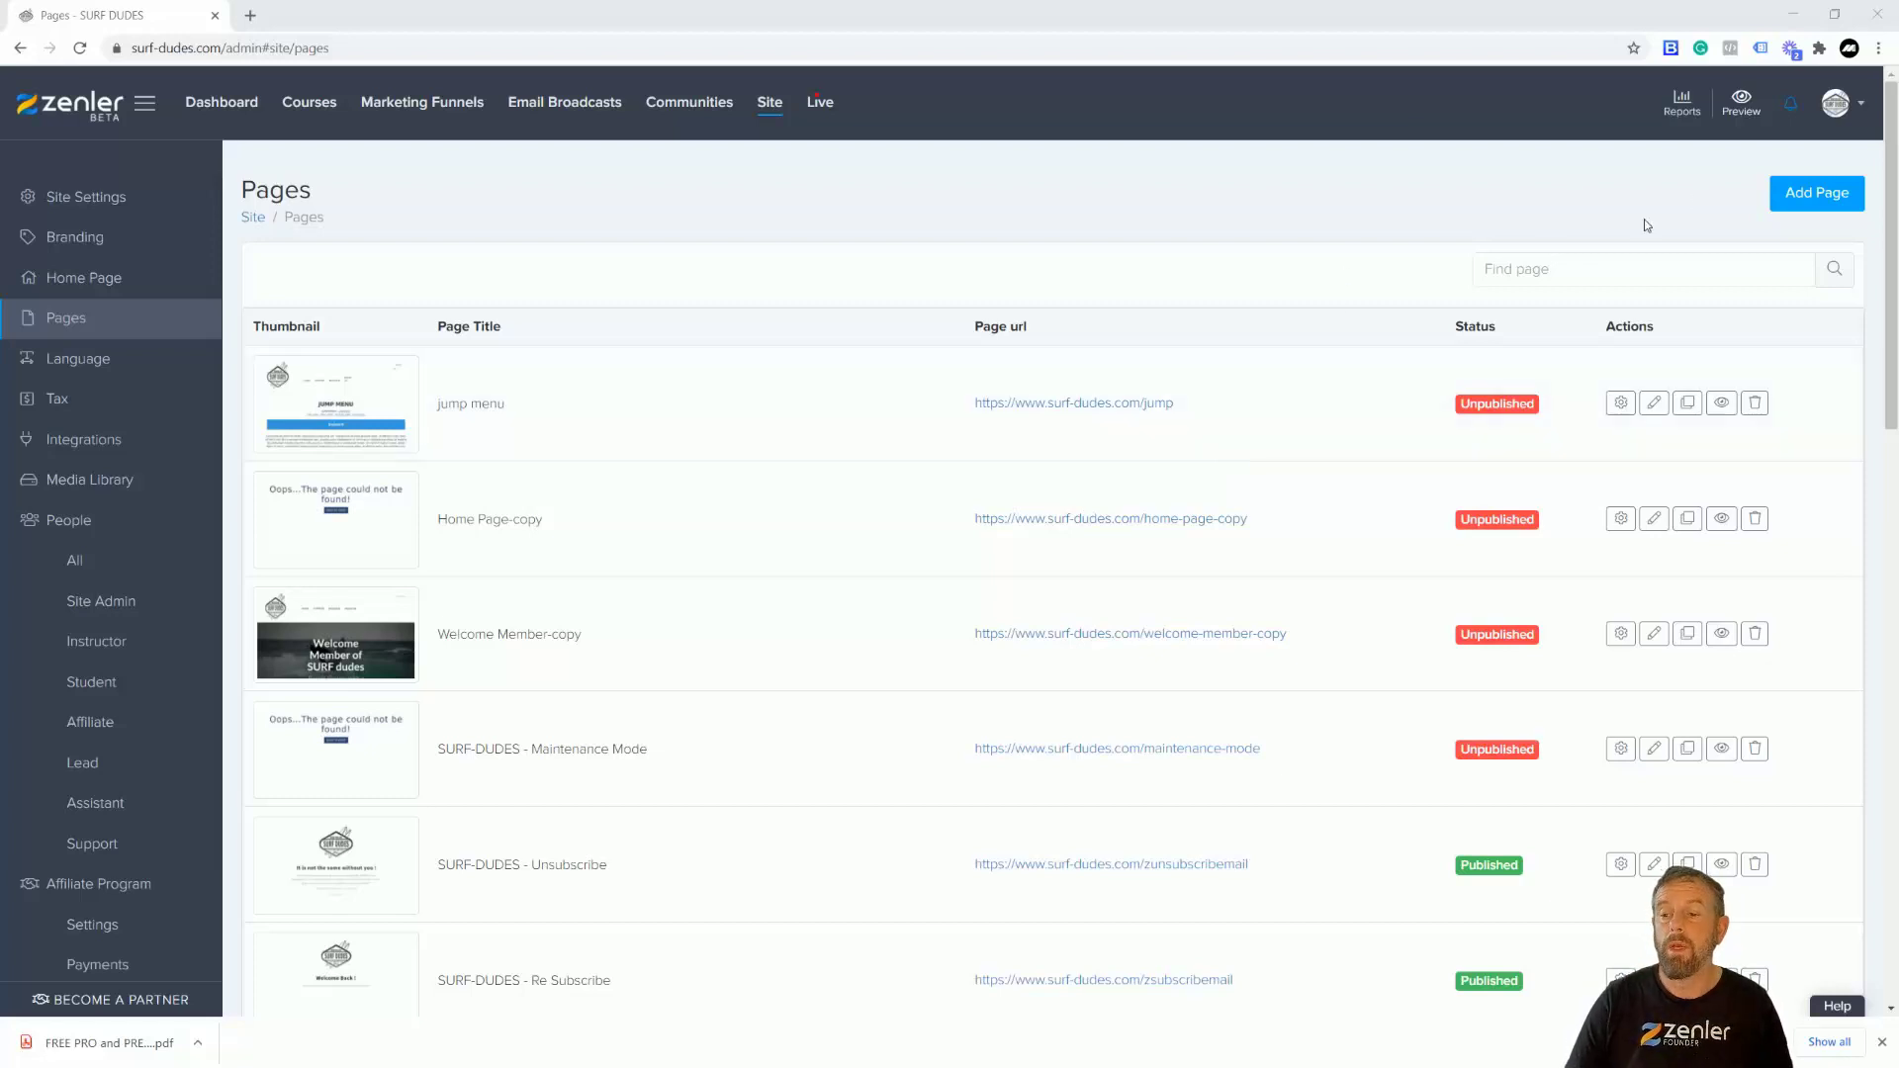
- Start a new site page and give it the title Form Example
{"action": "left_click", "coordinate": [1795, 195]}
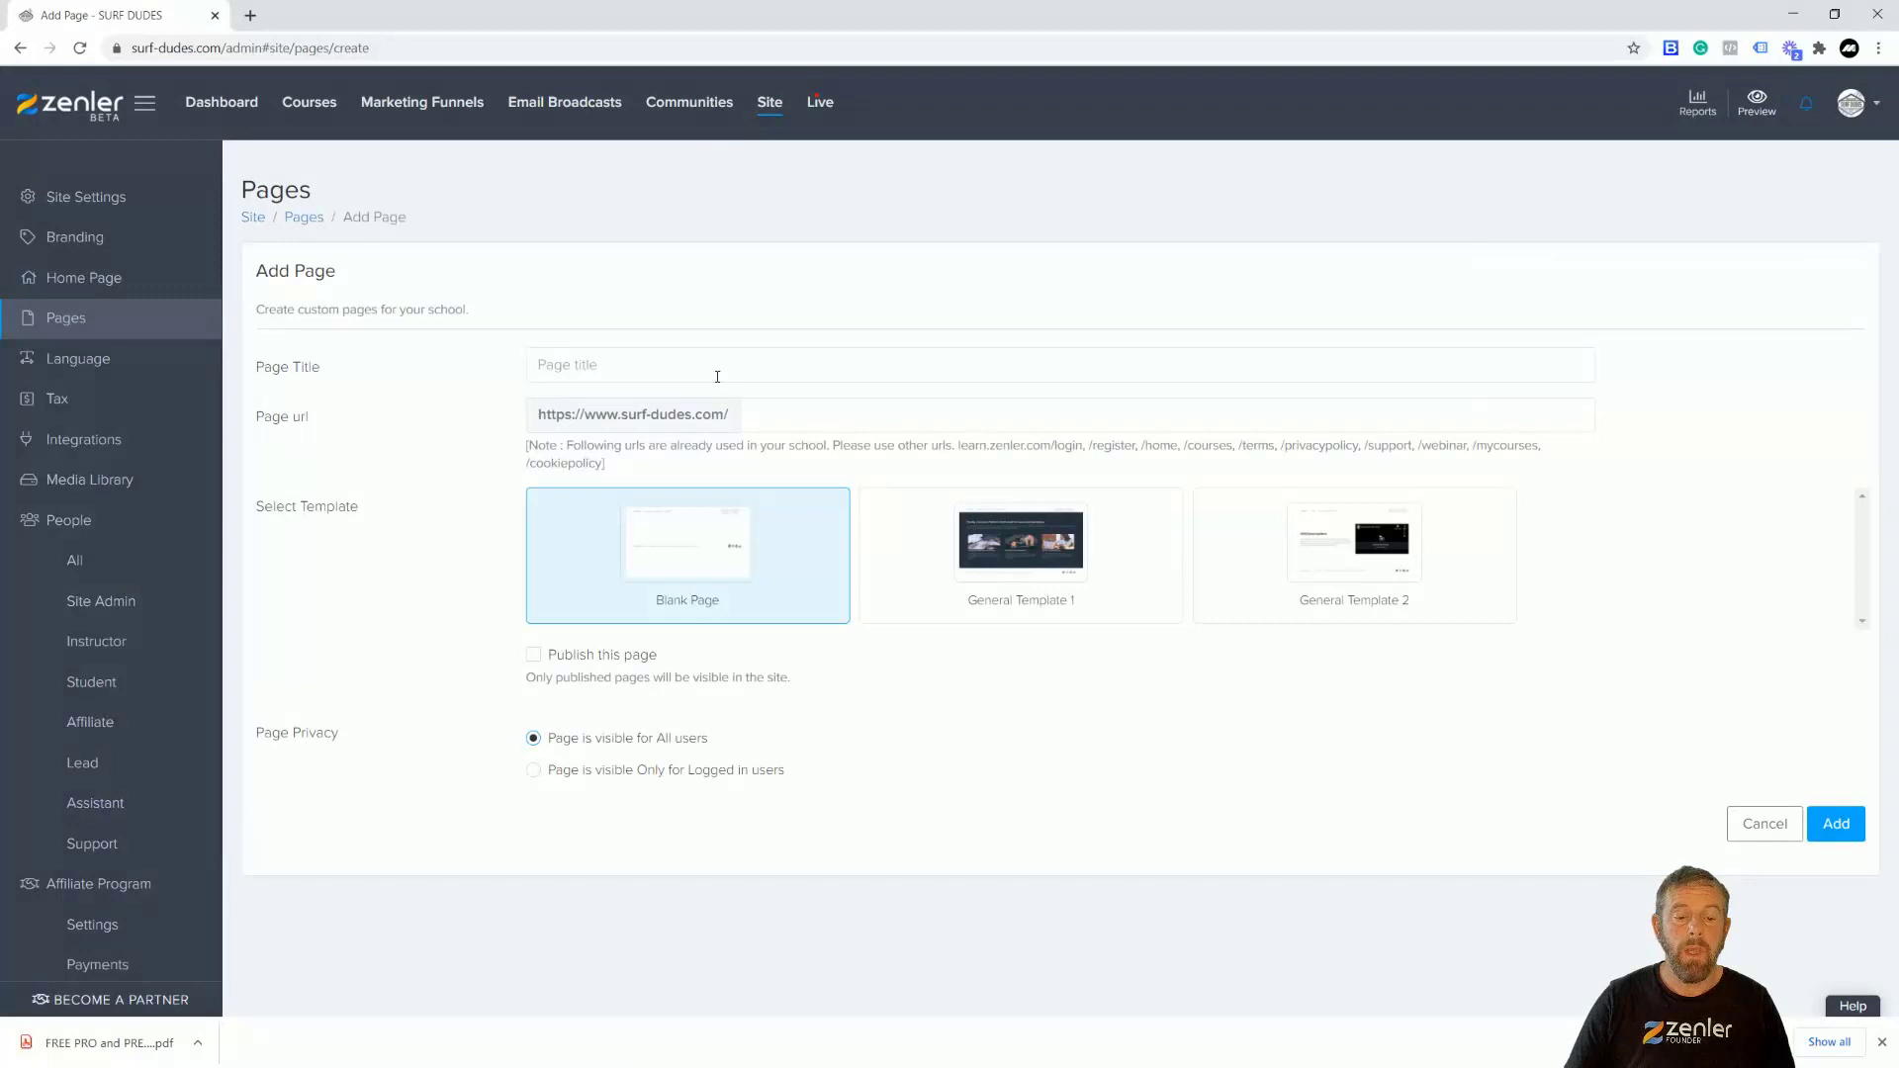
{"action": "left_click", "coordinate": [581, 363]}
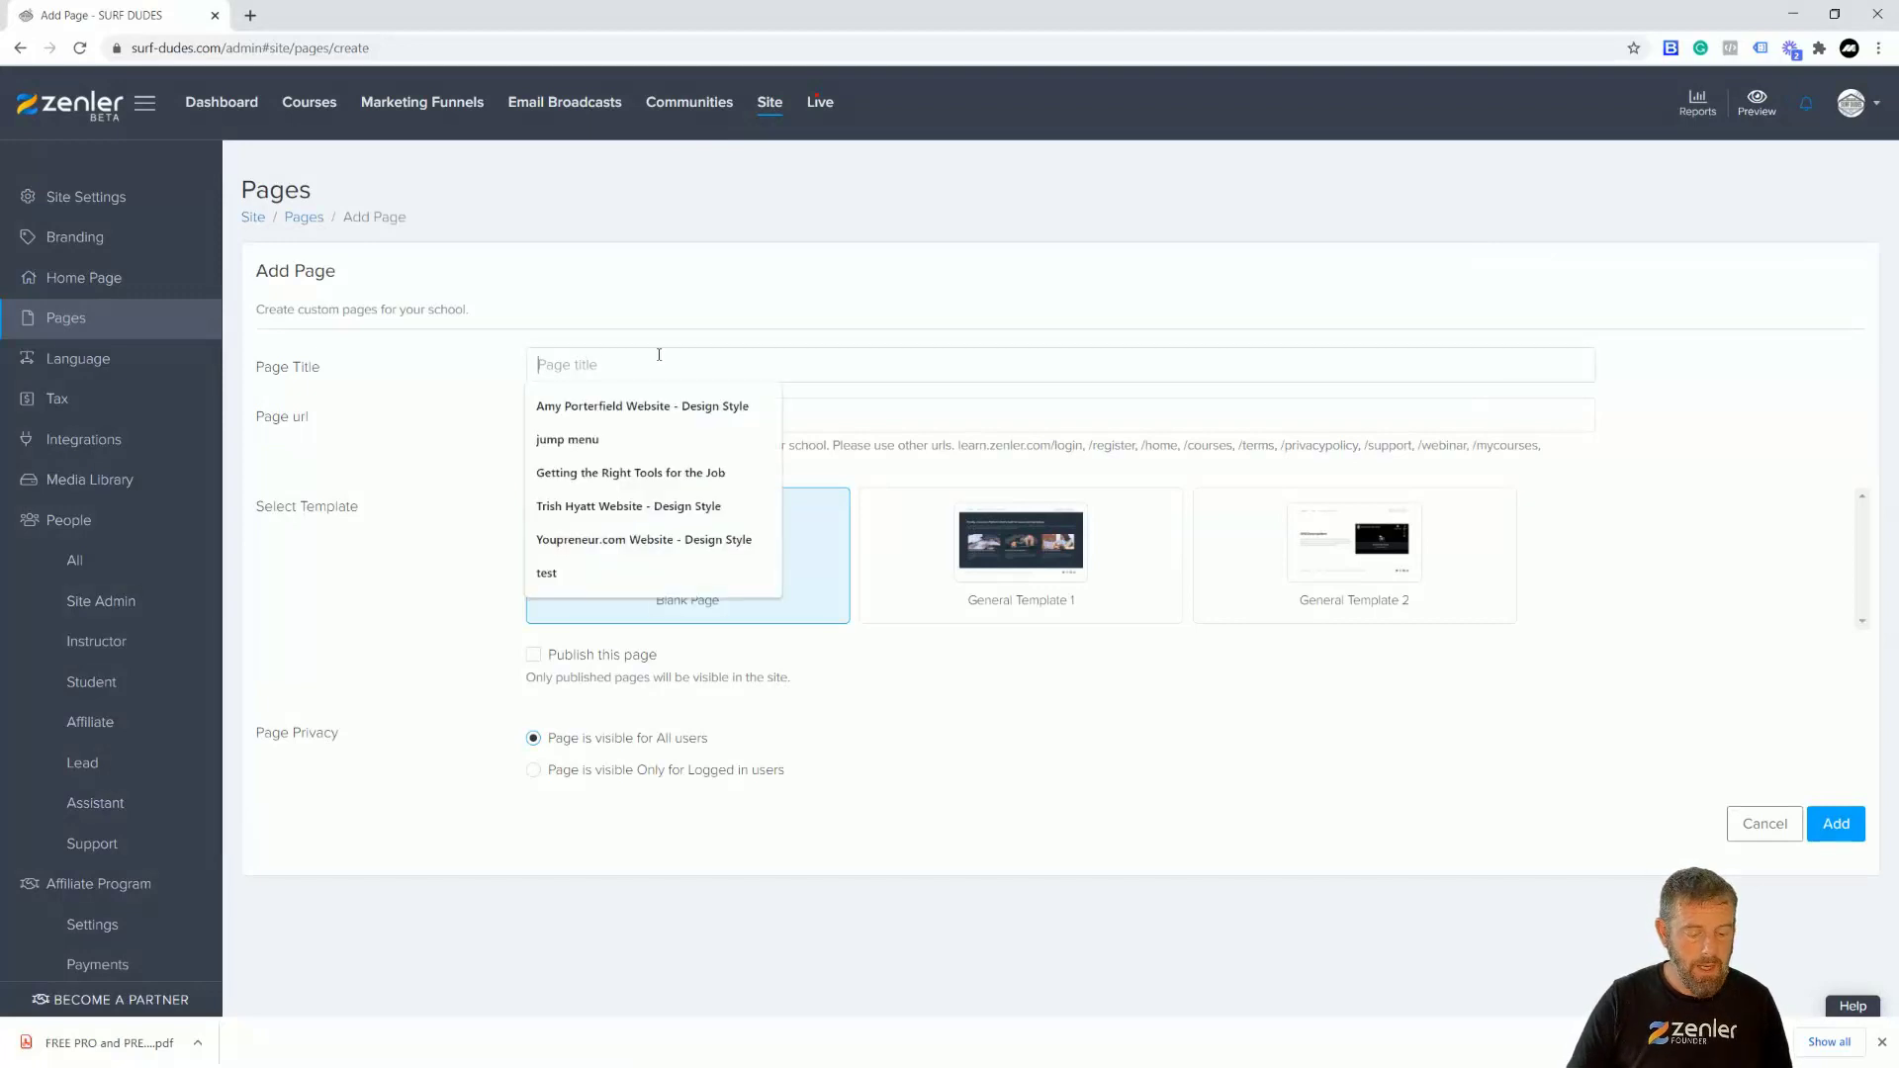
{"action": "type", "text": "Form Exaple"}
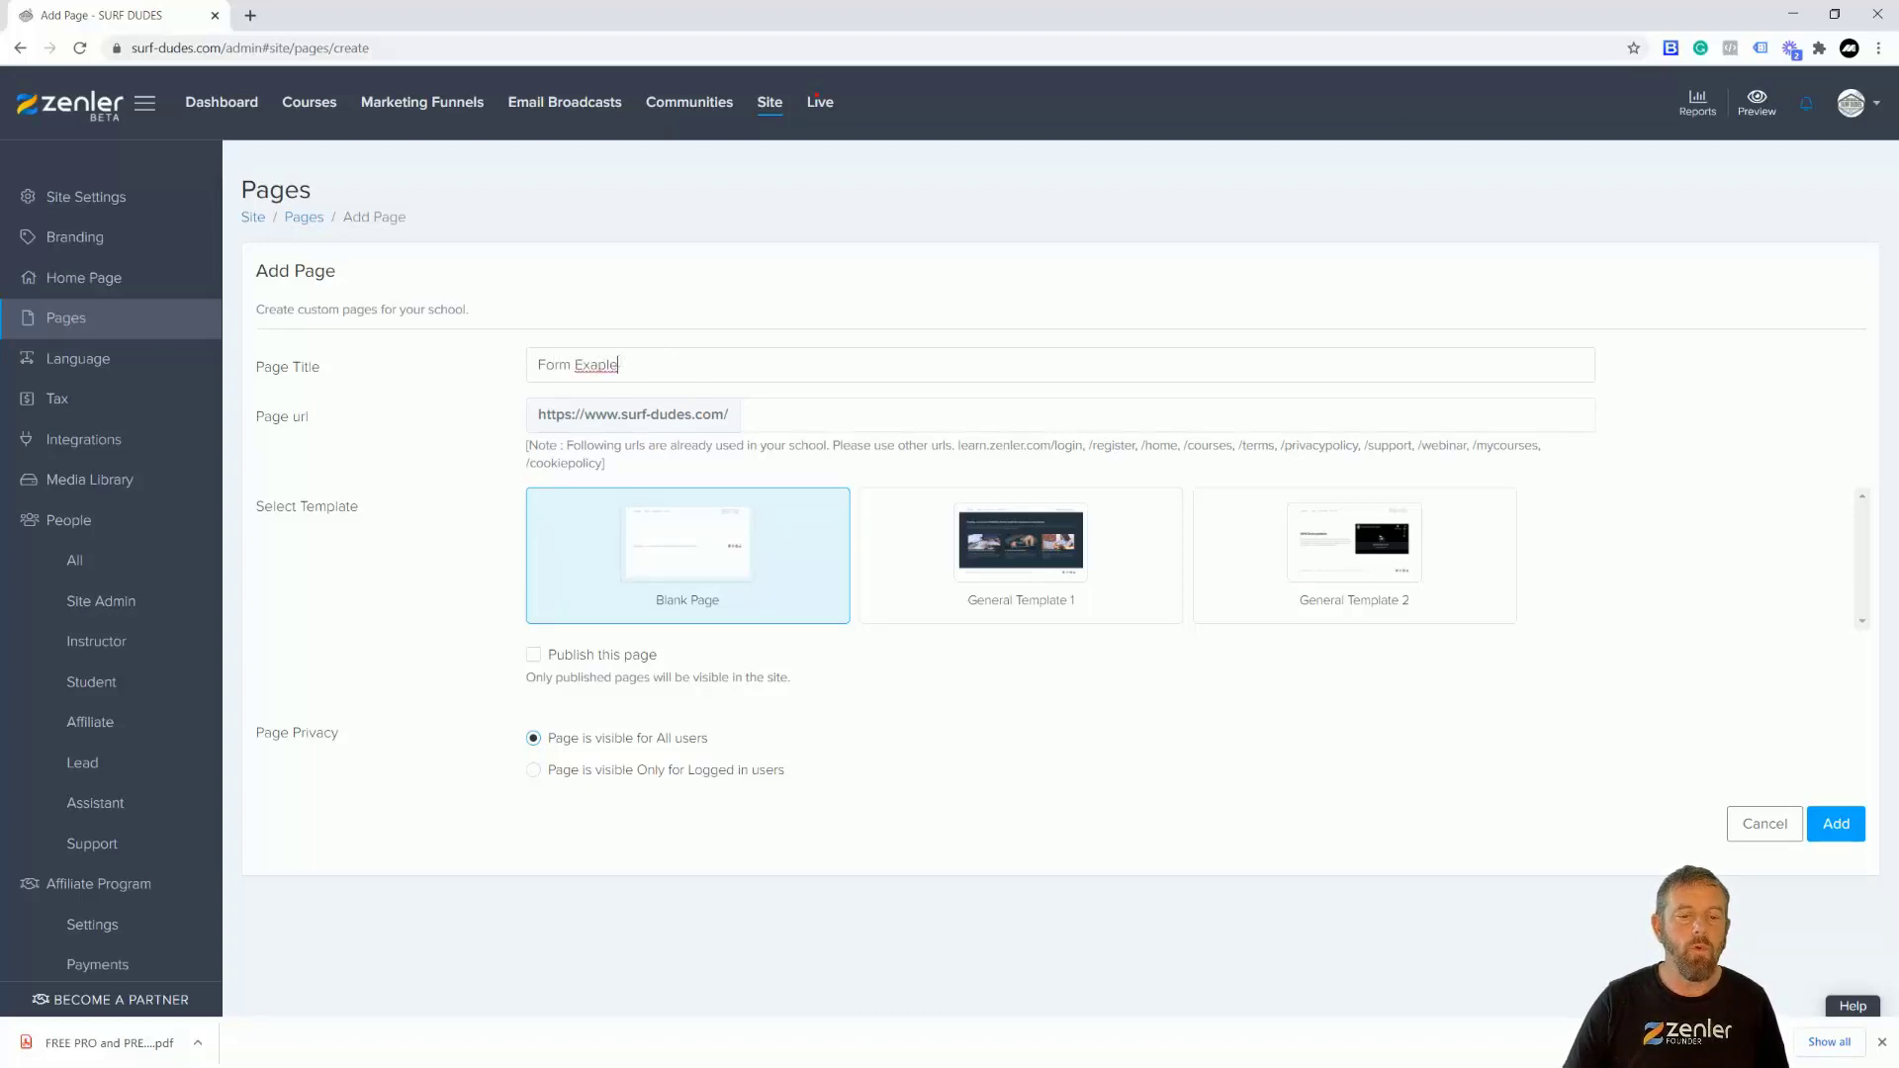
{"action": "left_click_drag", "start_coordinate": [619, 364], "coordinate": [598, 363]}
{"action": "type", "text": "mple"}
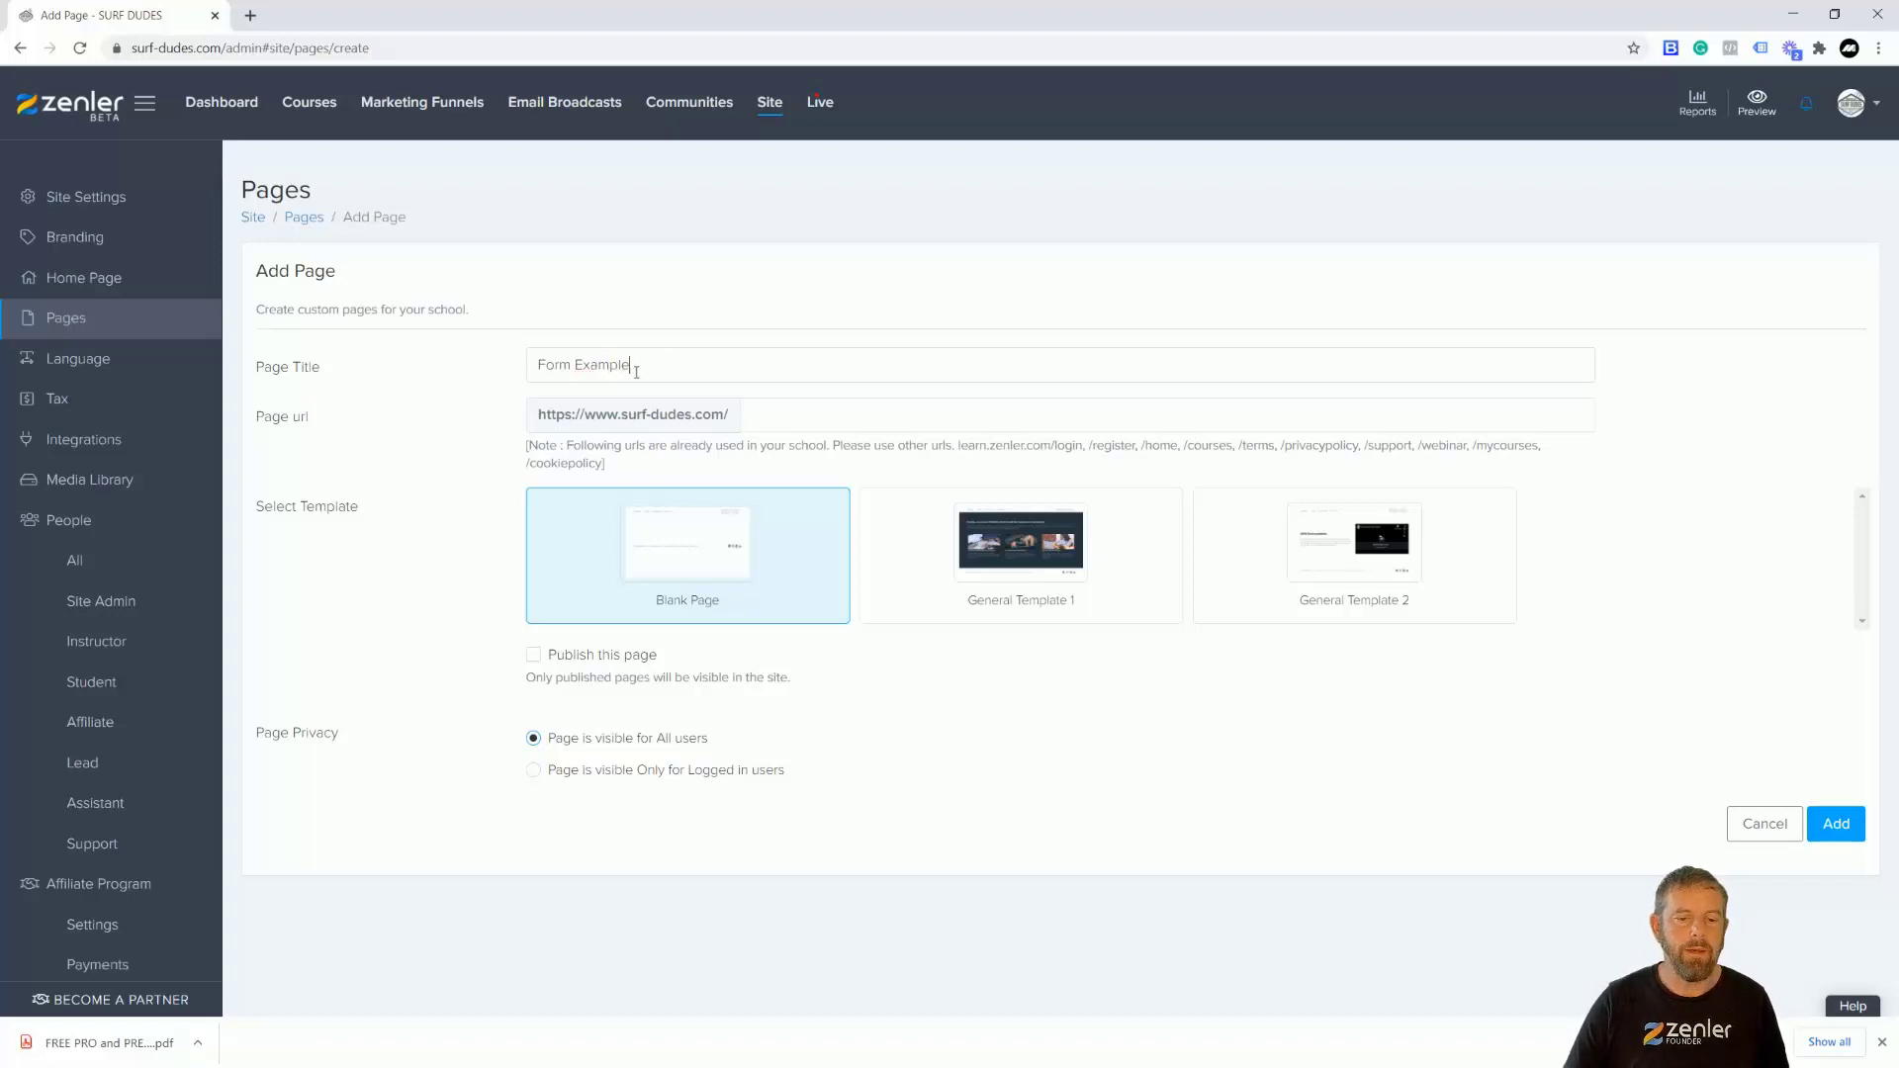
- Give the page the URL ending Form-Example and add it as a published page
{"action": "left_click_drag", "start_coordinate": [636, 372], "coordinate": [544, 362]}
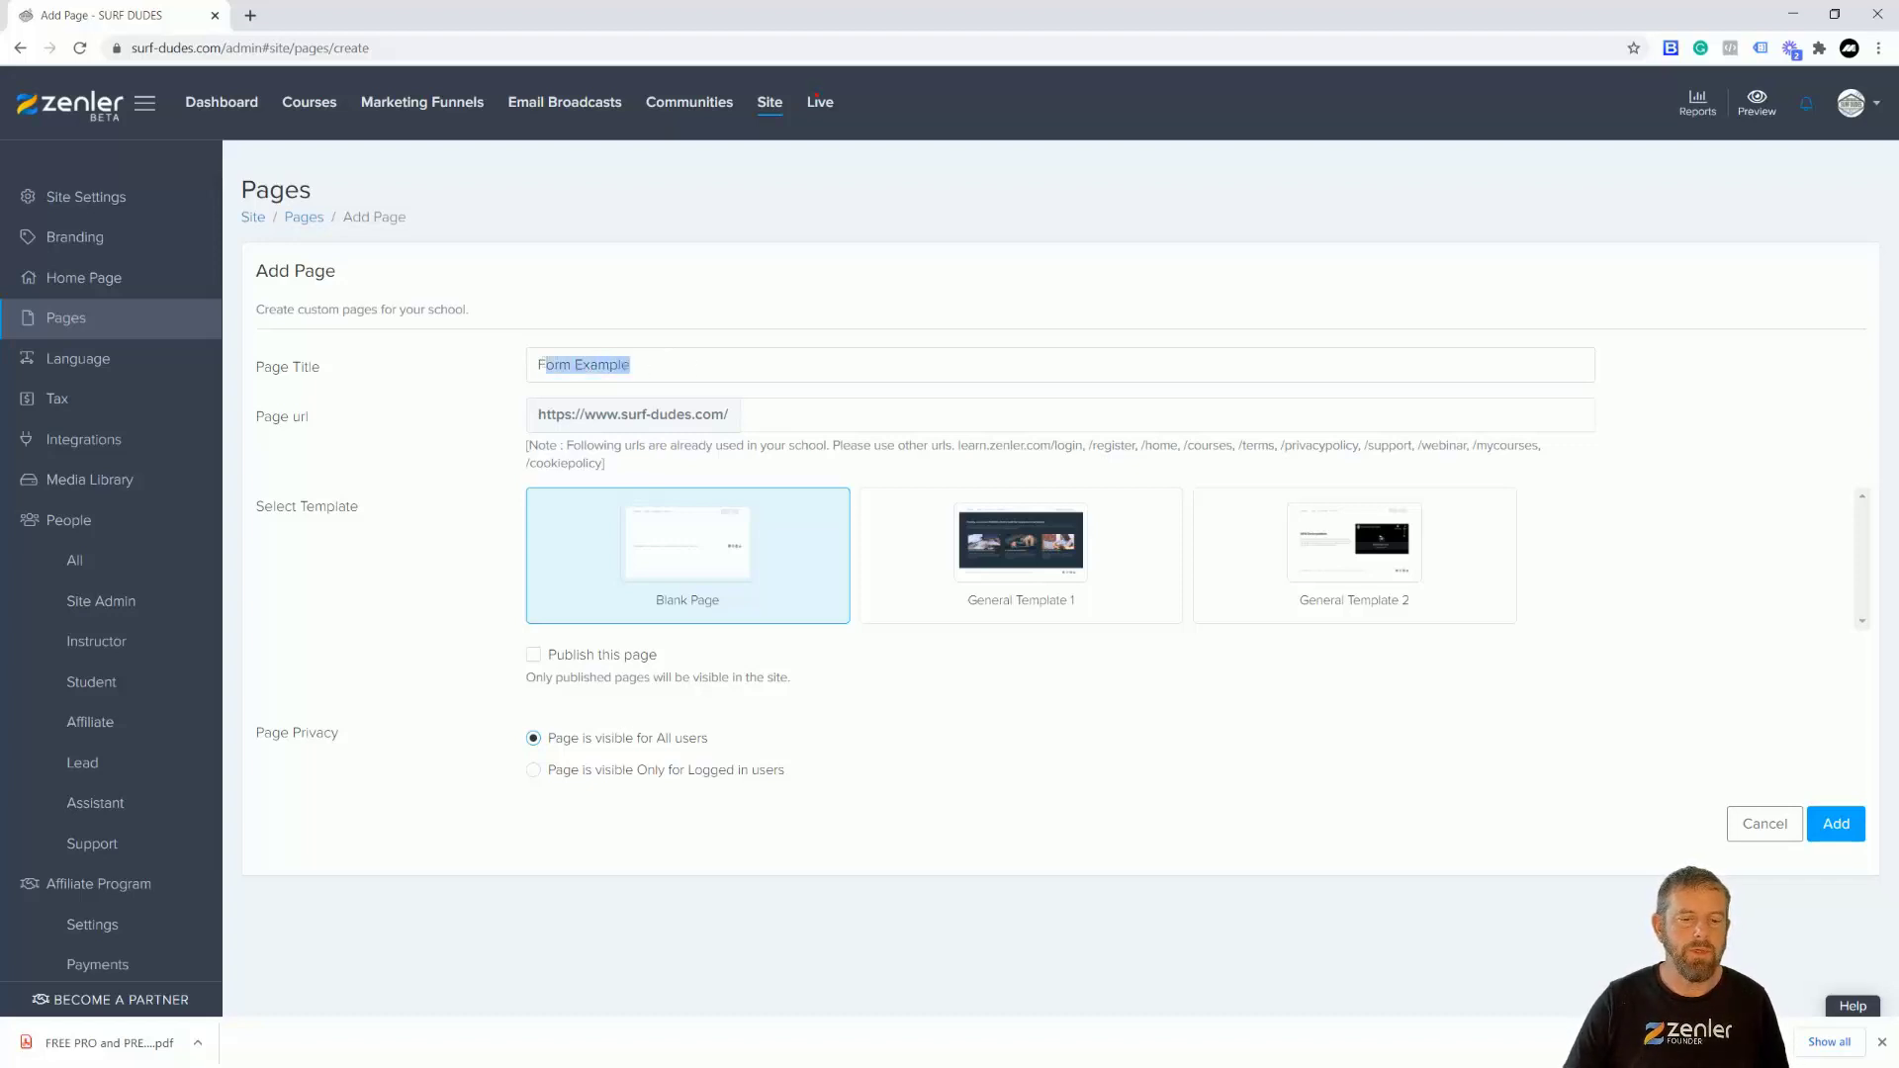
{"action": "left_click", "coordinate": [753, 413]}
{"action": "type", "text": "Form Example"}
{"action": "key", "text": "BackSpace"}
{"action": "type", "text": "-"}
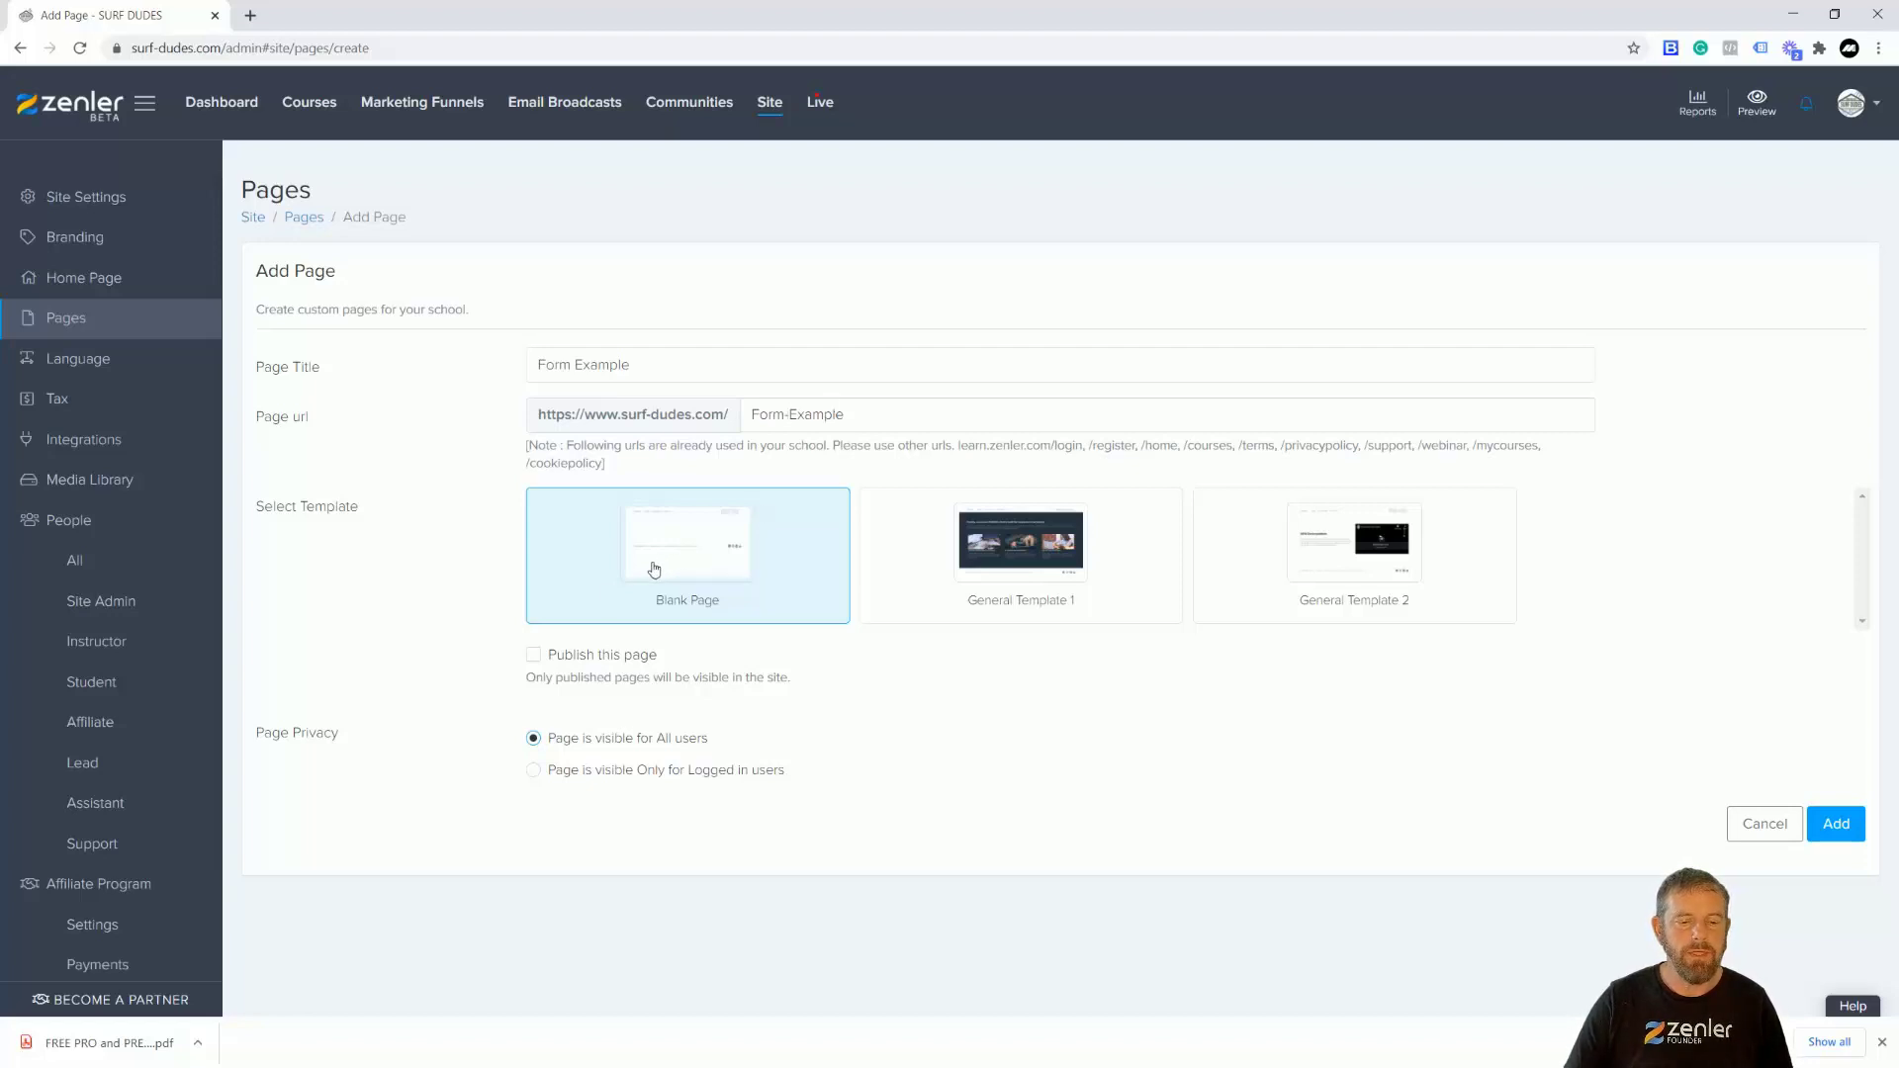
{"action": "left_click", "coordinate": [535, 655]}
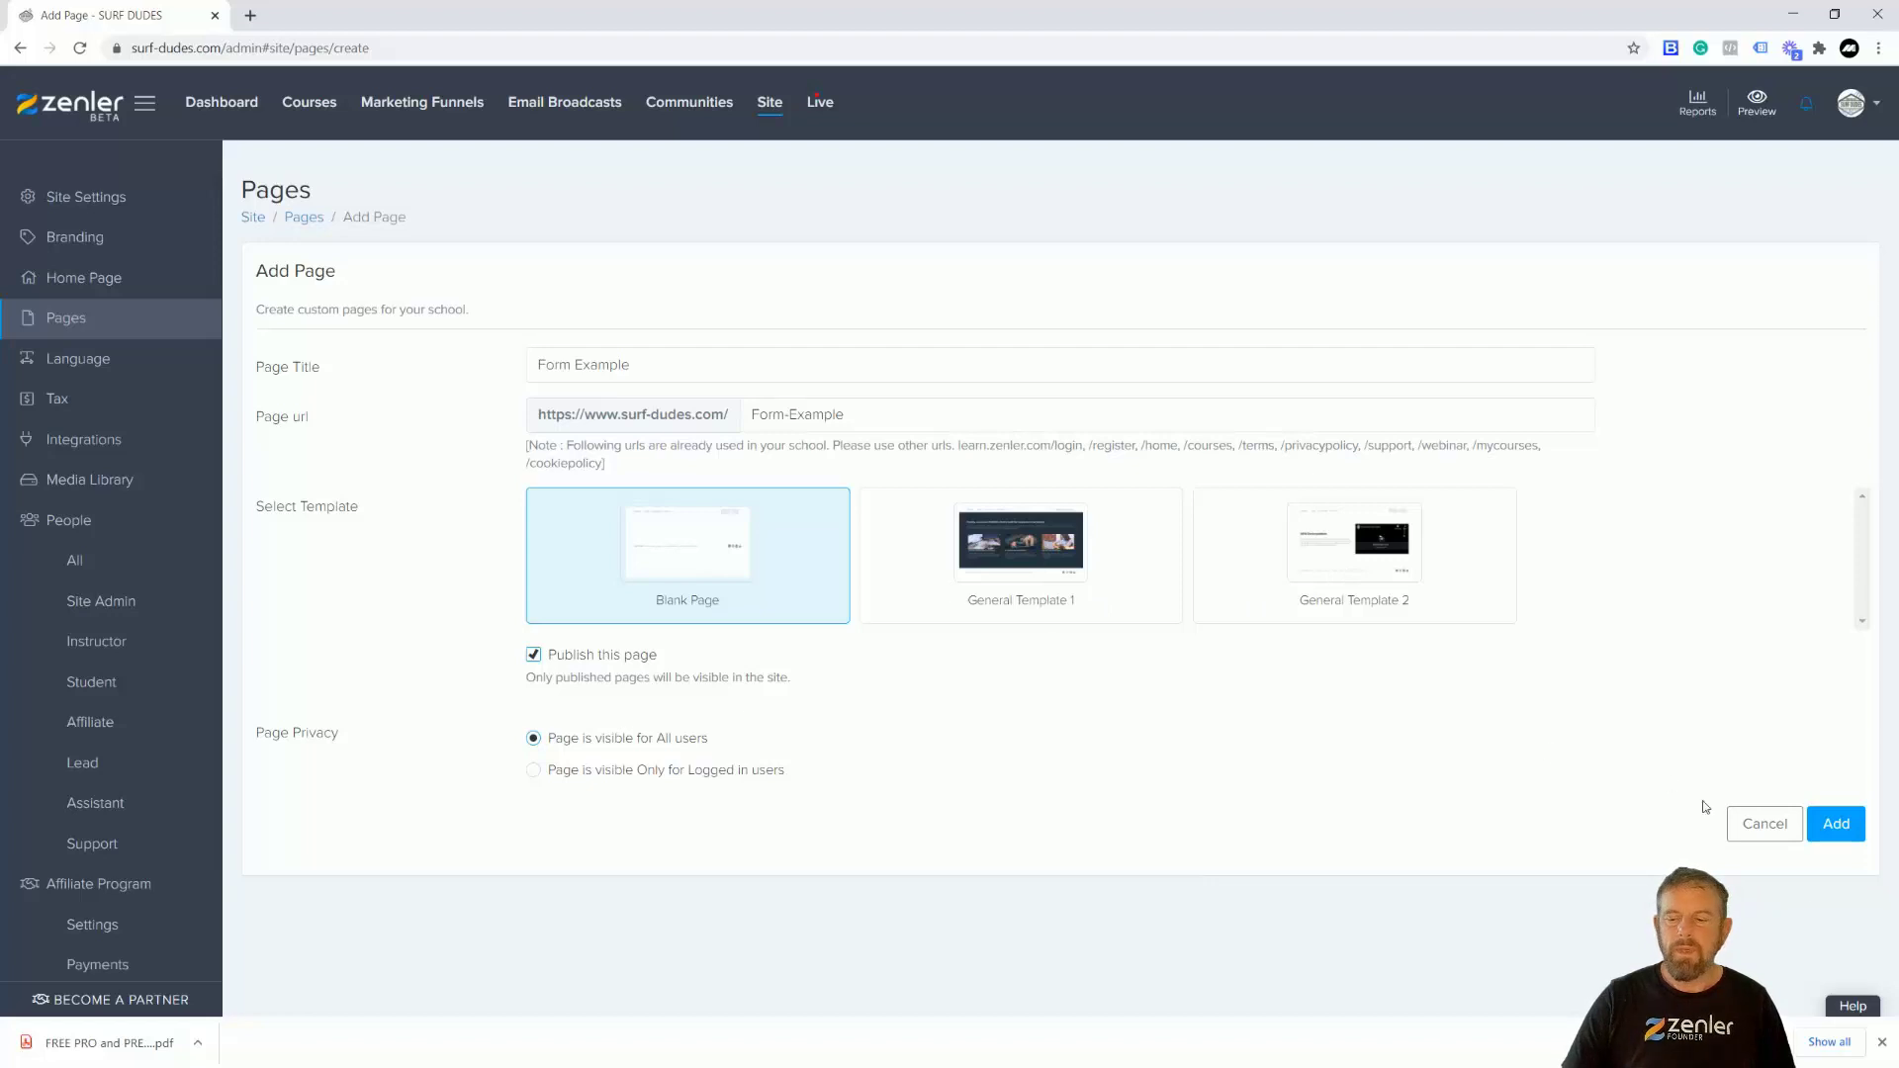
{"action": "left_click", "coordinate": [1822, 838]}
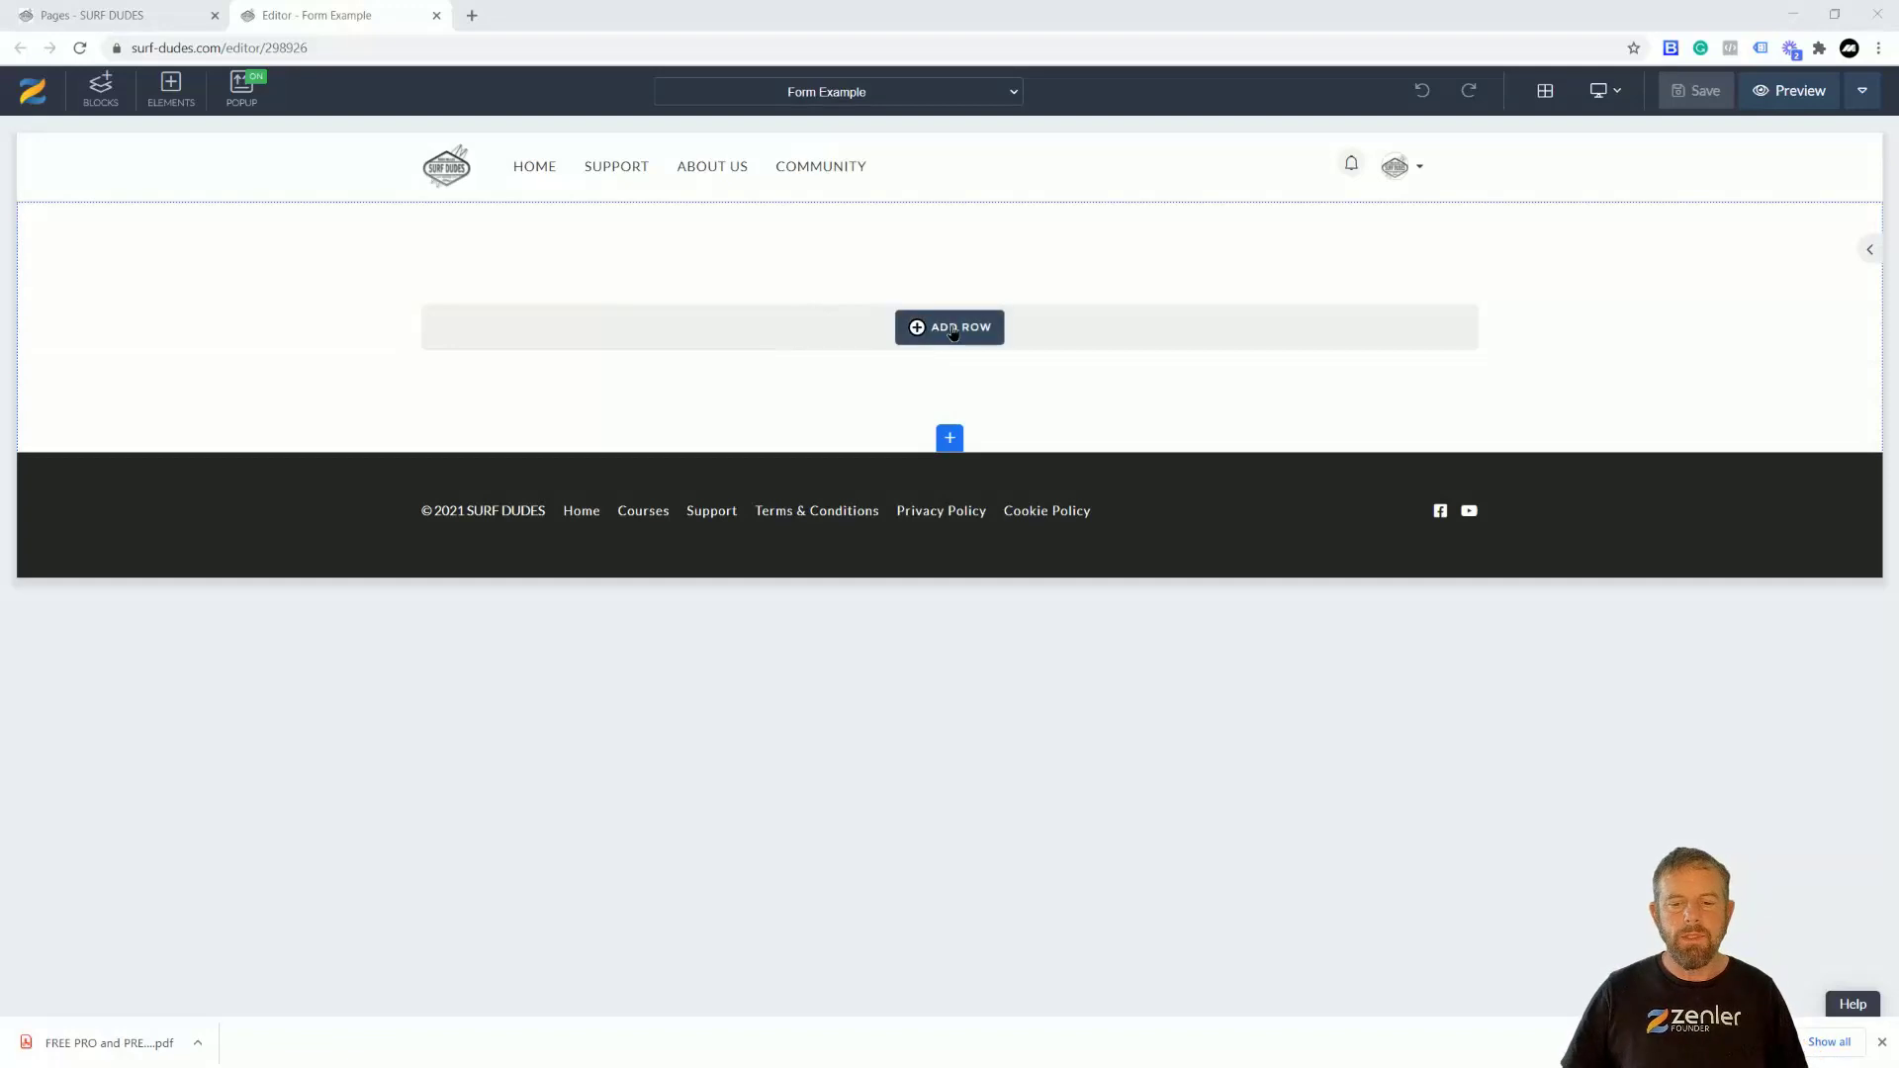
- Add a full-width 100% row to the blank page and place a Heading 2 element in it
{"action": "left_click", "coordinate": [948, 328]}
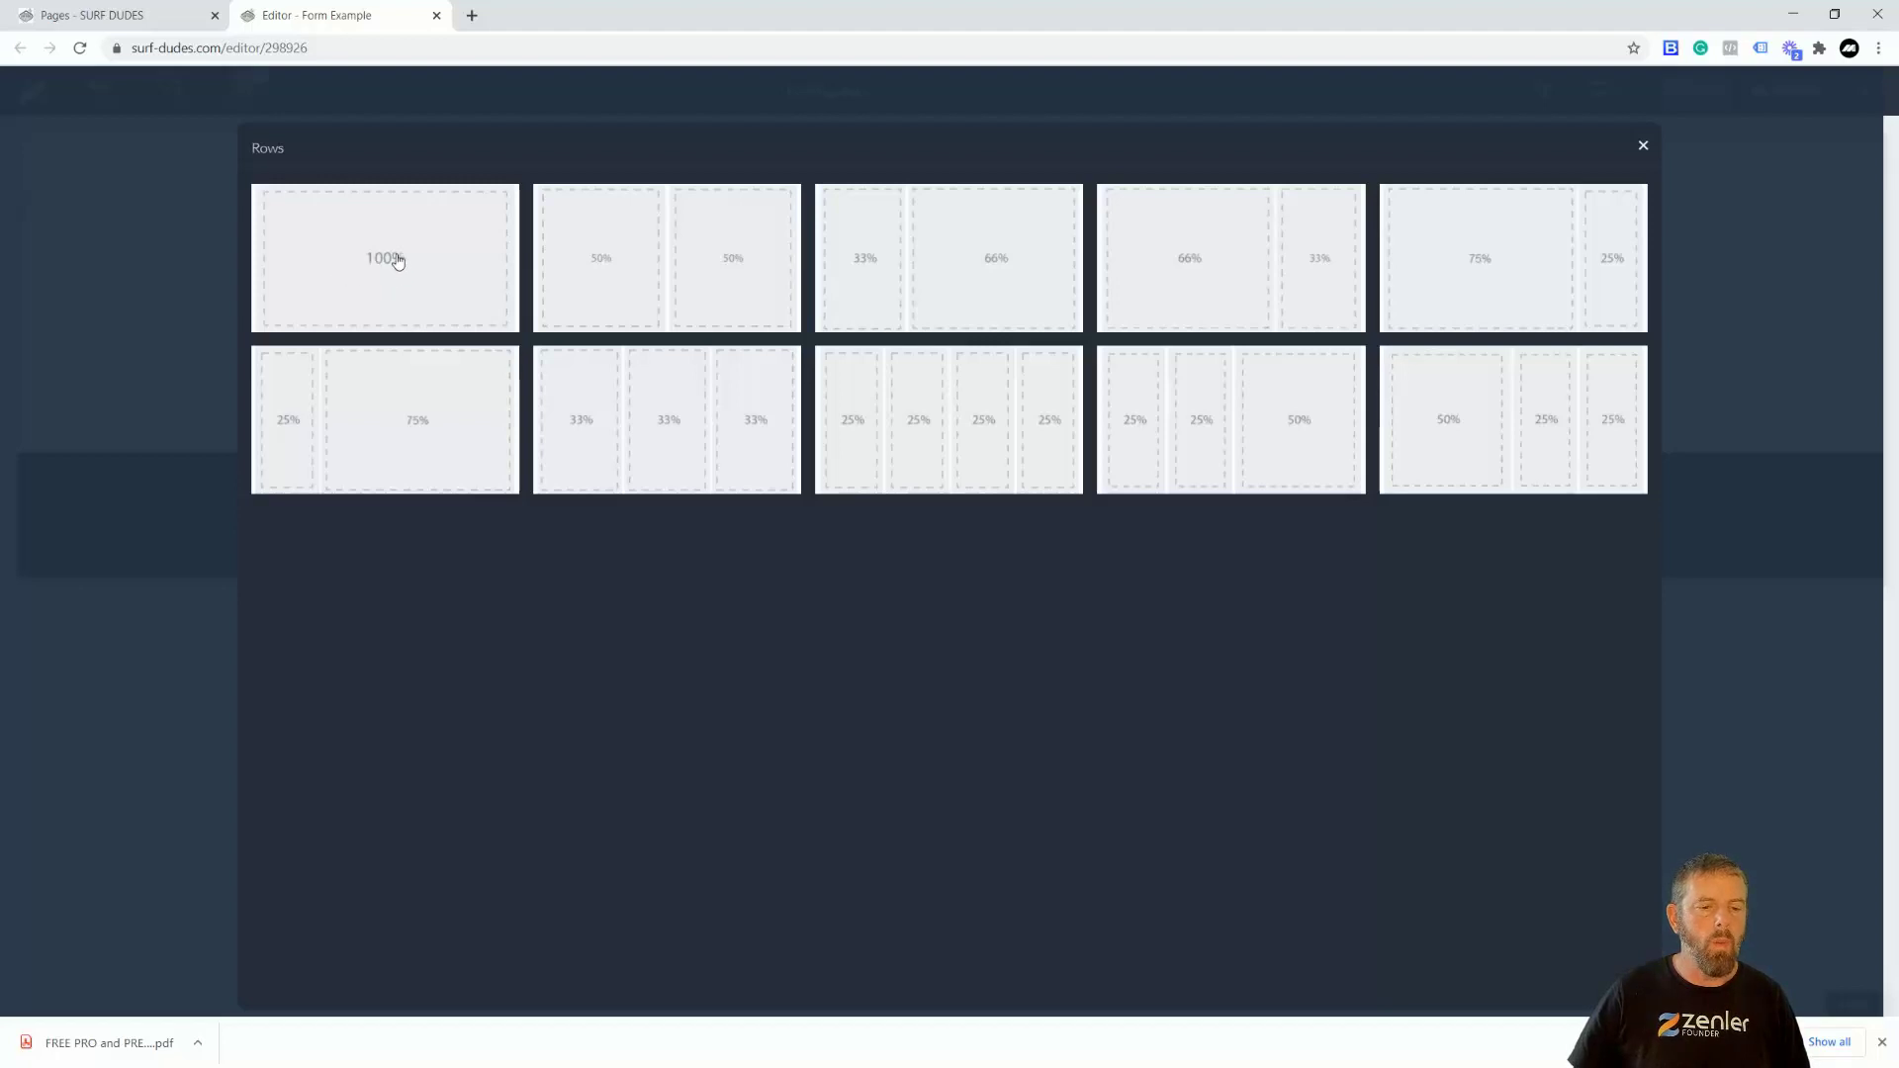
{"action": "left_click", "coordinate": [445, 275]}
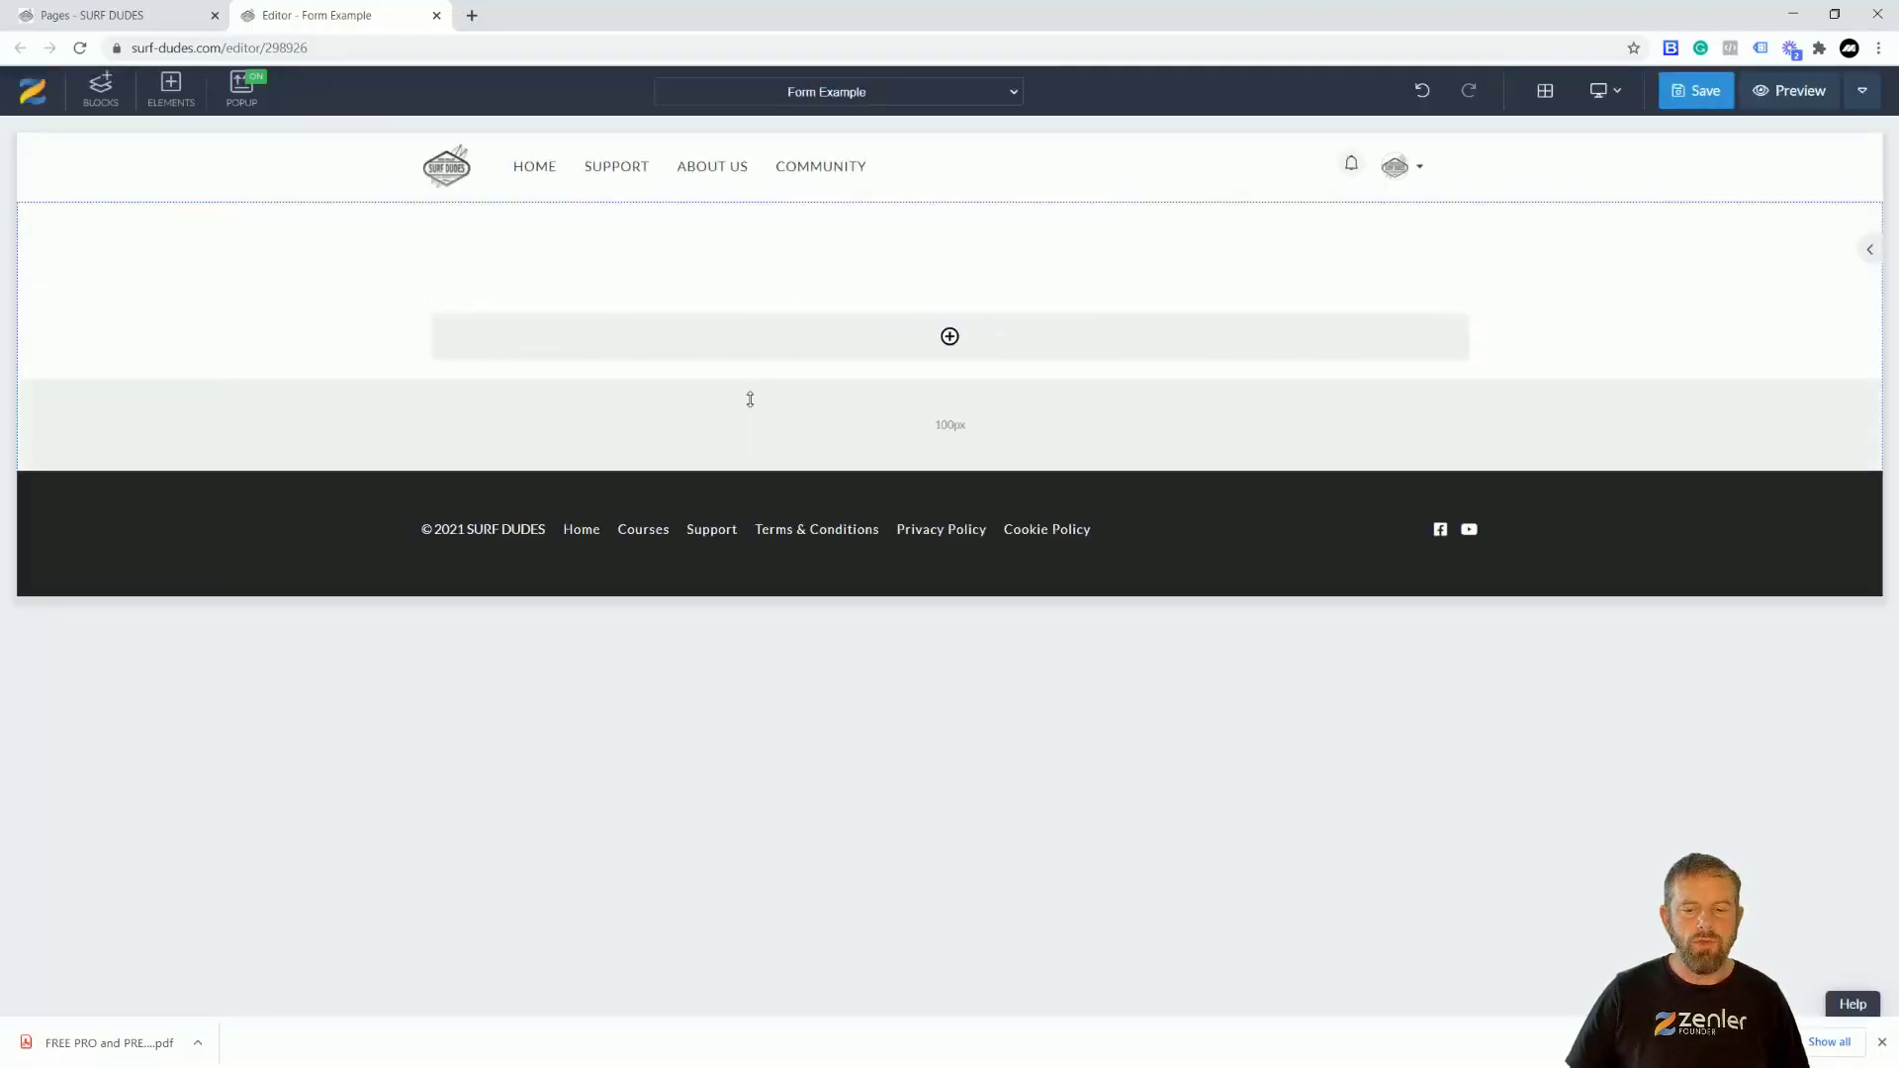
{"action": "left_click", "coordinate": [951, 339]}
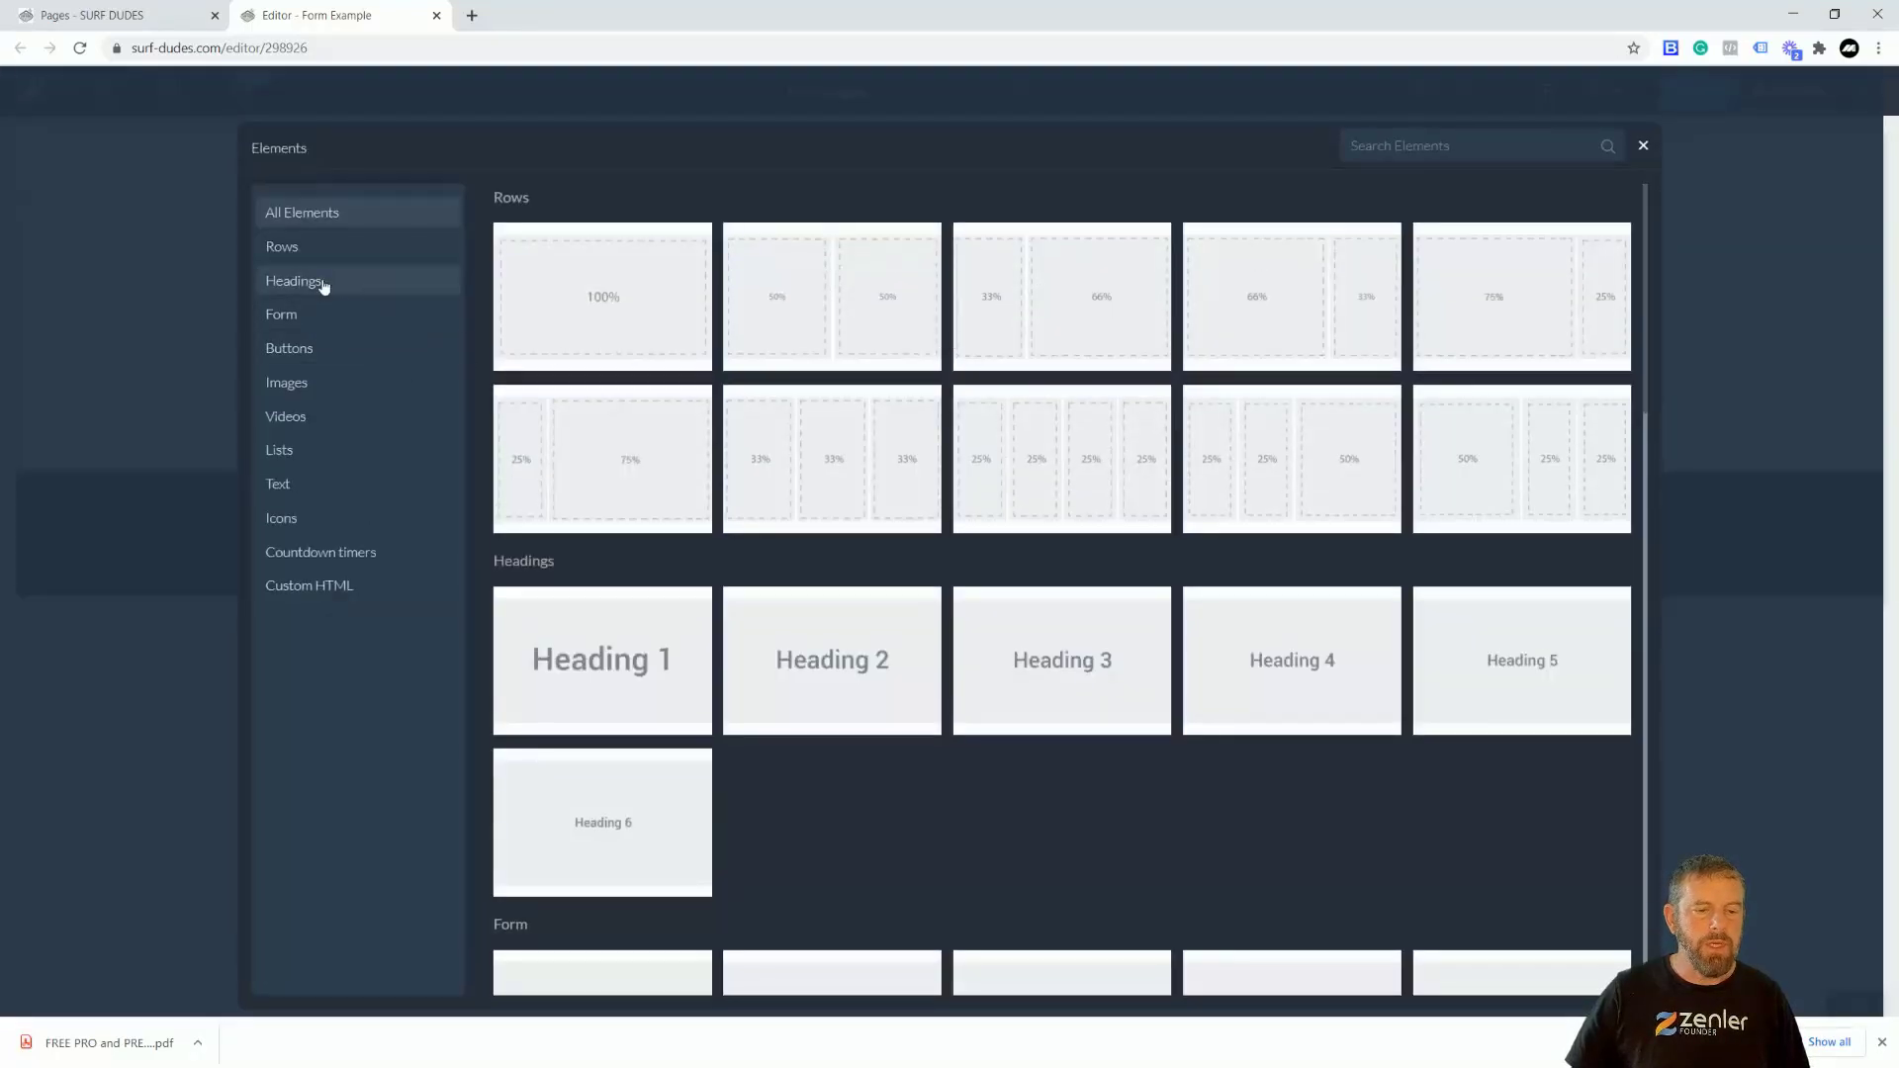
{"action": "left_click", "coordinate": [323, 284]}
{"action": "left_click", "coordinate": [808, 265]}
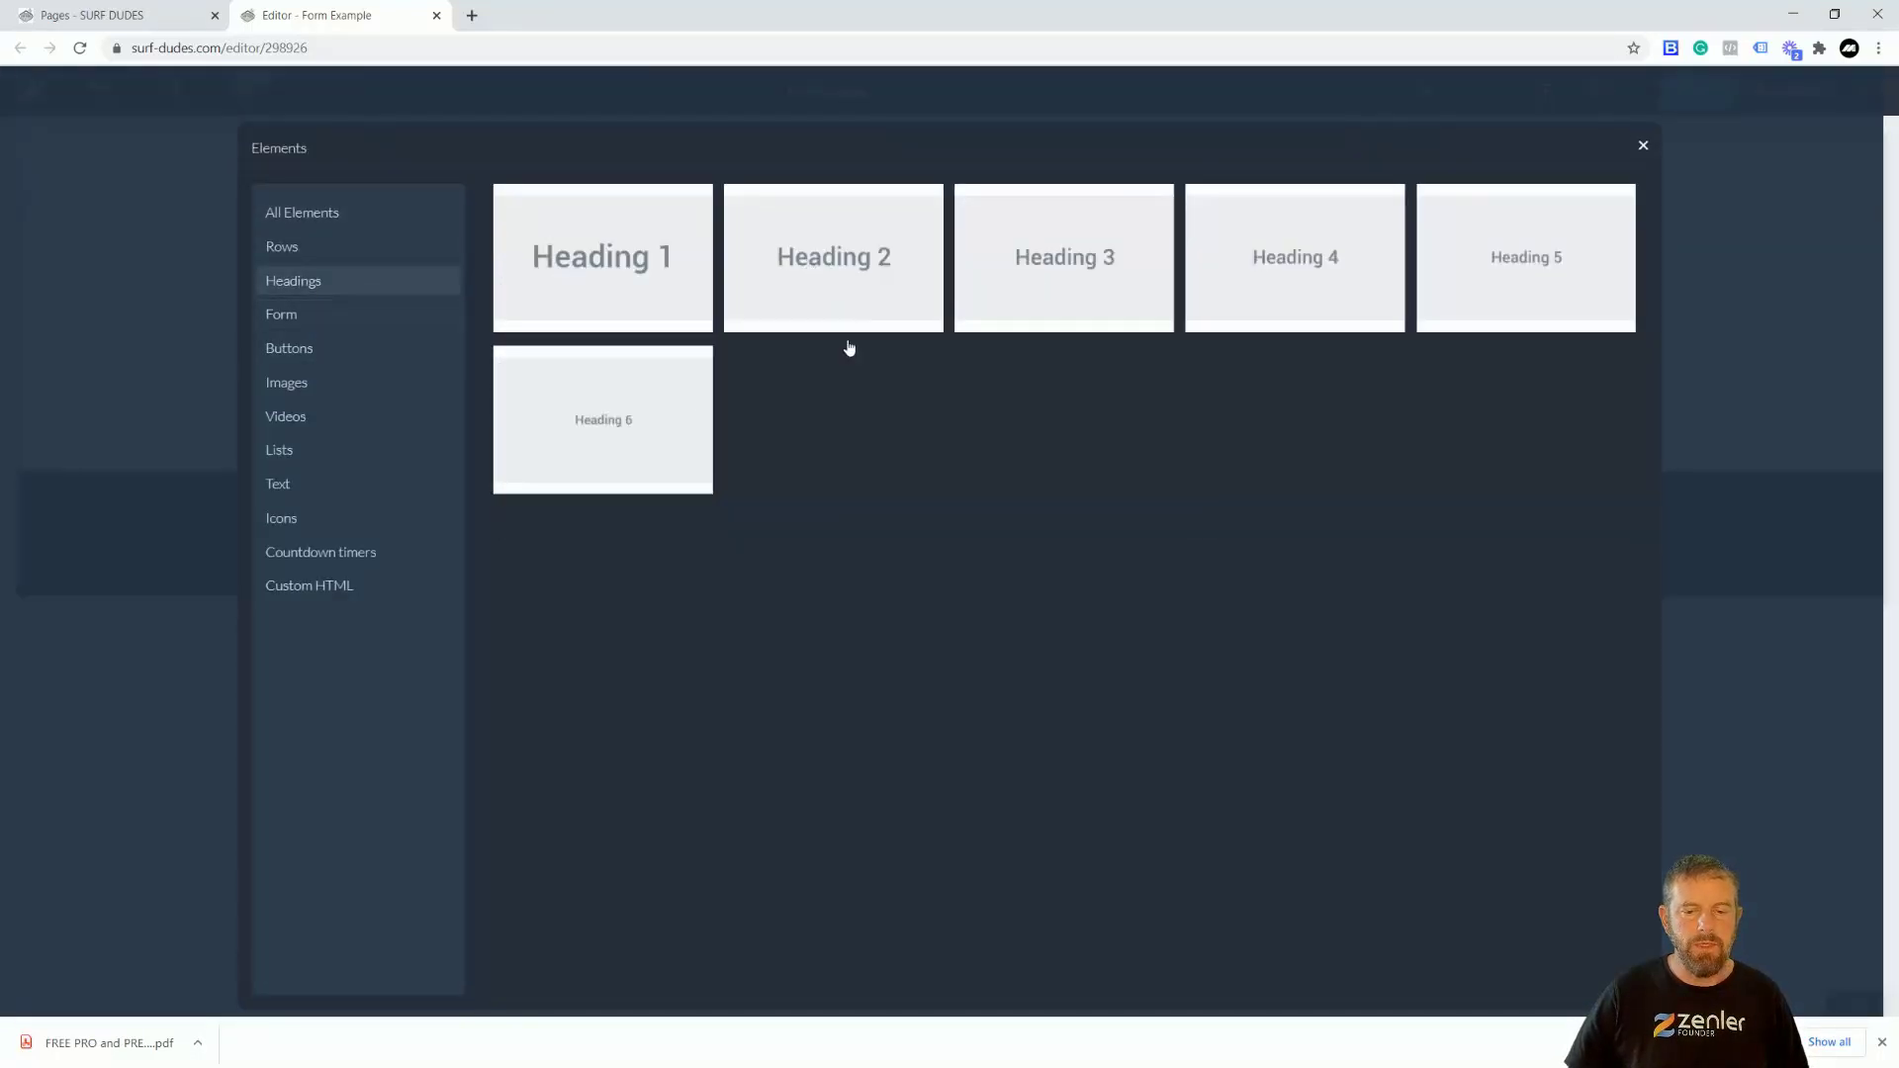
- Replace the heading text with SIMPLE LEAD FORM
{"action": "left_click", "coordinate": [1083, 331]}
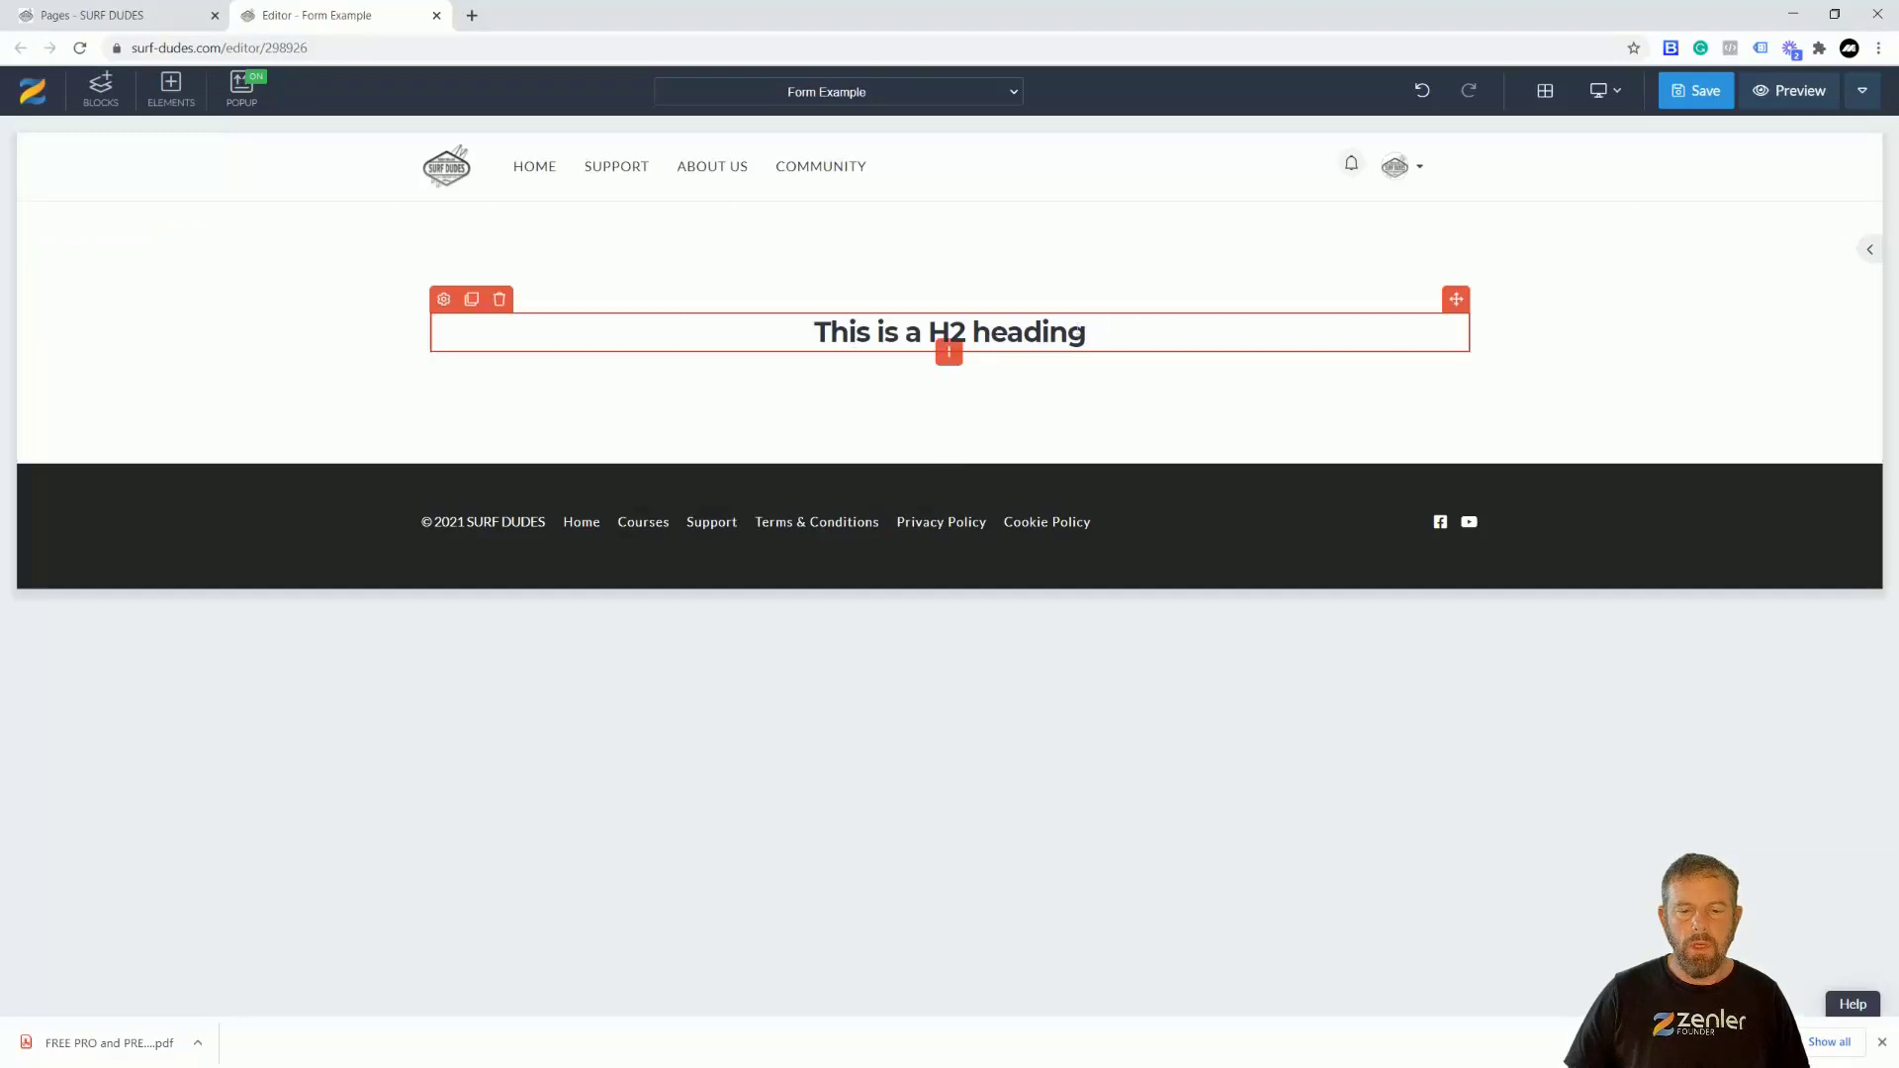
{"action": "left_click_drag", "start_coordinate": [1082, 330], "coordinate": [767, 315]}
{"action": "type", "text": "SIM"}
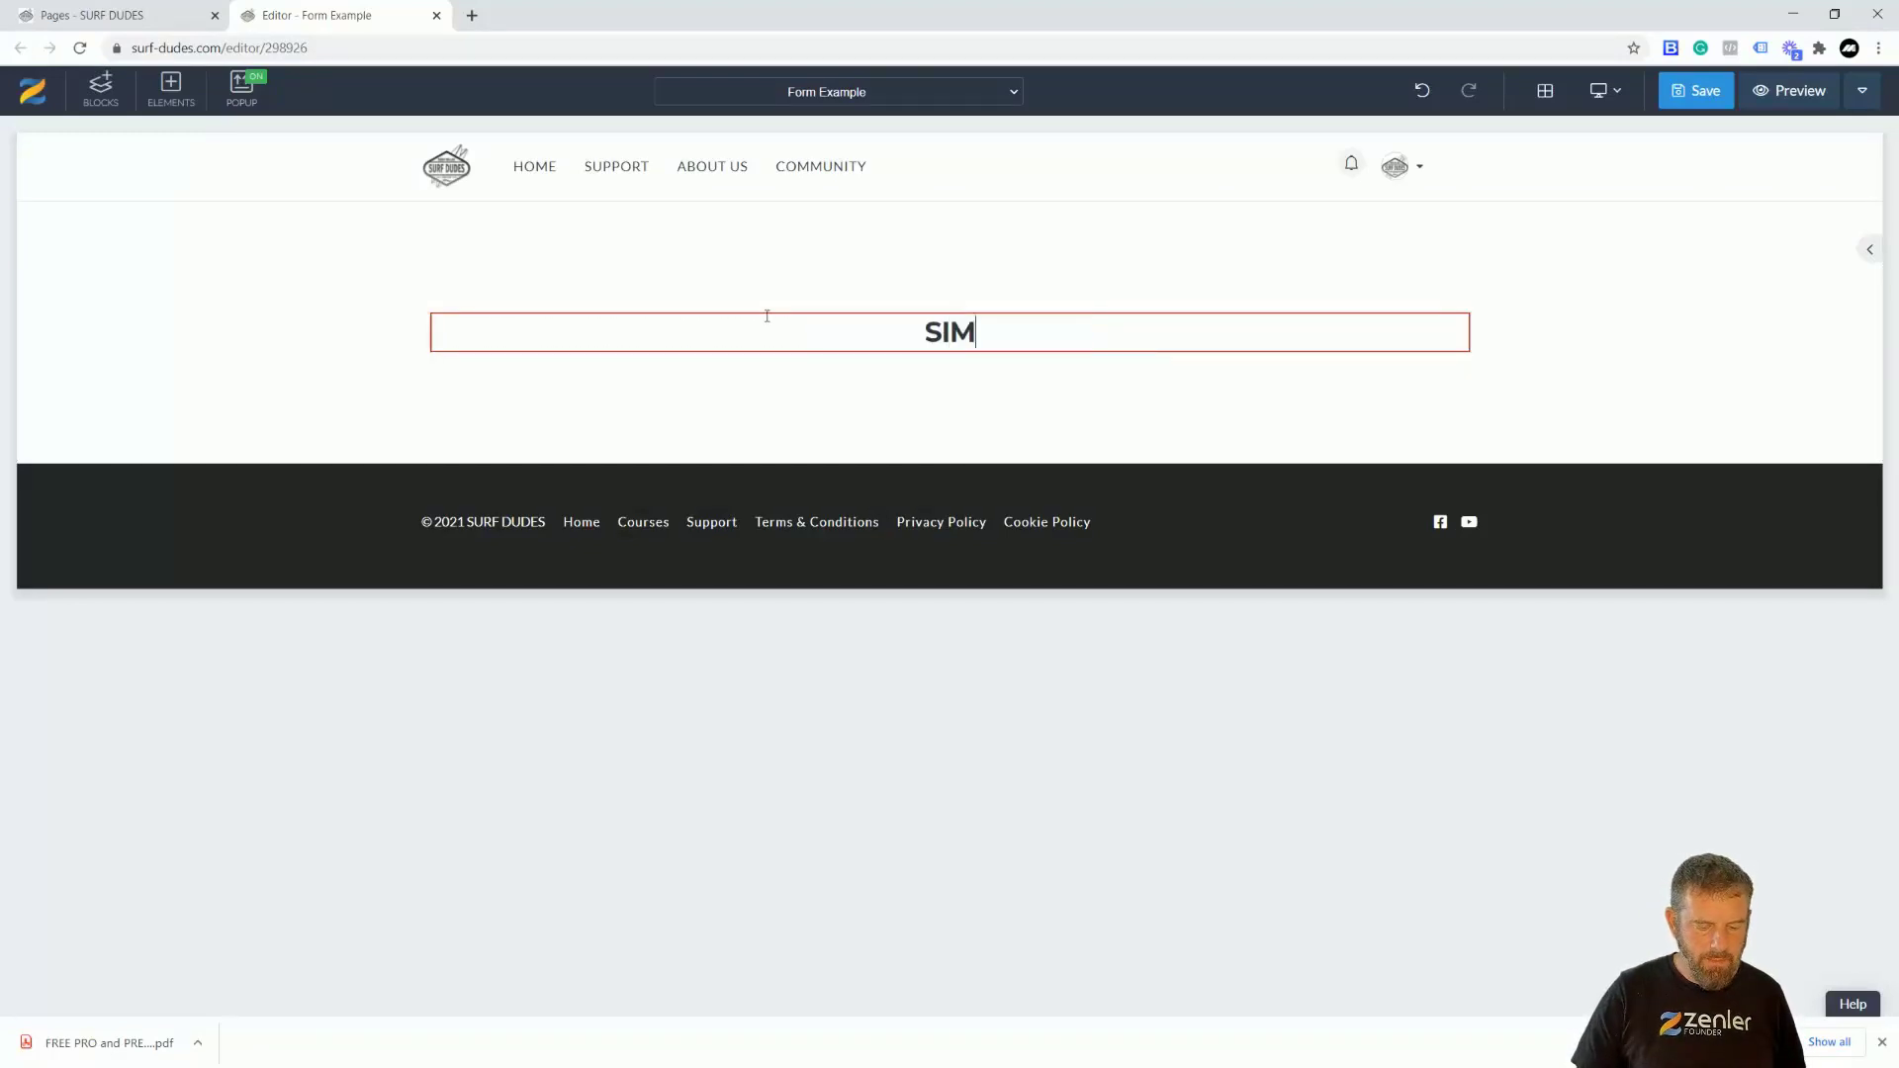
{"action": "type", "text": "PLE LEAD FORM"}
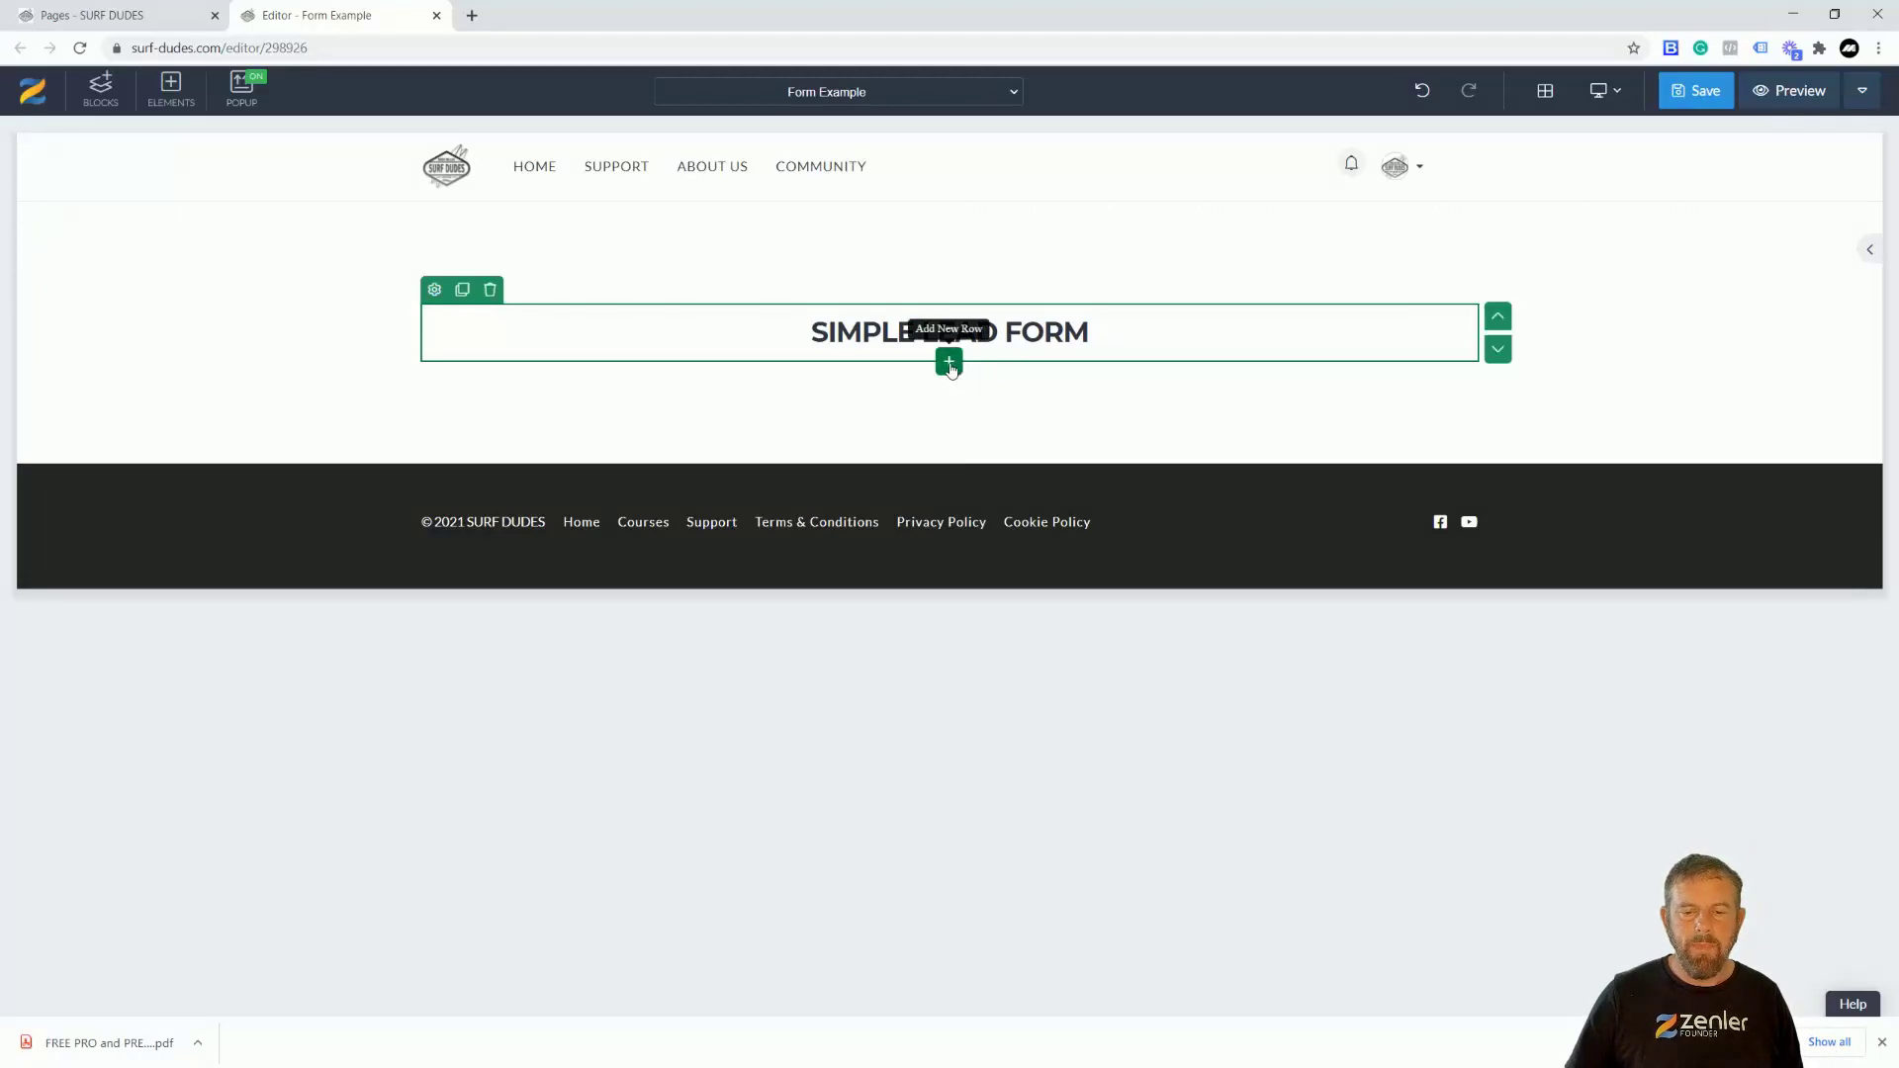
- Insert a Form element directly below the SIMPLE LEAD FORM heading
{"action": "left_click", "coordinate": [950, 363]}
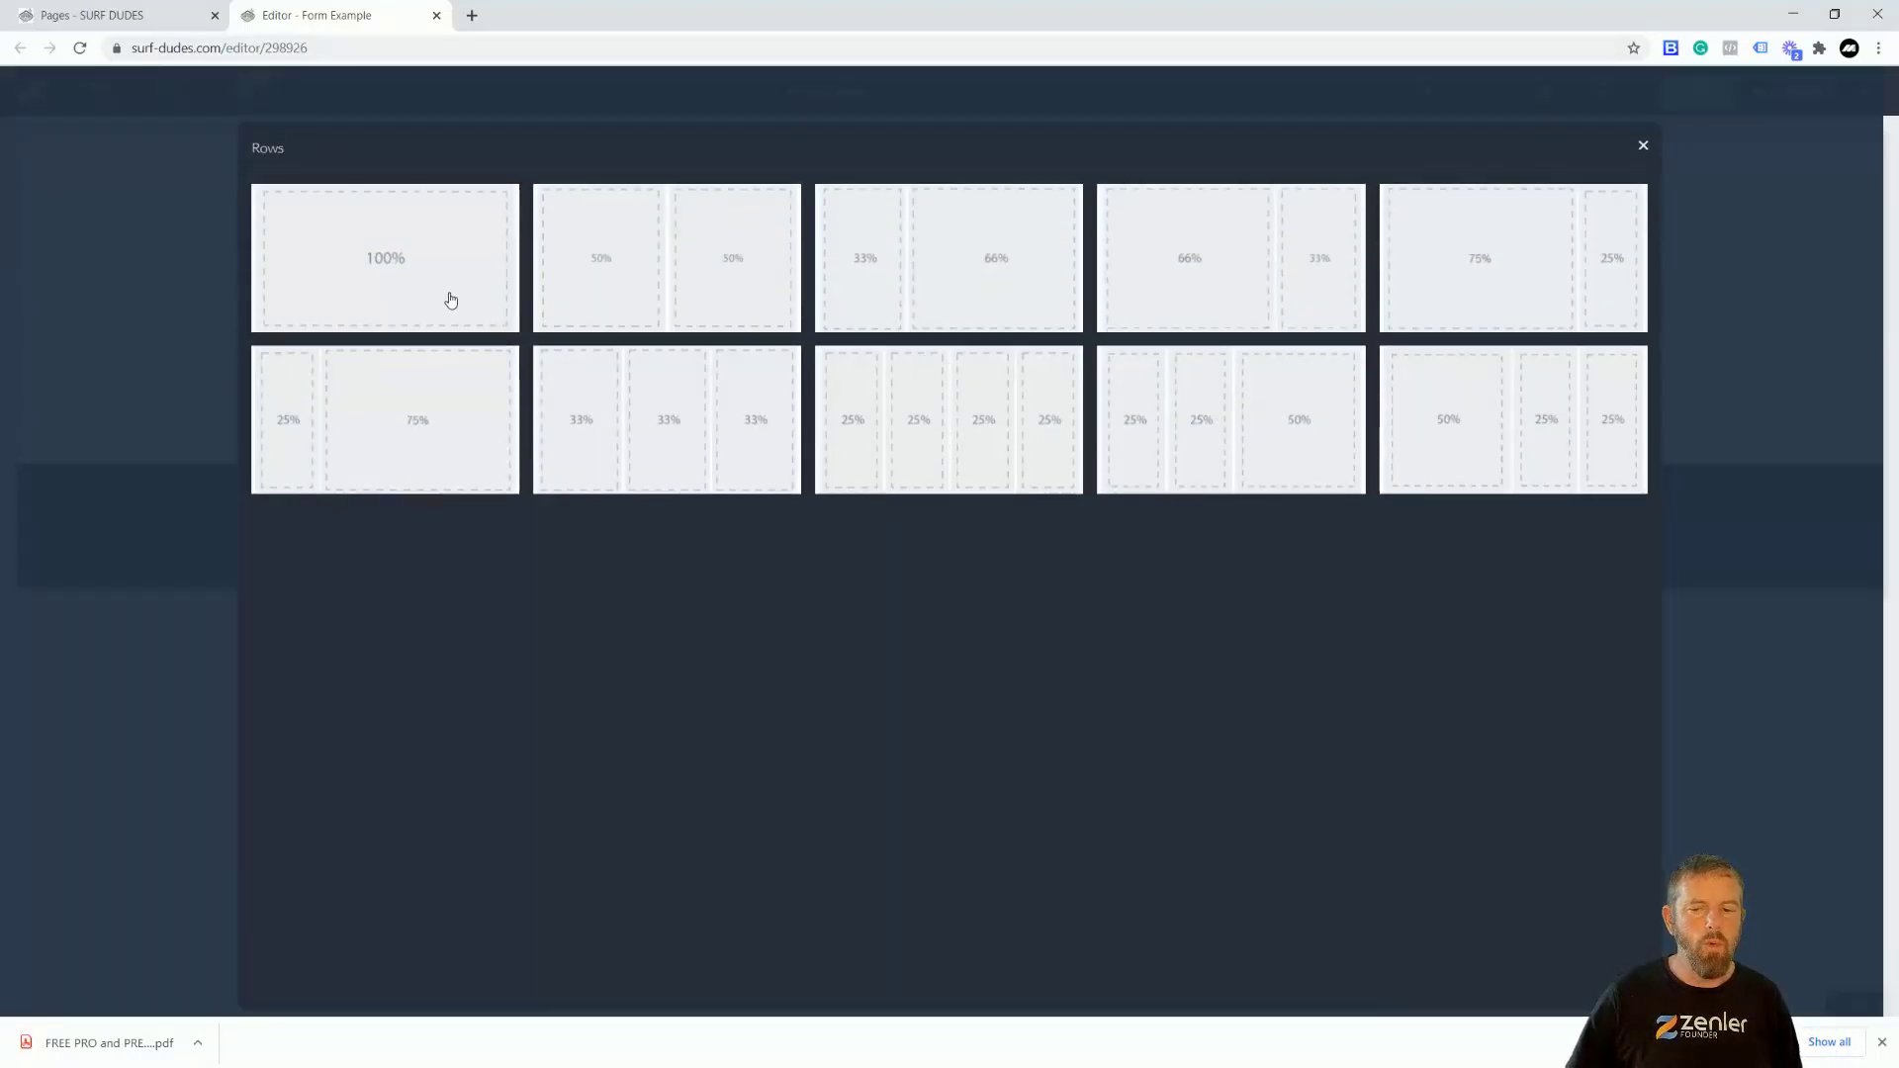
{"action": "left_click", "coordinate": [1643, 146]}
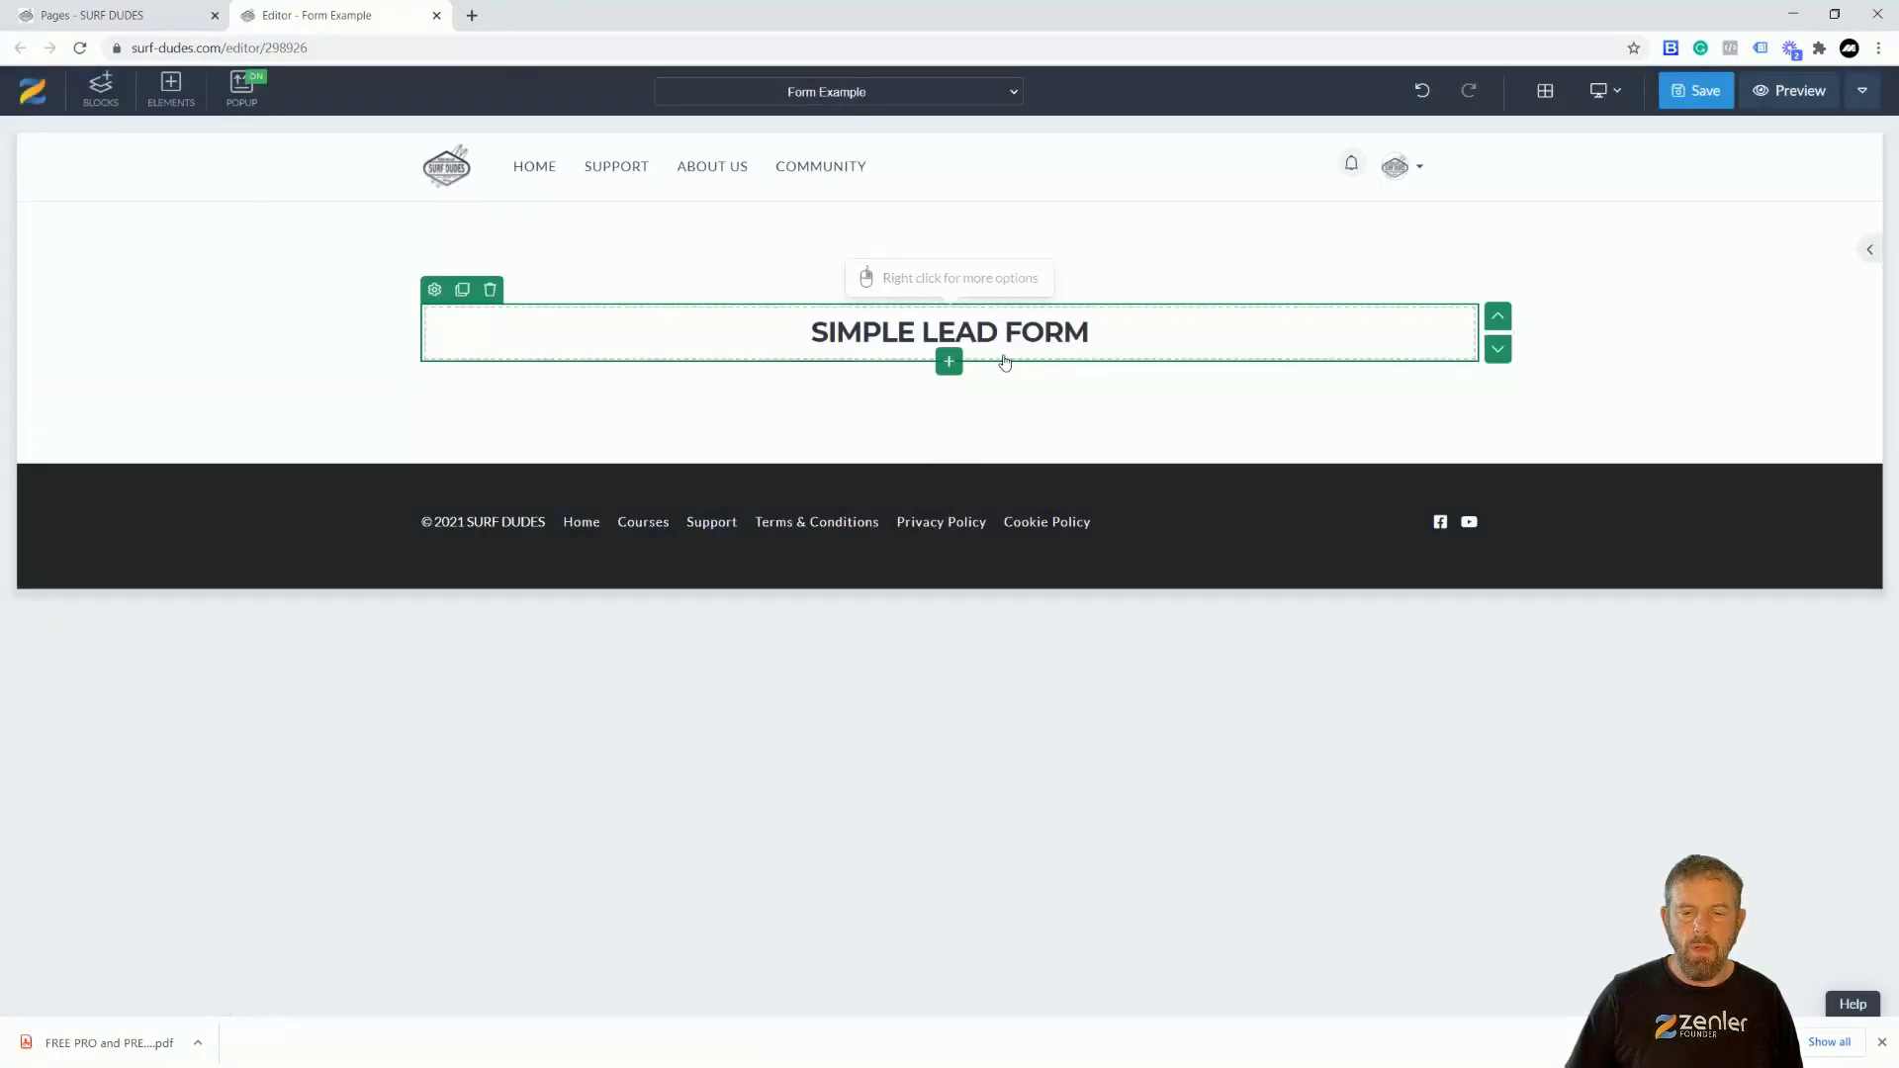
{"action": "left_click", "coordinate": [992, 348]}
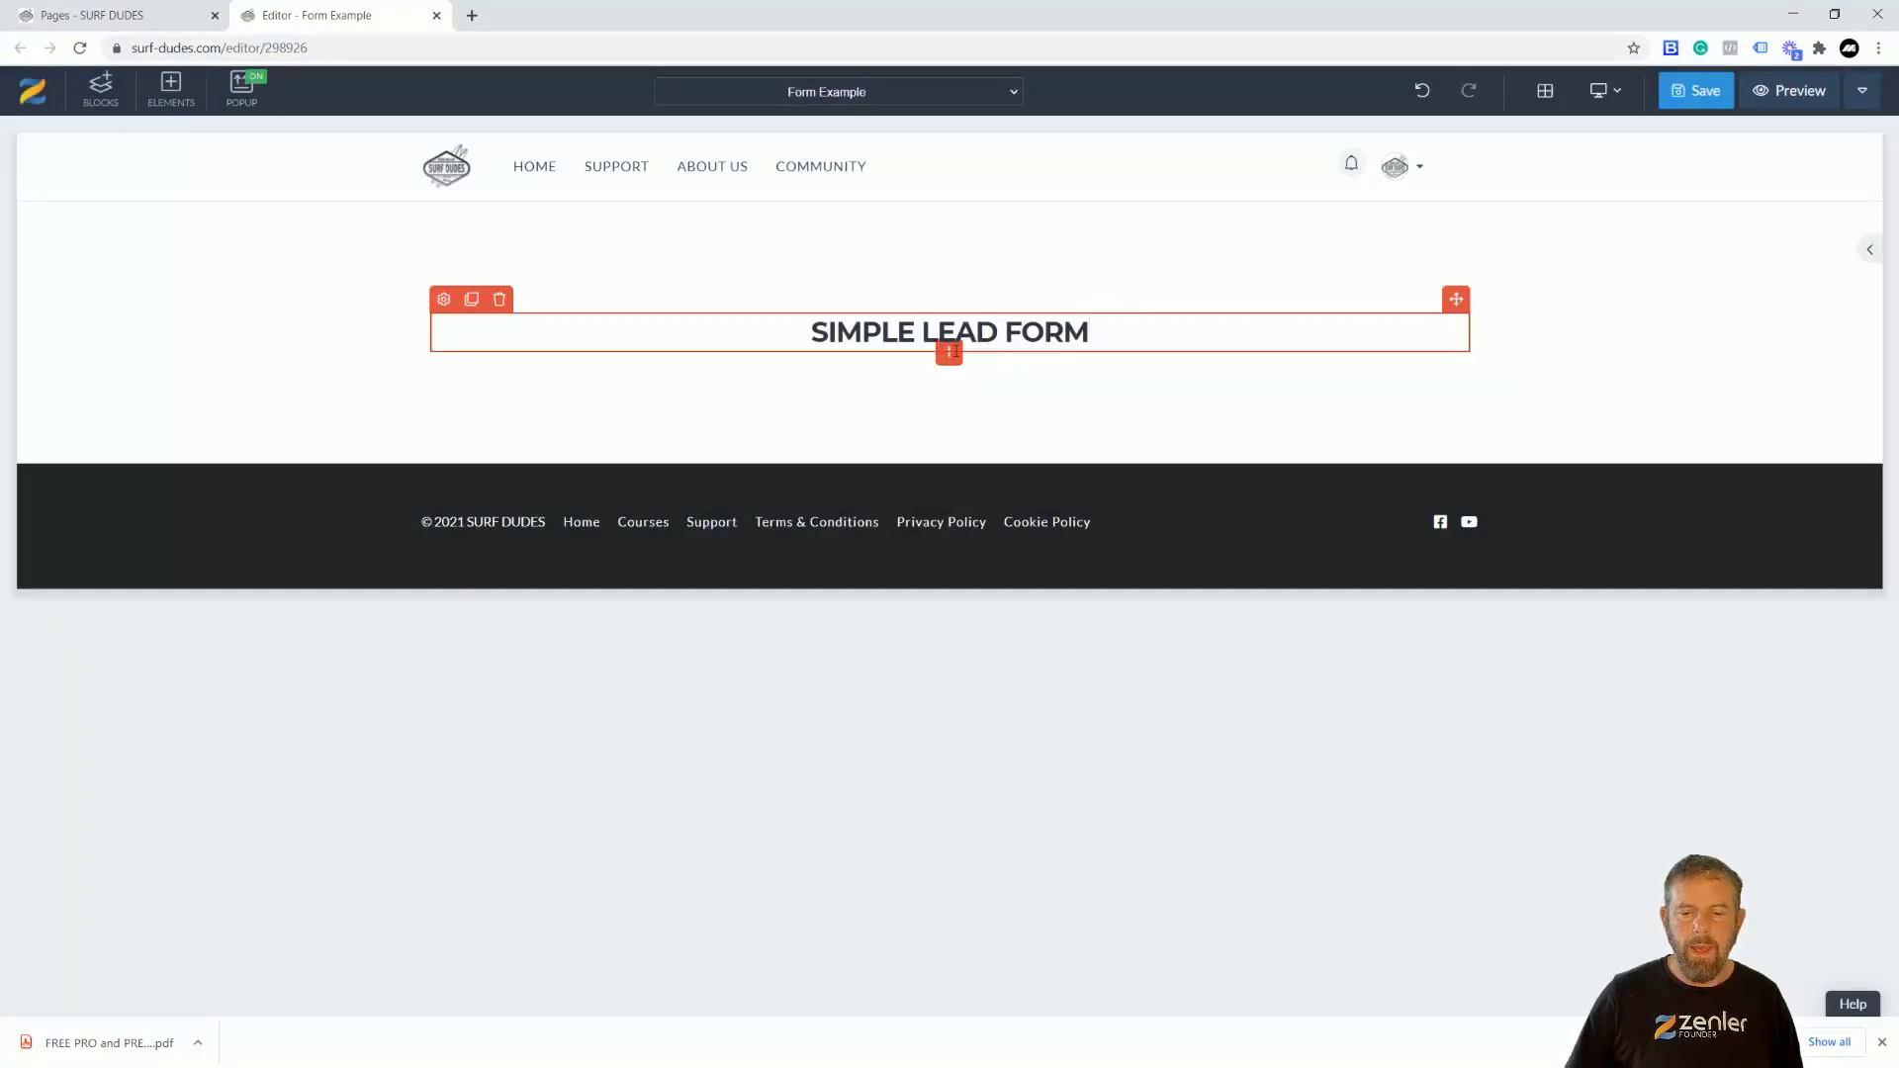
{"action": "left_click", "coordinate": [949, 356]}
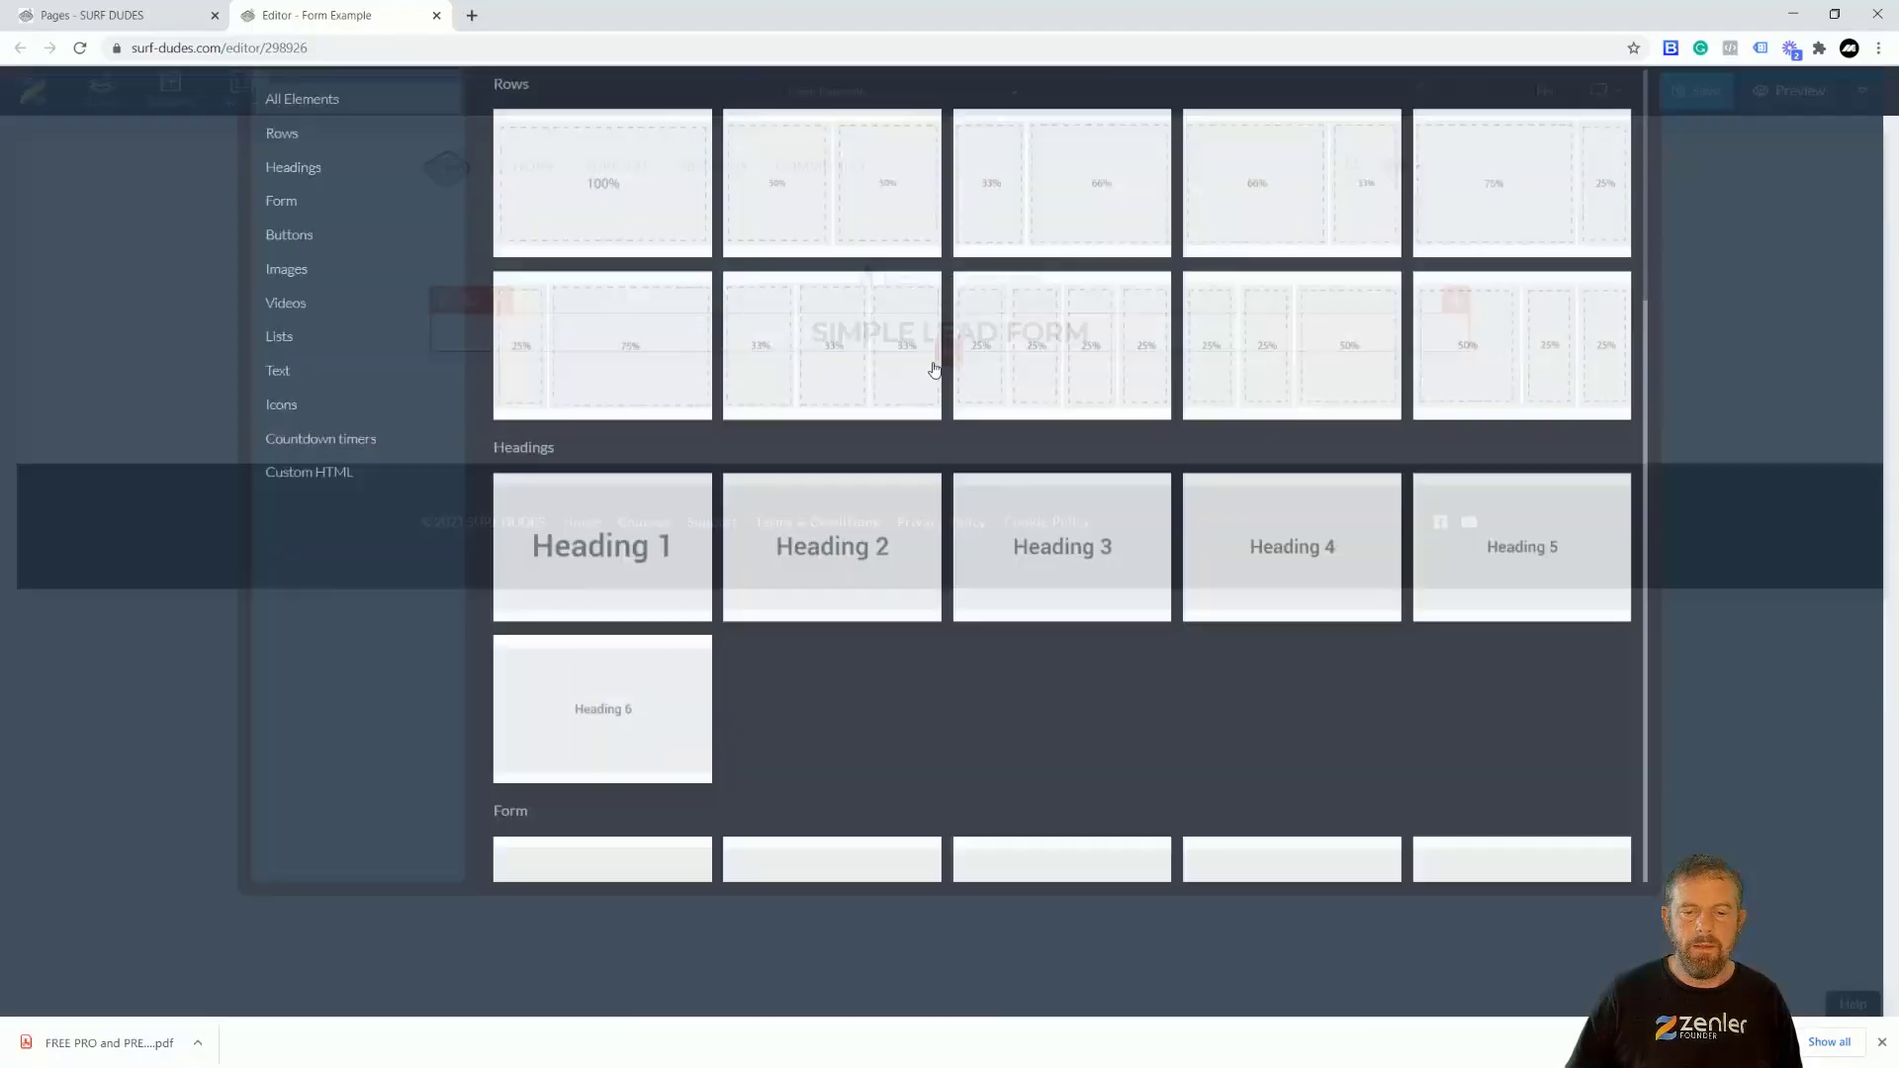
{"action": "left_click", "coordinate": [308, 320]}
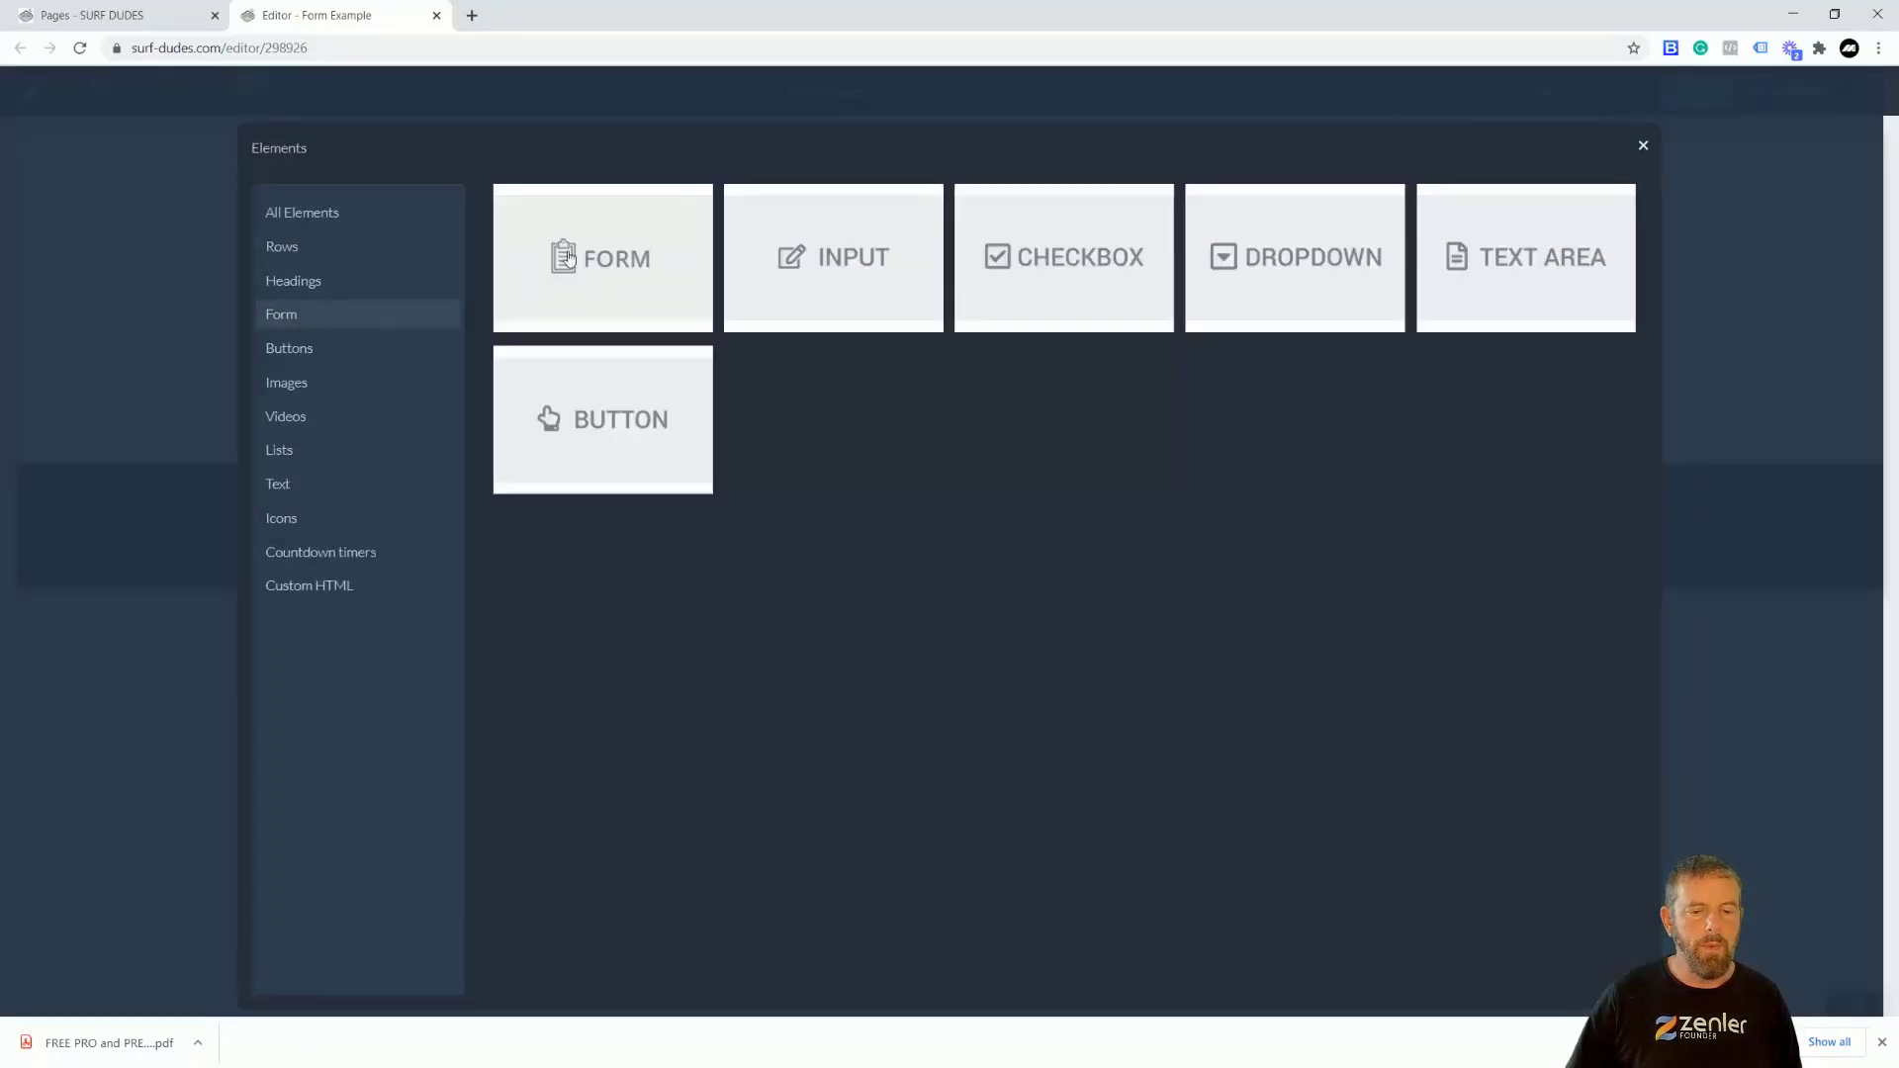
{"action": "left_click", "coordinate": [627, 265]}
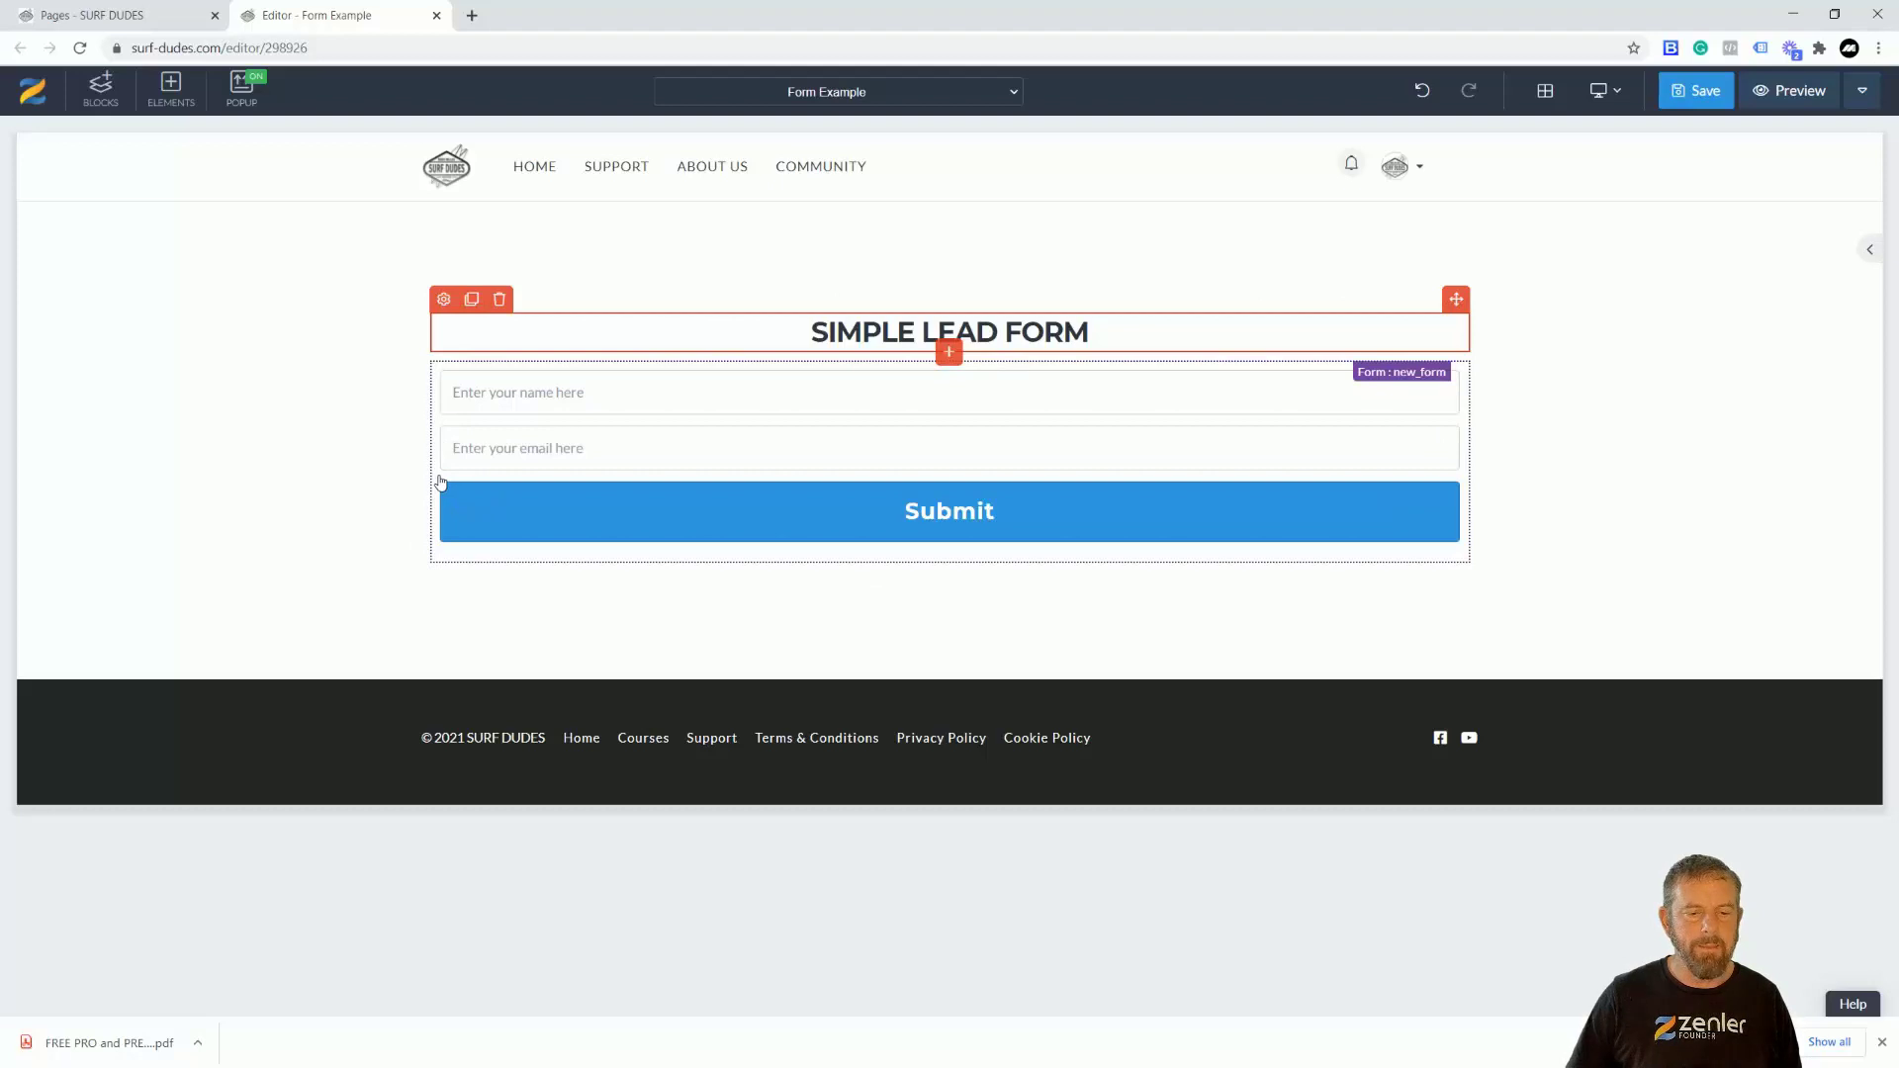
- Configure the form's name field with placeholder text First Name, make it required, and use the First Name input type
{"action": "left_click", "coordinate": [556, 400]}
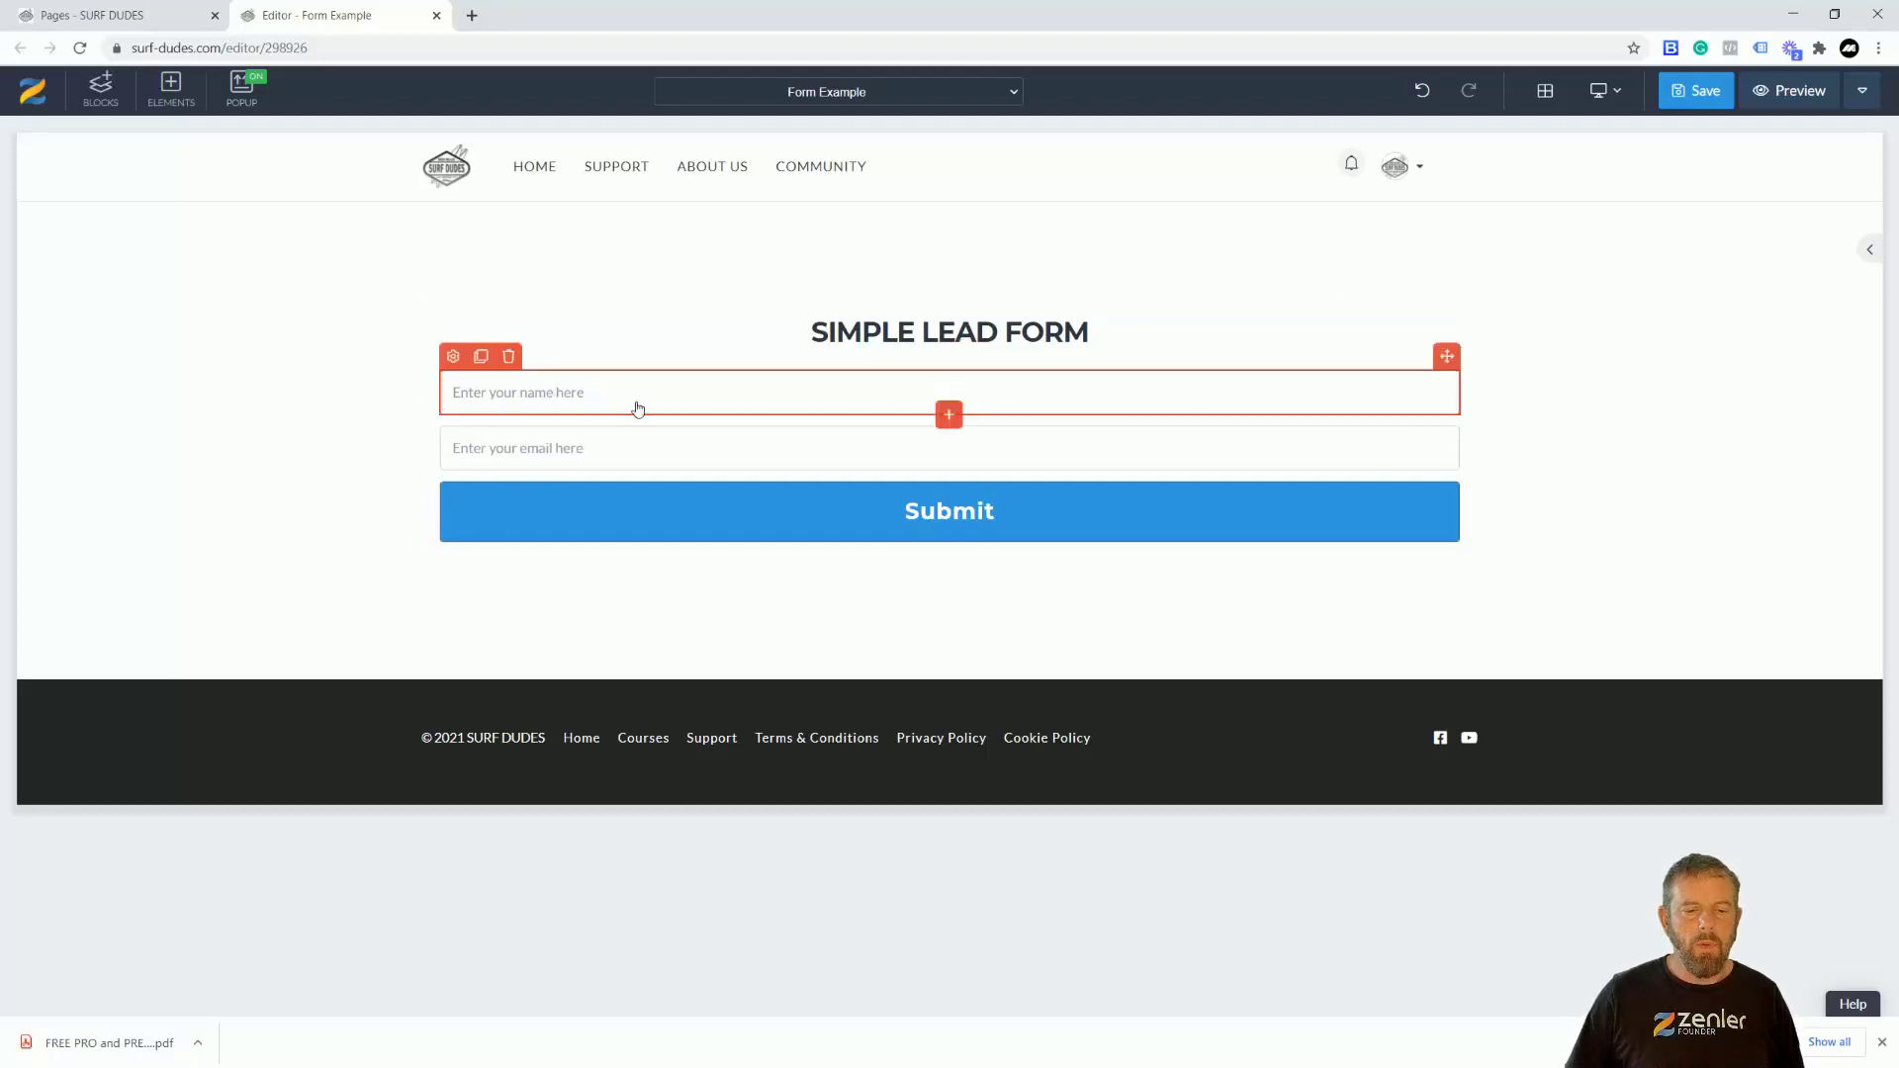
{"action": "left_click", "coordinate": [453, 356]}
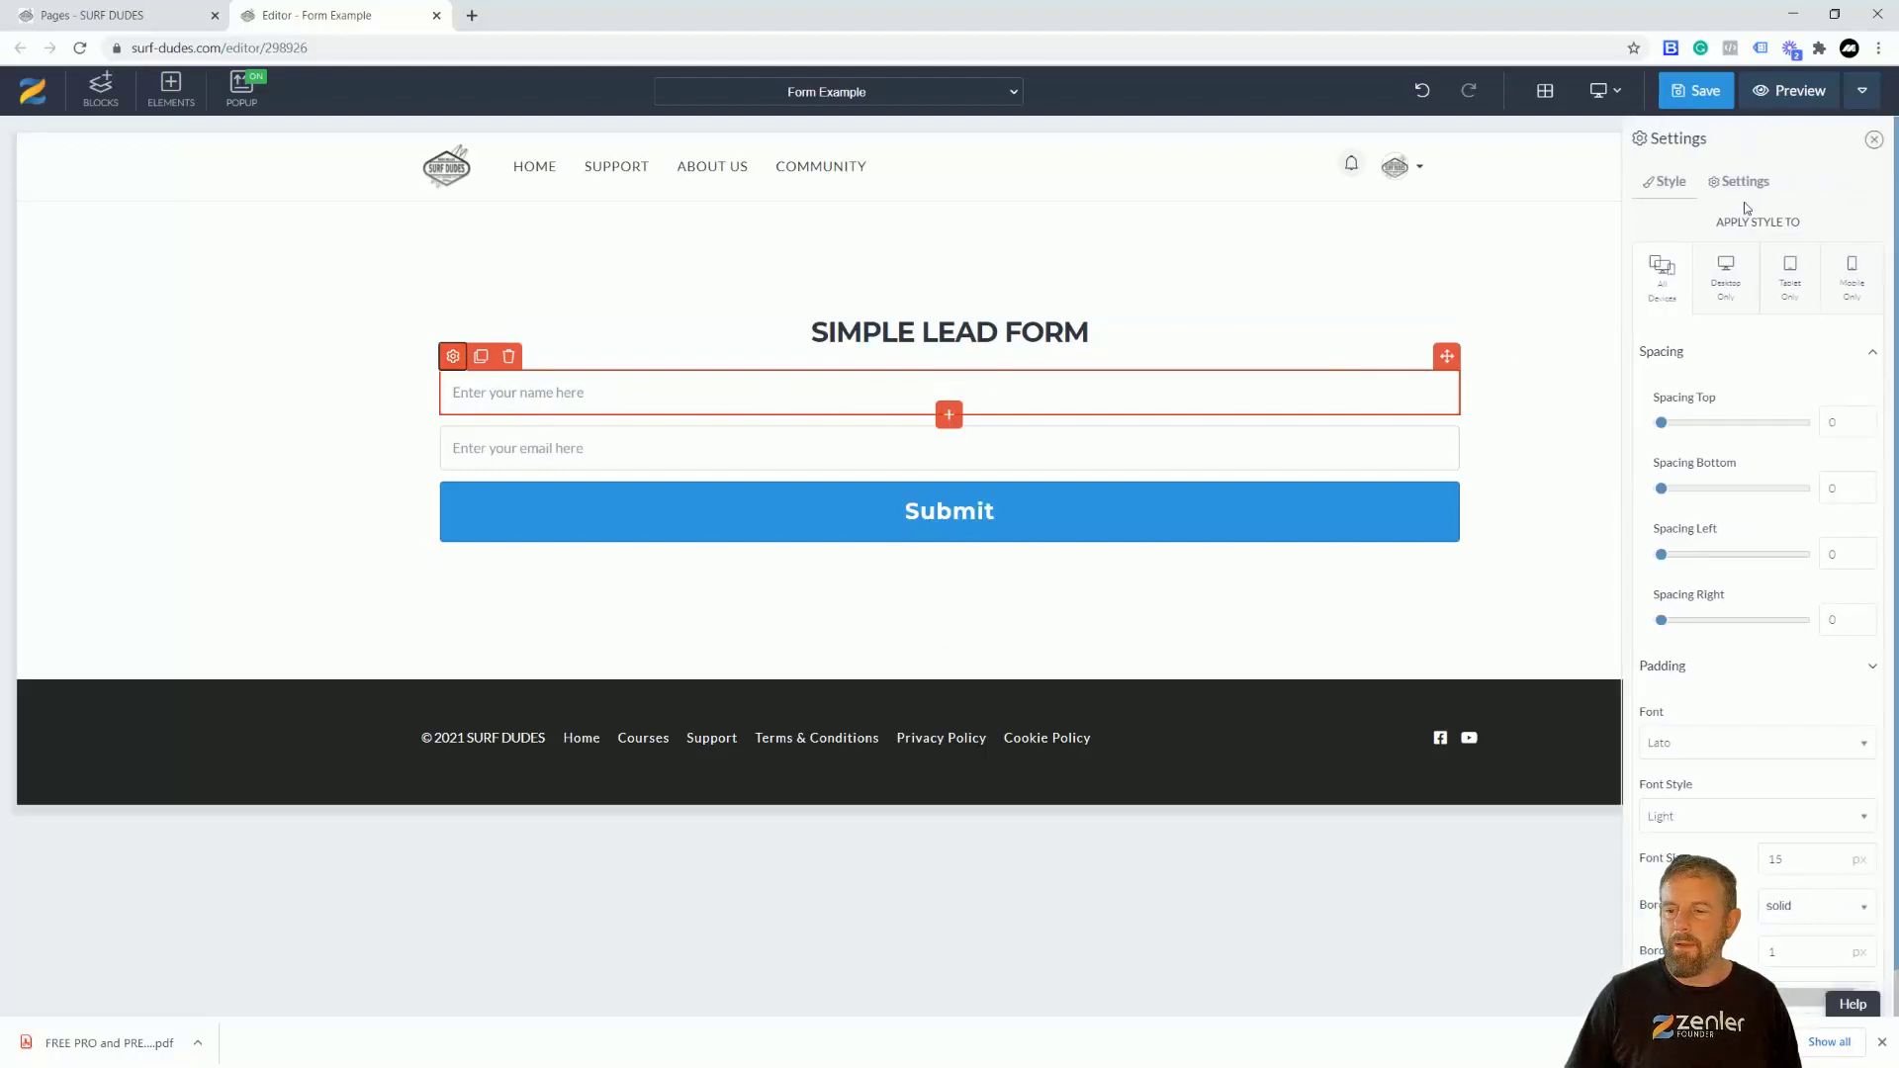
{"action": "left_click", "coordinate": [1743, 192]}
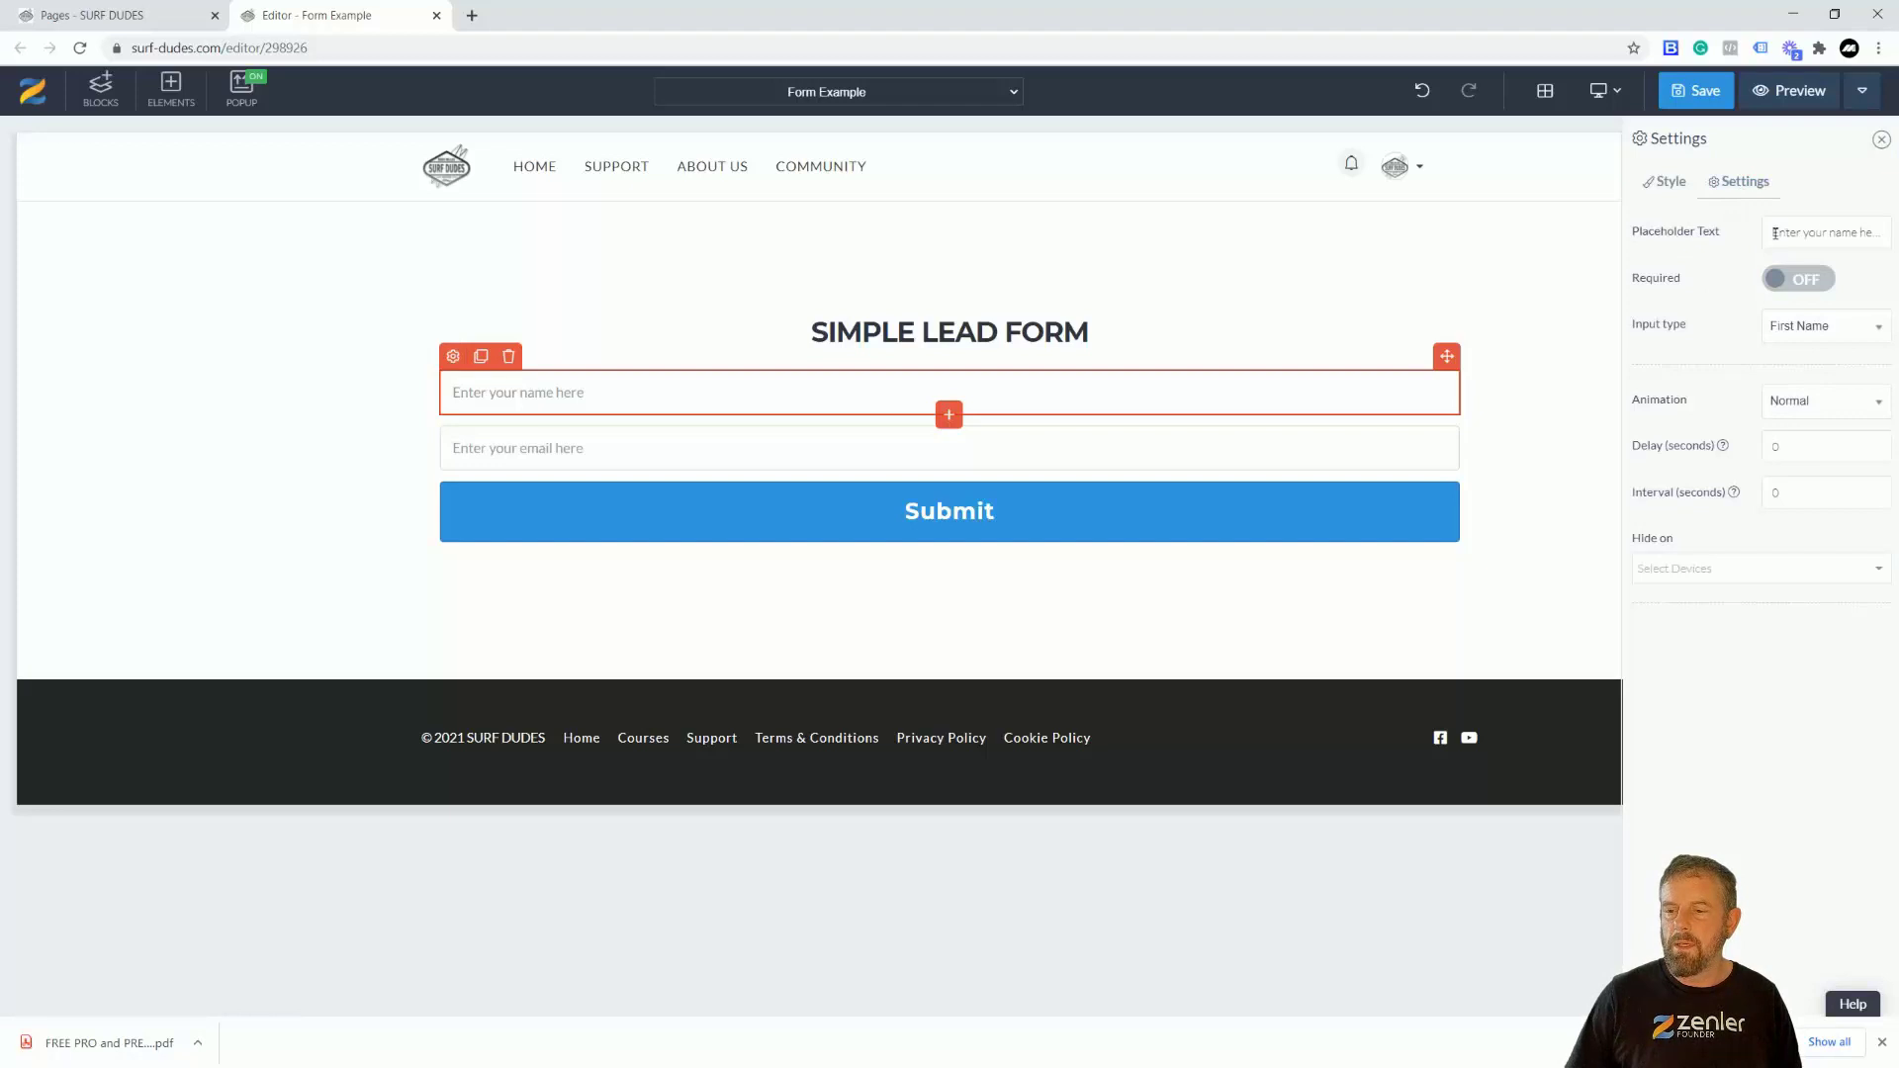
{"action": "left_click_drag", "start_coordinate": [1773, 233], "coordinate": [1896, 237]}
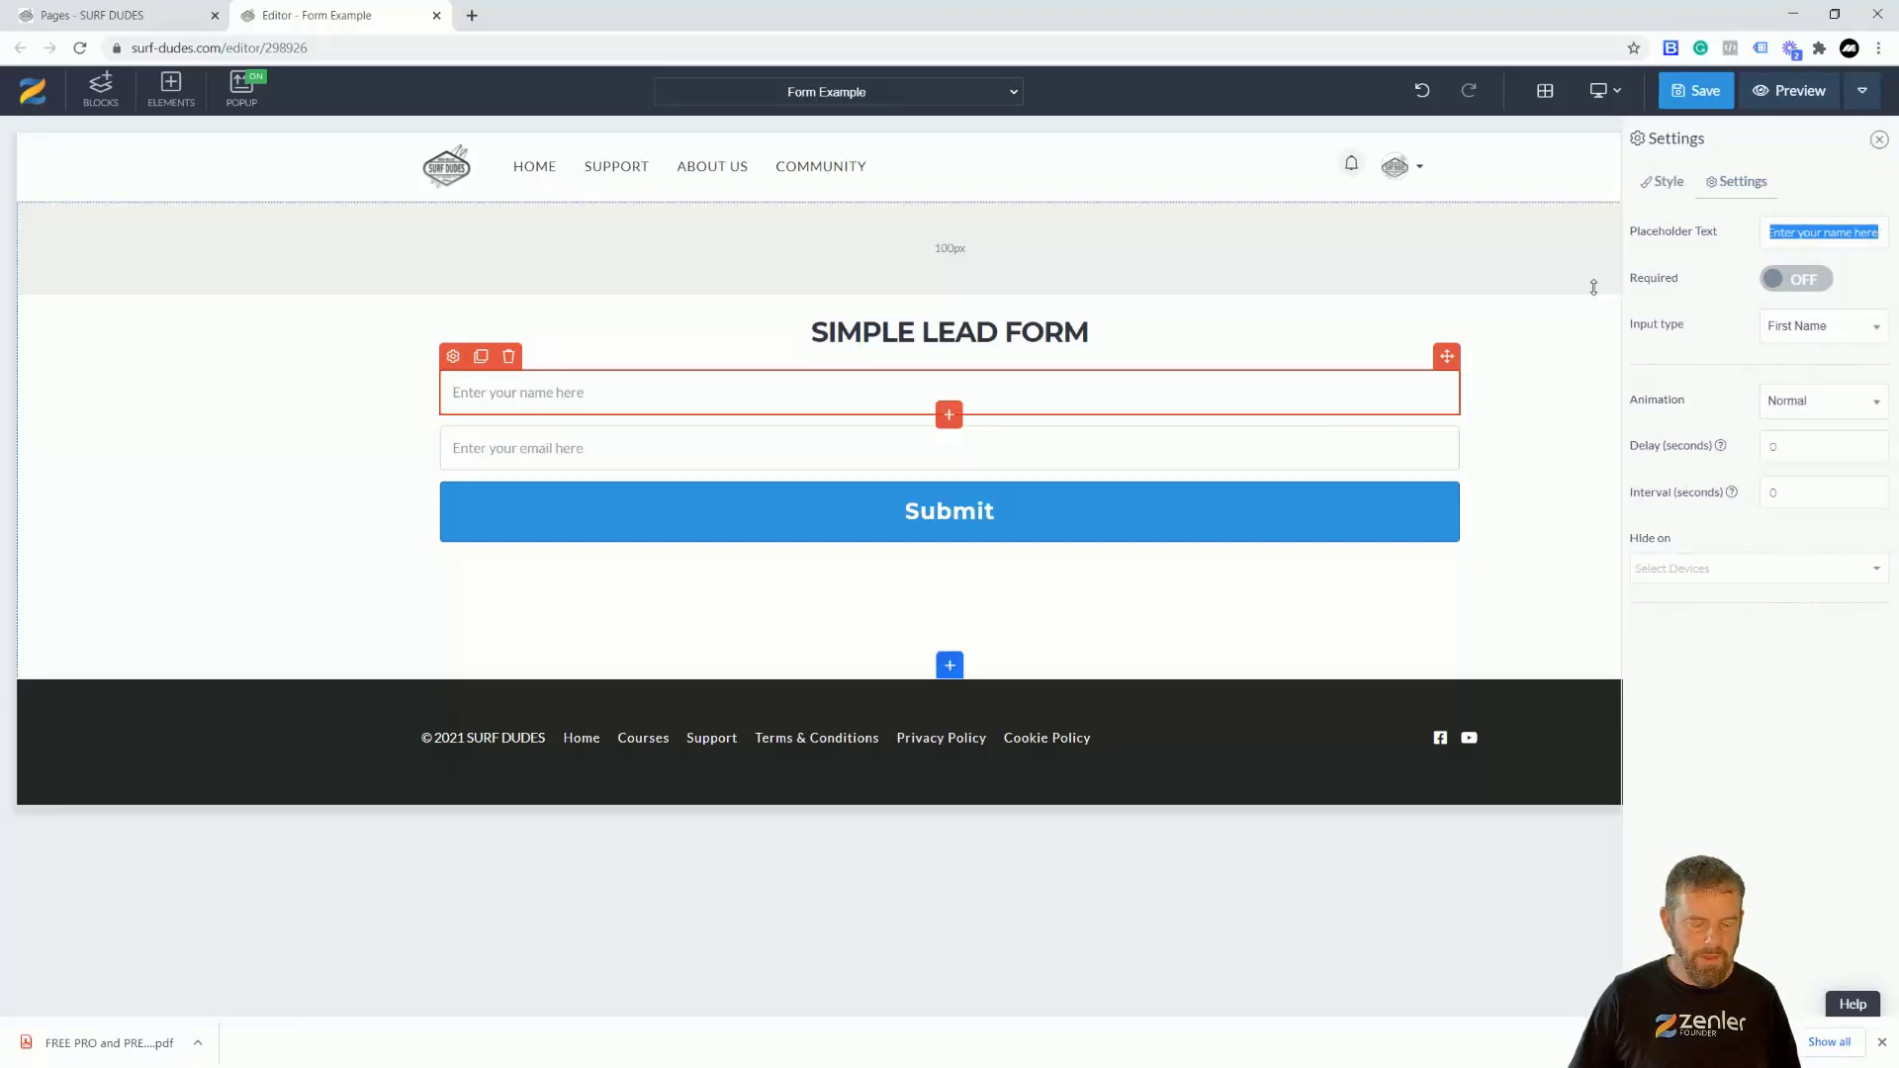
{"action": "type", "text": "First Name"}
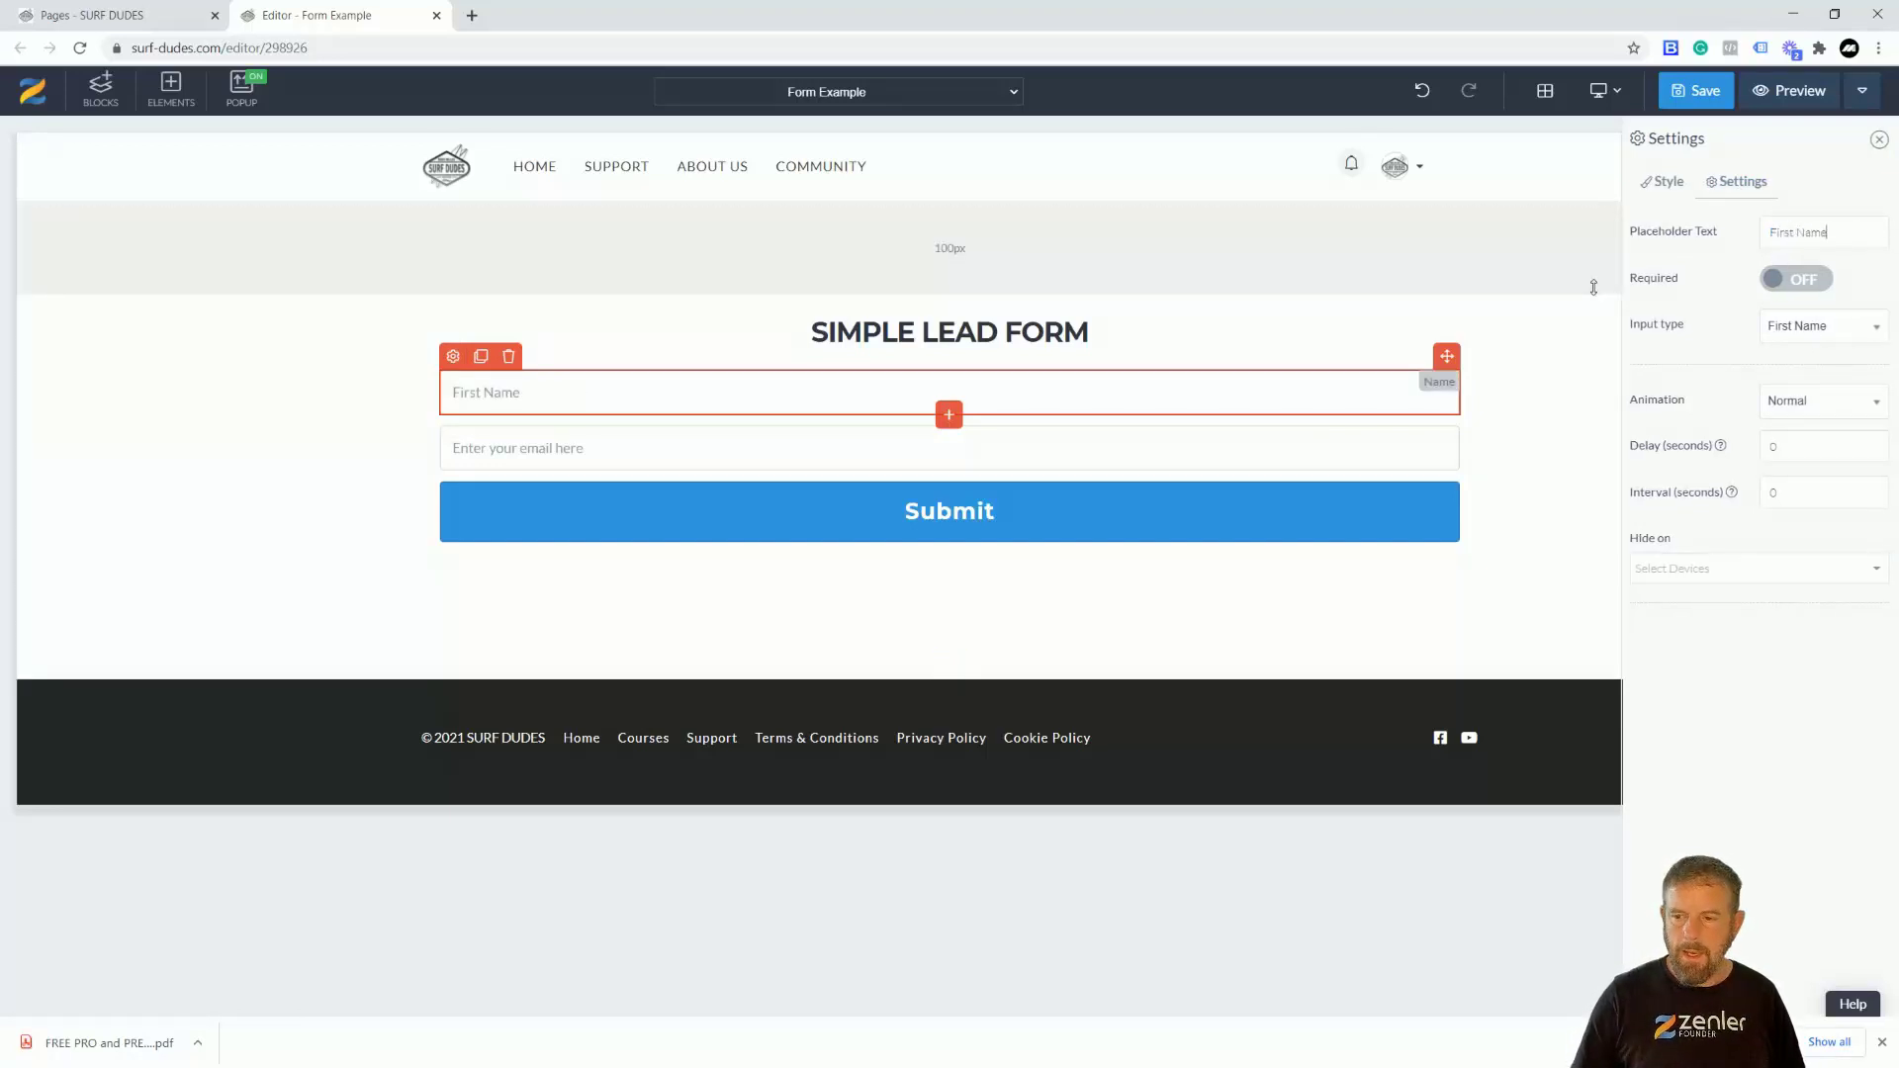
{"action": "left_click", "coordinate": [1818, 285]}
{"action": "left_click", "coordinate": [1785, 332]}
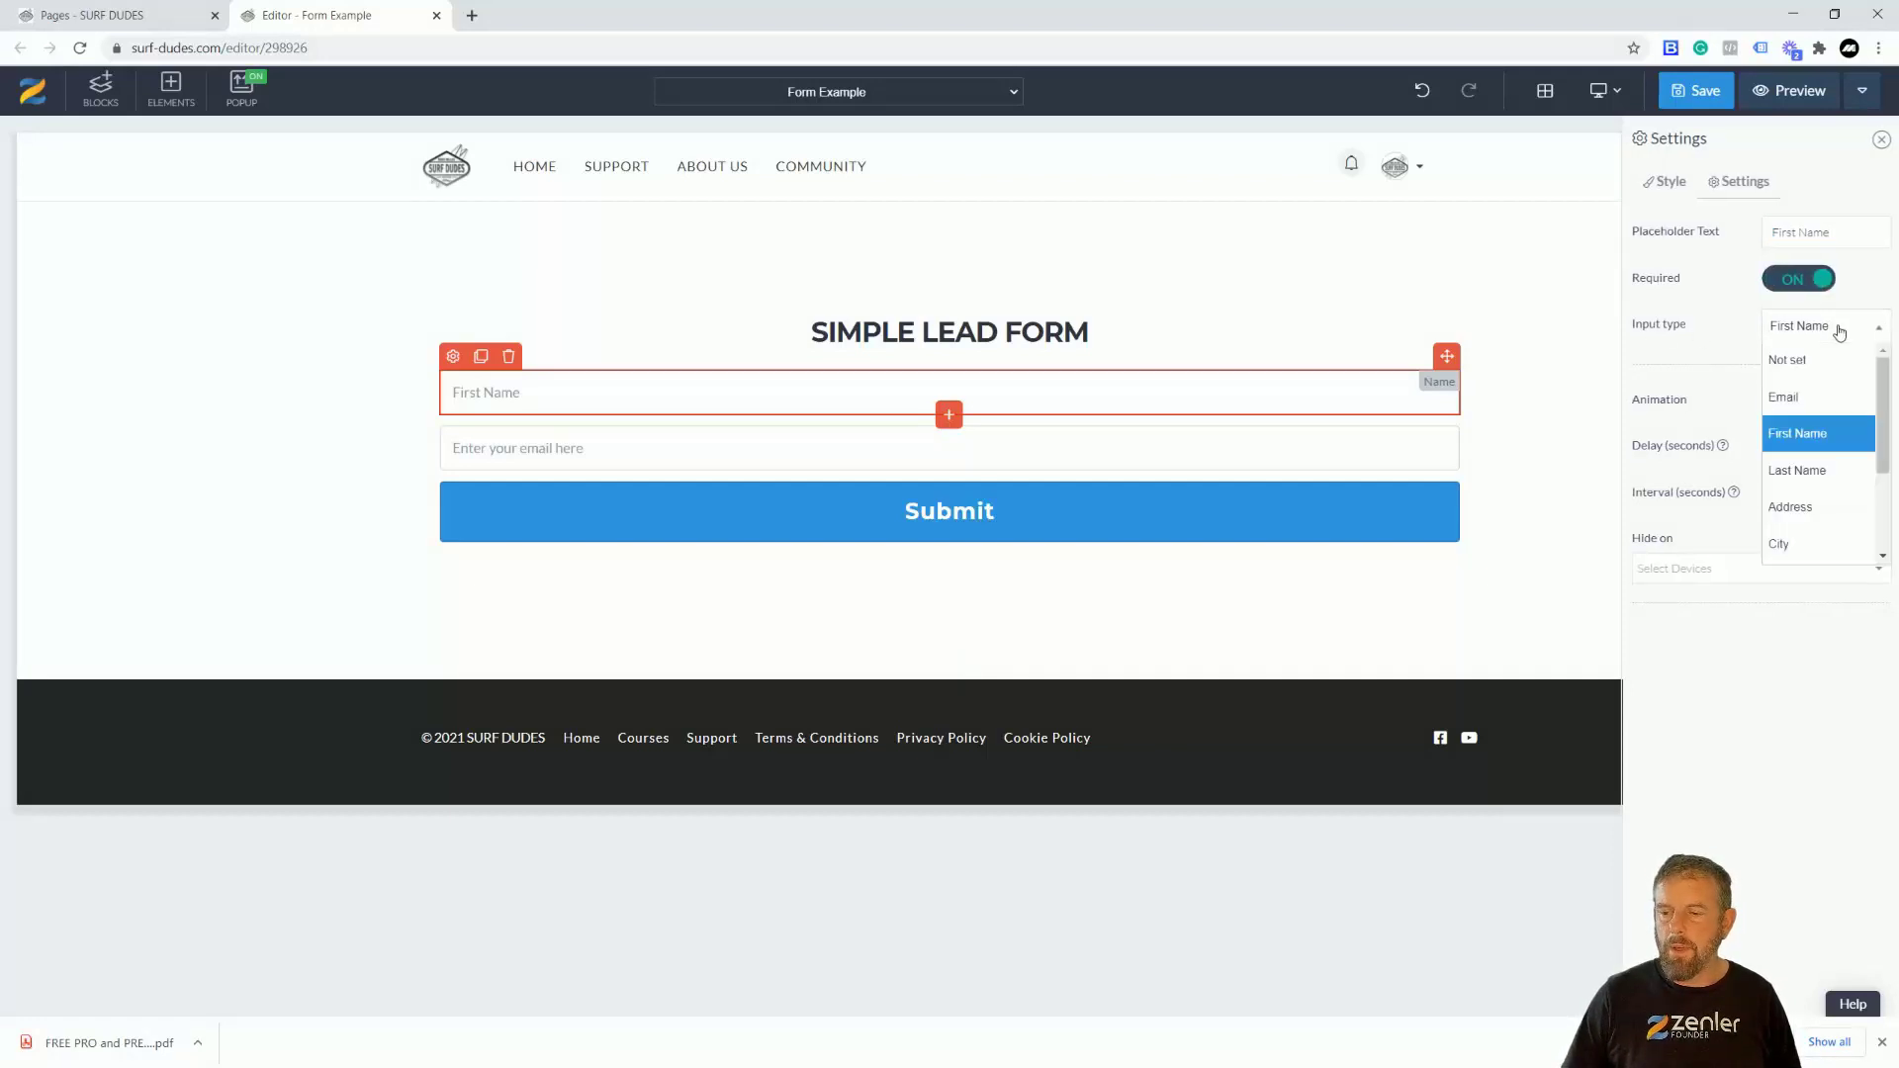
{"action": "left_click", "coordinate": [1798, 436]}
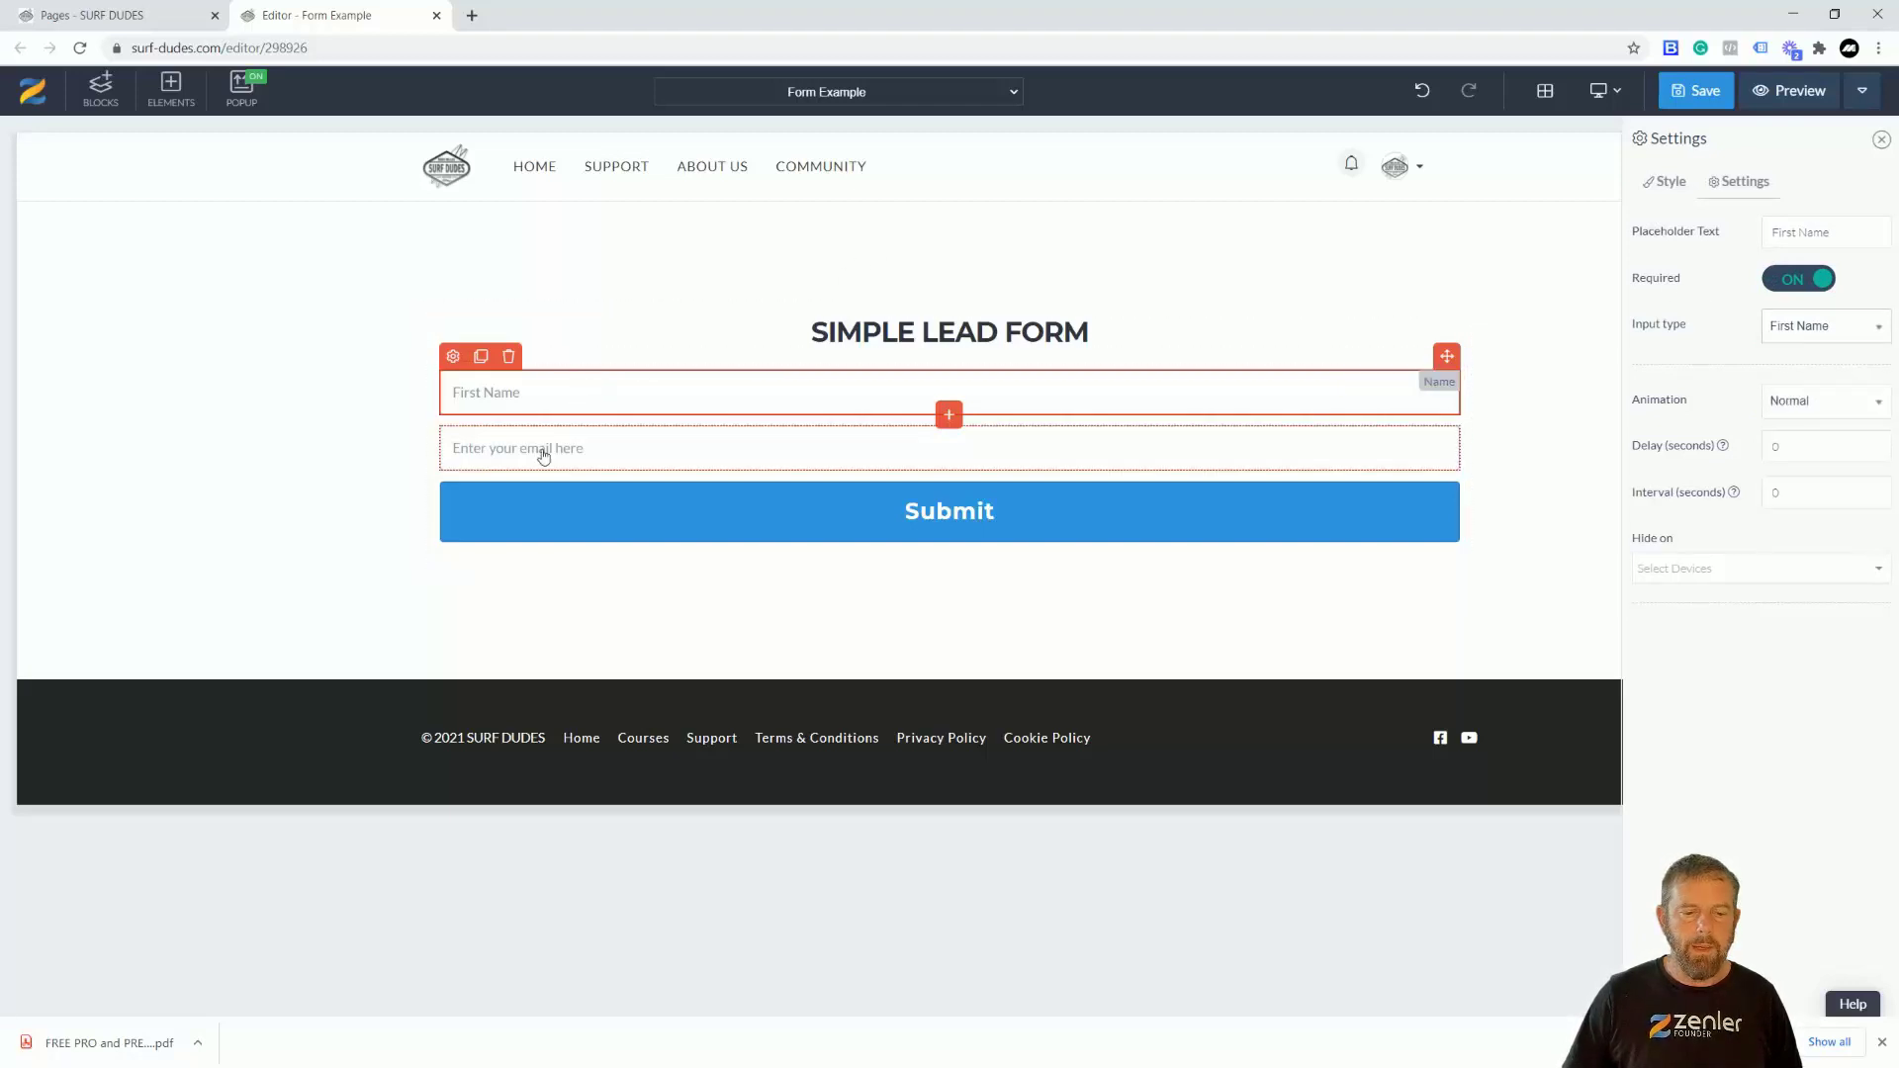
- Duplicate the First Name field in the form
{"action": "left_click", "coordinate": [508, 449]}
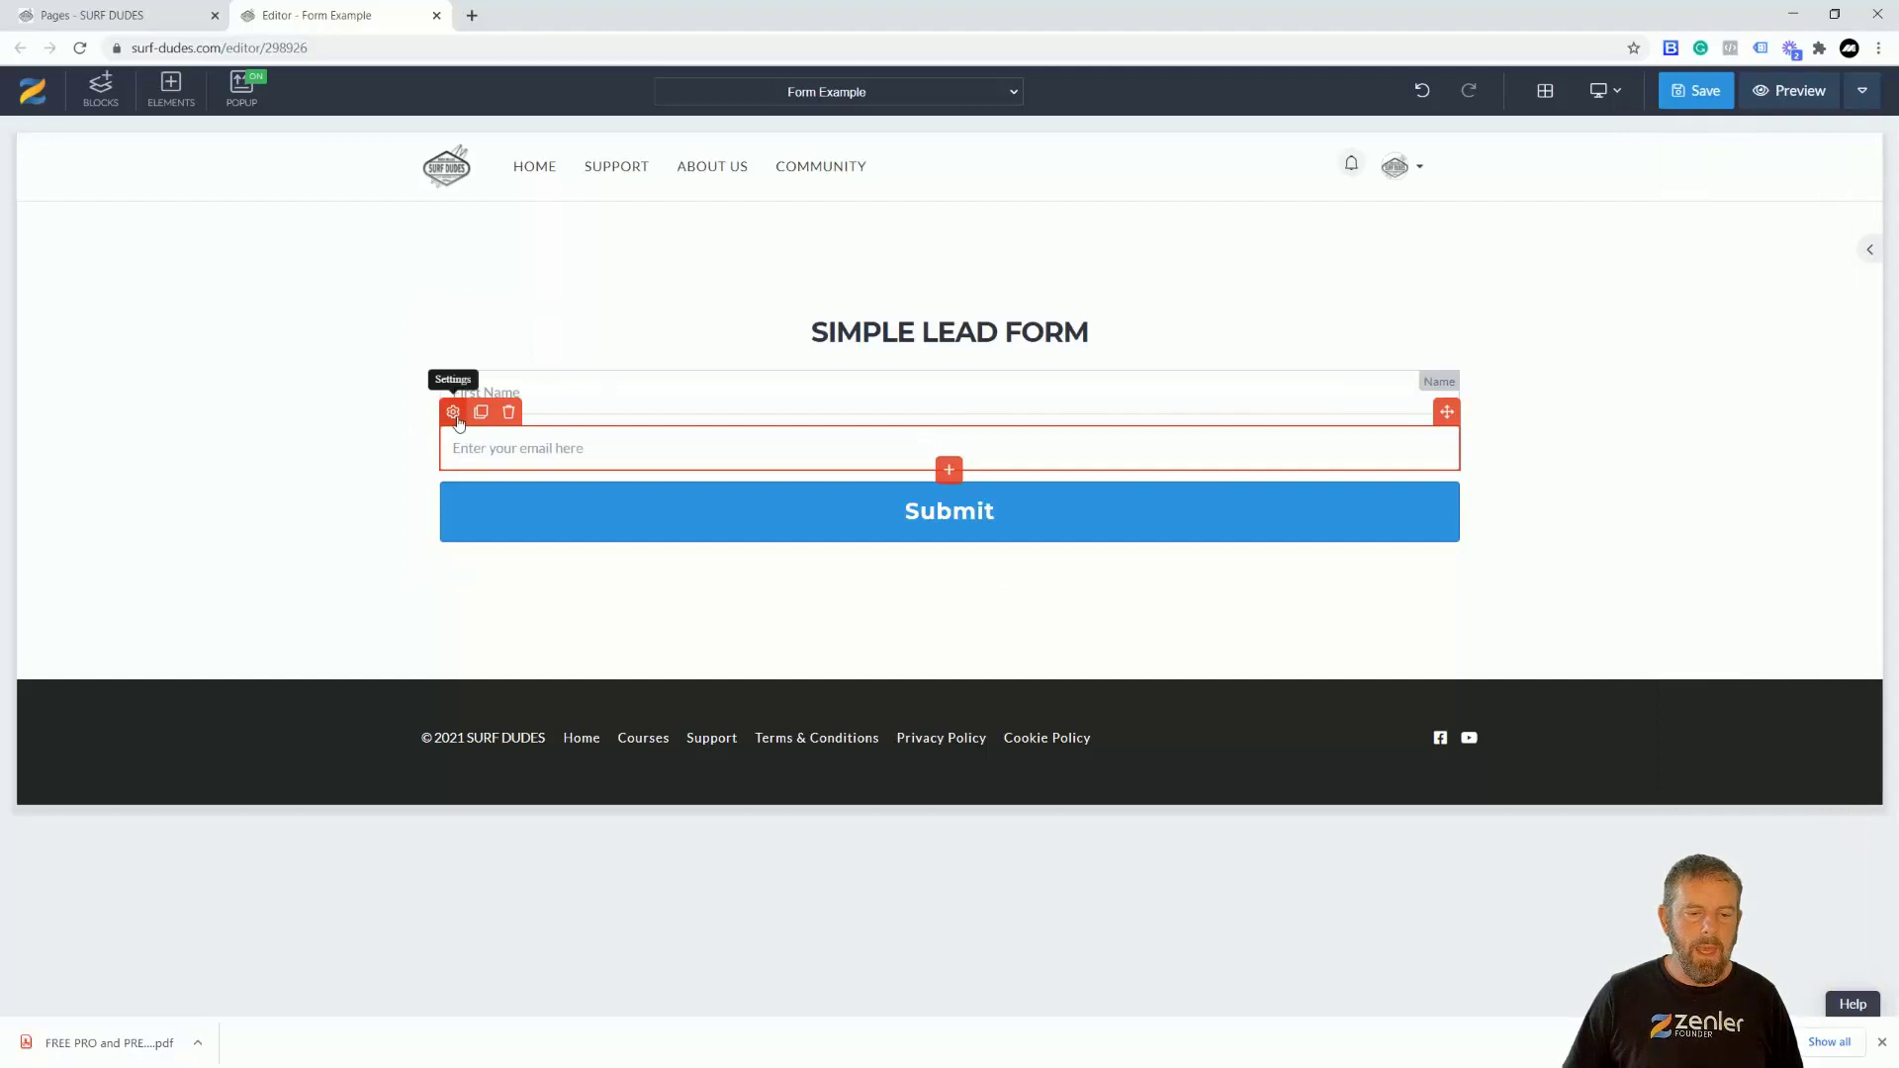
{"action": "left_click", "coordinate": [537, 393]}
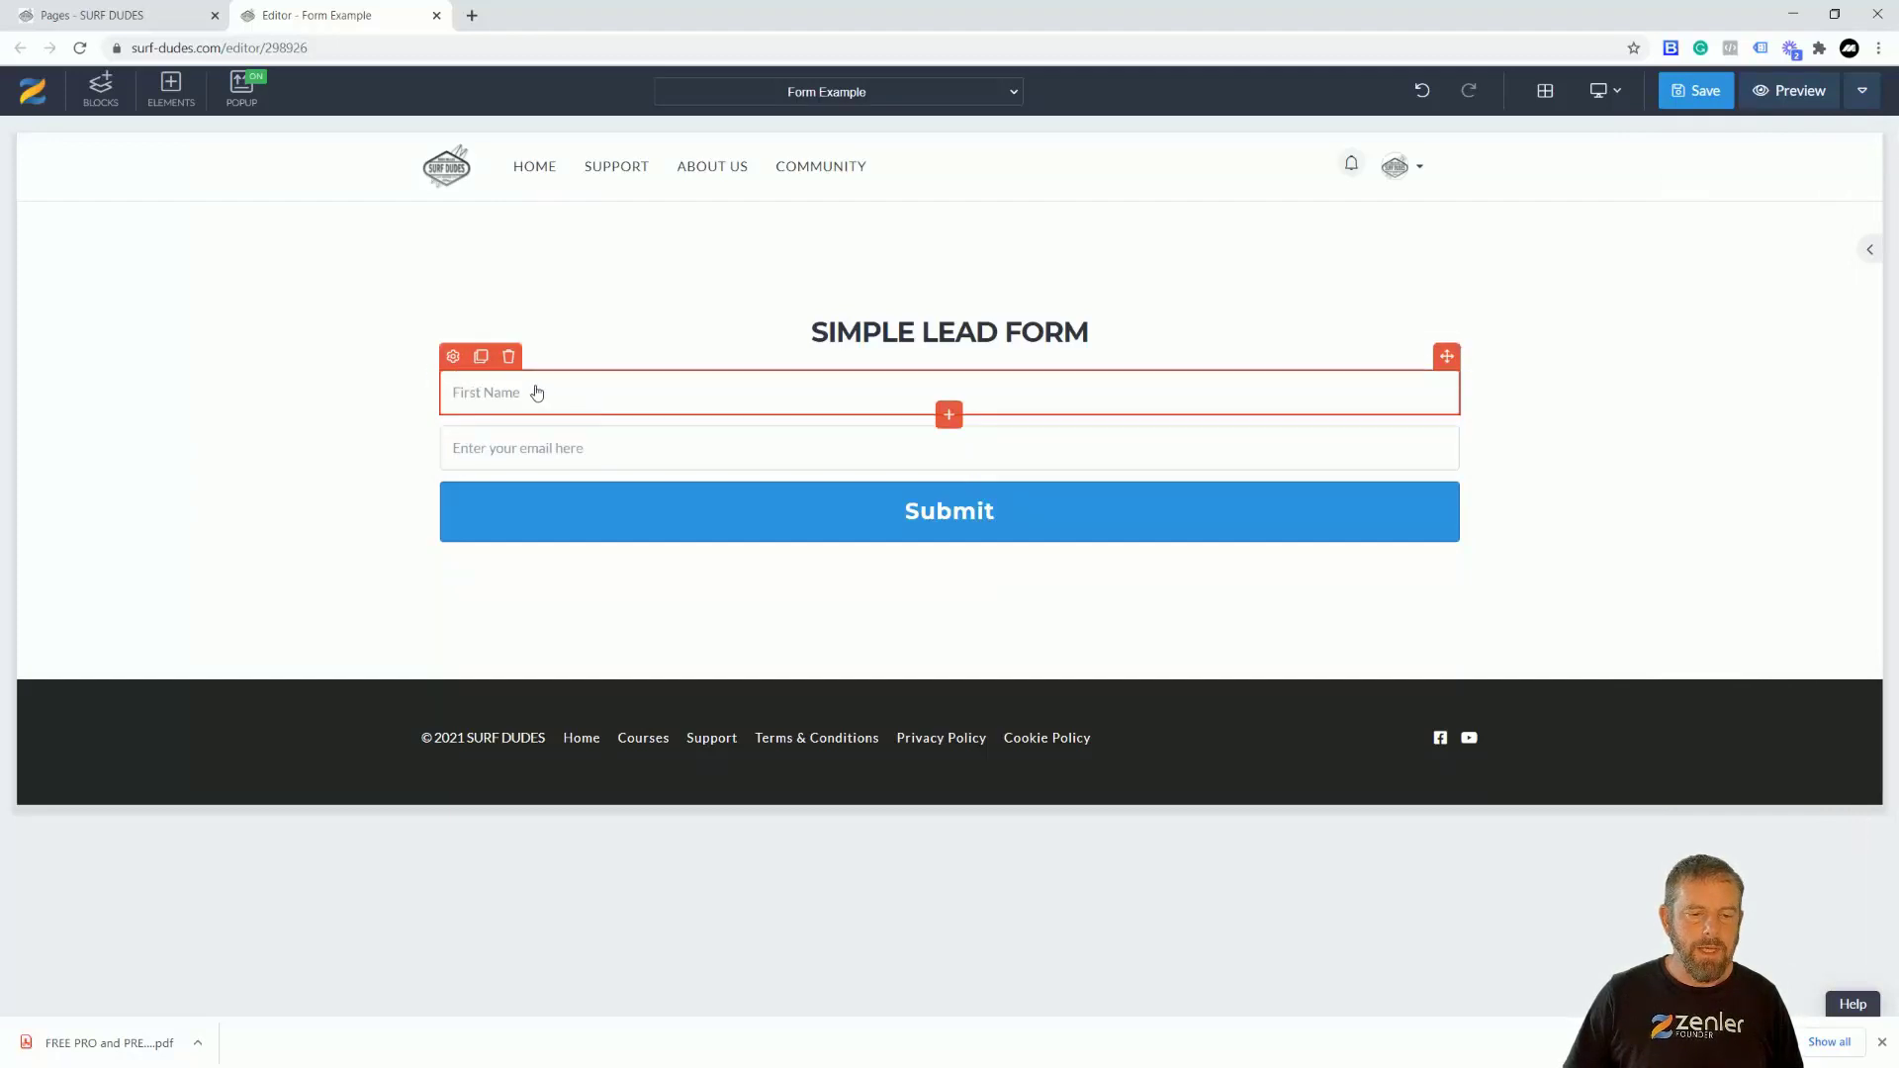
{"action": "left_click", "coordinate": [481, 357]}
- Configure the duplicated name field with the placeholder text Last Name and the Last Name input type
{"action": "left_click", "coordinate": [518, 449]}
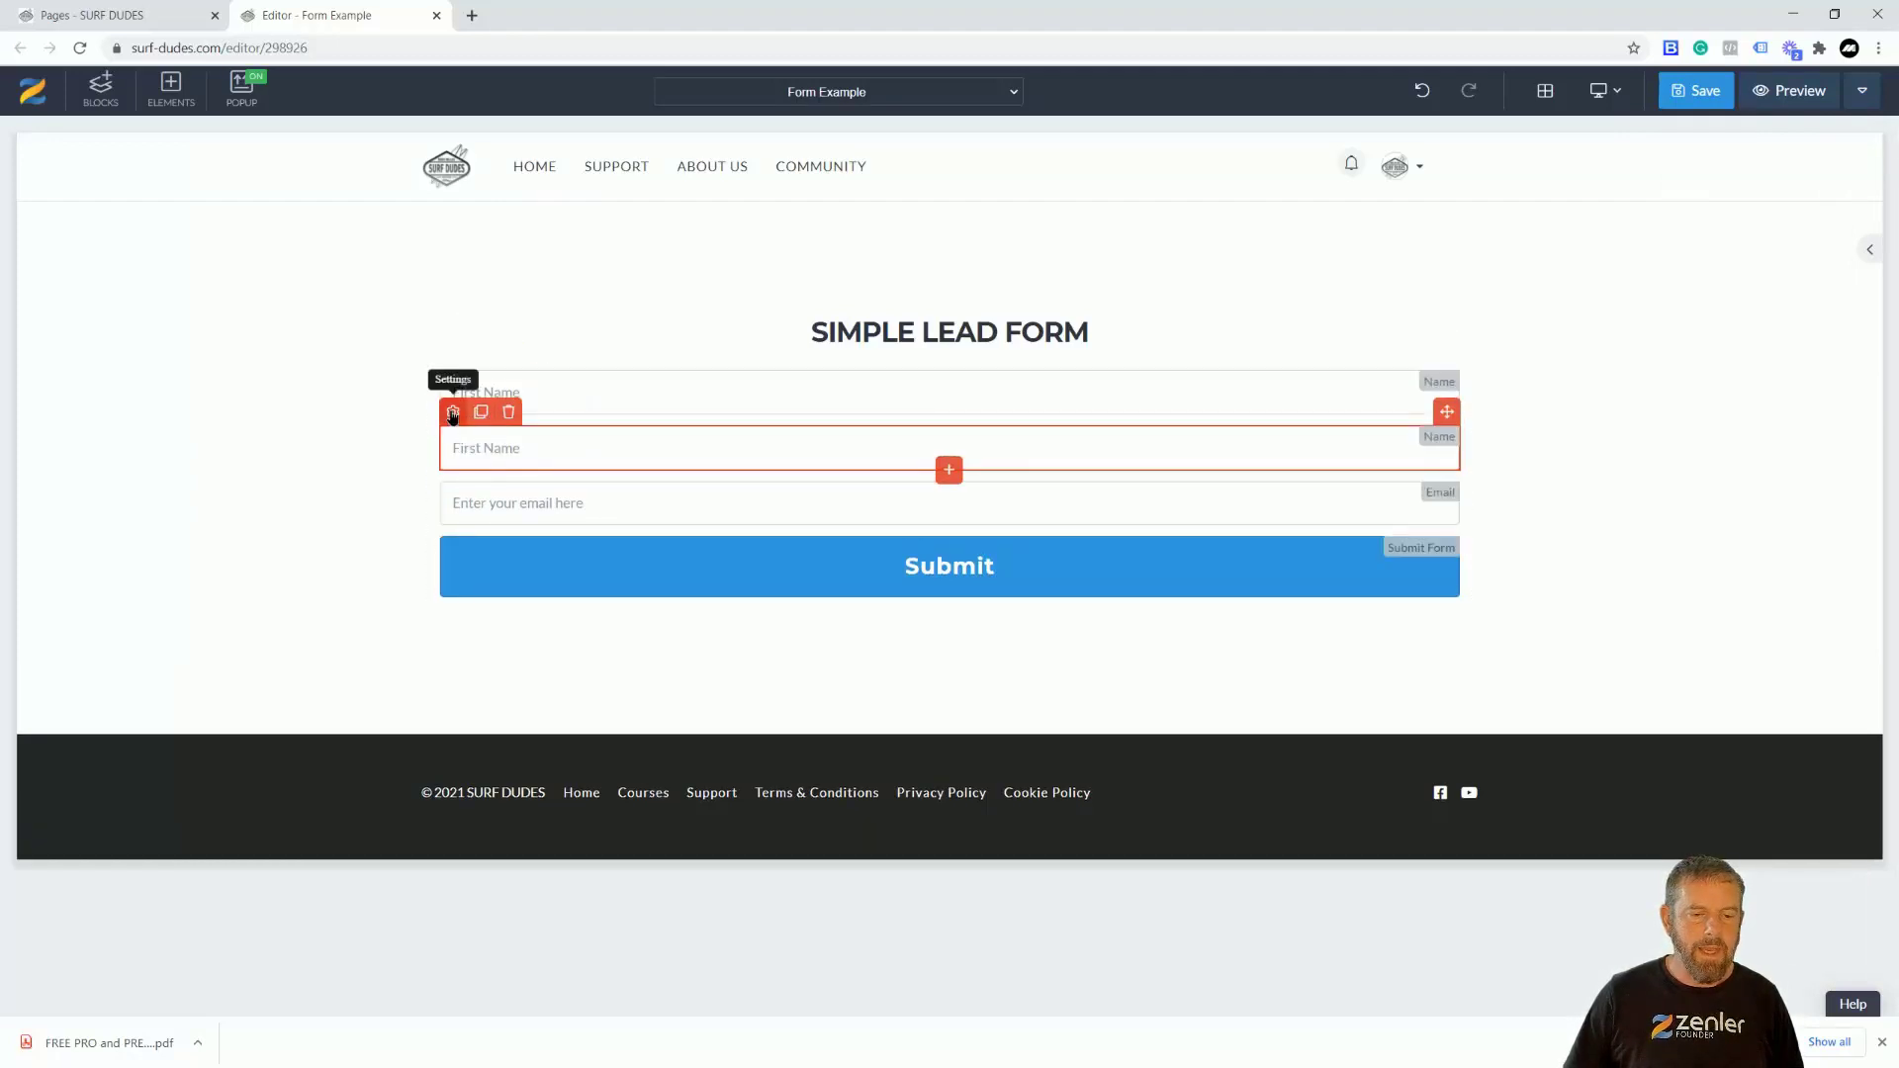
{"action": "left_click", "coordinate": [452, 413]}
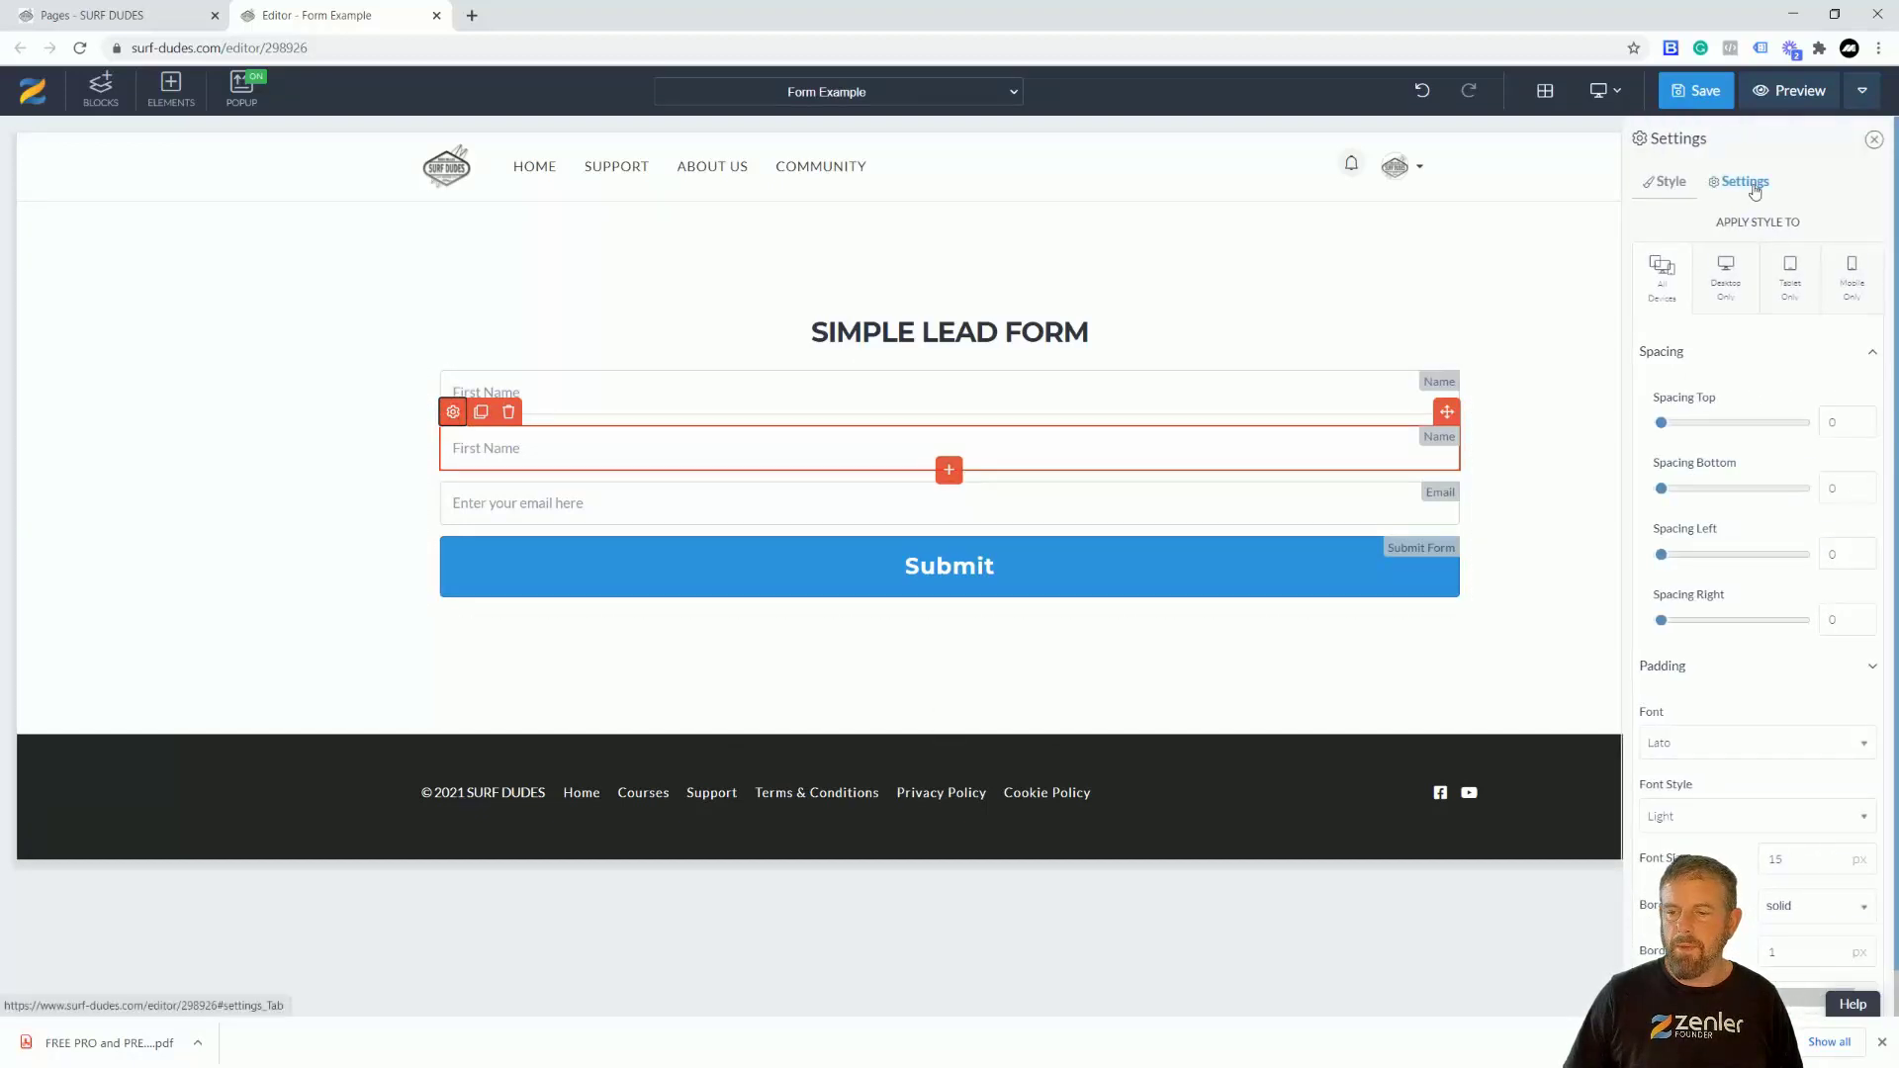
{"action": "left_click", "coordinate": [1746, 182]}
{"action": "left_click_drag", "start_coordinate": [1797, 232], "coordinate": [1749, 230]}
{"action": "type", "text": "LAst Name"}
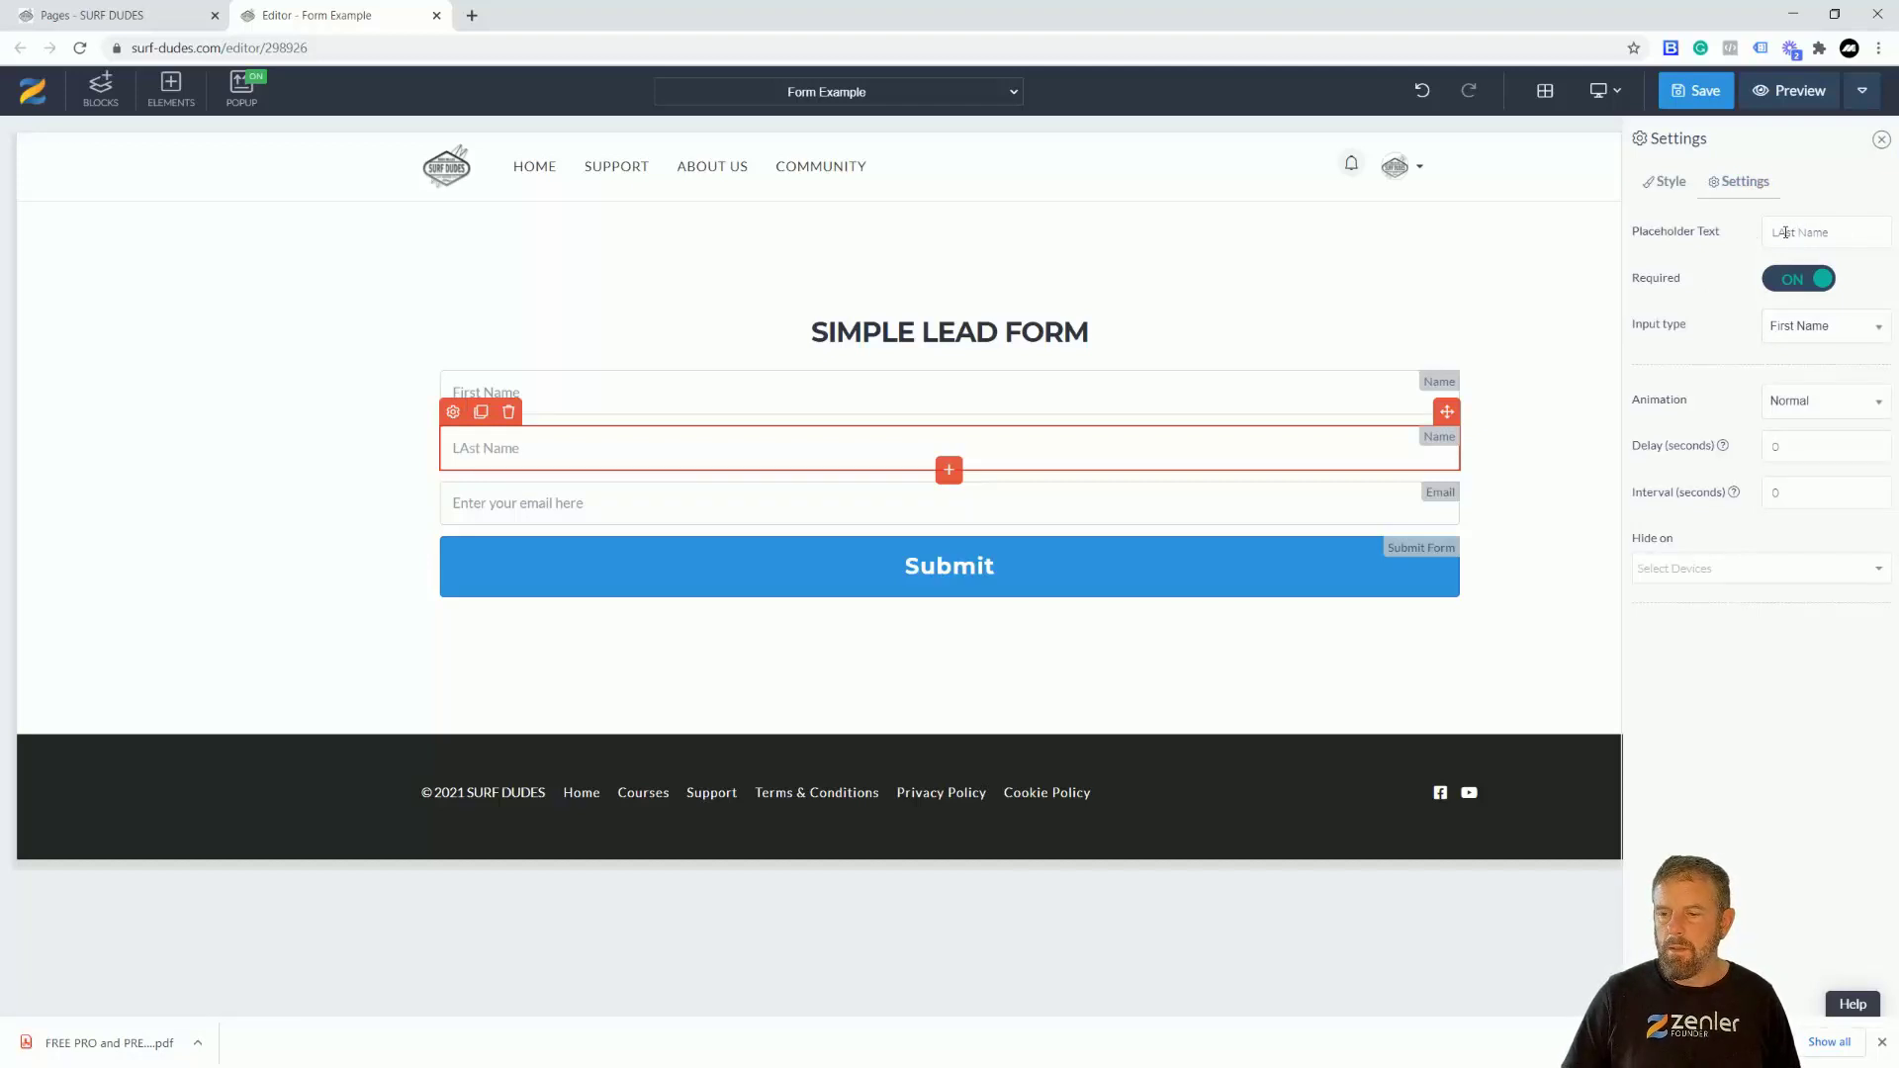
{"action": "type", "text": "a"}
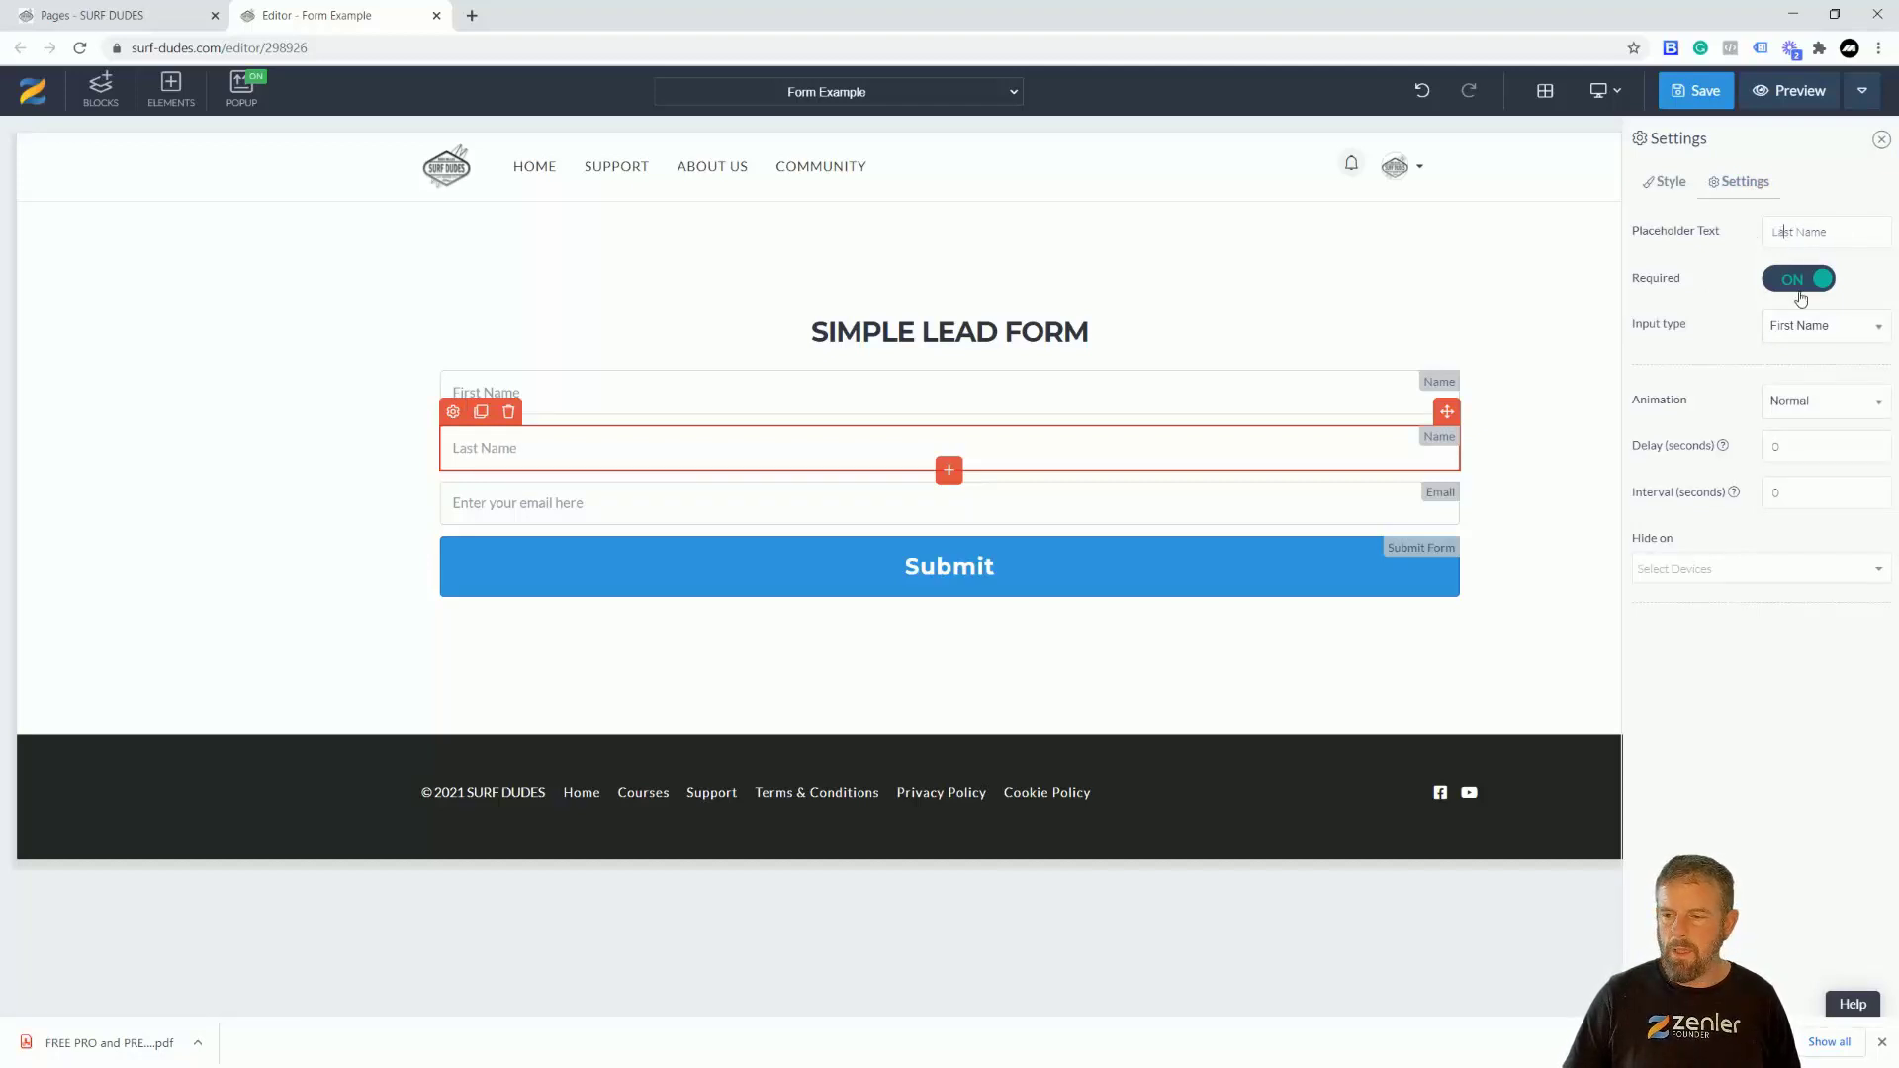
{"action": "left_click", "coordinate": [1797, 332]}
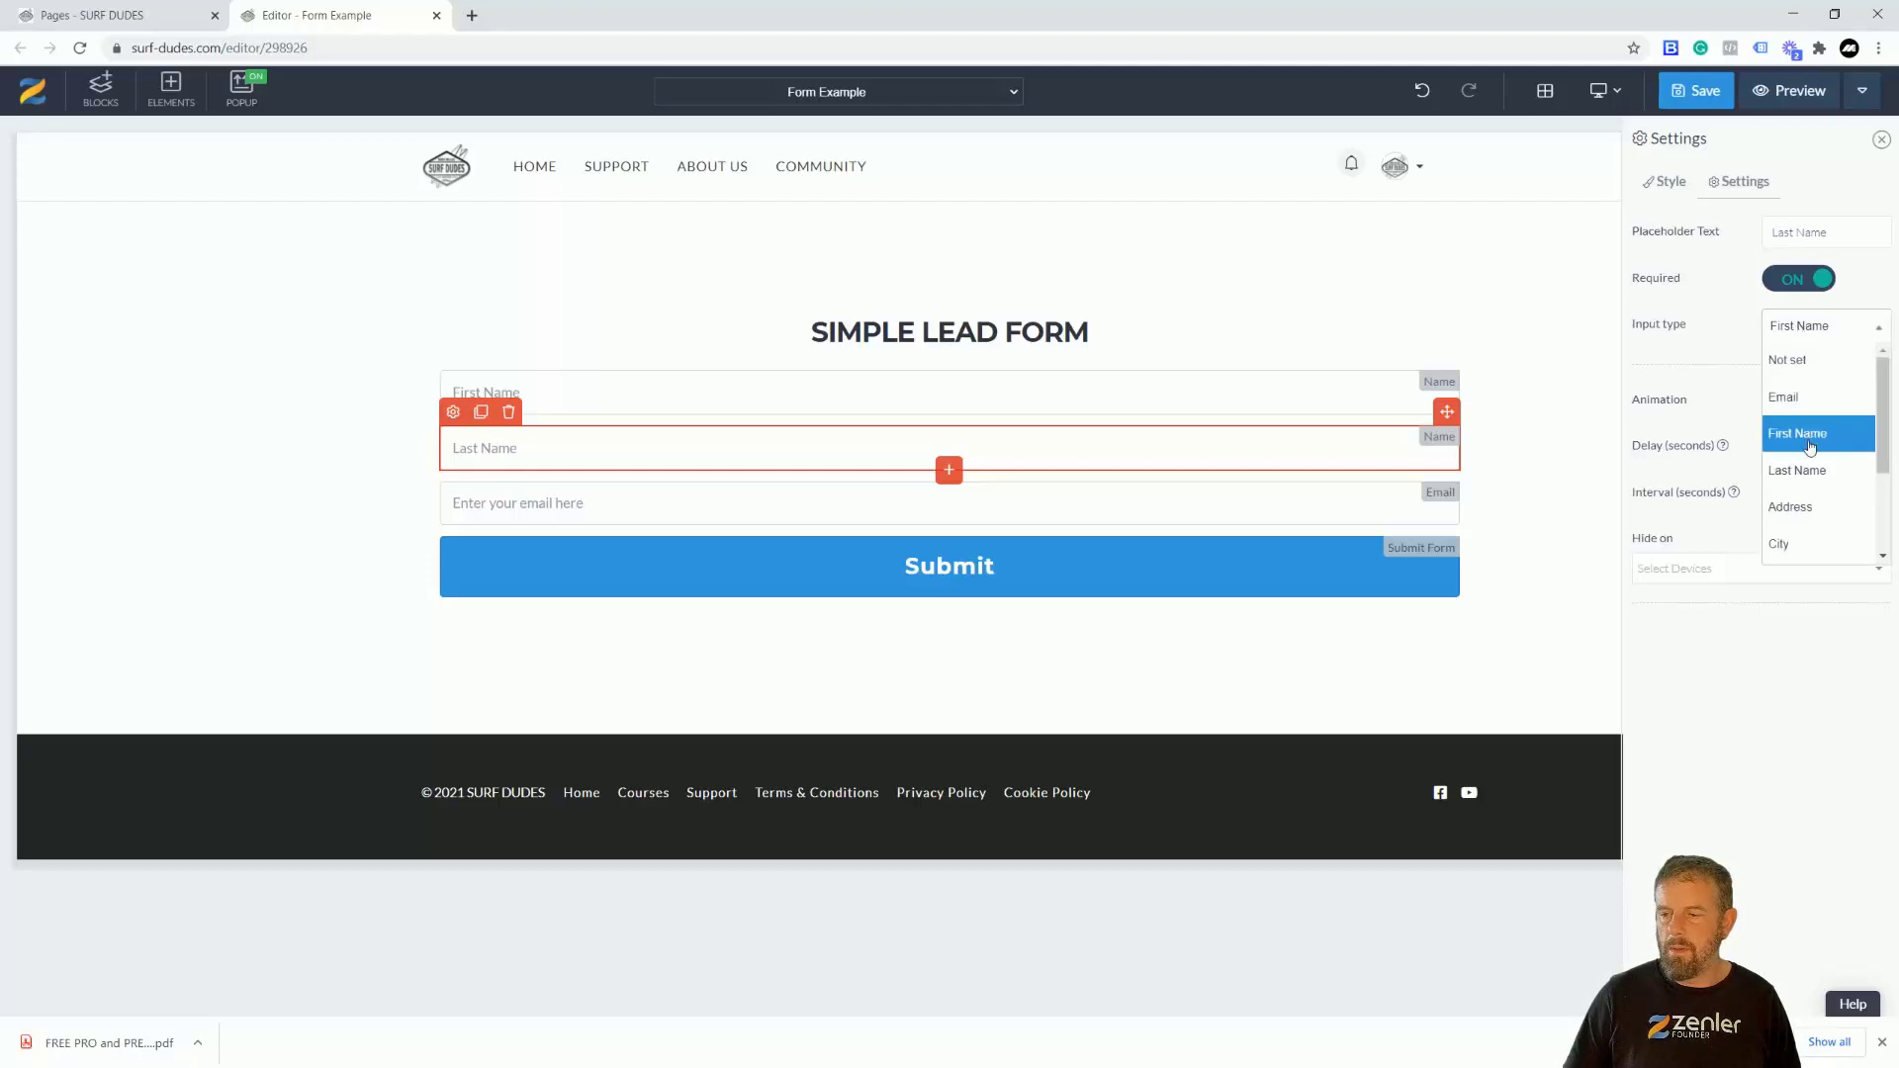
{"action": "left_click", "coordinate": [1798, 475]}
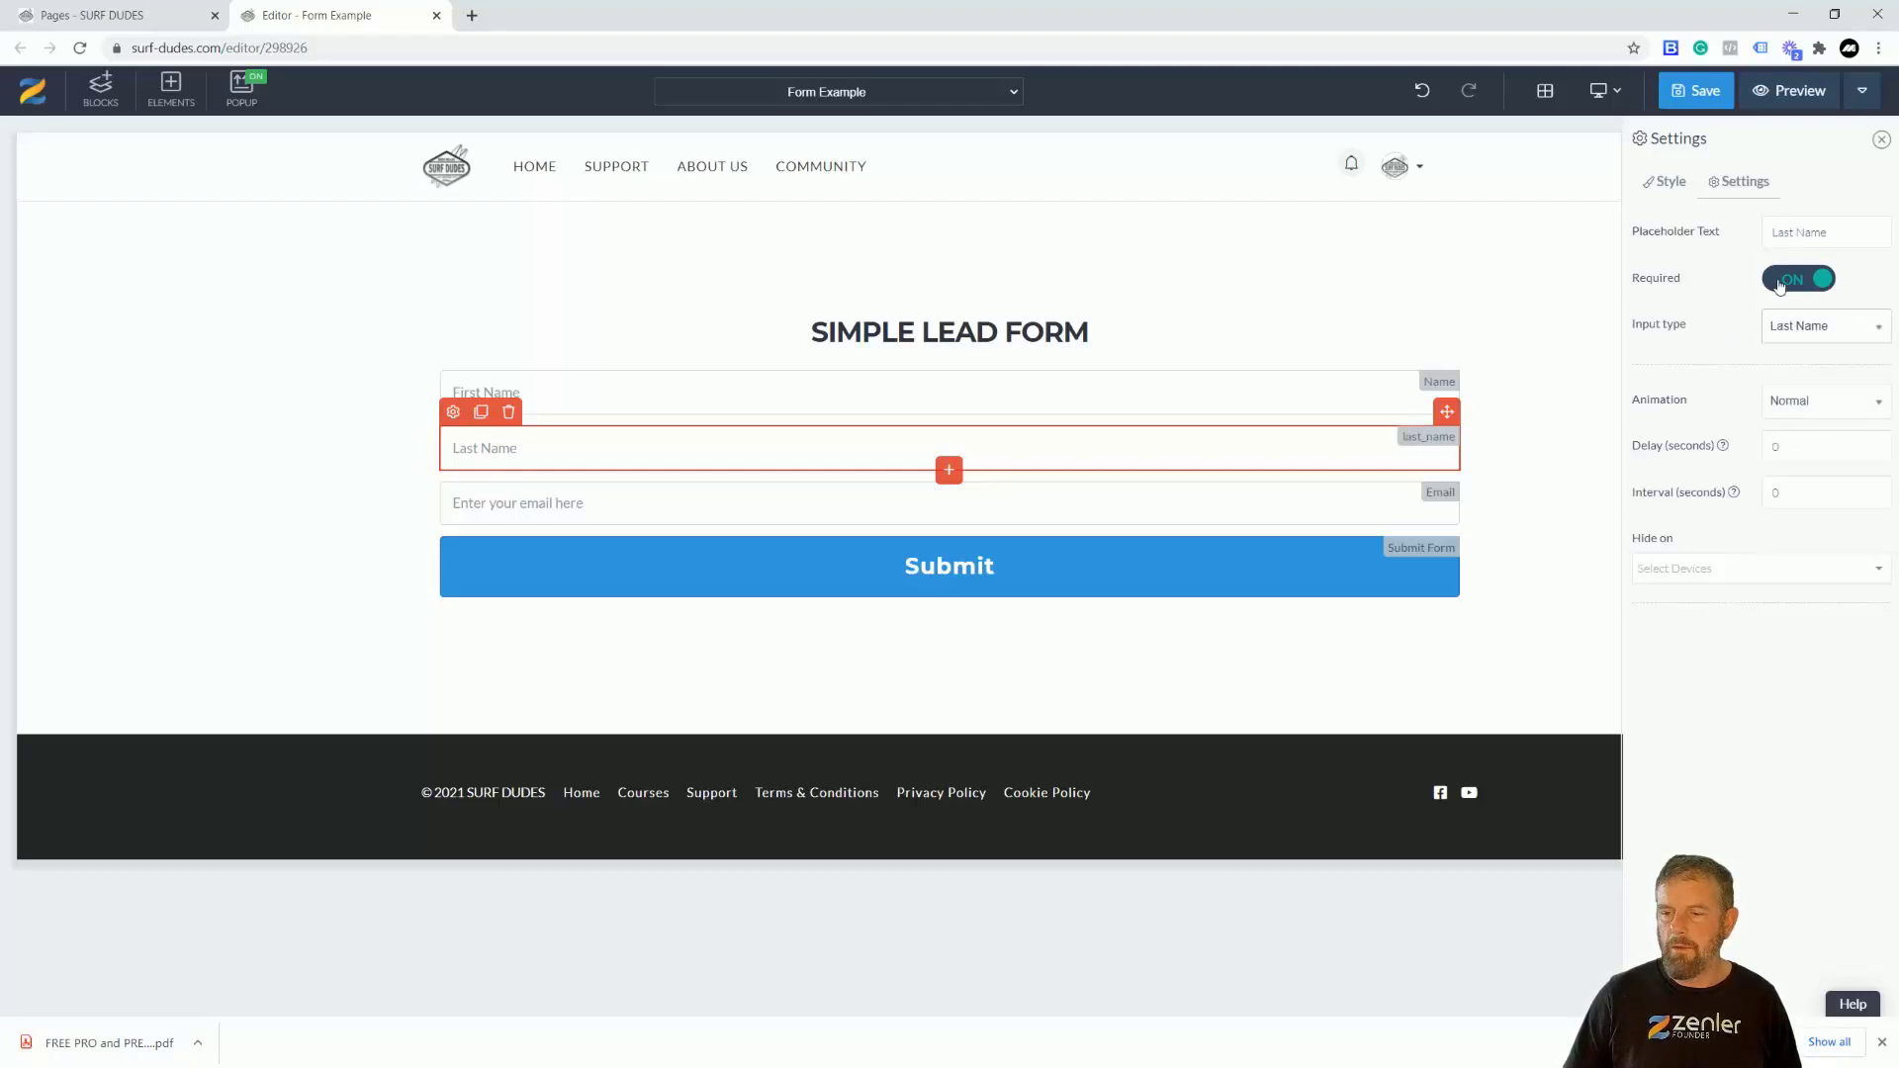
- Set the email field's placeholder text to Your Email and make the field required
{"action": "left_click", "coordinate": [498, 506]}
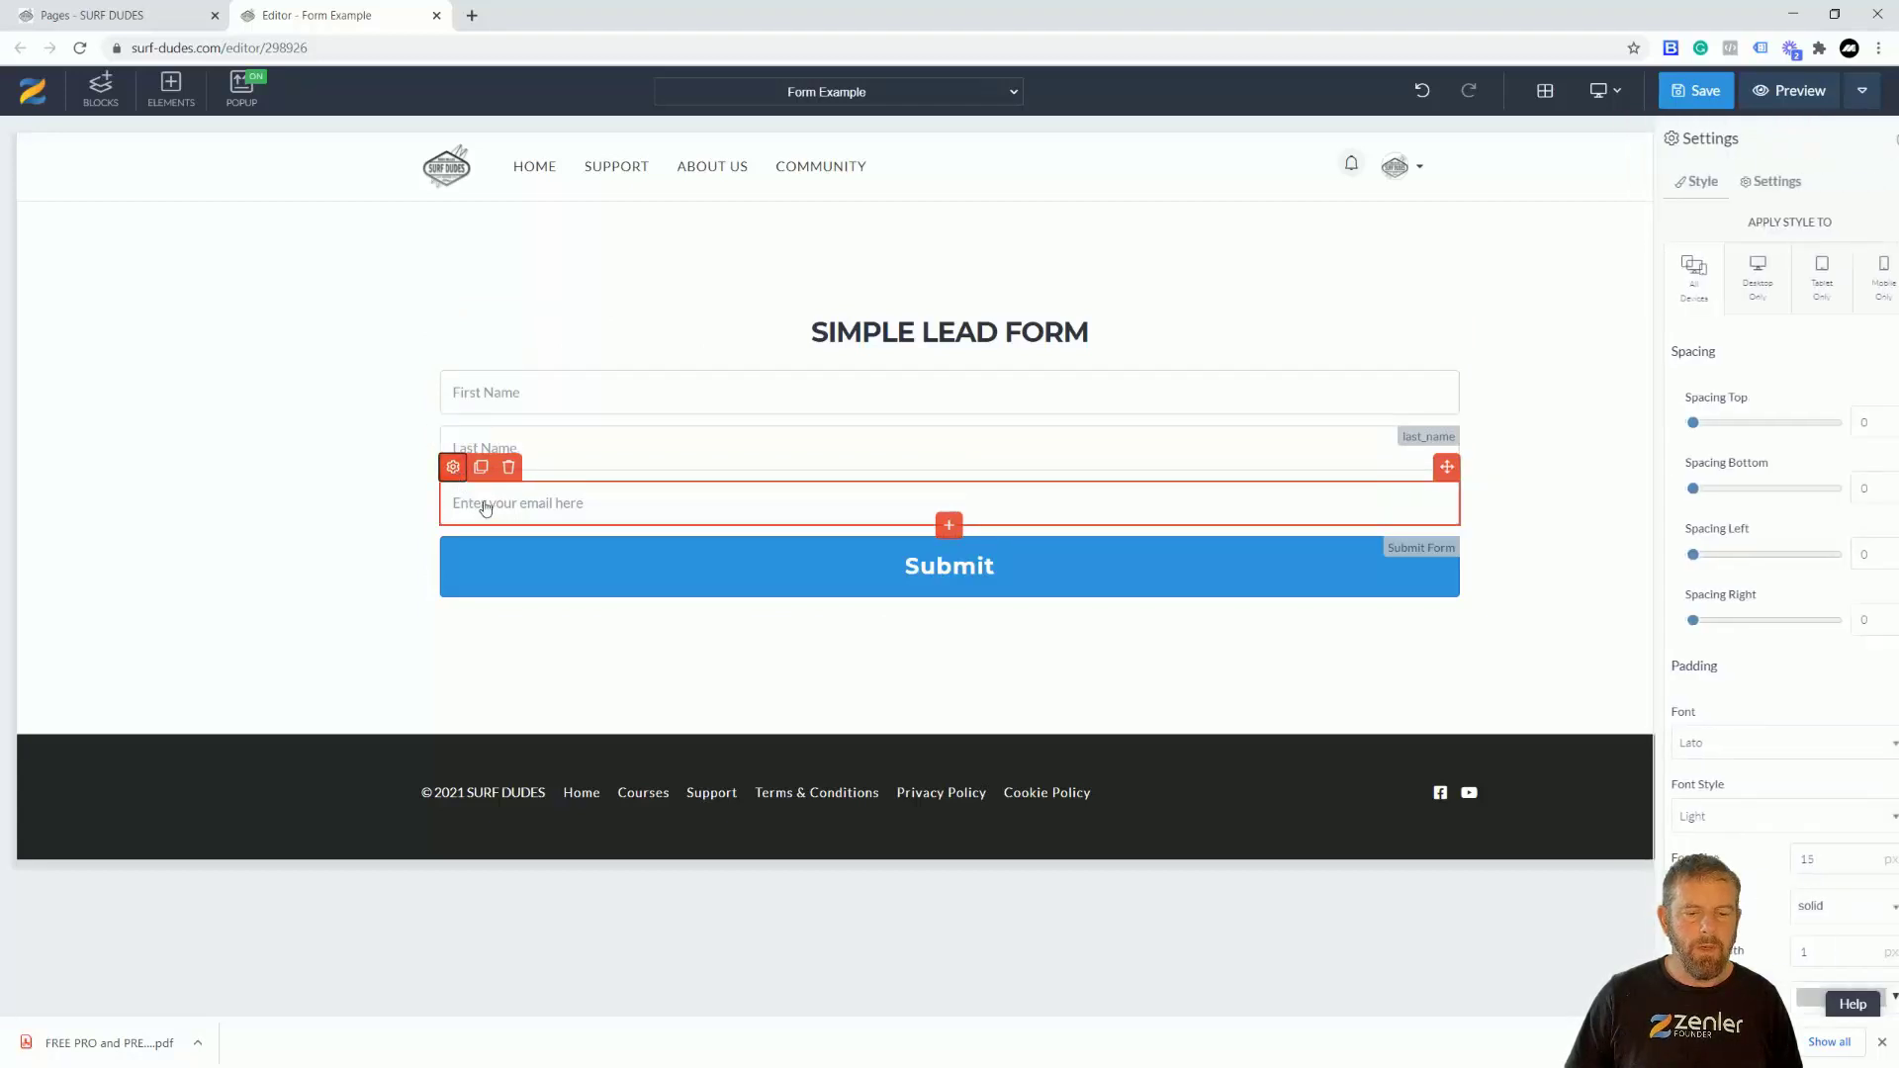
{"action": "left_click", "coordinate": [1736, 186]}
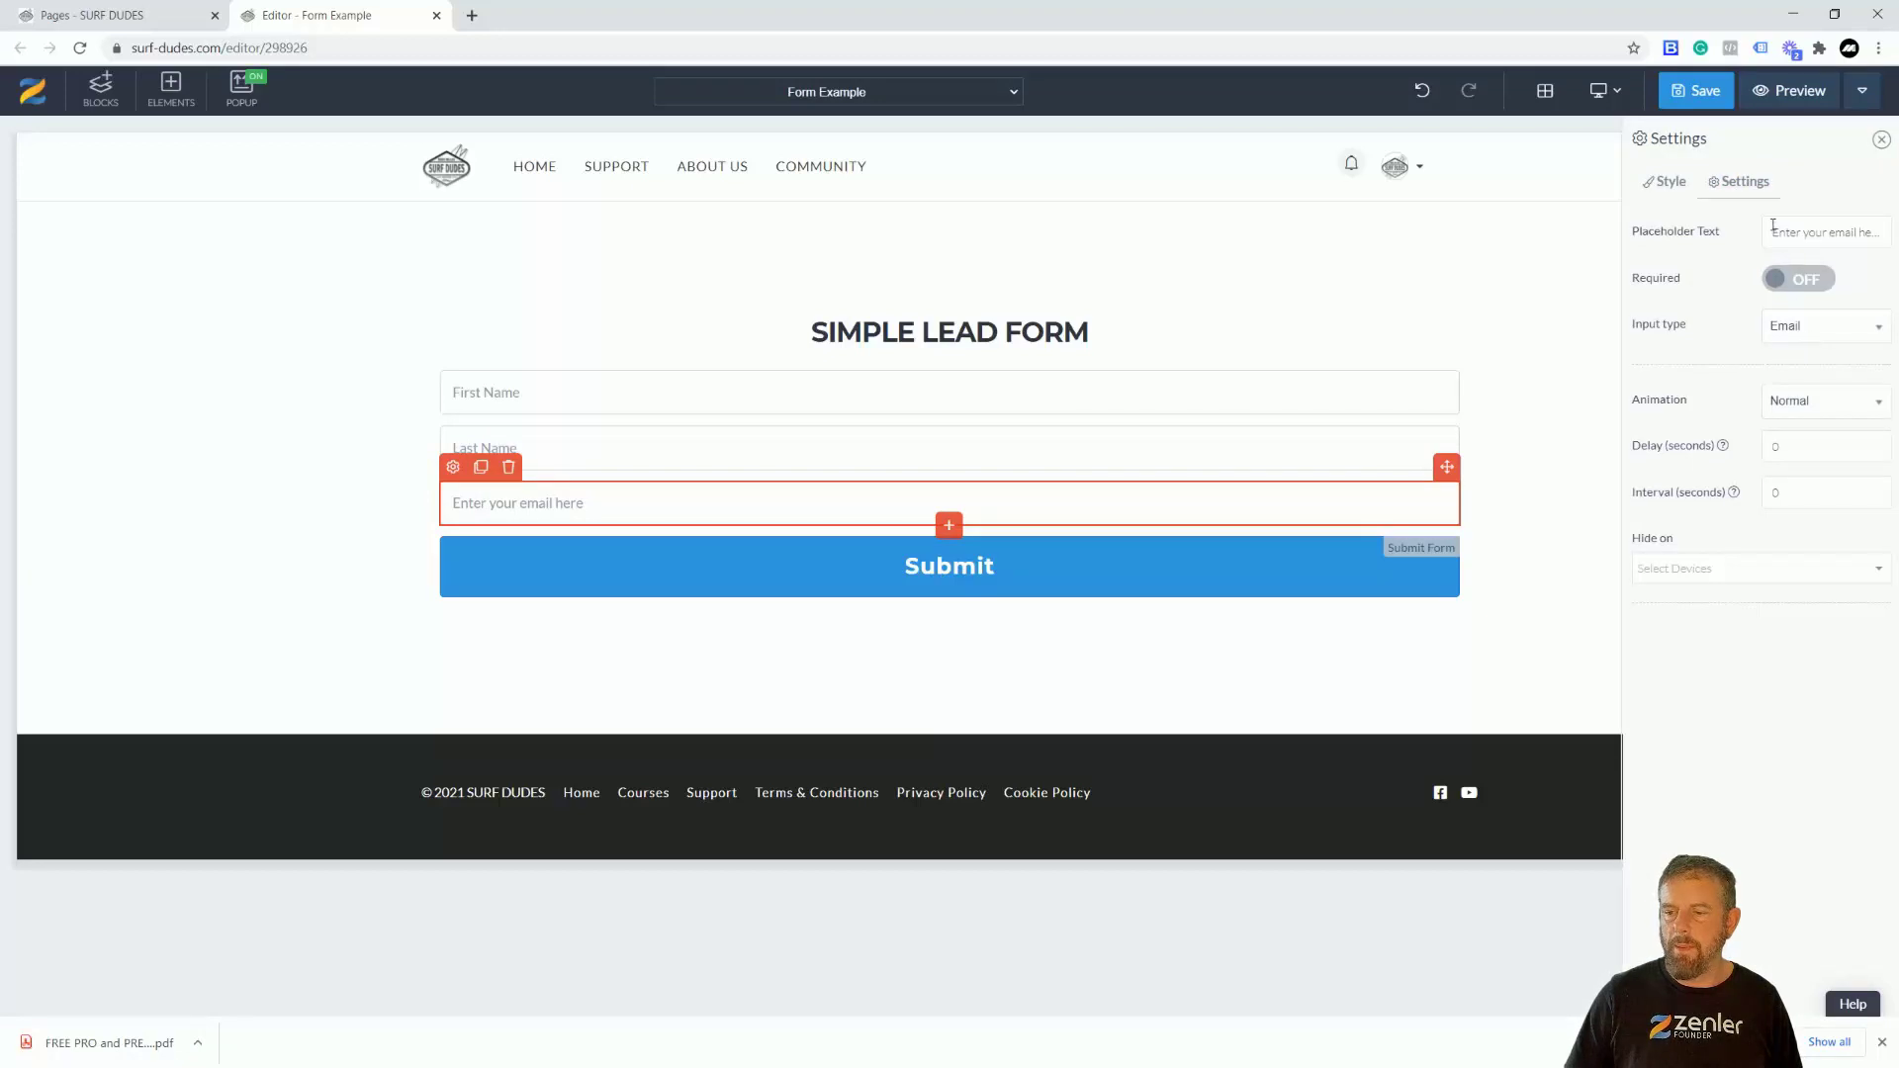
{"action": "left_click_drag", "start_coordinate": [1774, 229], "coordinate": [1846, 231]}
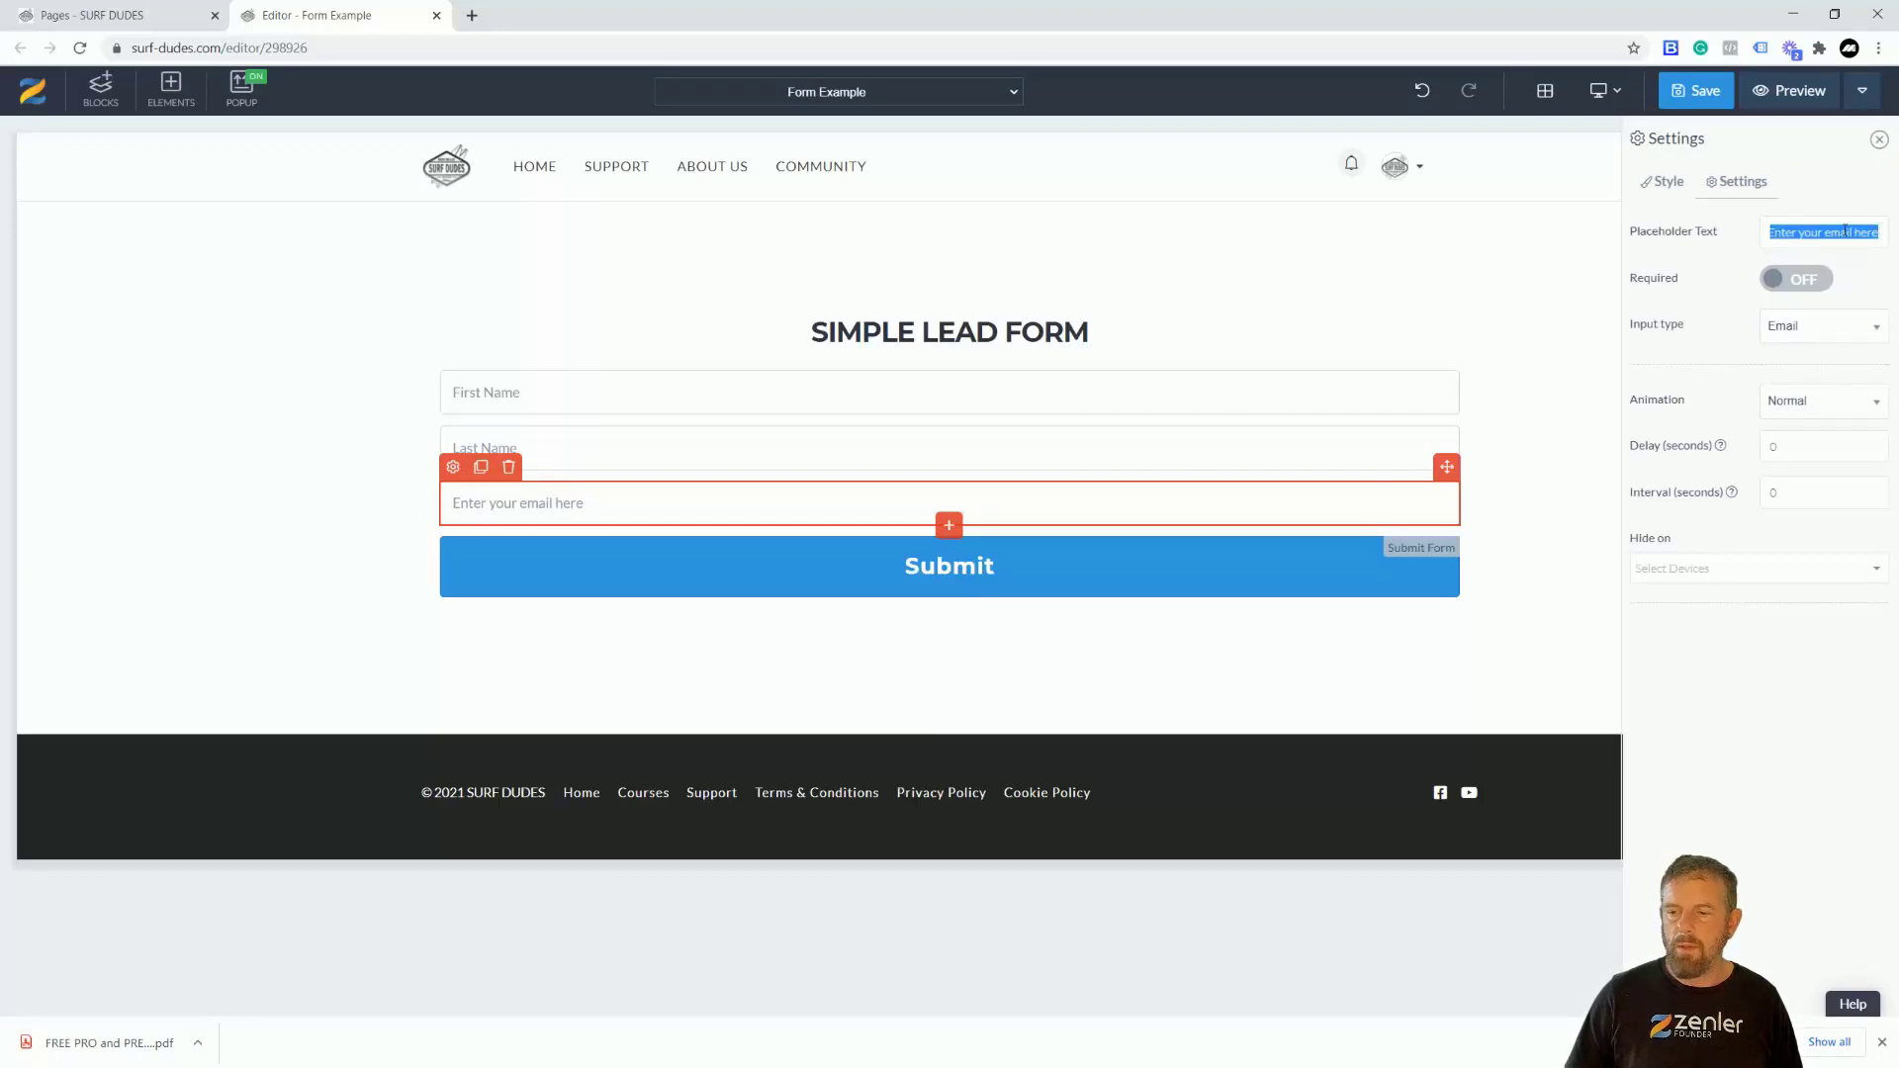
{"action": "type", "text": "Your Email"}
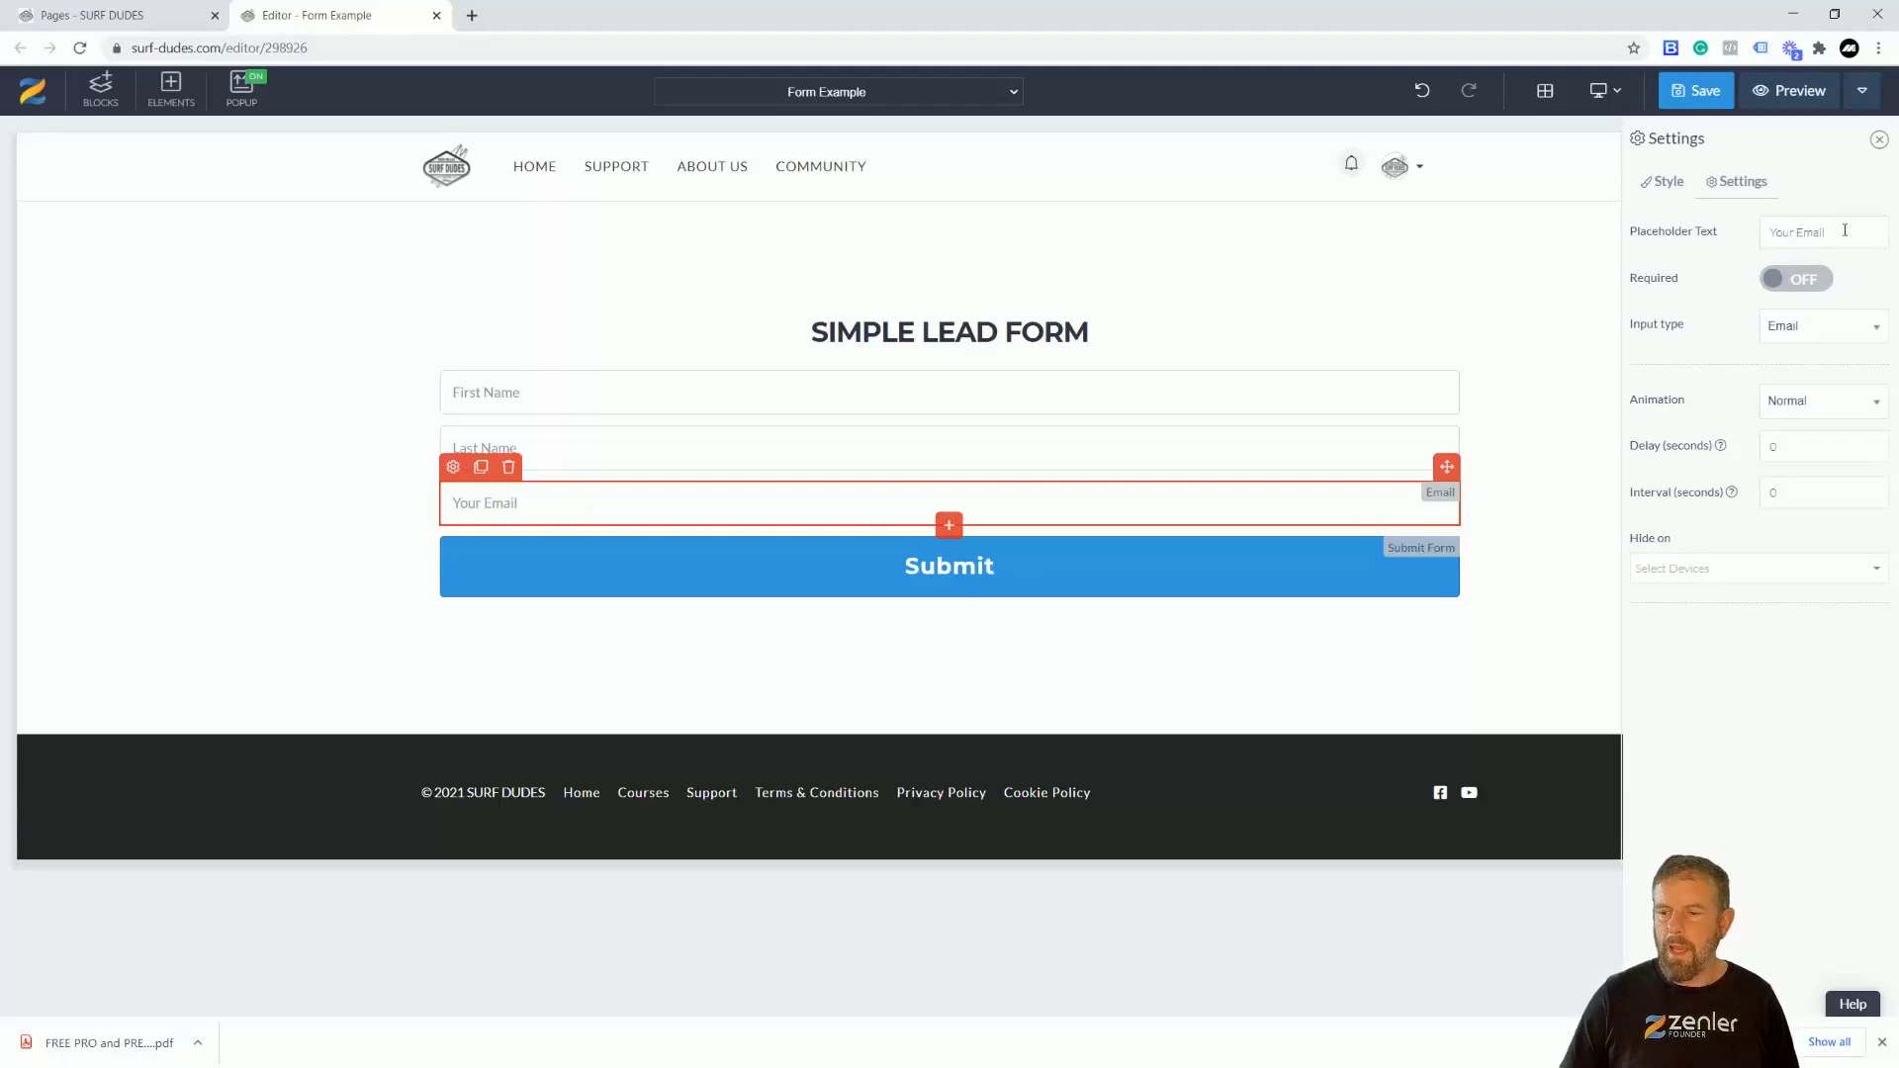
{"action": "left_click", "coordinate": [1798, 281]}
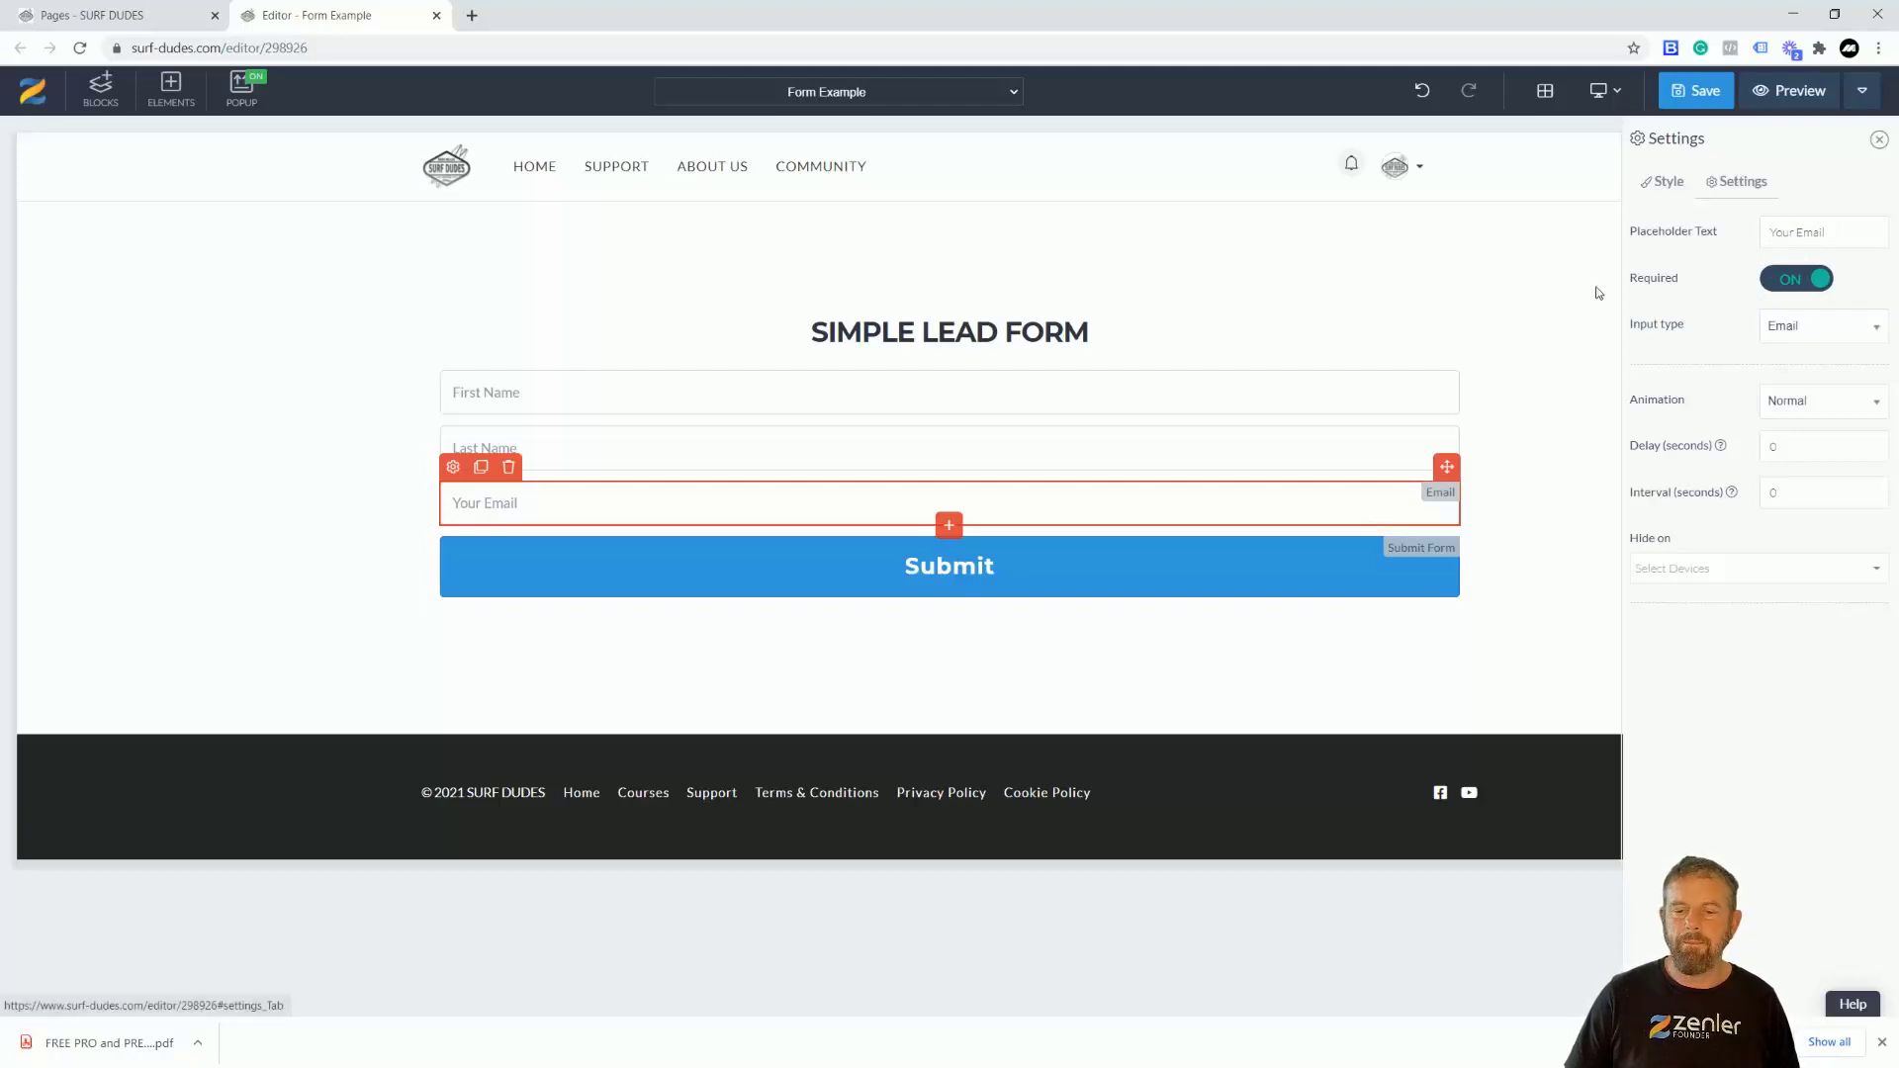
- Apply the Outline Button design to the form's Submit button
{"action": "left_click", "coordinate": [653, 597]}
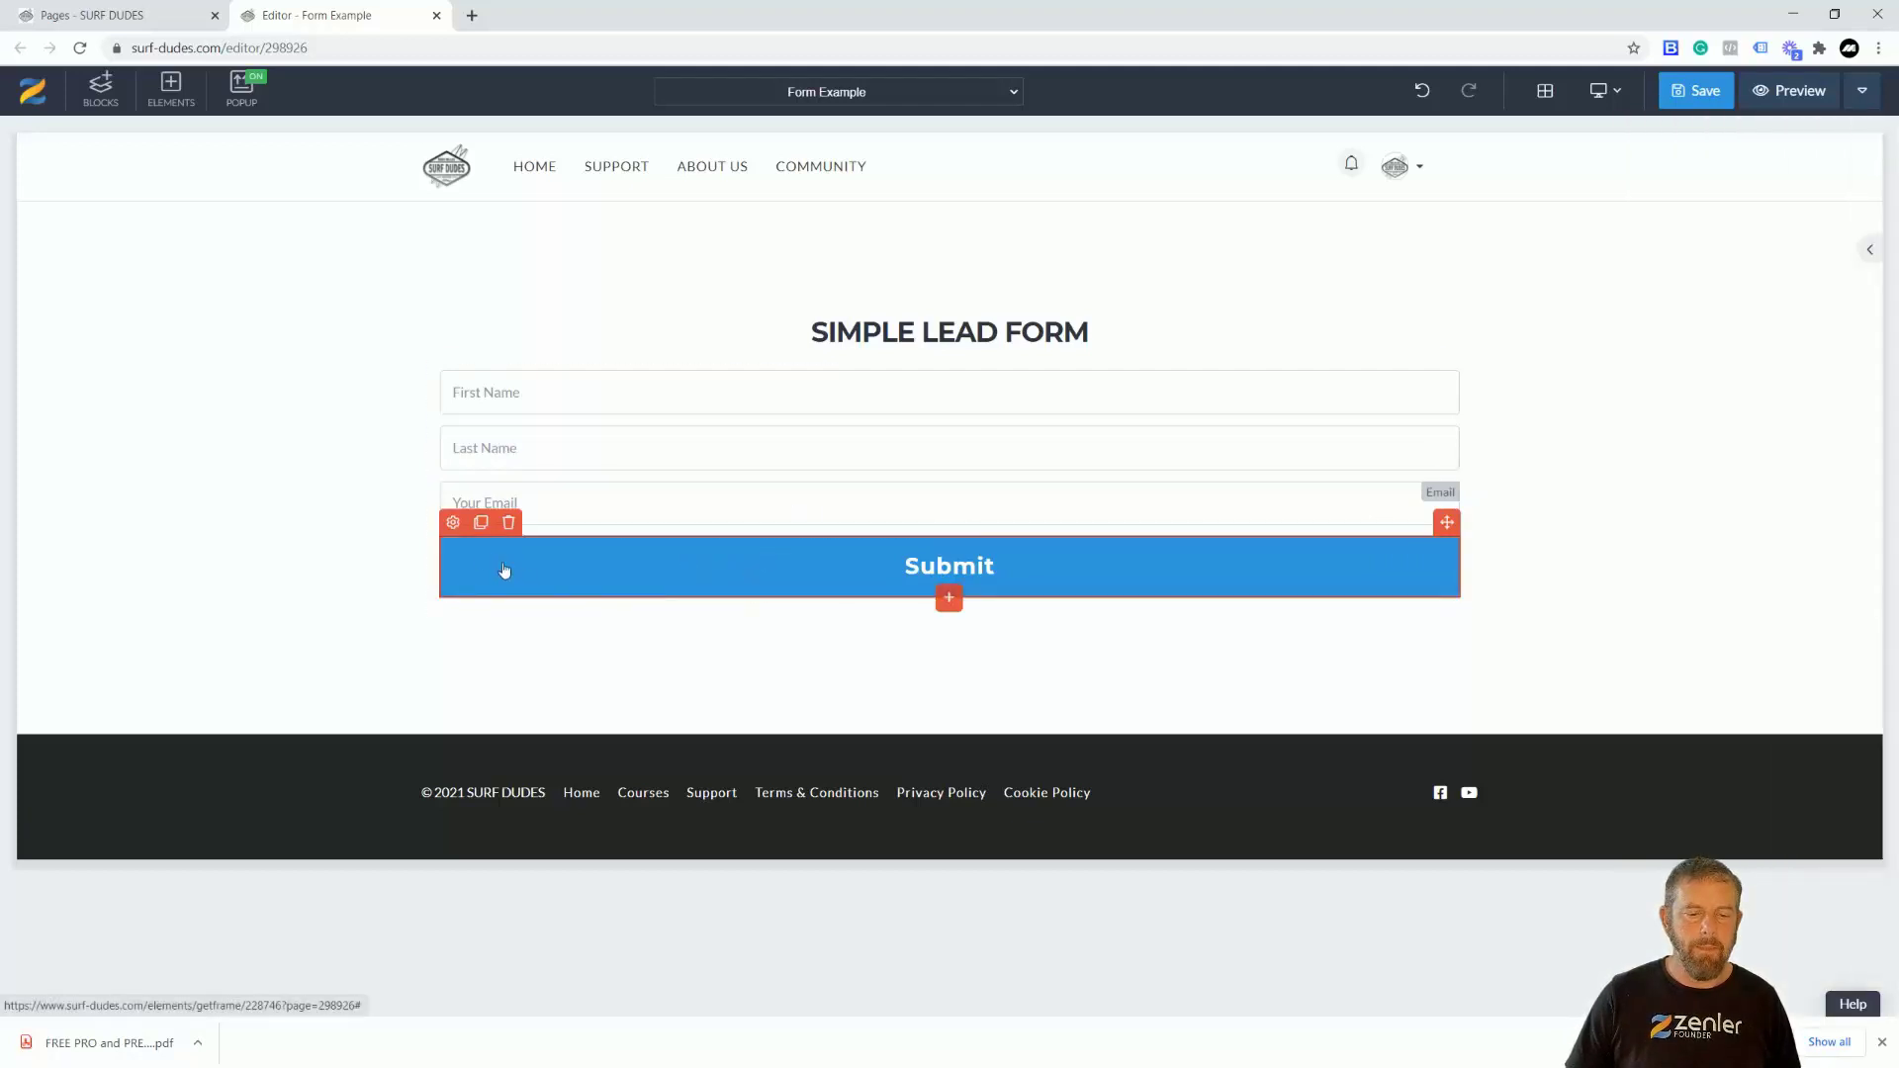
{"action": "left_click", "coordinate": [453, 525]}
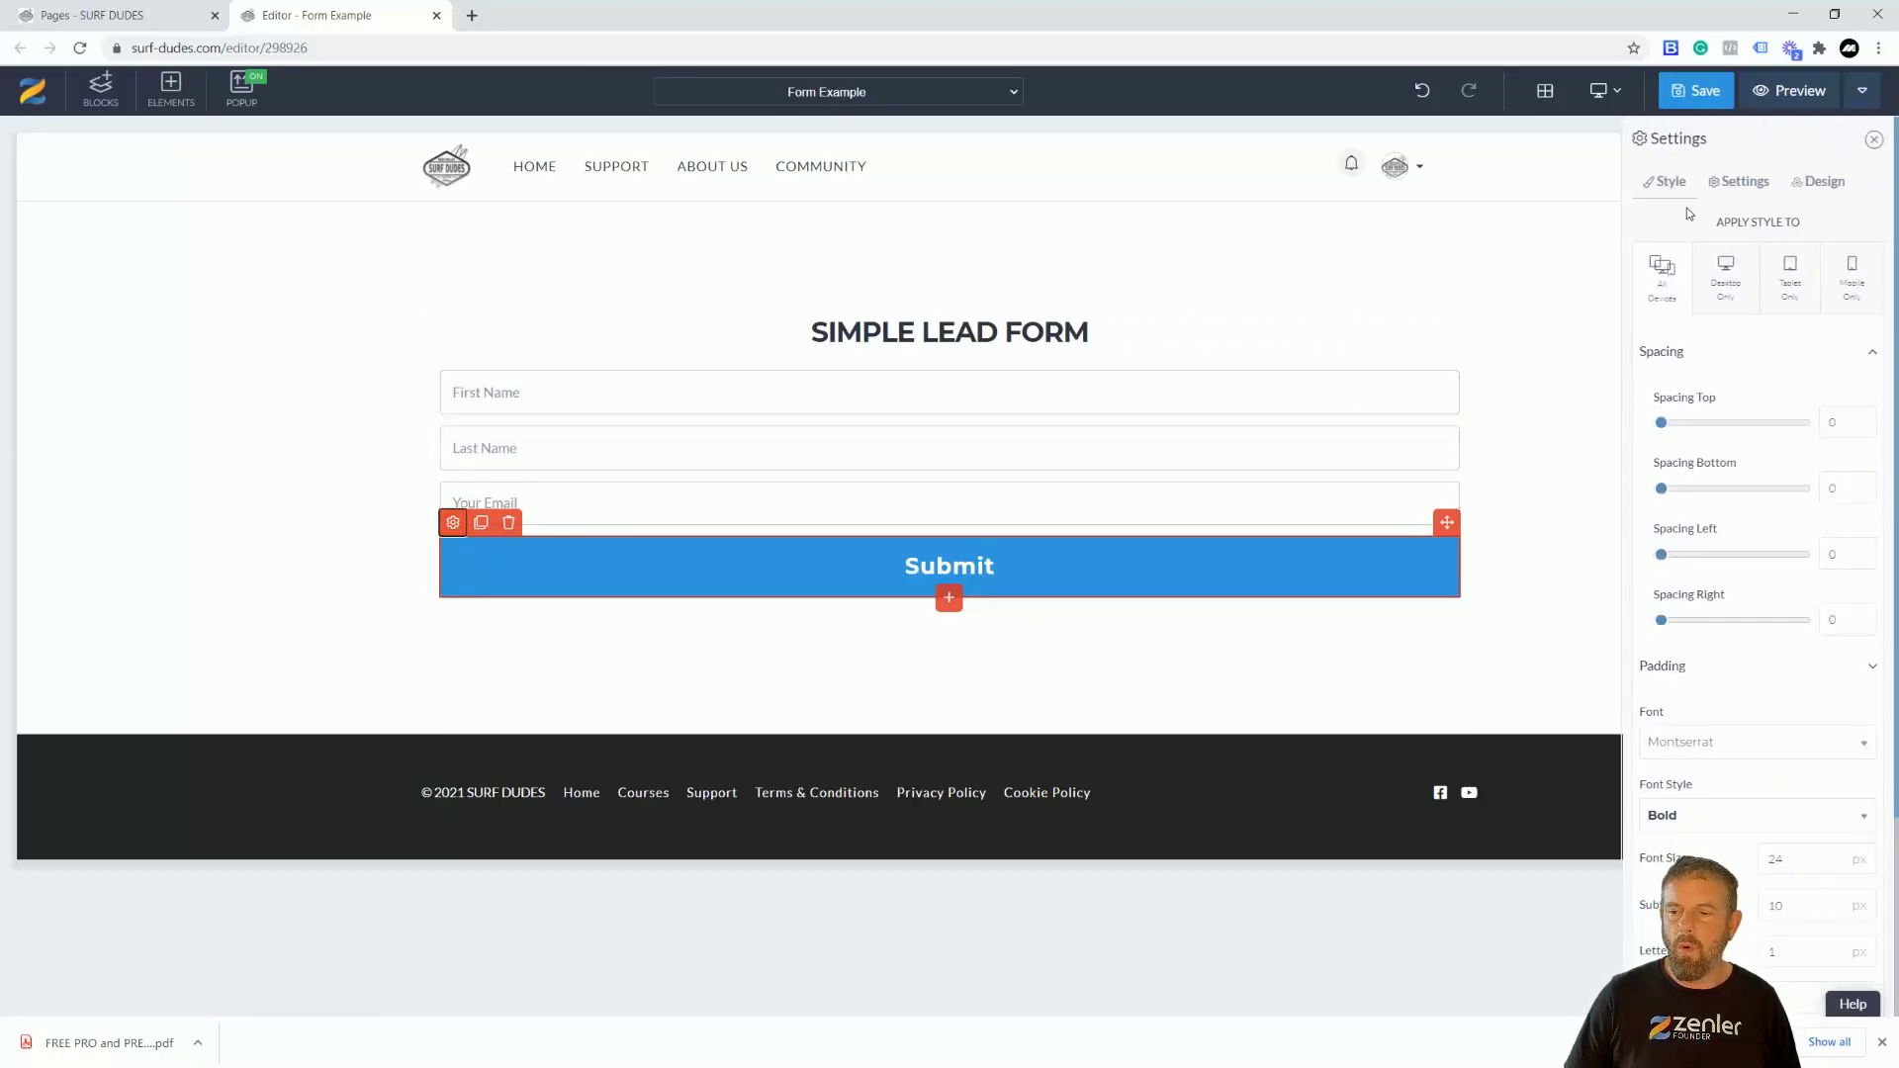
{"action": "left_click", "coordinate": [1740, 183]}
{"action": "left_click", "coordinate": [1818, 183]}
{"action": "left_click", "coordinate": [1717, 336]}
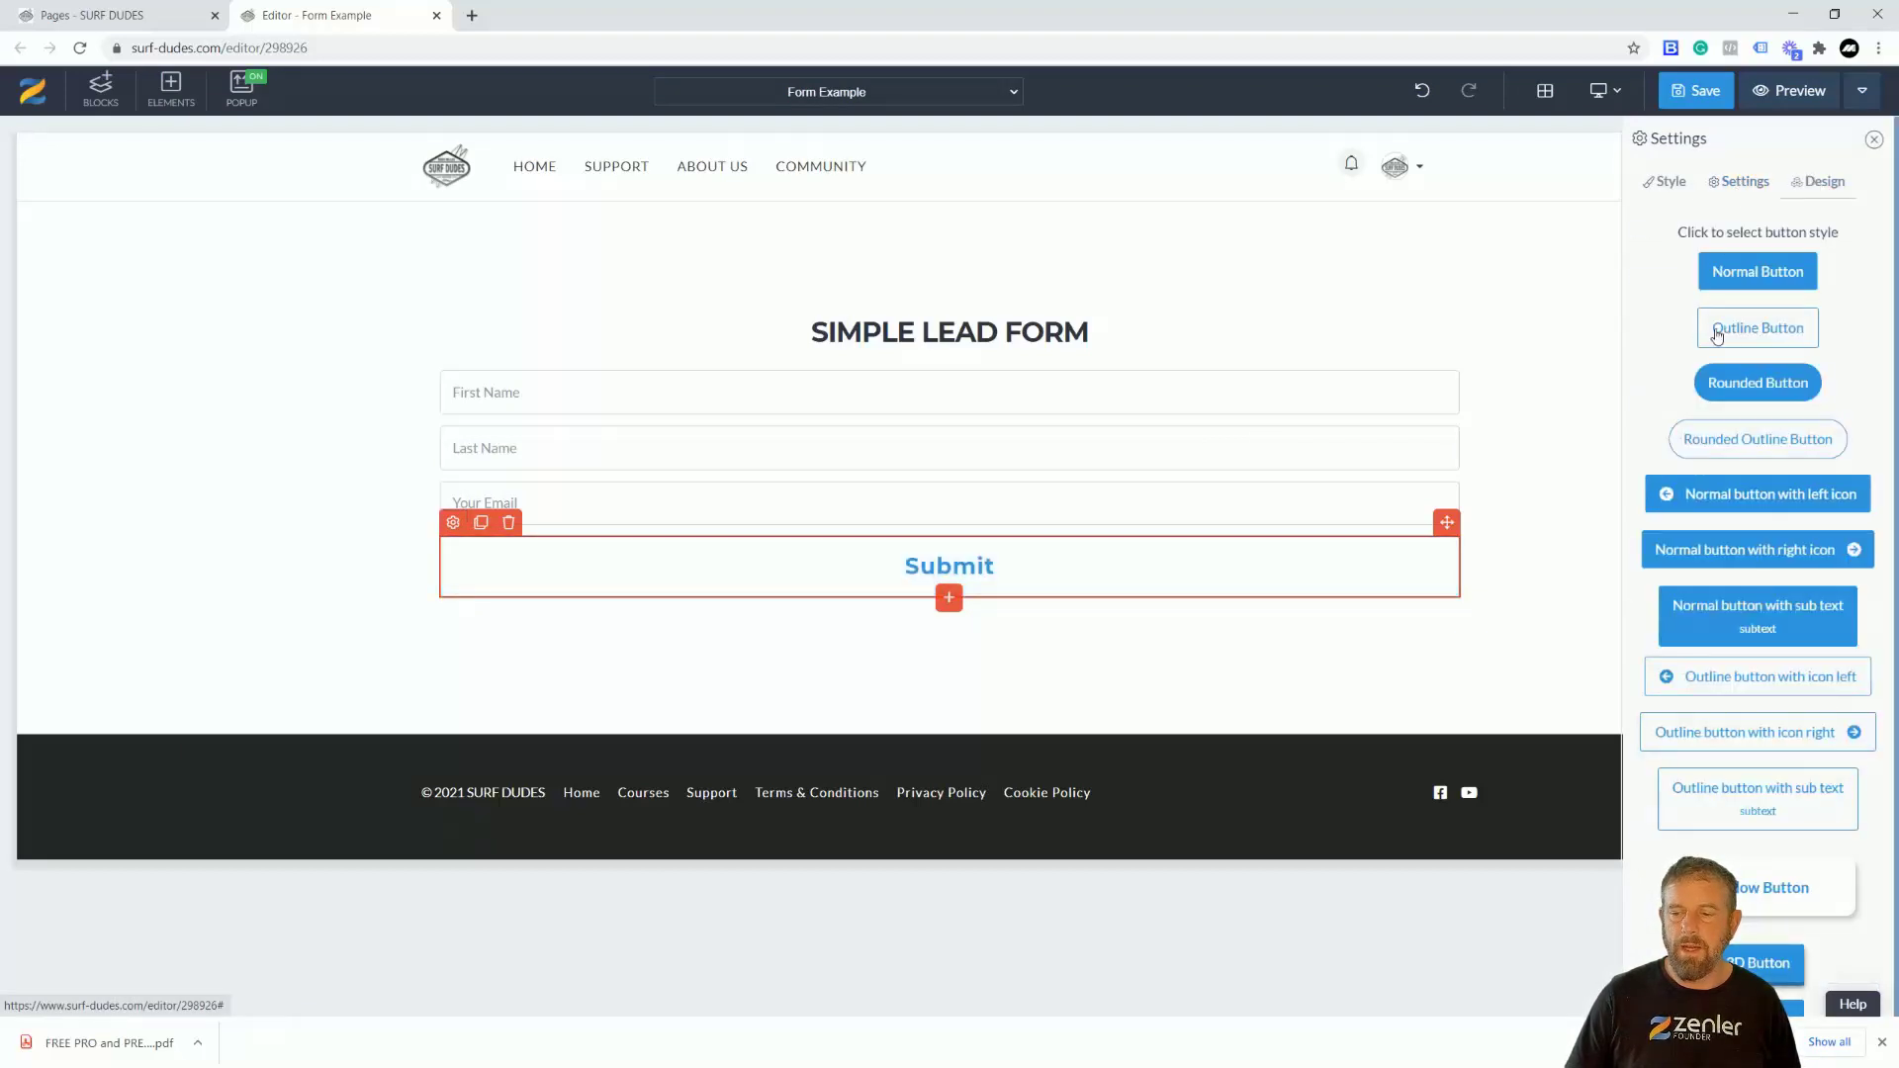
- Change the submit button's text to Sign Up for the Latest Offers
{"action": "left_click", "coordinate": [453, 525]}
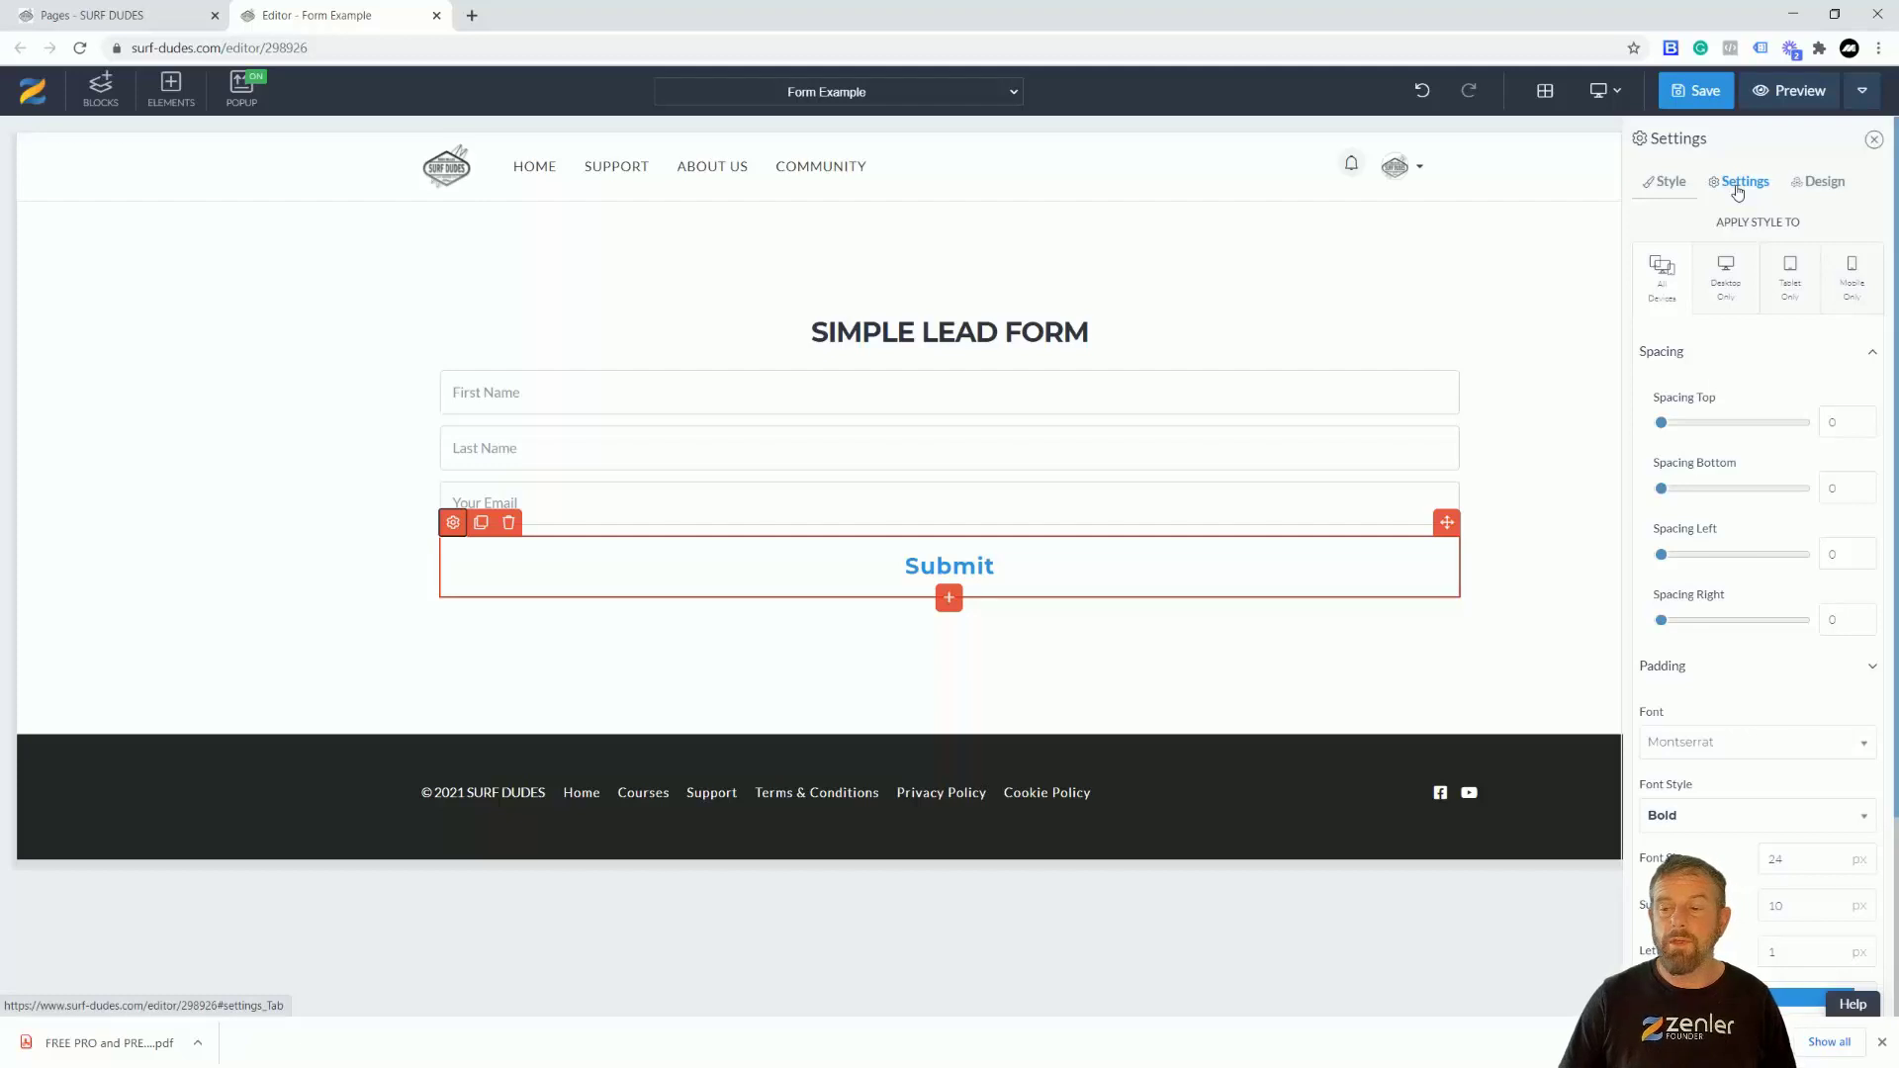
{"action": "left_click", "coordinate": [1740, 184]}
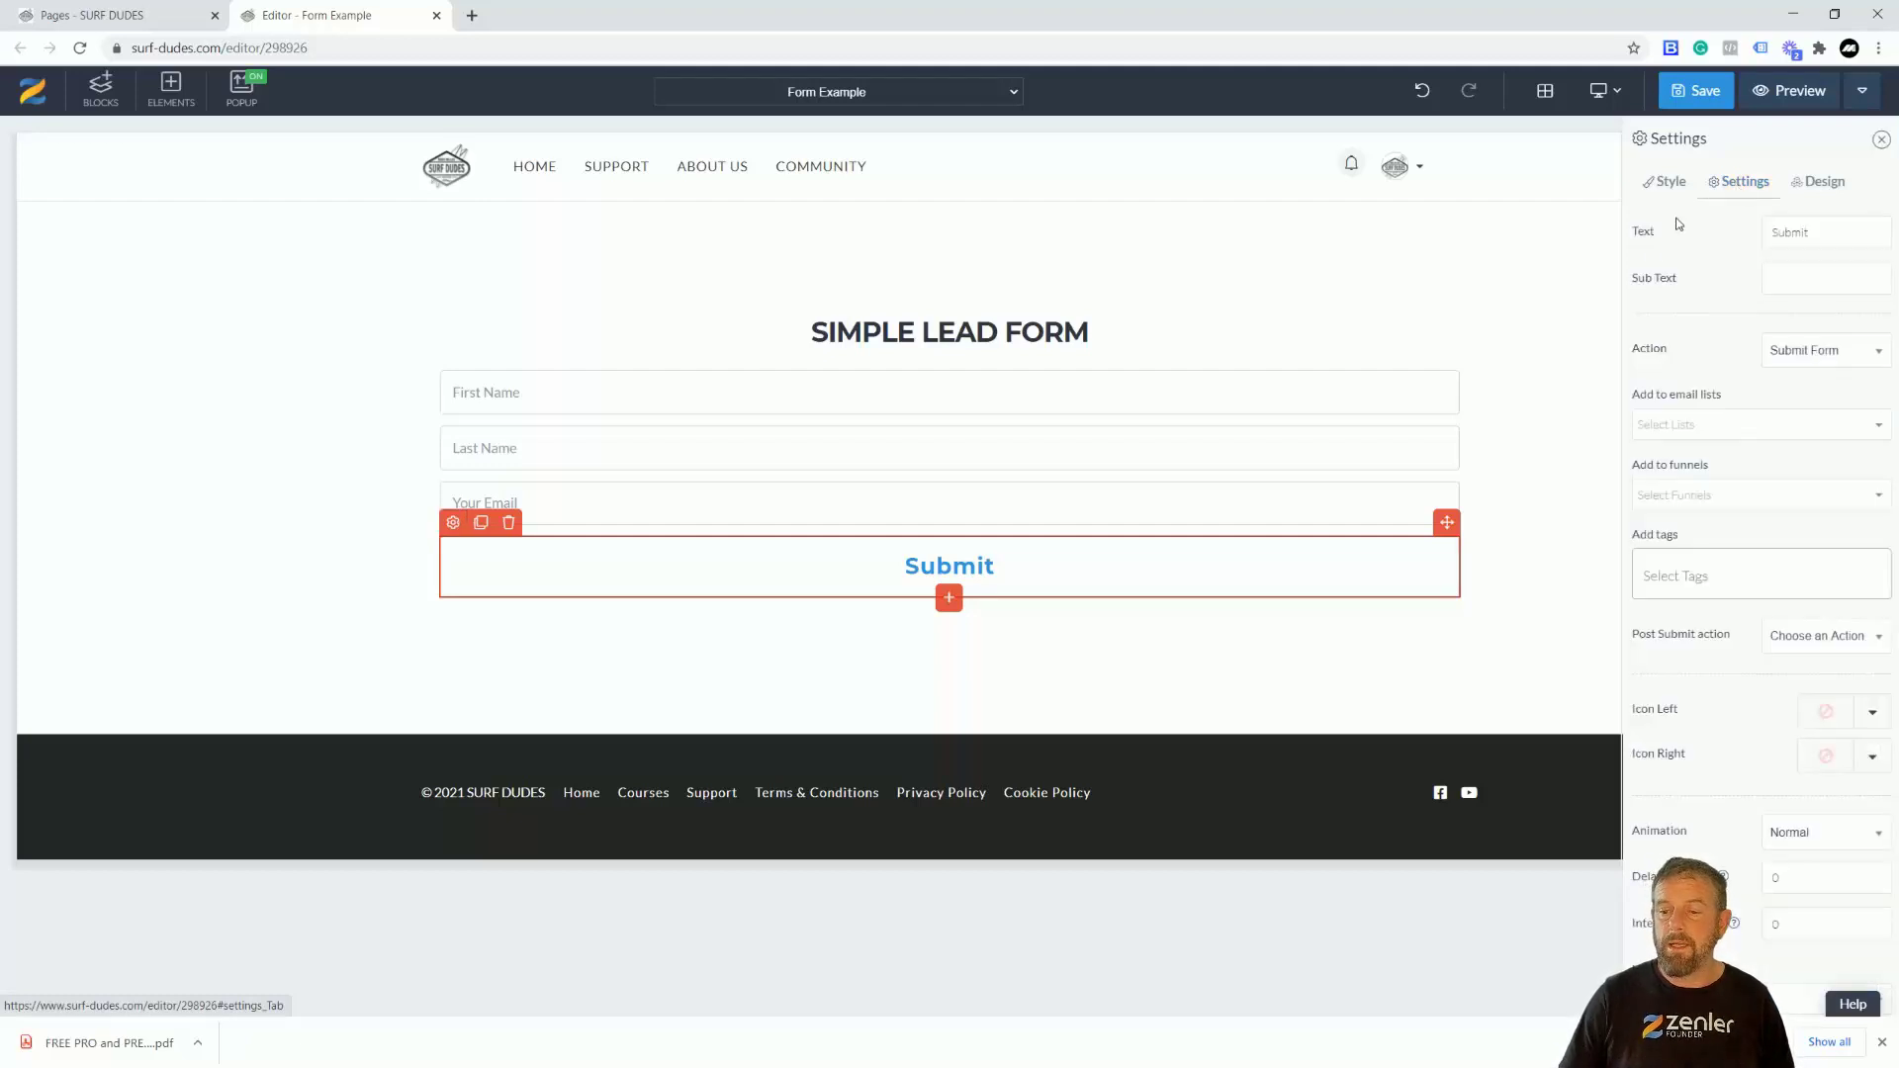
{"action": "left_click_drag", "start_coordinate": [1825, 229], "coordinate": [1763, 232]}
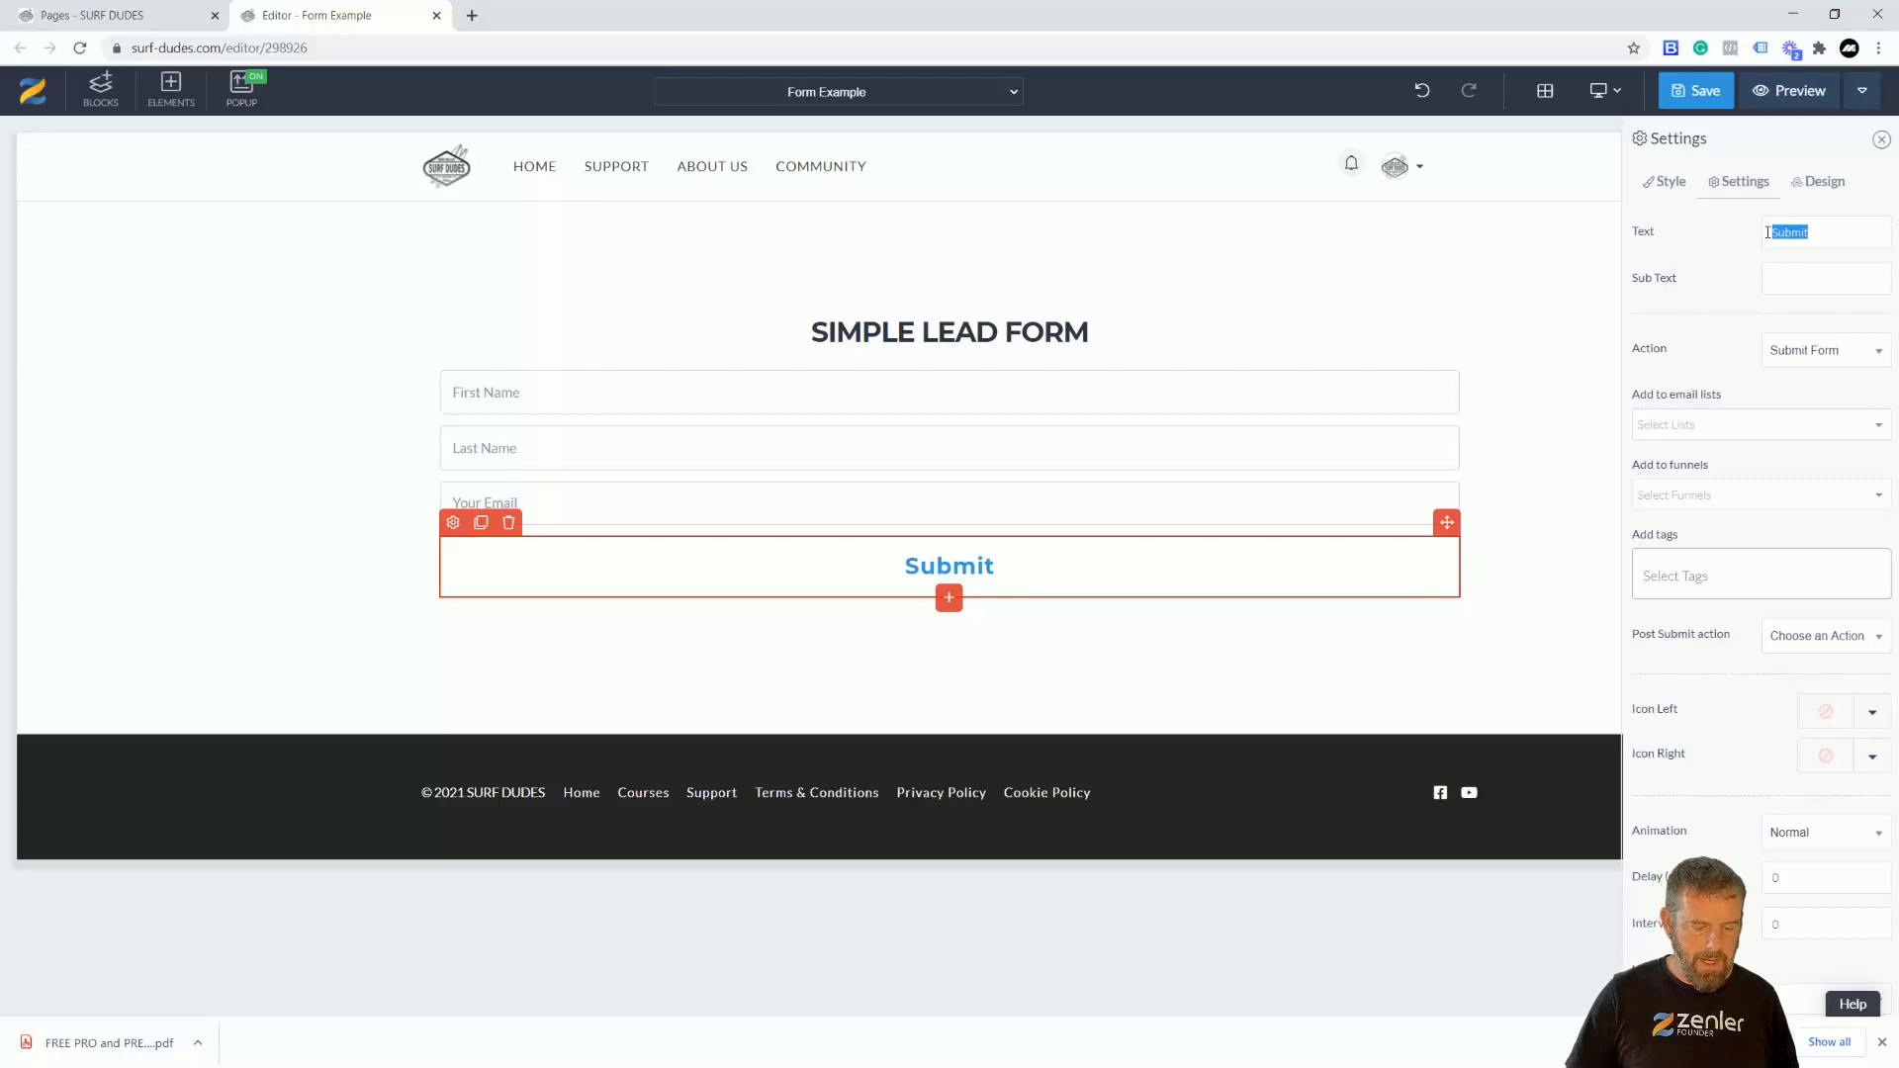
{"action": "type", "text": "Sign Up"}
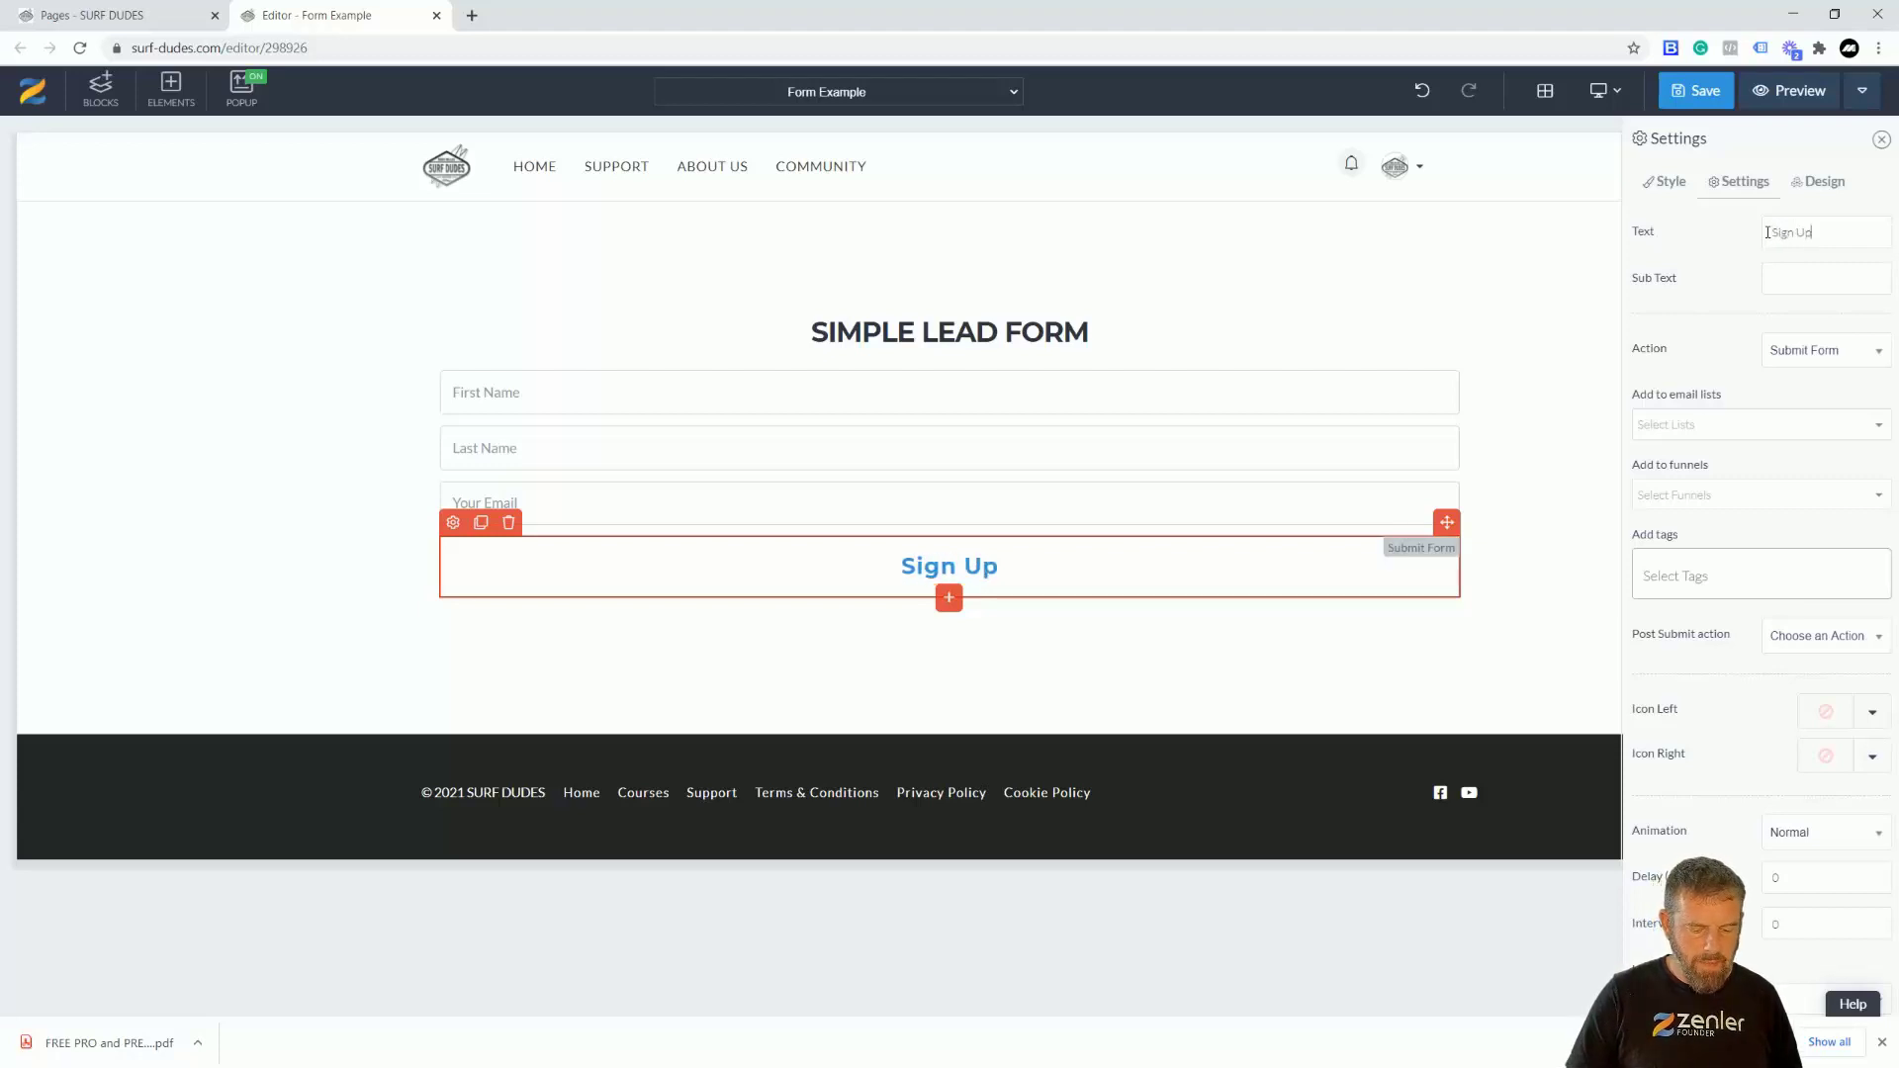
{"action": "type", "text": " for the L"}
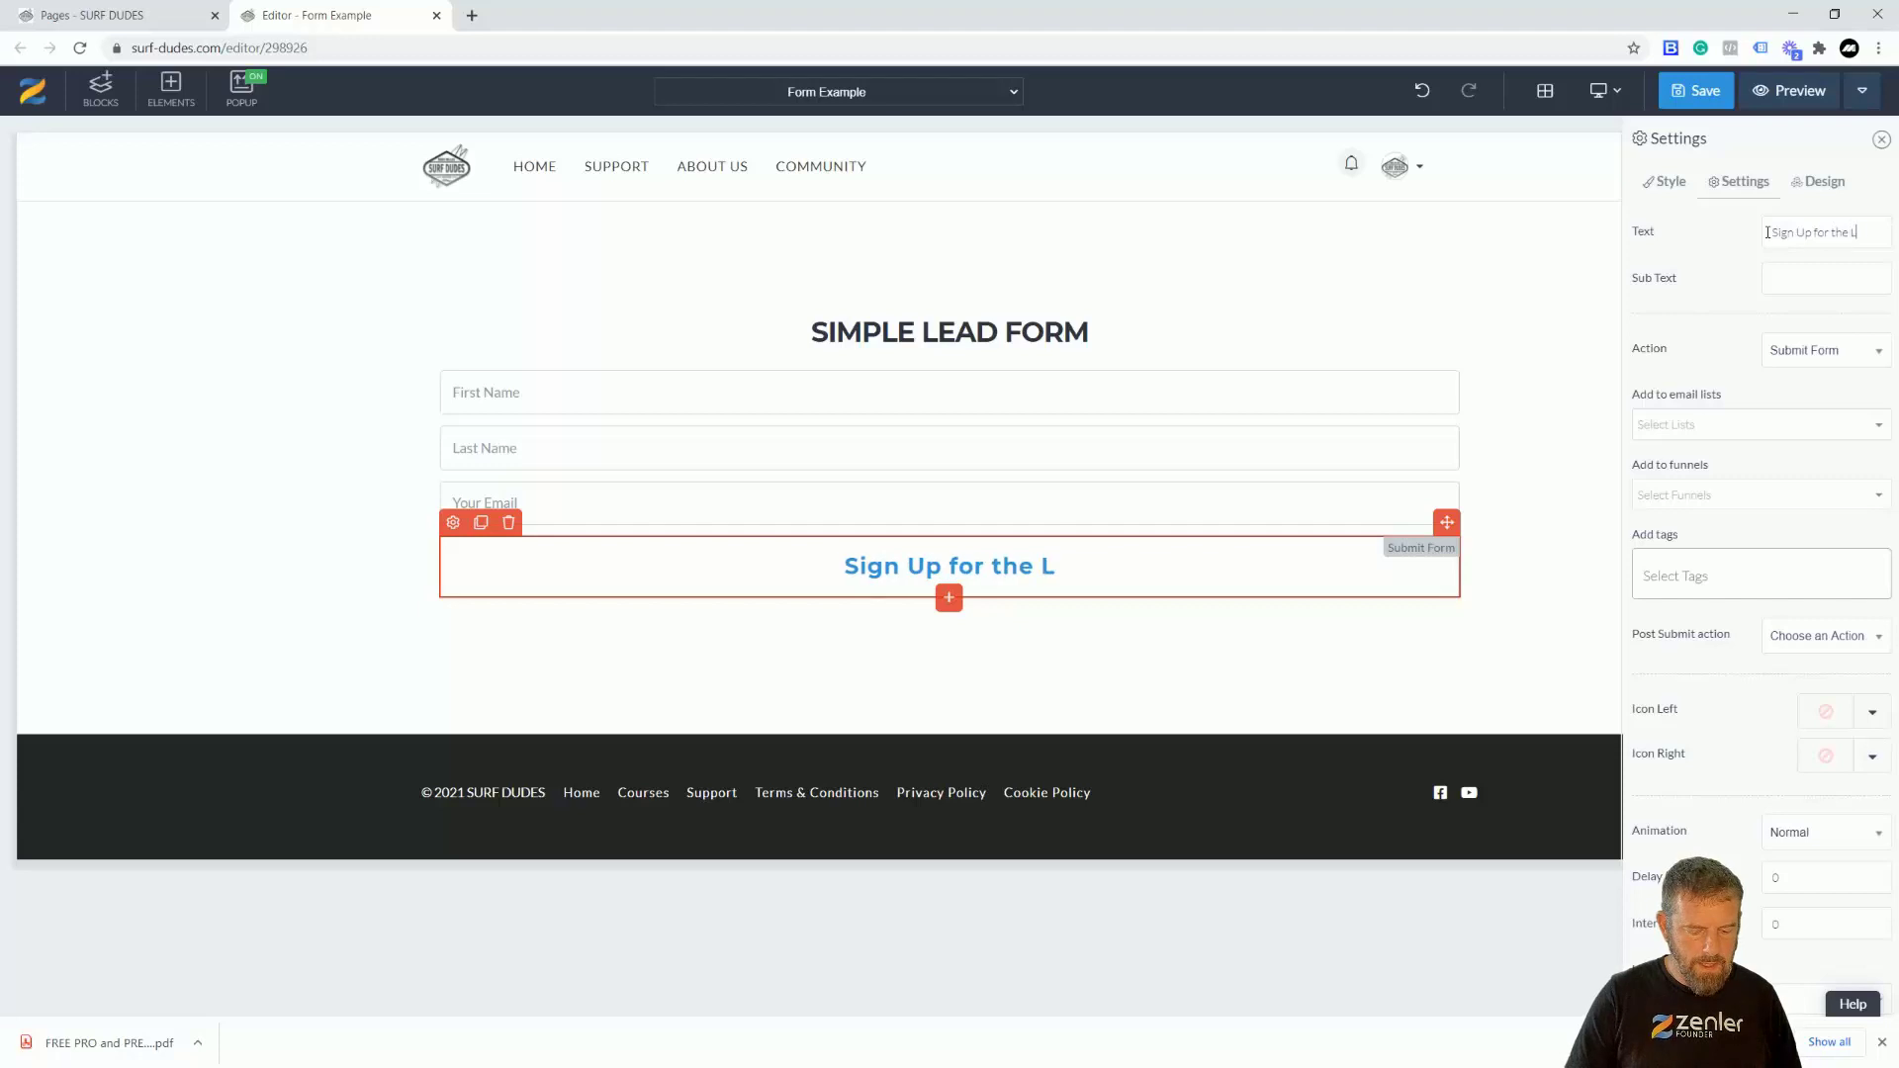
{"action": "type", "text": "Atest Off"}
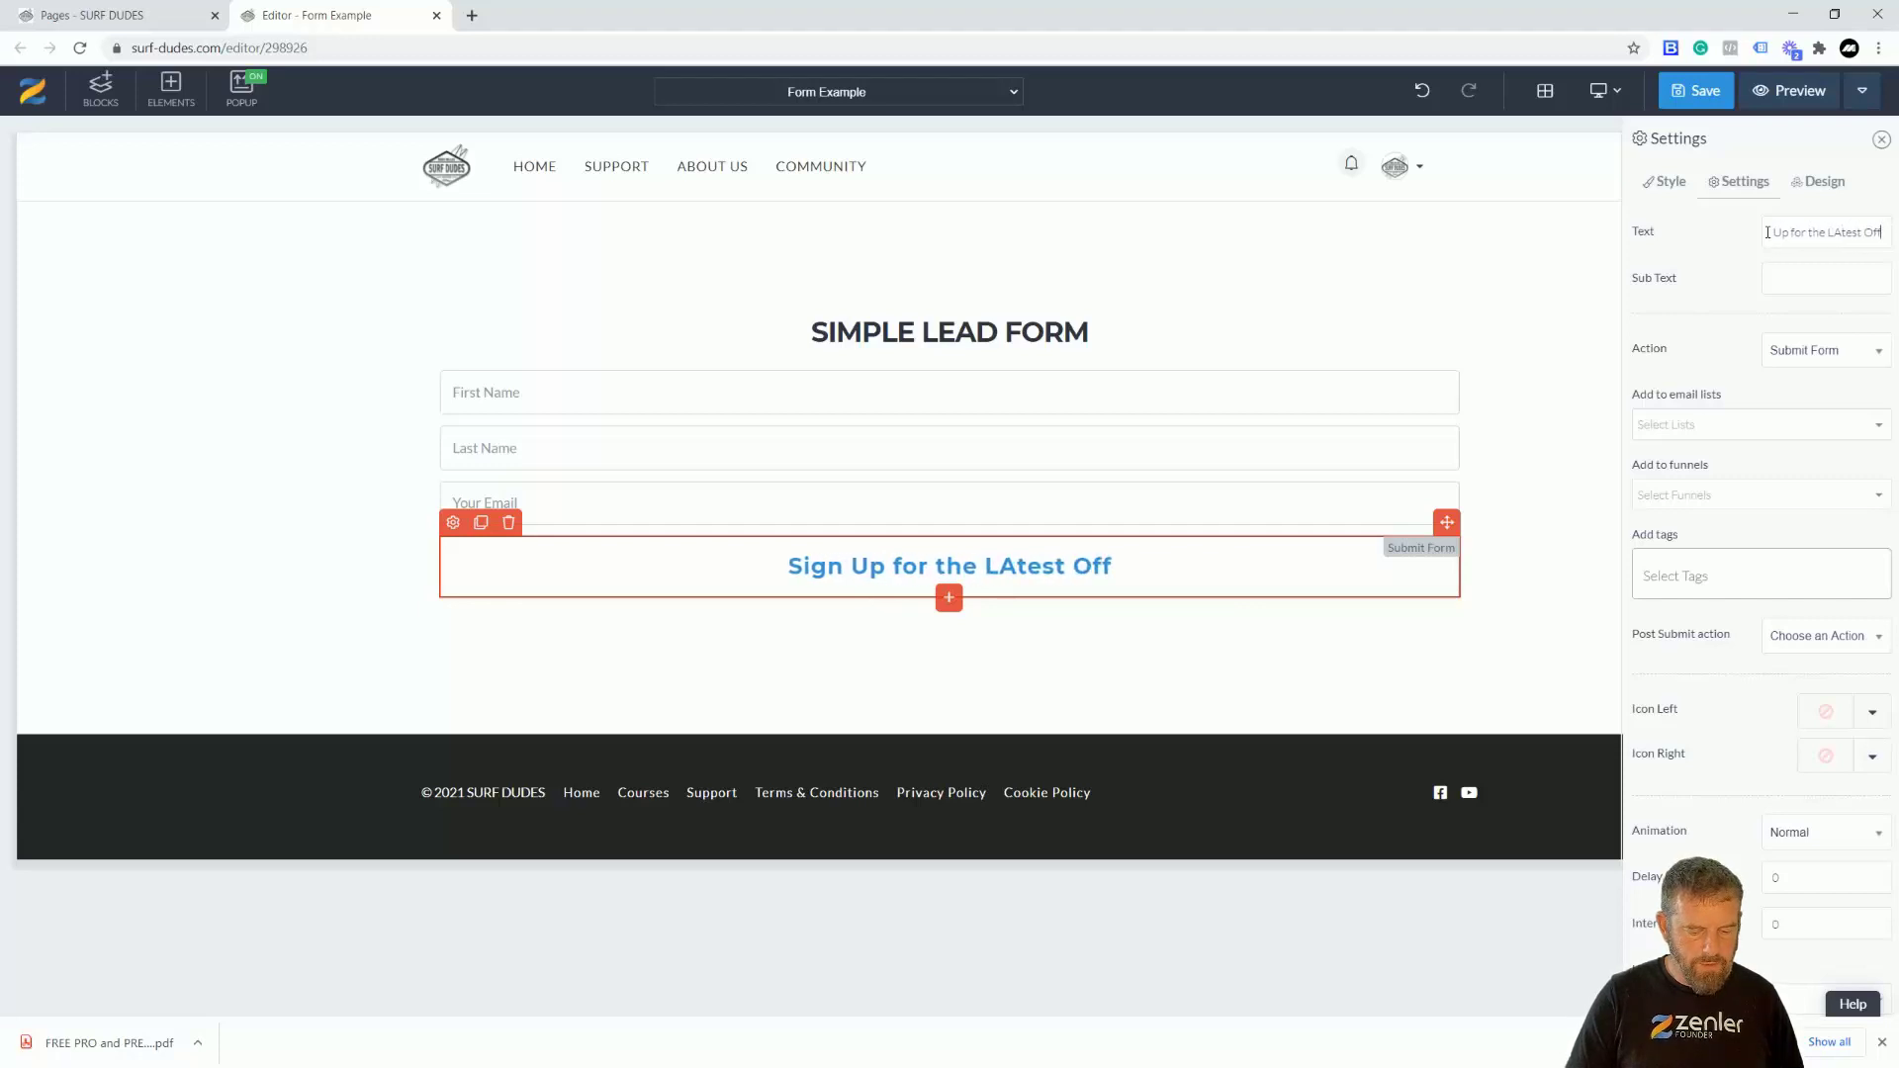
{"action": "type", "text": "ers"}
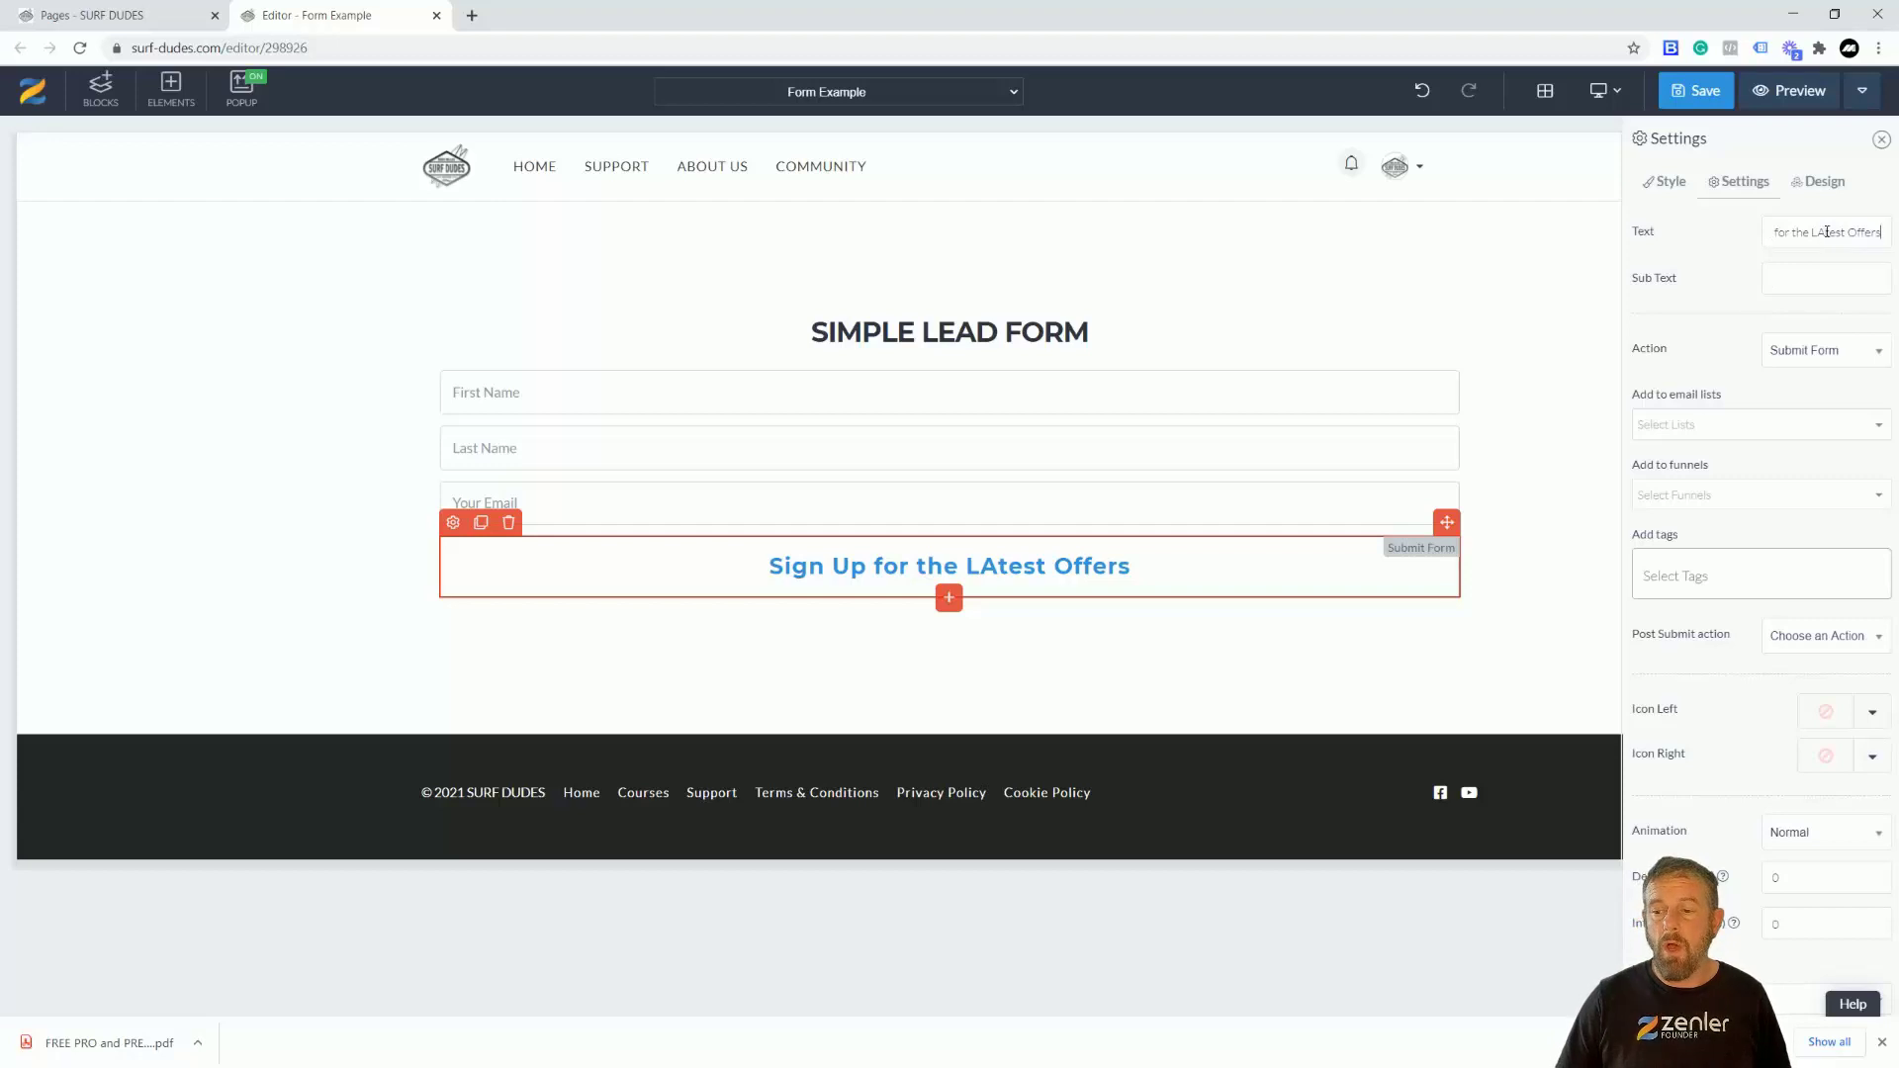
{"action": "type", "text": "a"}
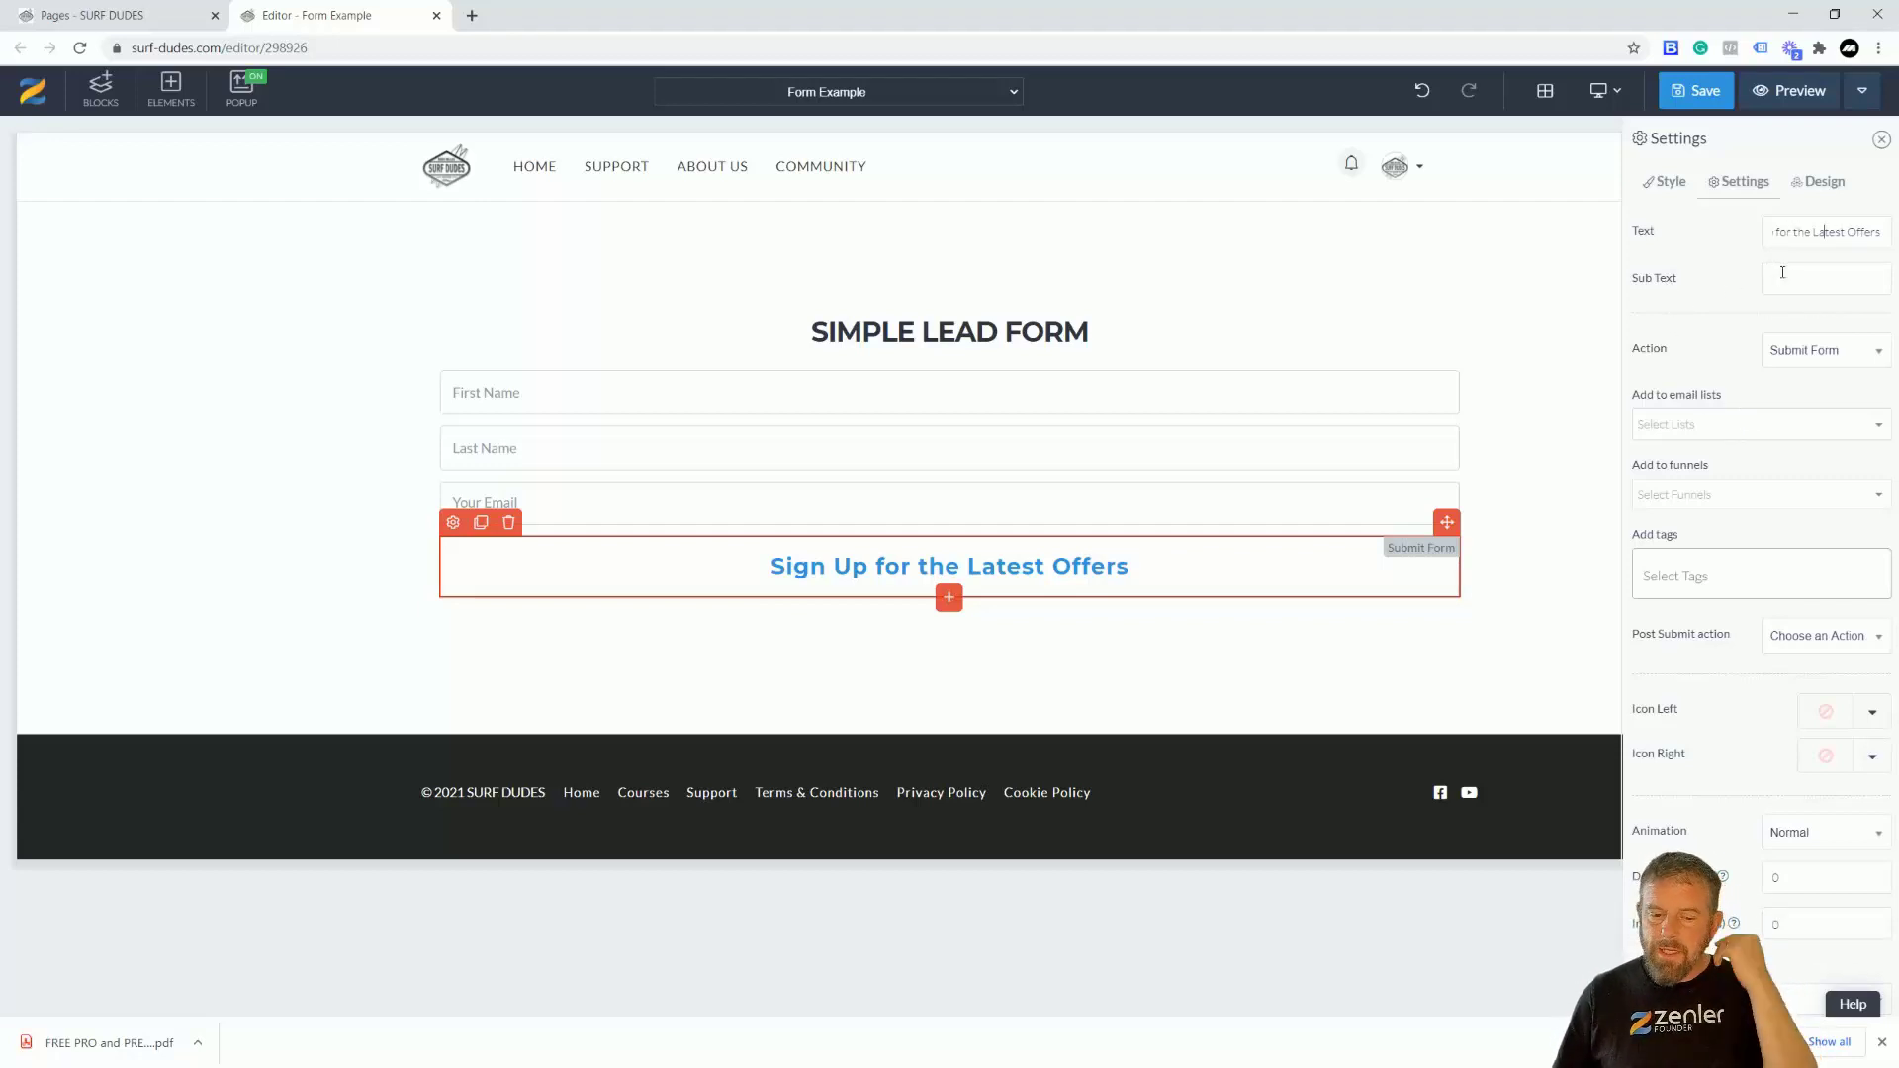
- Add the sub text hjhgjghj to the submit button and set the subtext size to 17 px
{"action": "left_click", "coordinate": [1783, 272]}
{"action": "type", "text": "hjhgjghj"}
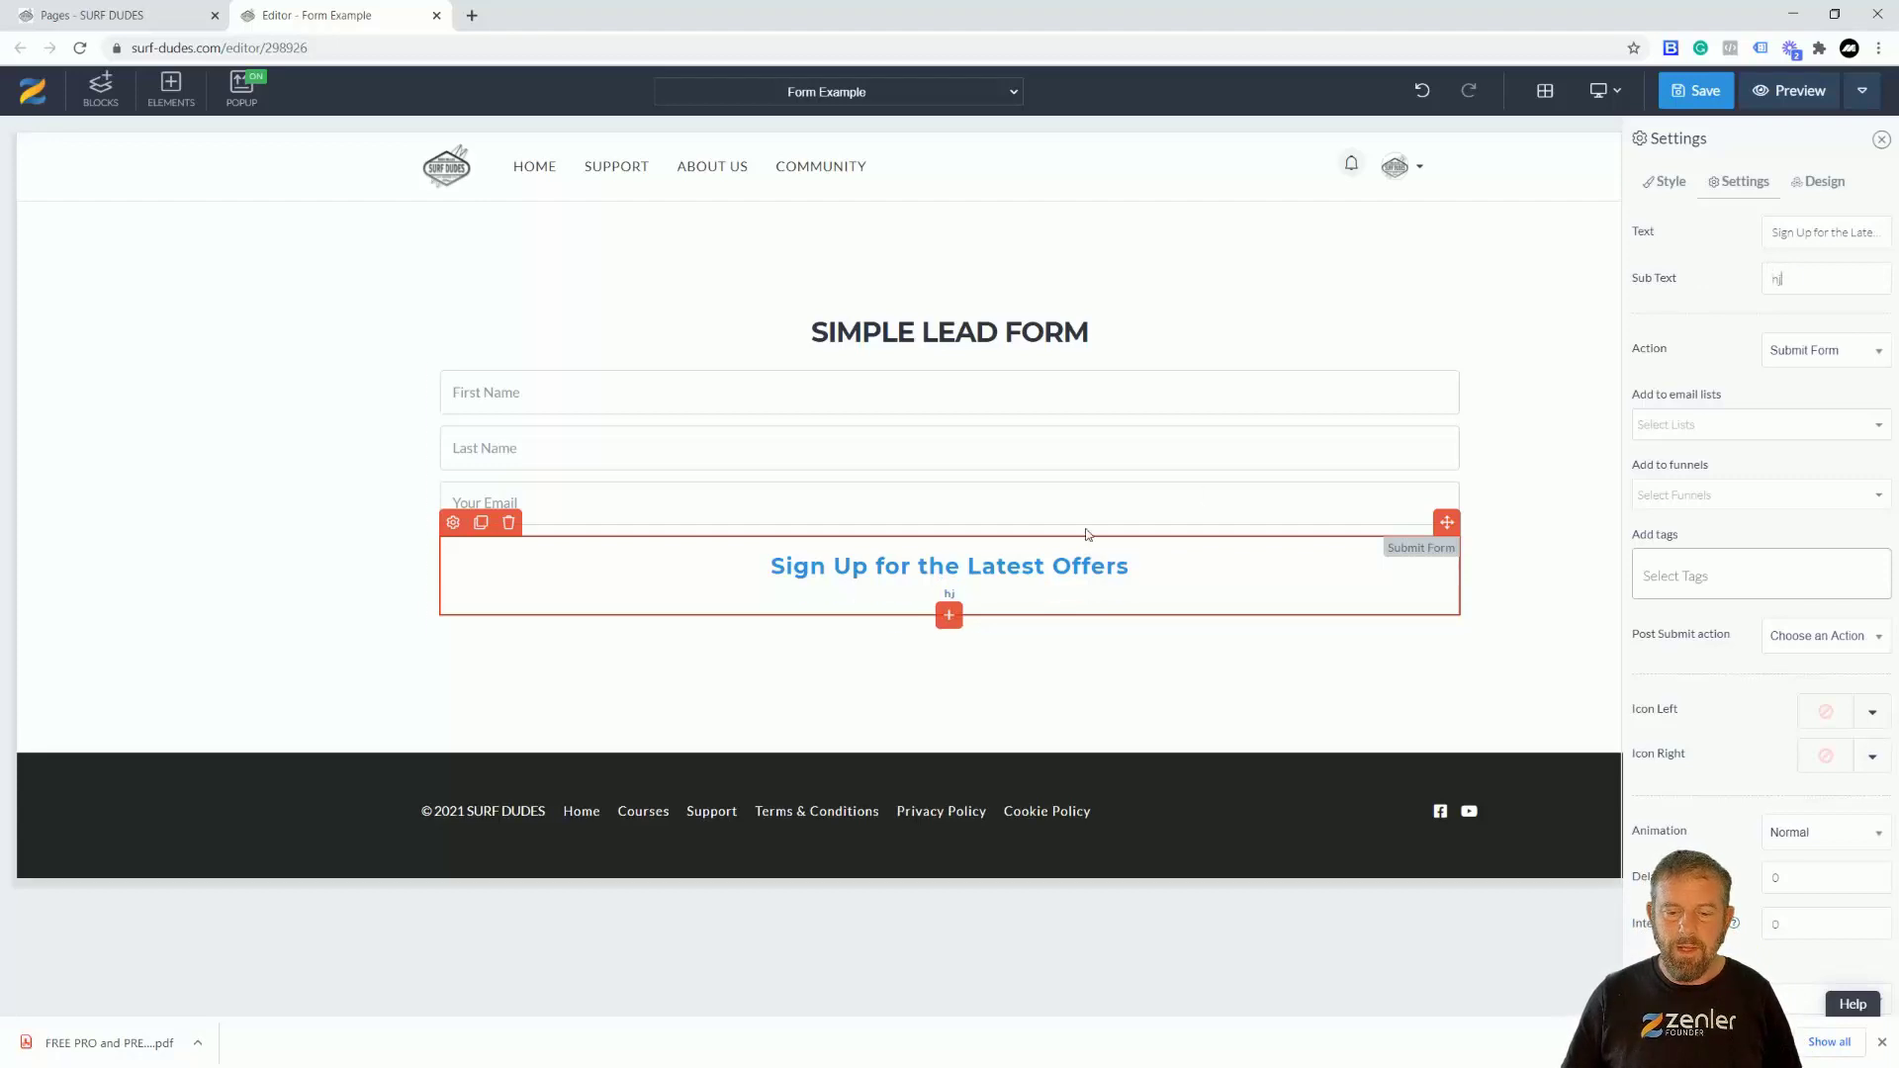
{"action": "left_click", "coordinate": [1668, 185]}
{"action": "scroll", "coordinate": [1701, 574], "scroll_direction": "down", "scroll_amount": 3}
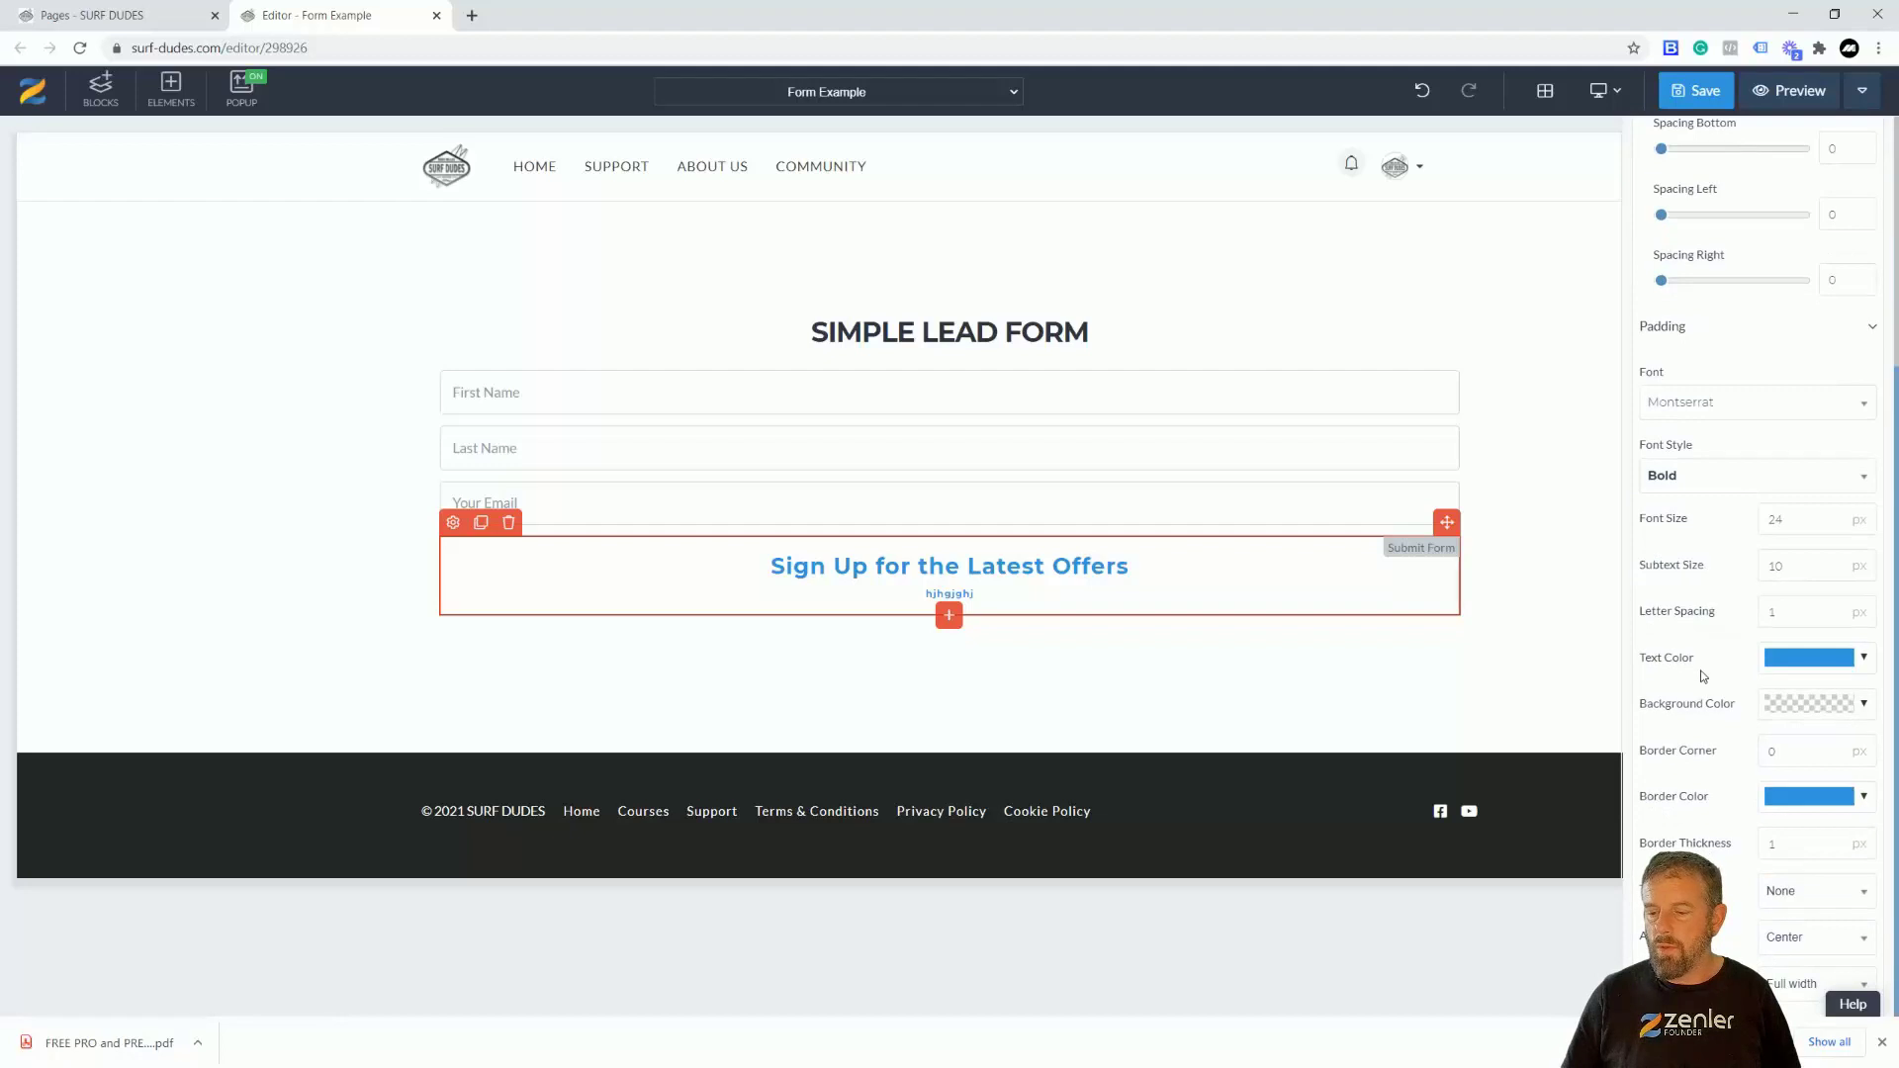
{"action": "left_click", "coordinate": [1832, 563]}
{"action": "left_click", "coordinate": [1833, 563]}
{"action": "left_click", "coordinate": [1833, 563]}
{"action": "left_click", "coordinate": [1833, 563]}
{"action": "left_click", "coordinate": [1832, 563]}
{"action": "left_click", "coordinate": [1833, 563]}
{"action": "left_click", "coordinate": [1833, 564]}
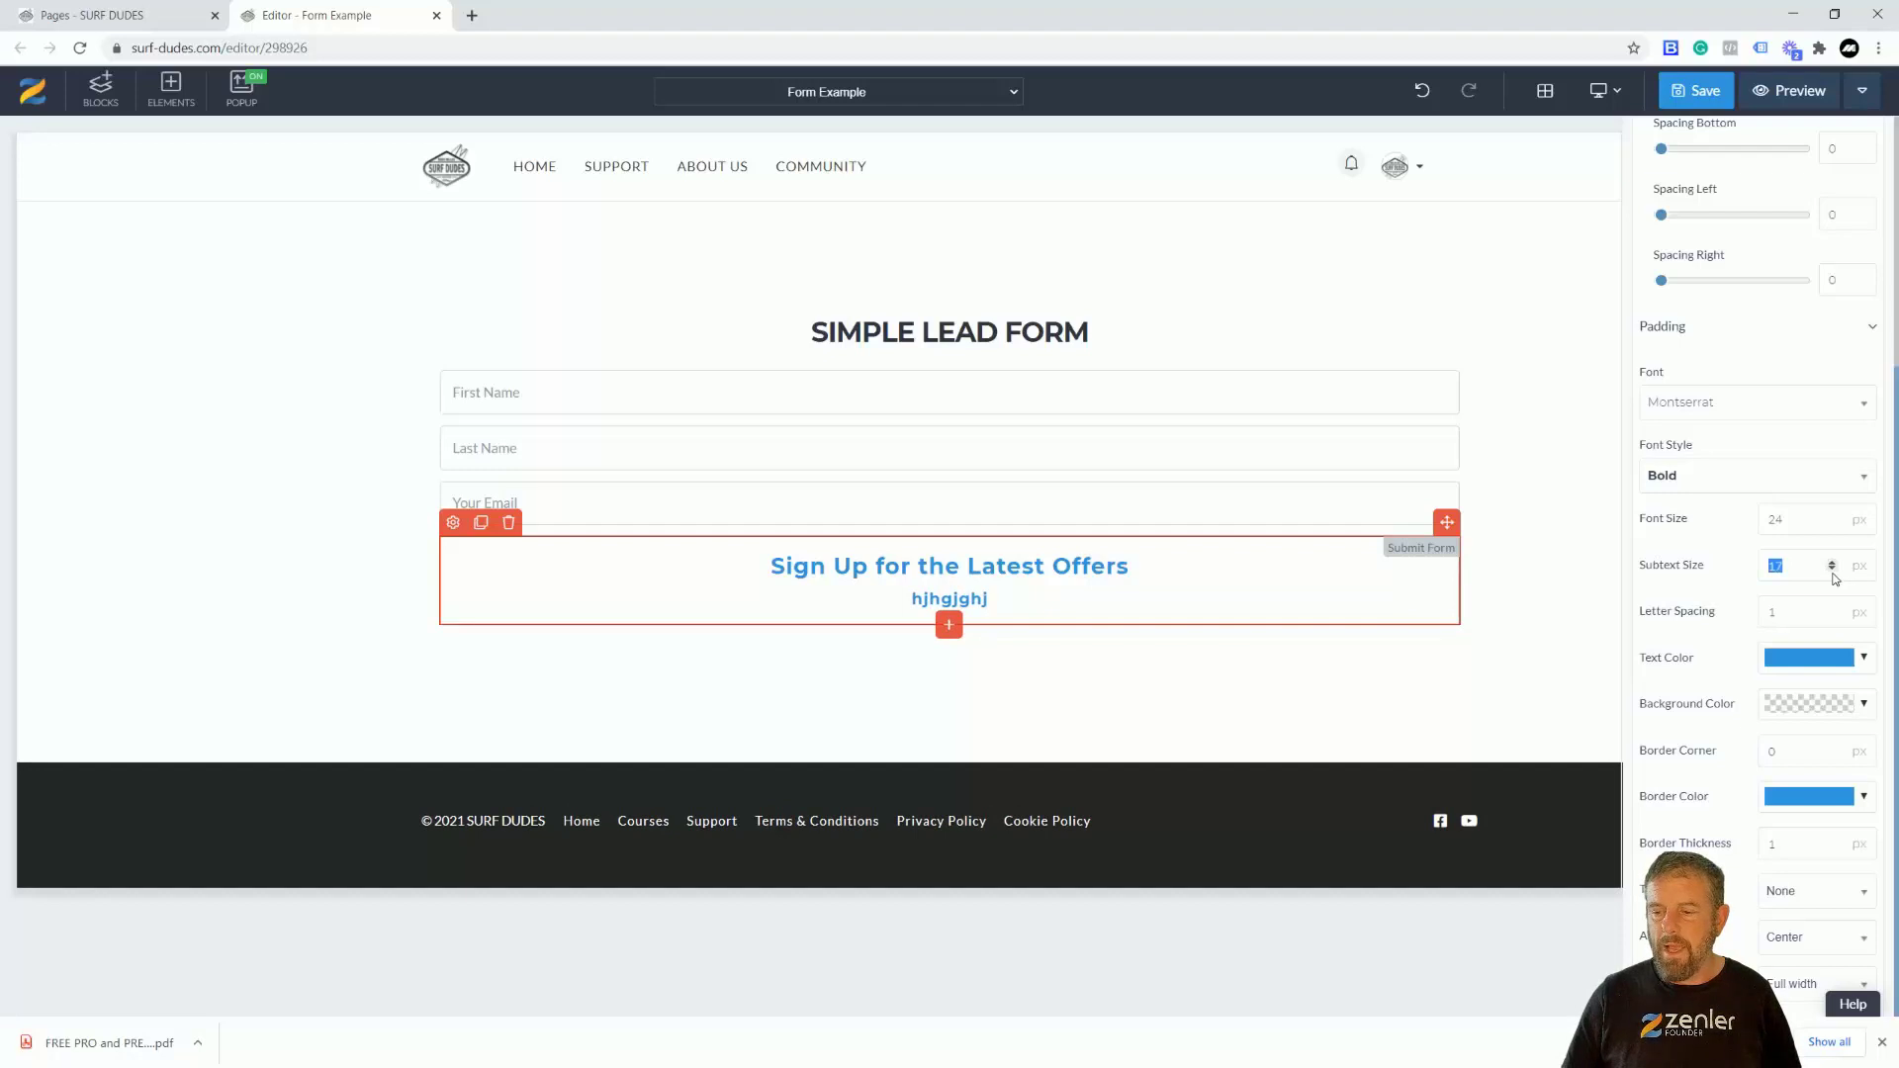
- Set the submit button's text color to dark grey #6d6d6d and its border color to grey
{"action": "left_click", "coordinate": [1860, 657]}
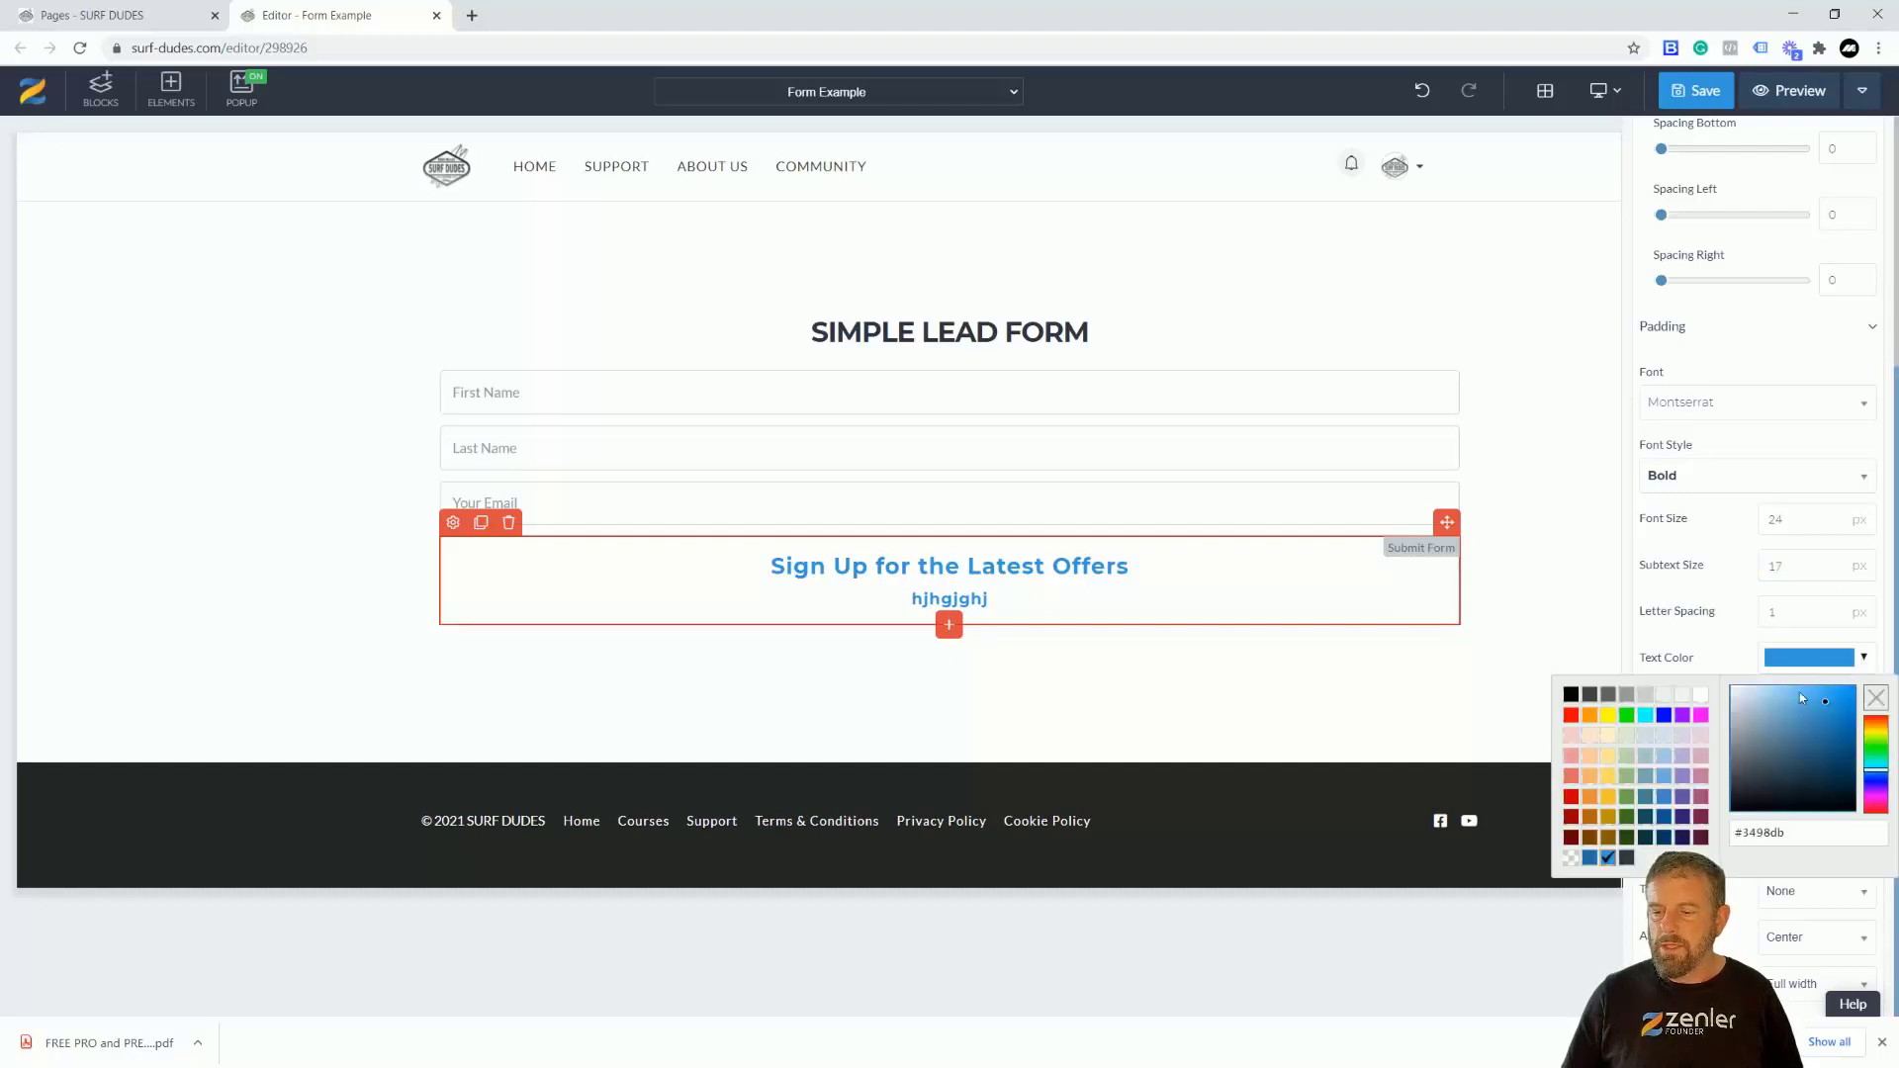
{"action": "left_click", "coordinate": [1732, 760]}
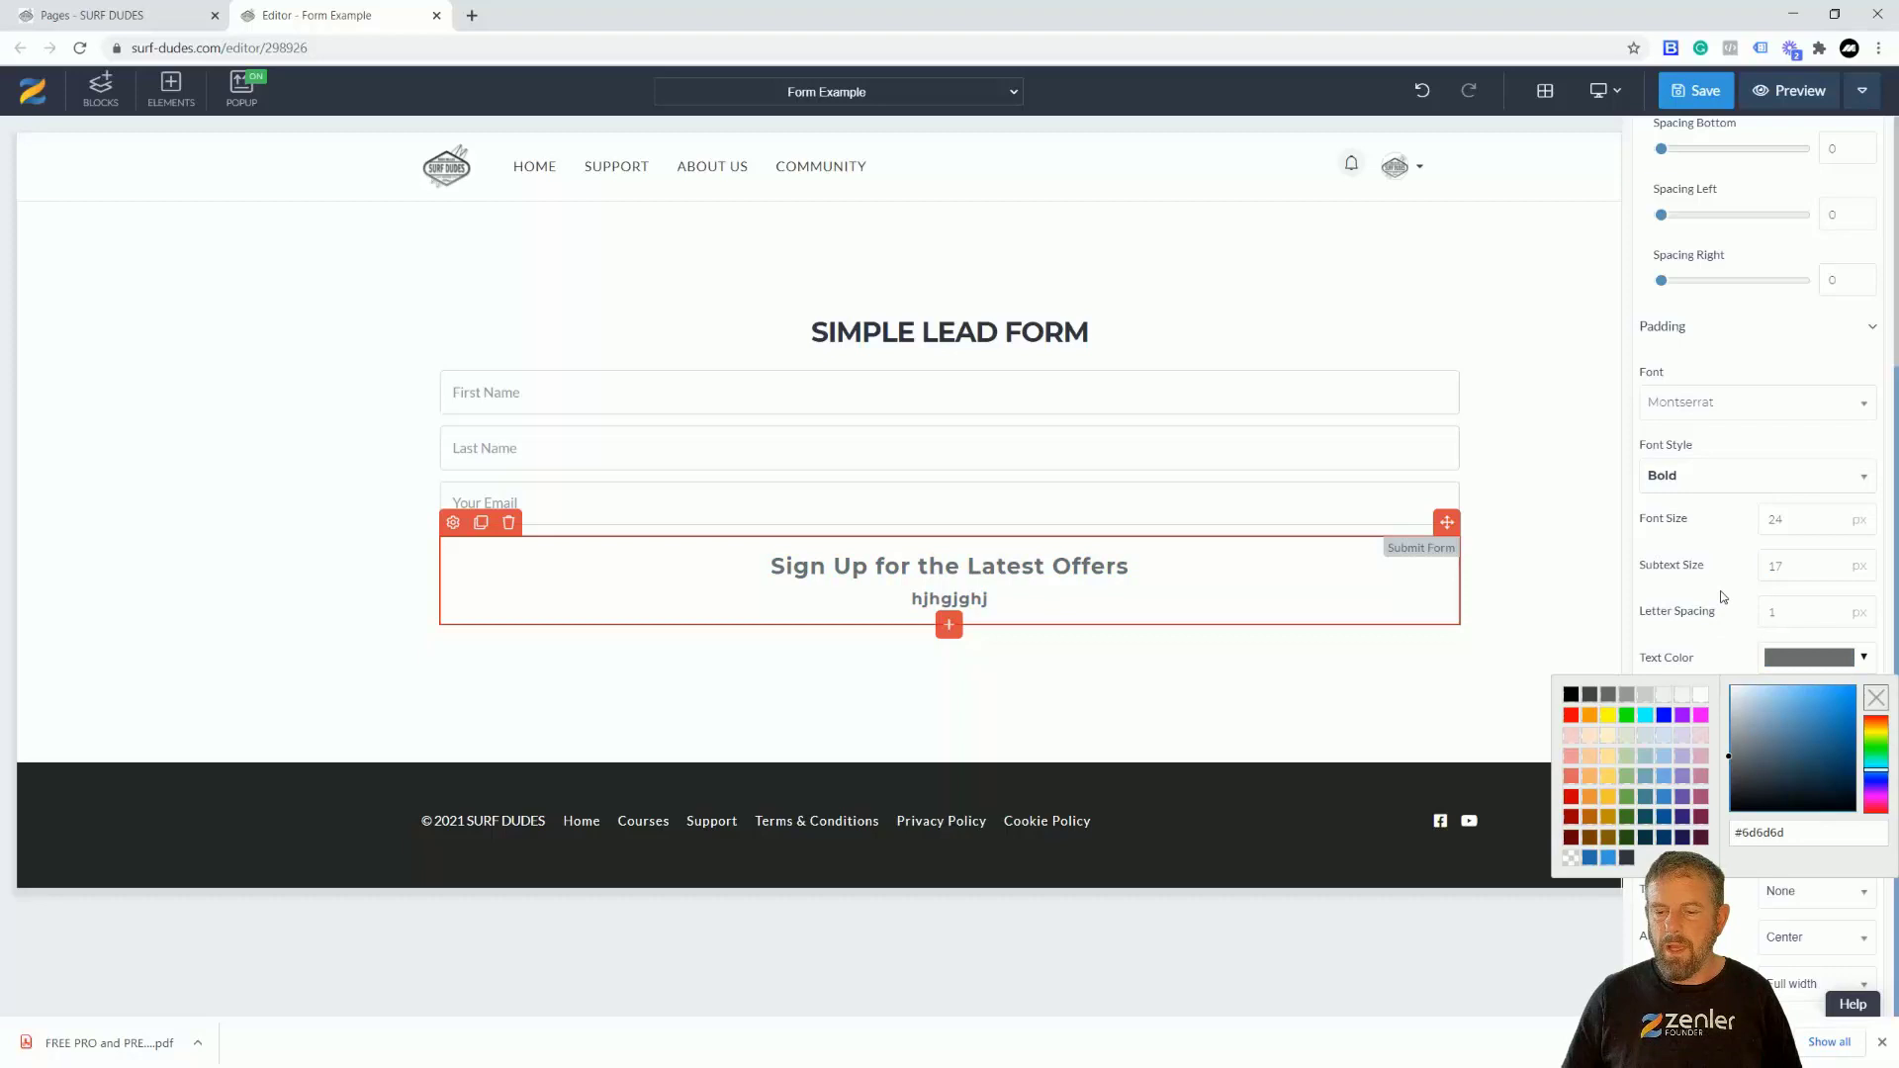
{"action": "left_click", "coordinate": [1863, 796]}
{"action": "left_click", "coordinate": [1729, 887]}
{"action": "left_click", "coordinate": [1711, 662]}
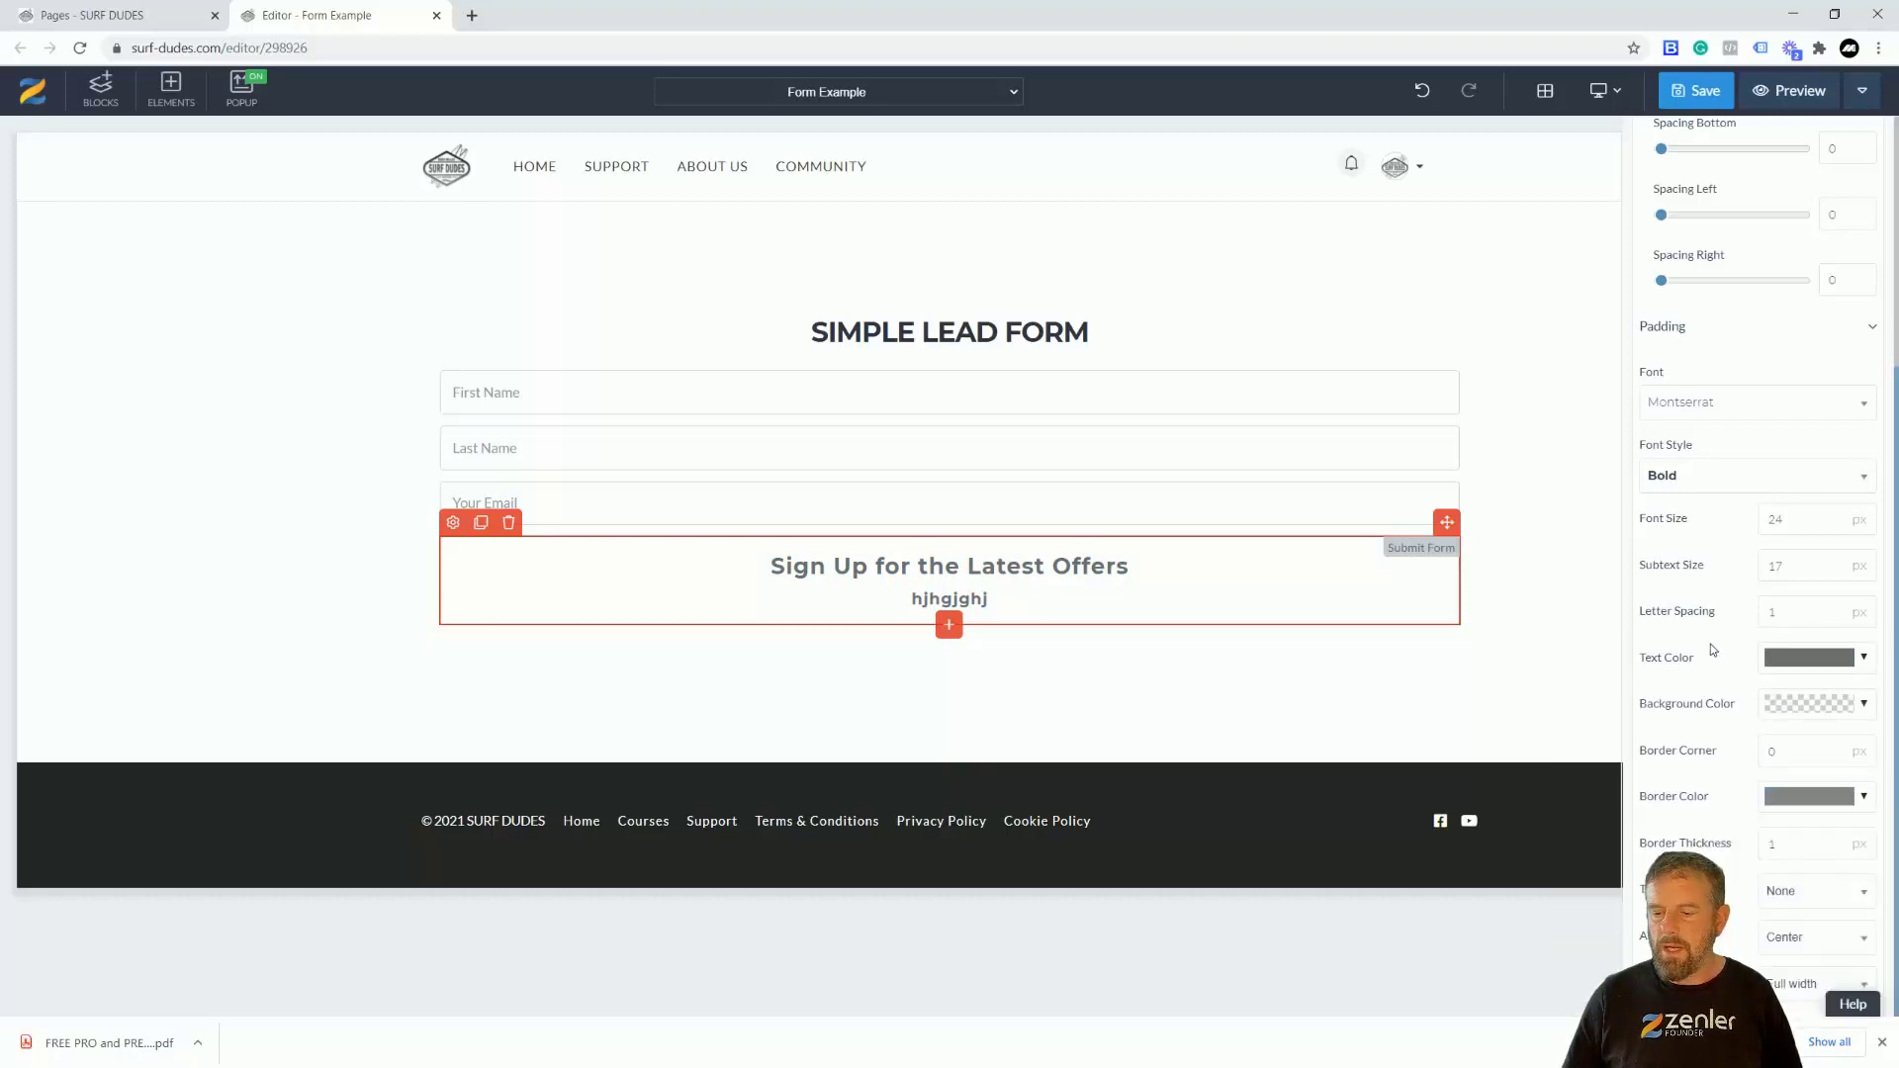
- Set the submit button's width to Normal and clear its sub text
{"action": "left_click", "coordinate": [1792, 984]}
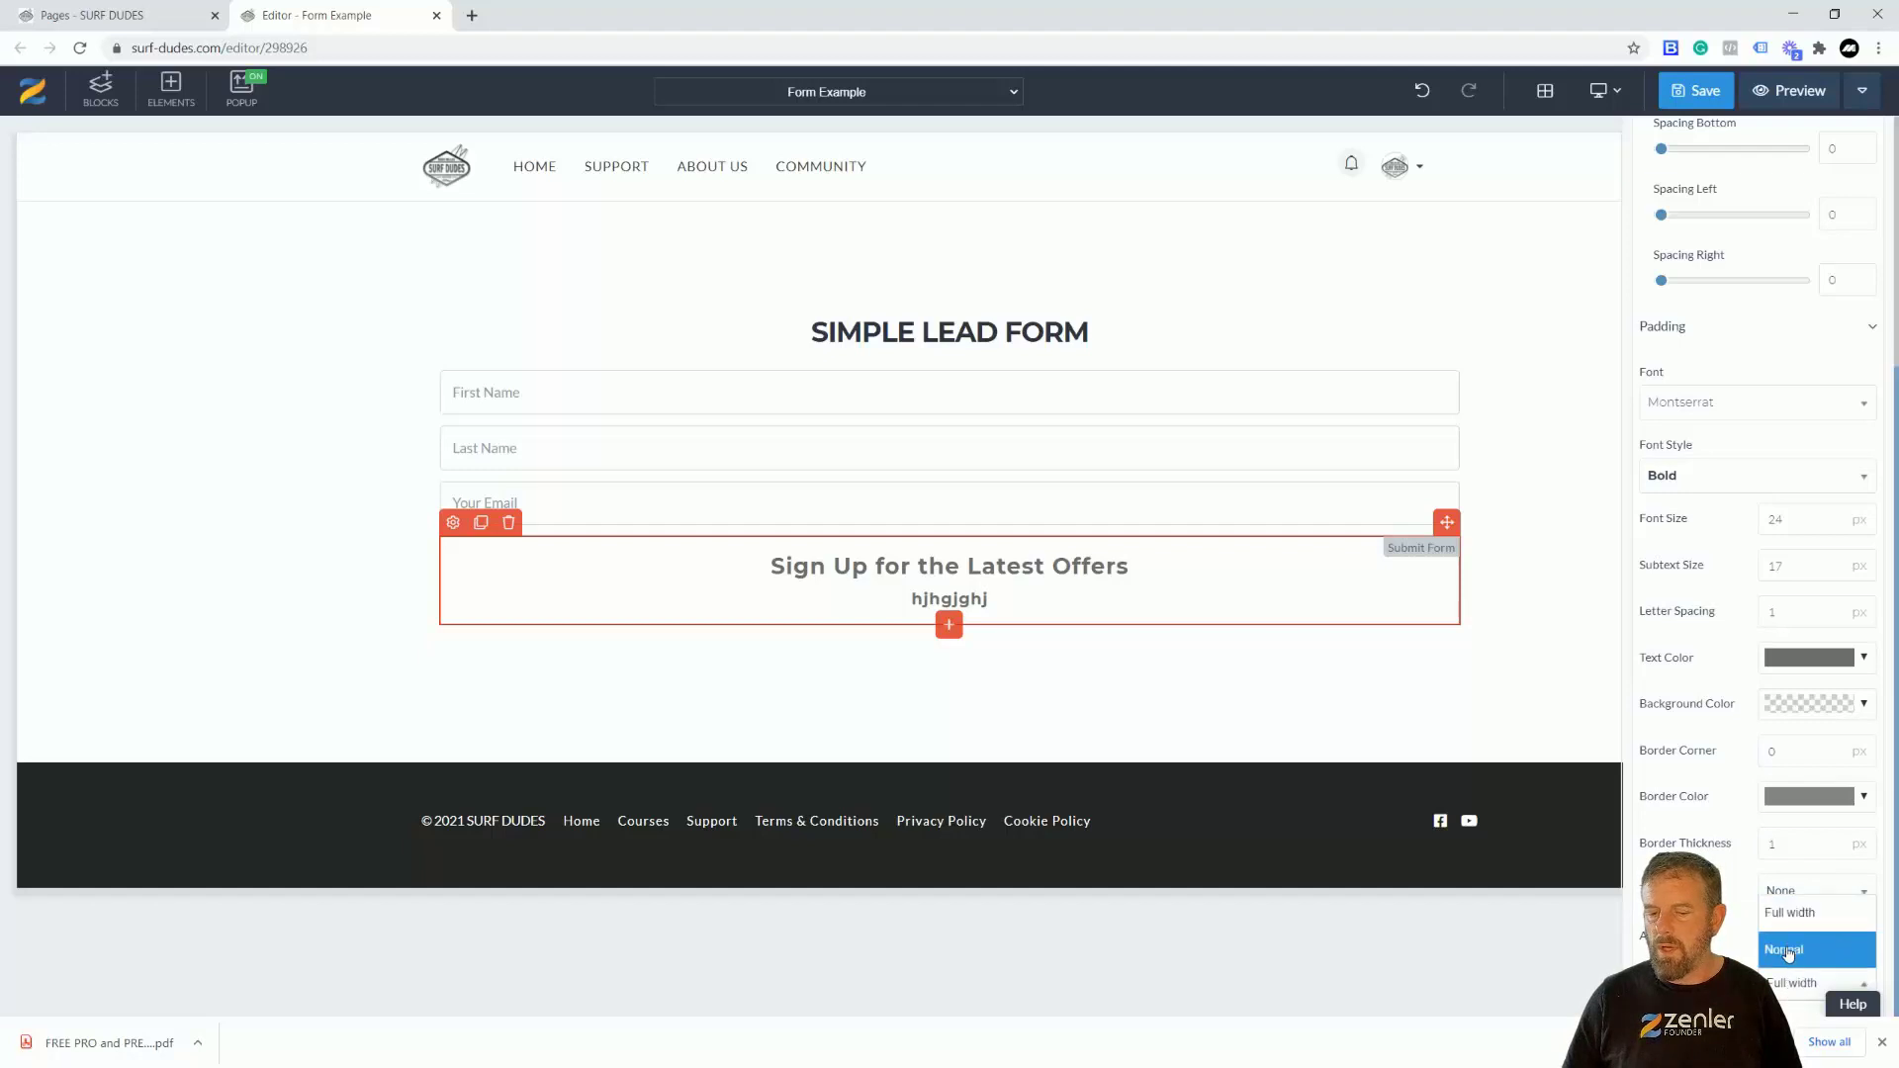
{"action": "left_click", "coordinate": [1789, 952]}
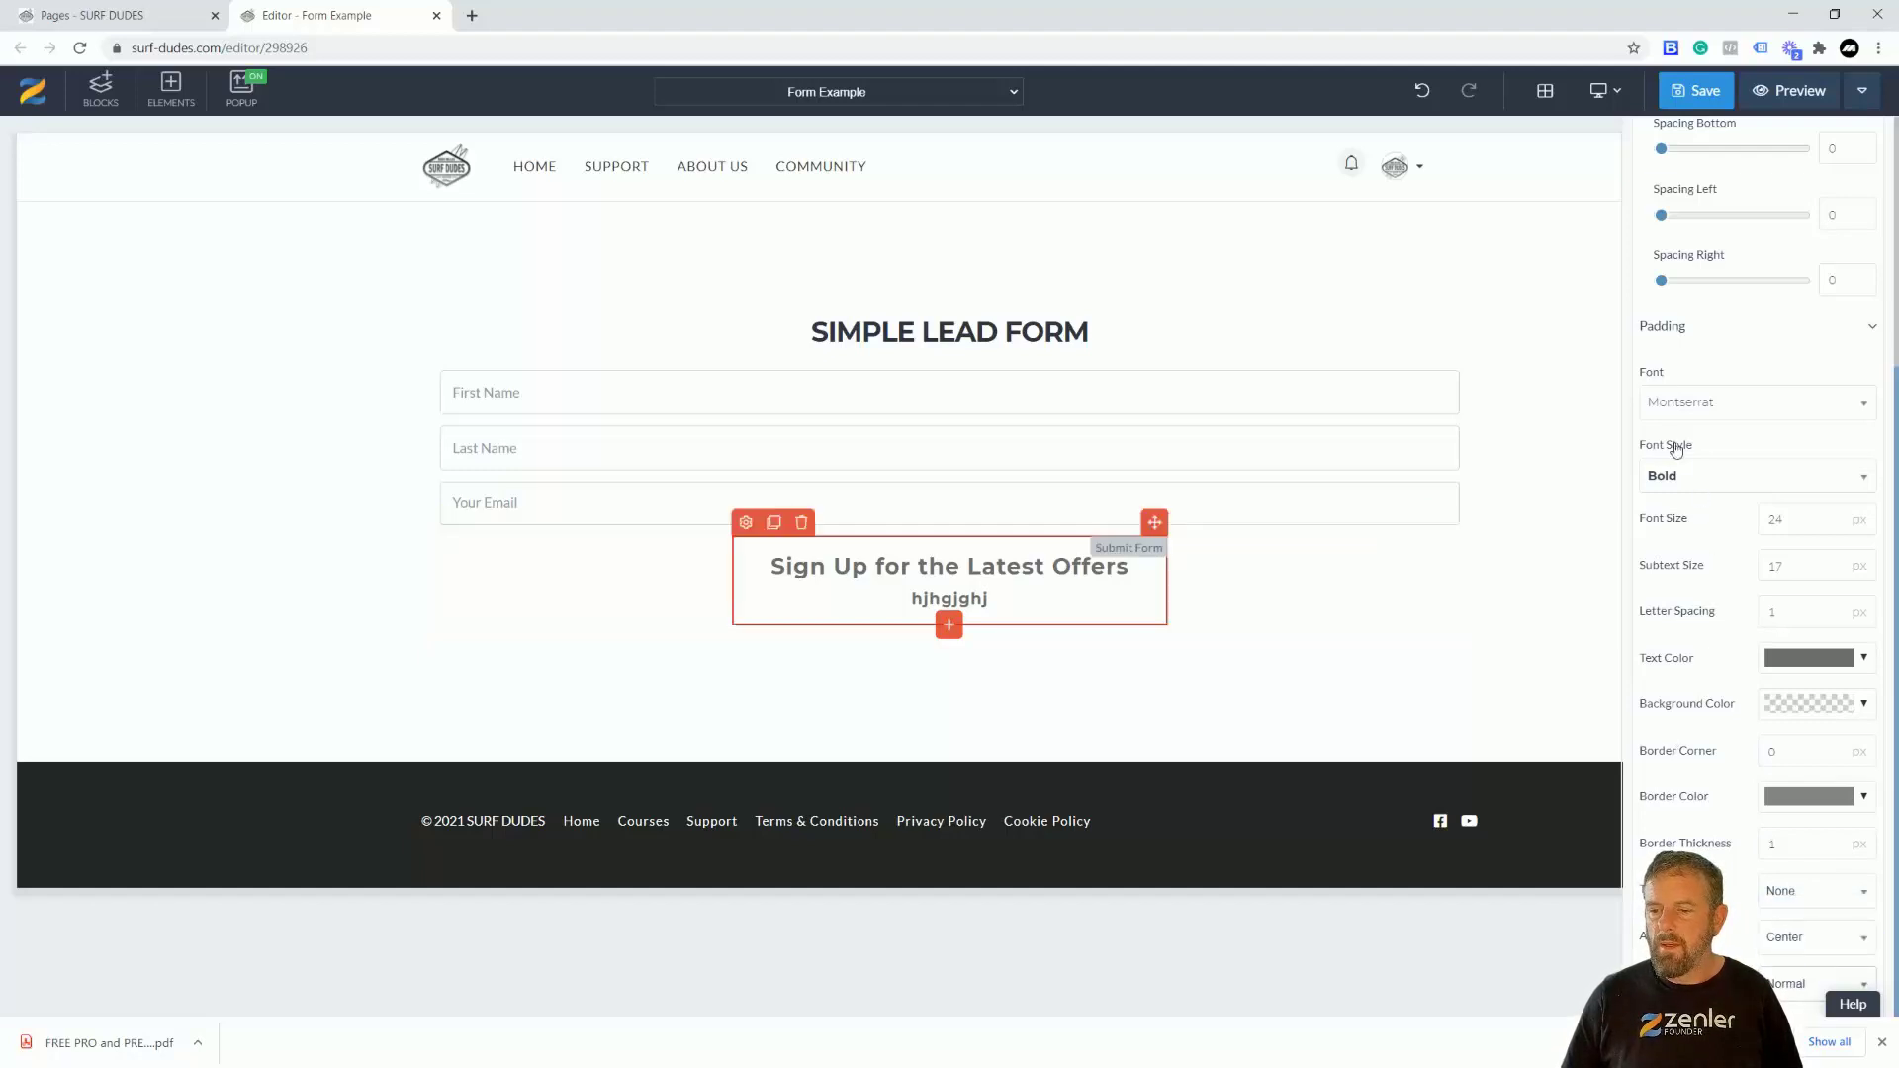
{"action": "scroll", "coordinate": [1672, 326], "scroll_direction": "up", "scroll_amount": 3}
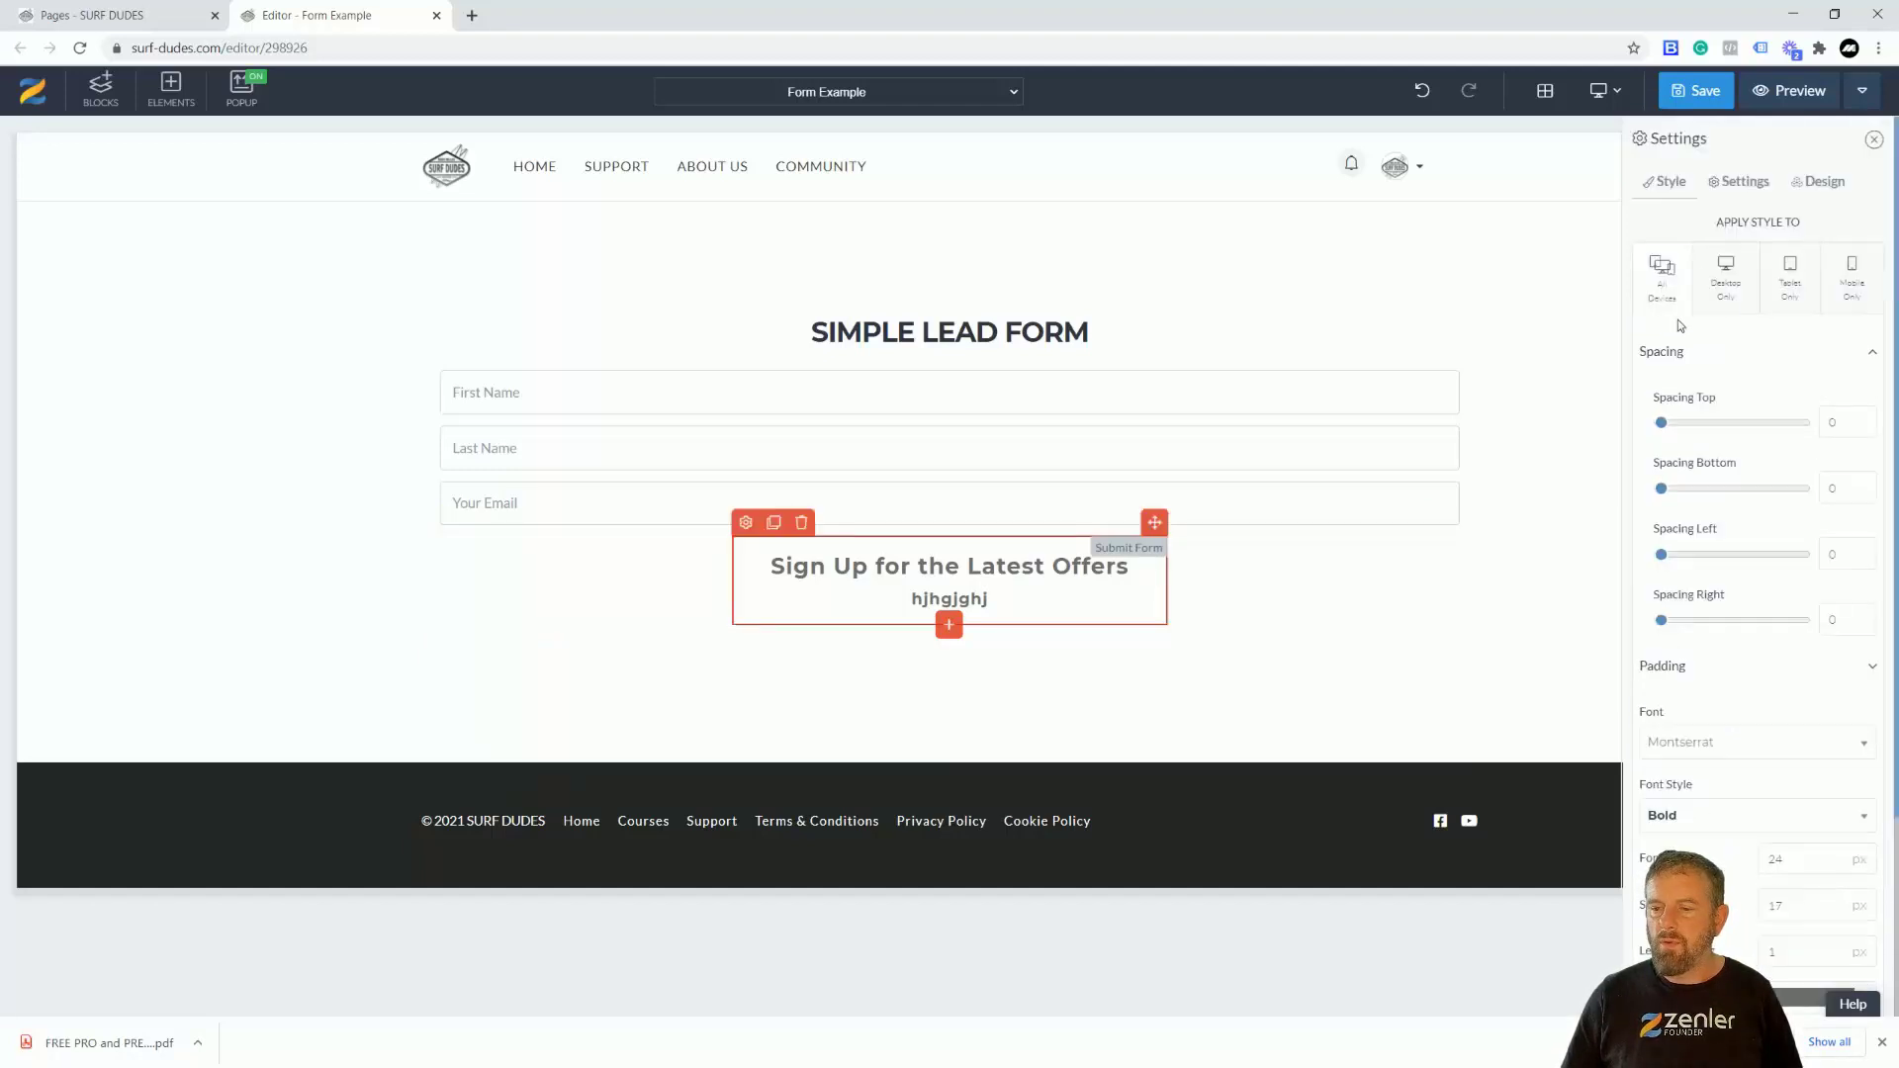
{"action": "left_click", "coordinate": [1746, 182]}
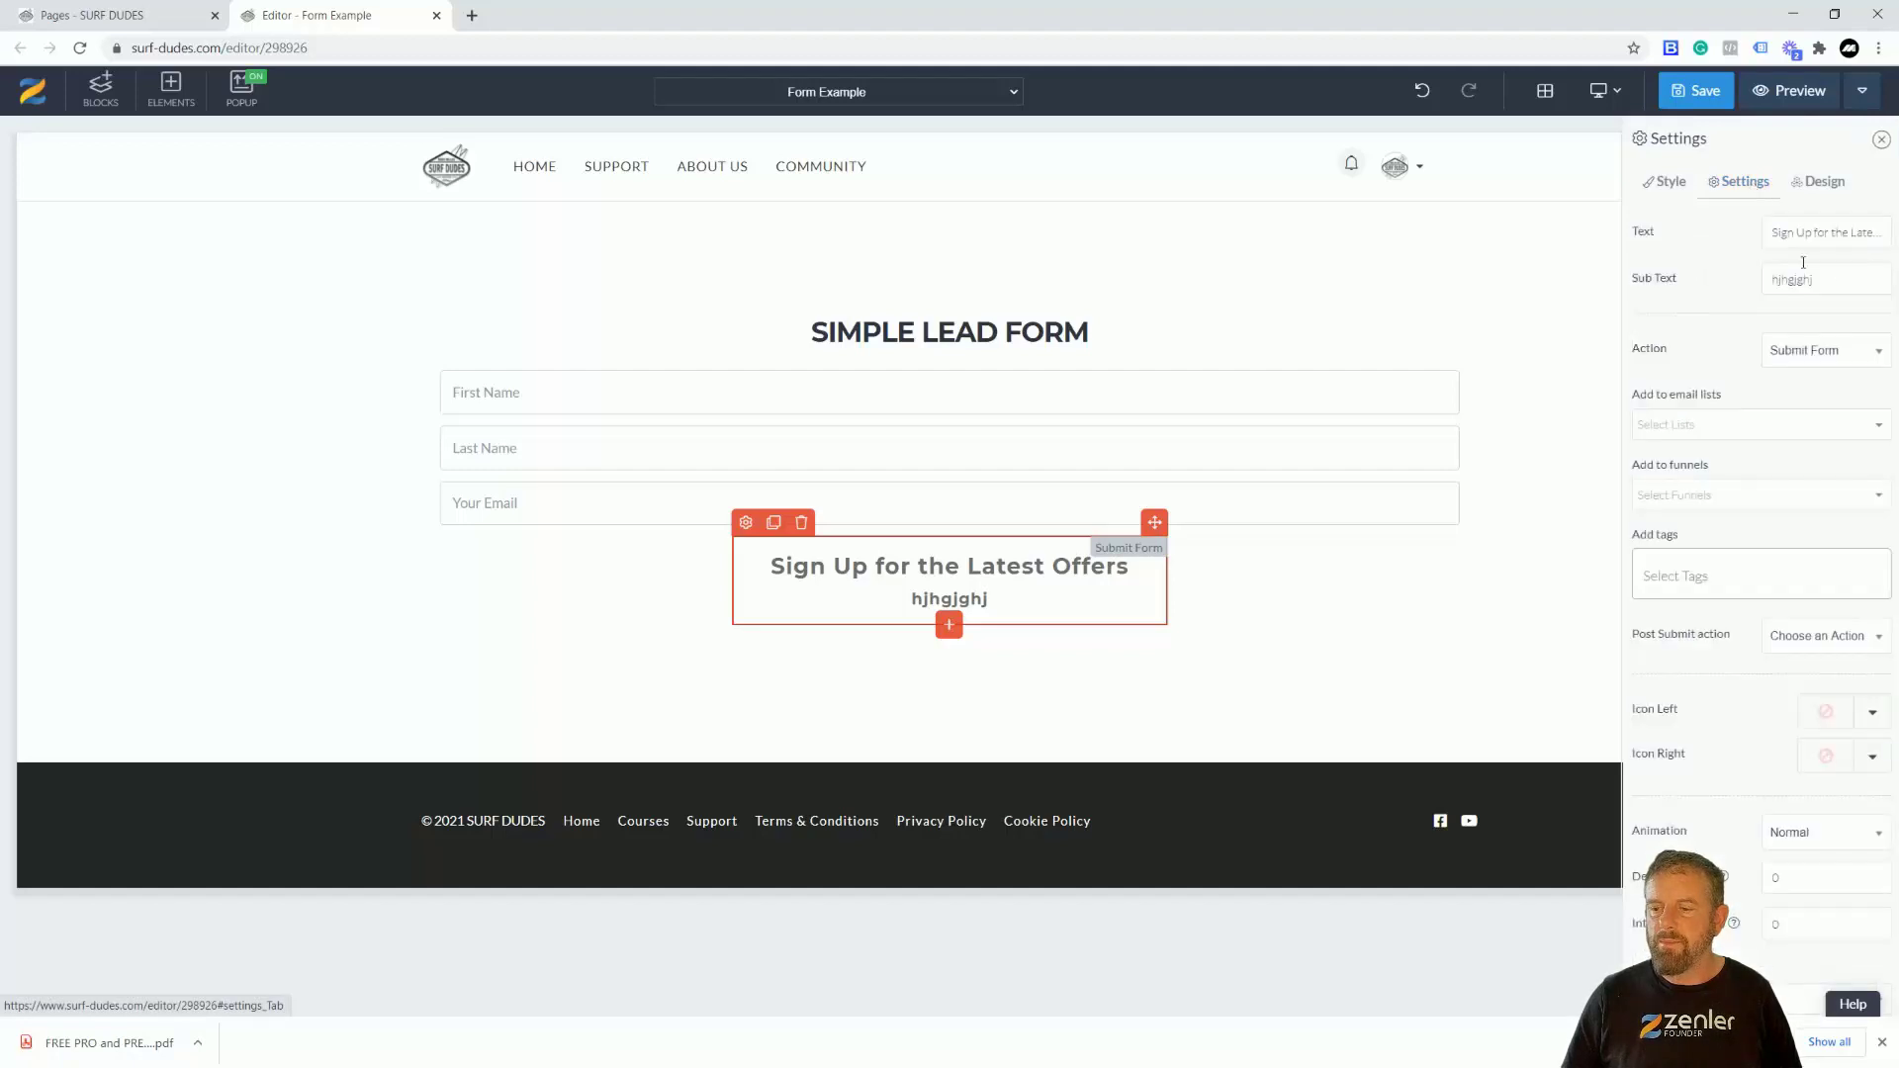
{"action": "left_click_drag", "start_coordinate": [1813, 280], "coordinate": [1754, 282]}
{"action": "key", "text": "BackSpace"}
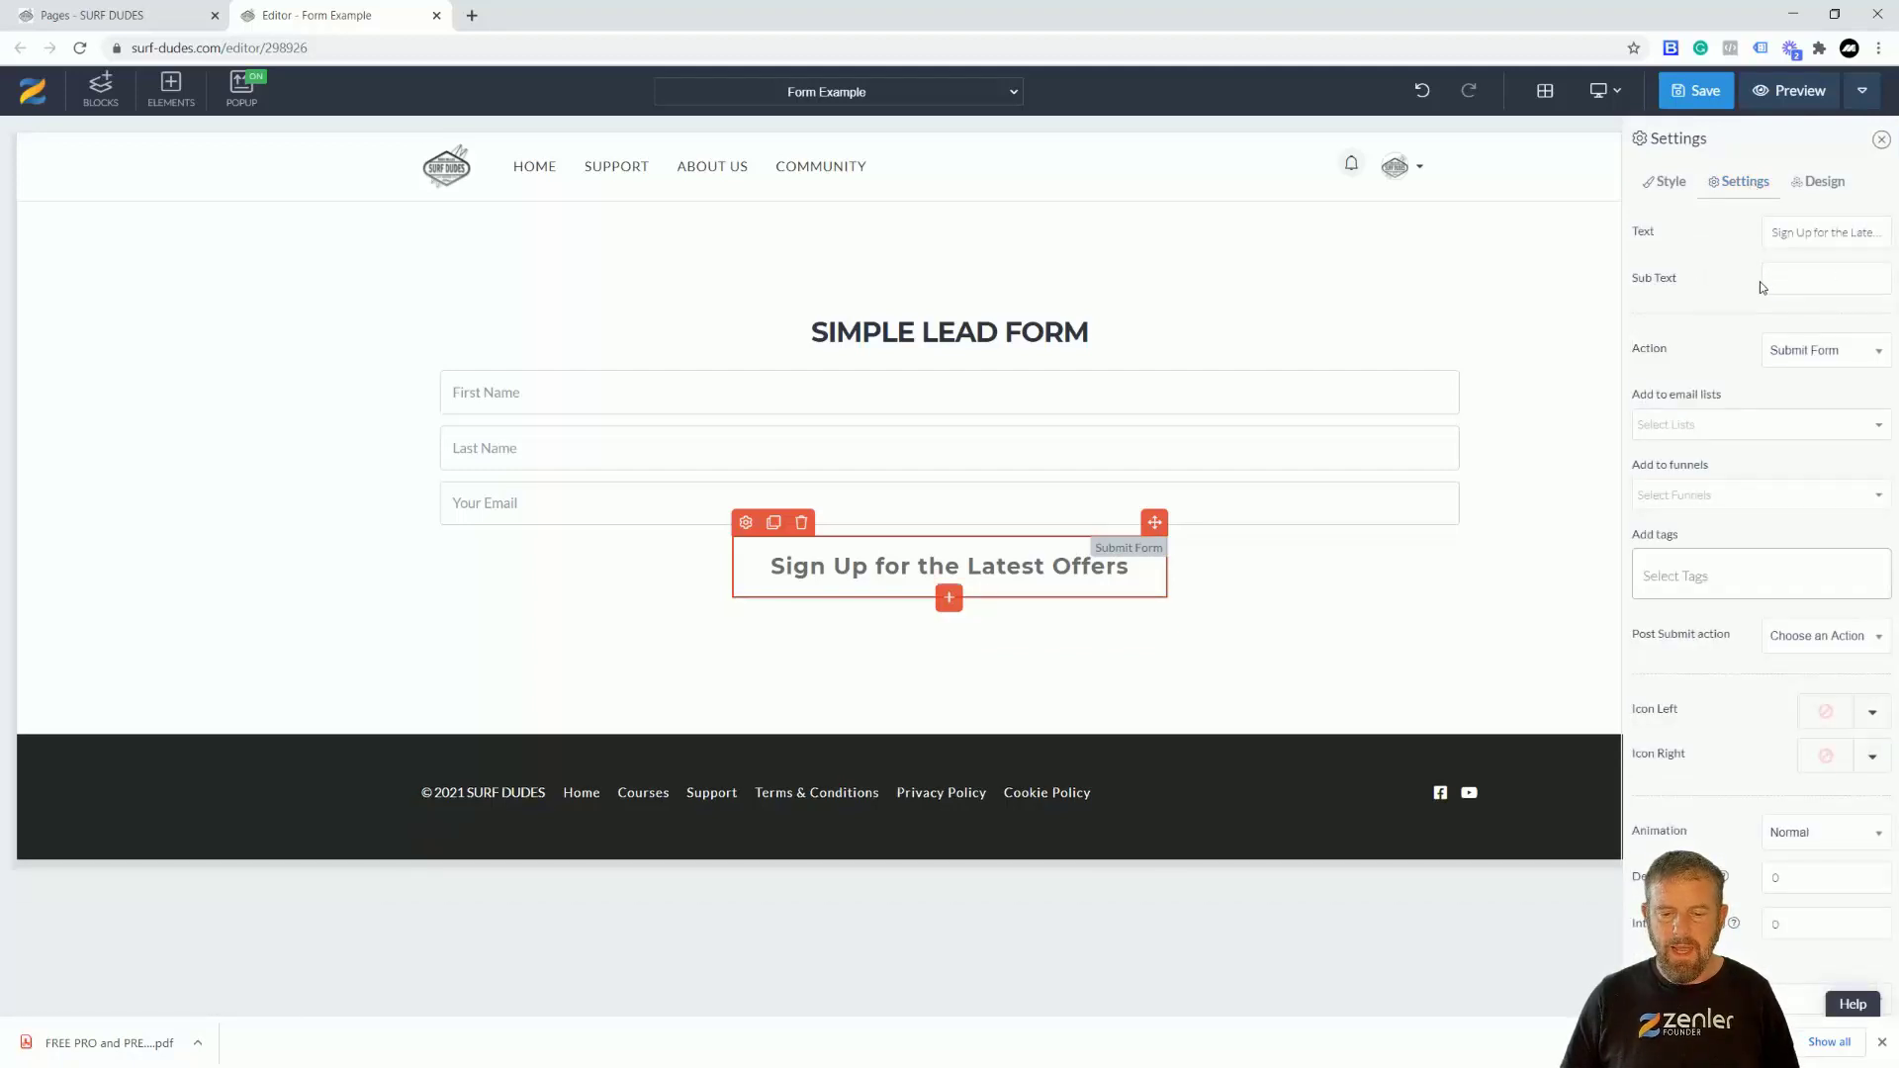
- Reduce the submit button's padding to 6 at the top and bottom, 23 on the left and 24 on the right
{"action": "left_click", "coordinate": [1666, 182]}
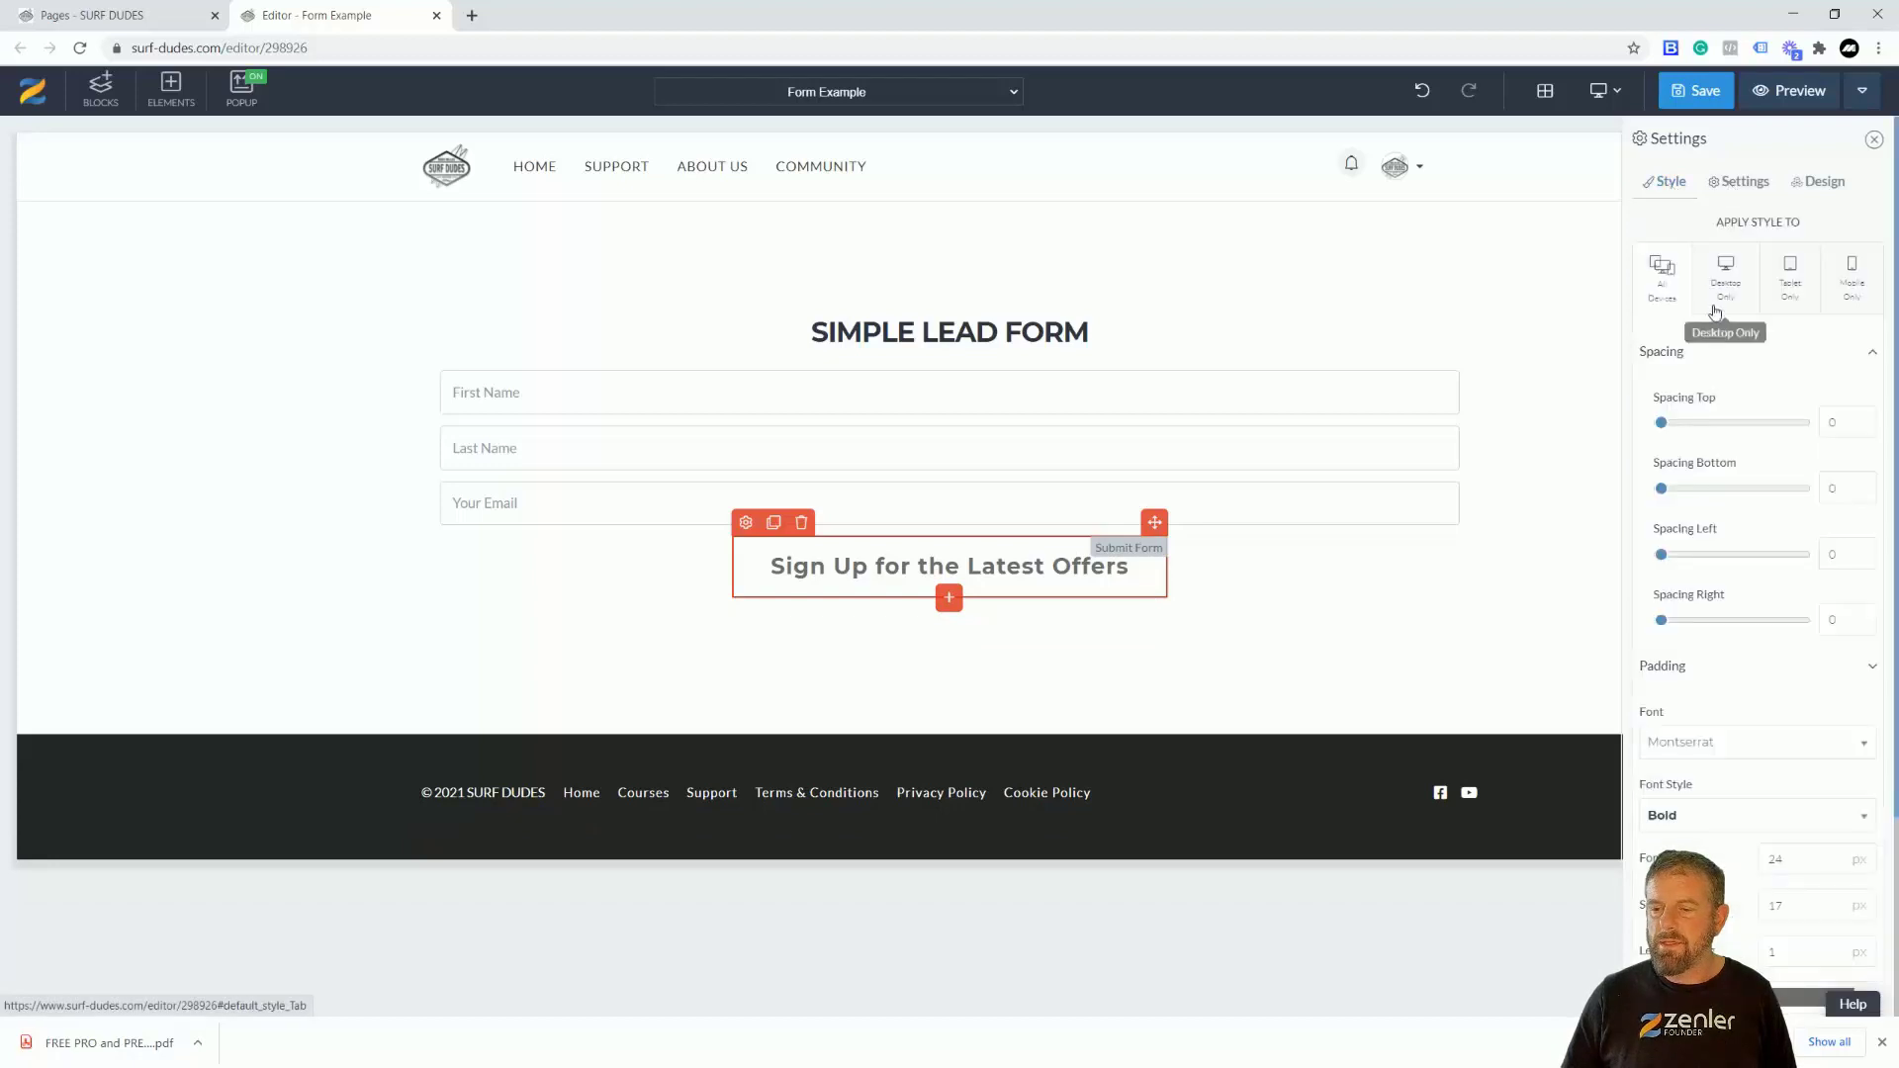
{"action": "left_click", "coordinate": [1860, 680]}
{"action": "scroll", "coordinate": [1794, 684], "scroll_direction": "down", "scroll_amount": 4}
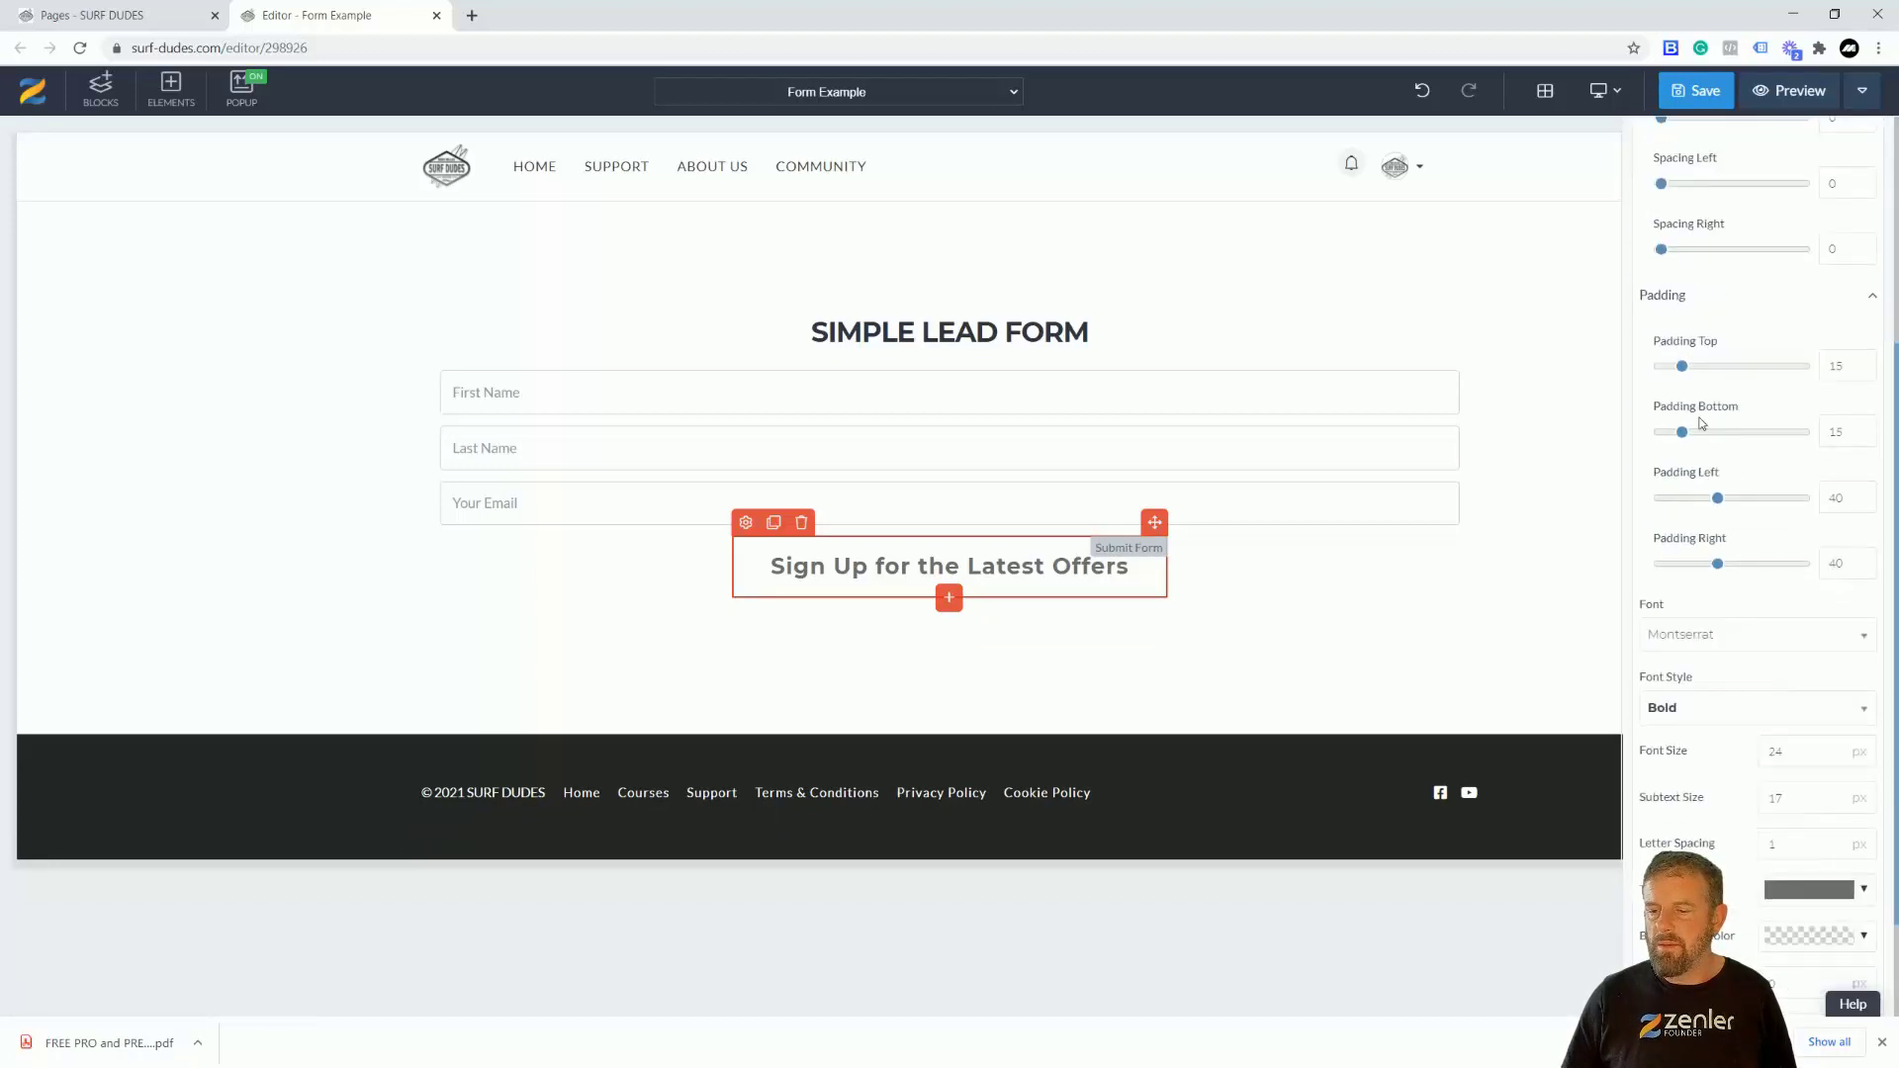
{"action": "left_click_drag", "start_coordinate": [1682, 369], "coordinate": [1670, 367]}
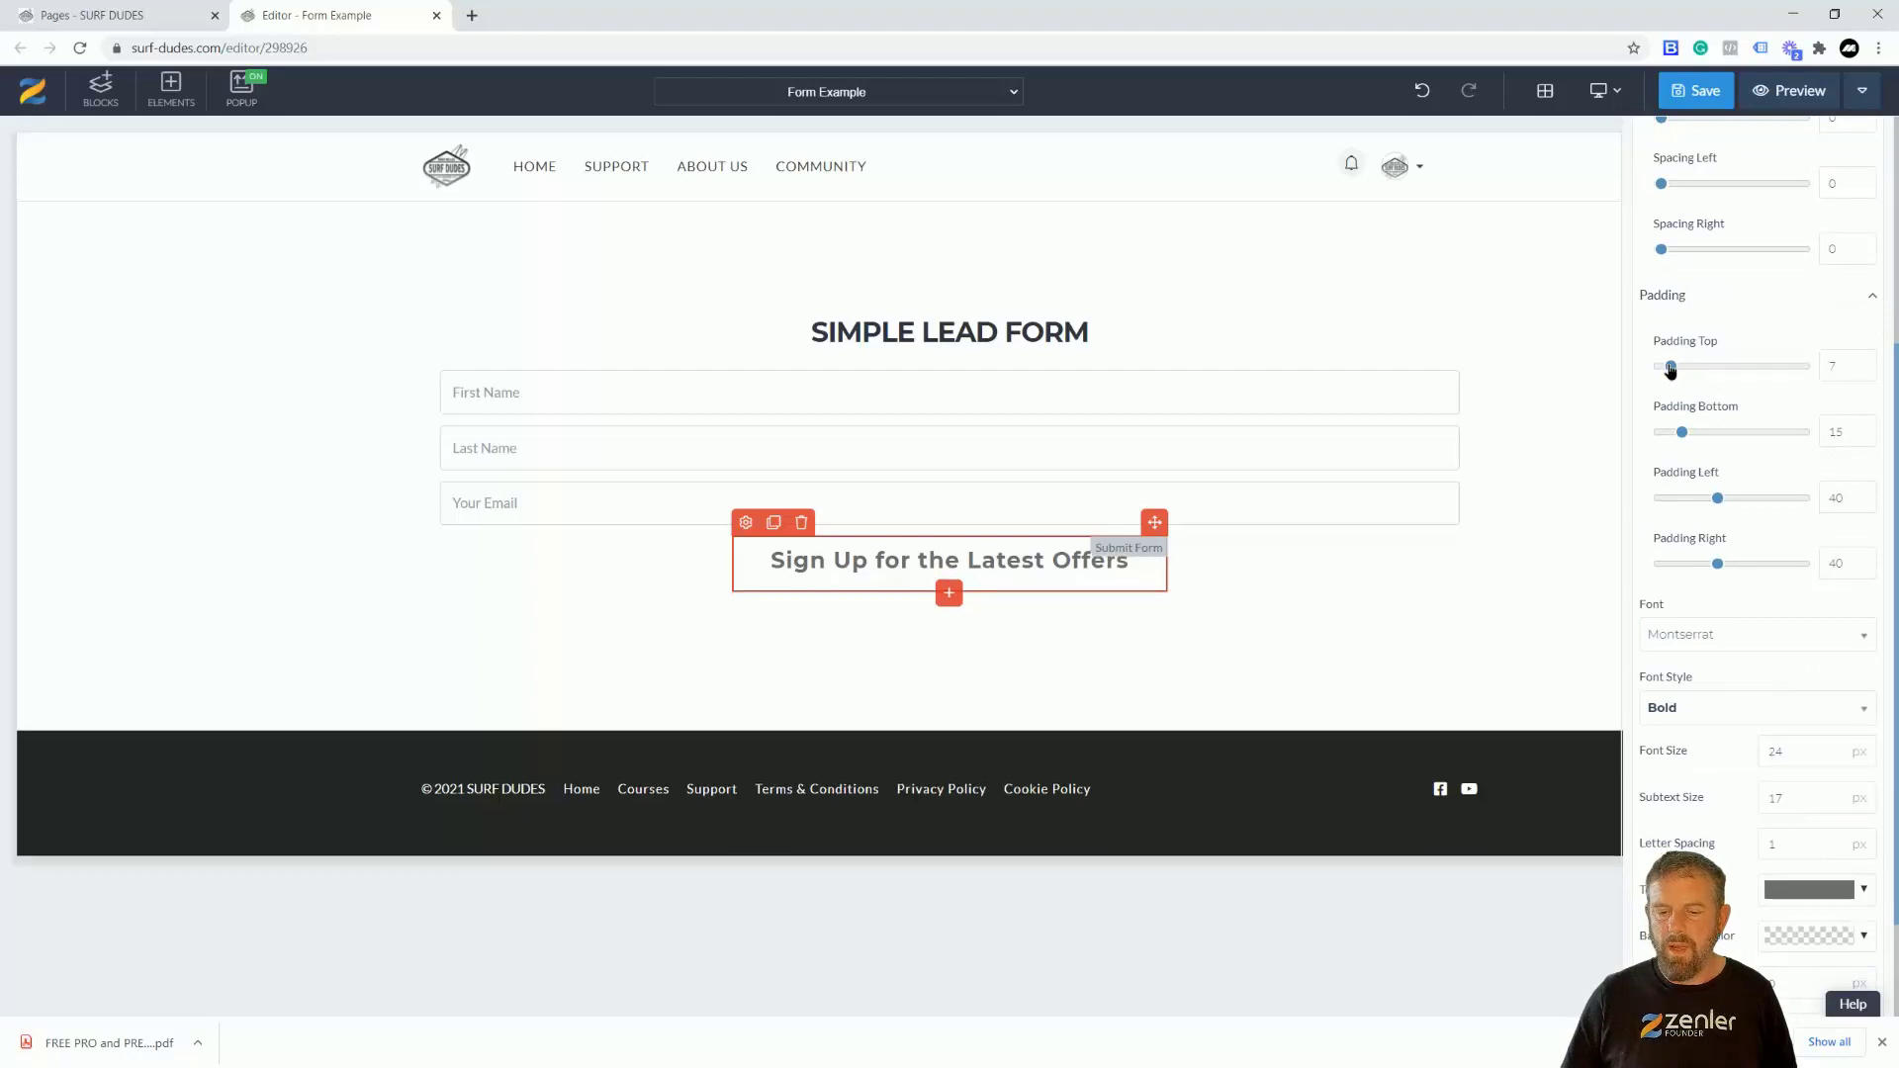
{"action": "left_click_drag", "start_coordinate": [1685, 435], "coordinate": [1670, 435]}
{"action": "left_click_drag", "start_coordinate": [1717, 498], "coordinate": [1696, 566]}
- Align the submit button to the left of the form
{"action": "scroll", "coordinate": [1761, 601], "scroll_direction": "down", "scroll_amount": 2}
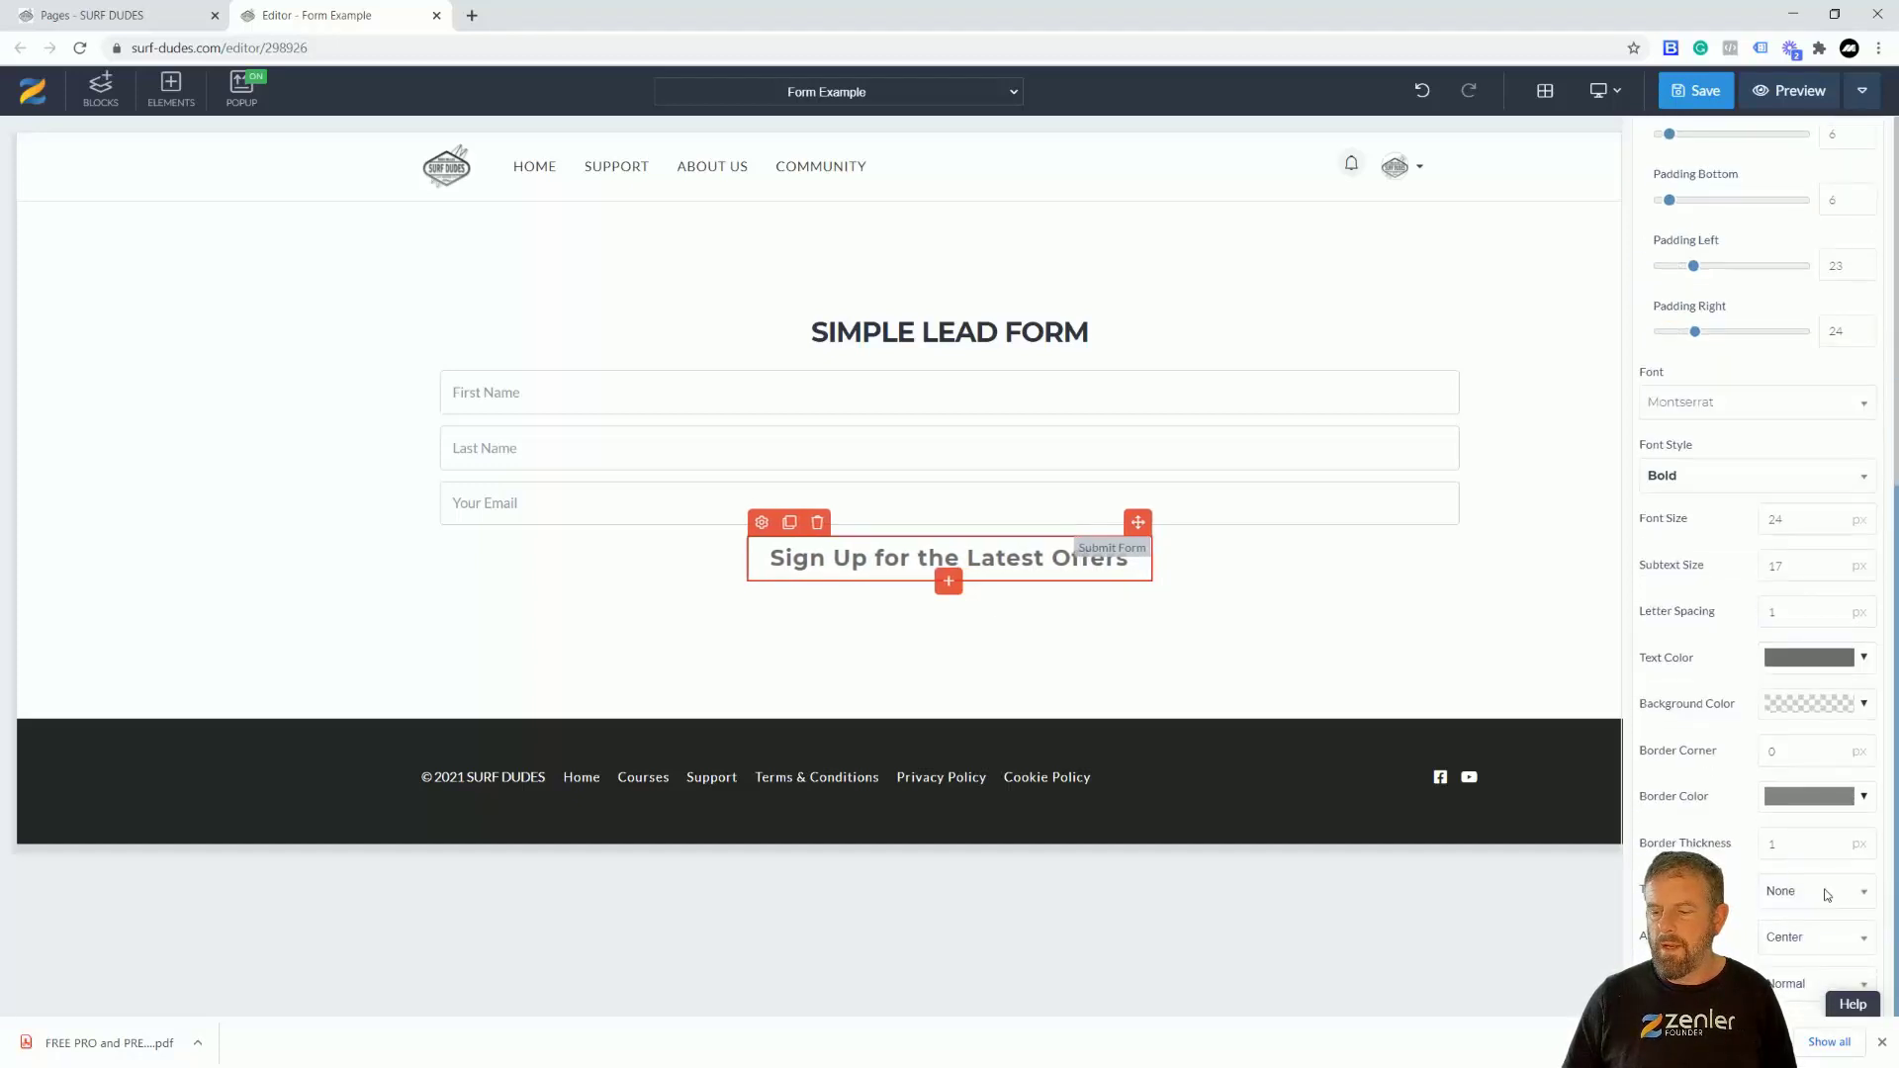
{"action": "left_click", "coordinate": [1810, 940]}
{"action": "left_click", "coordinate": [1784, 796]}
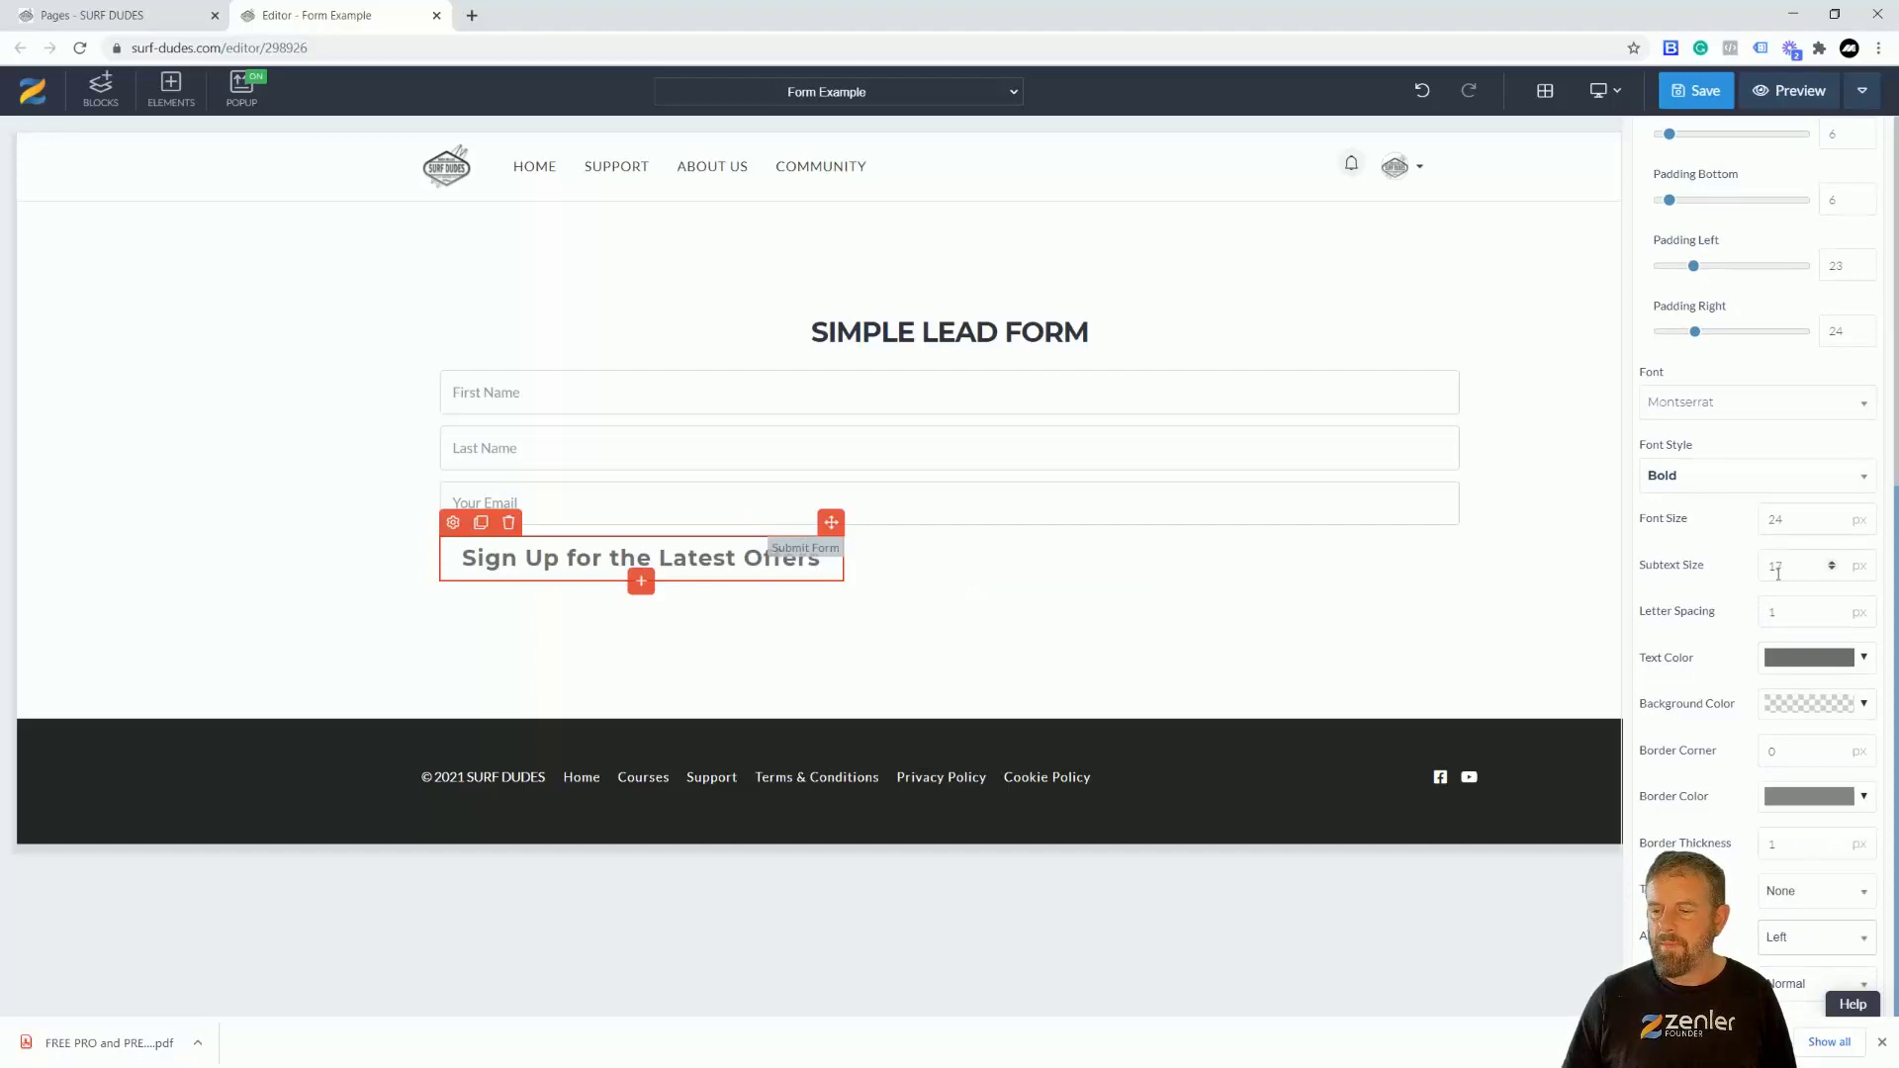
- Set the submit button's font size to 19 px and its font style to Medium
{"action": "left_click", "coordinate": [1832, 524]}
{"action": "left_click", "coordinate": [1832, 524]}
{"action": "left_click", "coordinate": [1832, 525]}
{"action": "left_click", "coordinate": [1831, 525]}
{"action": "left_click", "coordinate": [1832, 524]}
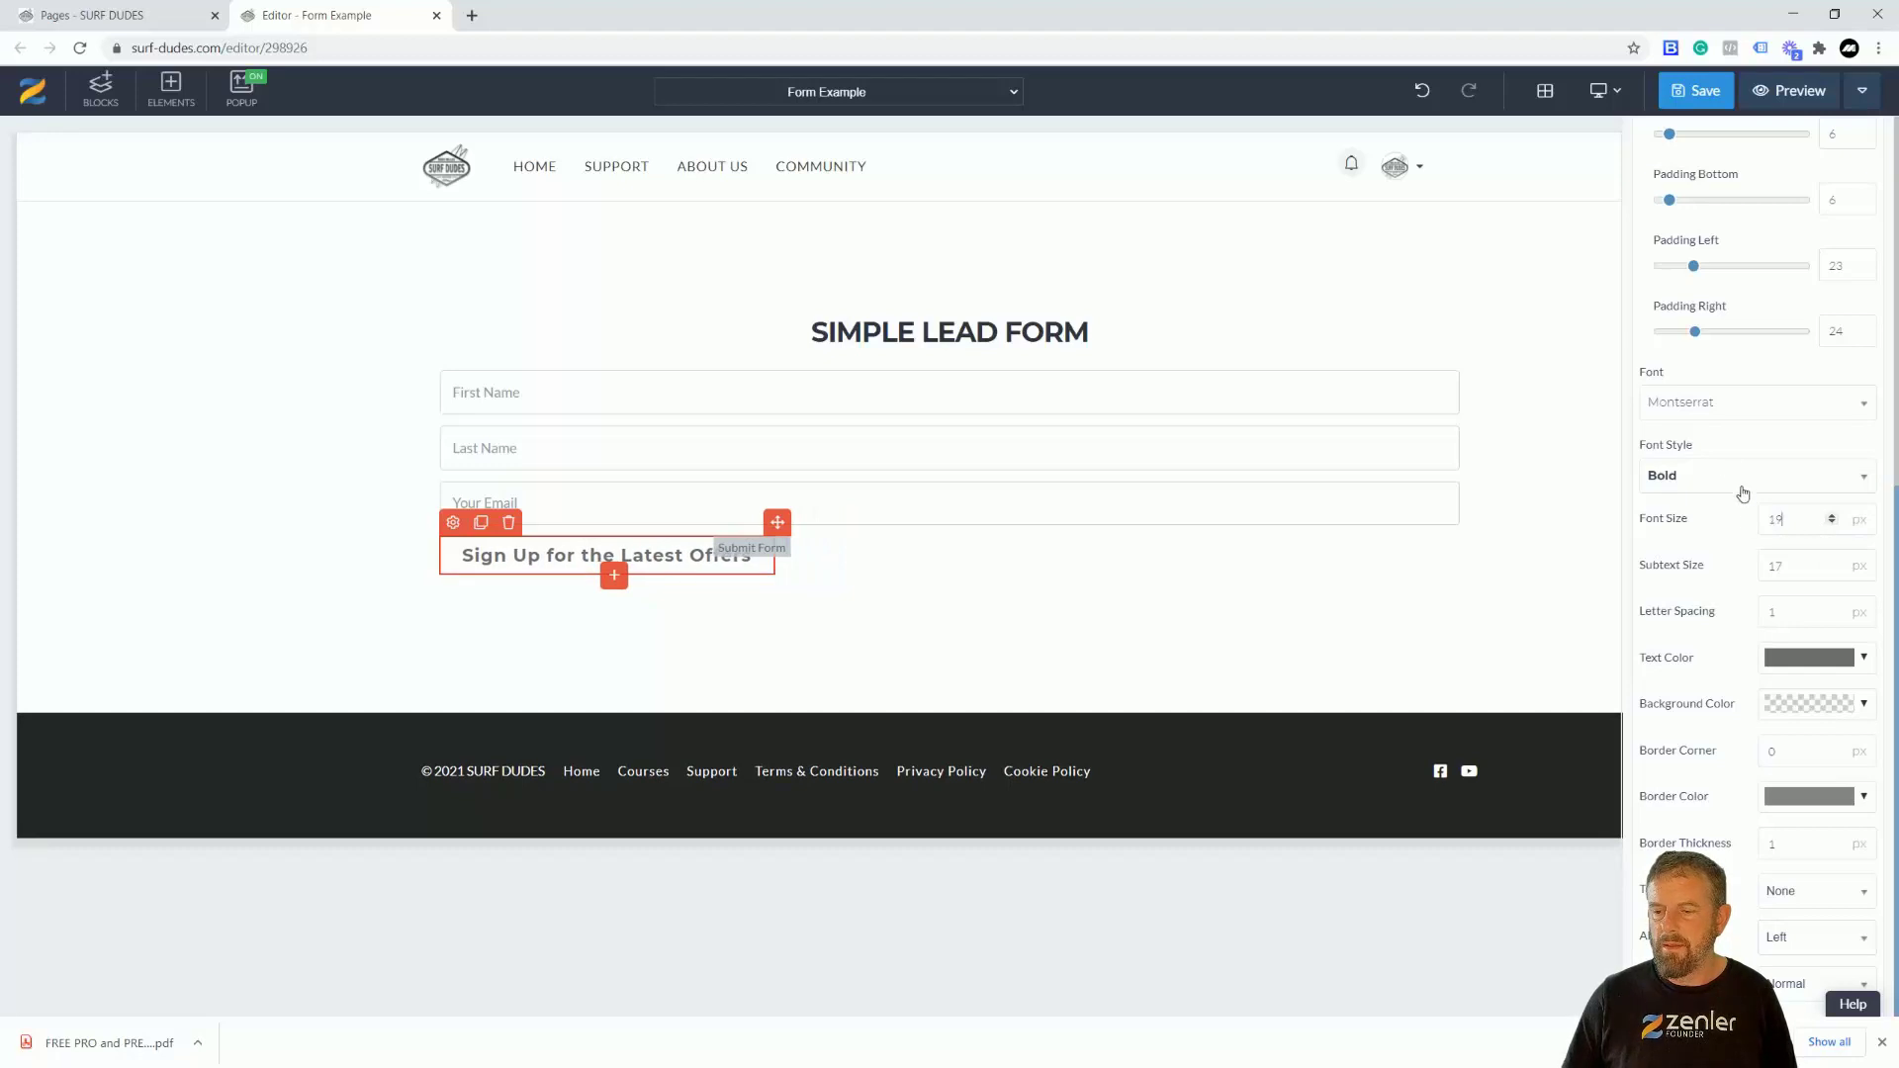
{"action": "left_click", "coordinate": [1697, 490]}
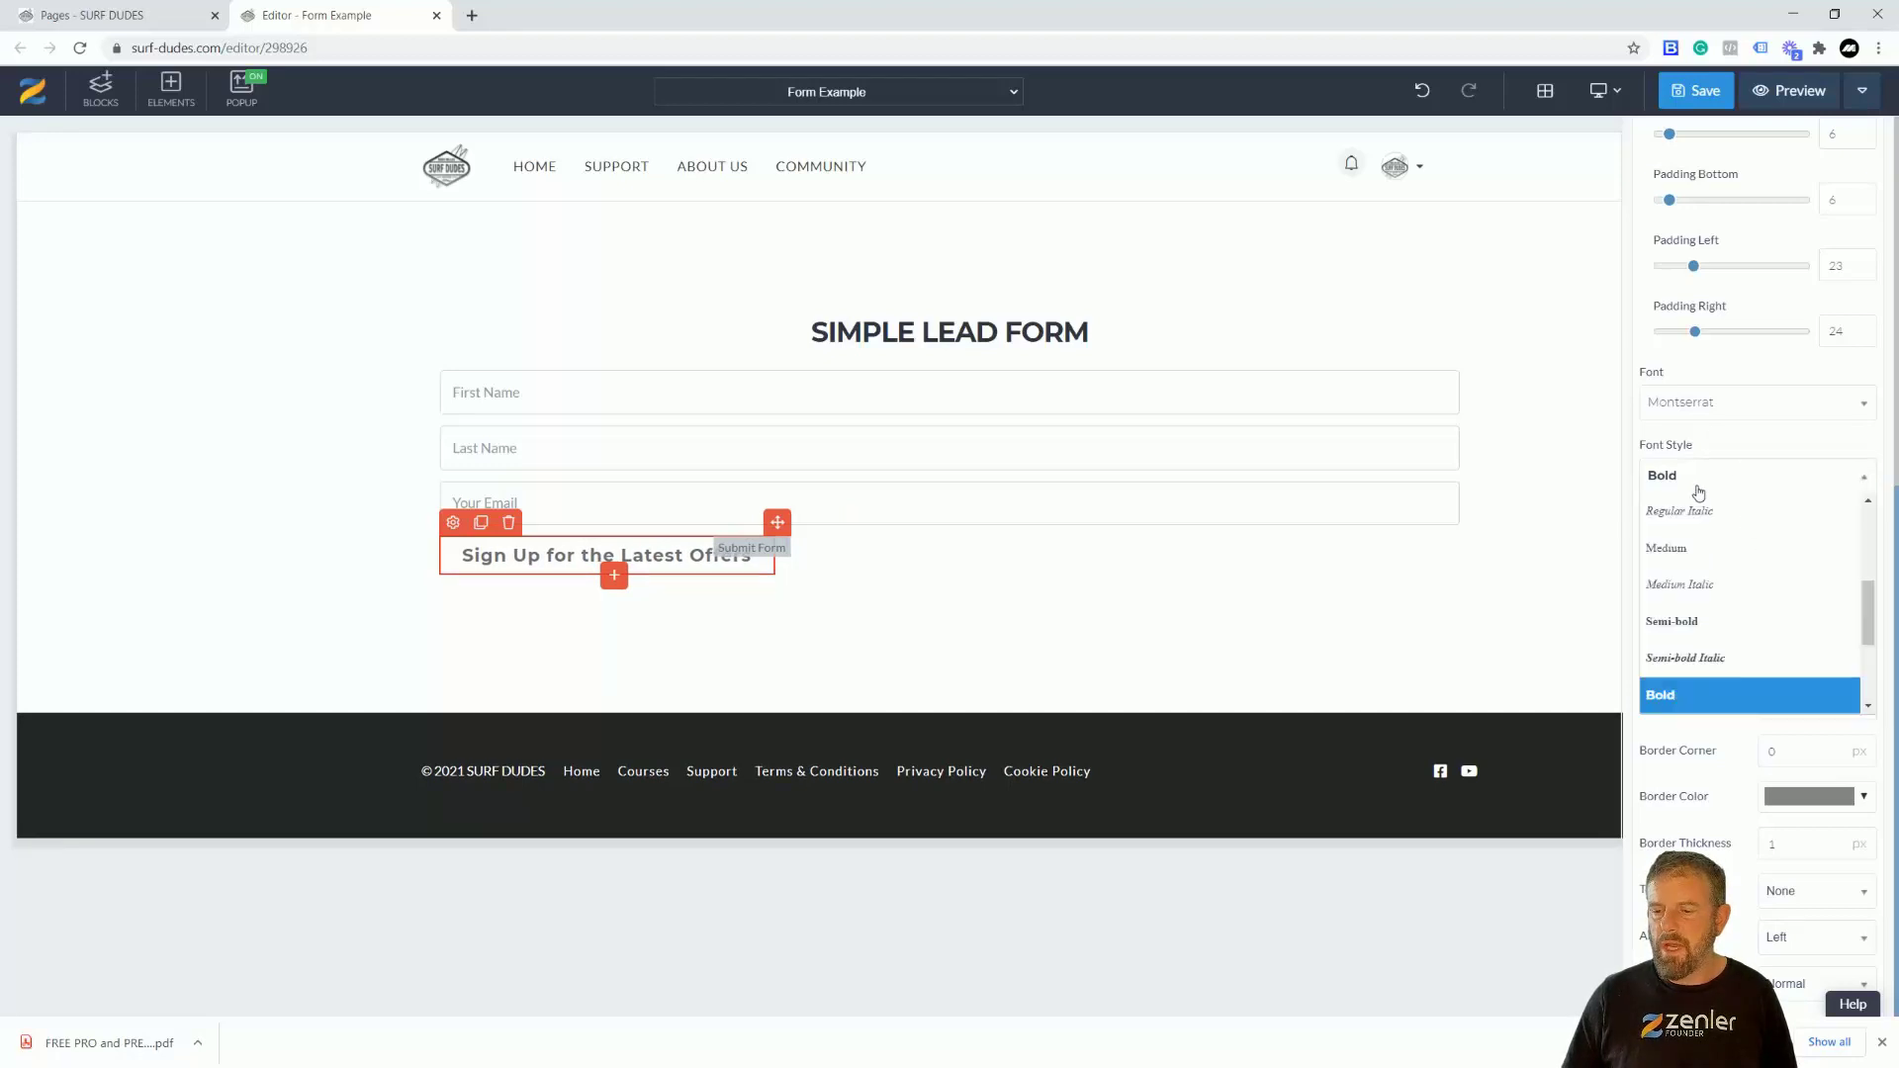
{"action": "left_click", "coordinate": [1700, 553]}
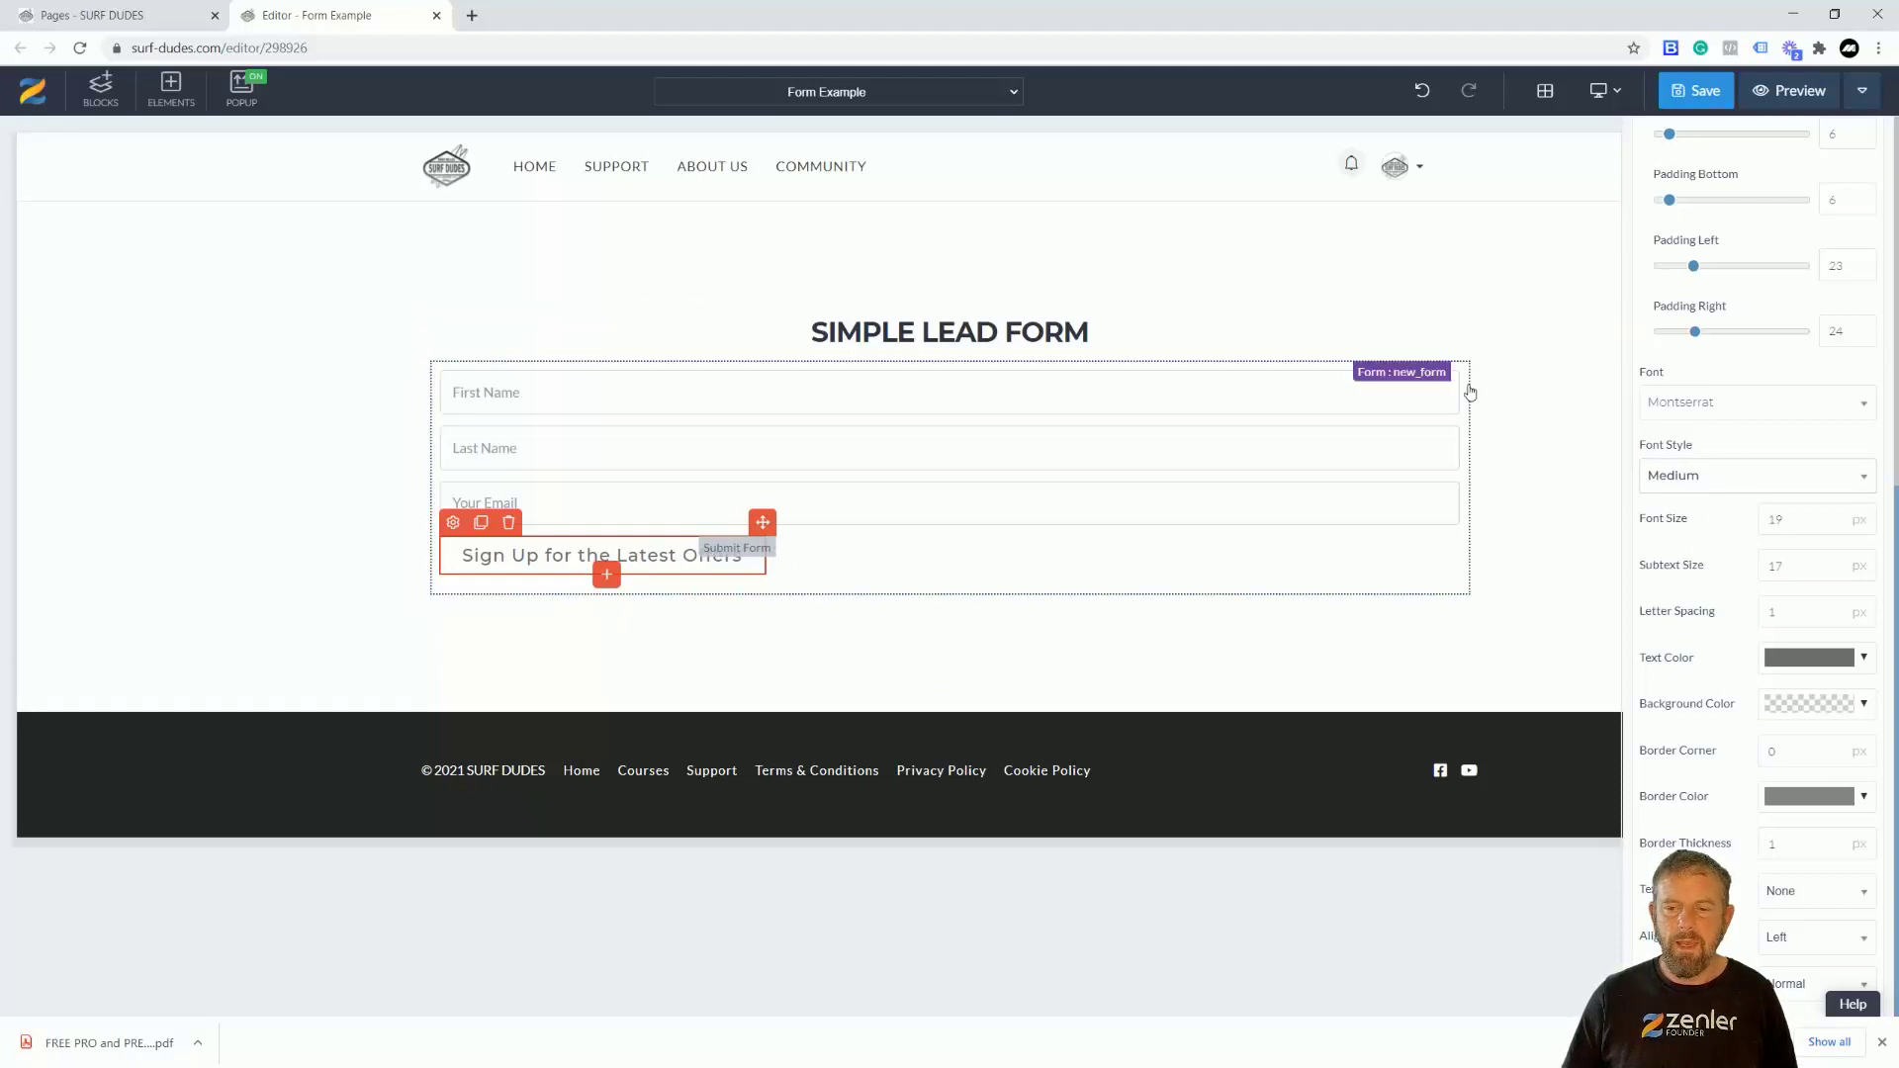
- Review the actions available for the submit button, leaving Submit Form selected
{"action": "scroll", "coordinate": [1738, 368], "scroll_direction": "up", "scroll_amount": 5}
{"action": "scroll", "coordinate": [1737, 368], "scroll_direction": "up", "scroll_amount": 3}
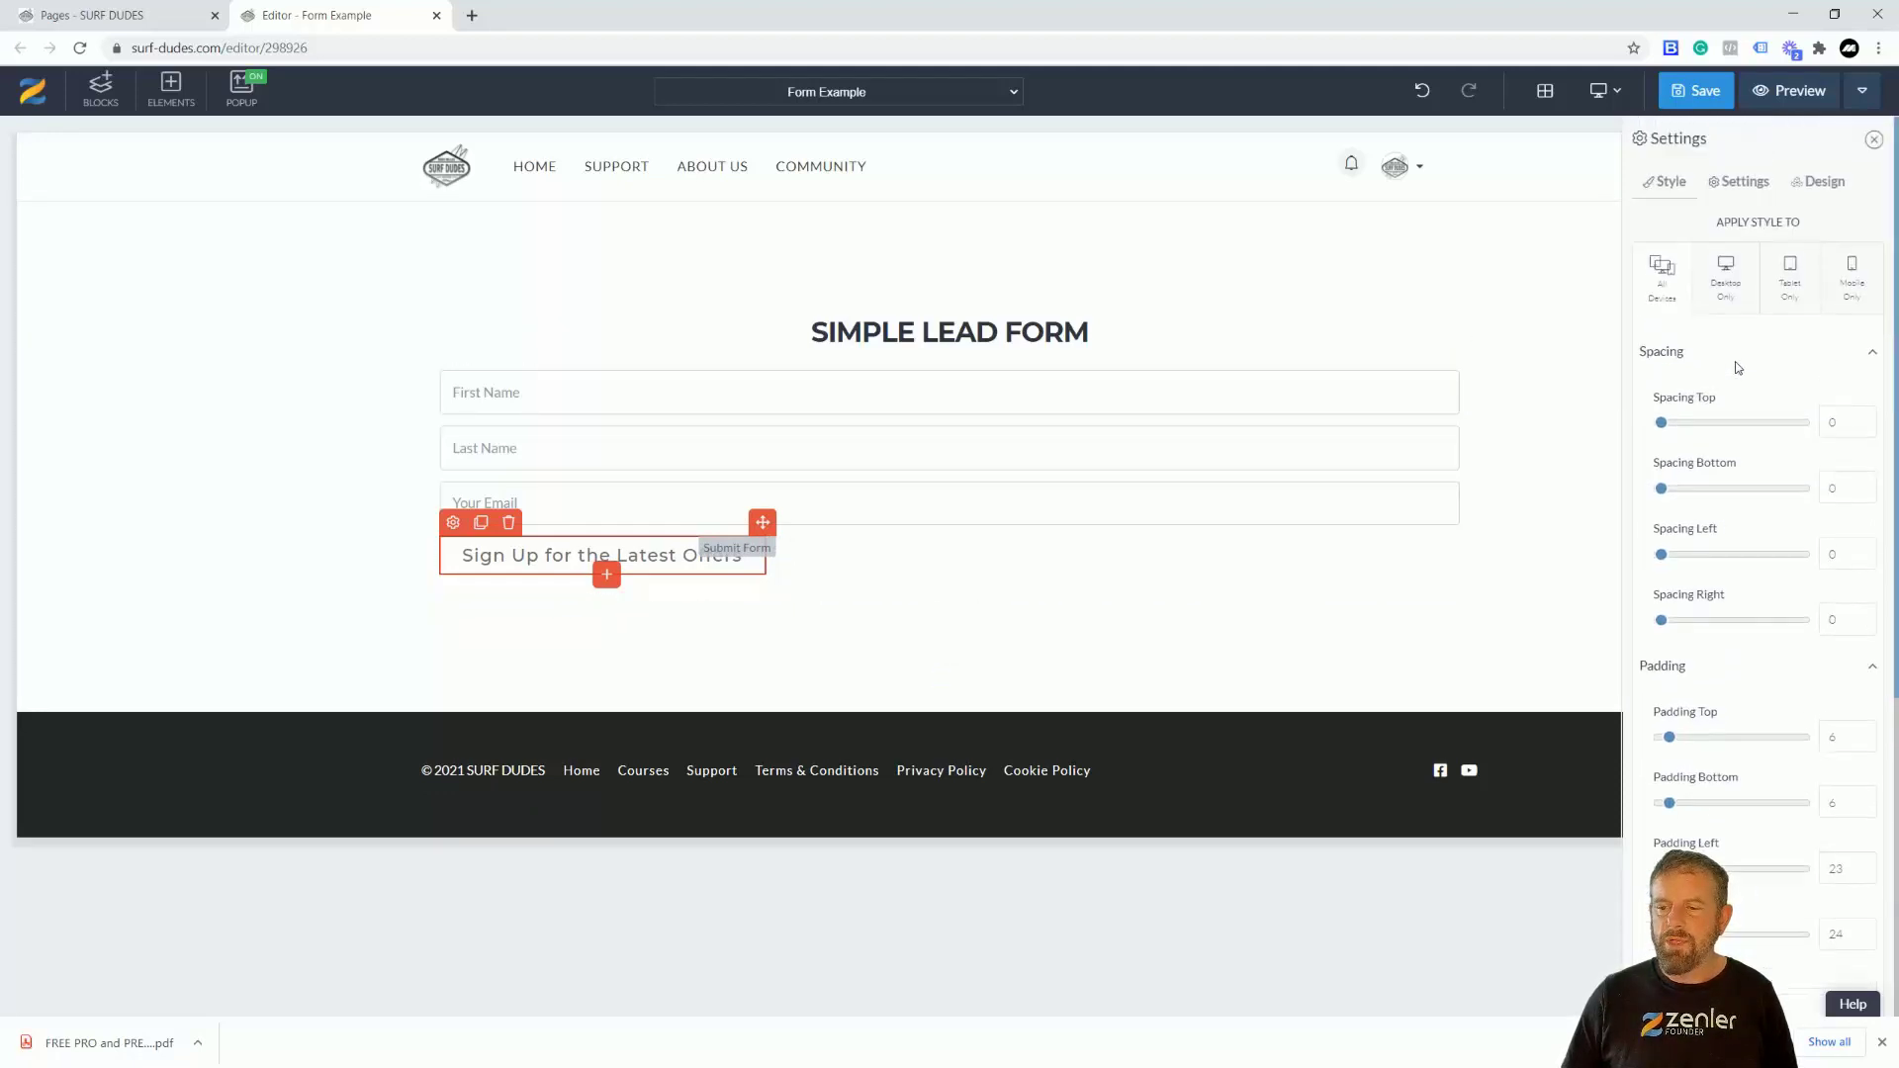
{"action": "left_click", "coordinate": [1733, 185]}
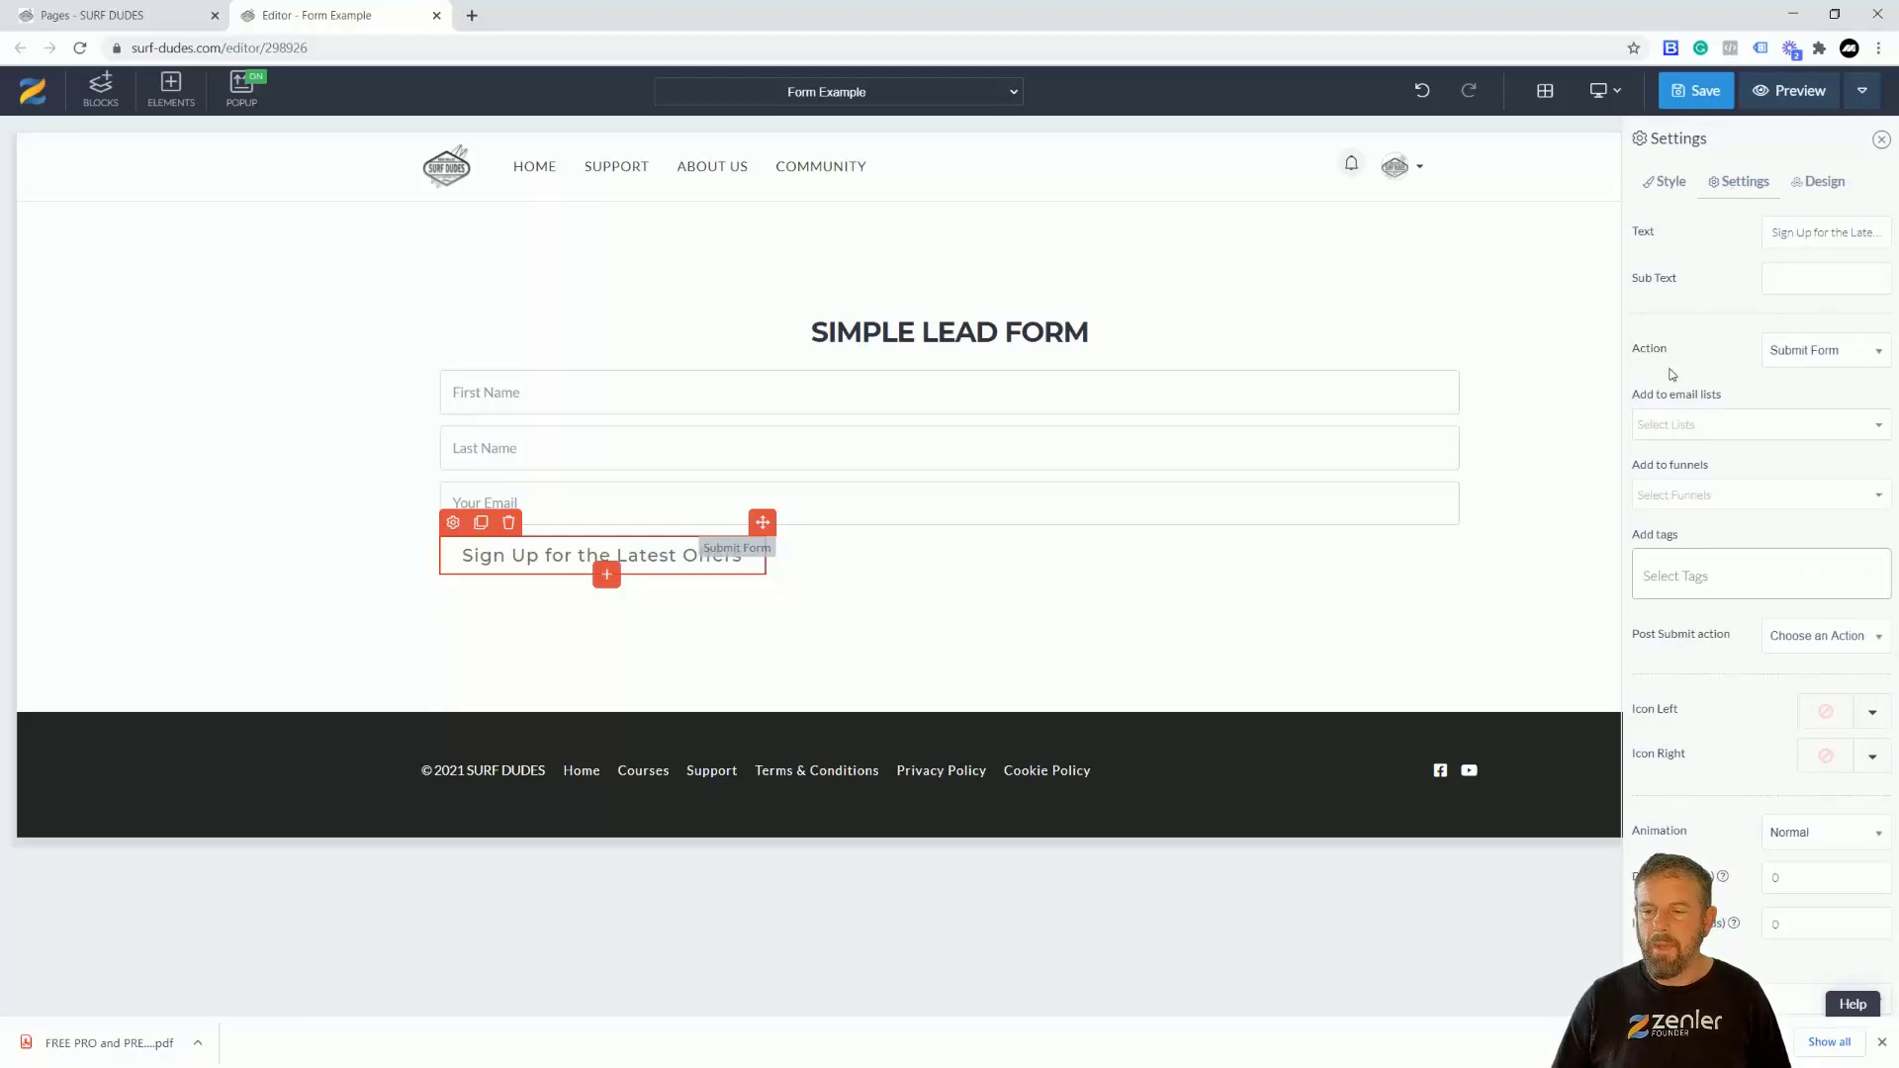
{"action": "left_click", "coordinate": [1842, 360]}
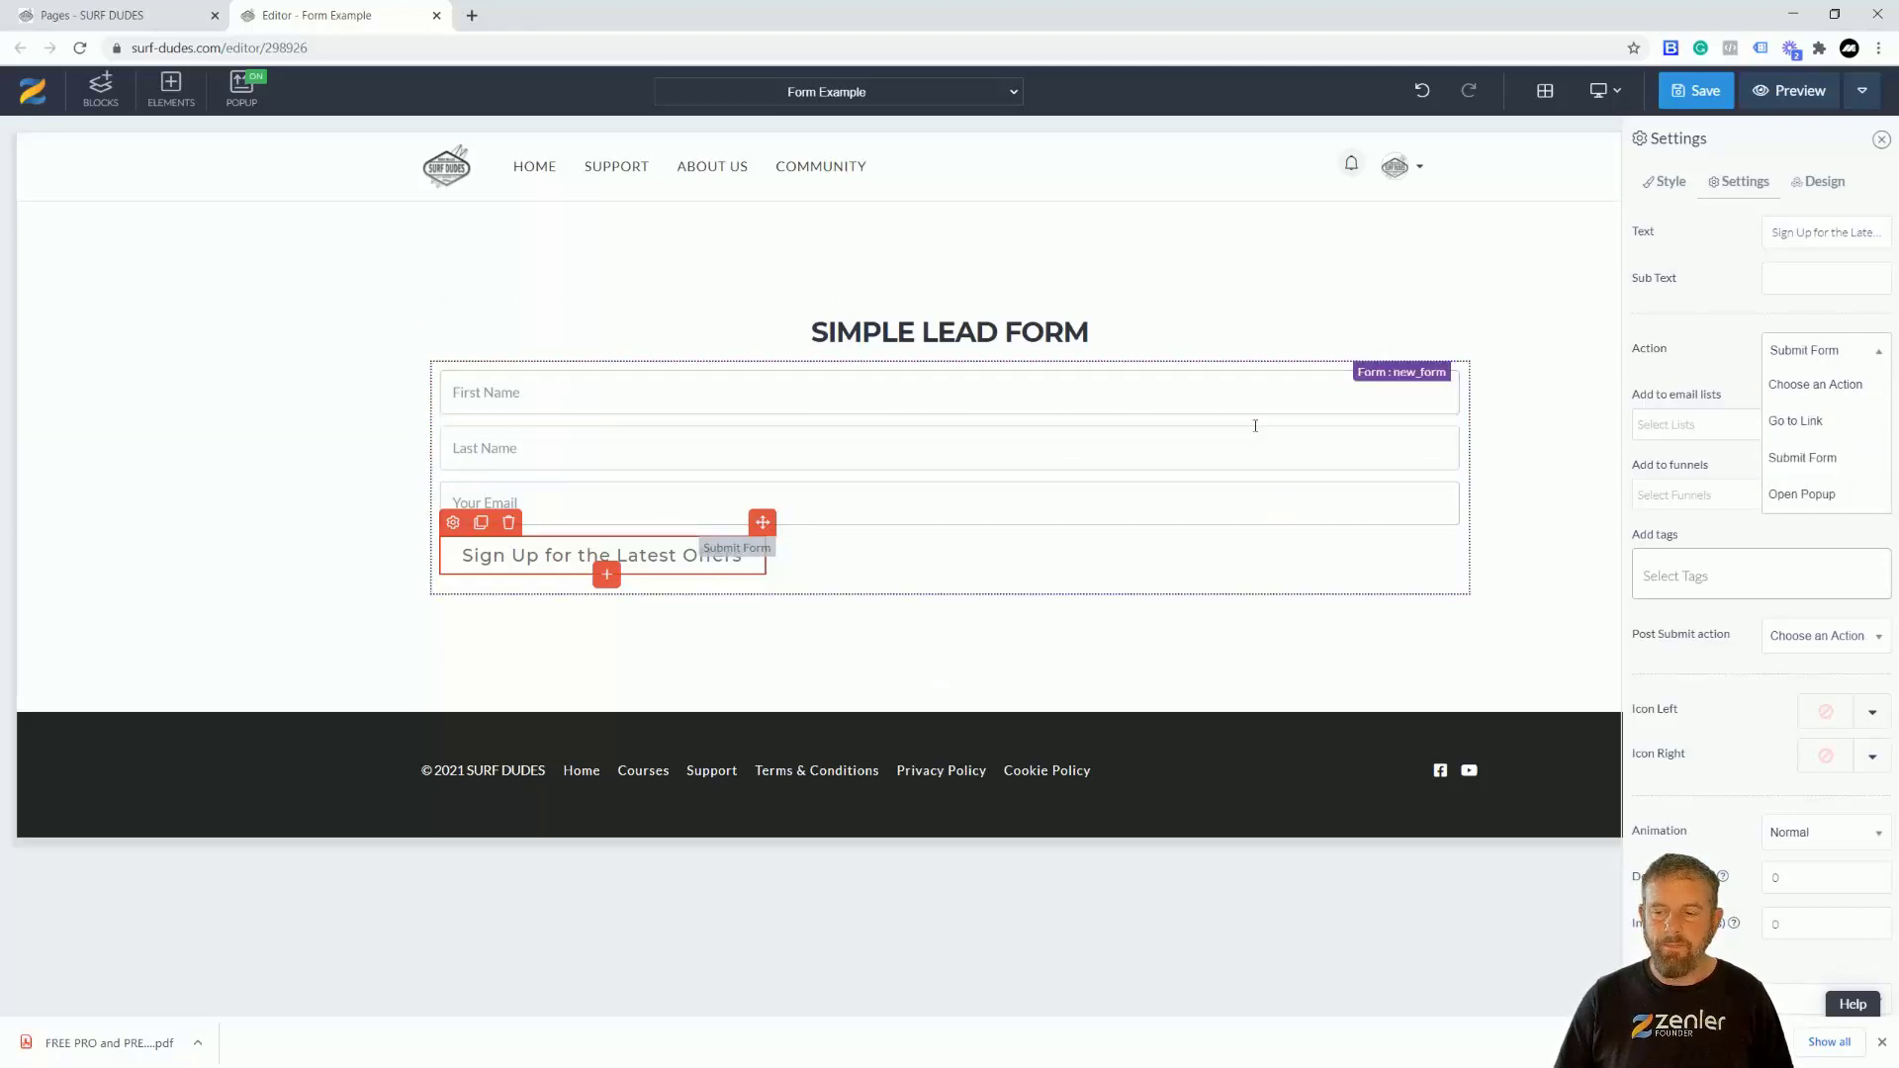
{"action": "left_click", "coordinate": [1806, 354]}
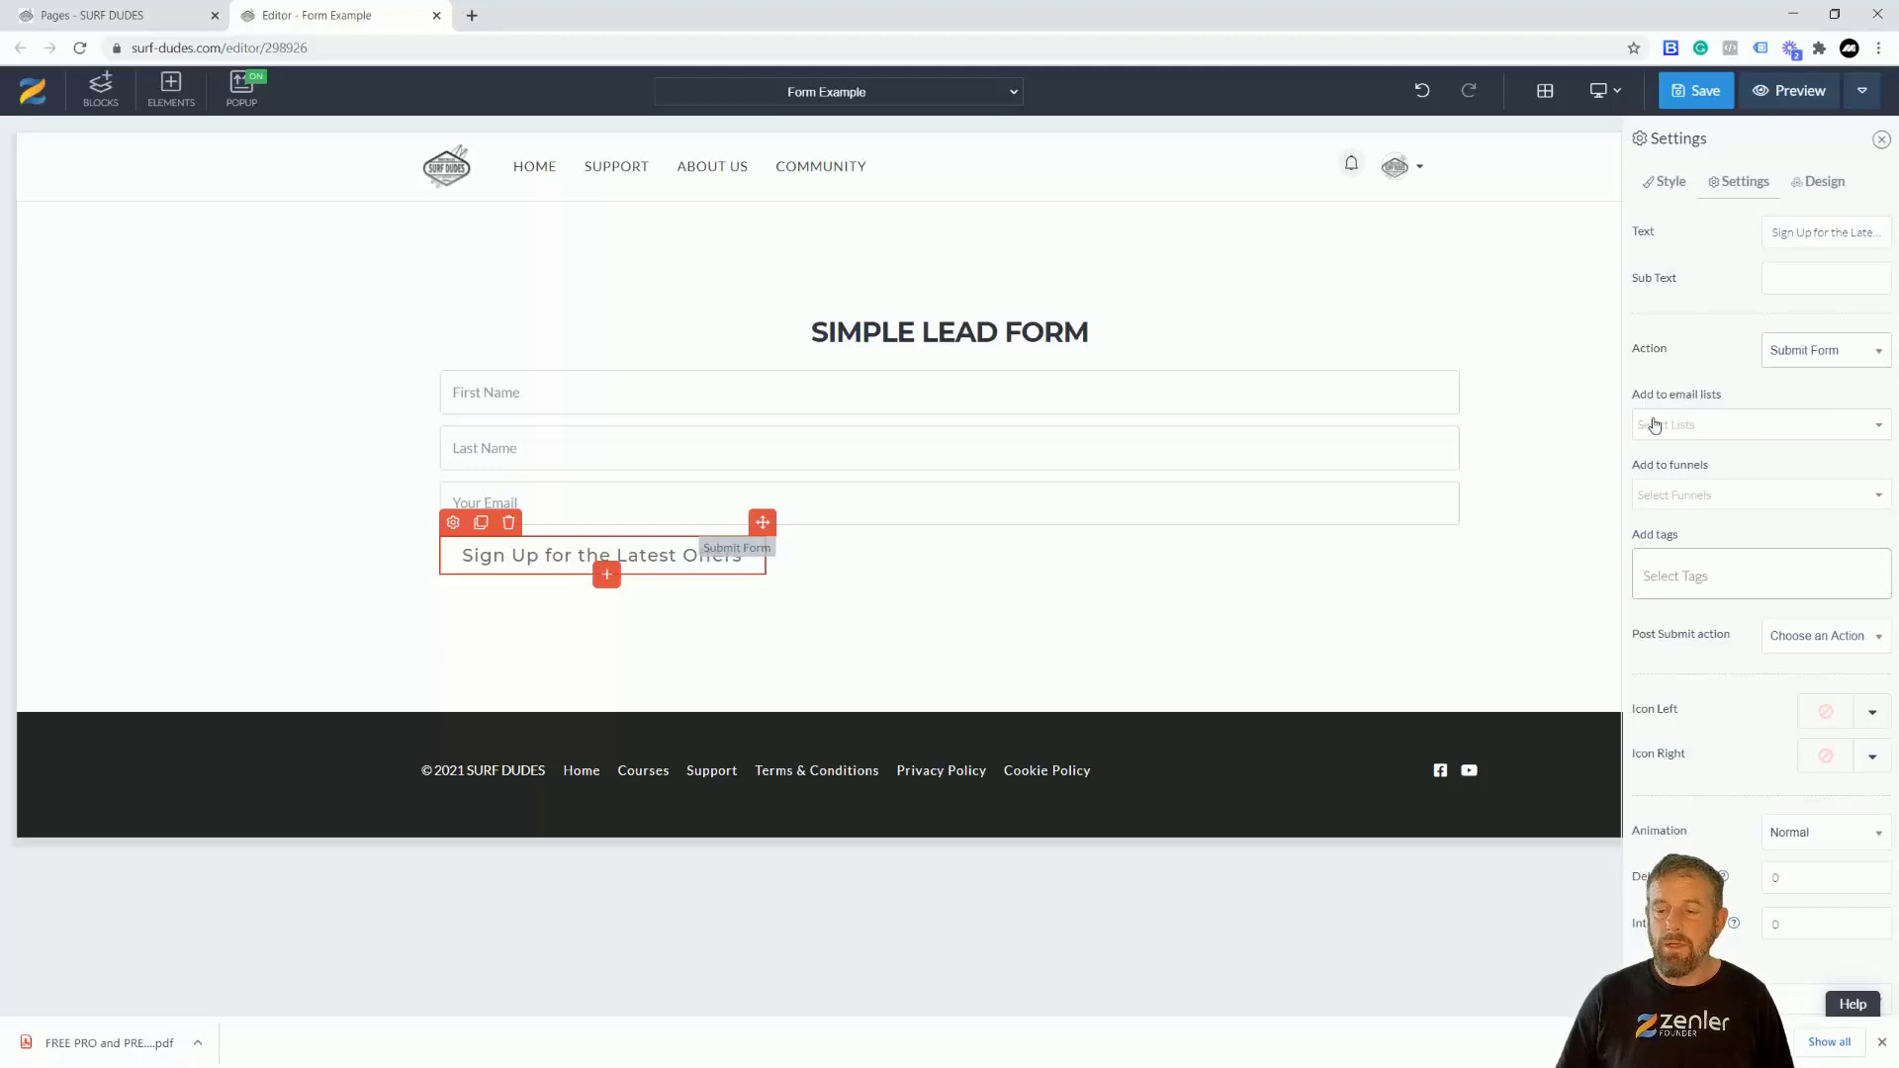
- Check which email lists the button can add leads to and where they are managed under Email Broadcasts
{"action": "left_click", "coordinate": [1693, 427]}
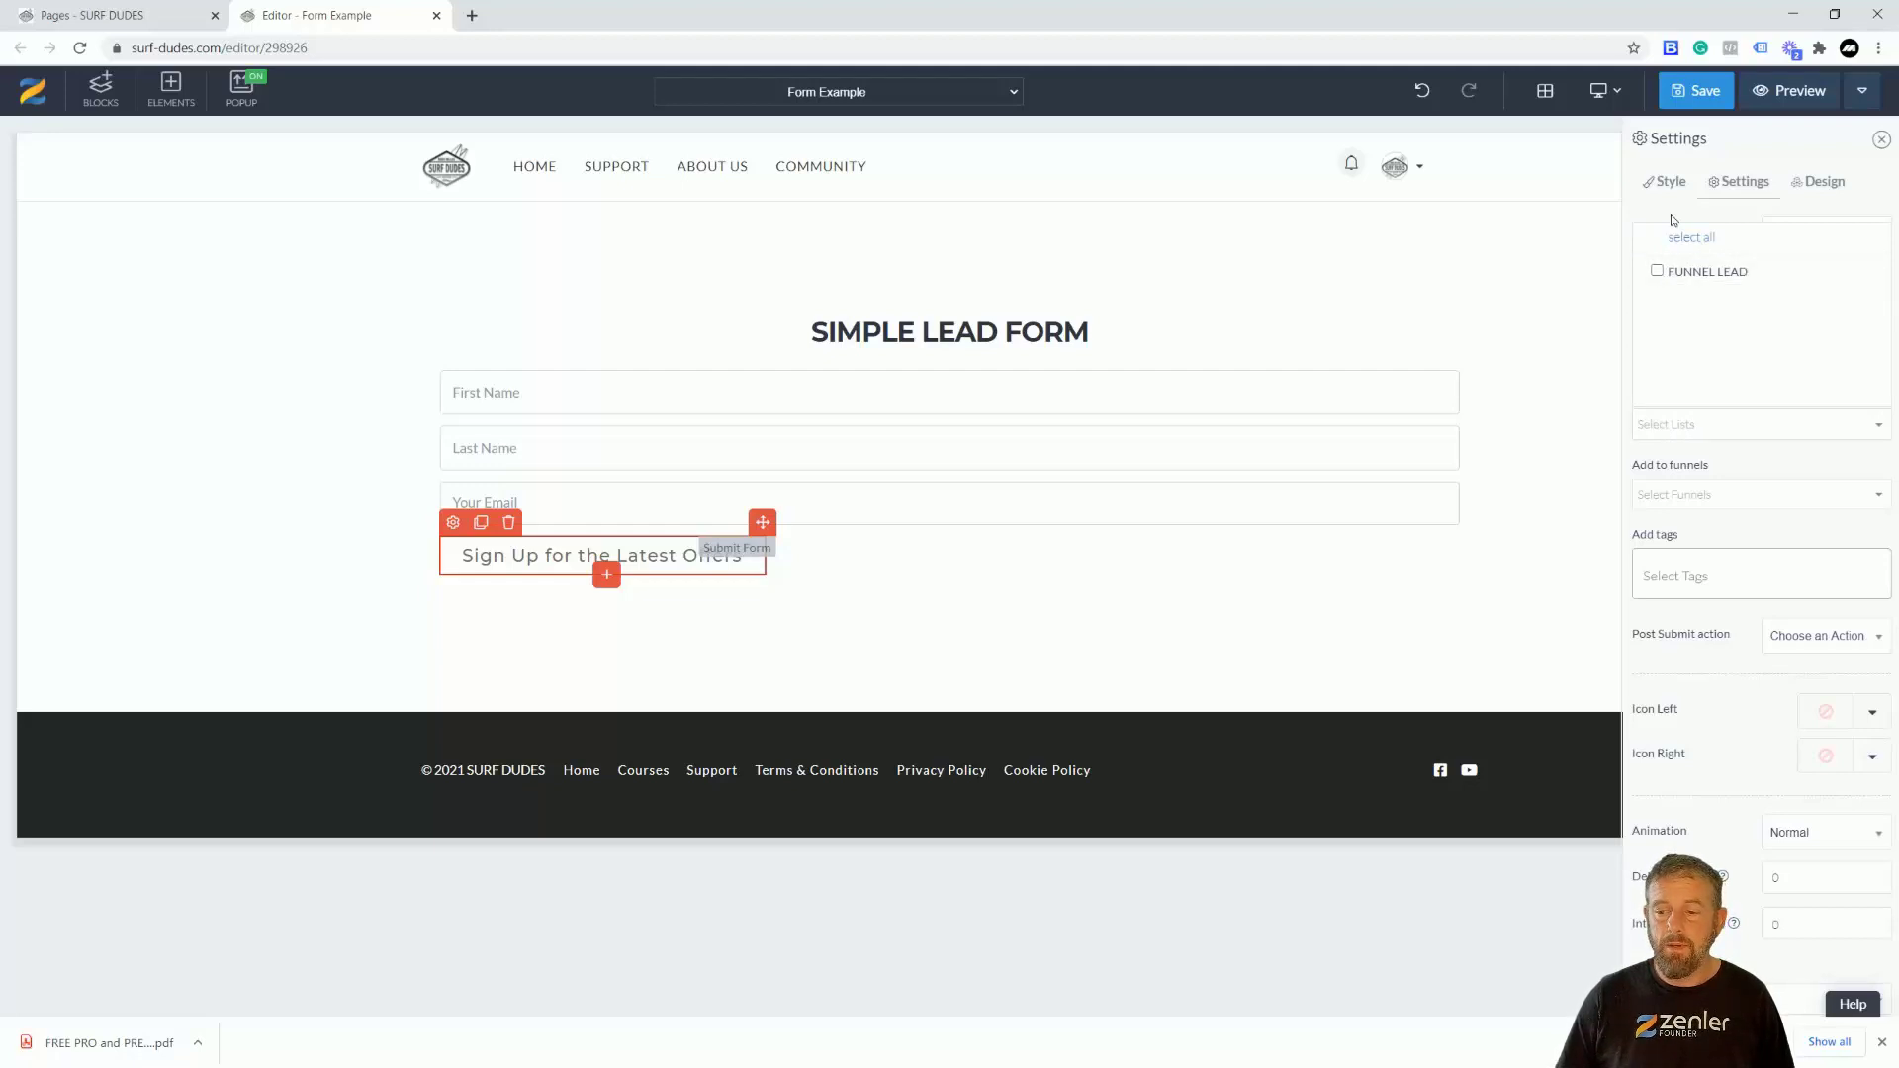
{"action": "left_click", "coordinate": [143, 17]}
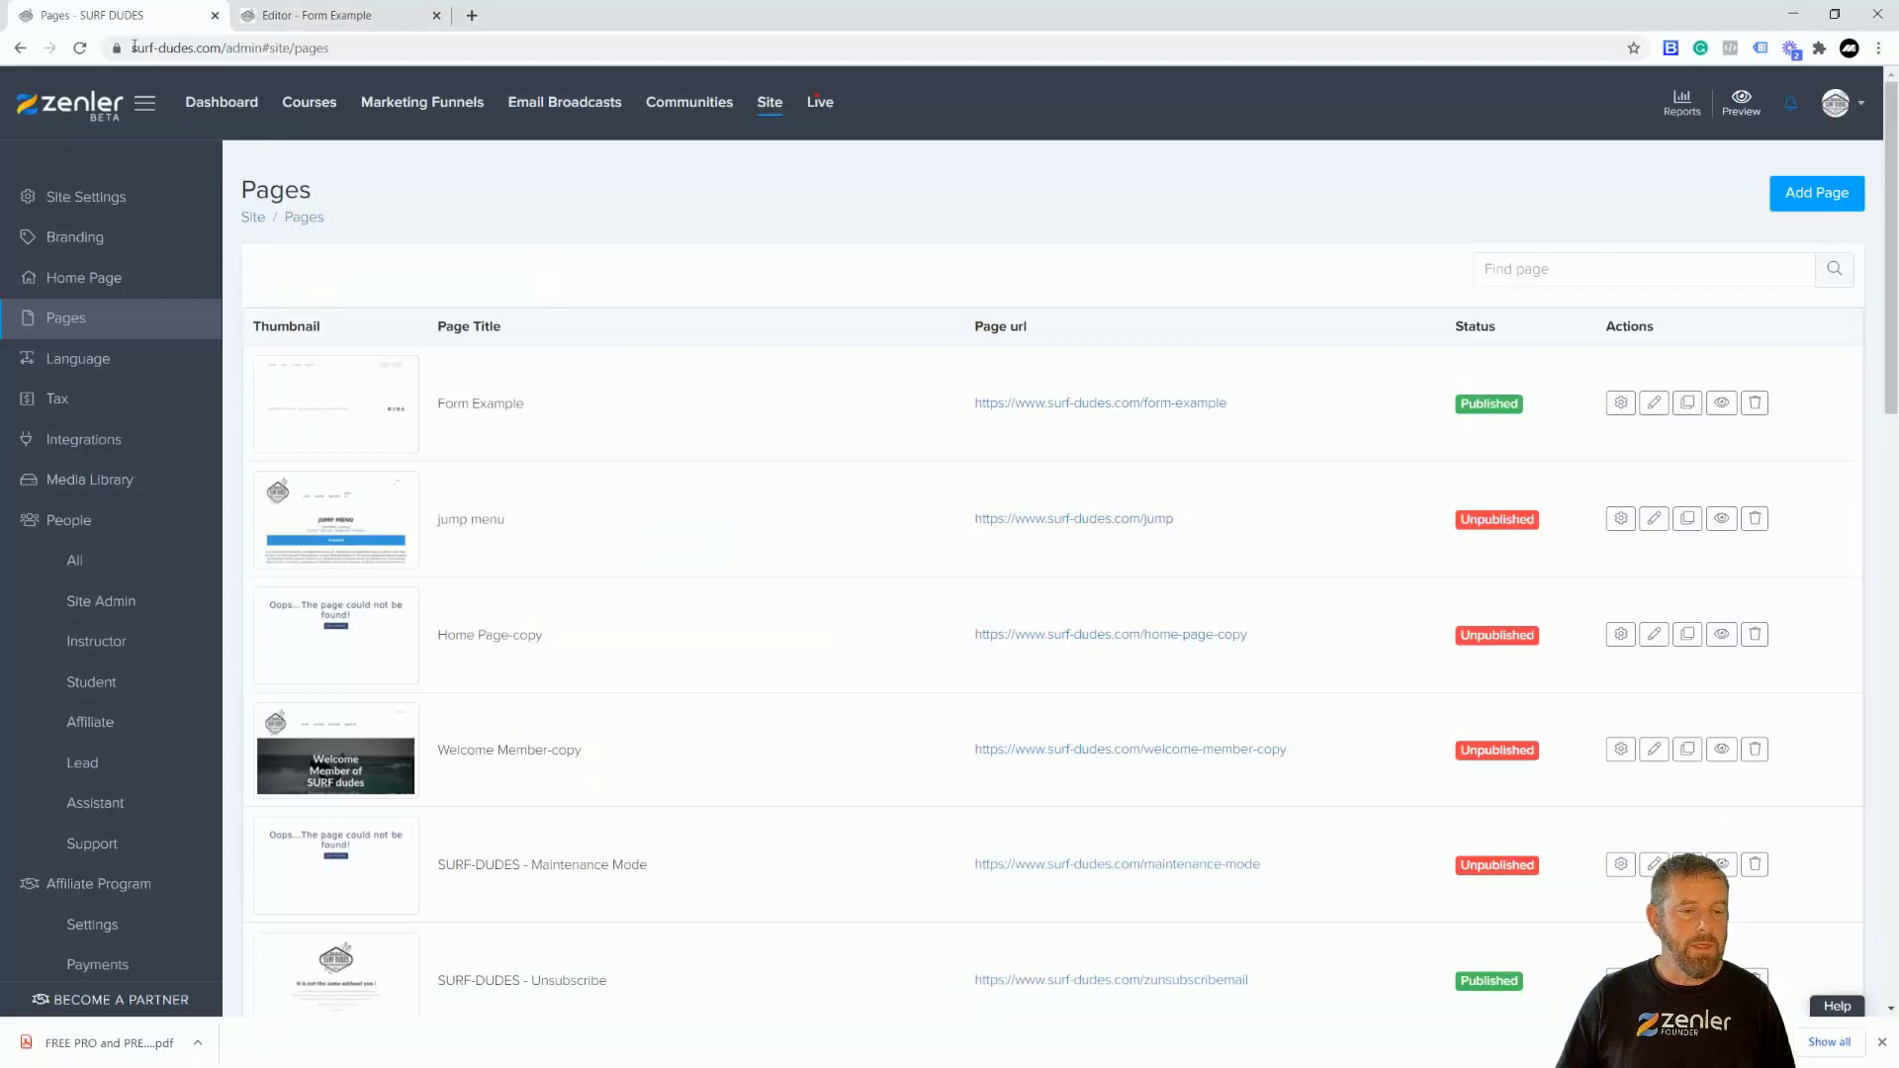
{"action": "left_click", "coordinate": [562, 102]}
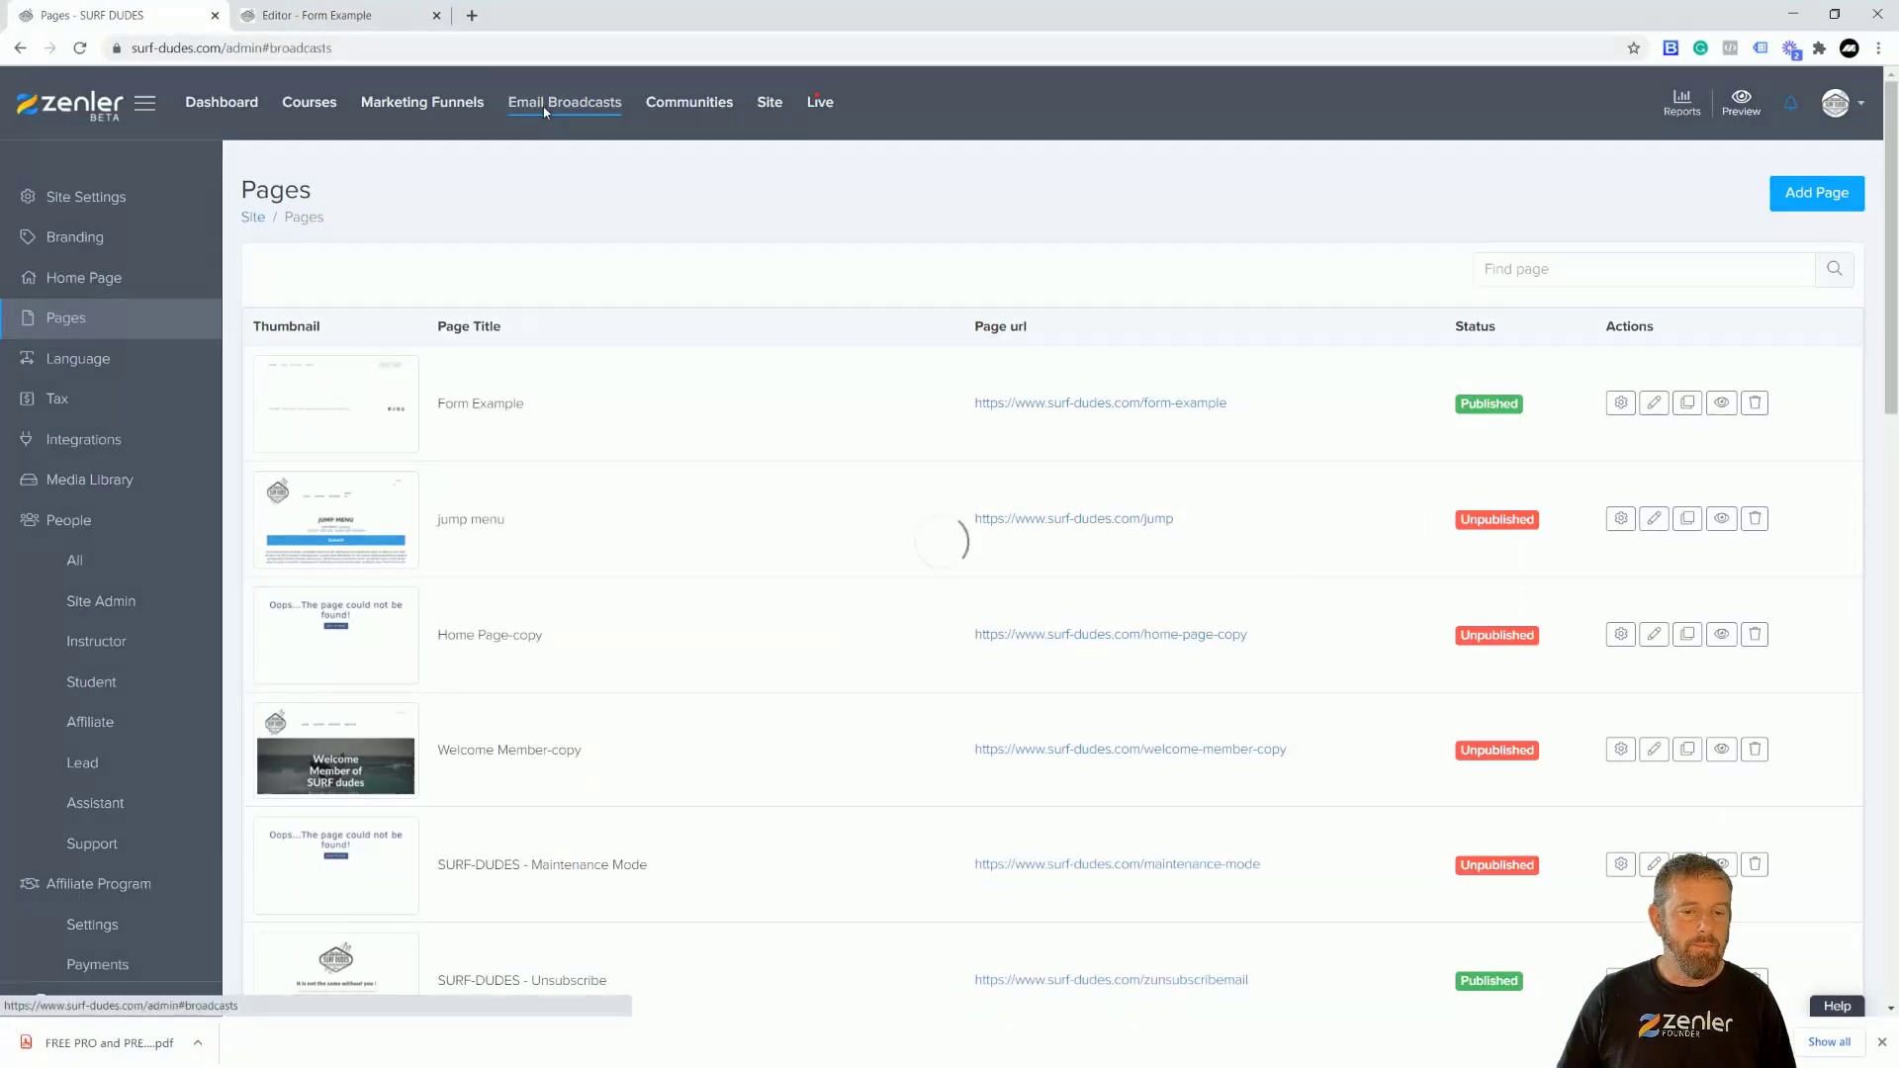
{"action": "left_click", "coordinate": [106, 239]}
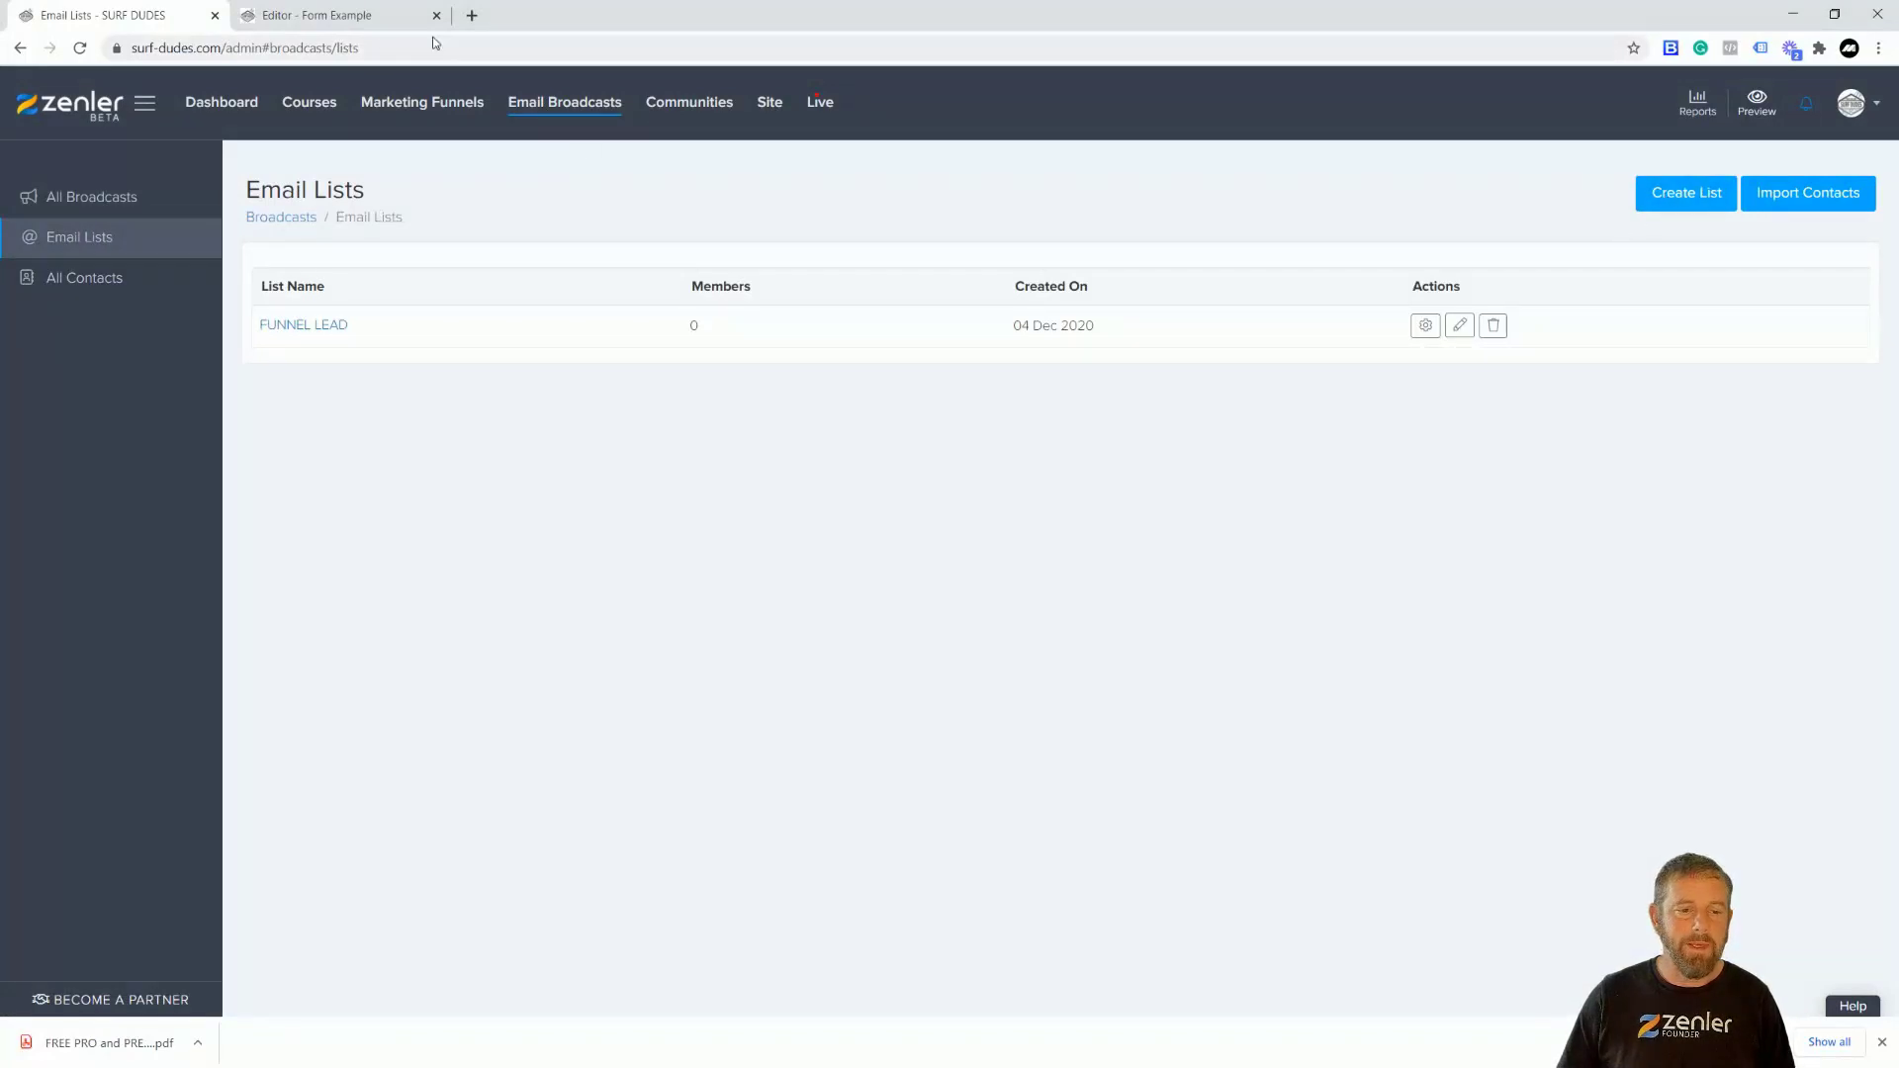
{"action": "left_click", "coordinate": [374, 21]}
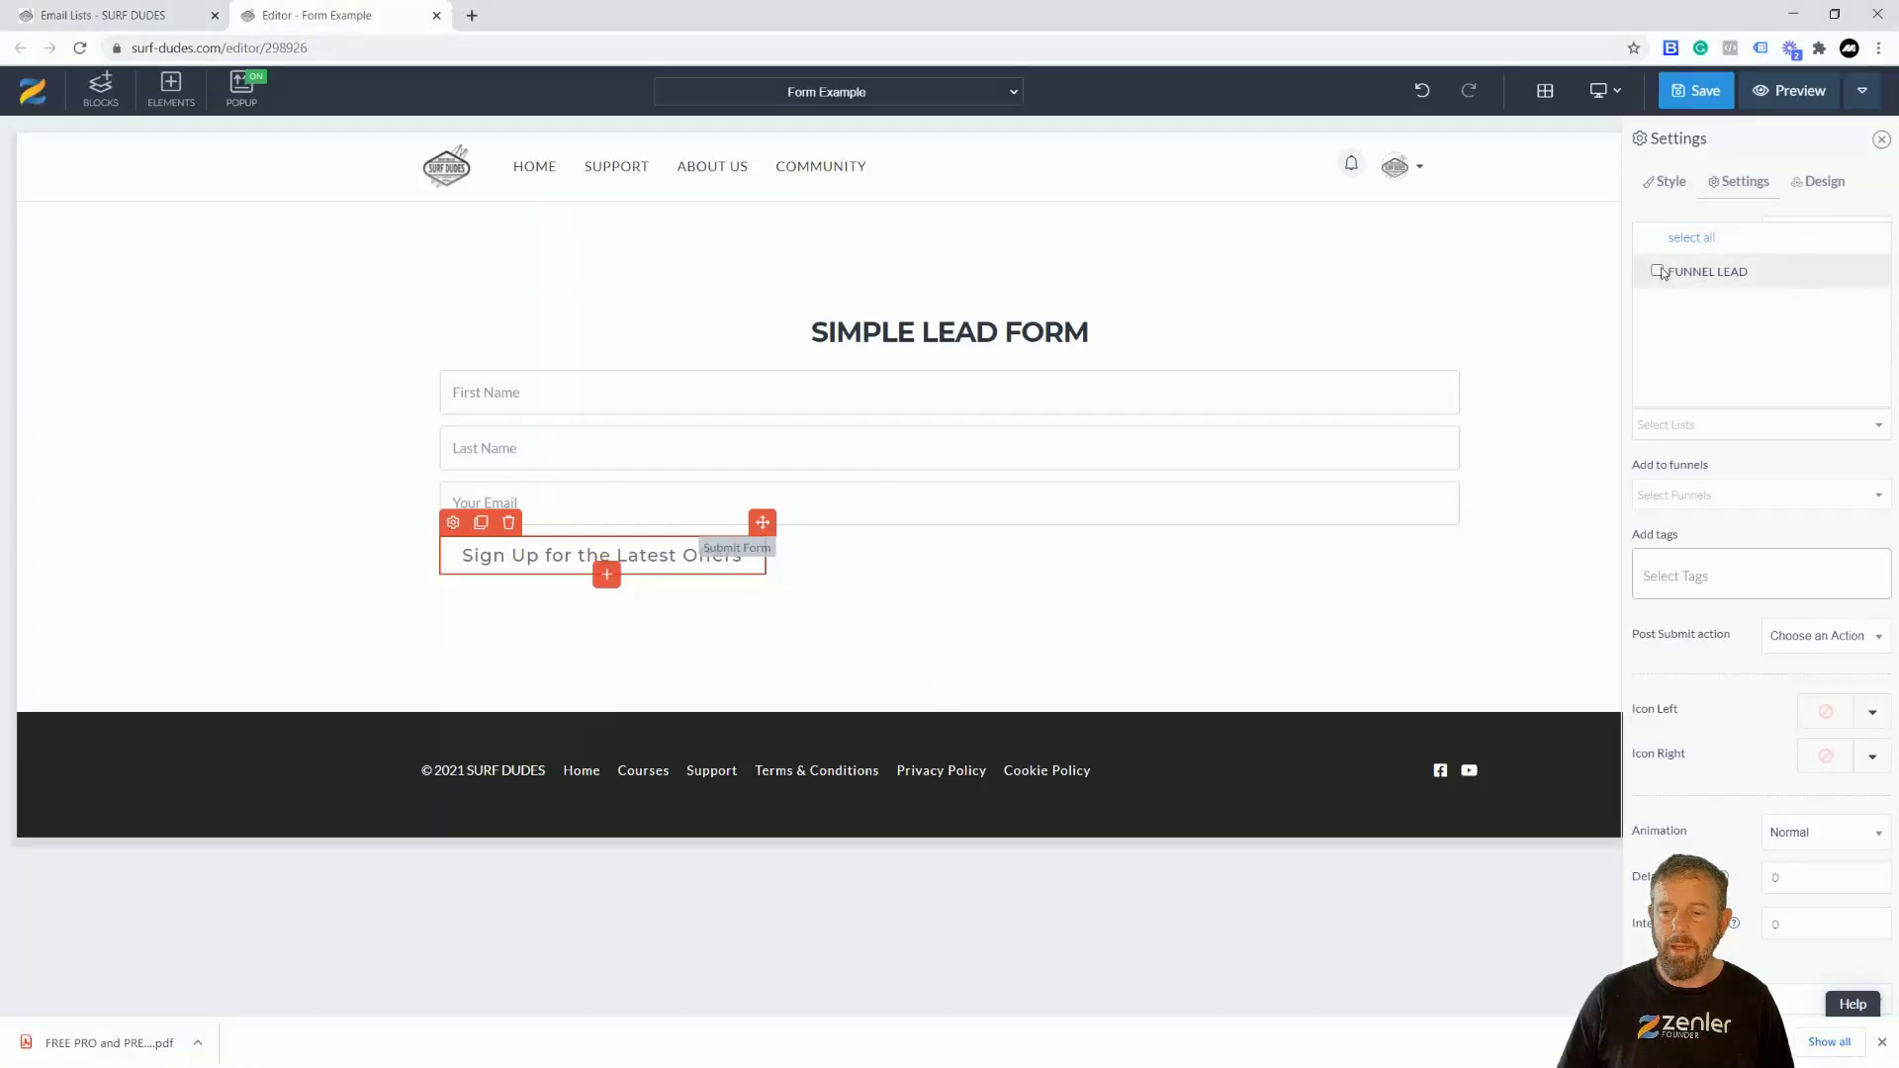
{"action": "left_click", "coordinate": [1660, 220]}
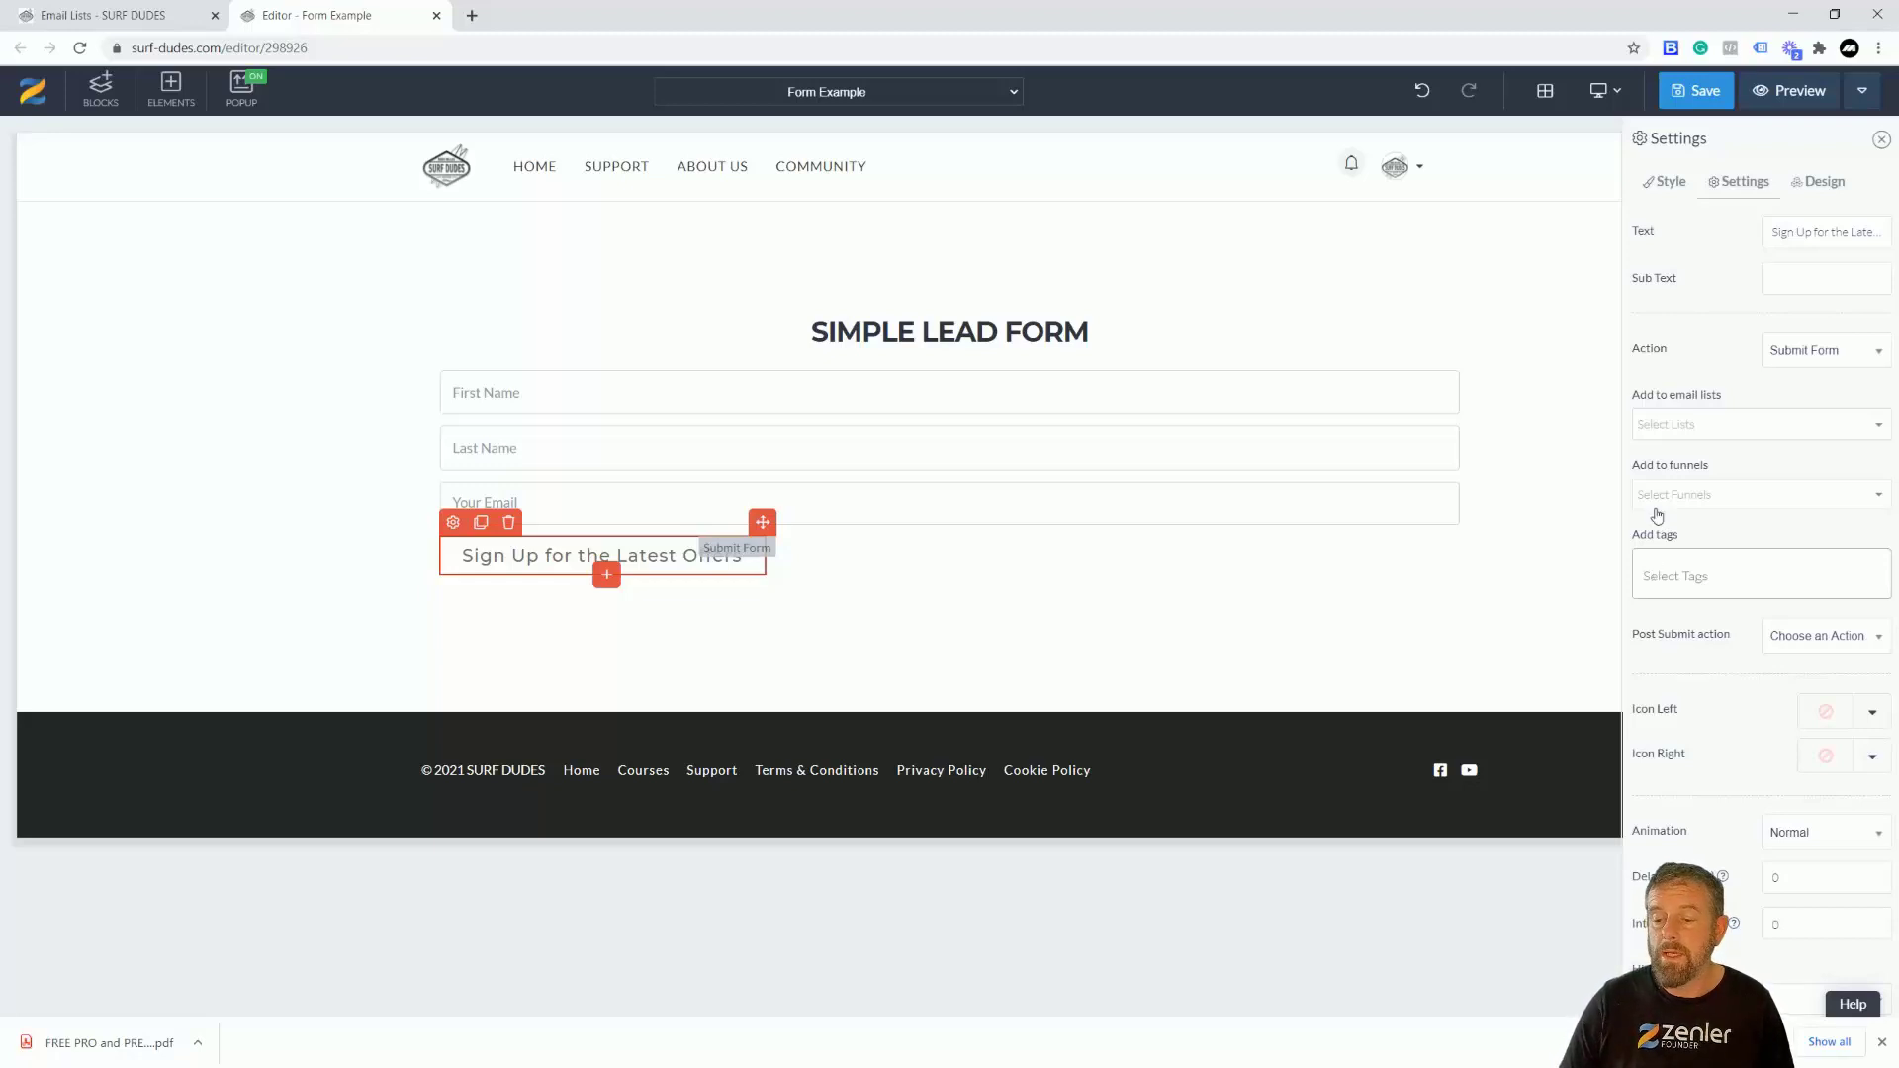
- Add the tag SIMPLE LEAD FORM to the submit button's form submissions
{"action": "left_click", "coordinate": [1663, 566]}
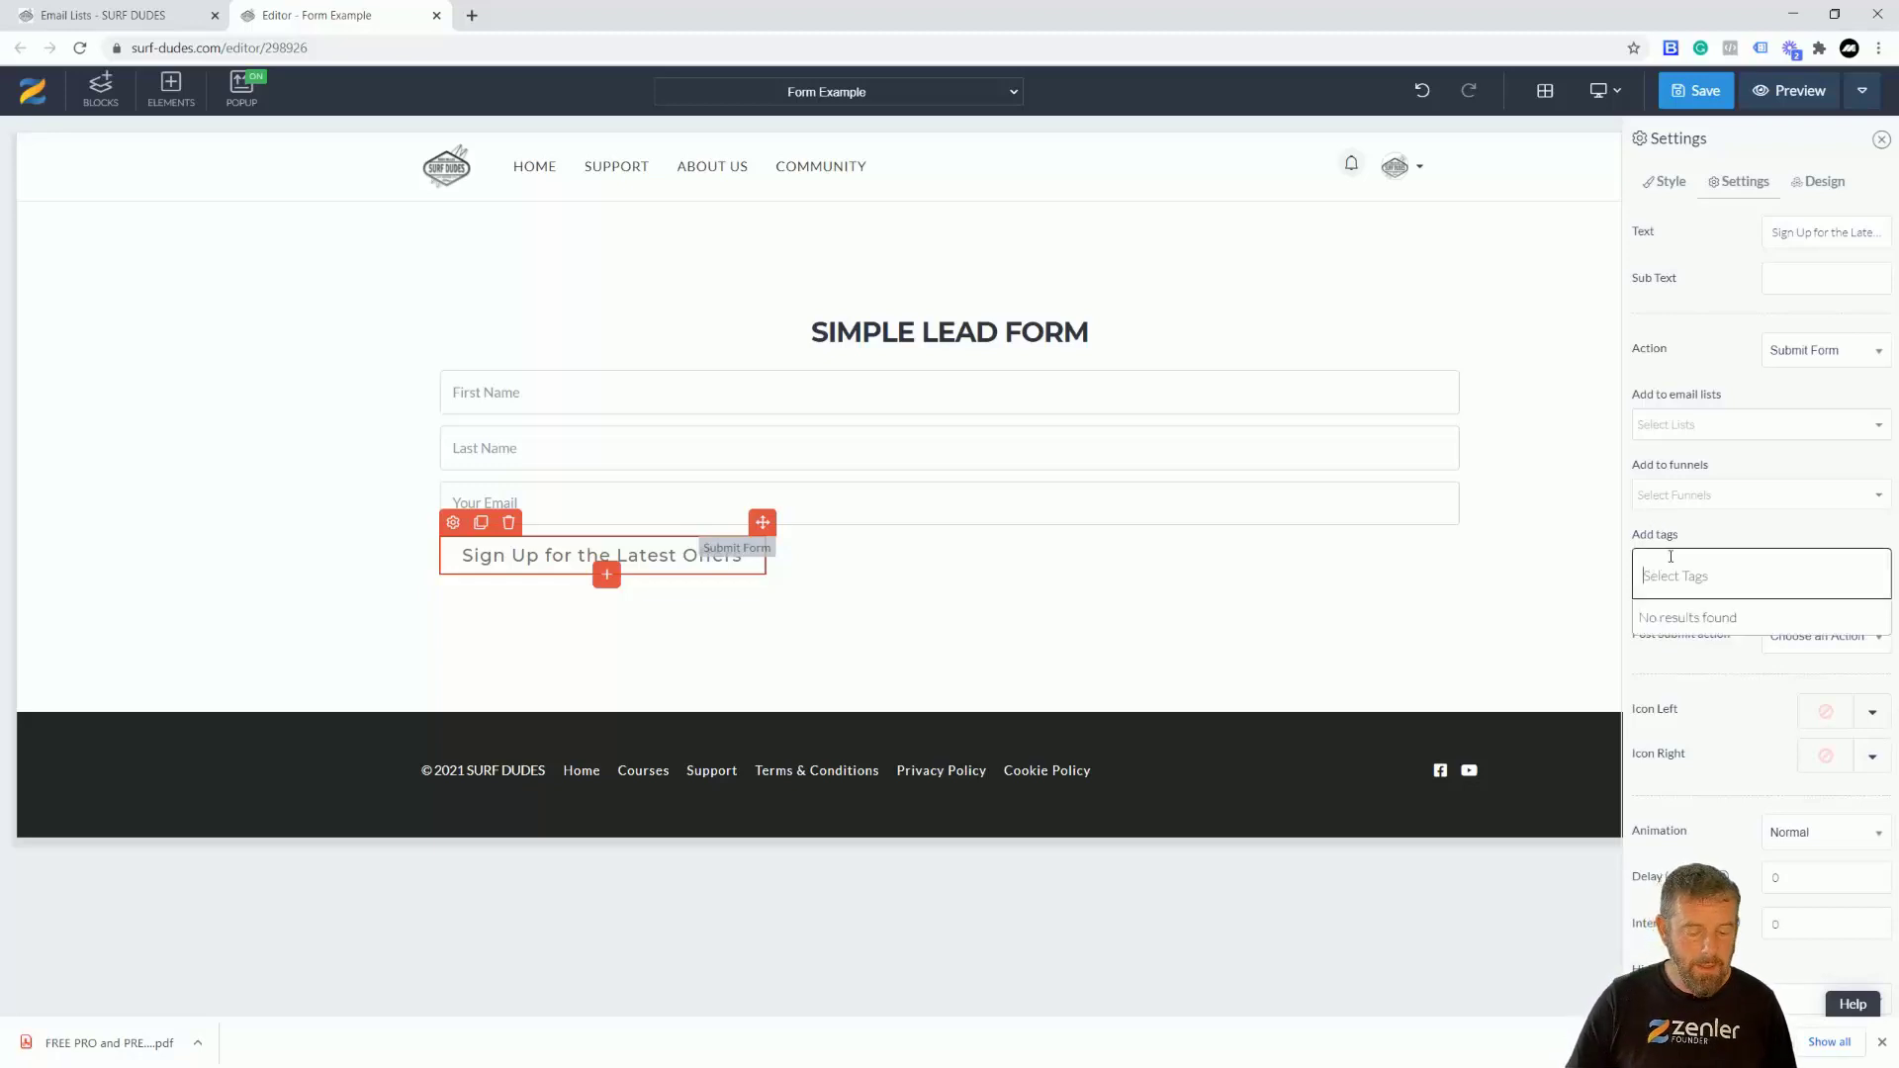
{"action": "type", "text": "SIMPLE LEAD FORM"}
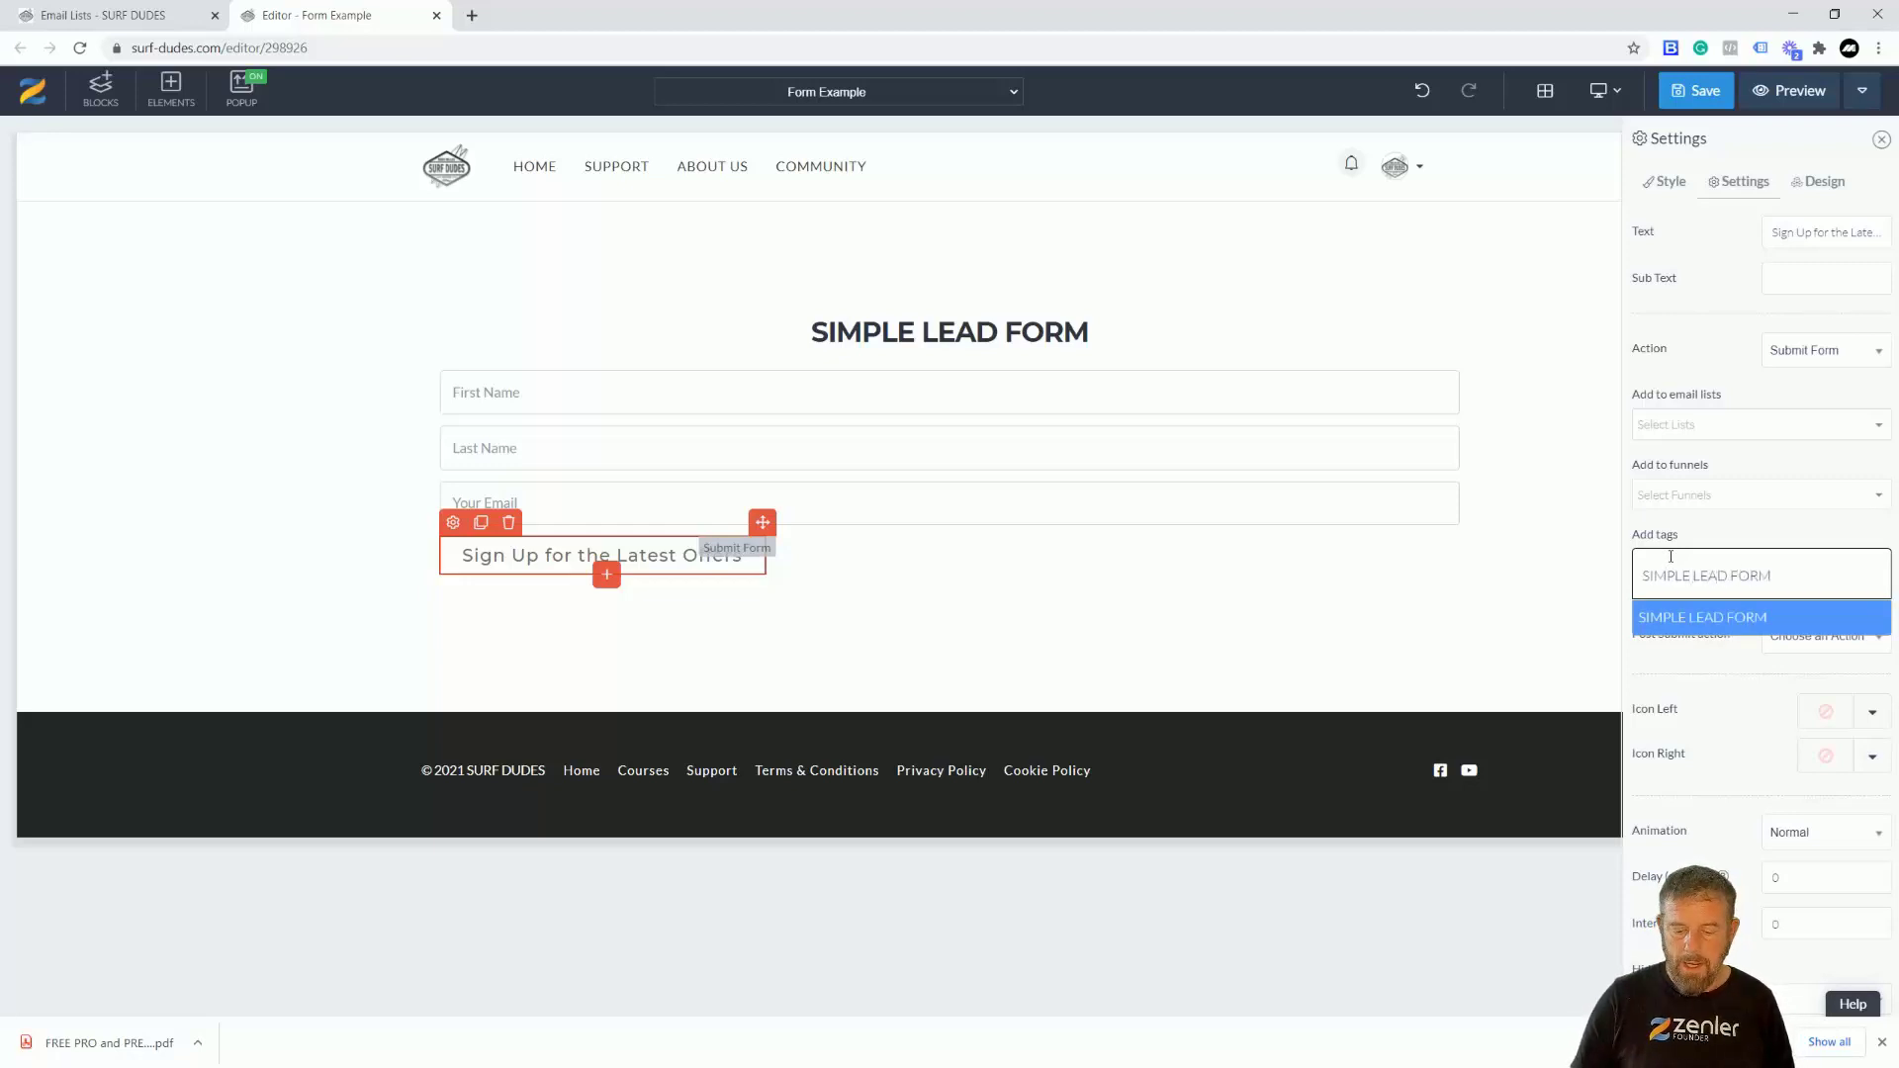
{"action": "key", "text": "Return"}
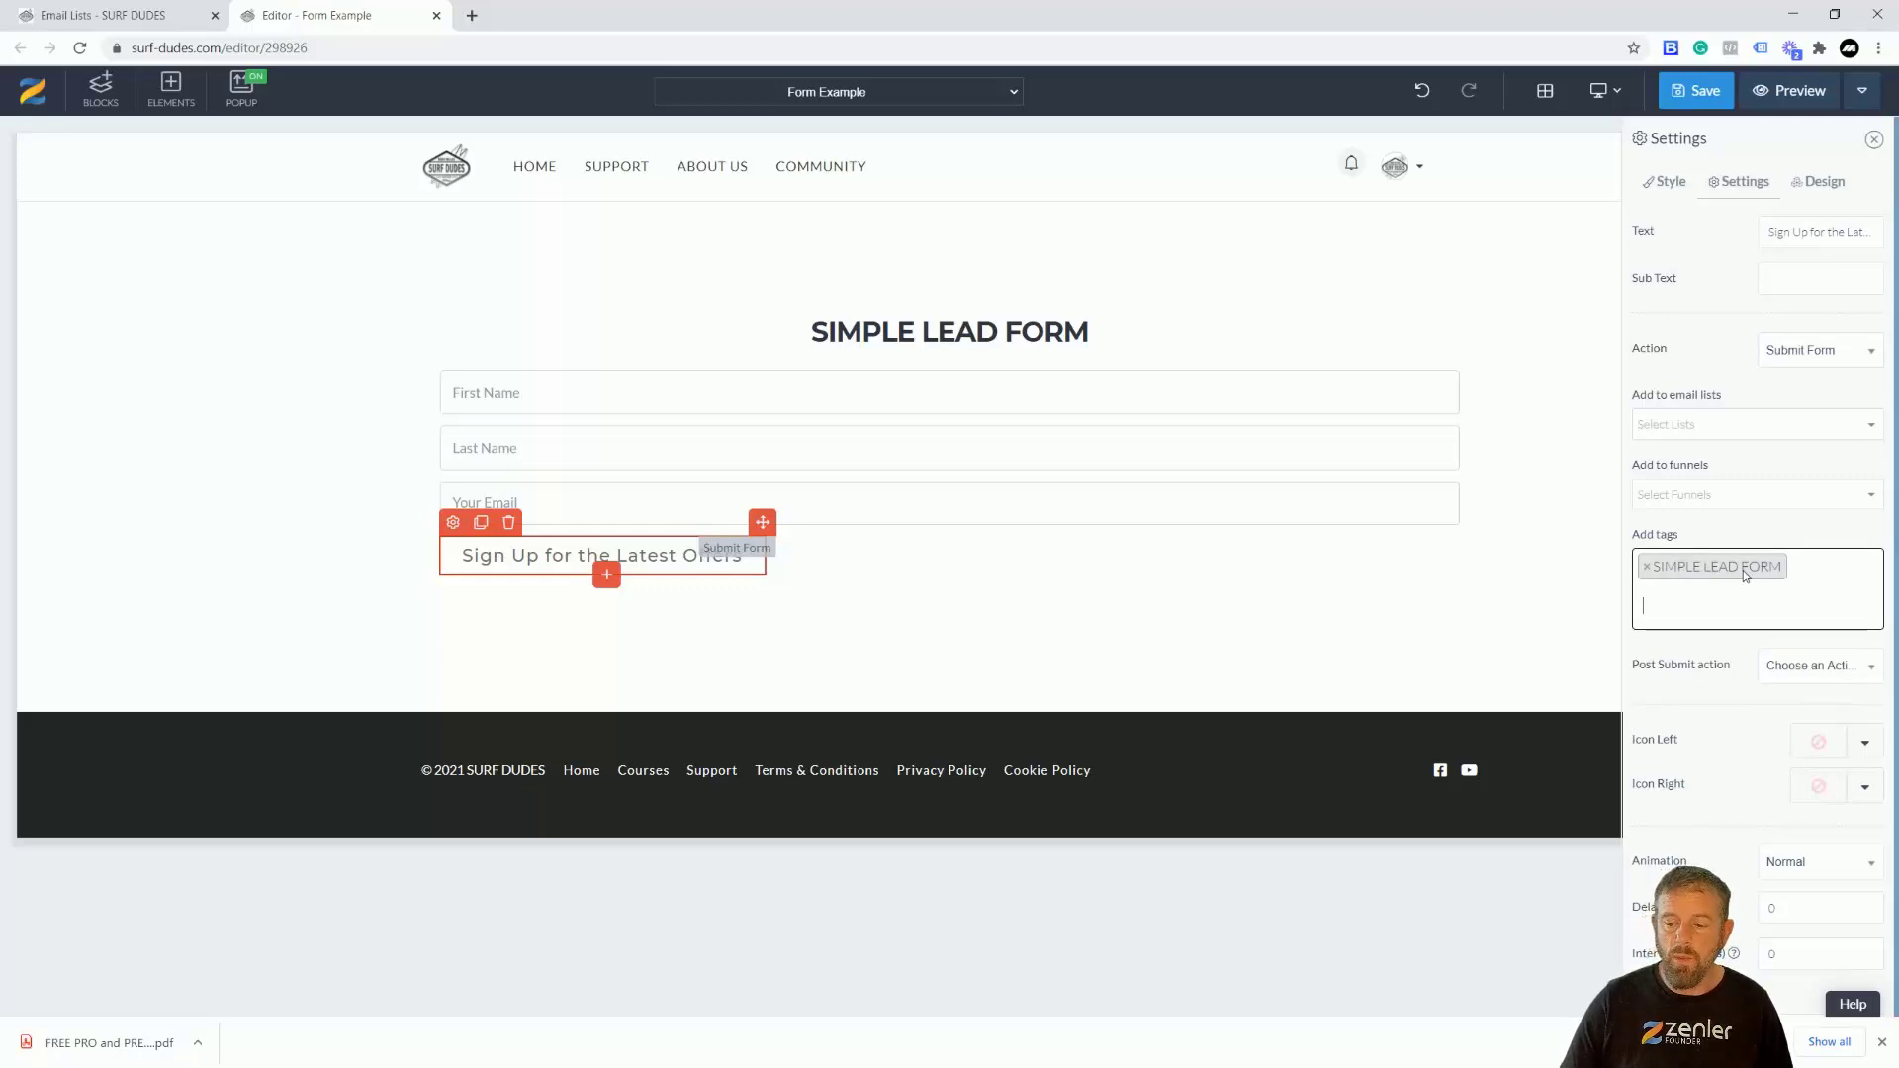
{"action": "left_click", "coordinate": [1718, 524]}
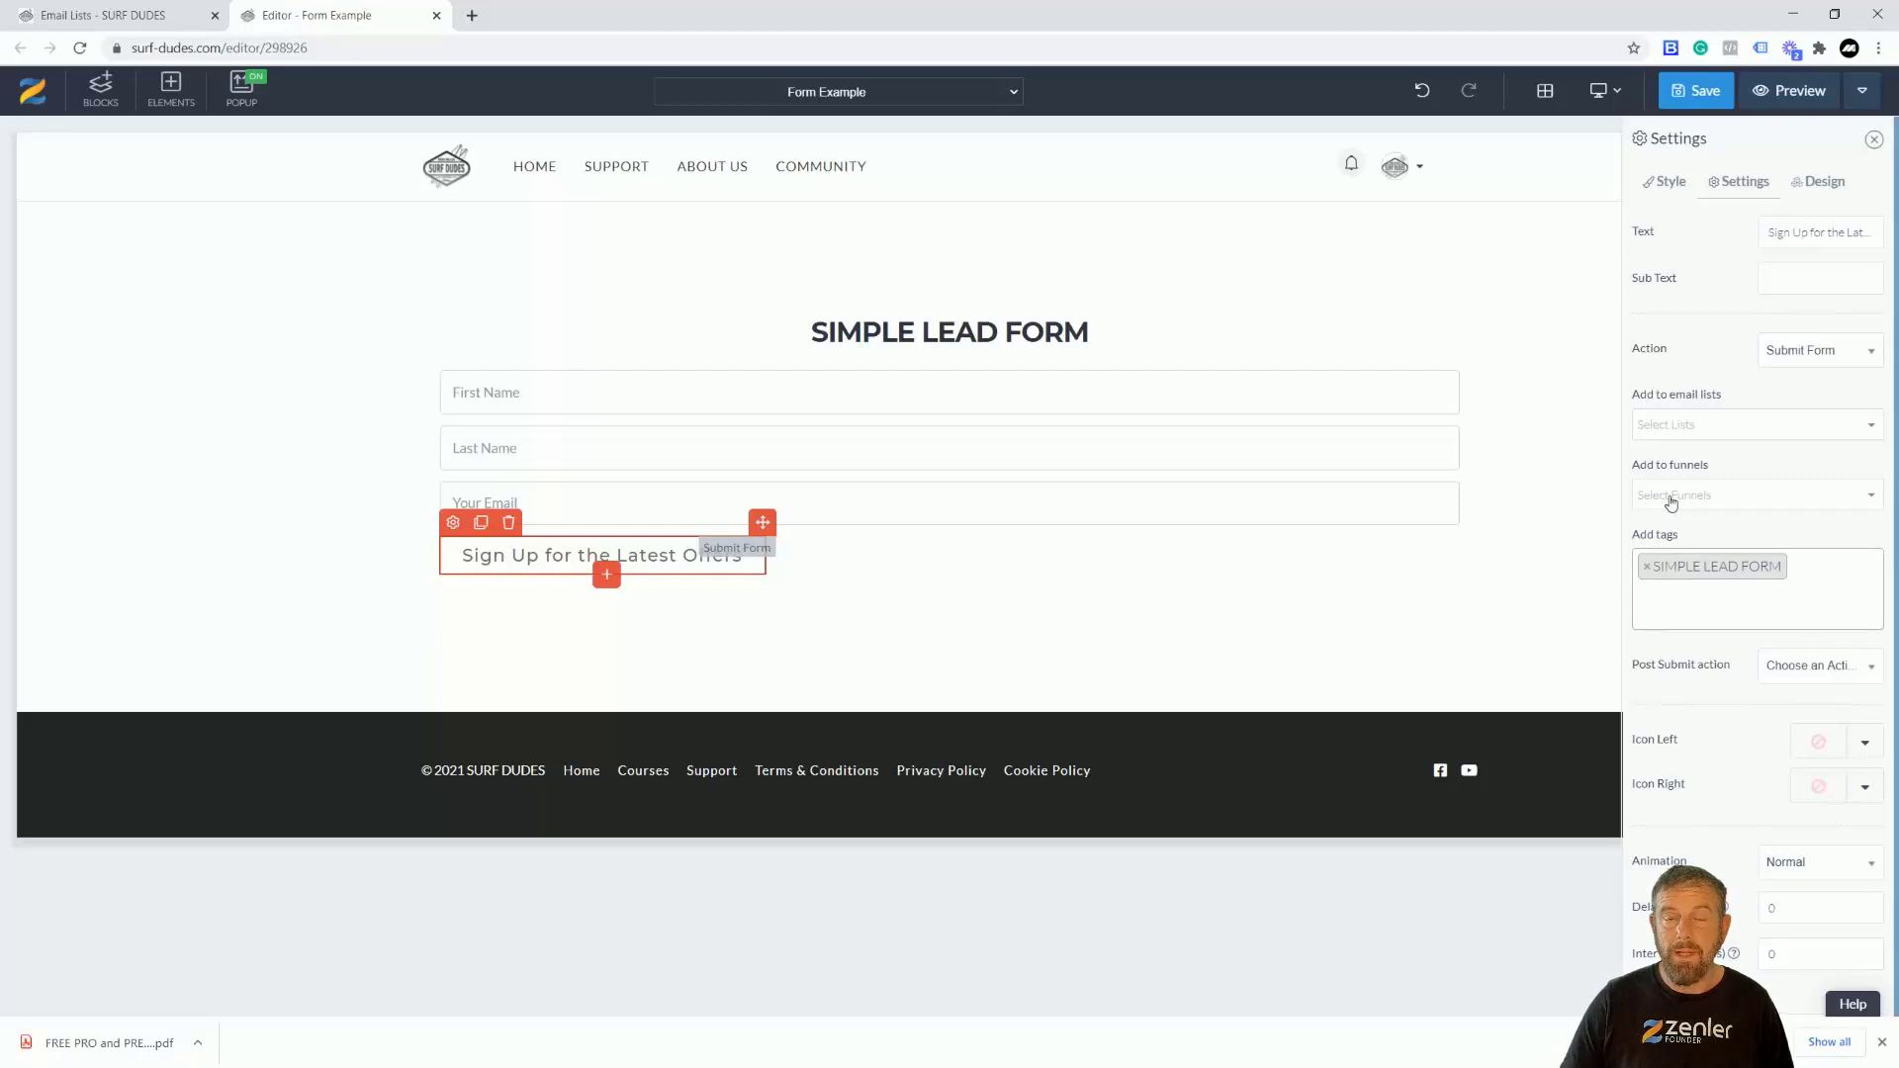
- Review the funnels and post-submit actions available for the submit button without choosing any
{"action": "left_click", "coordinate": [1778, 503]}
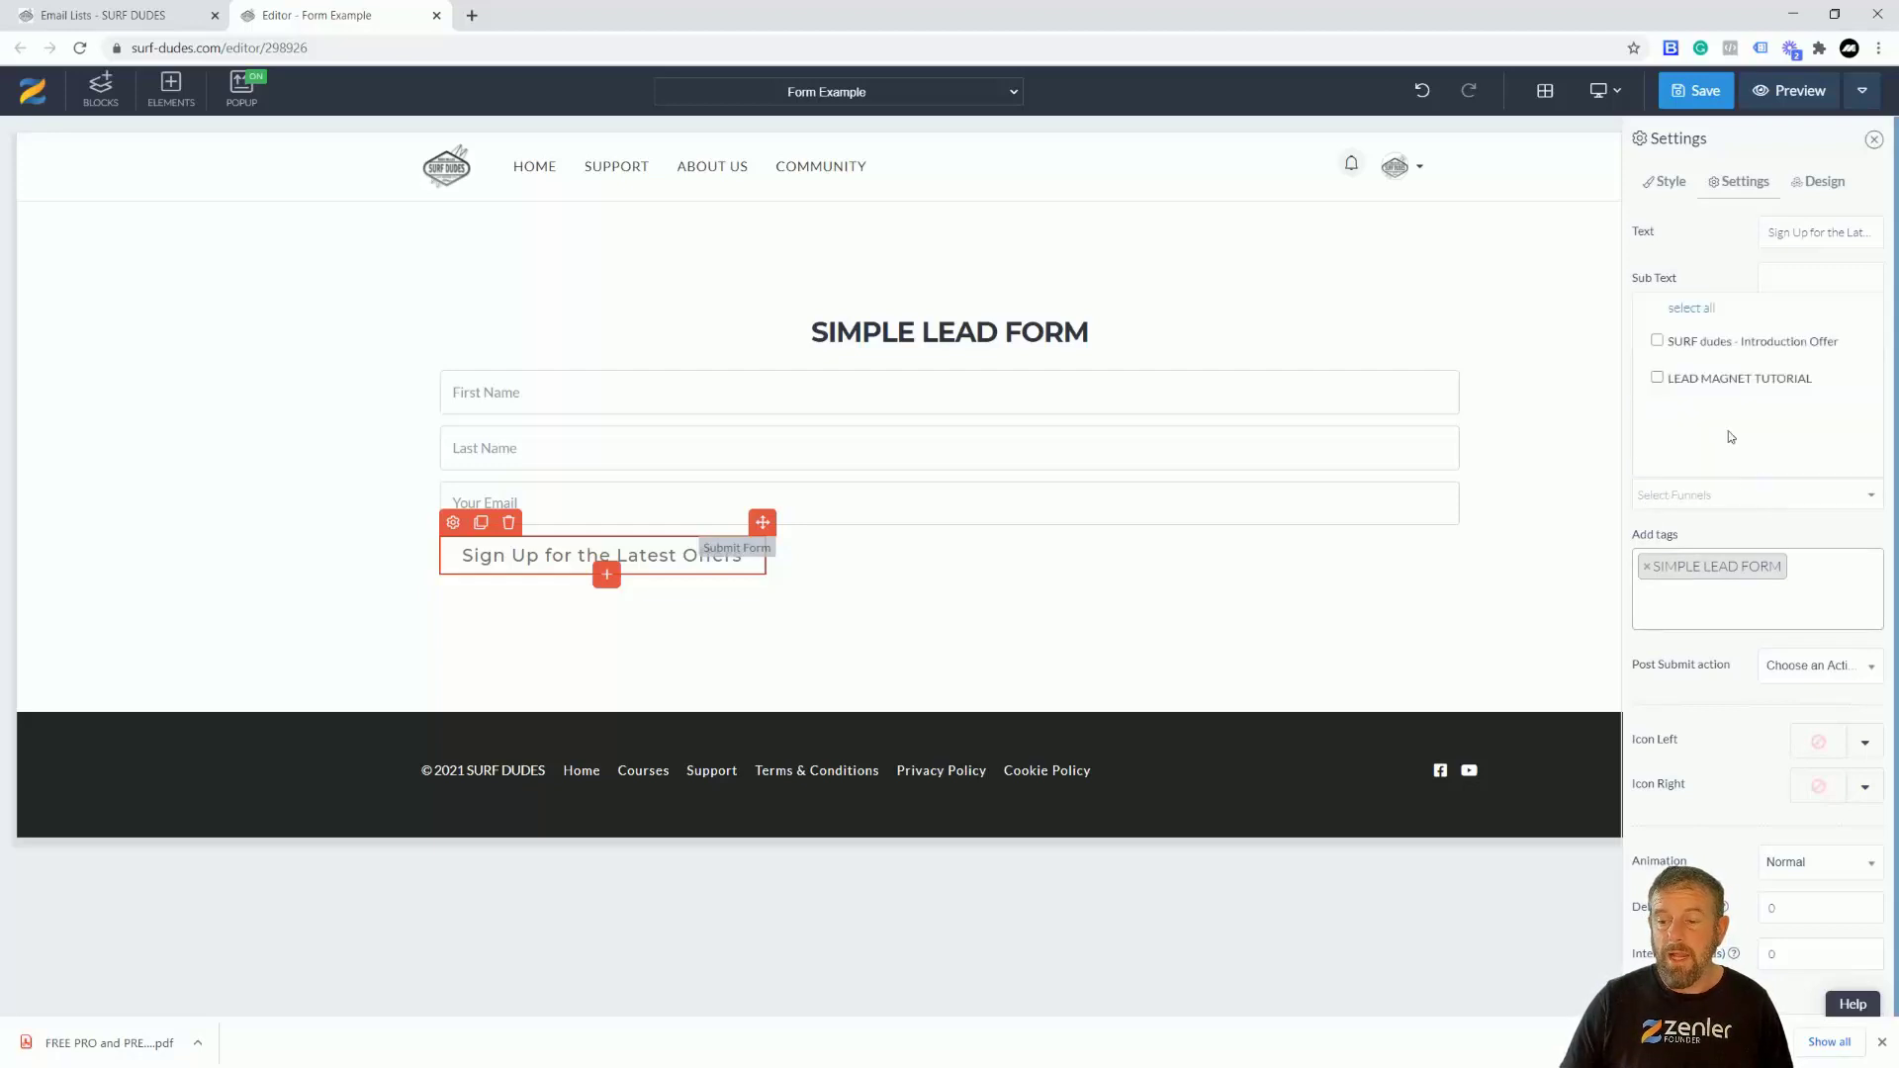
{"action": "left_click", "coordinate": [1703, 526]}
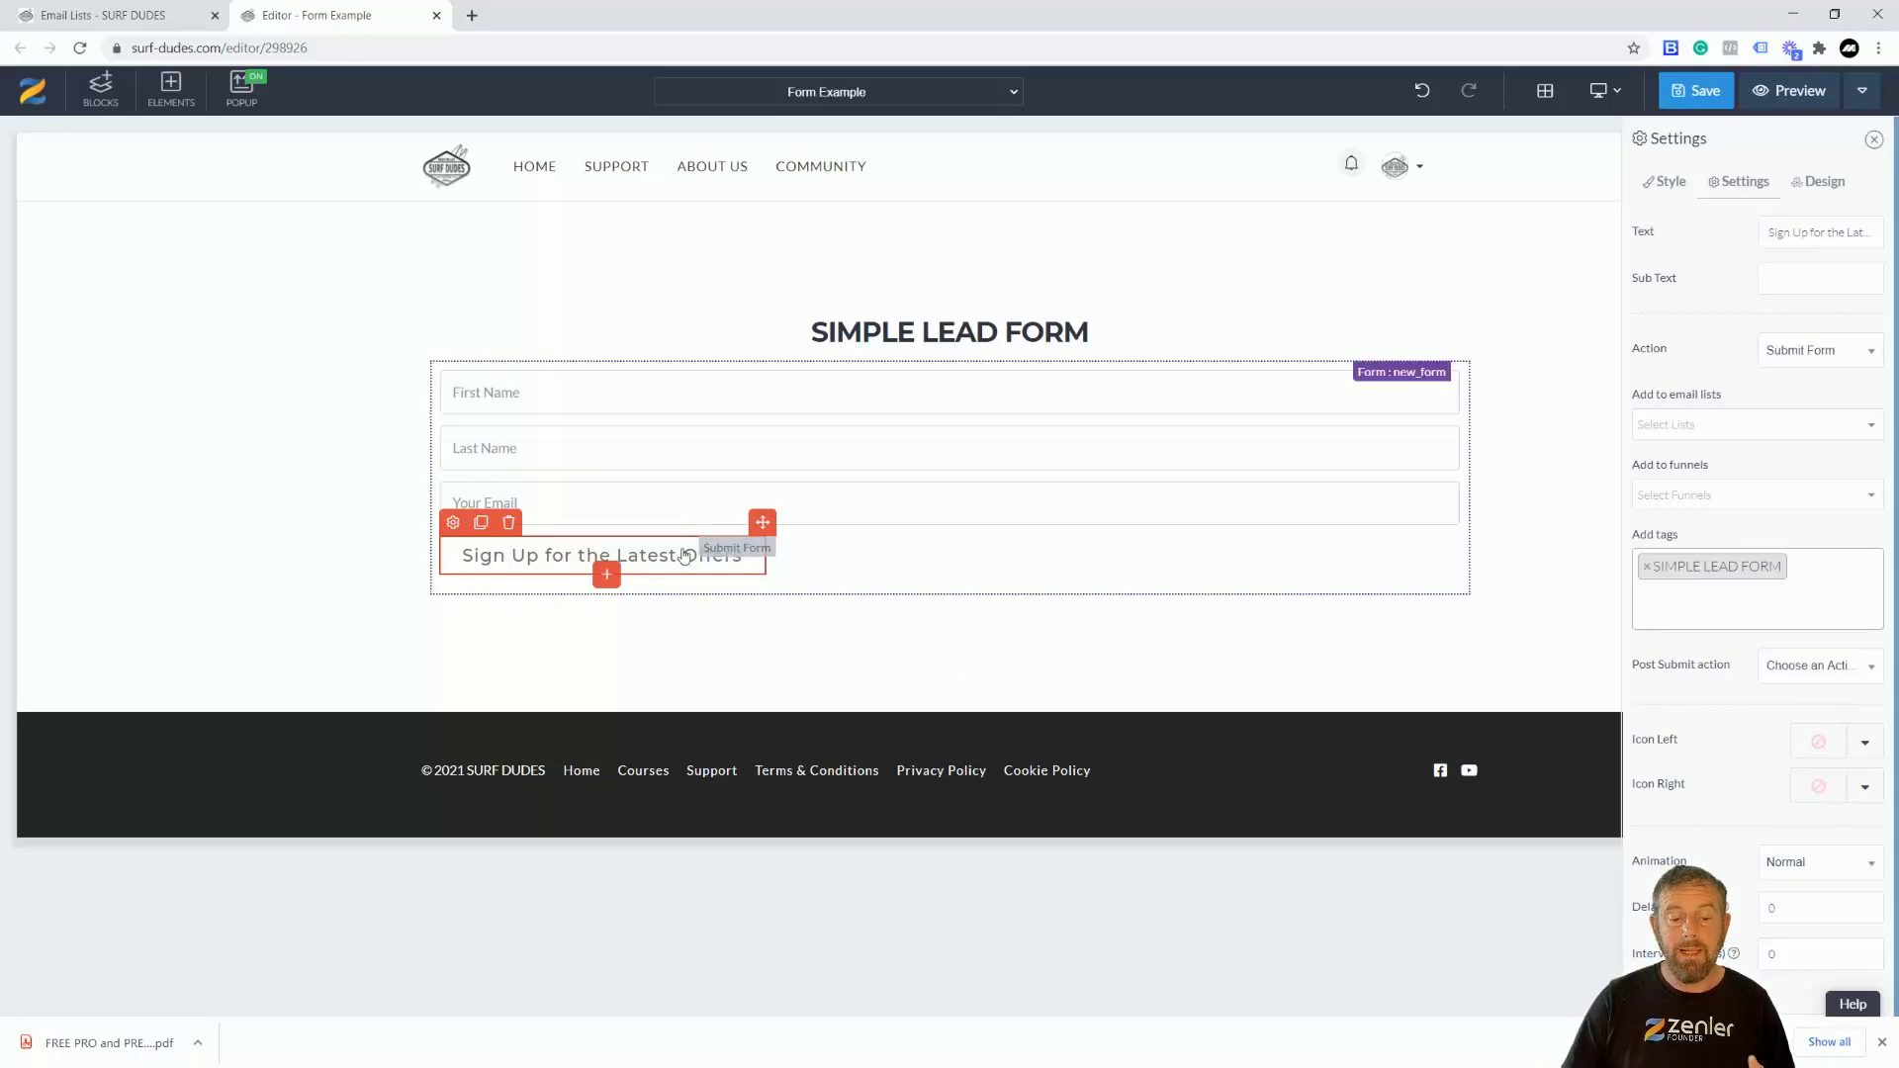
{"action": "left_click", "coordinate": [1796, 673]}
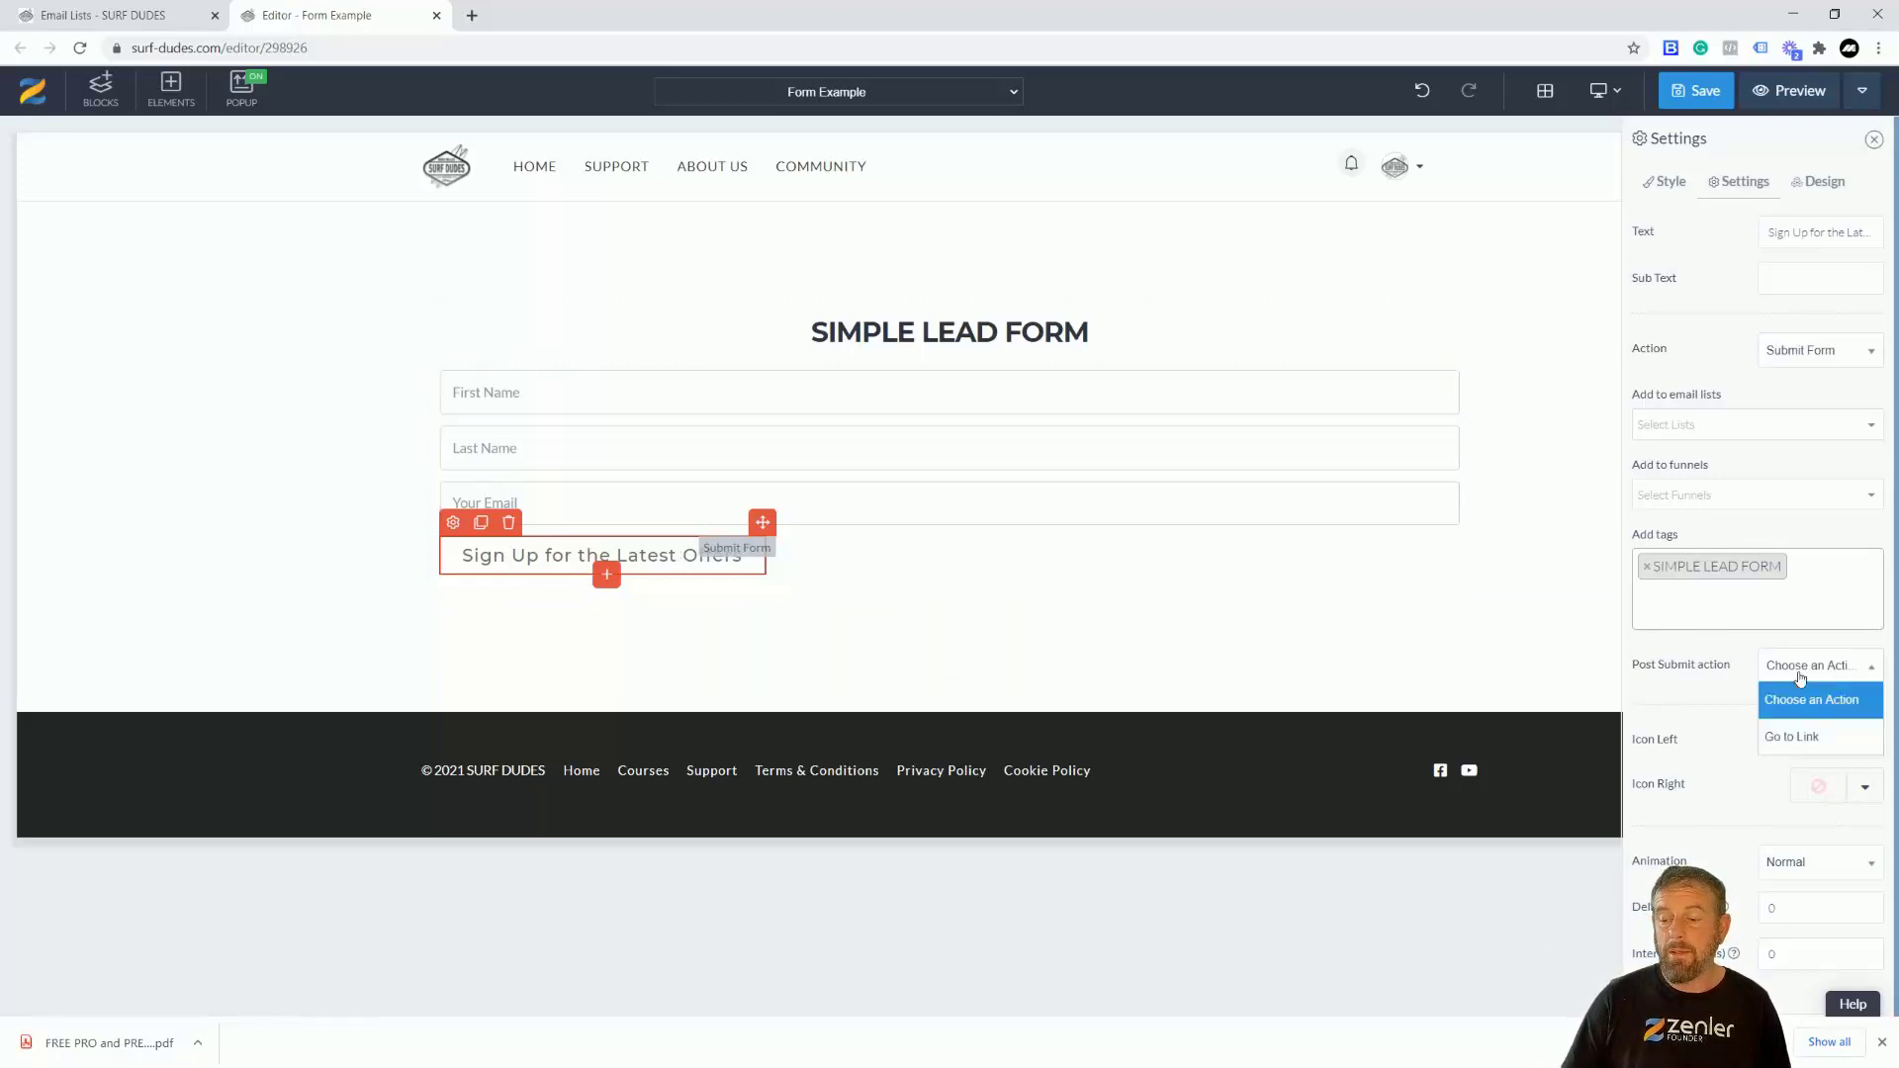
{"action": "left_click", "coordinate": [1707, 689]}
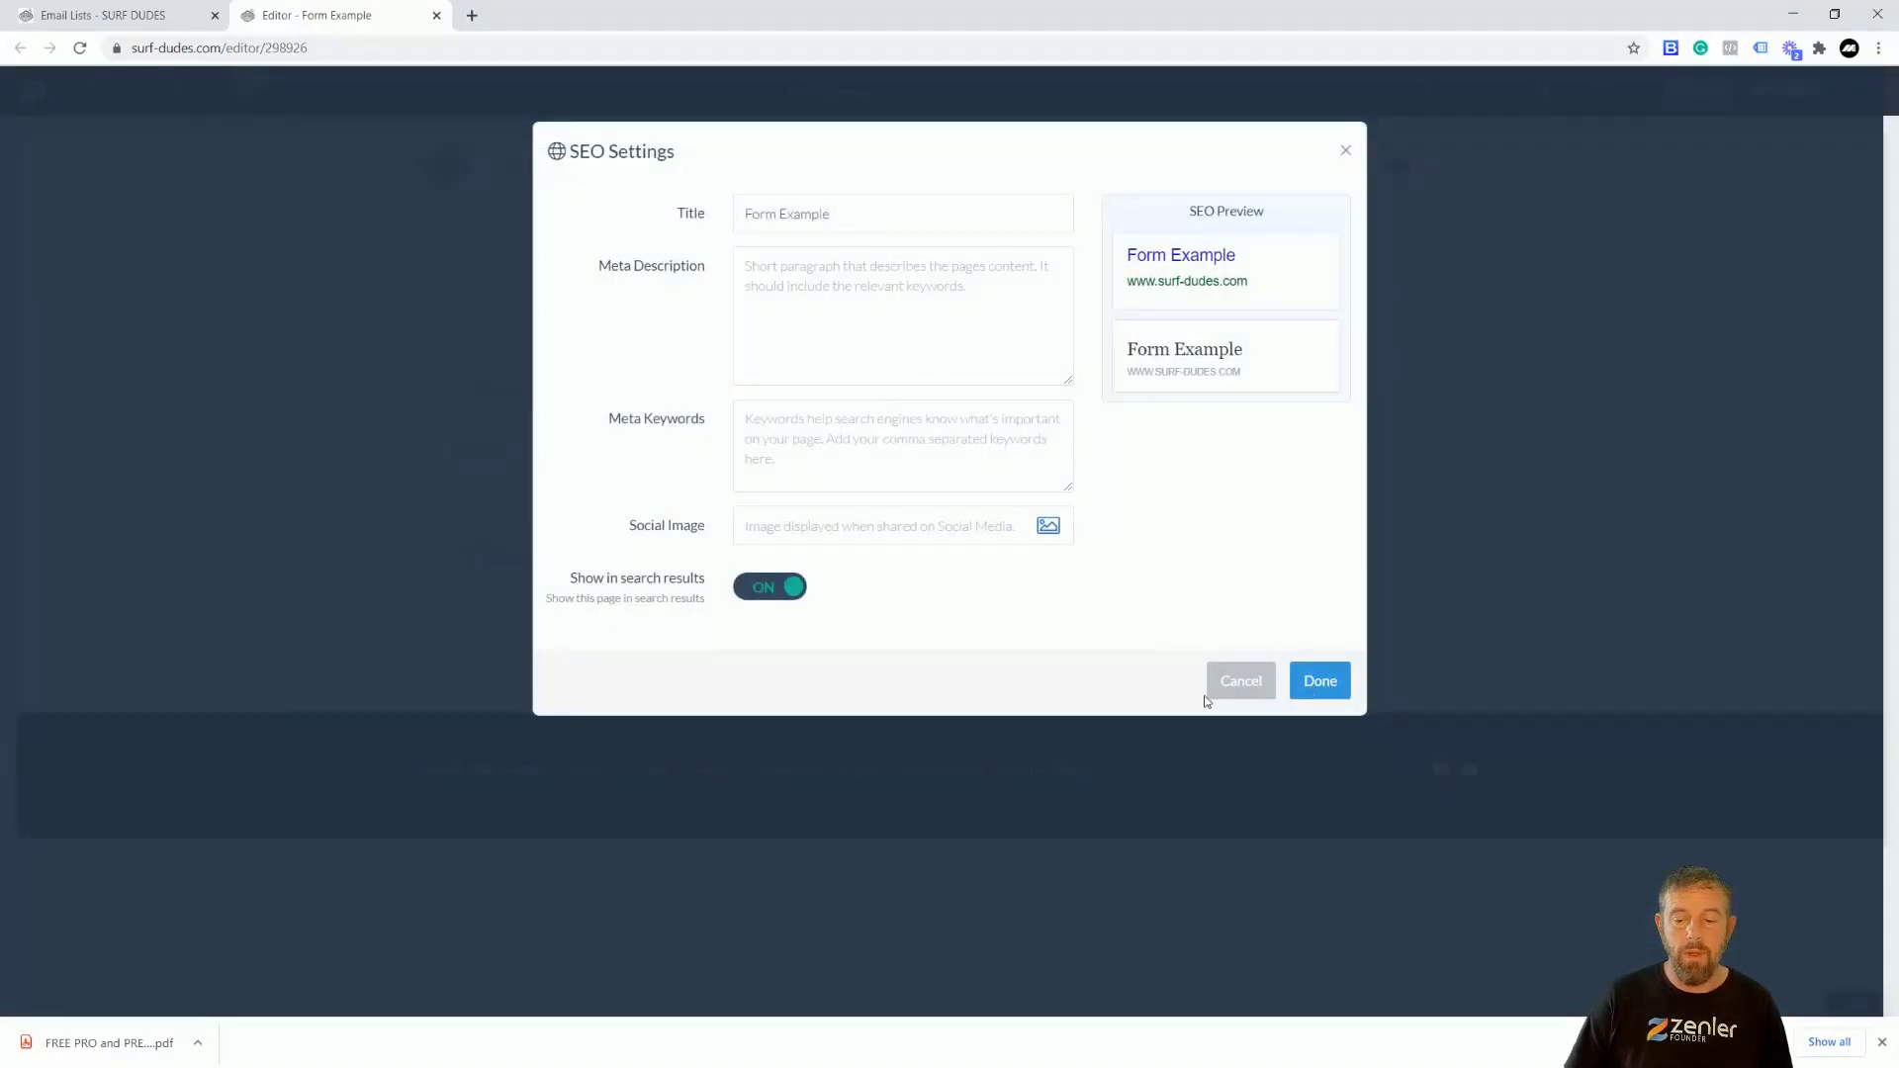
- Accept the Form Example page's SEO settings unchanged and switch to the site's Pages list in the admin area
{"action": "left_click", "coordinate": [1318, 682]}
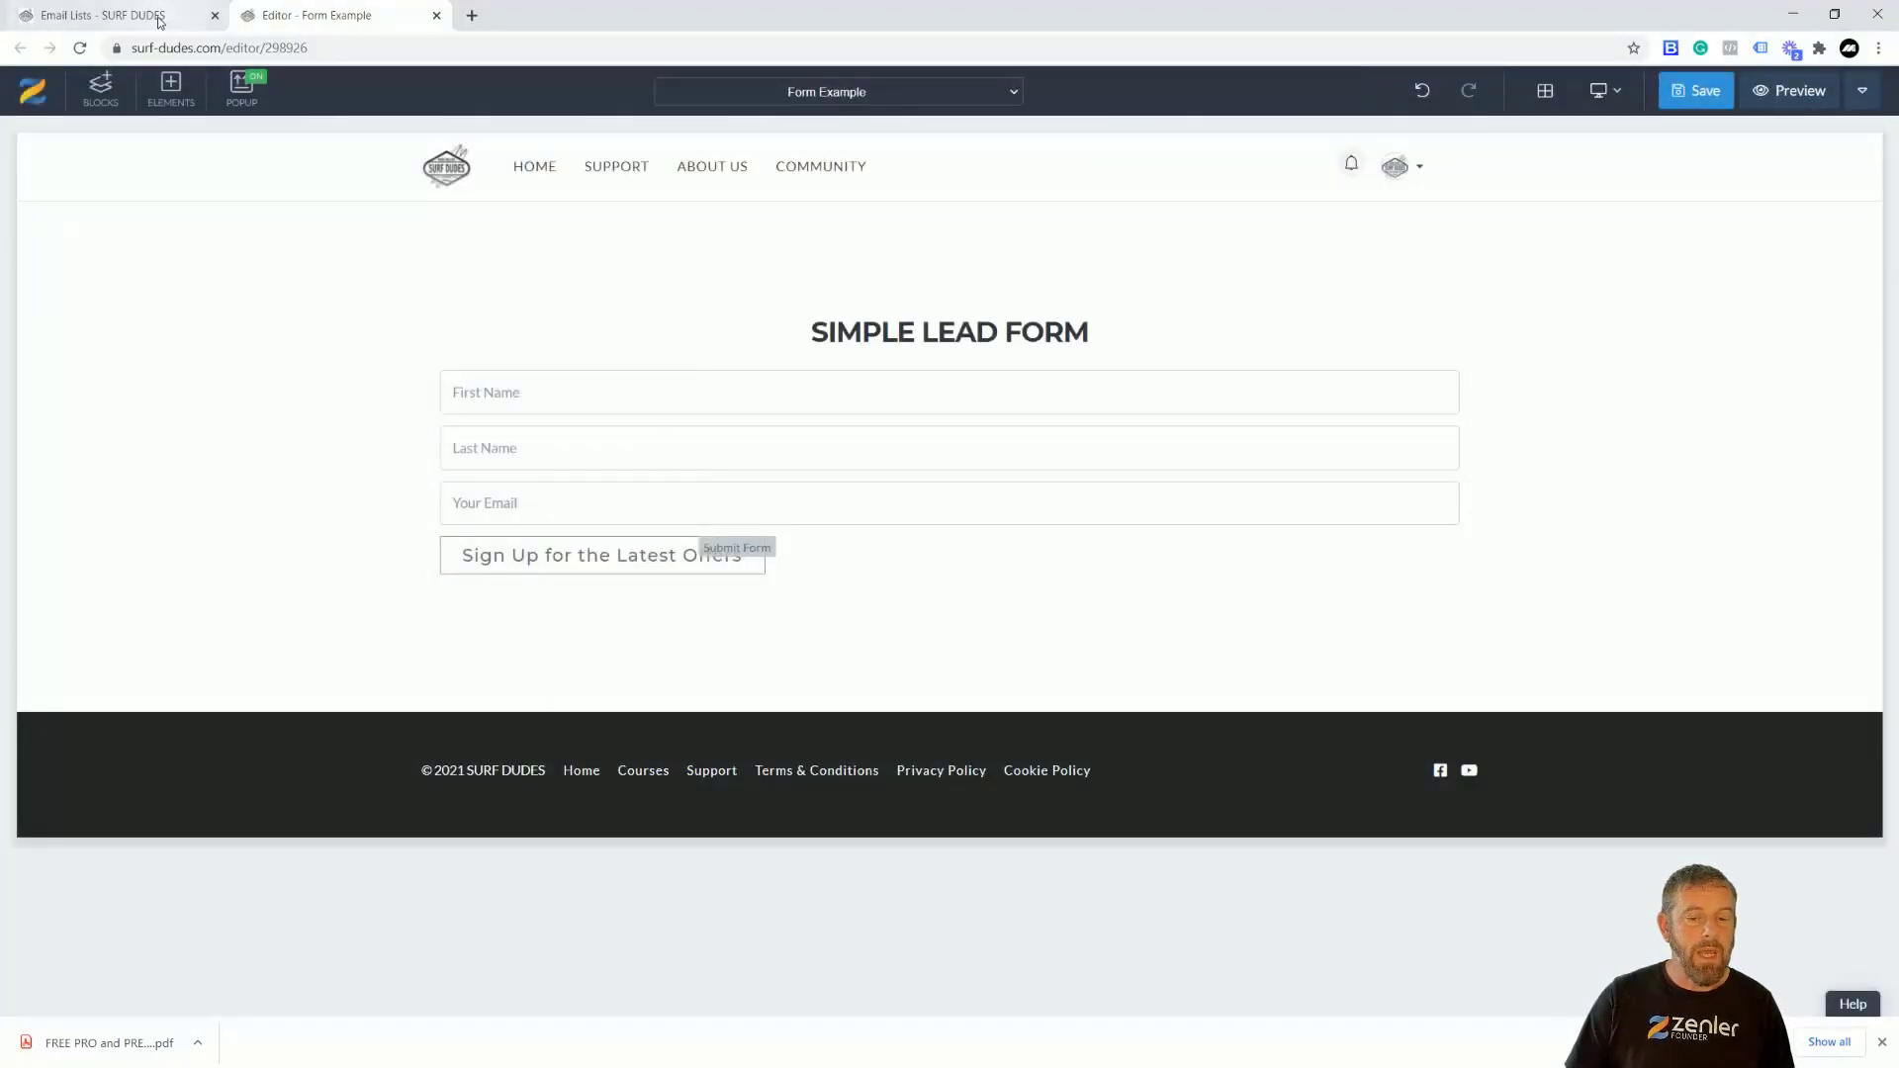
{"action": "left_click", "coordinate": [159, 22]}
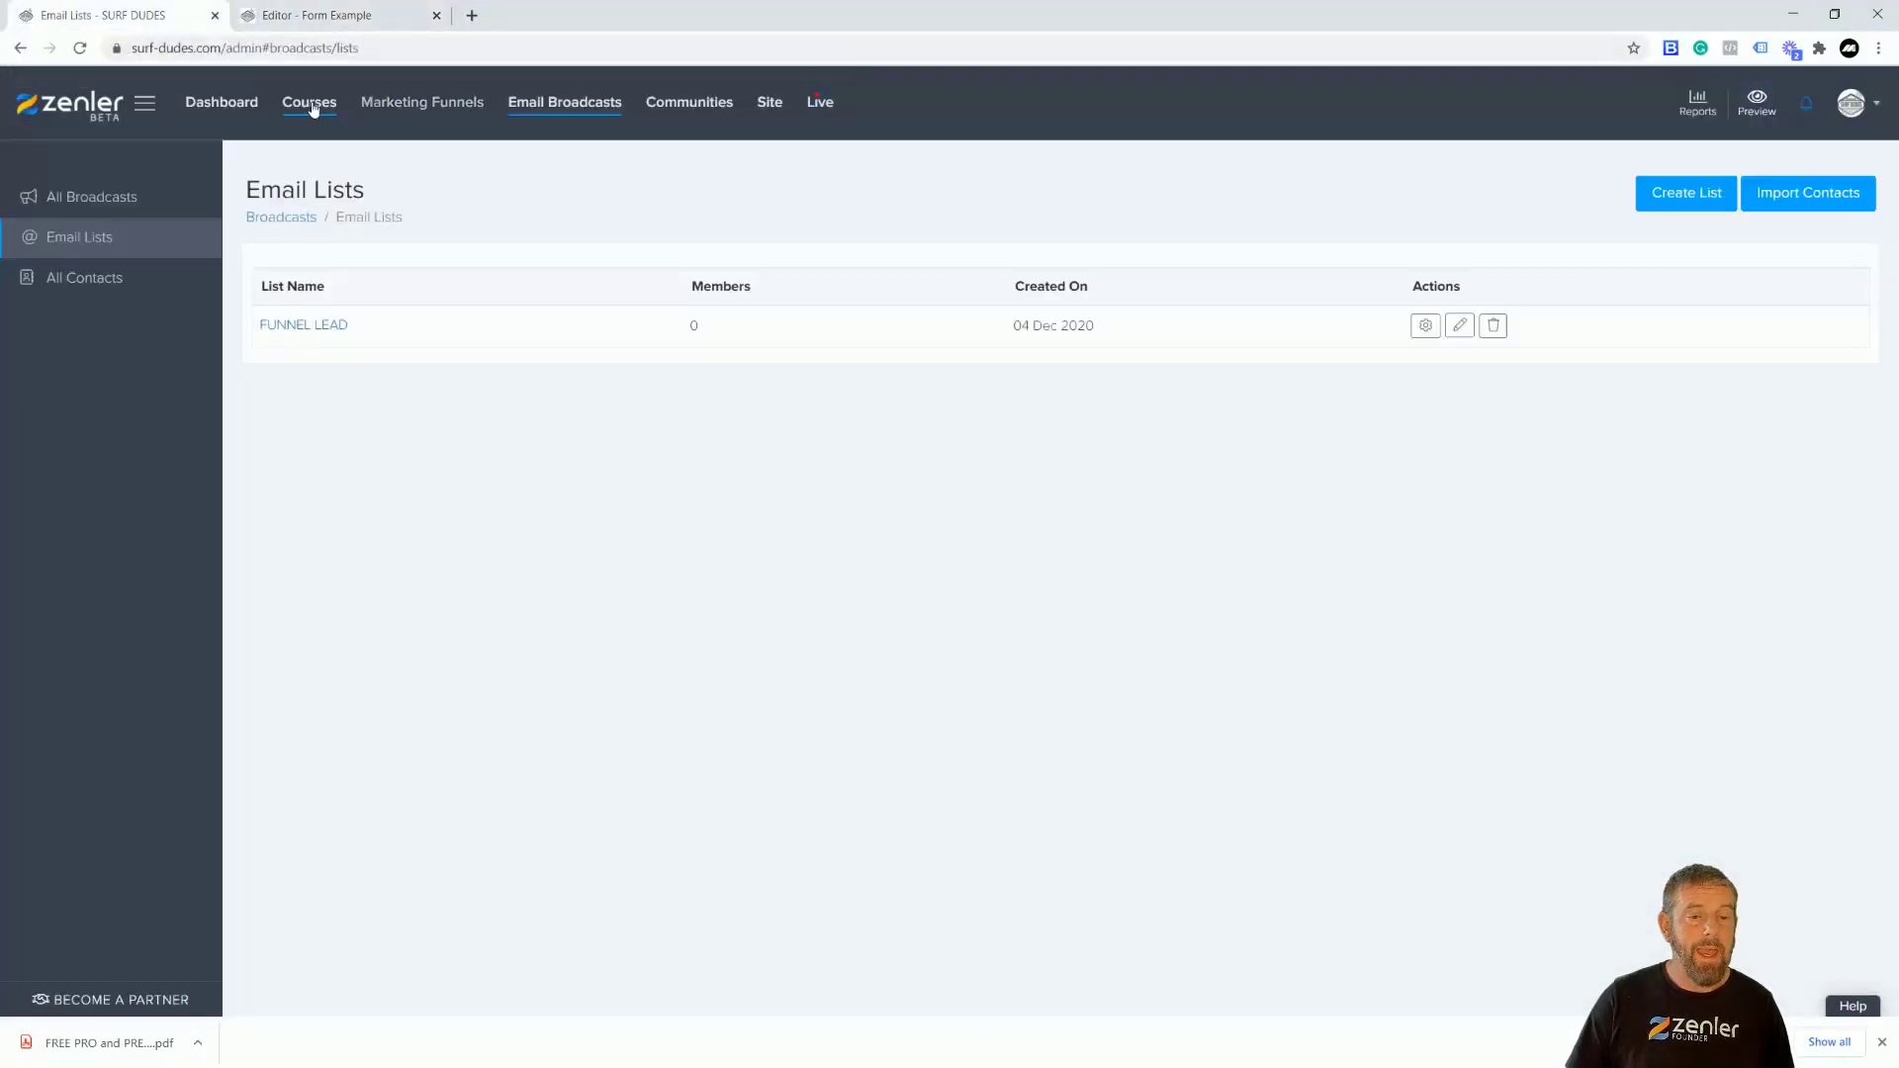
{"action": "left_click", "coordinate": [769, 109]}
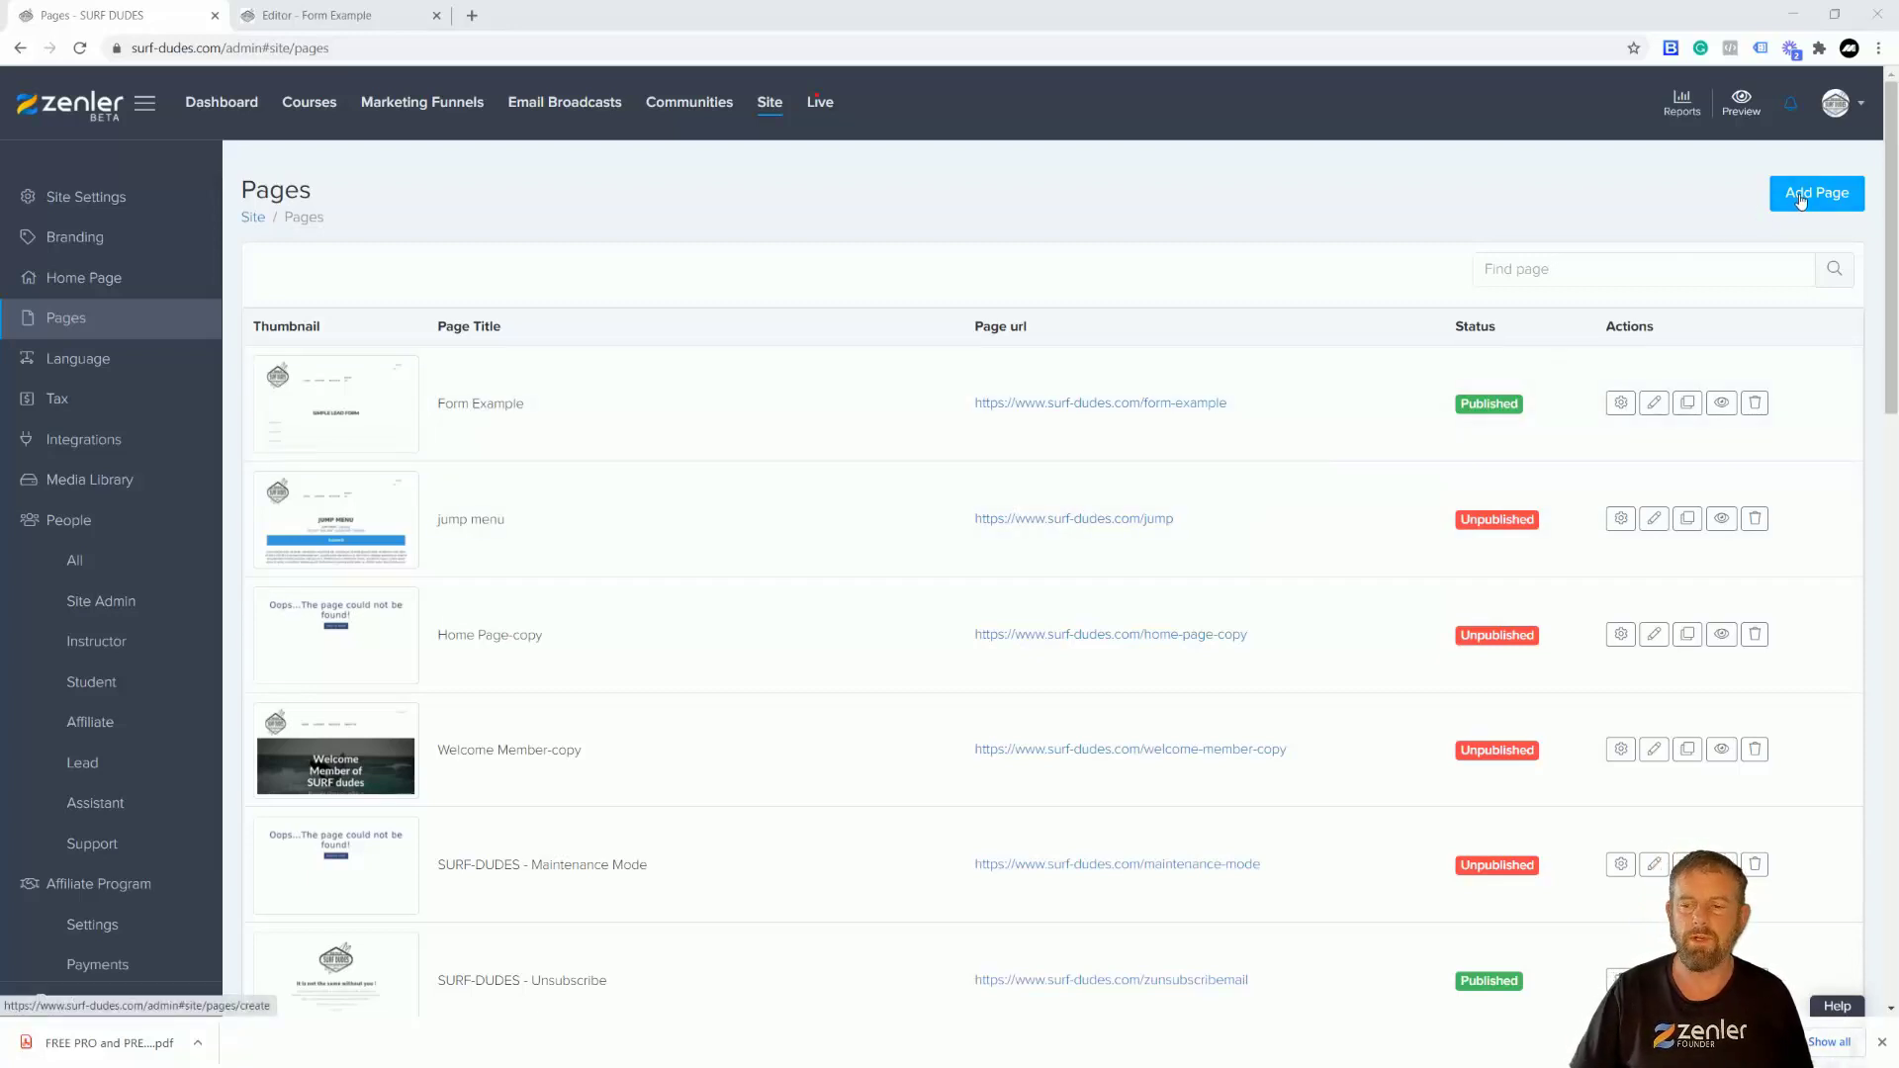
- Start a new site page with the title Thank you for Joining Us
{"action": "left_click", "coordinate": [1801, 200]}
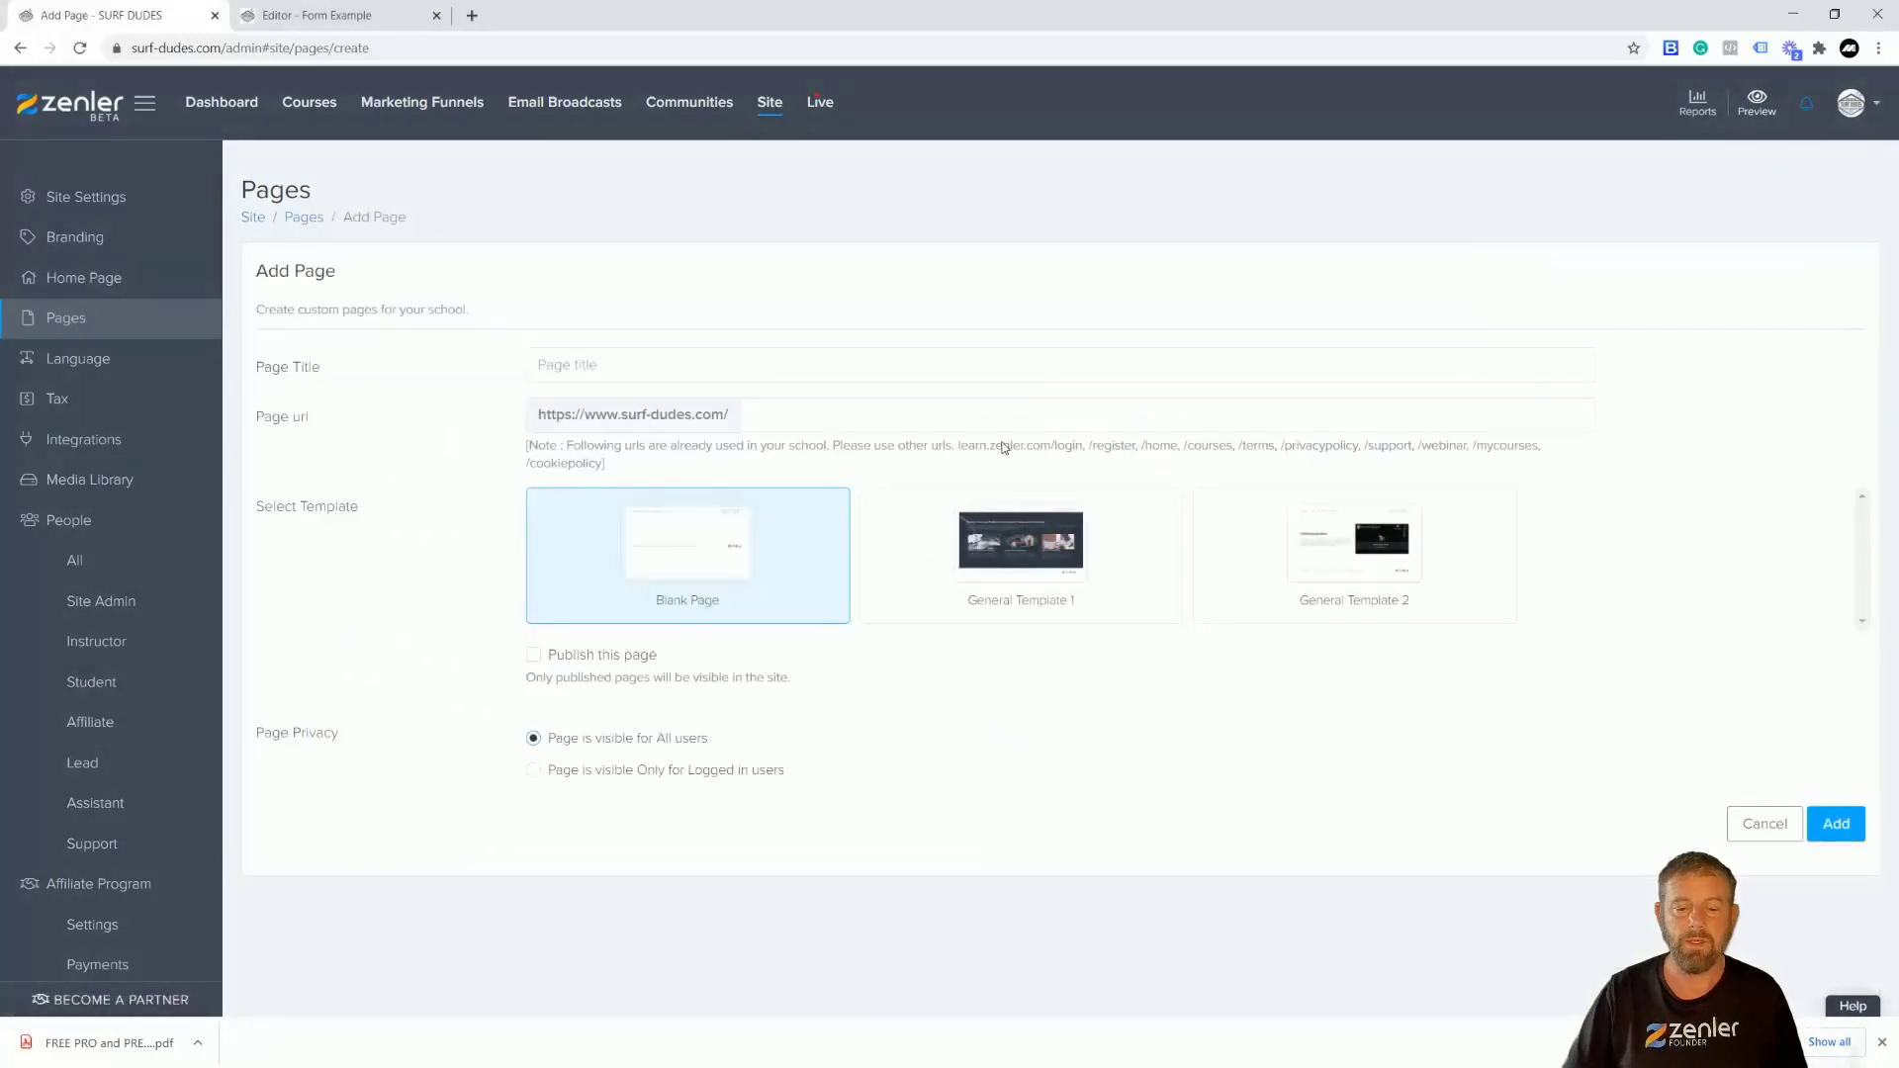
{"action": "left_click", "coordinate": [655, 363]}
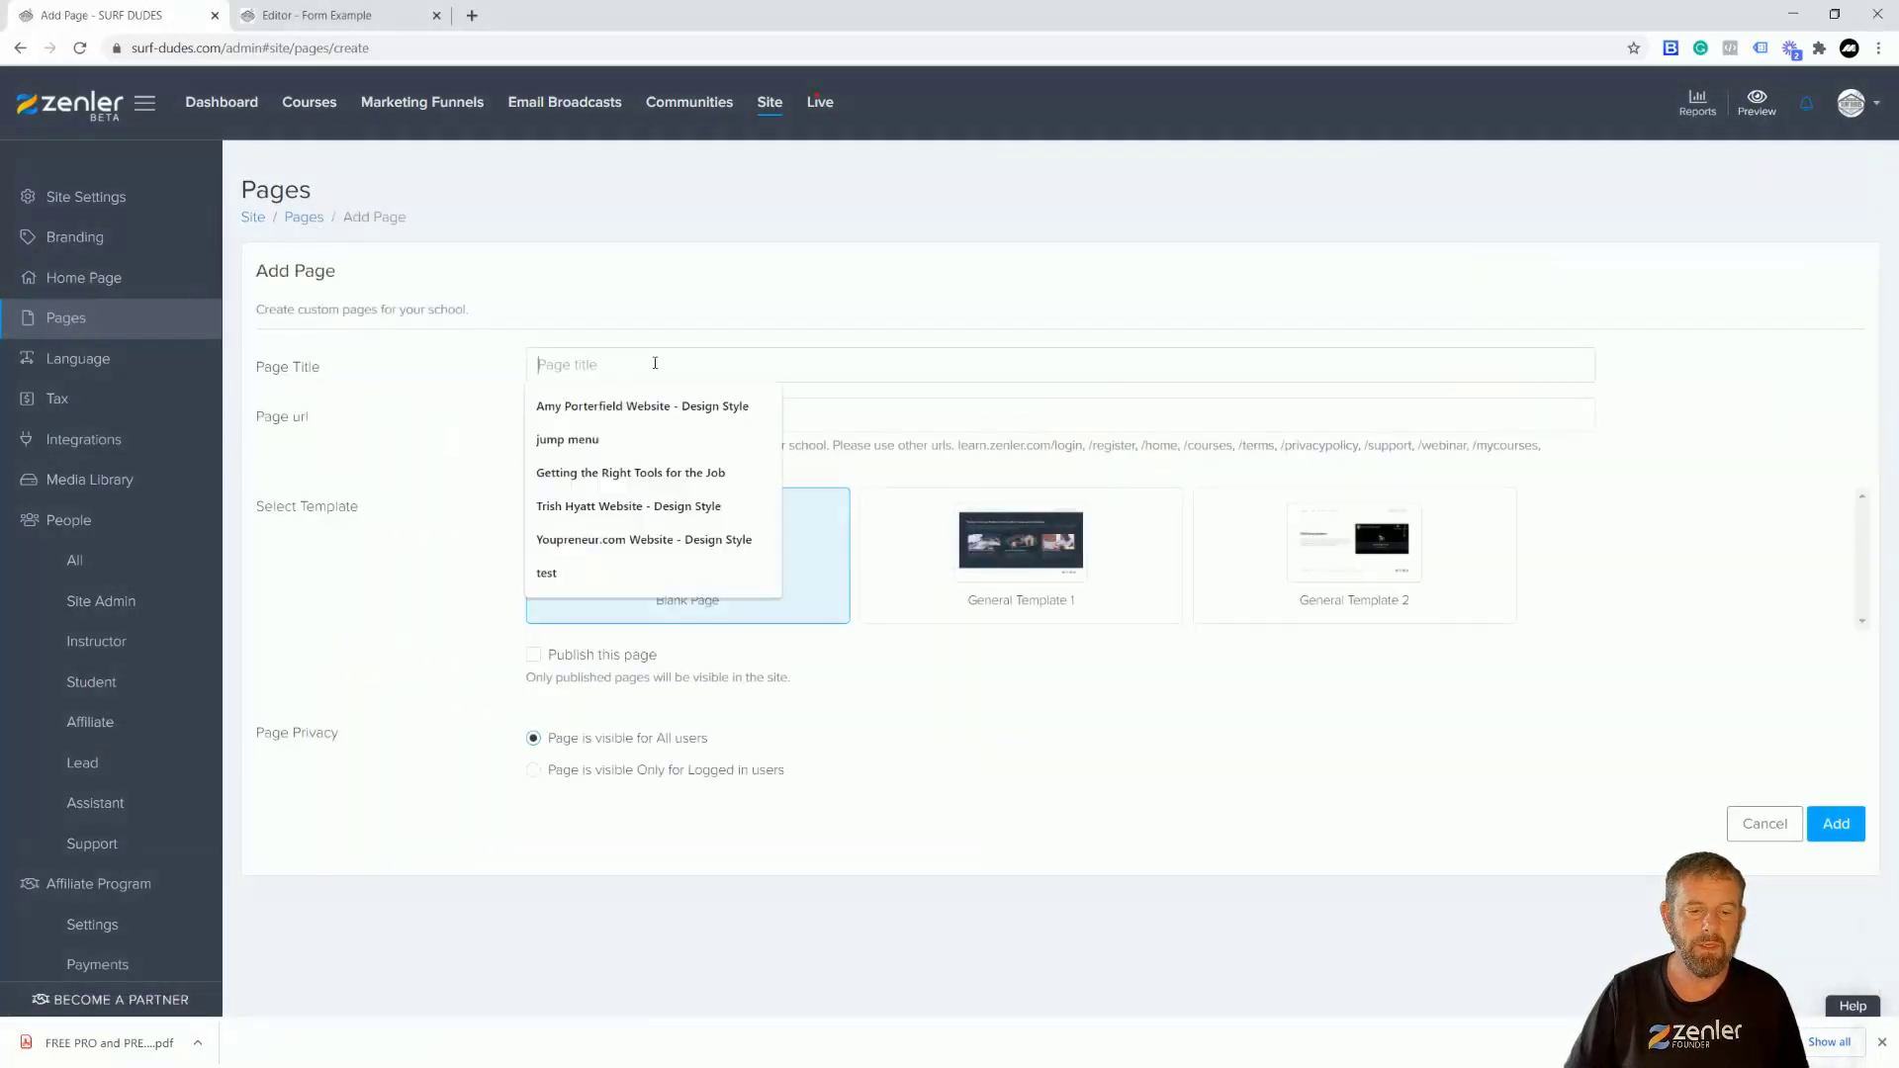
{"action": "type", "text": "Thank you for Joining Us"}
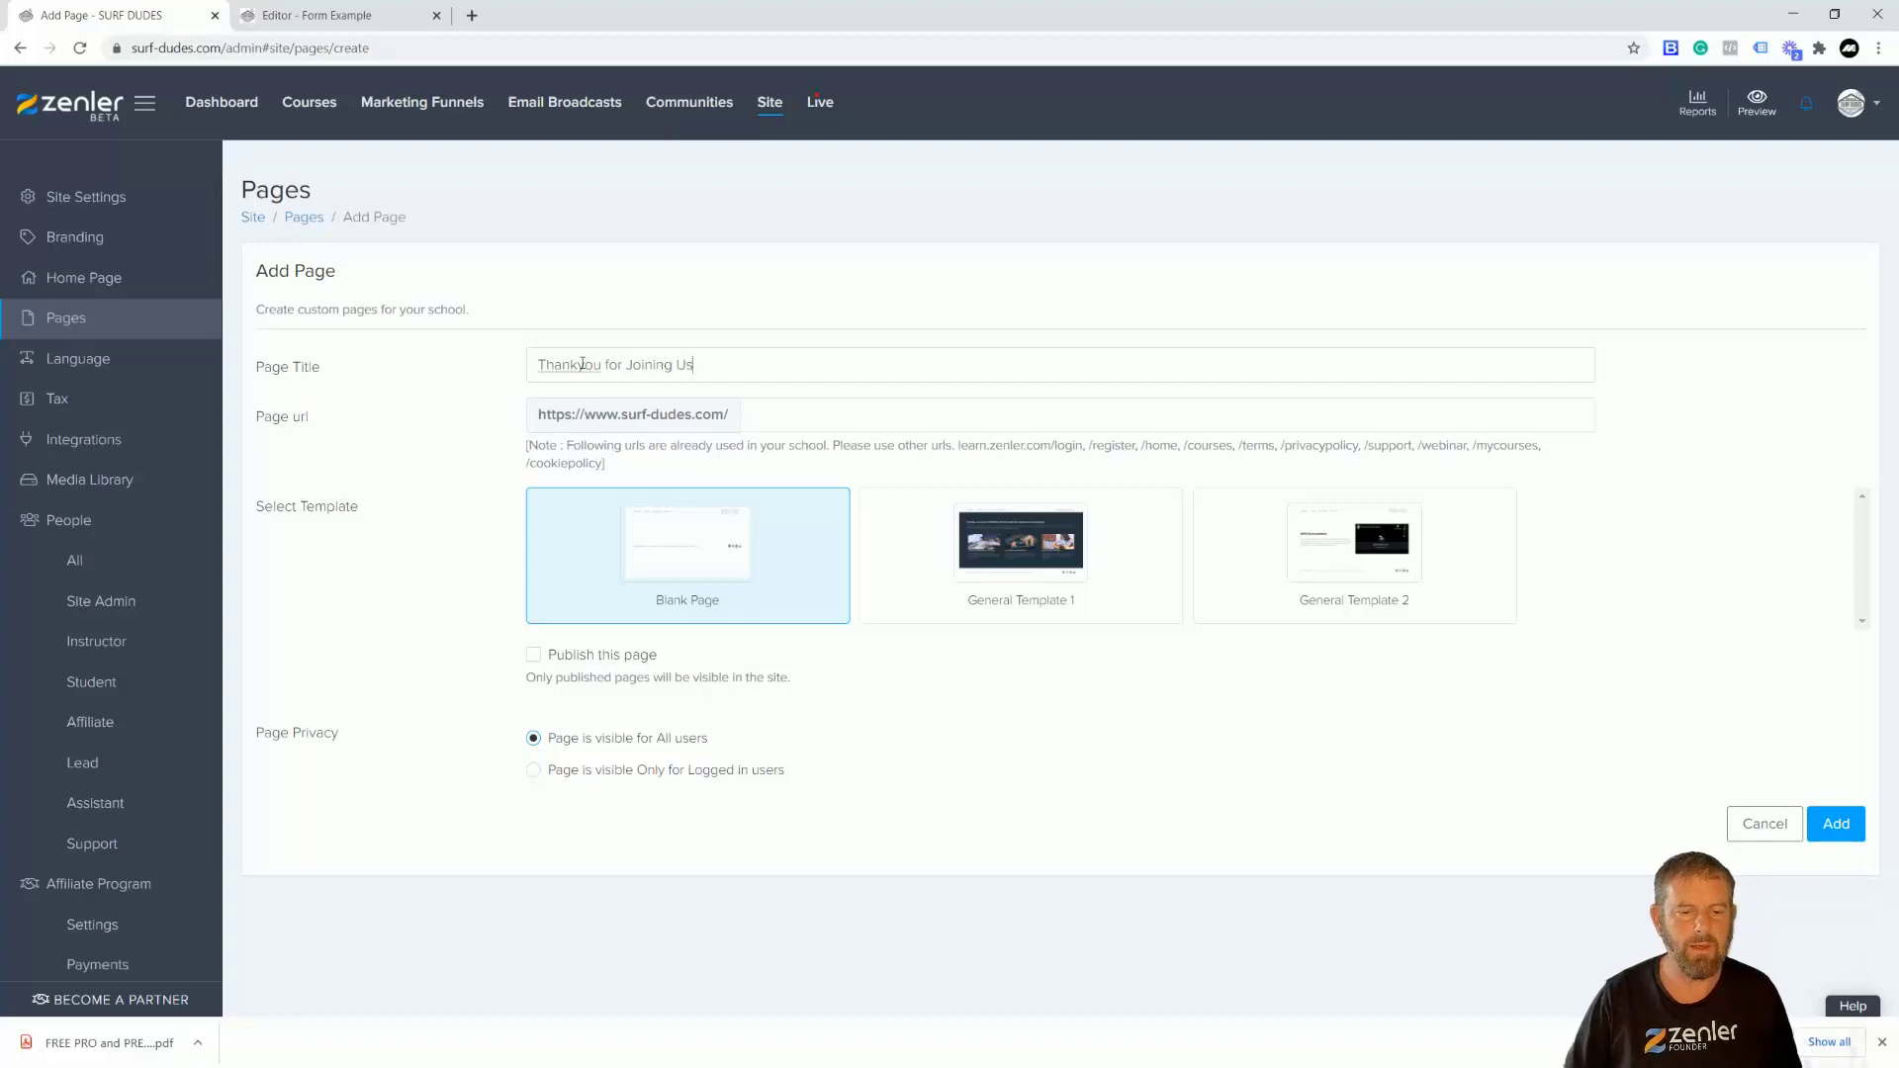
- Copy the page title Thank you for Joining Us into the page URL and set the page to be published
{"action": "left_click_drag", "start_coordinate": [698, 365], "coordinate": [527, 365]}
{"action": "key", "text": "ctrl+c"}
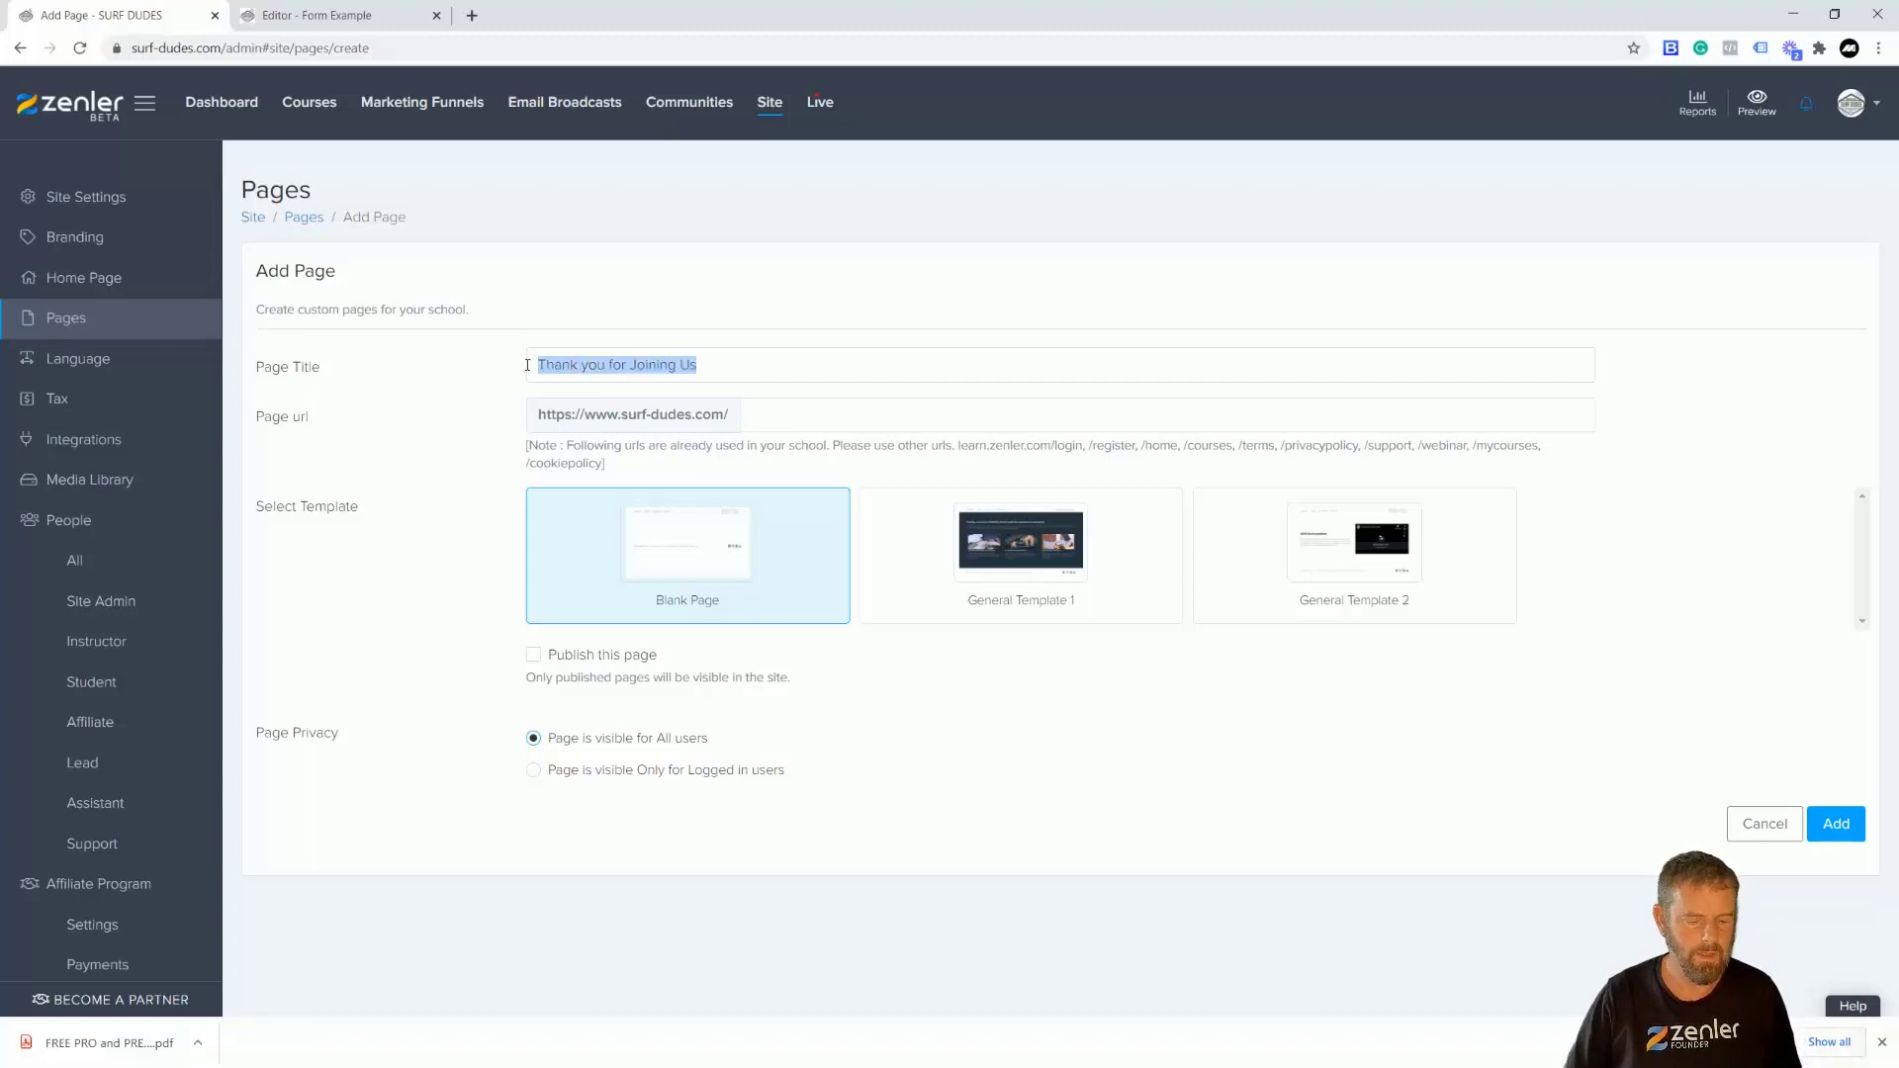
{"action": "left_click", "coordinate": [752, 415]}
{"action": "key", "text": "ctrl+v"}
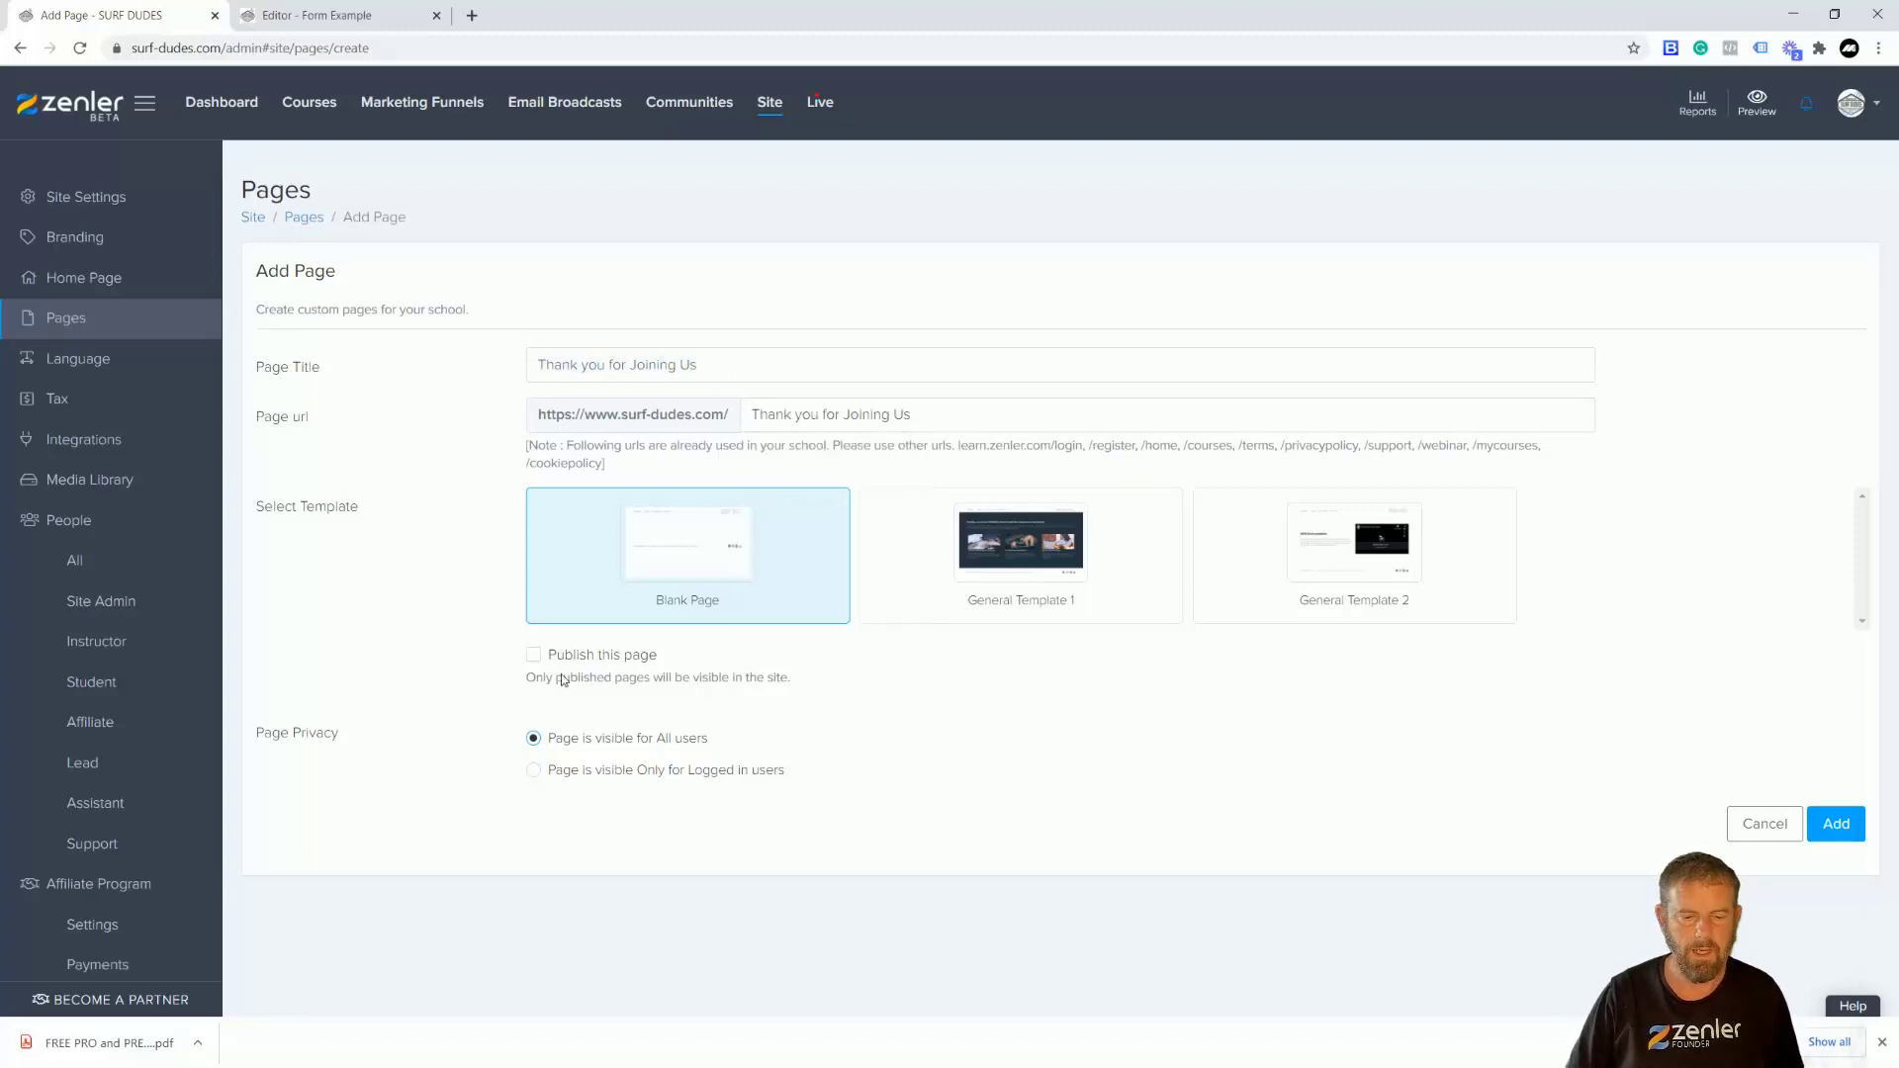
{"action": "left_click", "coordinate": [533, 655]}
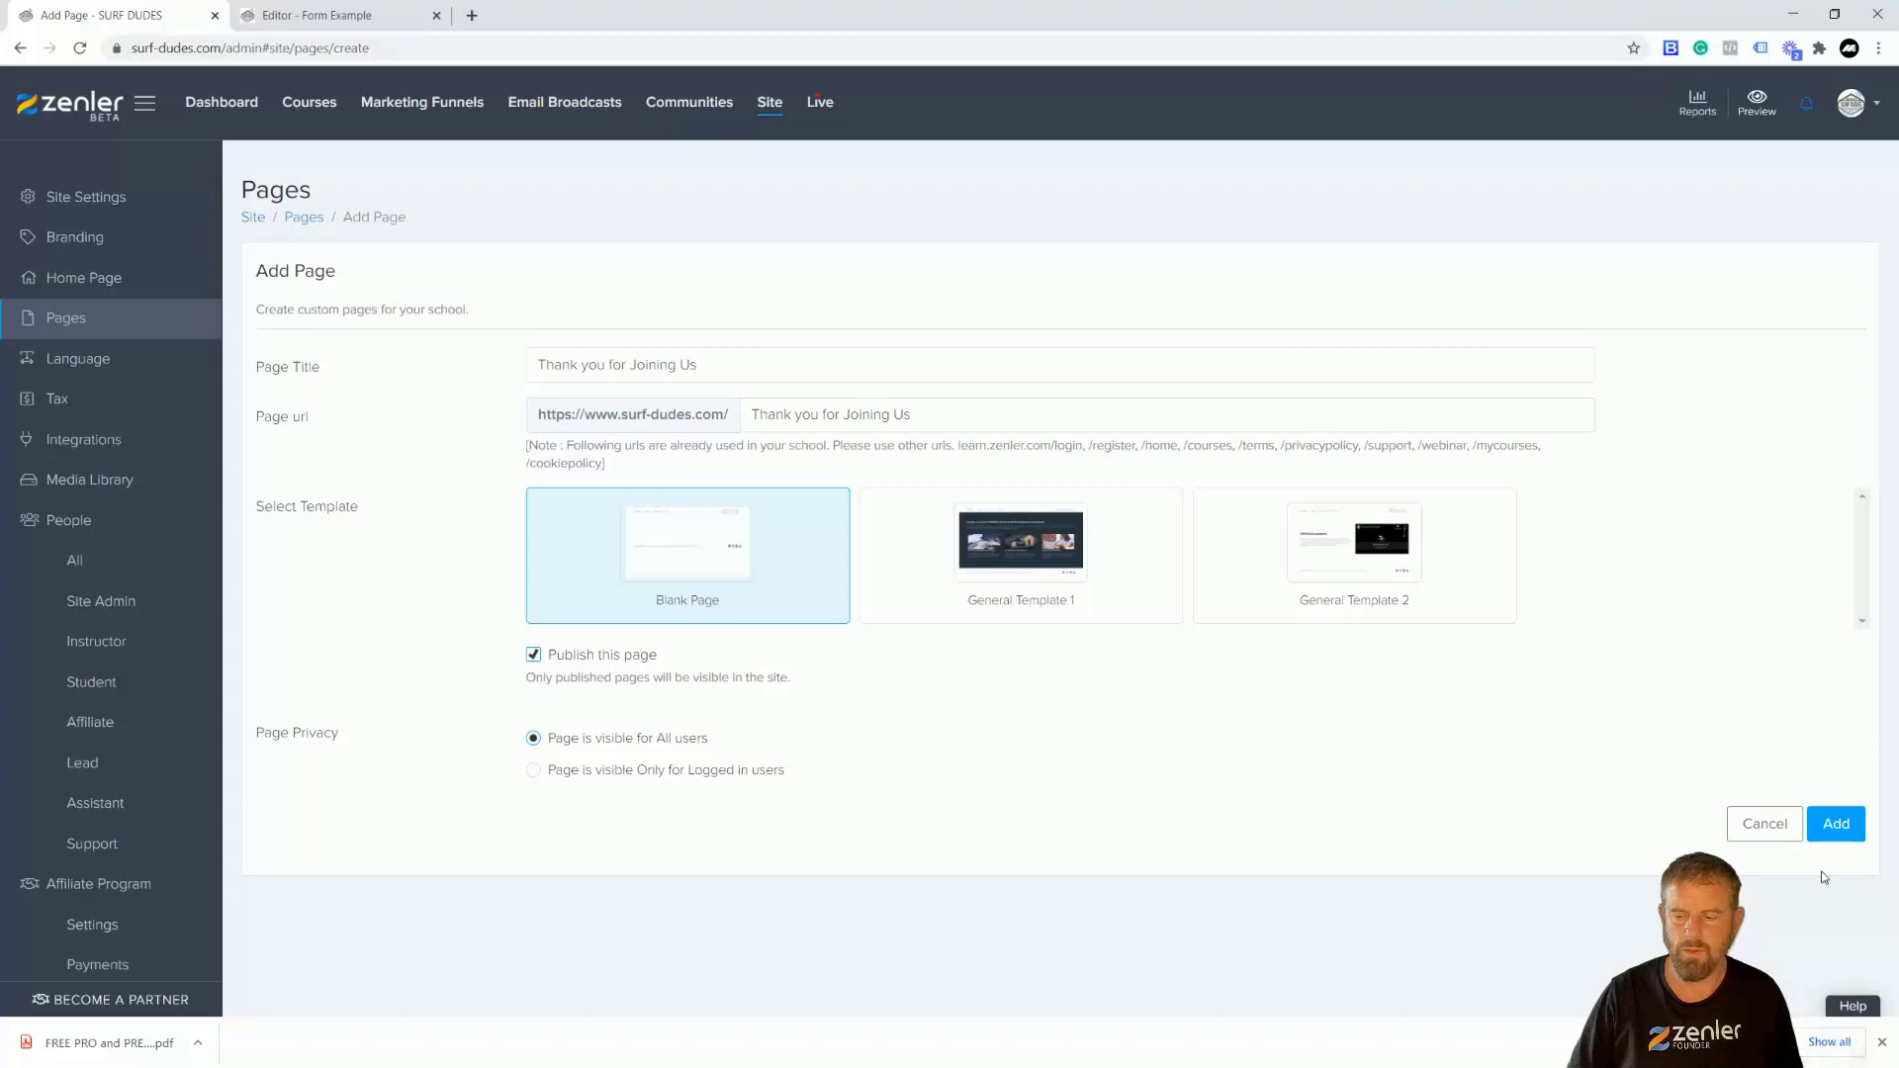
- Create the page from the Blank Page template and add a full-width row to its empty section
{"action": "left_click", "coordinate": [1835, 826]}
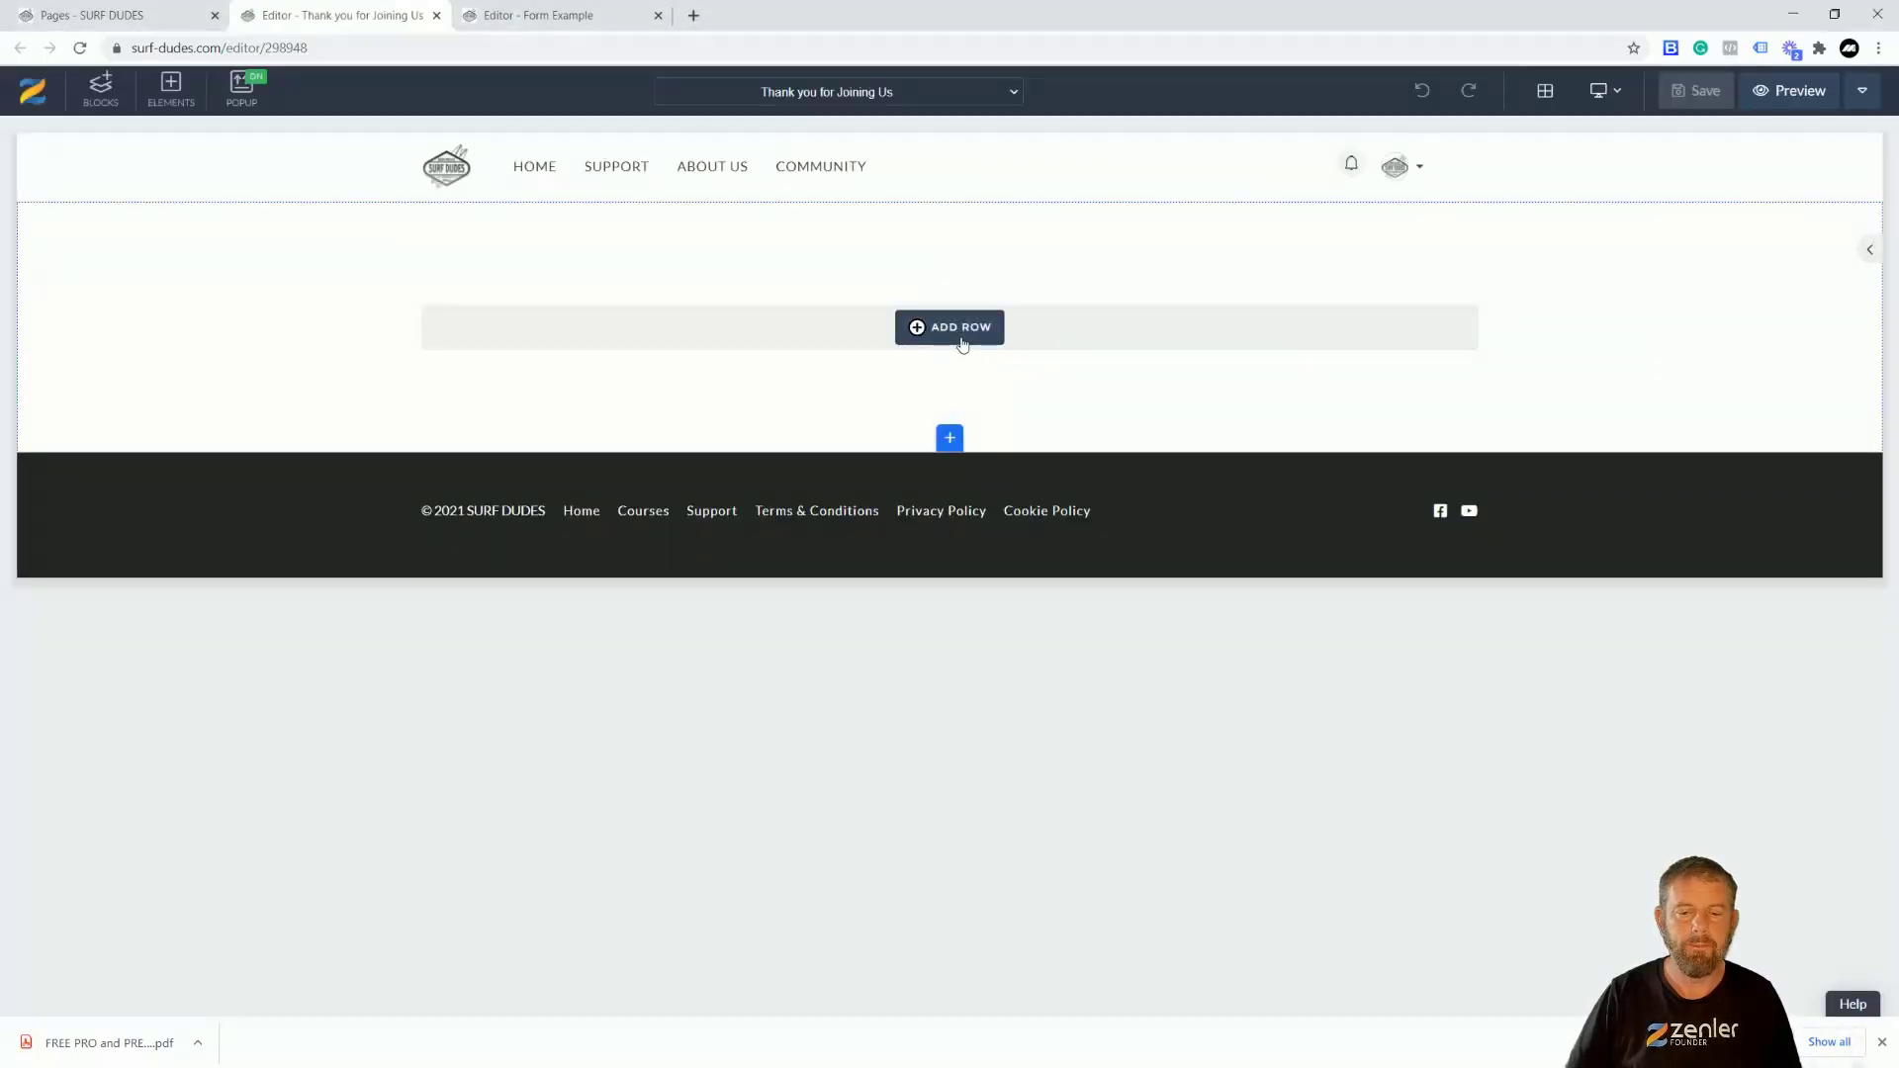
{"action": "left_click", "coordinate": [962, 343]}
{"action": "left_click", "coordinate": [525, 297]}
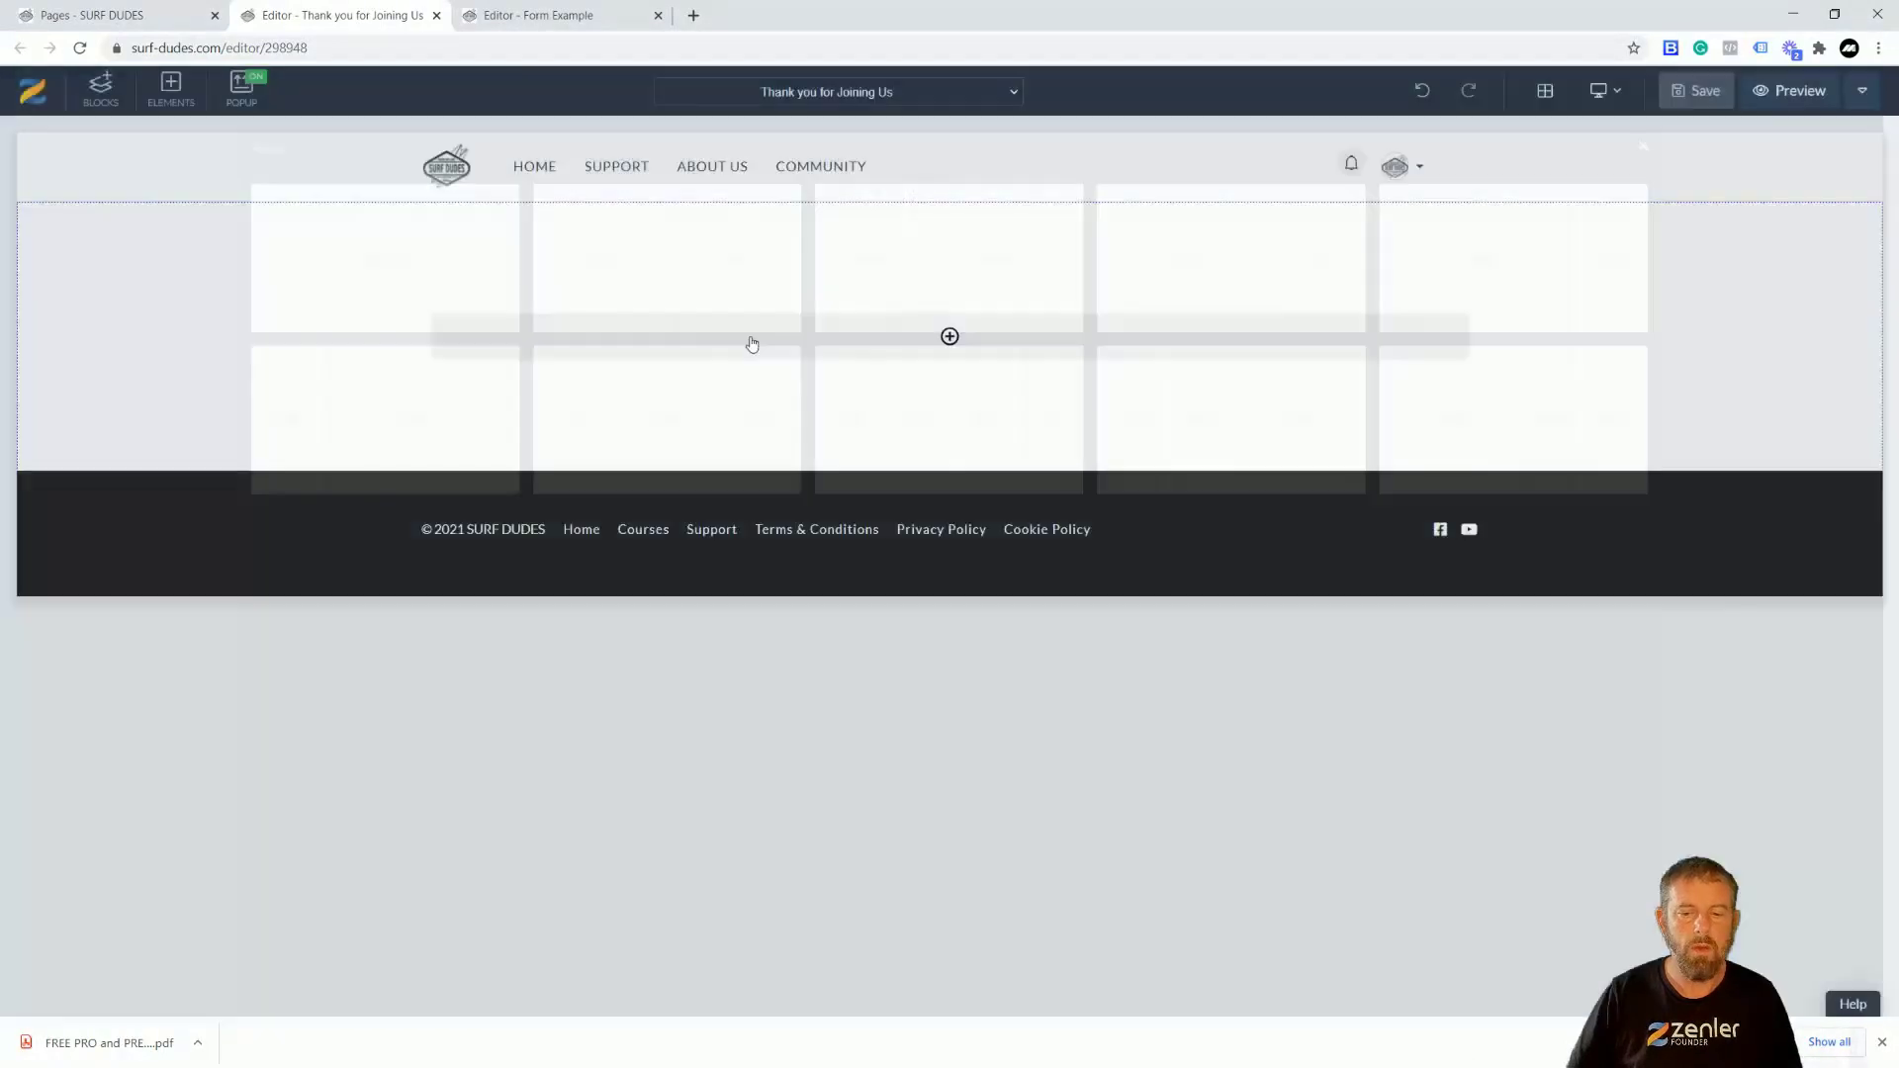
{"action": "left_click", "coordinate": [920, 347]}
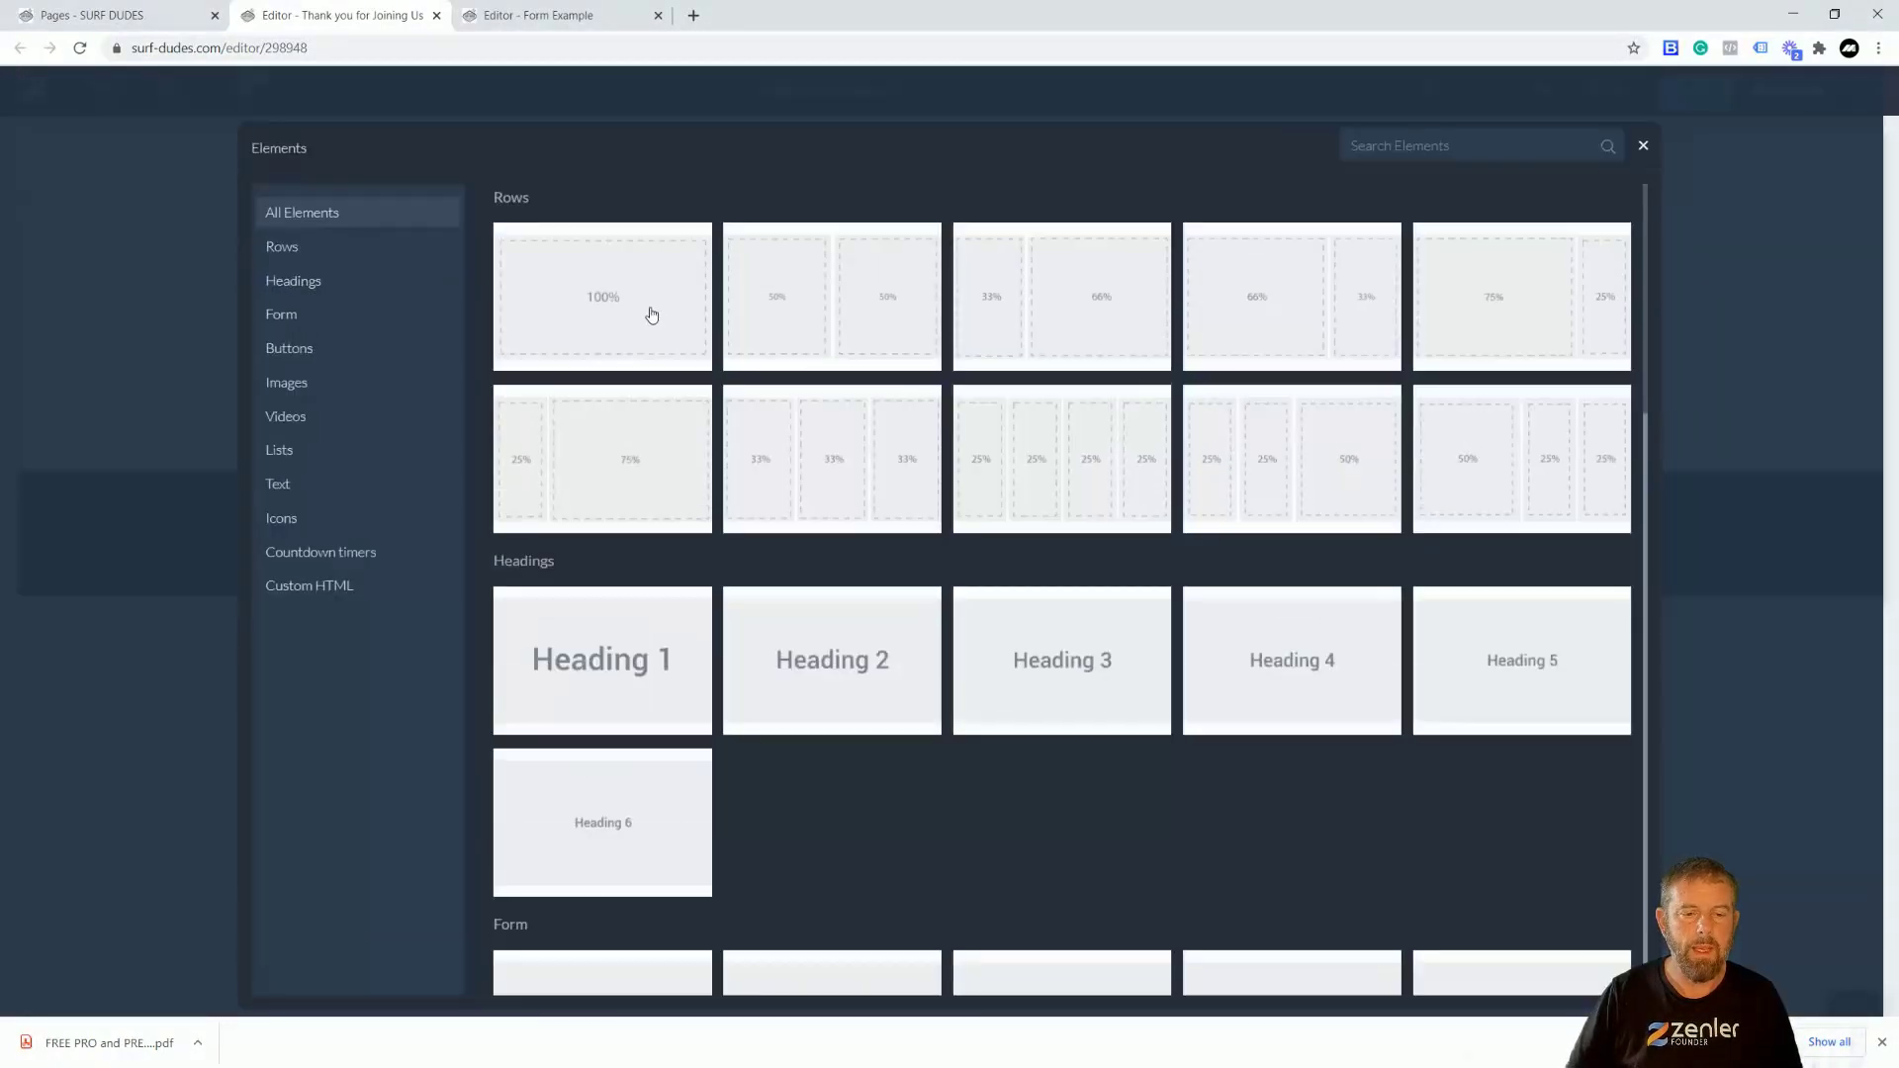
{"action": "left_click", "coordinate": [652, 315]}
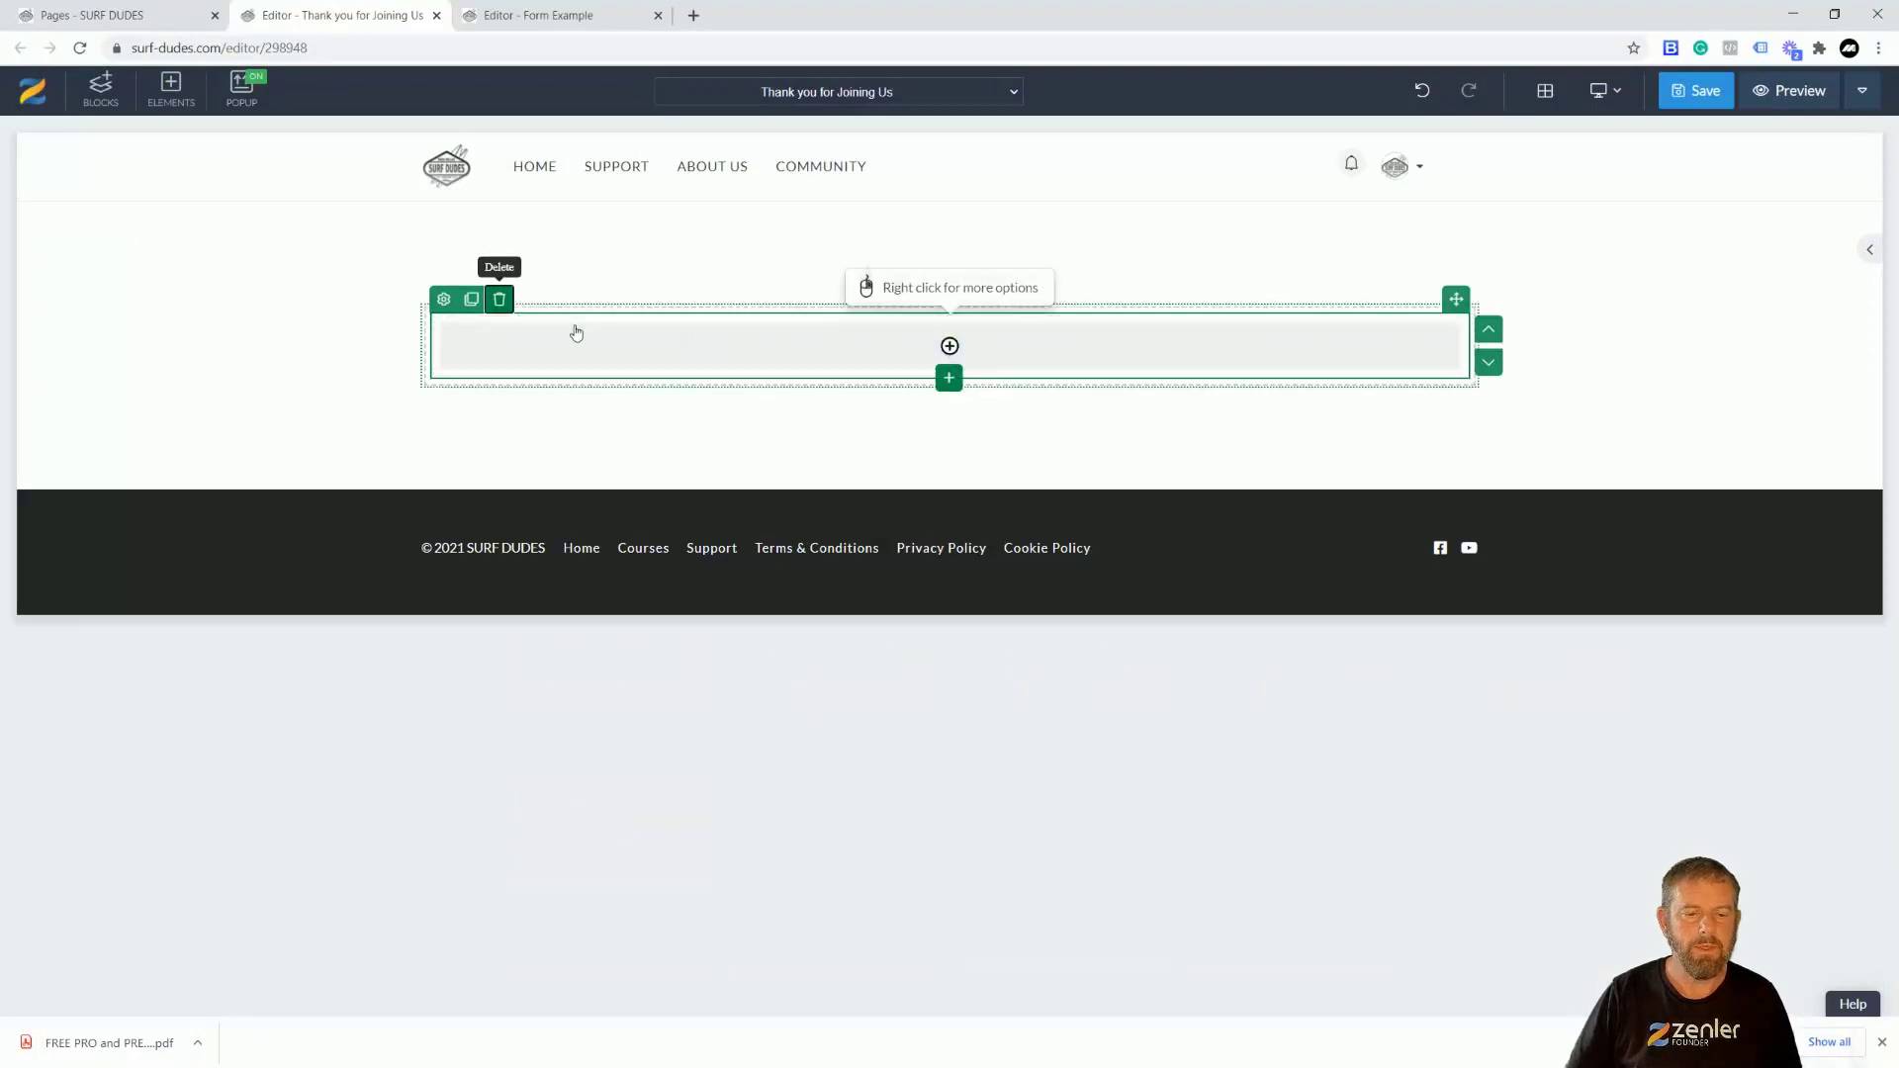
{"action": "left_click", "coordinate": [499, 299]}
{"action": "left_click", "coordinate": [974, 295]}
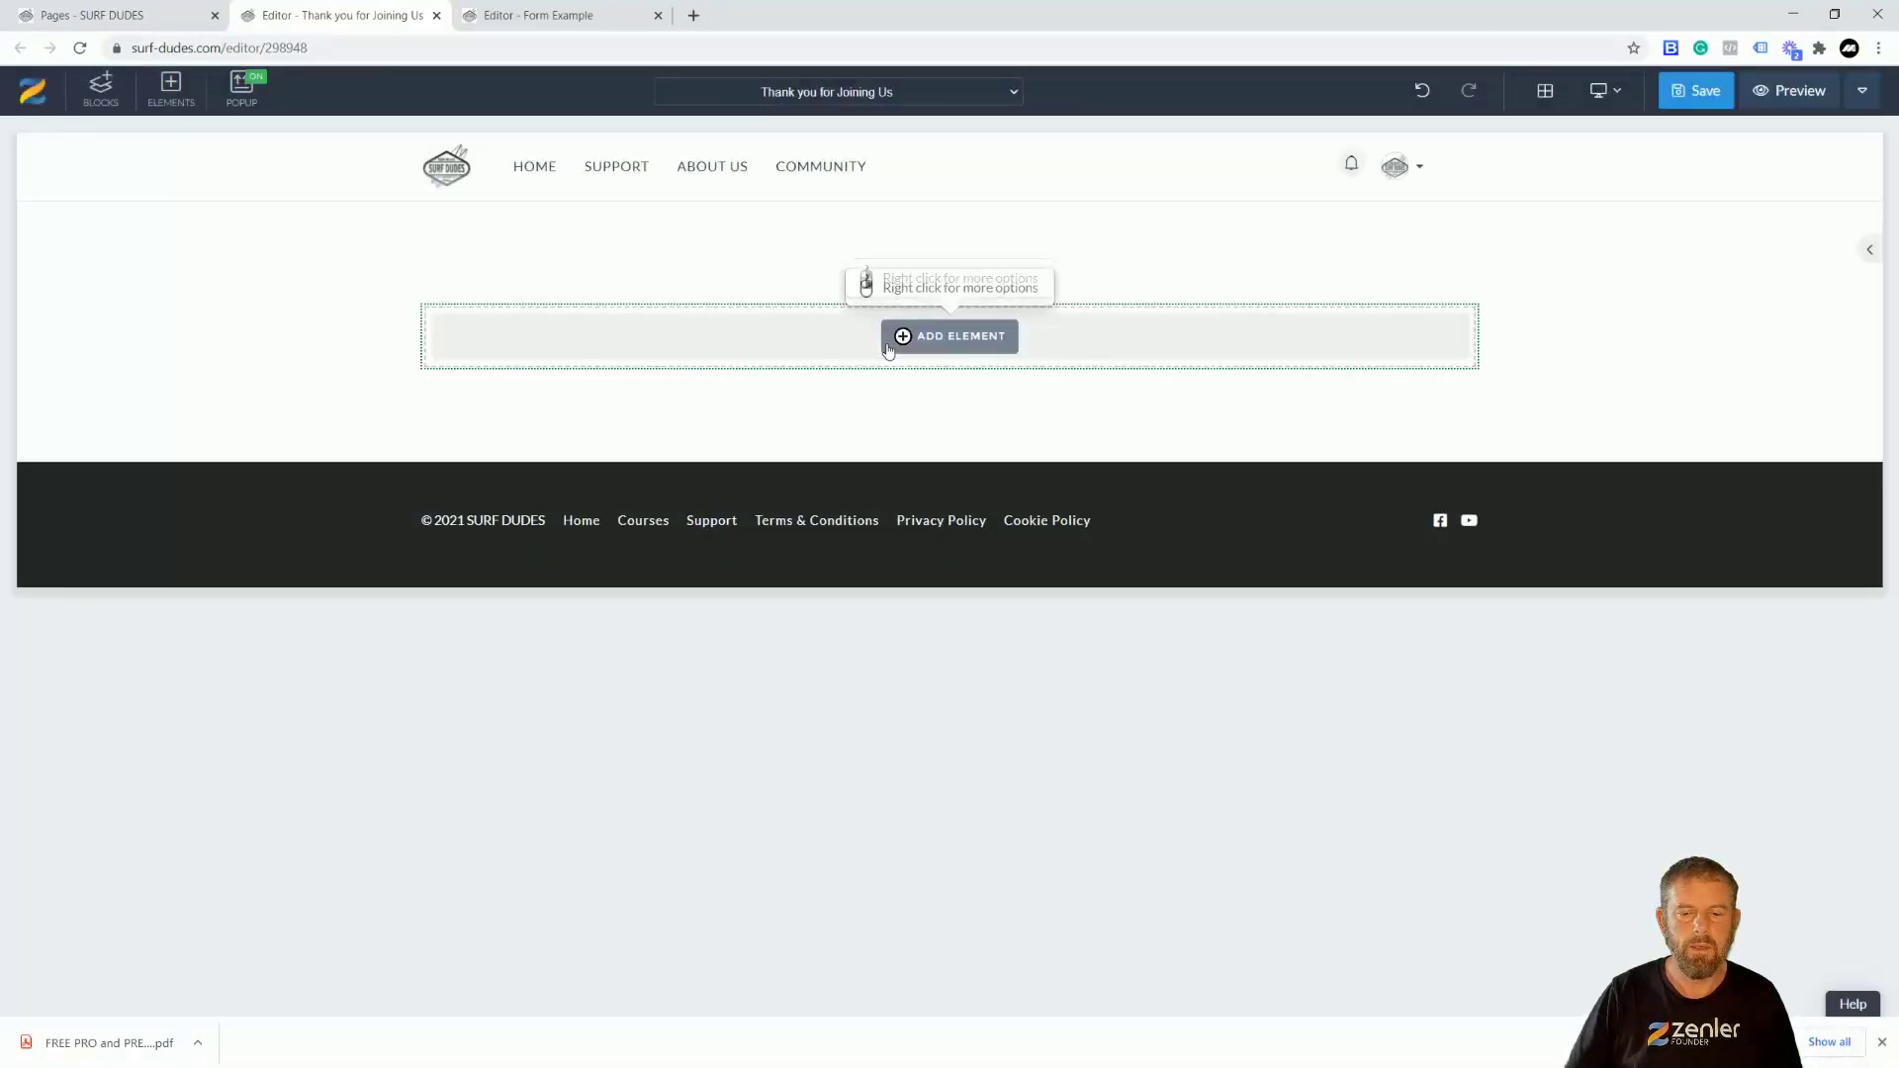
- Add a Heading 2 element to the row with the text "Thank you your form has been submitted"
{"action": "left_click", "coordinate": [920, 341]}
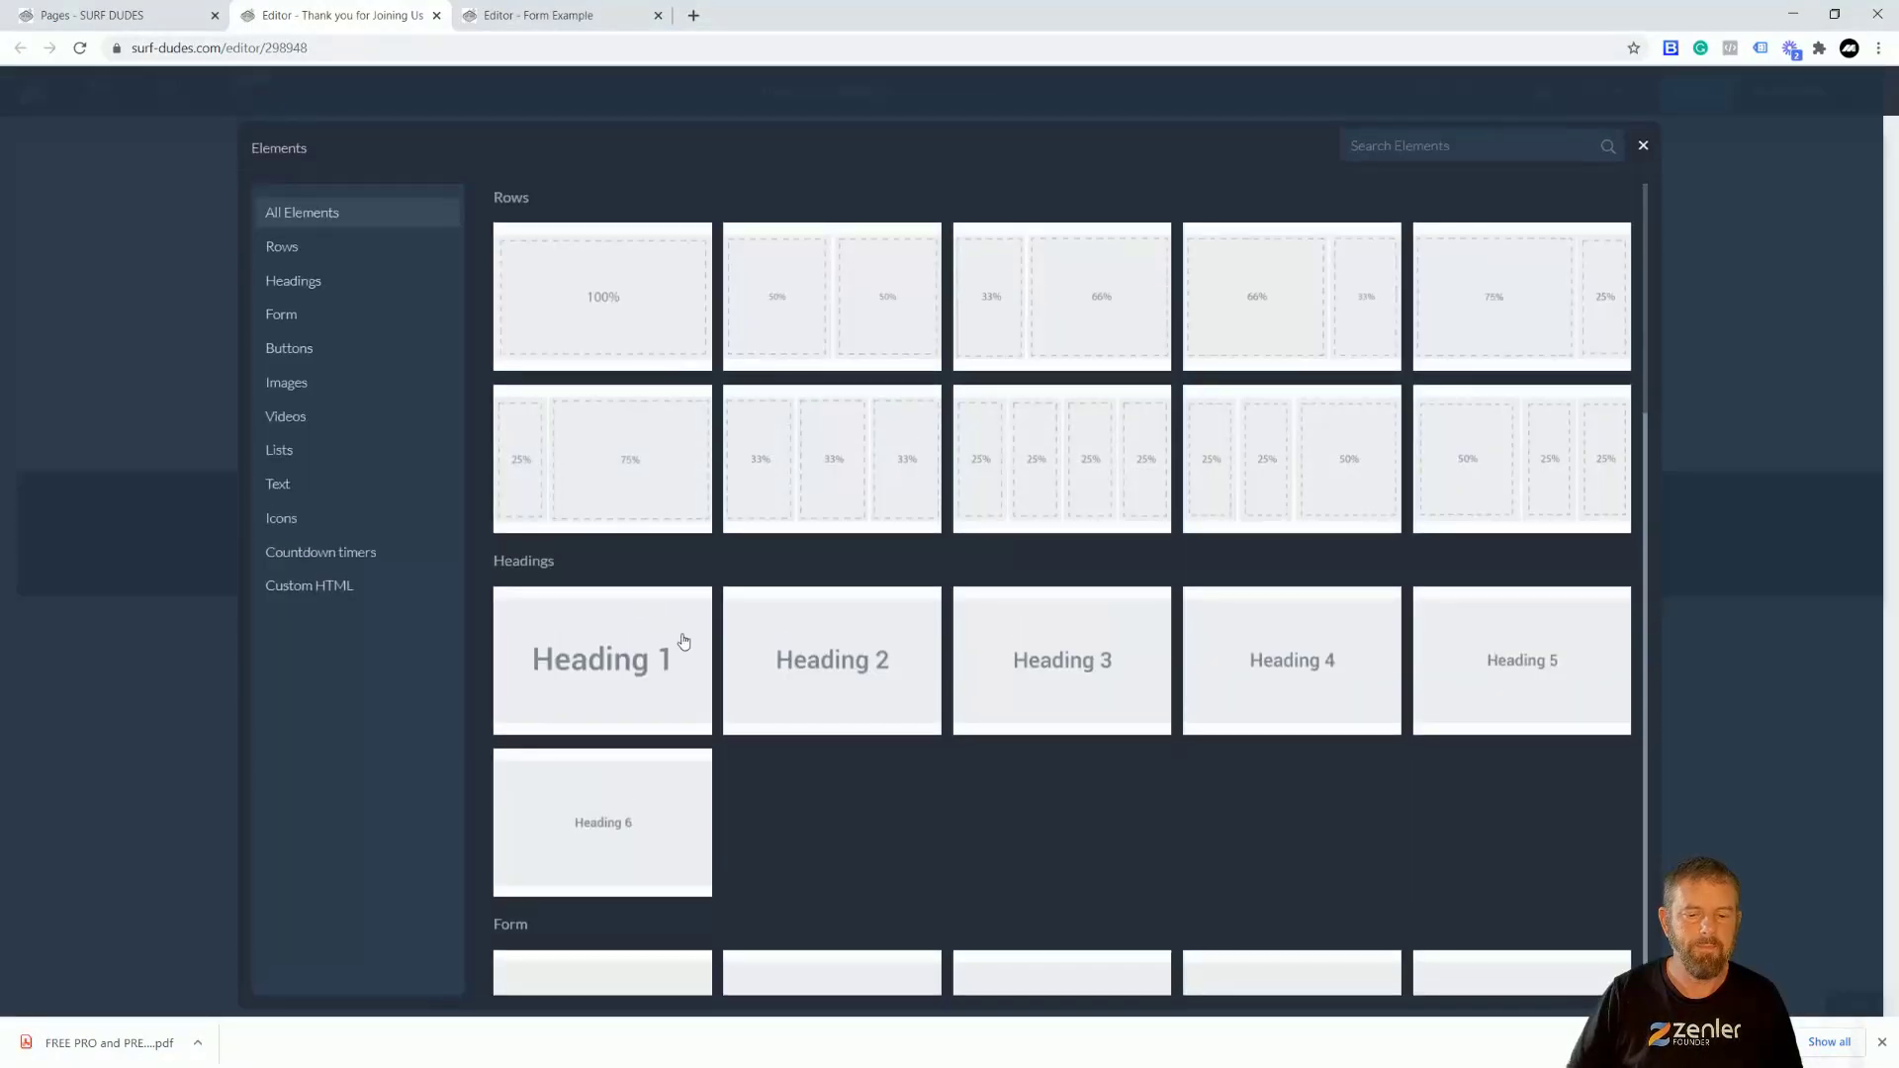
{"action": "left_click", "coordinate": [809, 606]}
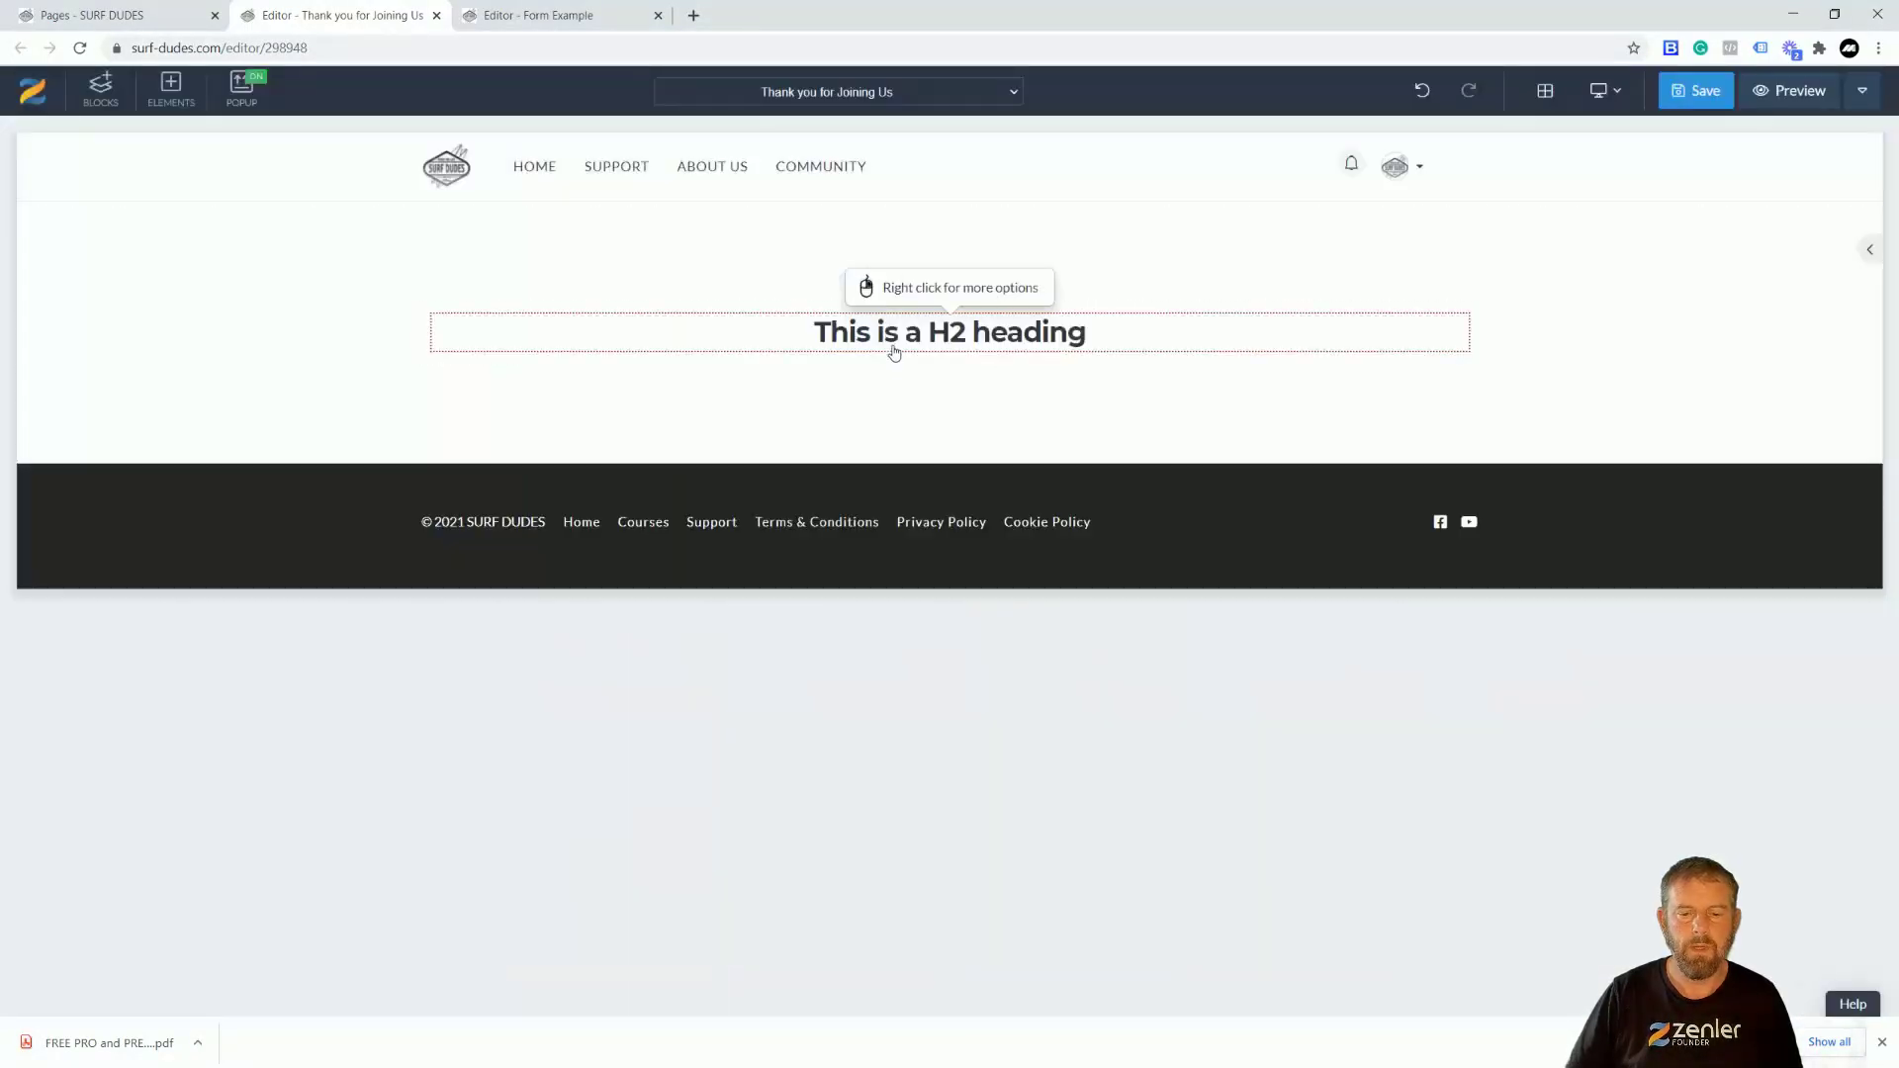
{"action": "left_click_drag", "start_coordinate": [1110, 330], "coordinate": [733, 333]}
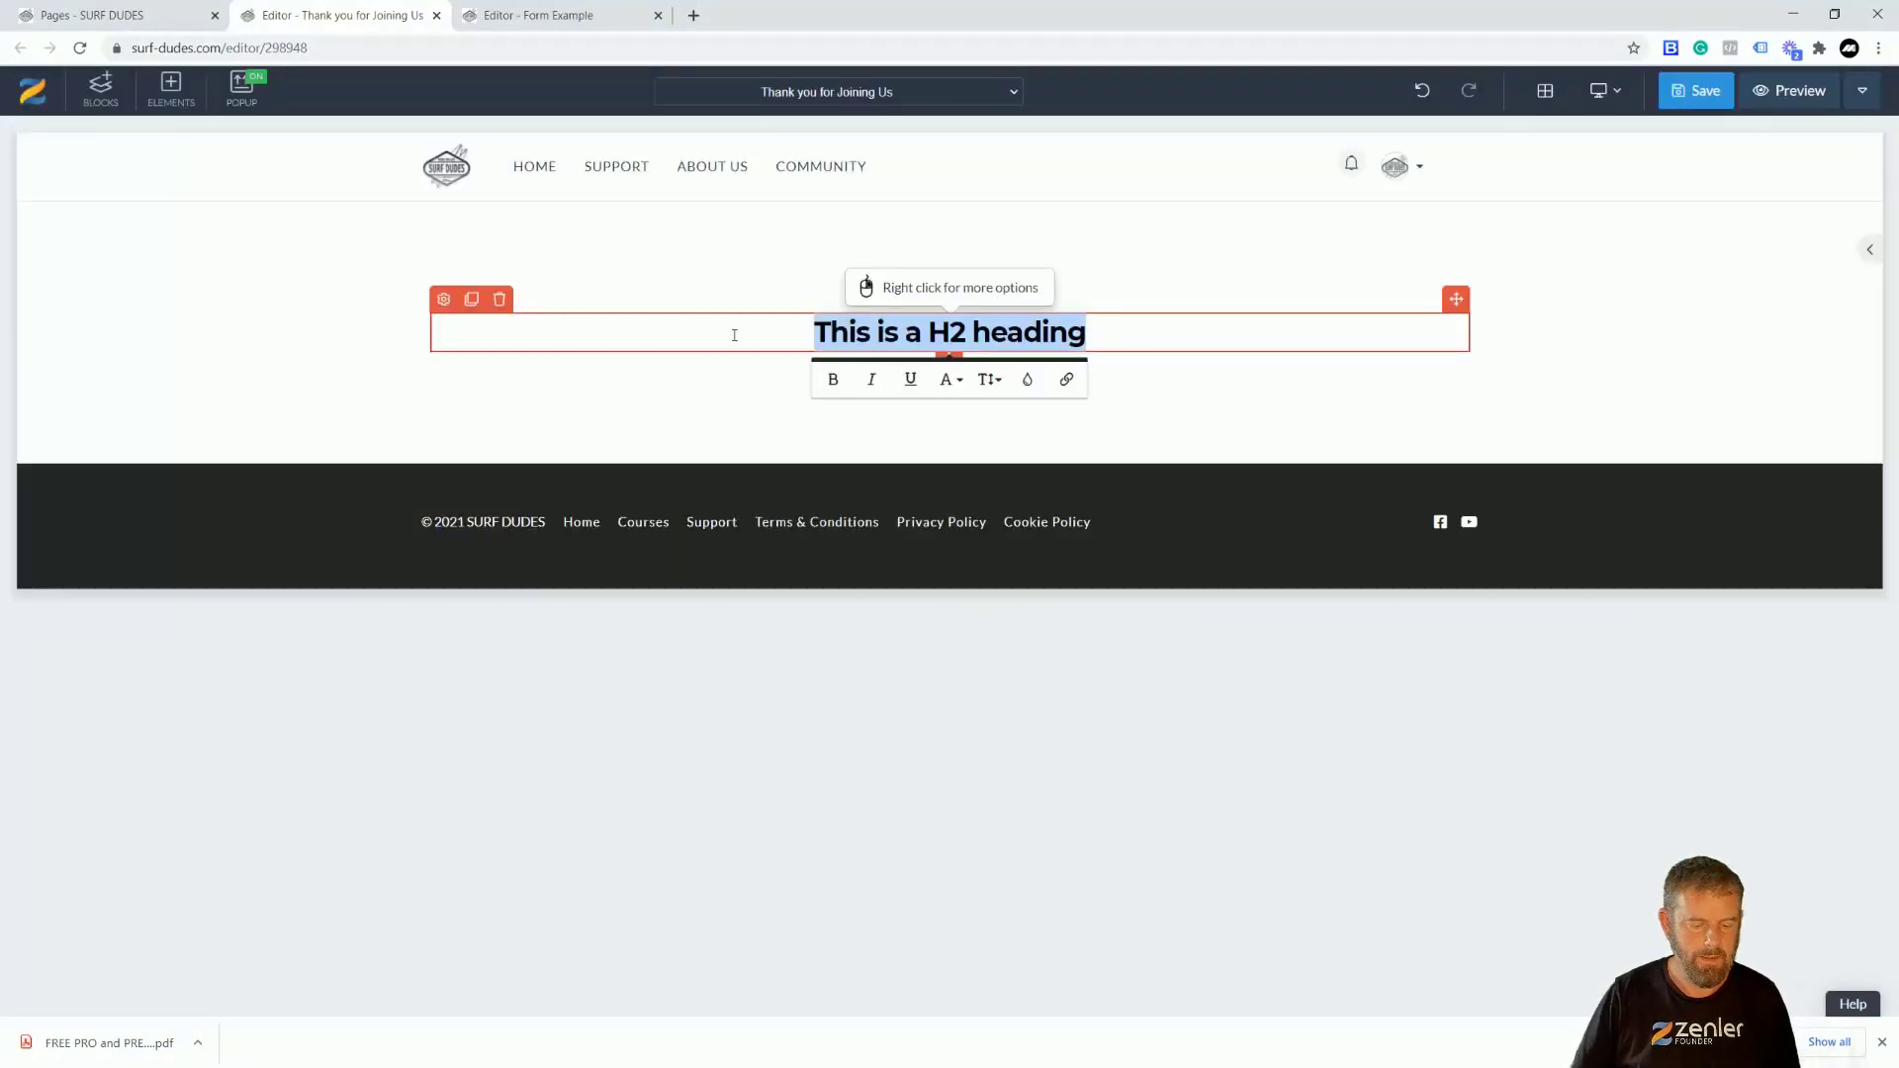
{"action": "type", "text": "THsn"}
{"action": "key", "text": "BackSpace"}
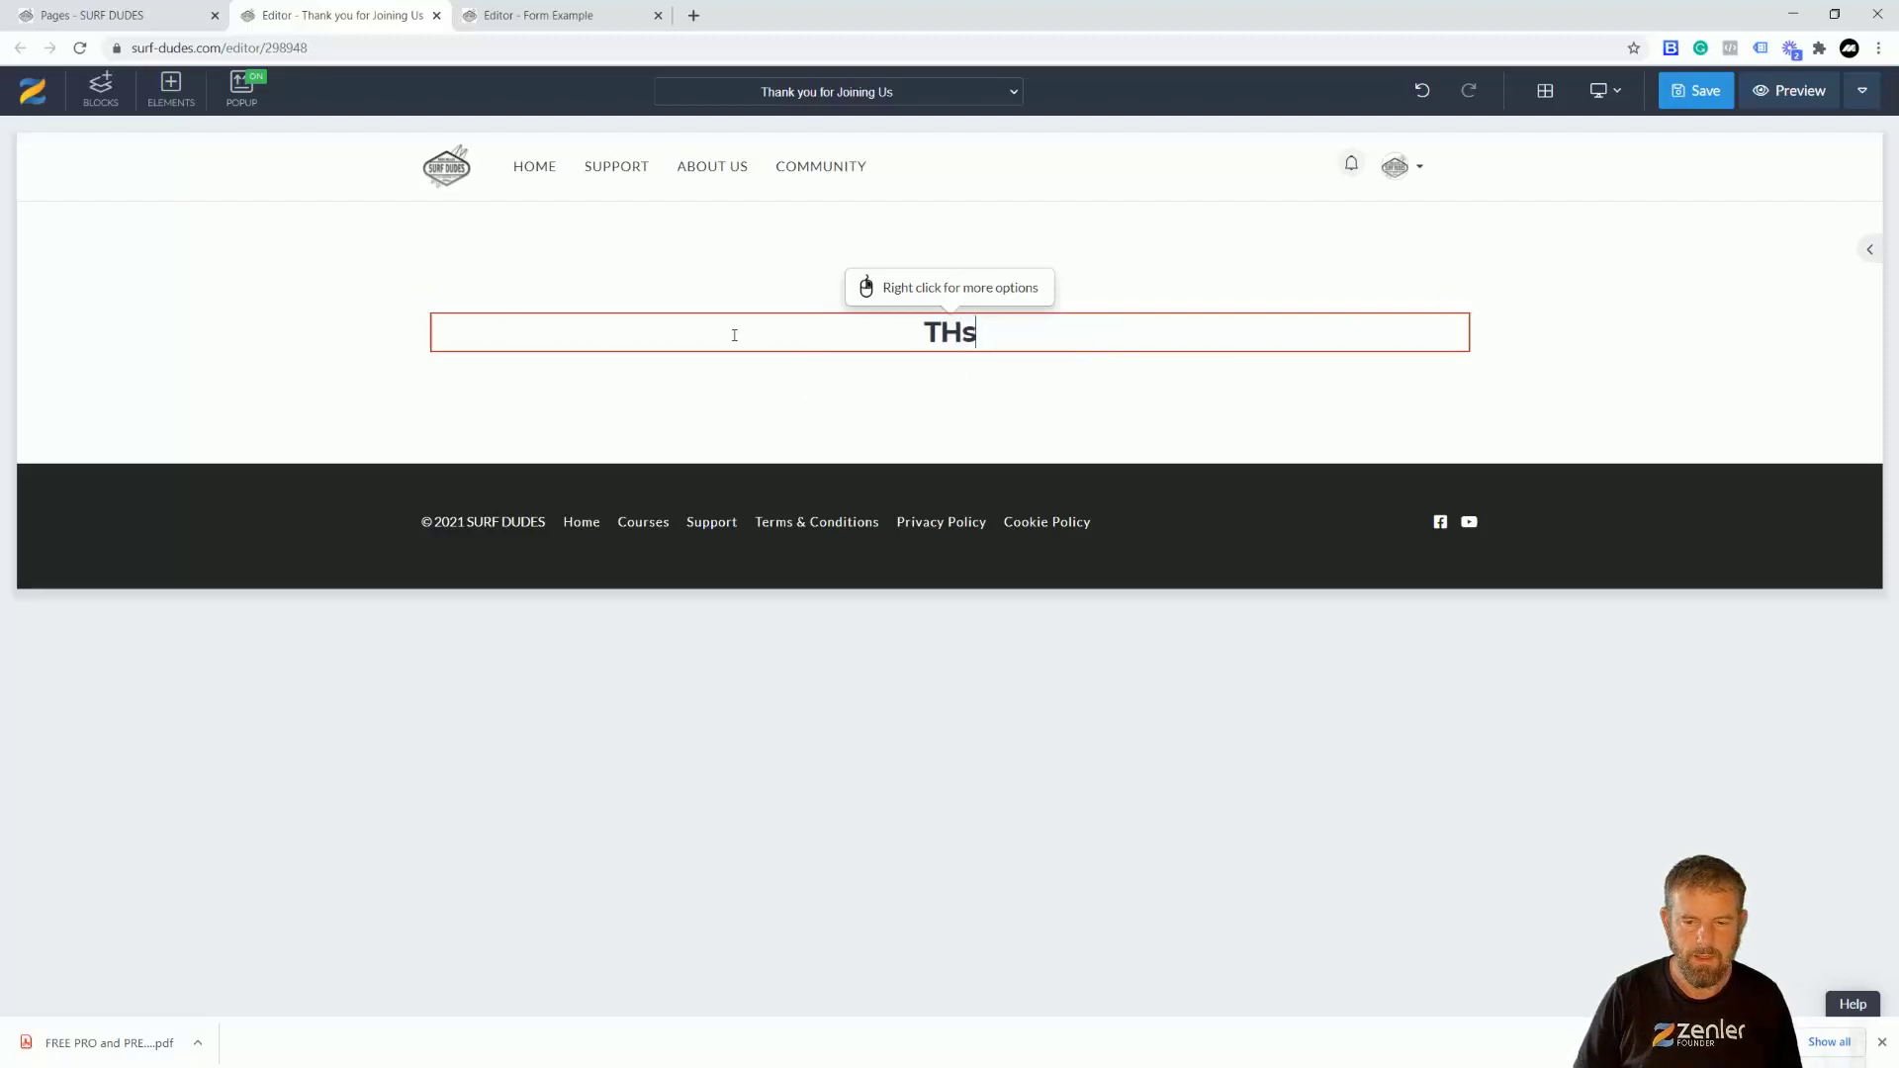
{"action": "type", "text": "h"}
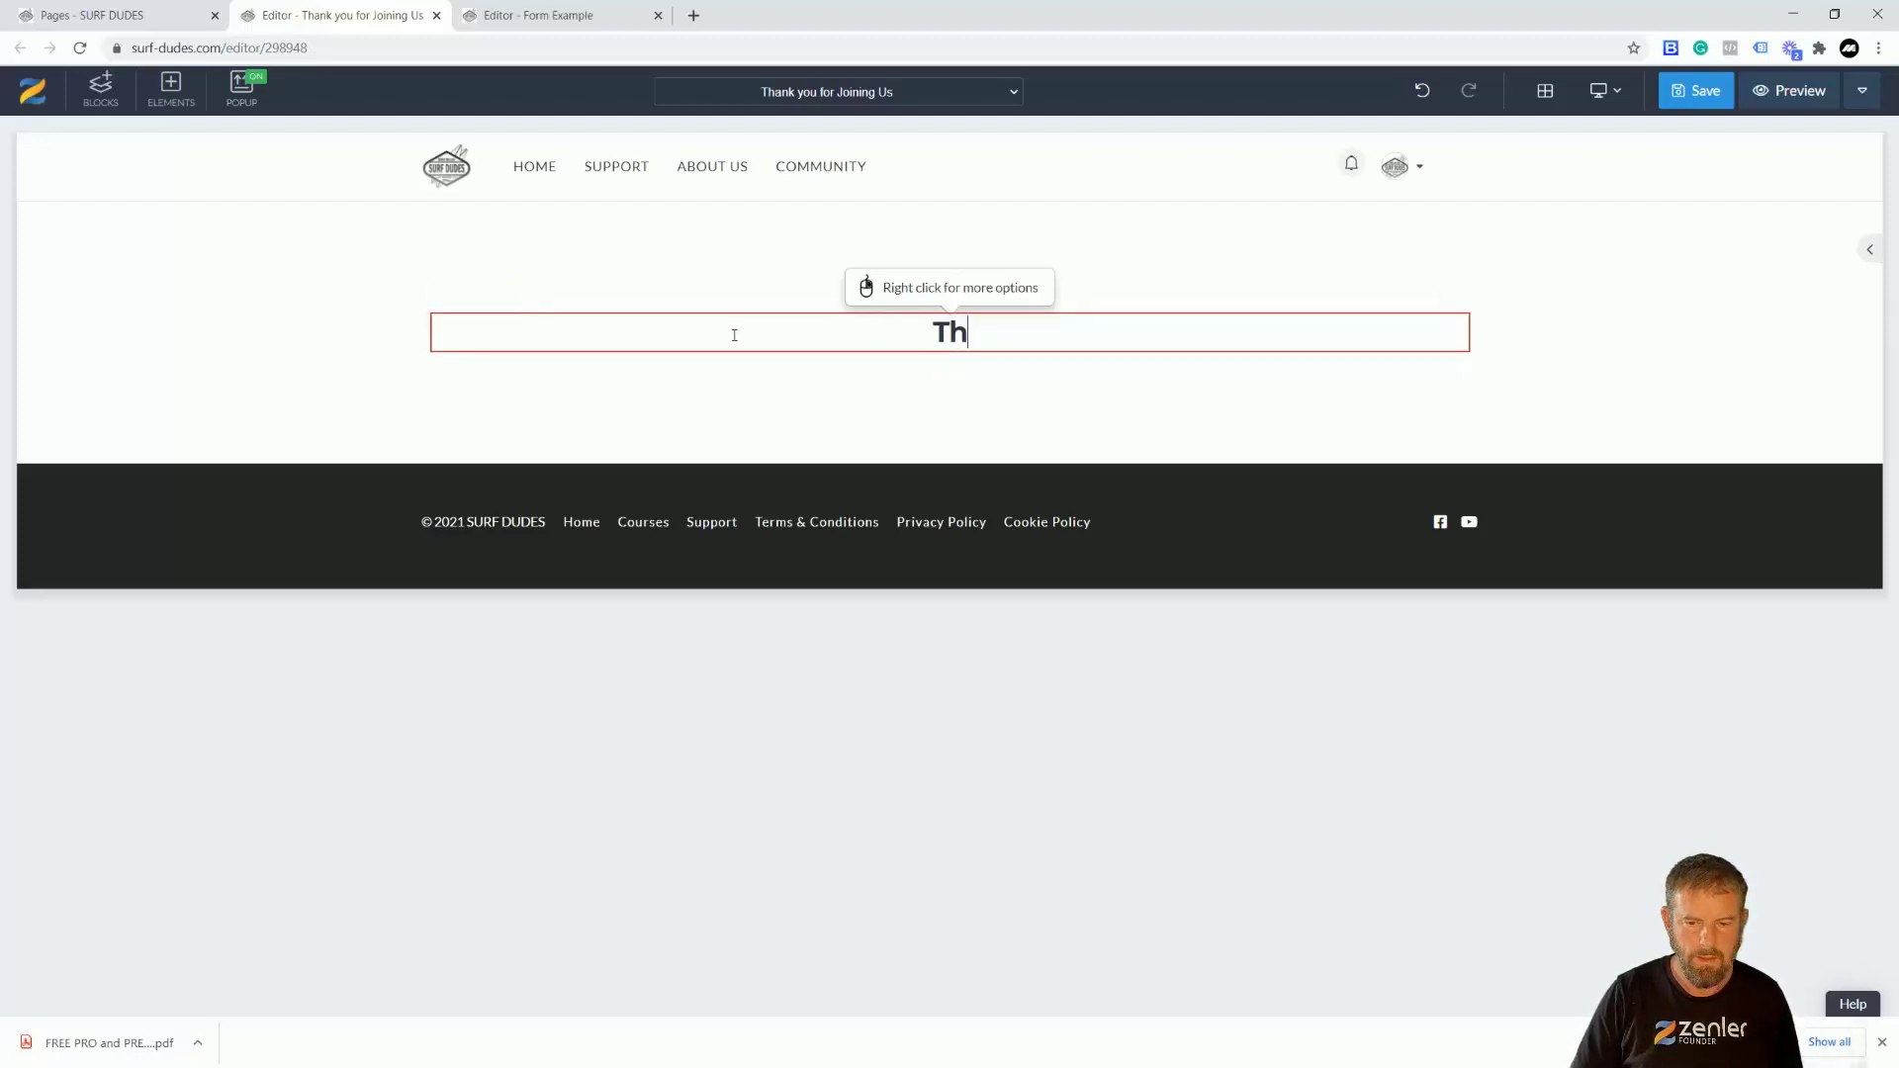
{"action": "type", "text": "ank you "}
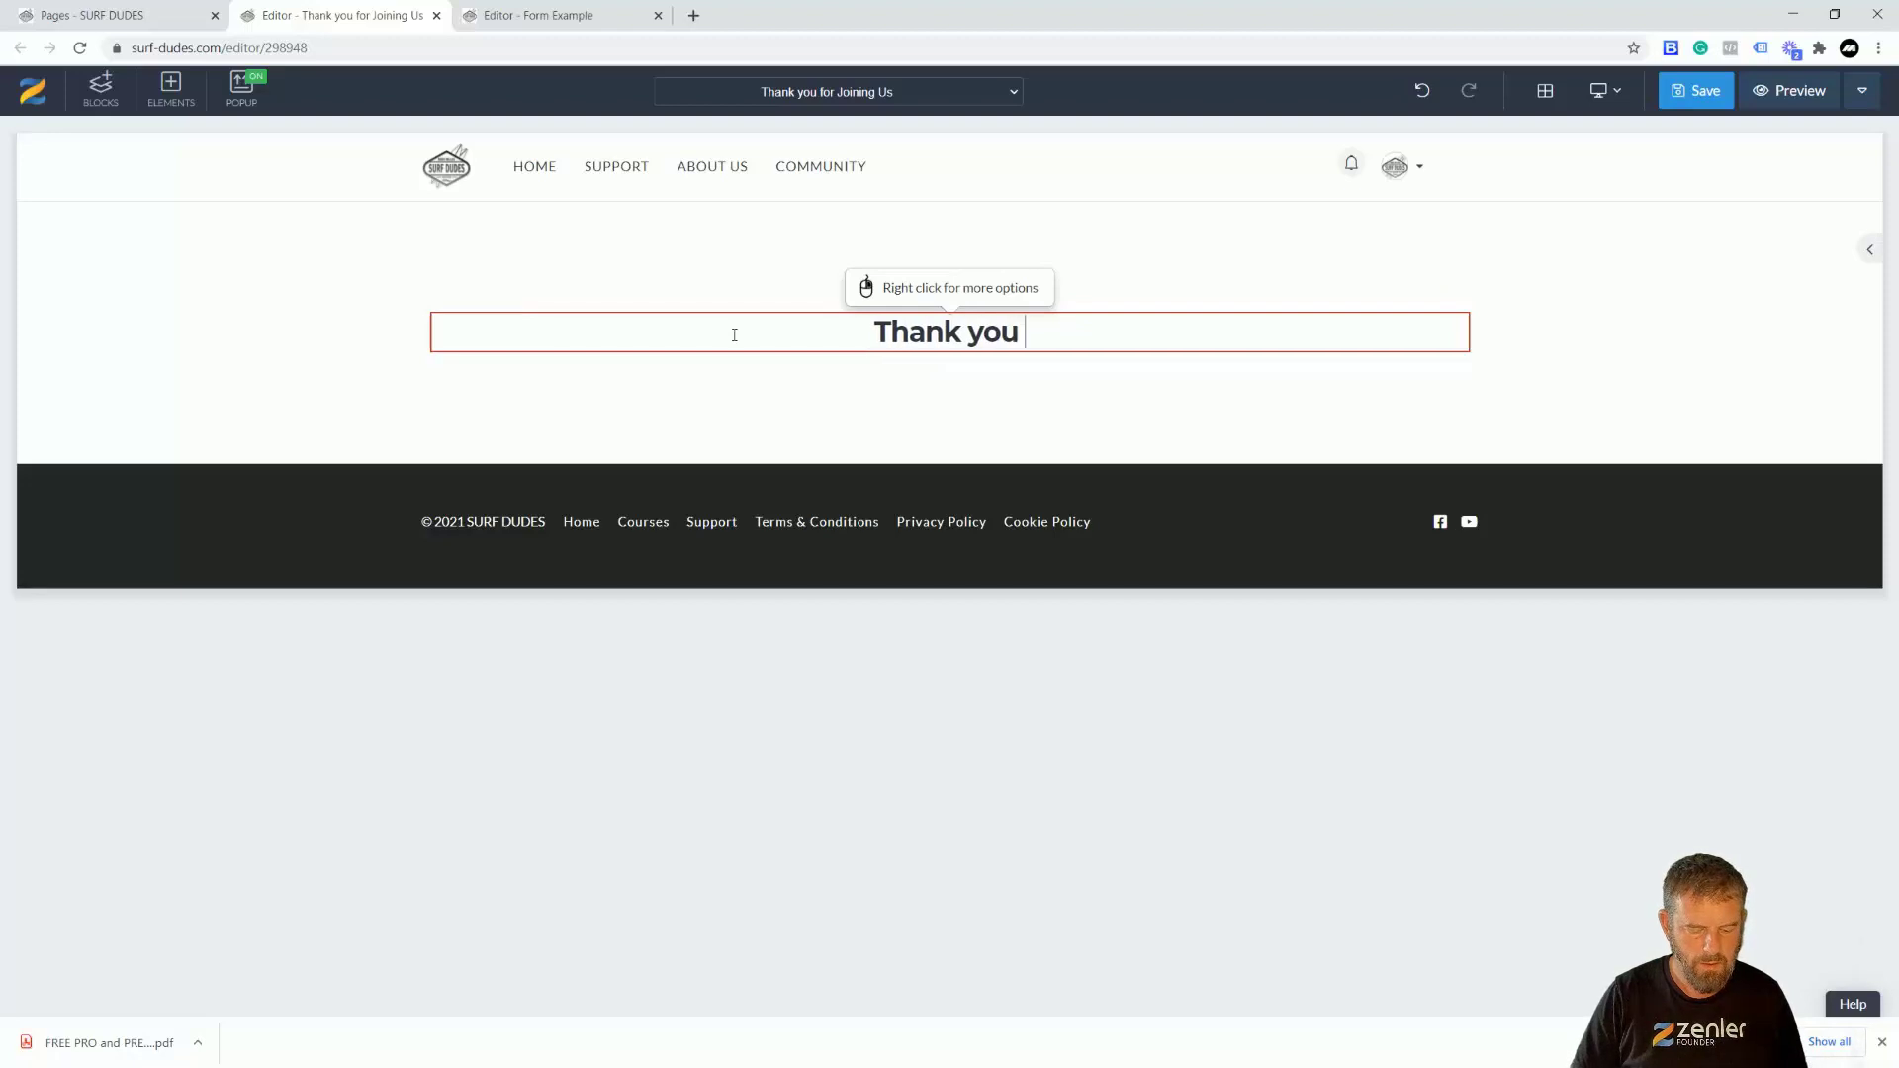
{"action": "type", "text": "your form"}
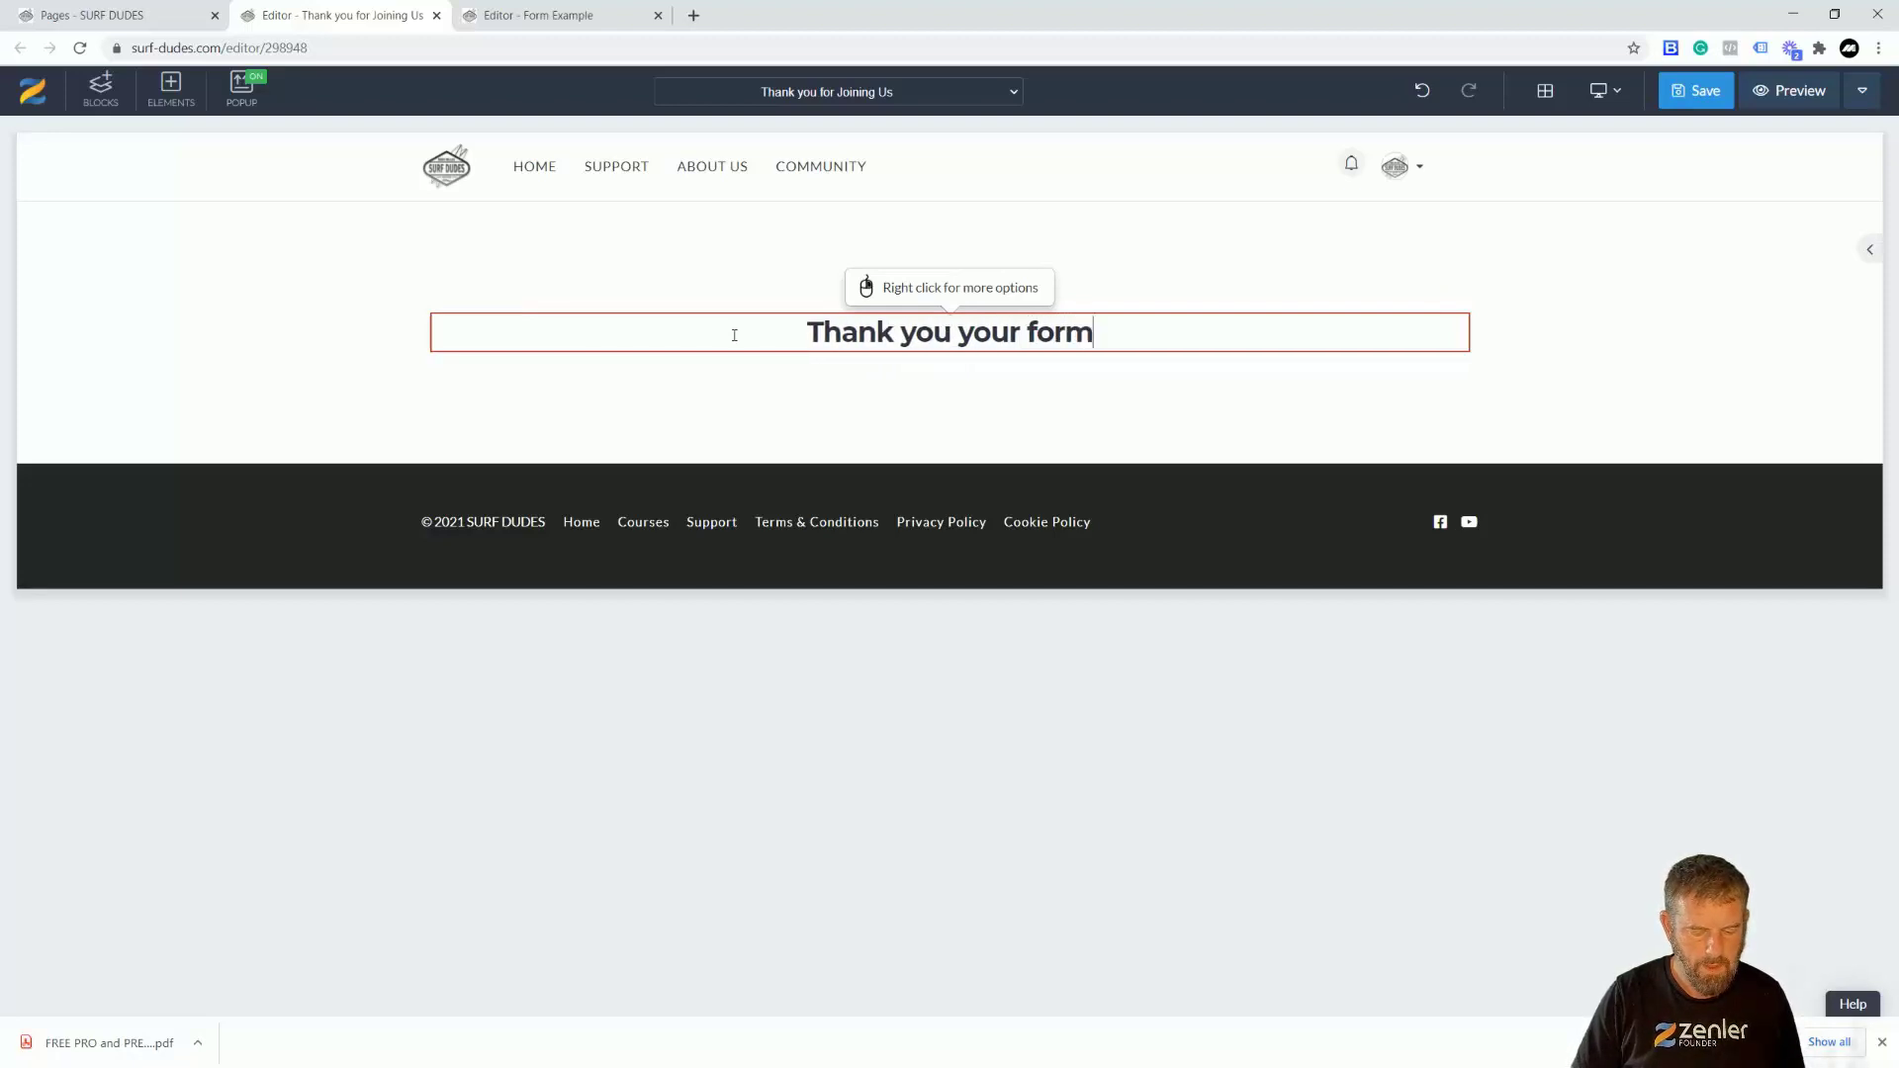
{"action": "type", "text": " has been"}
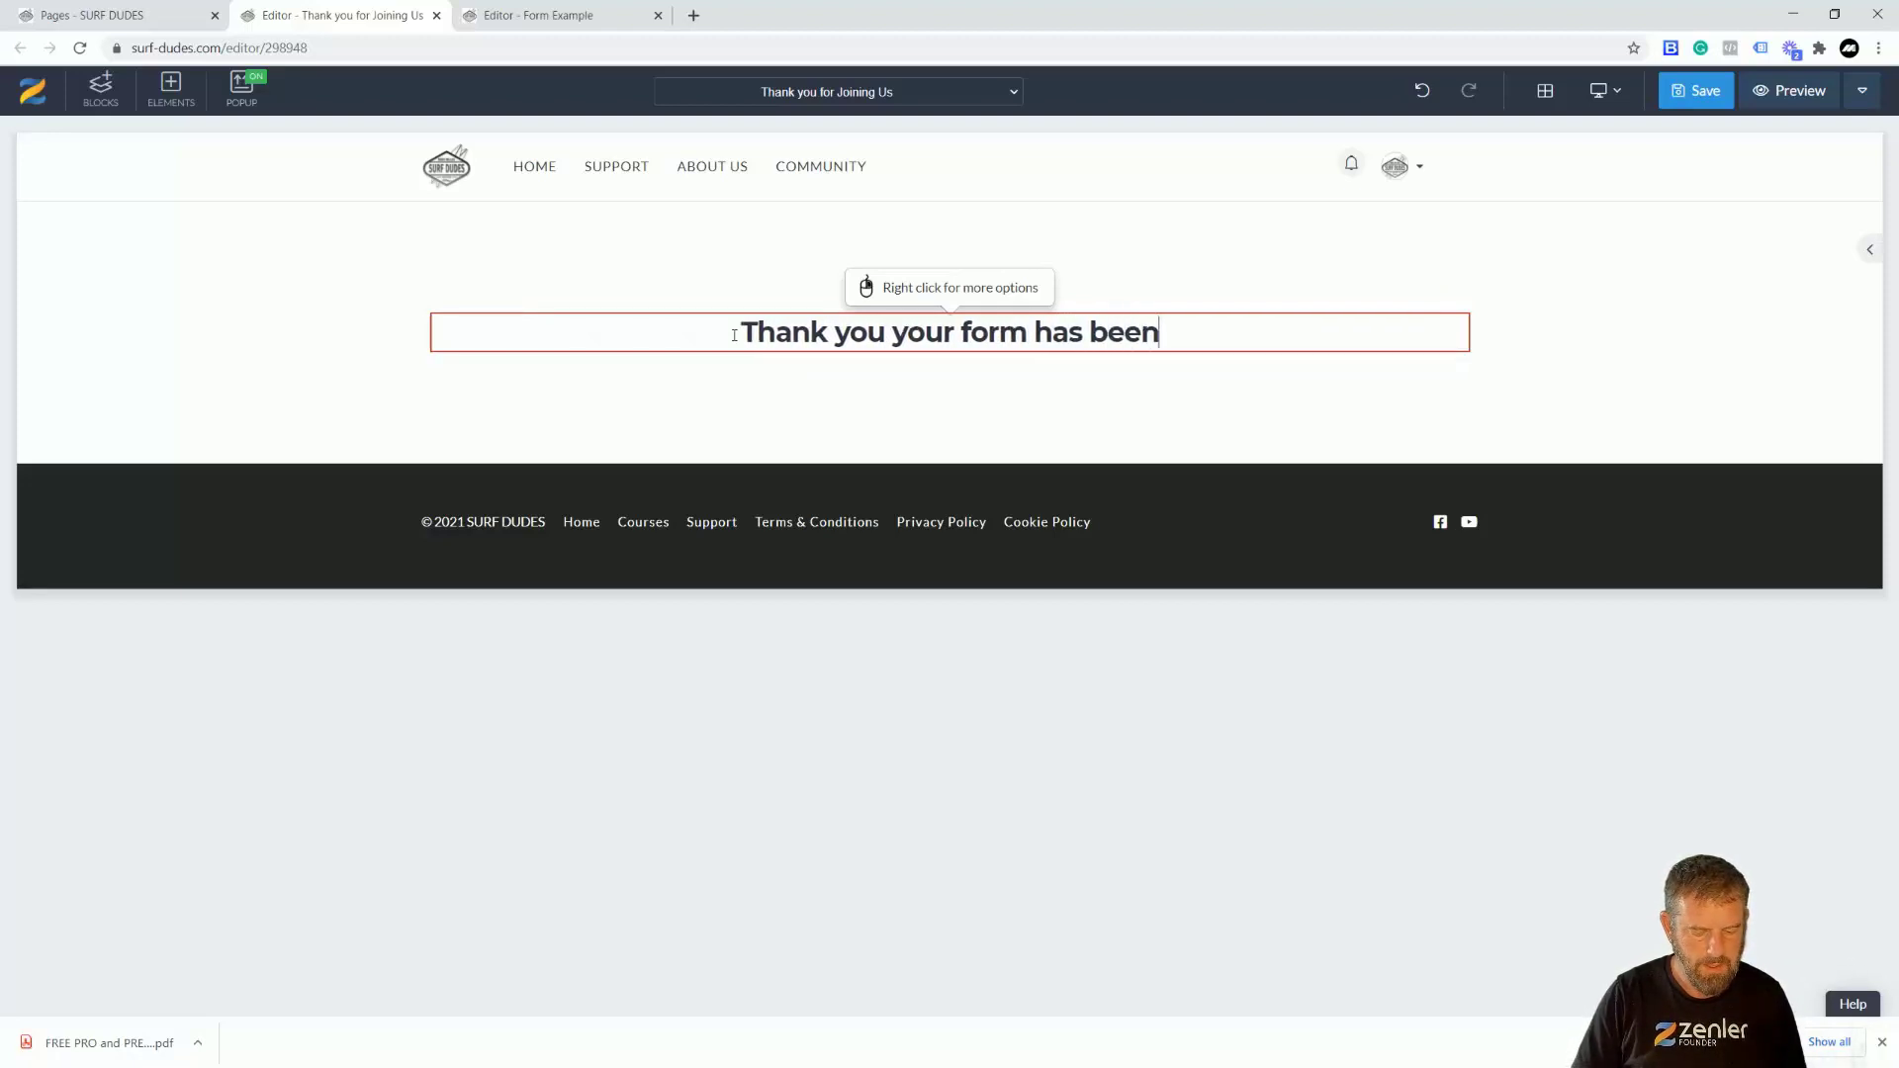
{"action": "type", "text": " submitted"}
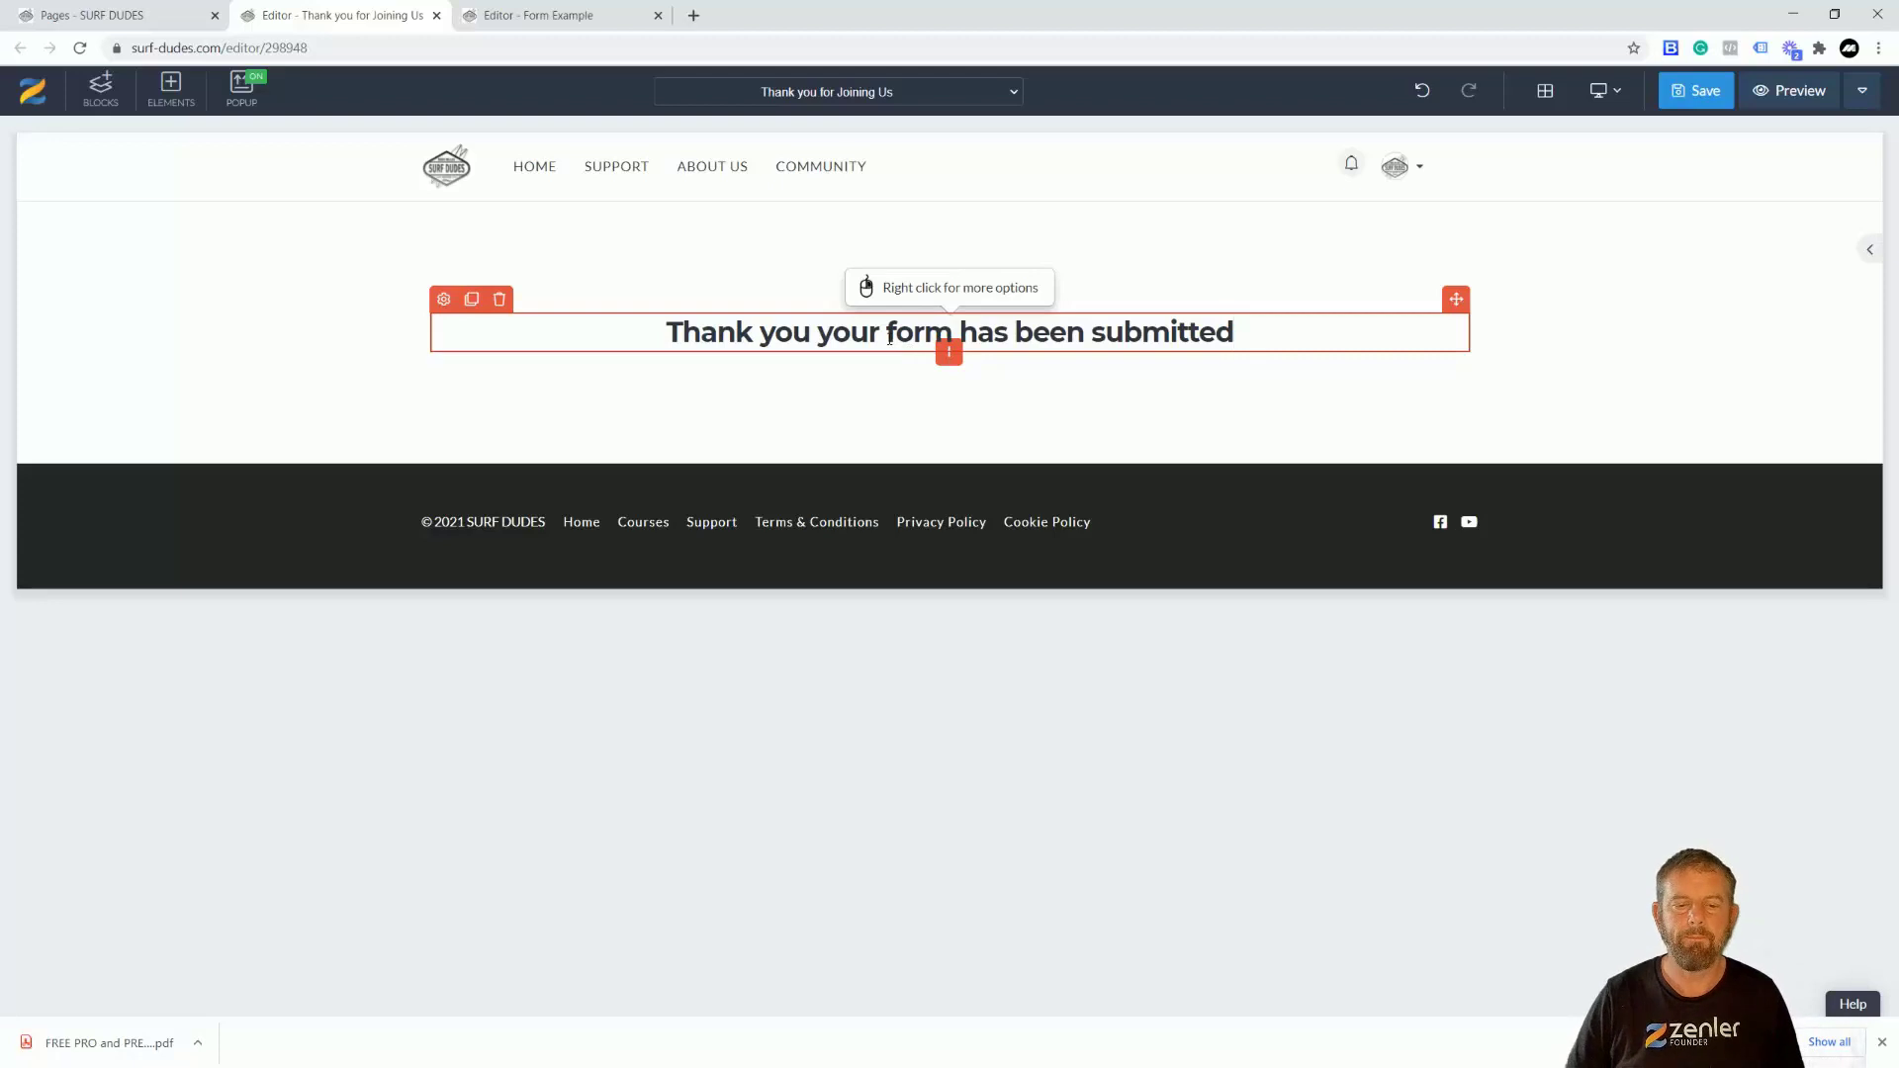
- Duplicate the heading and give the lower copy a Medium font style and an 18 px font size
{"action": "left_click", "coordinate": [470, 299]}
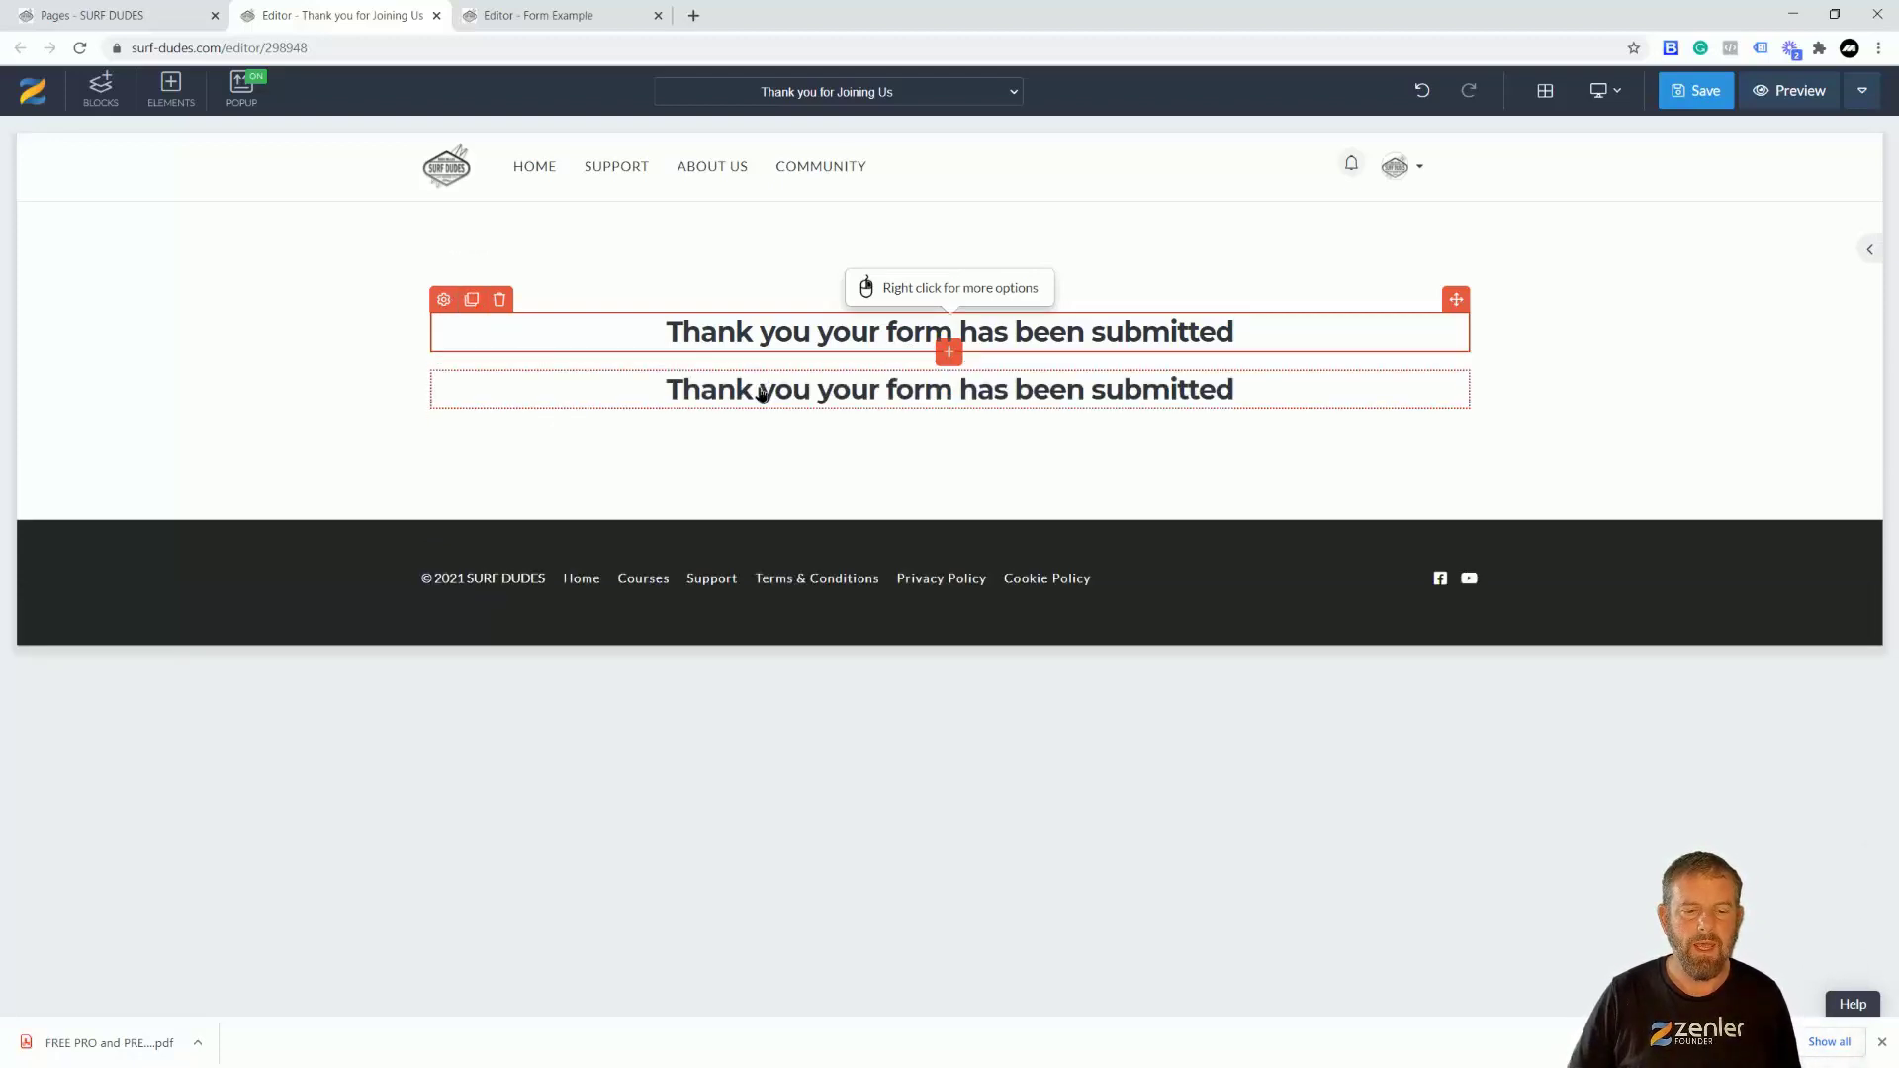
{"action": "left_click", "coordinate": [760, 391]}
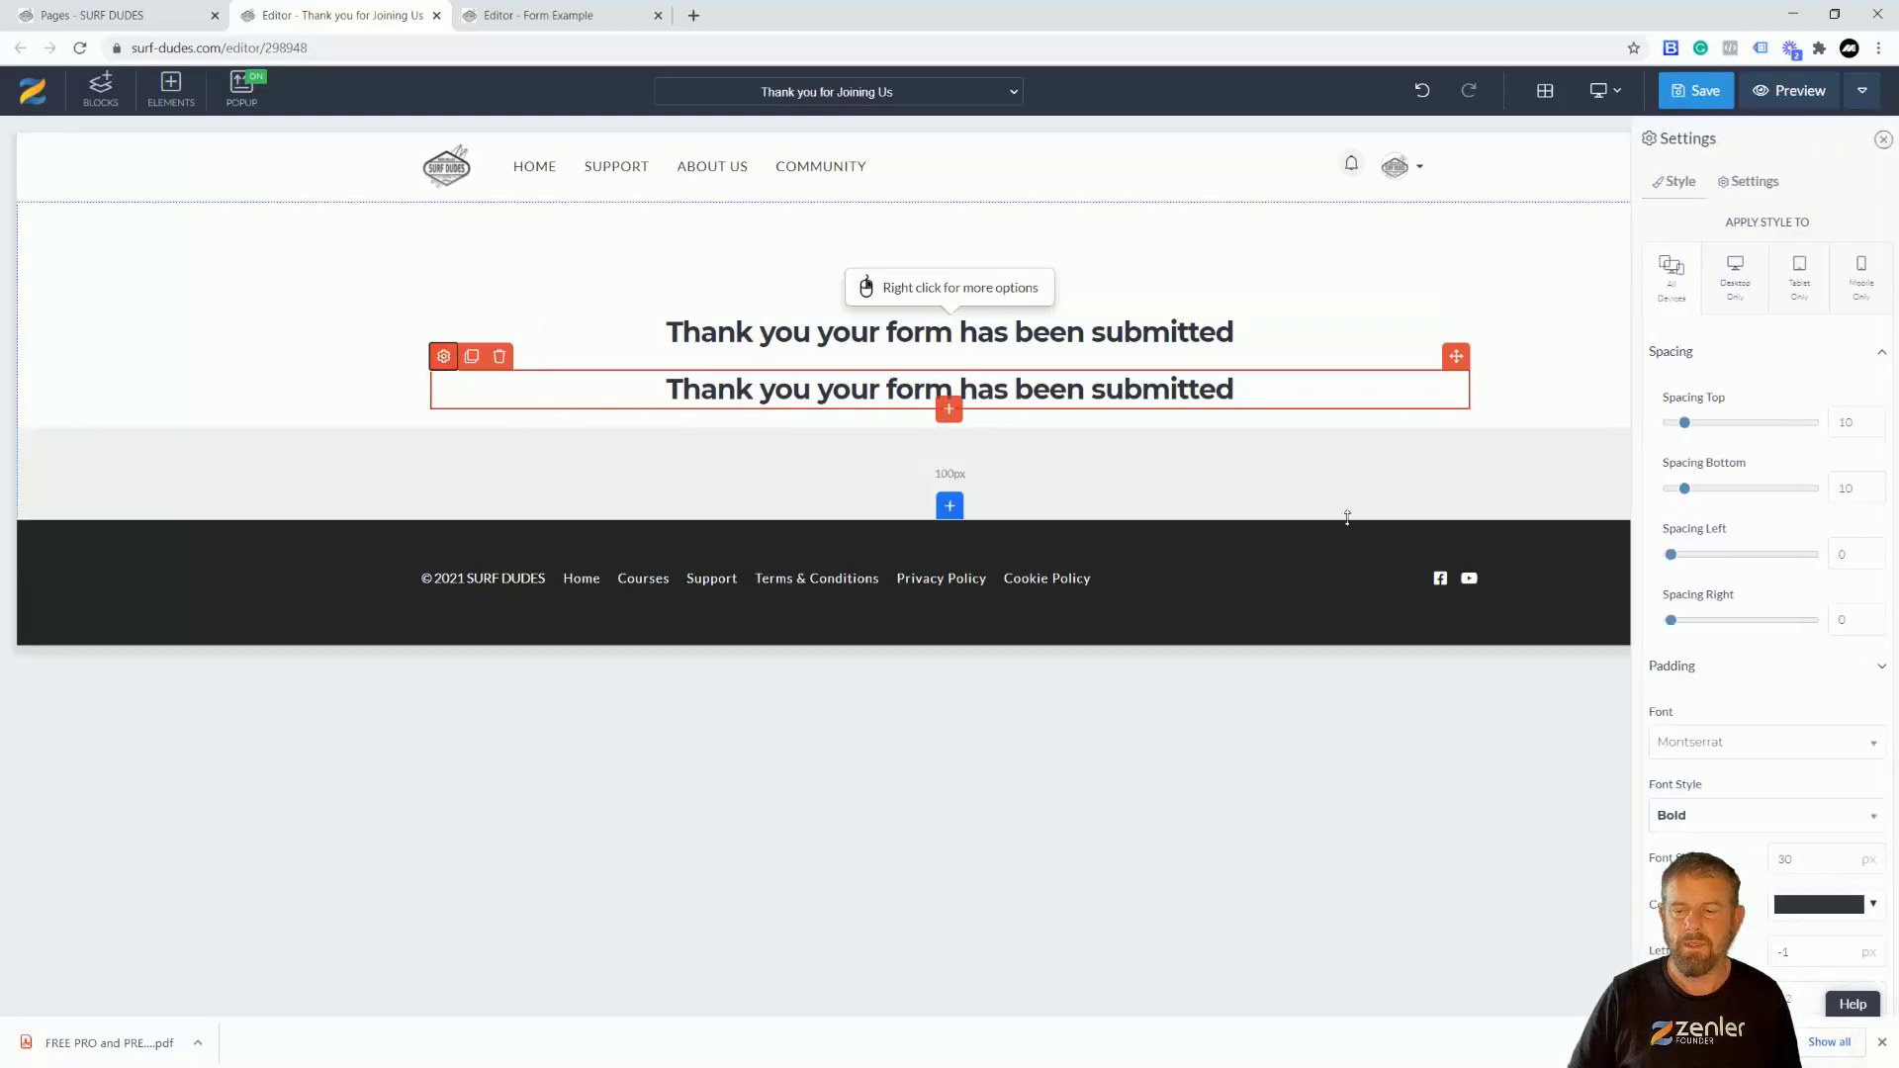
{"action": "left_click", "coordinate": [1684, 813]}
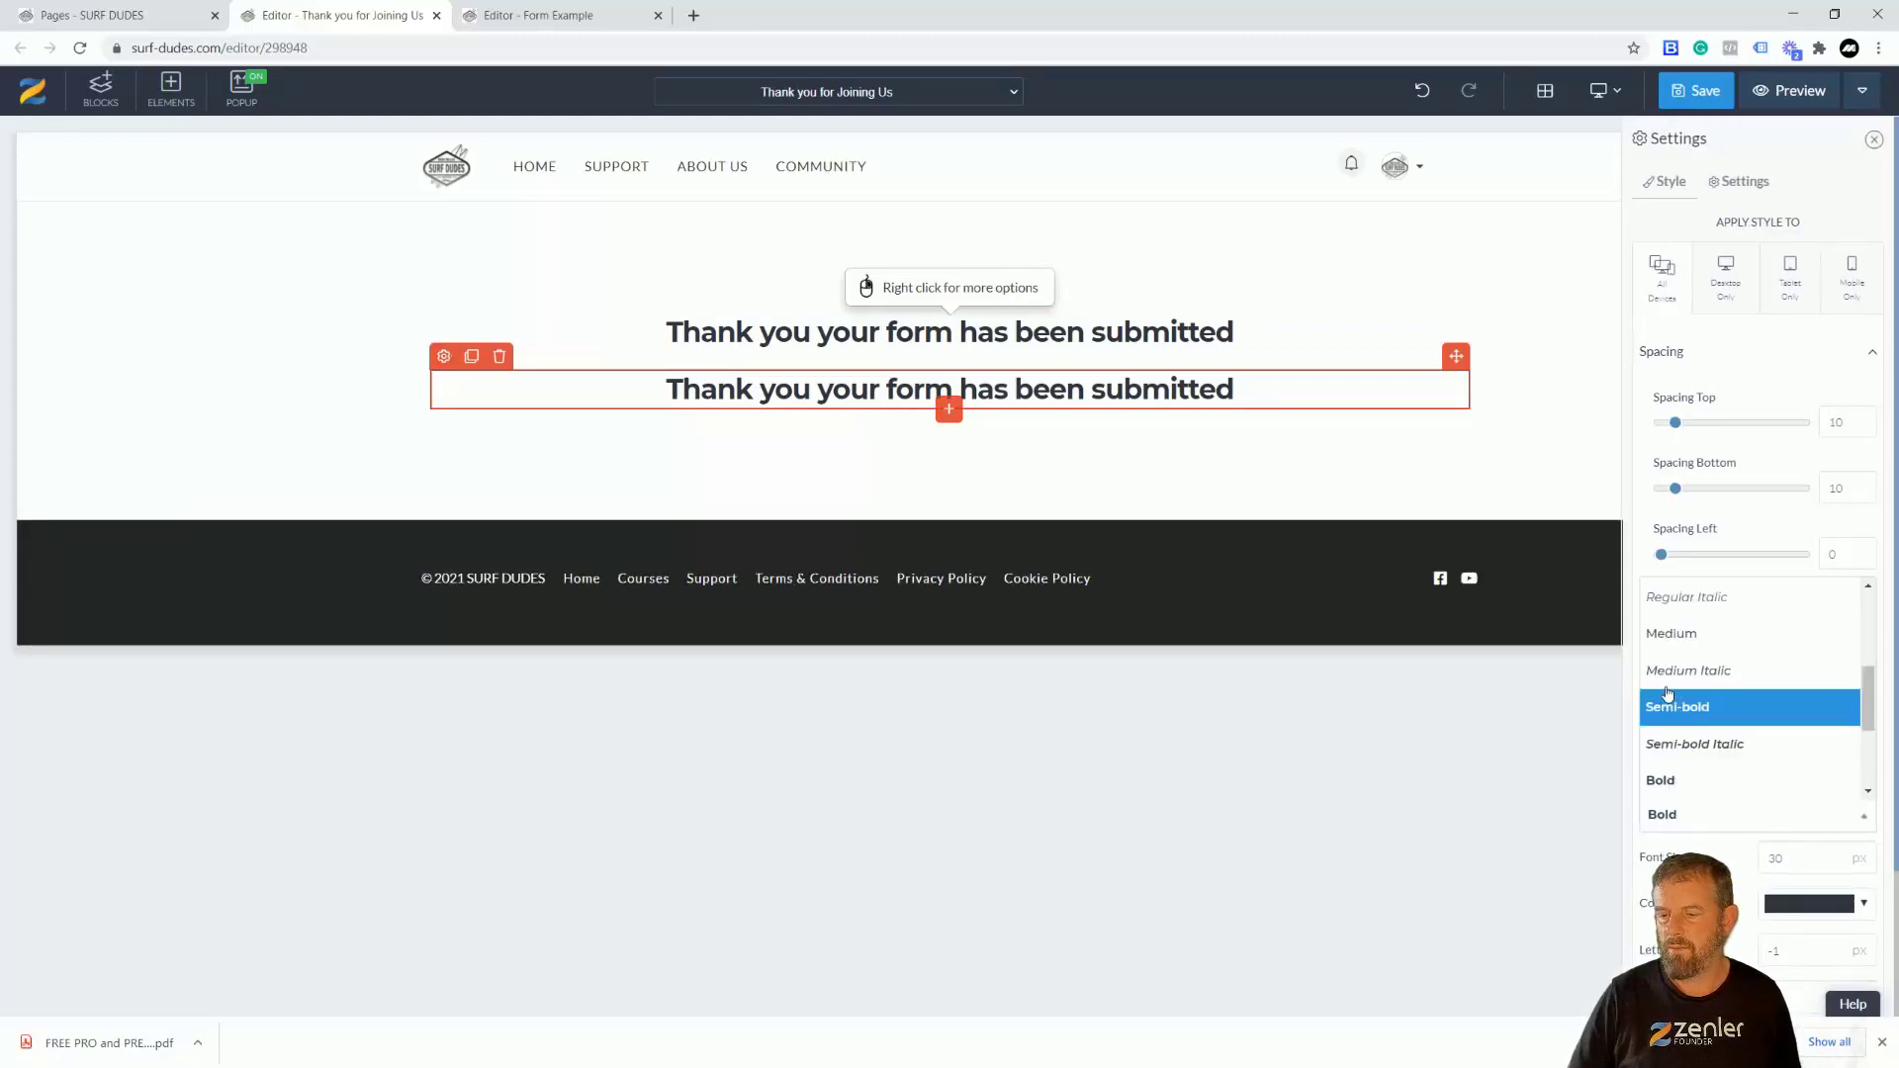
{"action": "left_click", "coordinate": [1702, 672]}
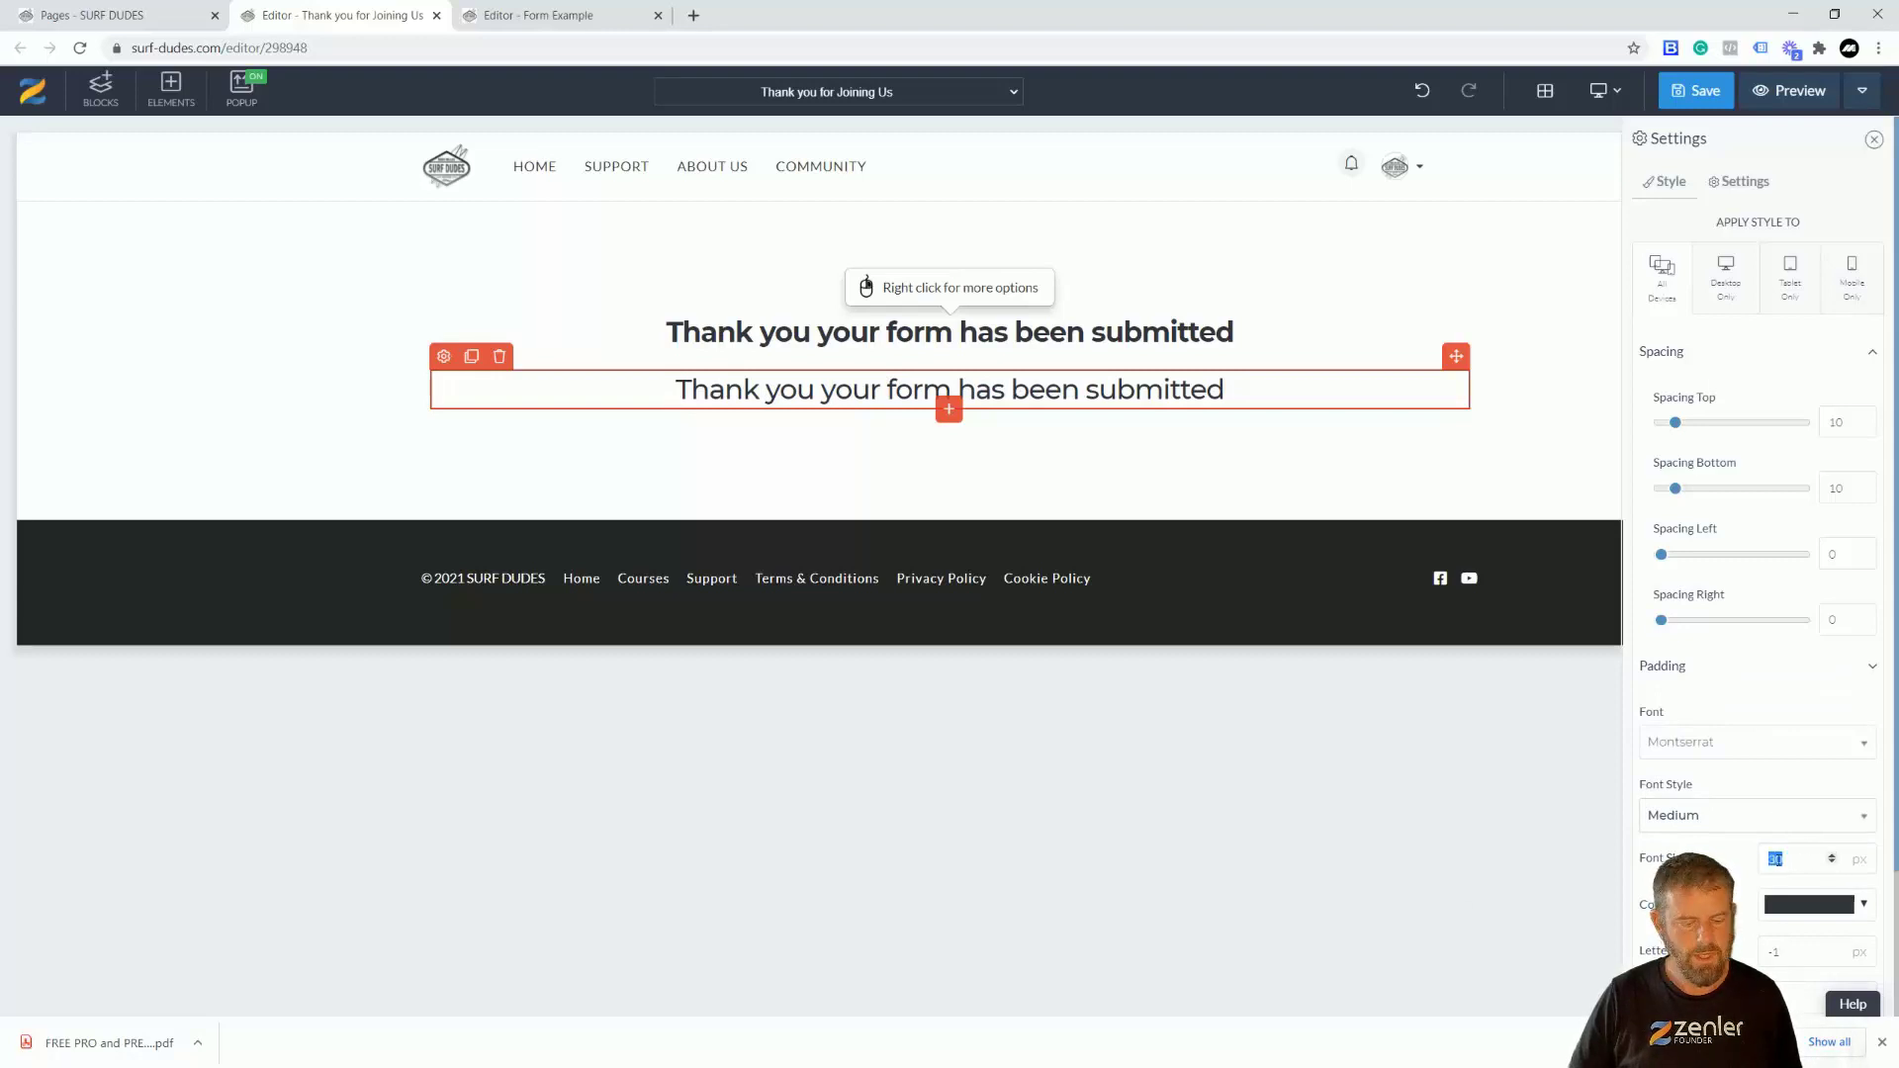
{"action": "type", "text": "18"}
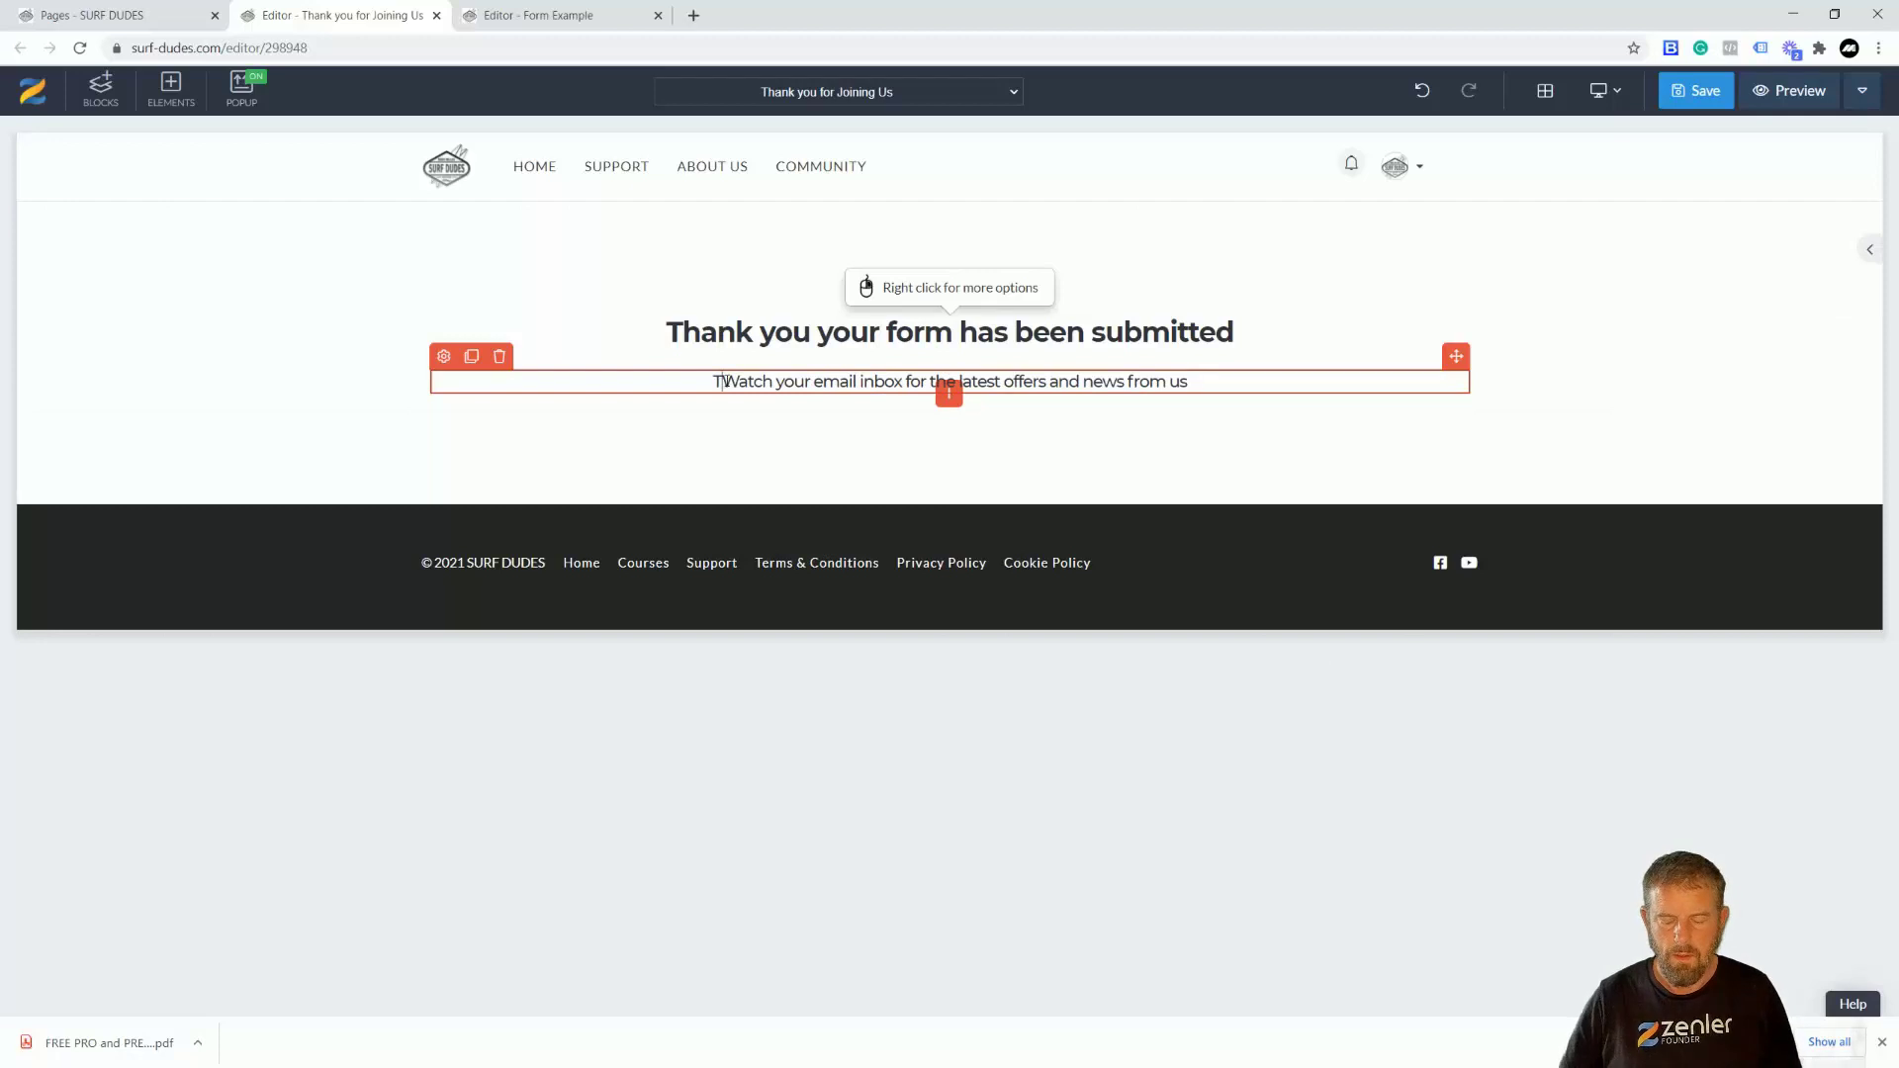
- Word the lower heading "Watch your email inbox for the latest Offers and News from Us!" and save the page, accepting its SEO settings unchanged
{"action": "key", "text": "BackSpace"}
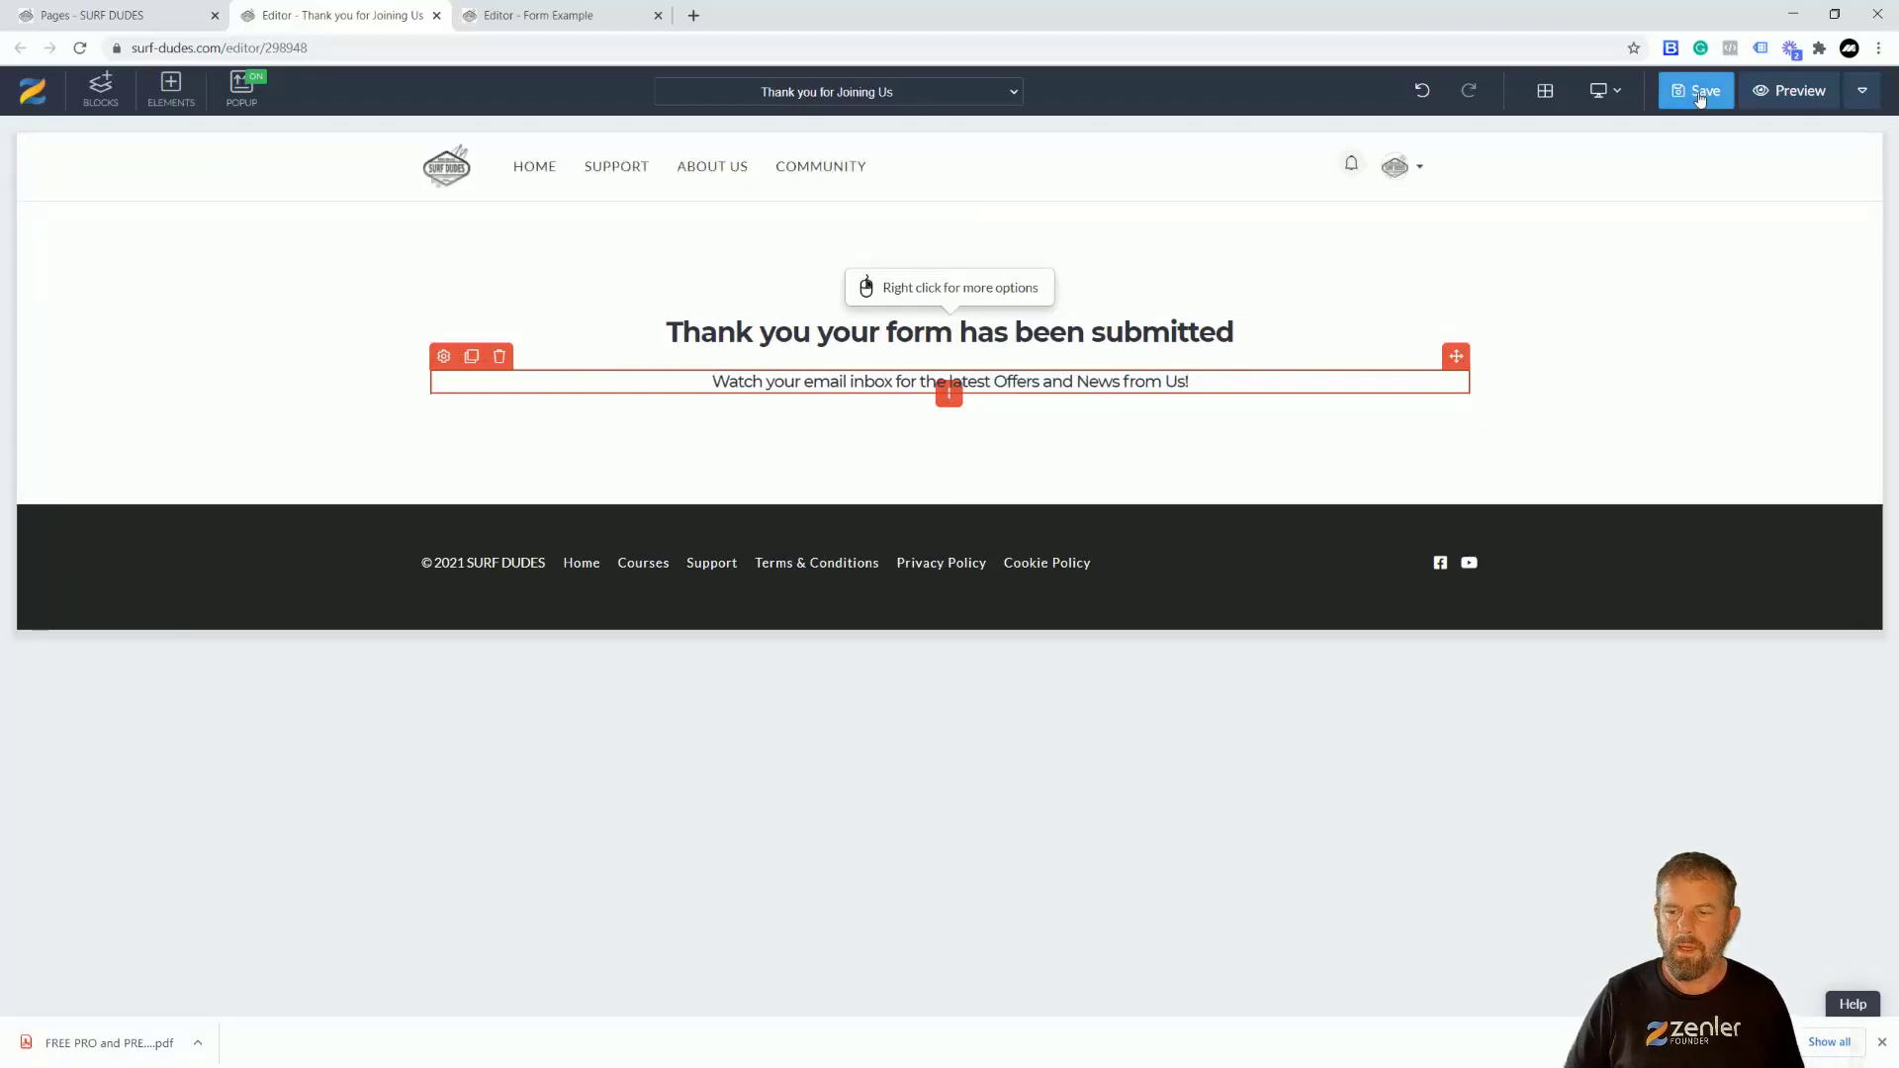
{"action": "left_click", "coordinate": [1700, 96]}
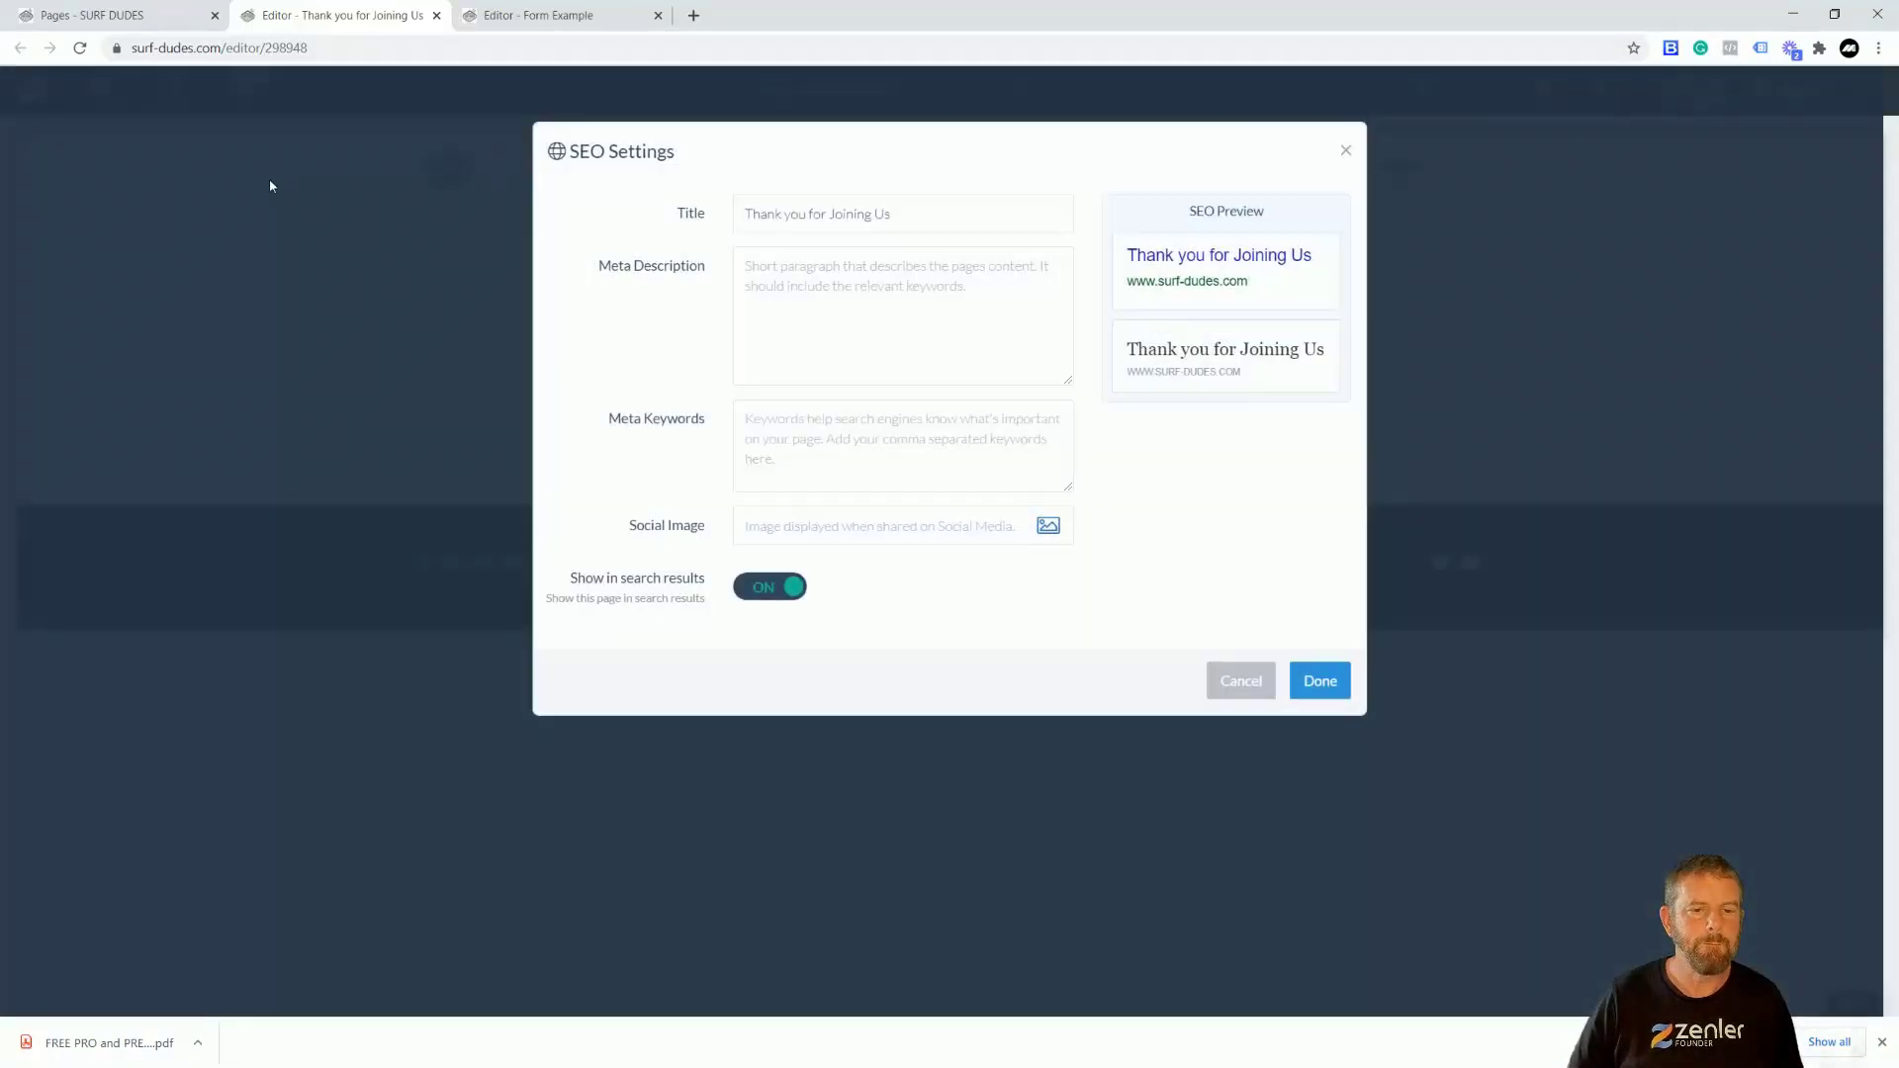
{"action": "left_click", "coordinate": [1307, 681]}
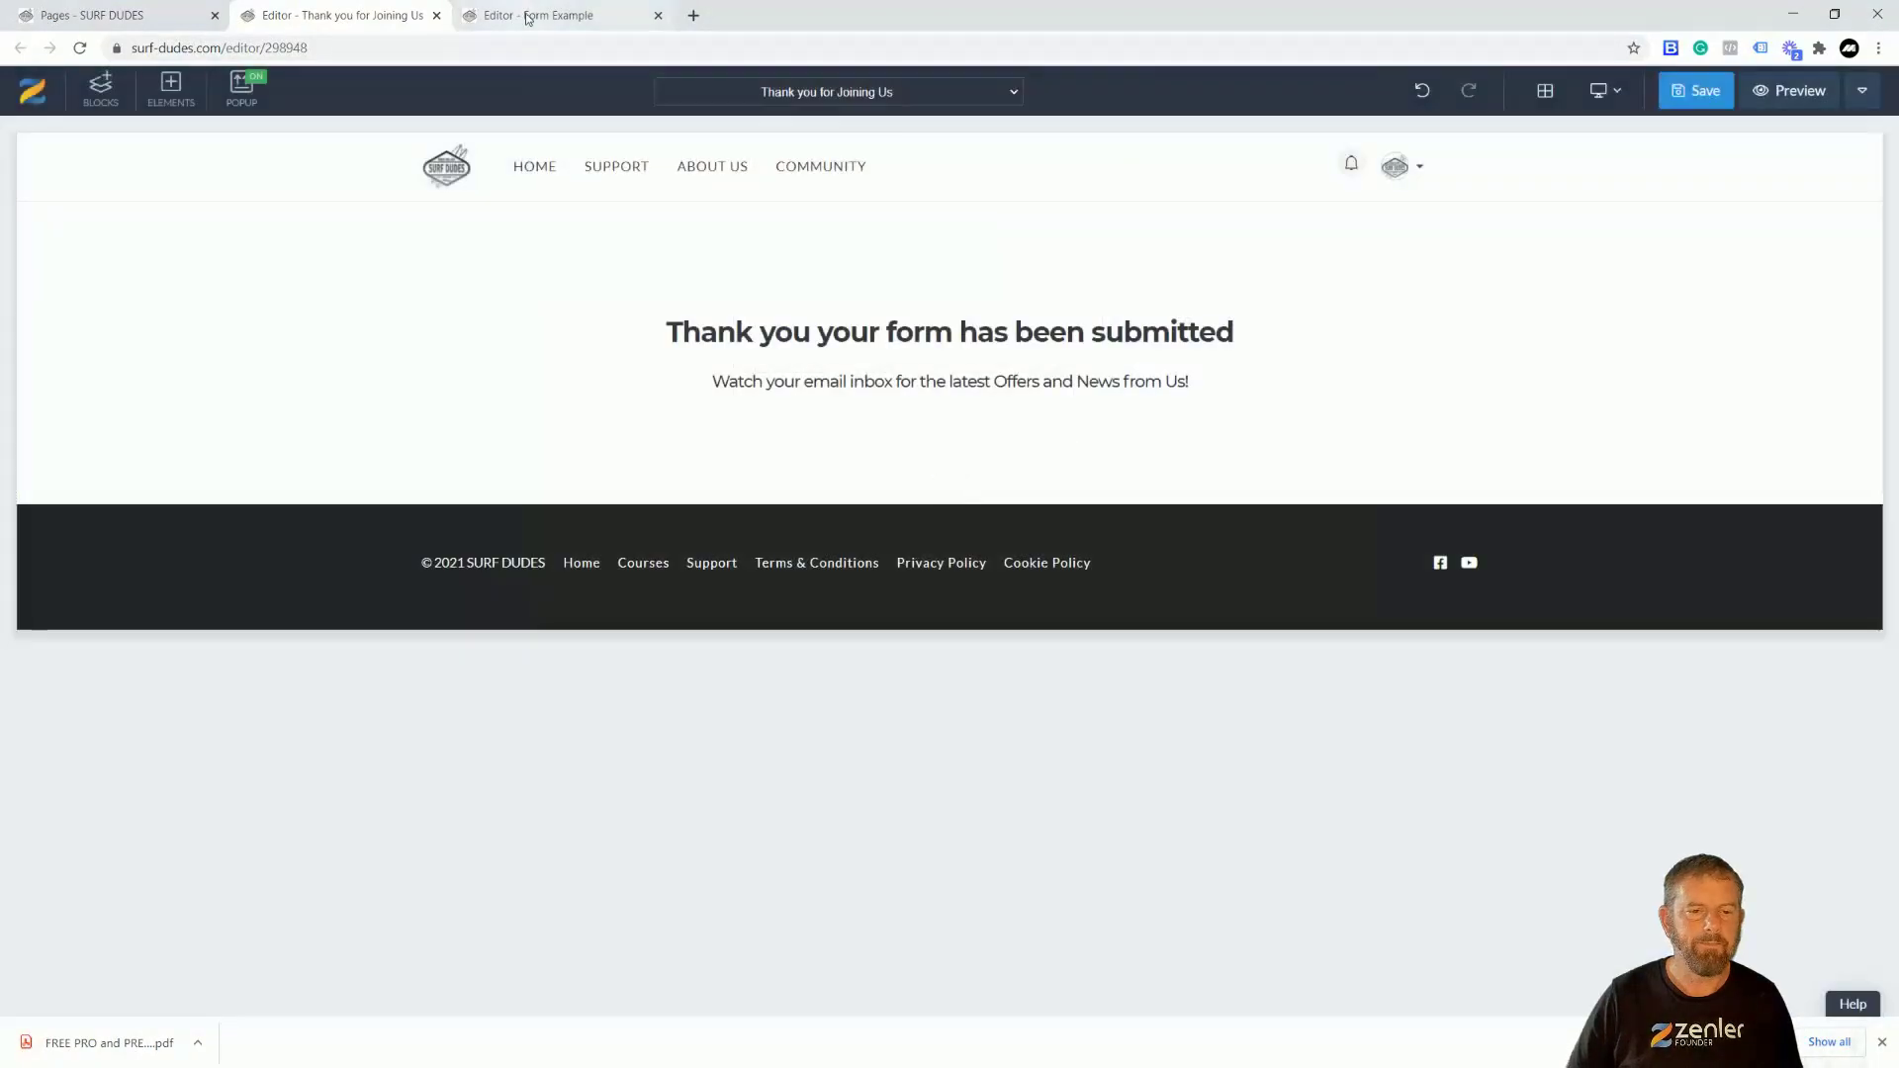
- On the Form Example page, set the sign-up button's post-submit action to Go to Link
{"action": "left_click", "coordinate": [528, 18]}
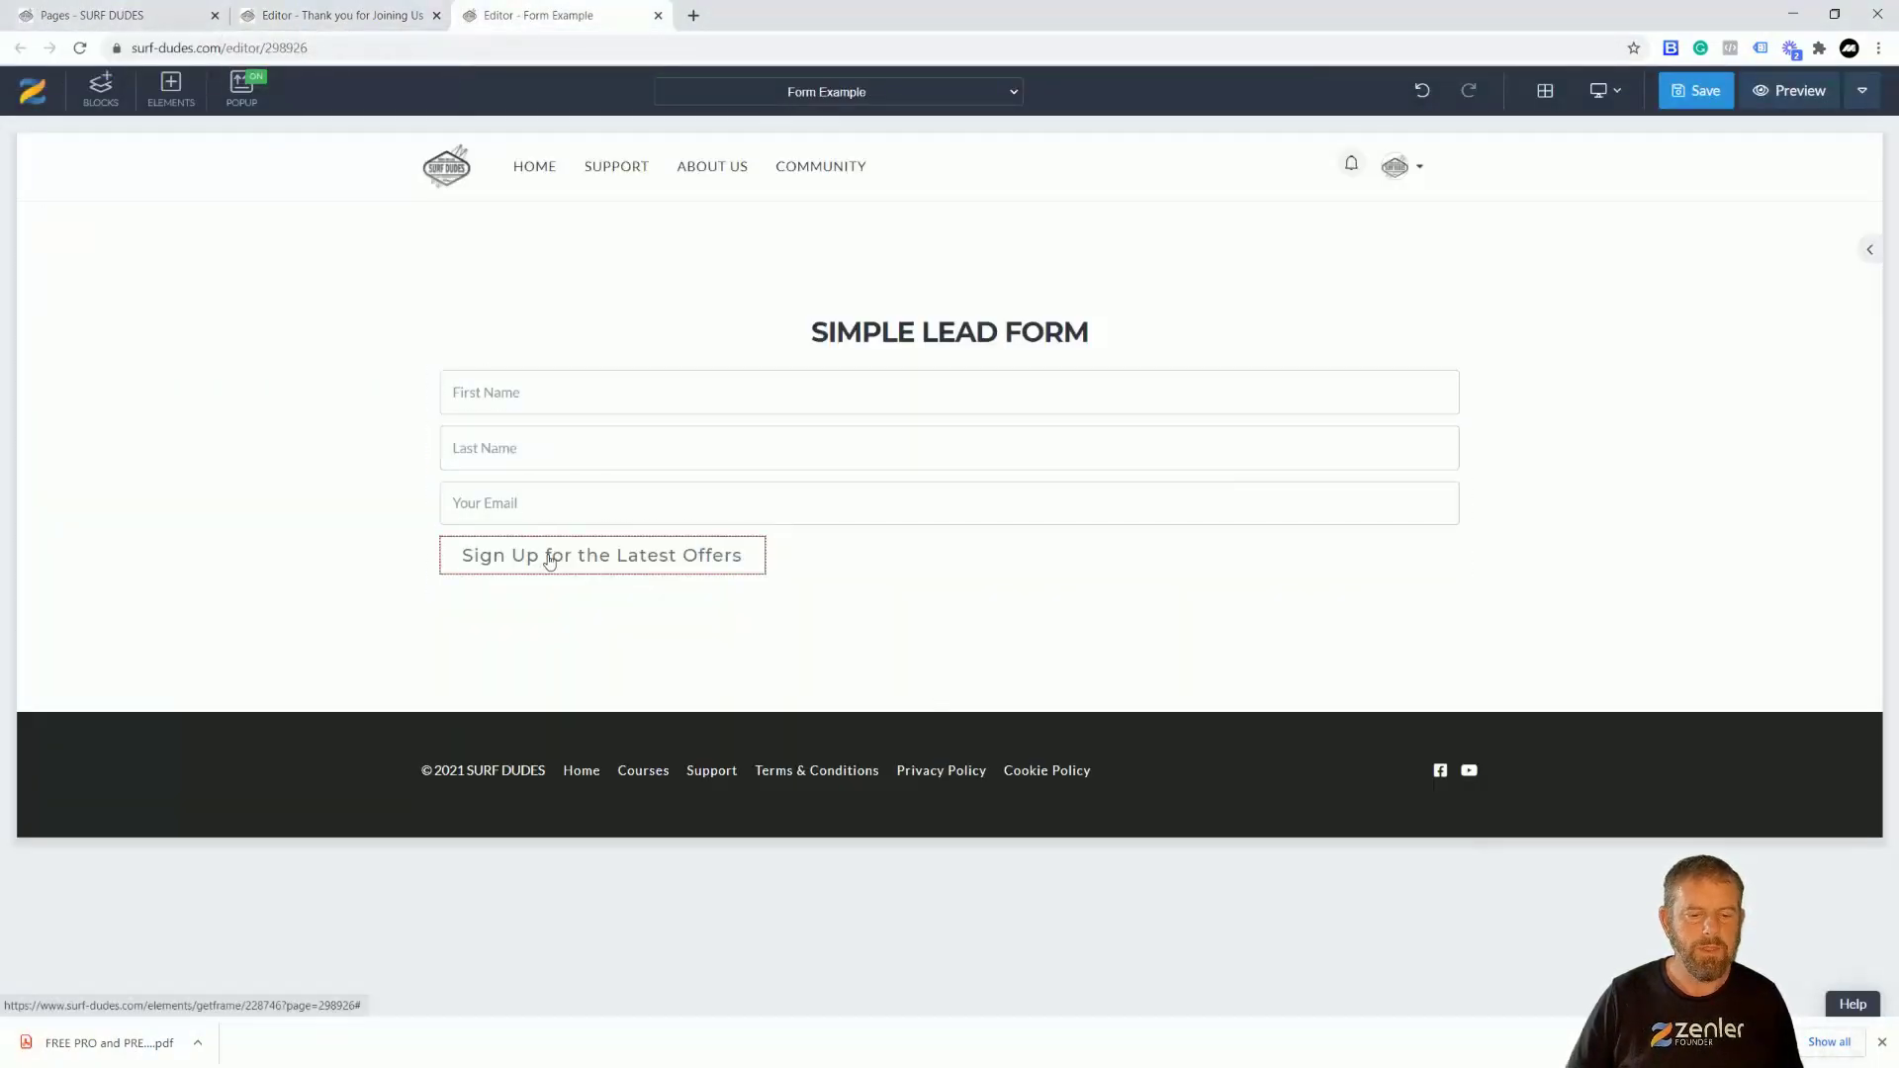
{"action": "left_click", "coordinate": [547, 556]}
{"action": "left_click", "coordinate": [453, 523]}
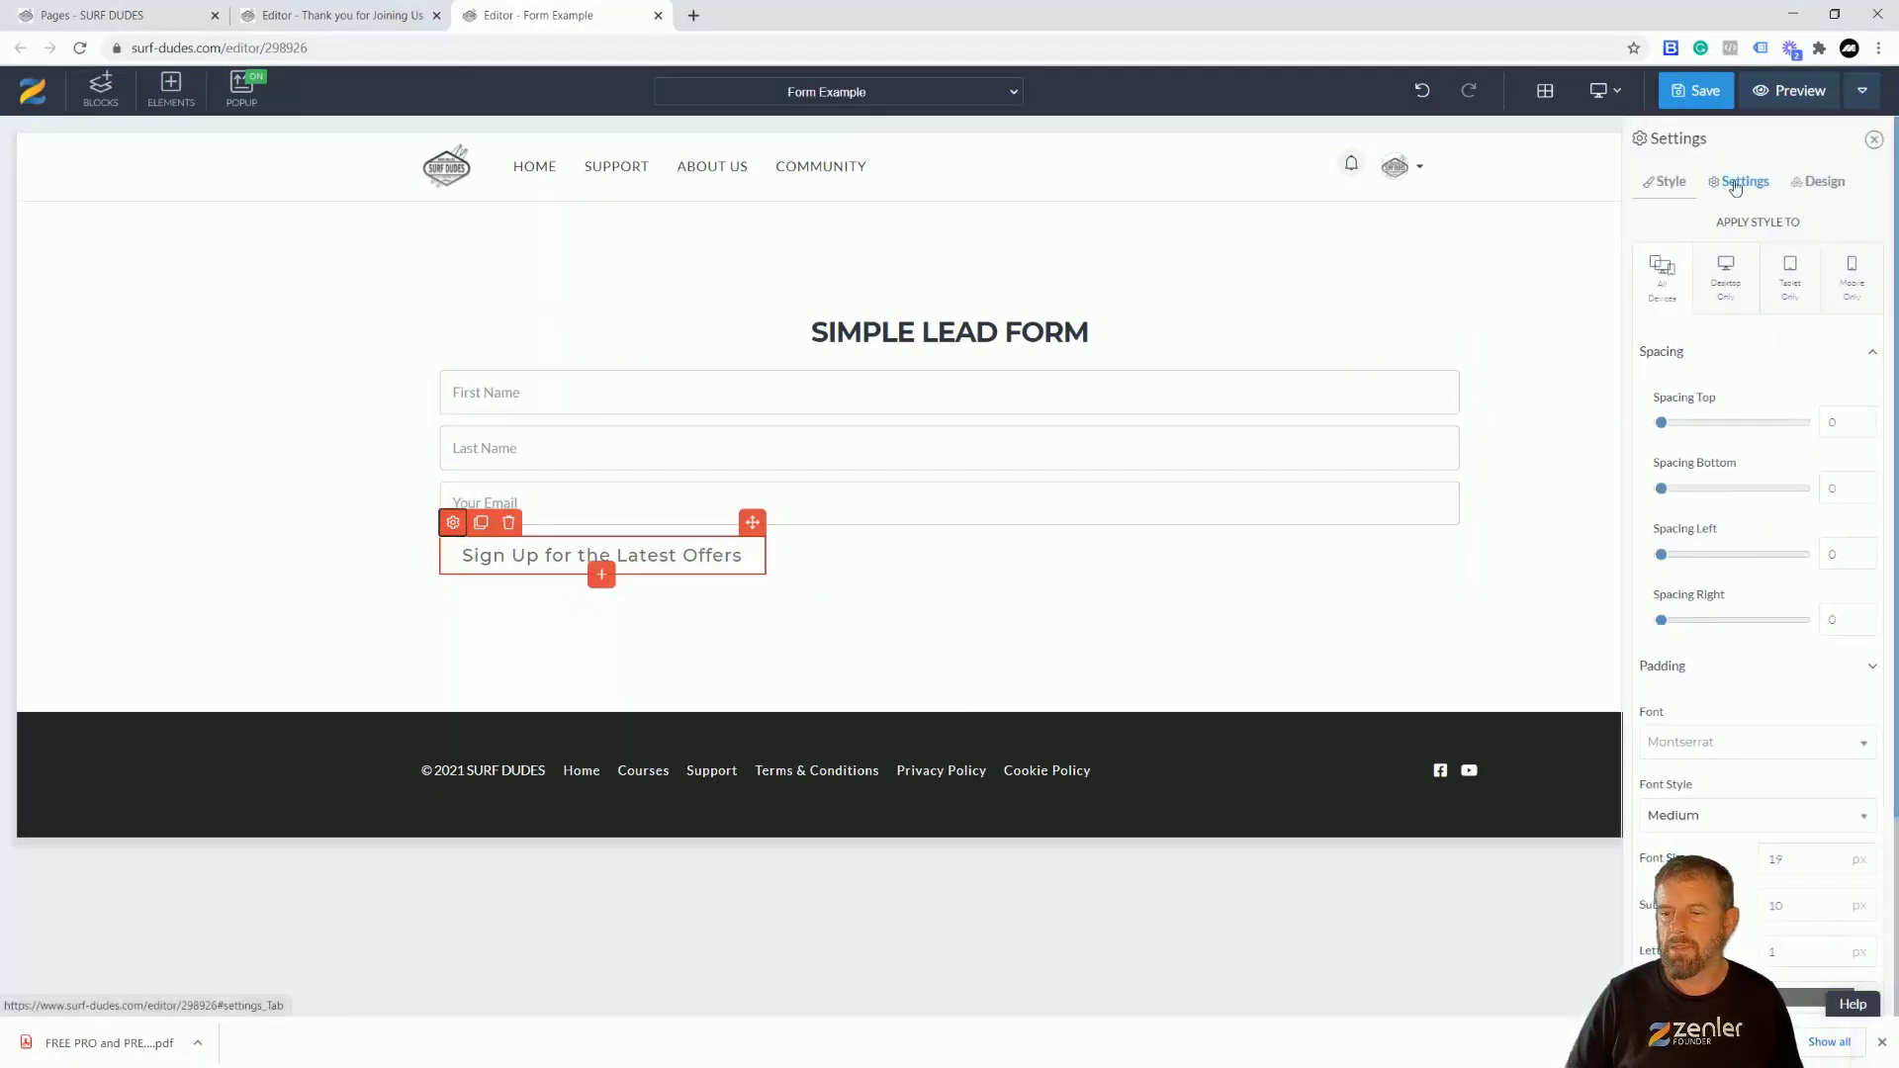
{"action": "left_click", "coordinate": [1733, 187]}
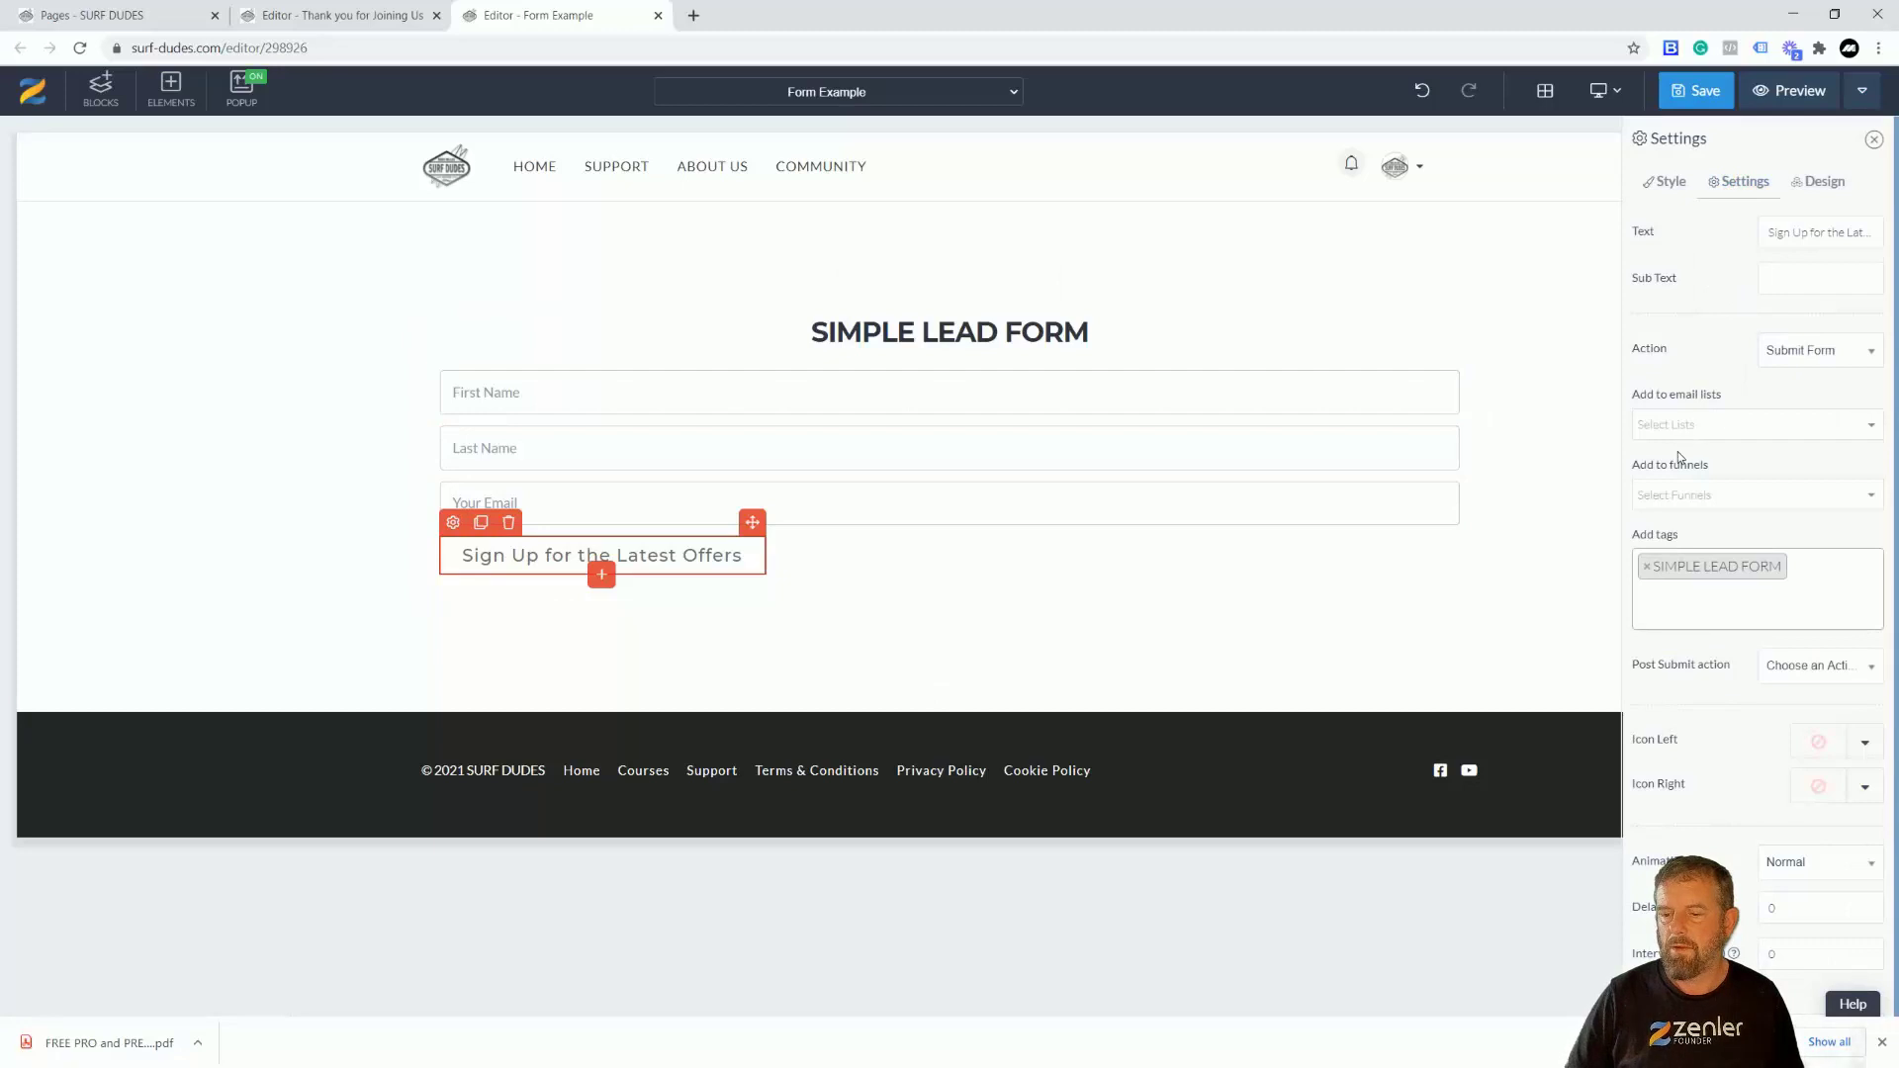
{"action": "left_click", "coordinate": [1796, 667]}
{"action": "left_click", "coordinate": [1795, 737]}
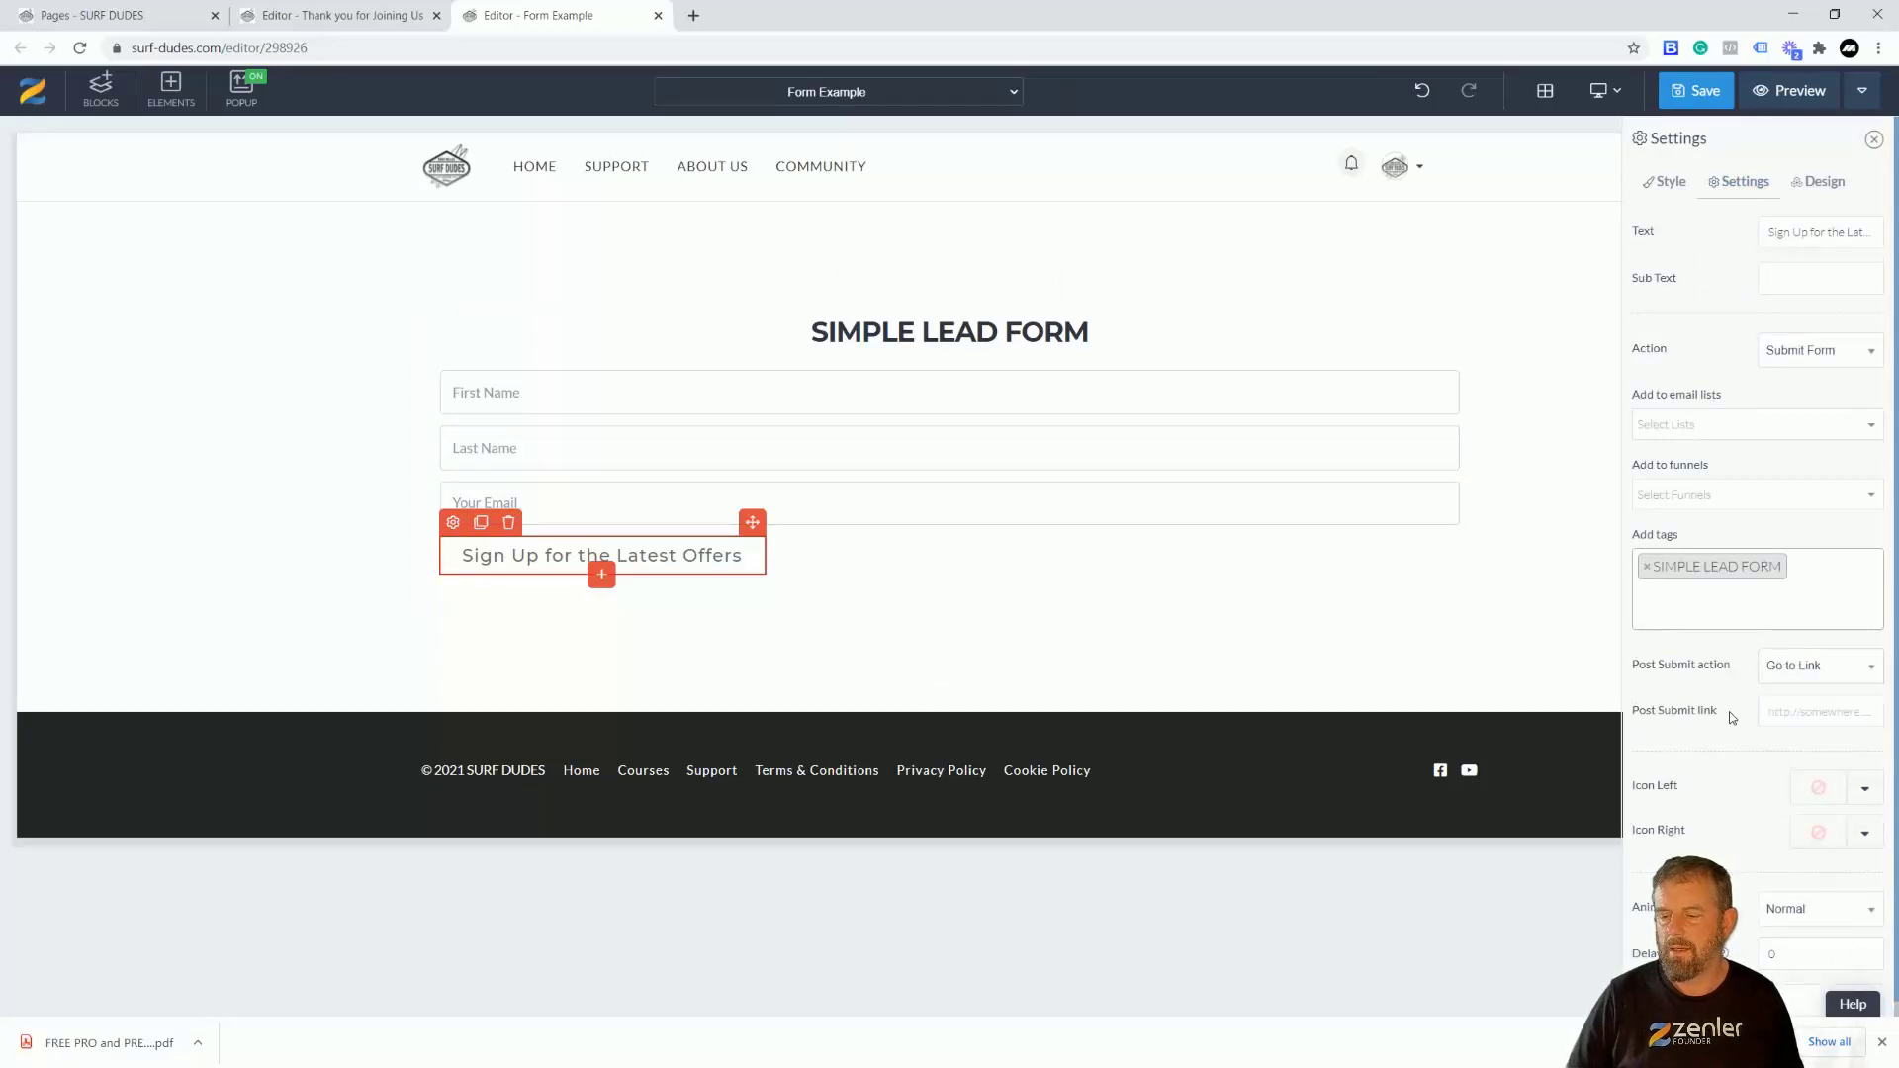
- Copy the Thank you for Joining Us page's URL from the Pages list into the sign-up button's post-submit link and save the Form Example page
{"action": "left_click", "coordinate": [331, 16]}
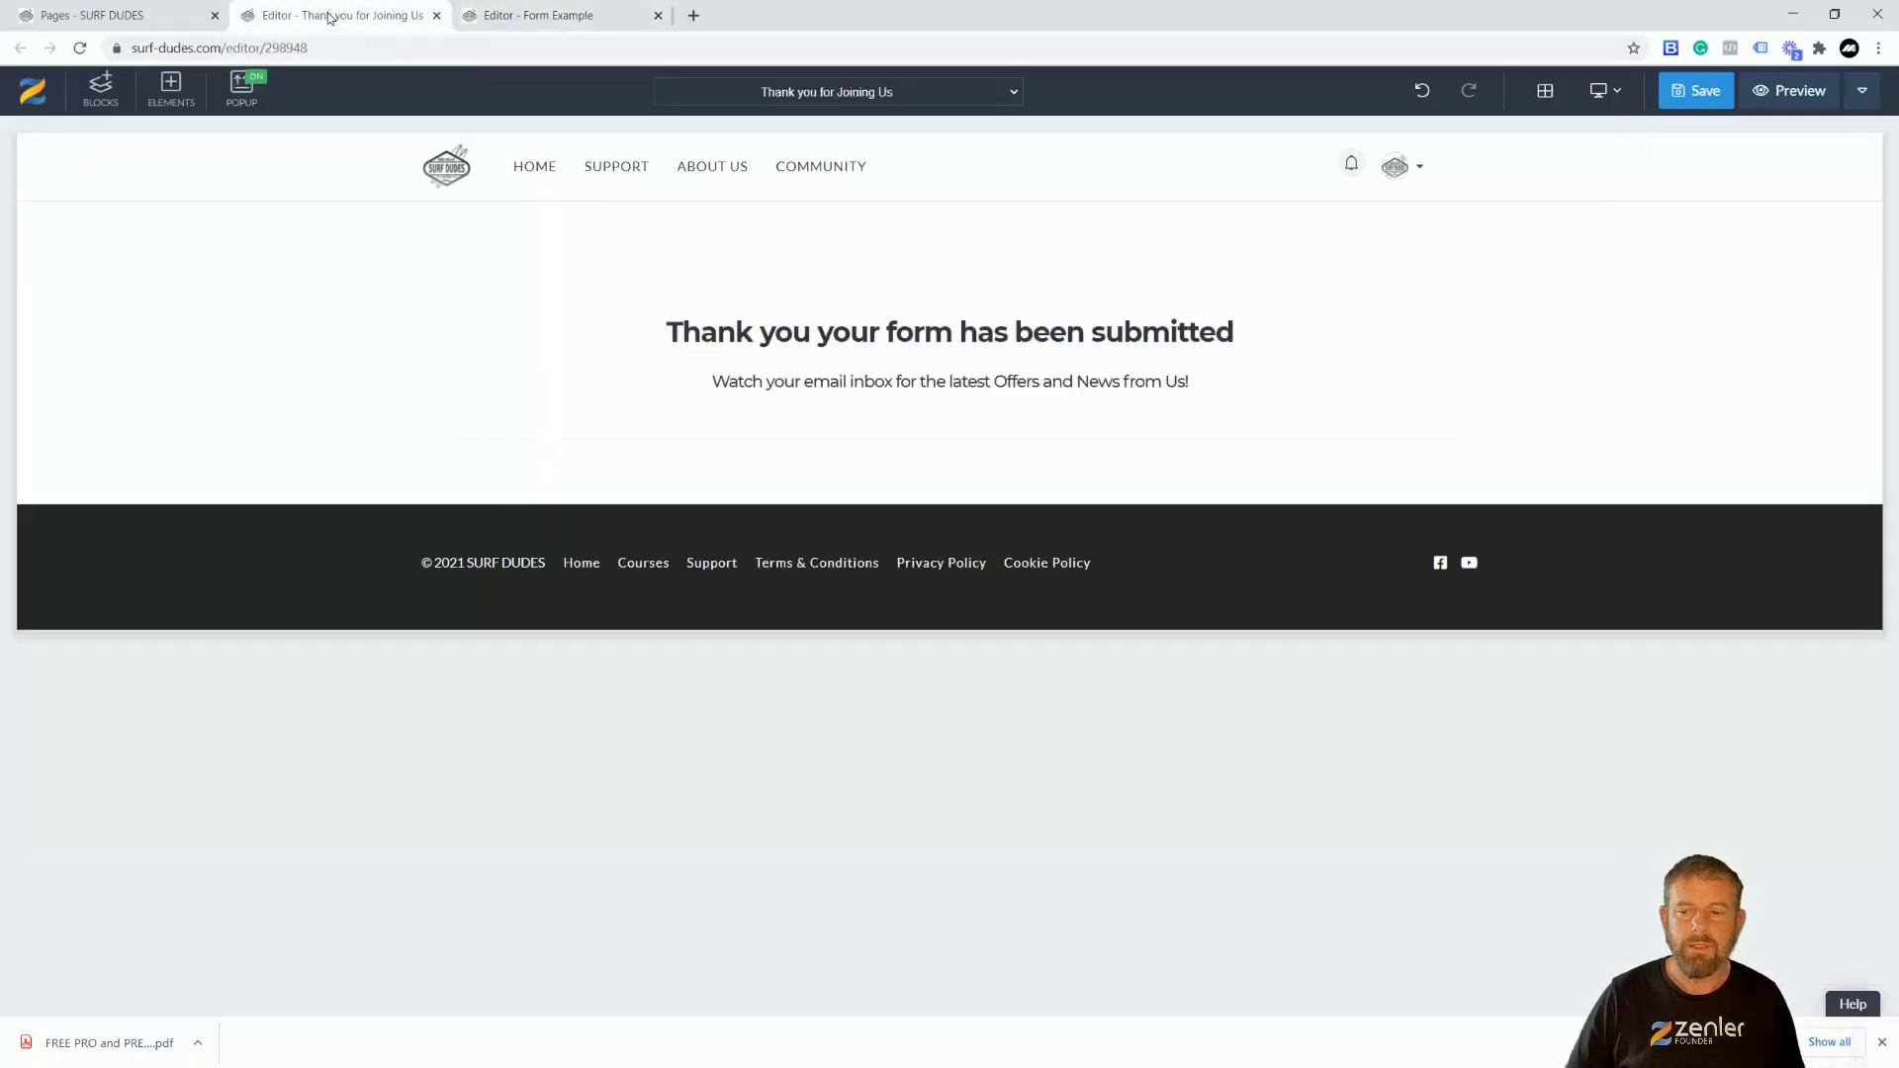
{"action": "left_click", "coordinate": [127, 15]}
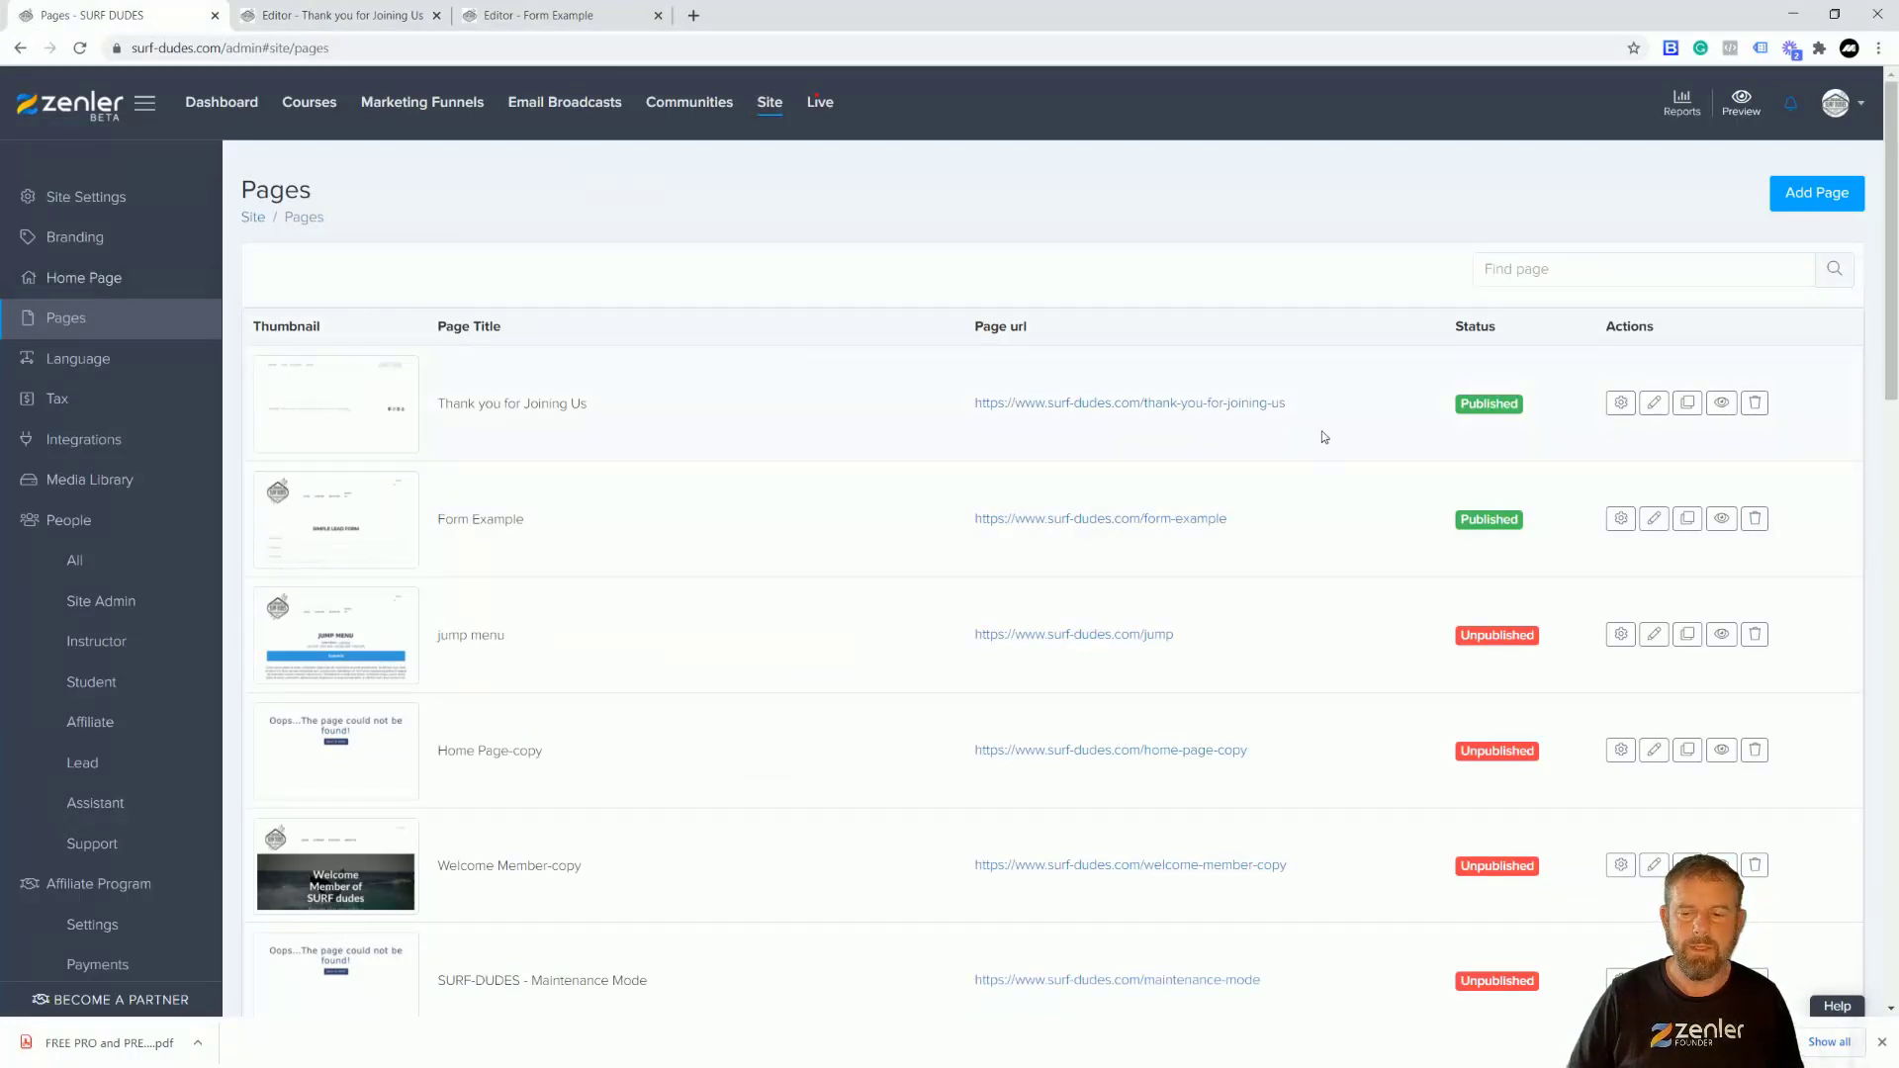
{"action": "left_click_drag", "start_coordinate": [1293, 405], "coordinate": [975, 407]}
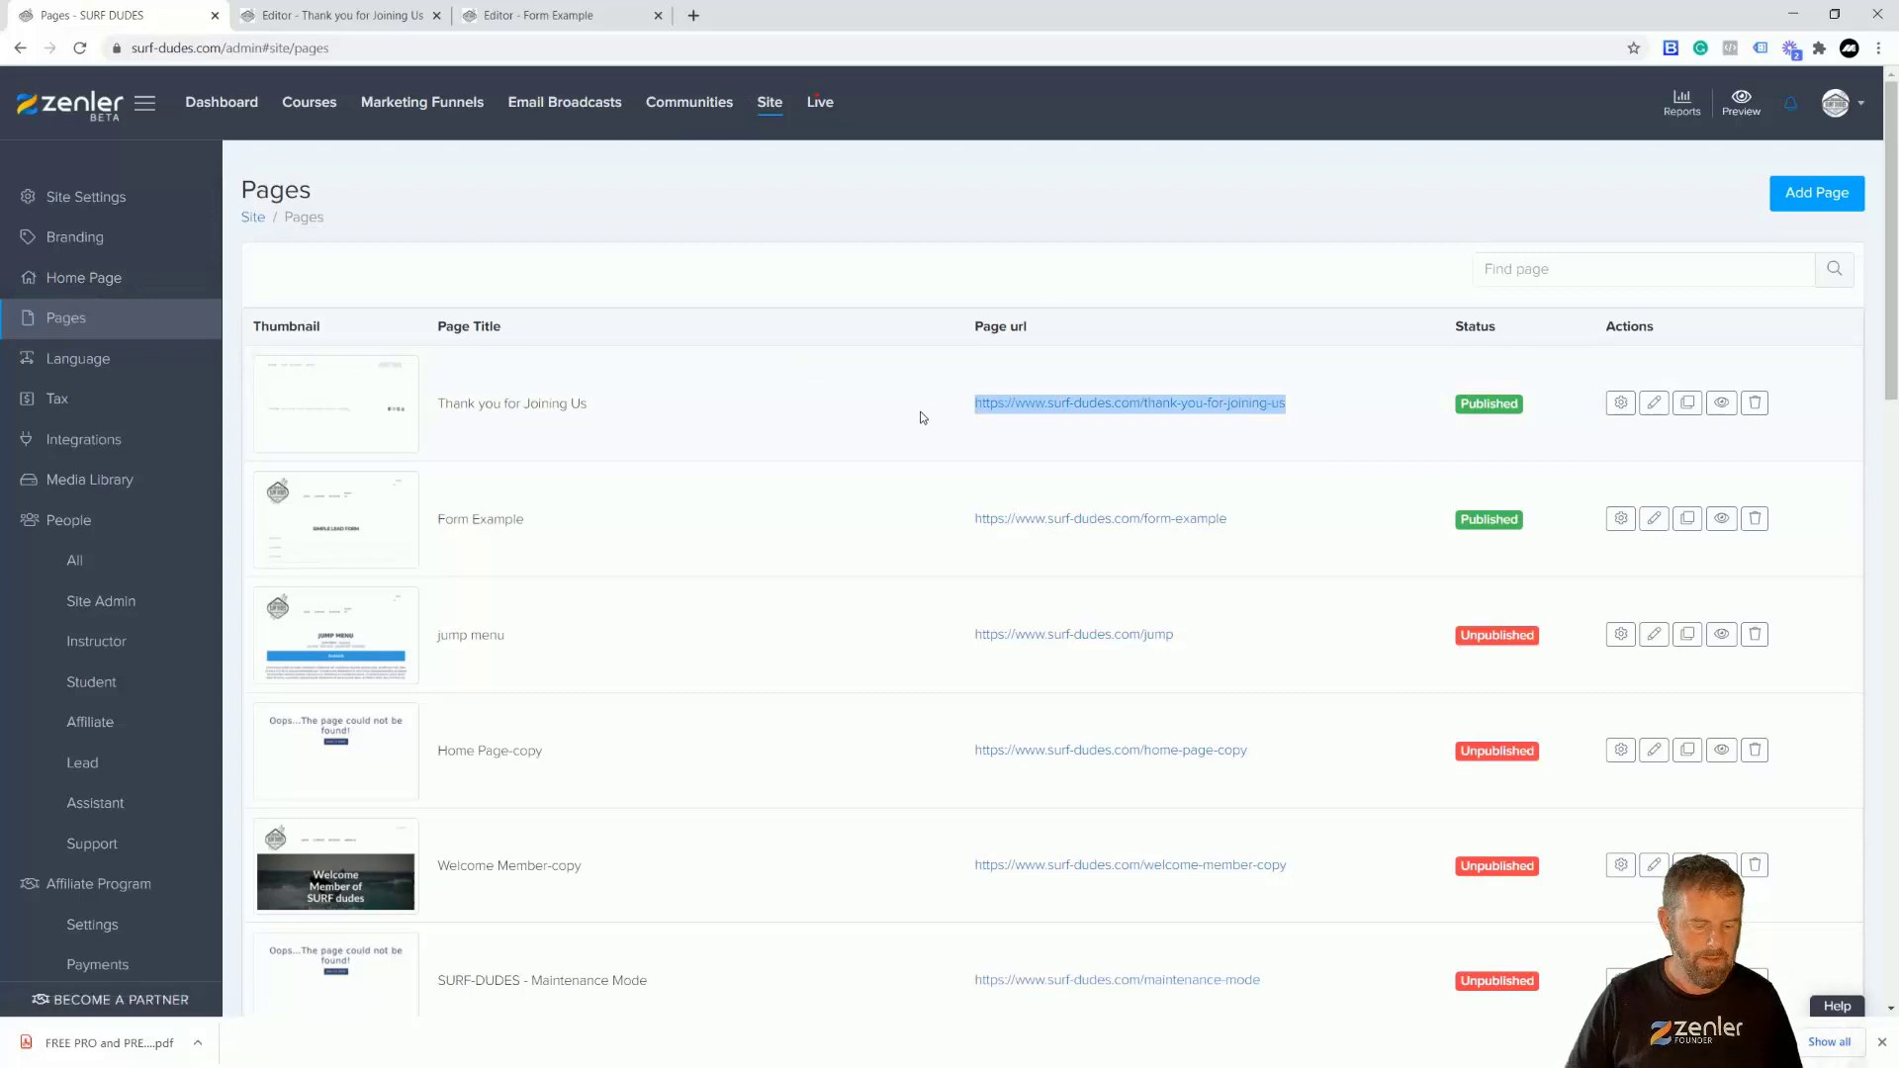
{"action": "left_click", "coordinate": [519, 18]}
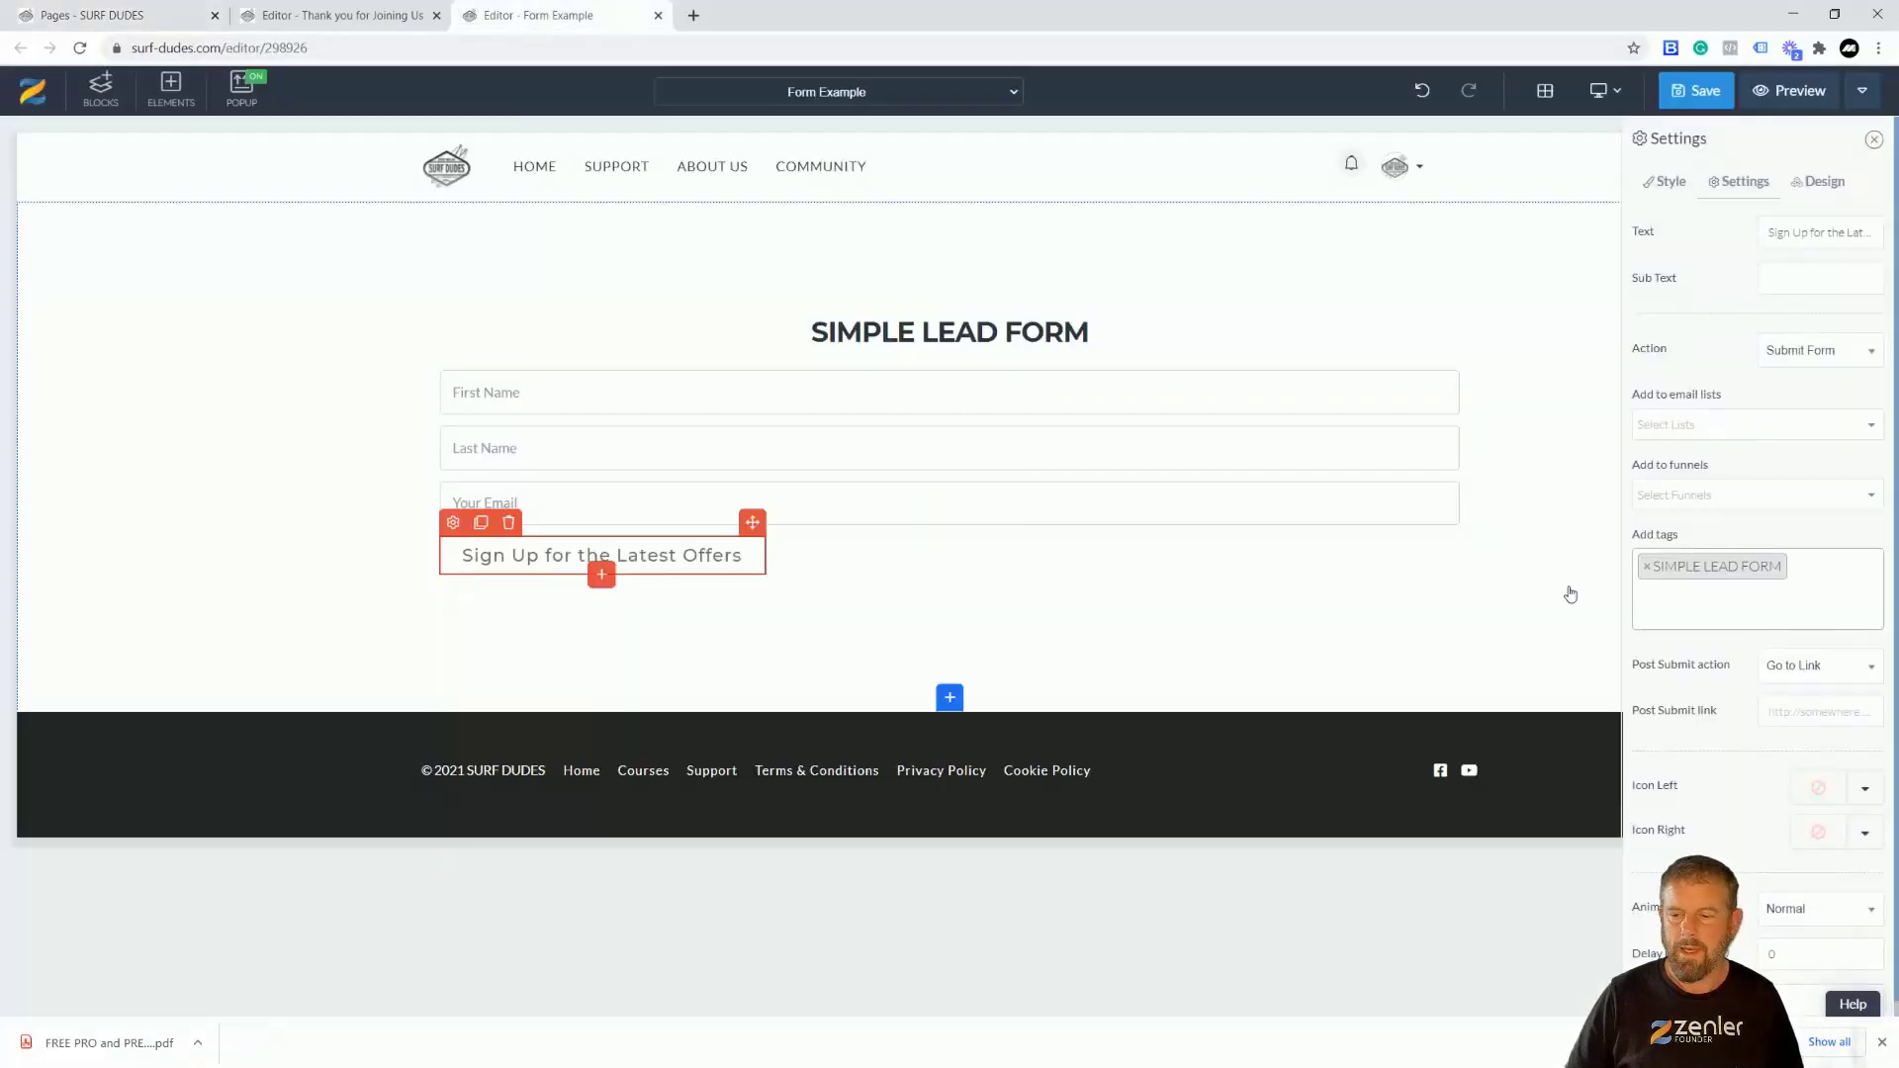
{"action": "left_click", "coordinate": [1772, 711]}
{"action": "key", "text": "ctrl+v"}
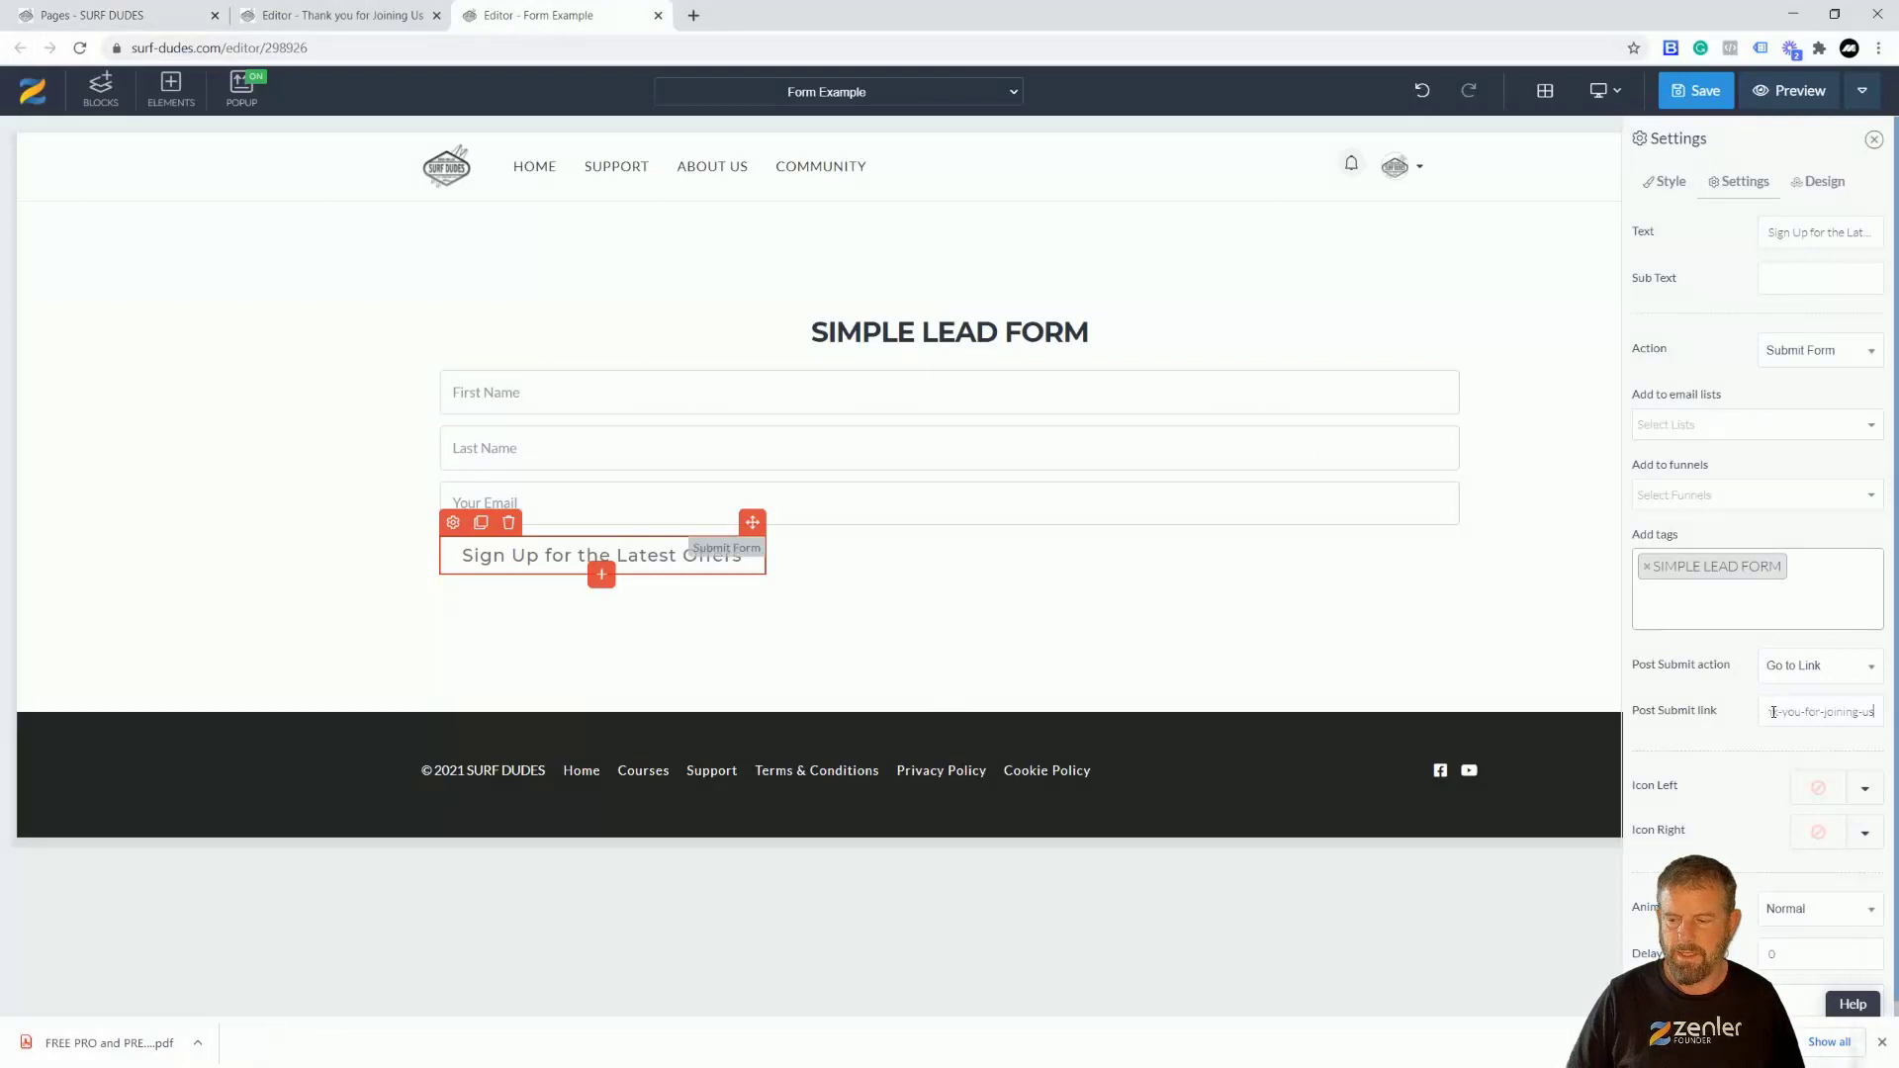
{"action": "left_click", "coordinate": [1695, 90]}
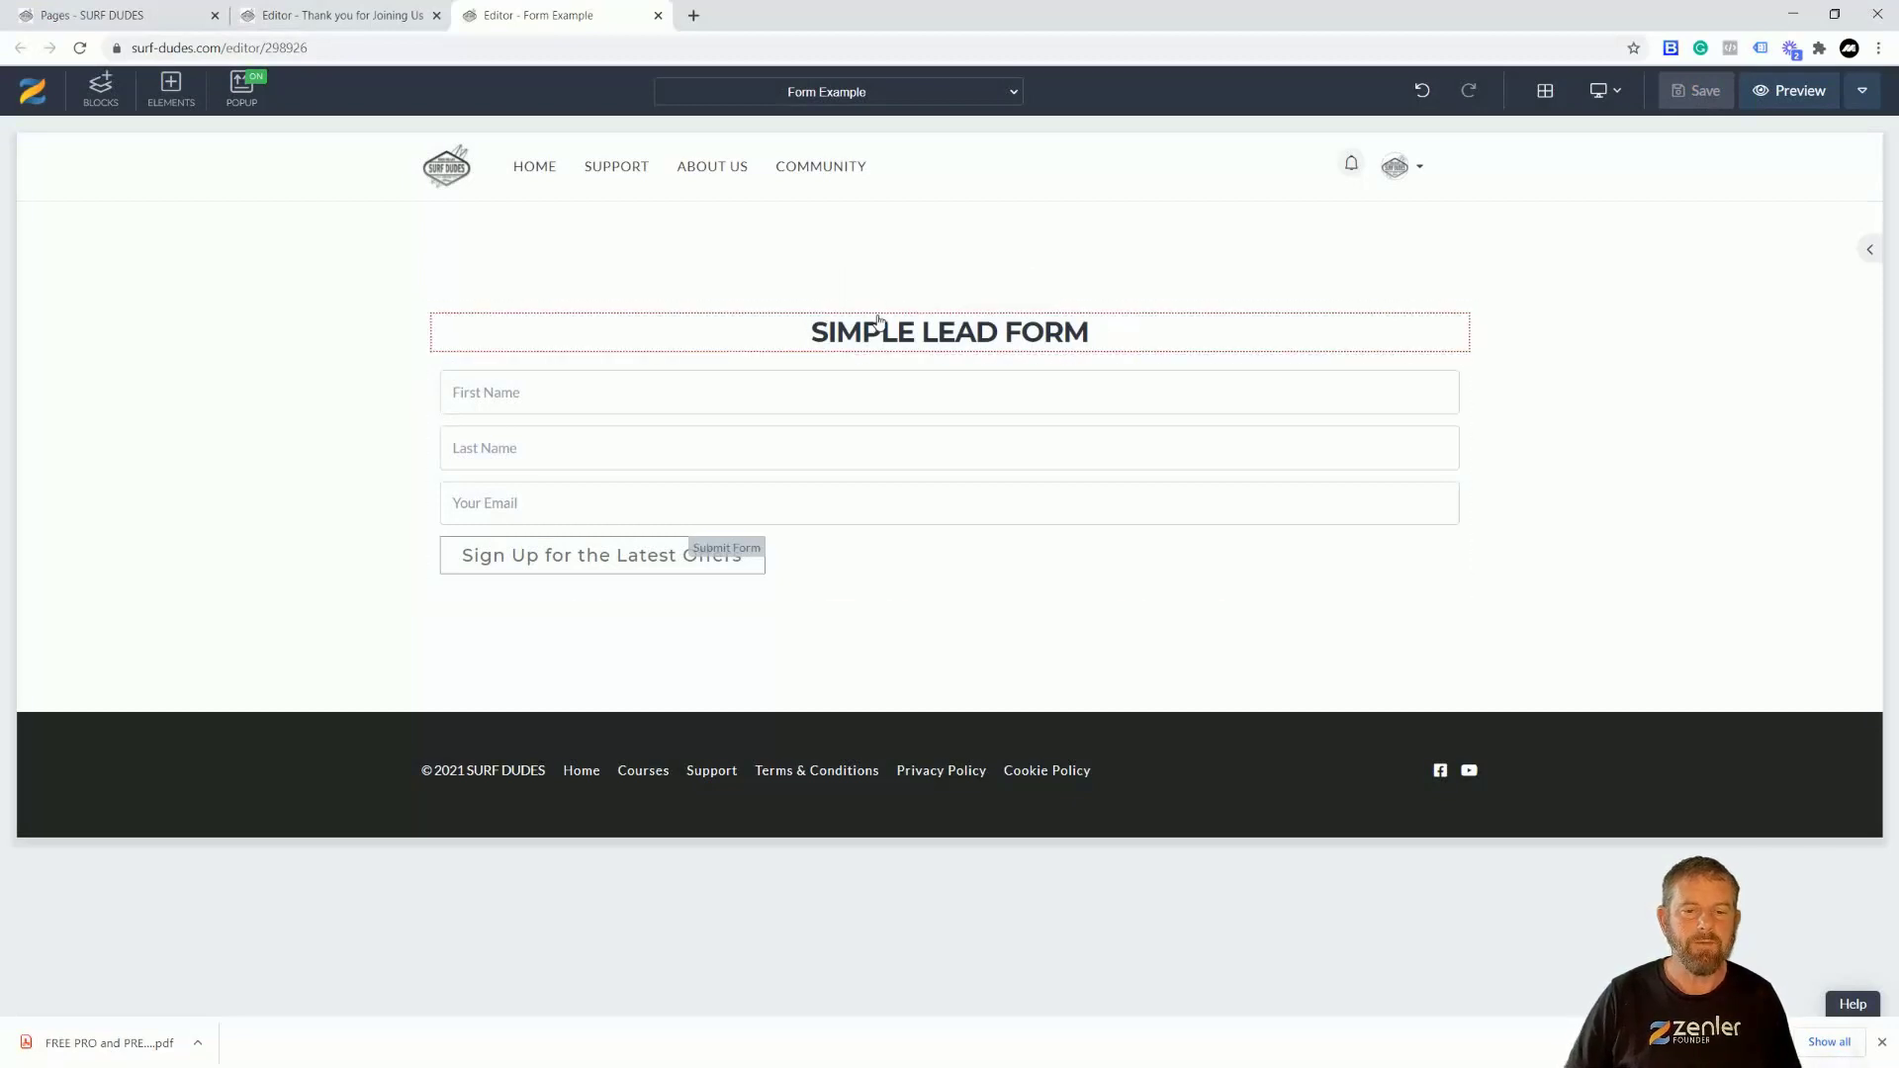
- Copy the Form Example page's URL from the Pages list, open it in an incognito window and submit the form with test contact details
{"action": "left_click", "coordinate": [134, 16]}
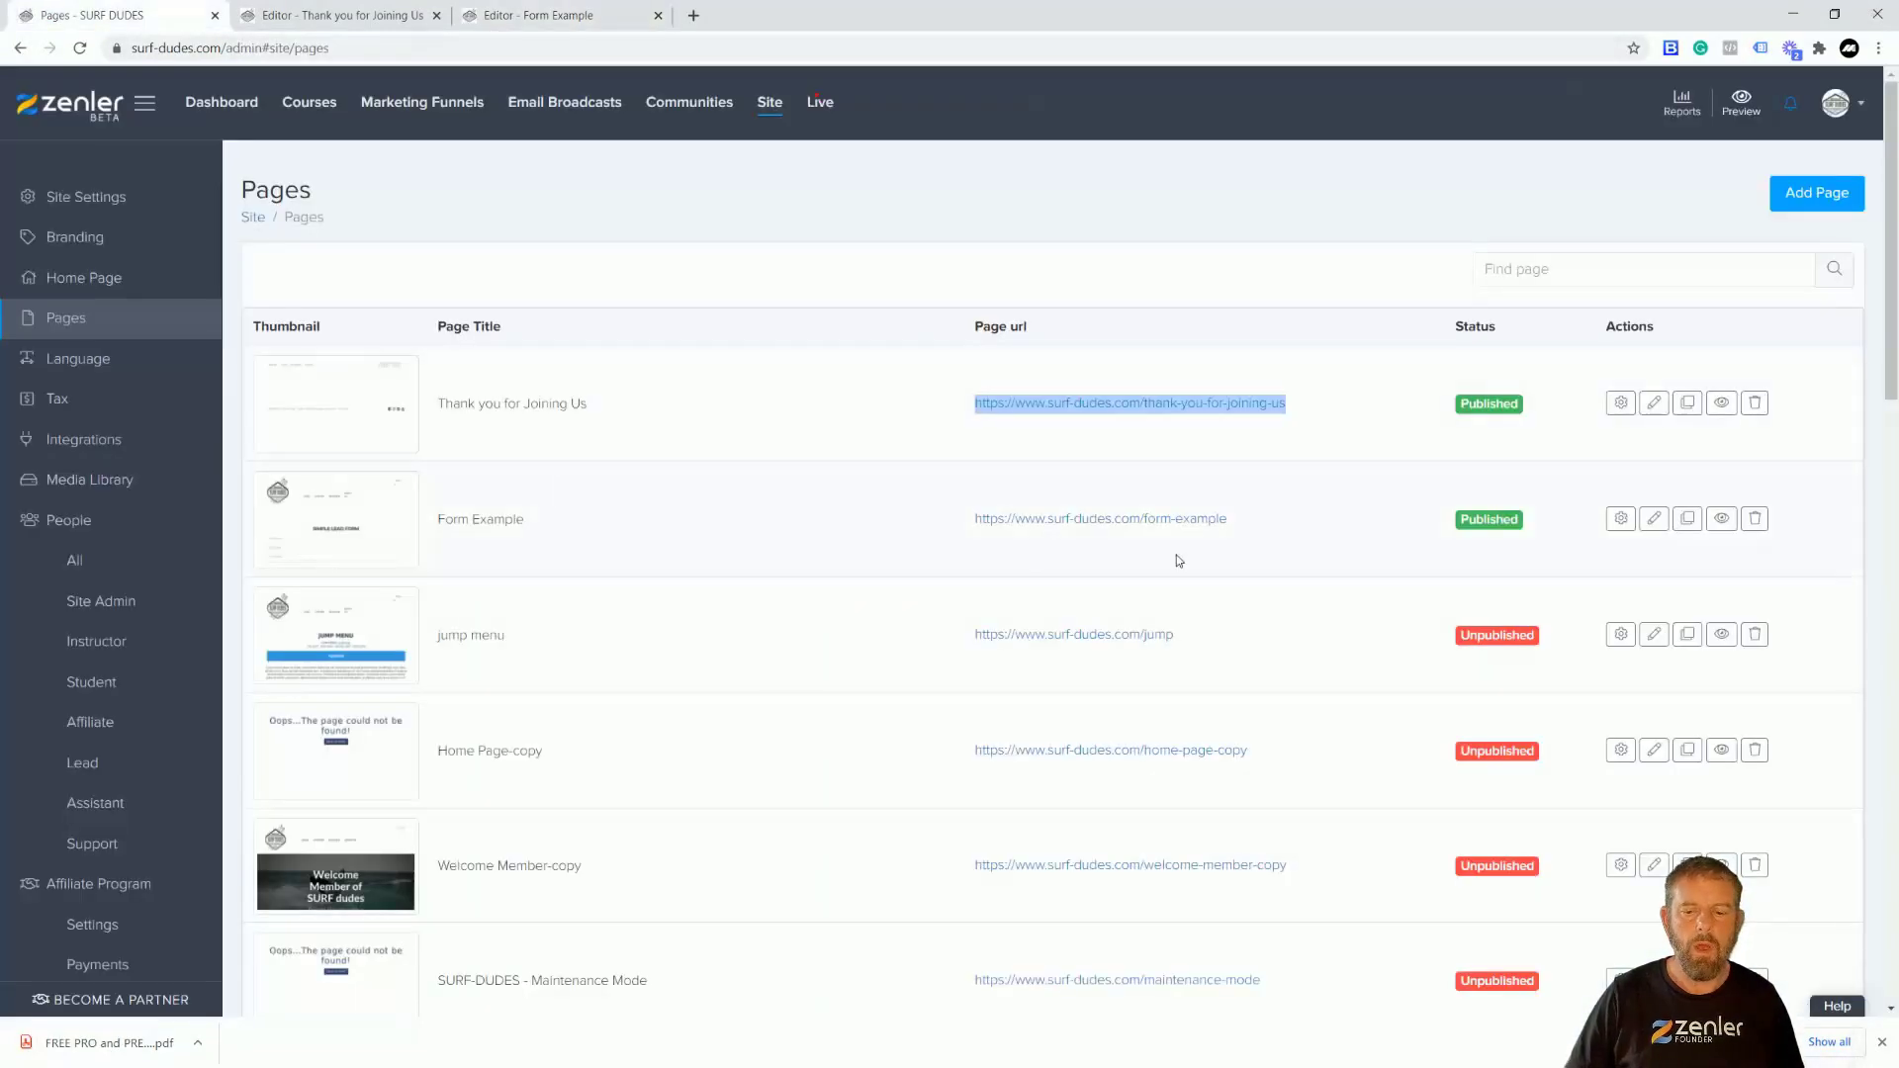
{"action": "left_click_drag", "start_coordinate": [1249, 522], "coordinate": [974, 513]}
{"action": "key", "text": "ctrl+c"}
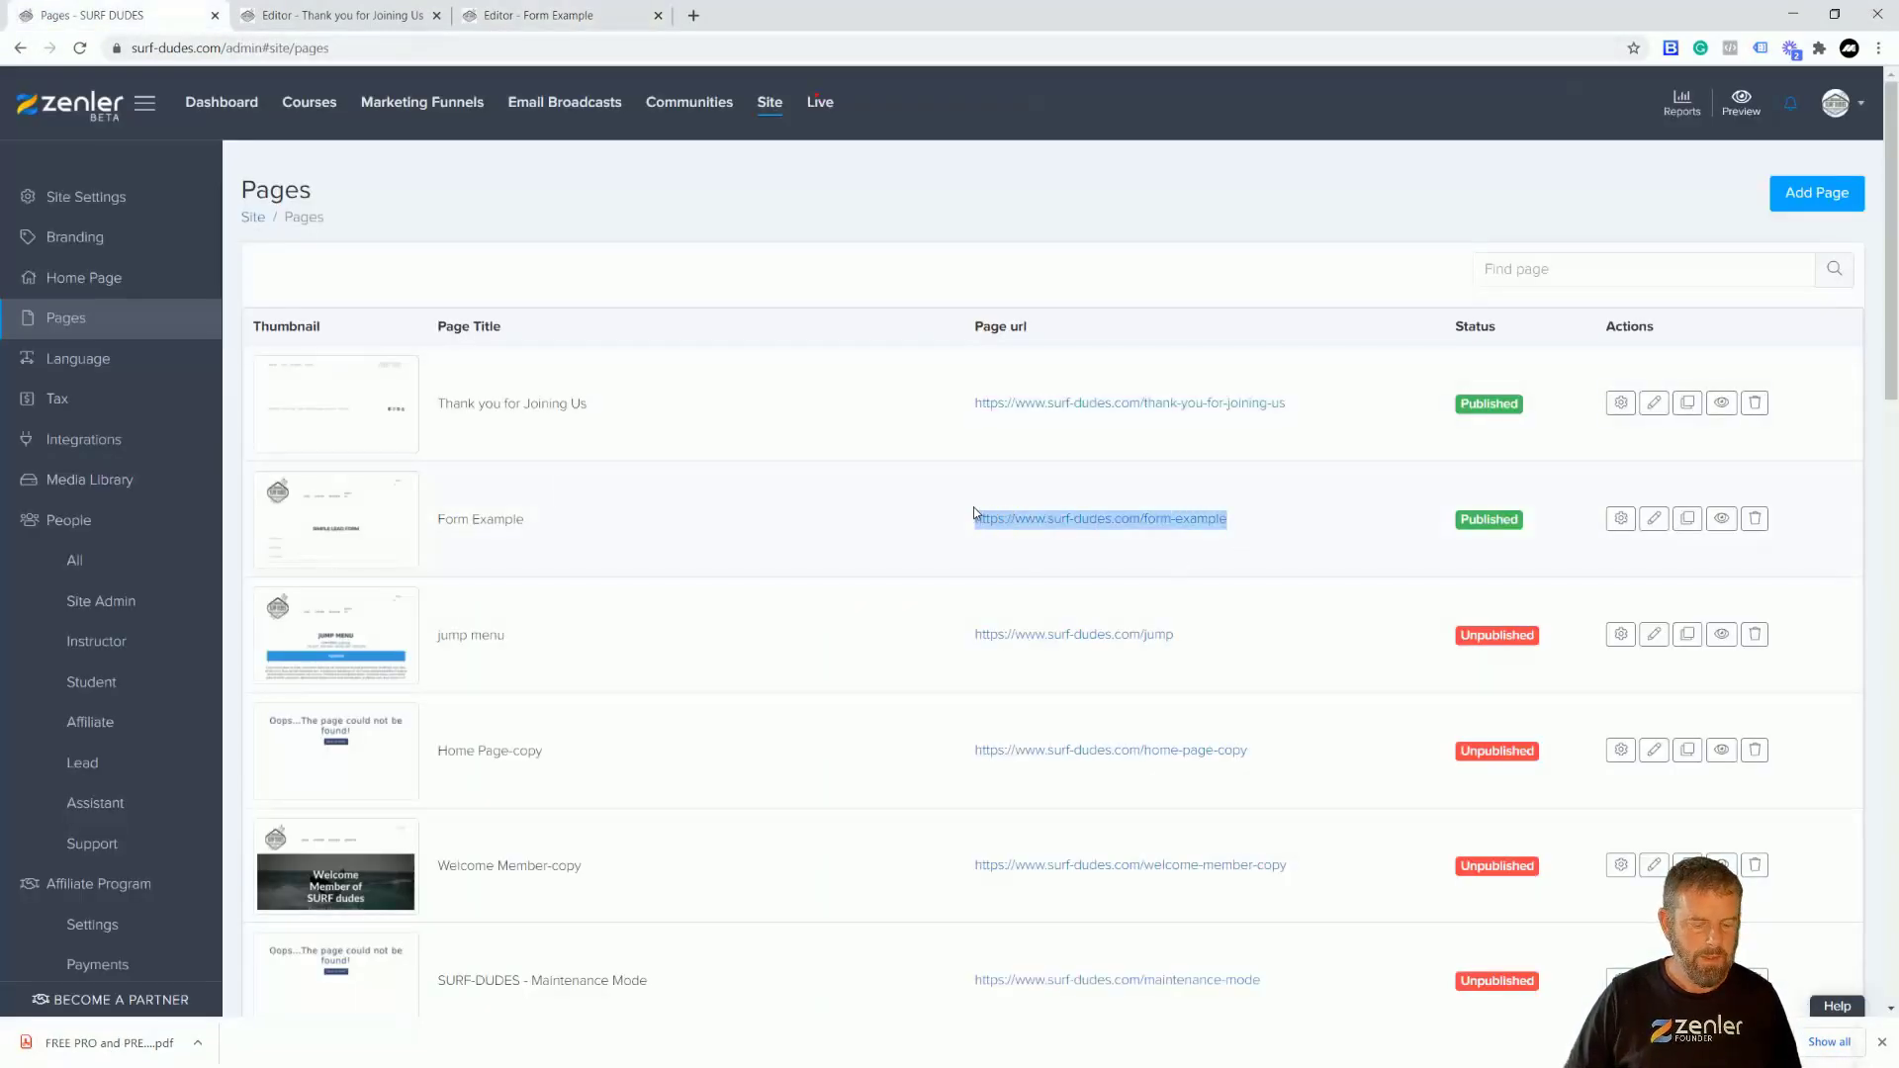
{"action": "left_click", "coordinate": [1879, 51]}
{"action": "left_click", "coordinate": [1726, 118]}
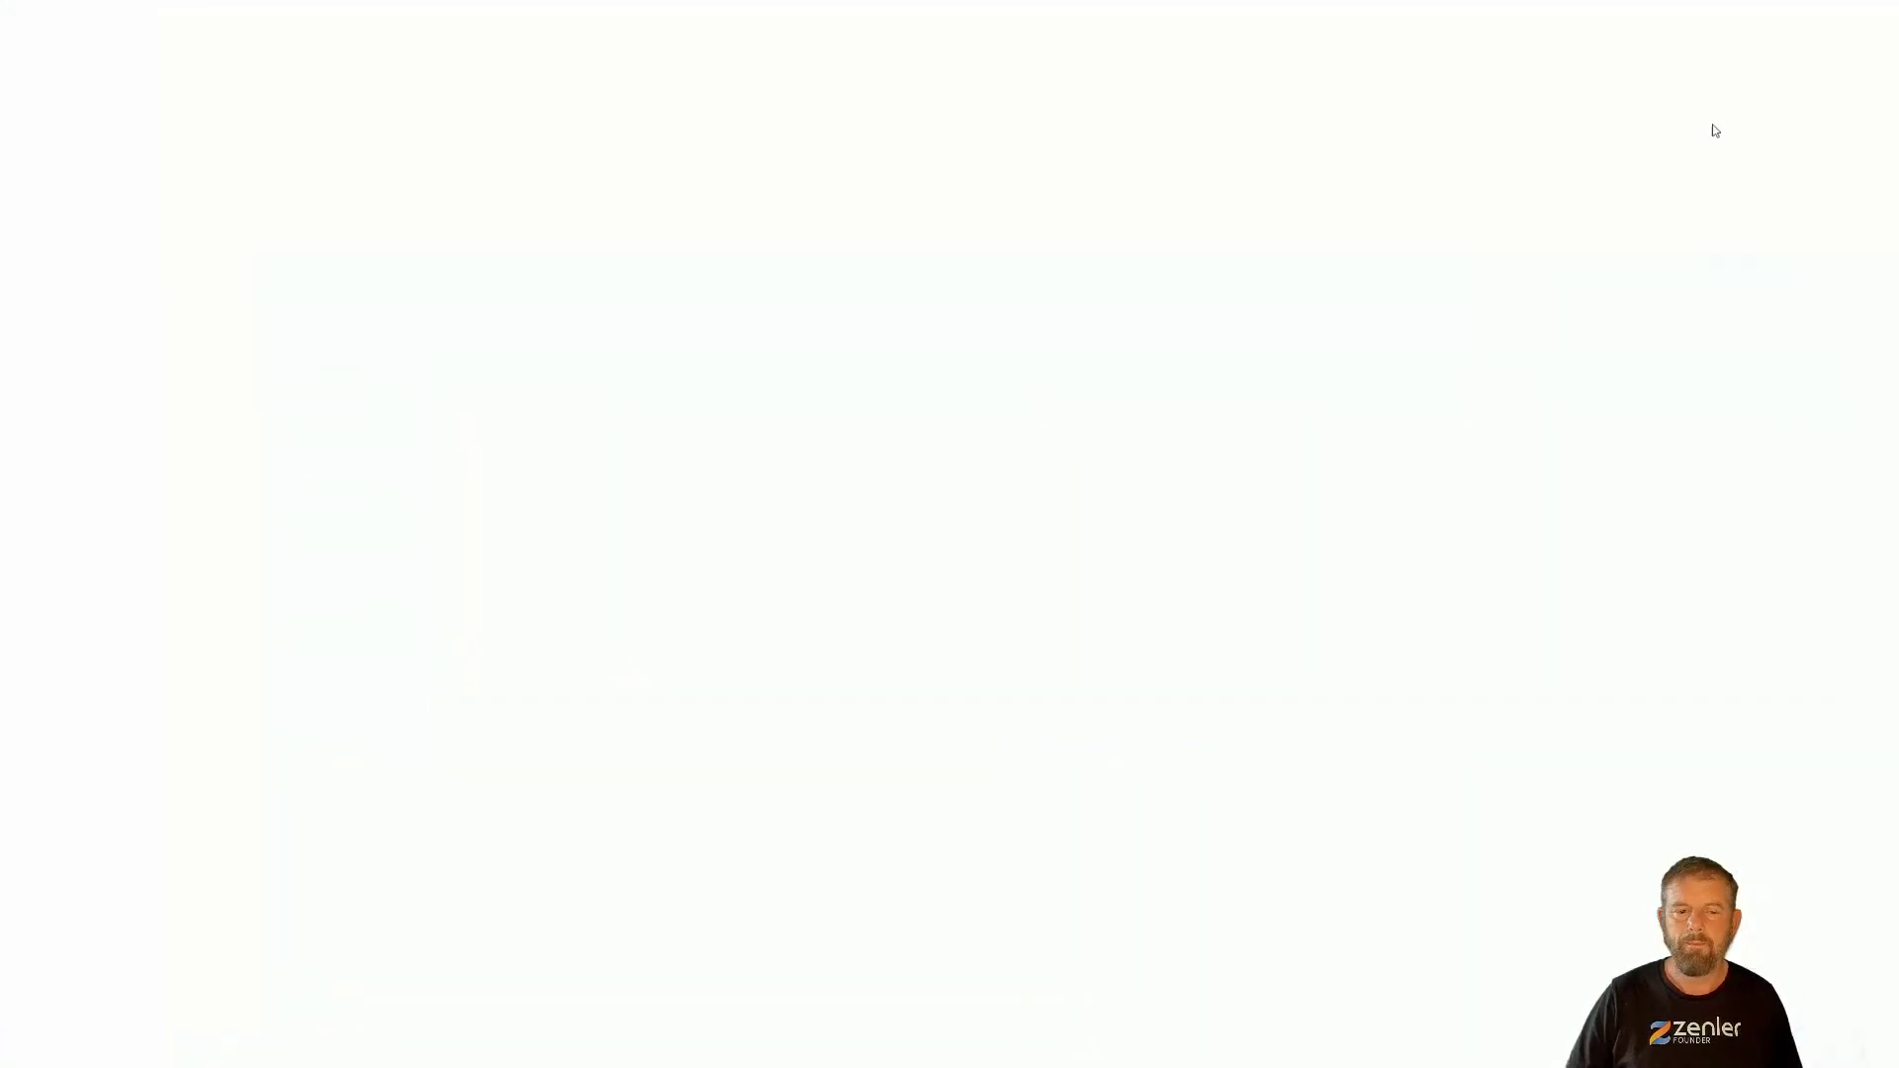
{"action": "key", "text": "ctrl+v"}
{"action": "key", "text": "Return"}
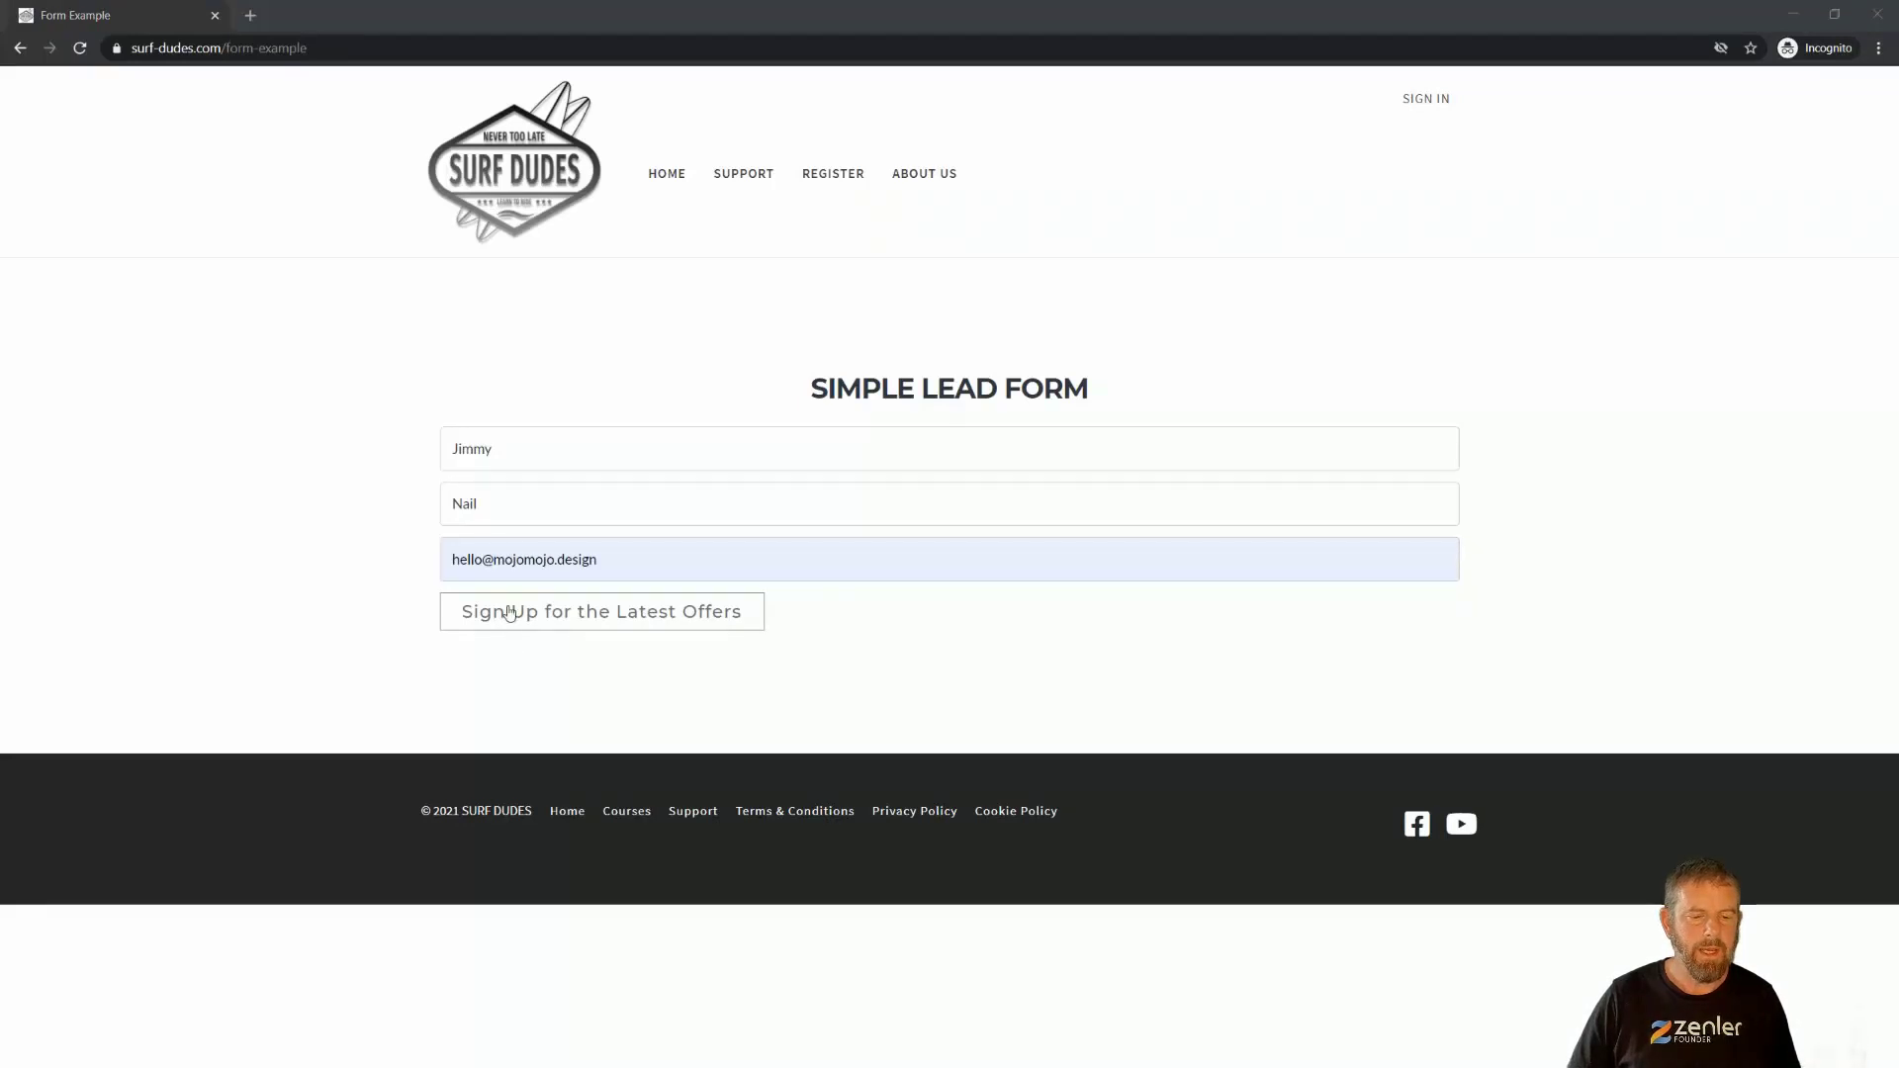
{"action": "left_click", "coordinate": [552, 614]}
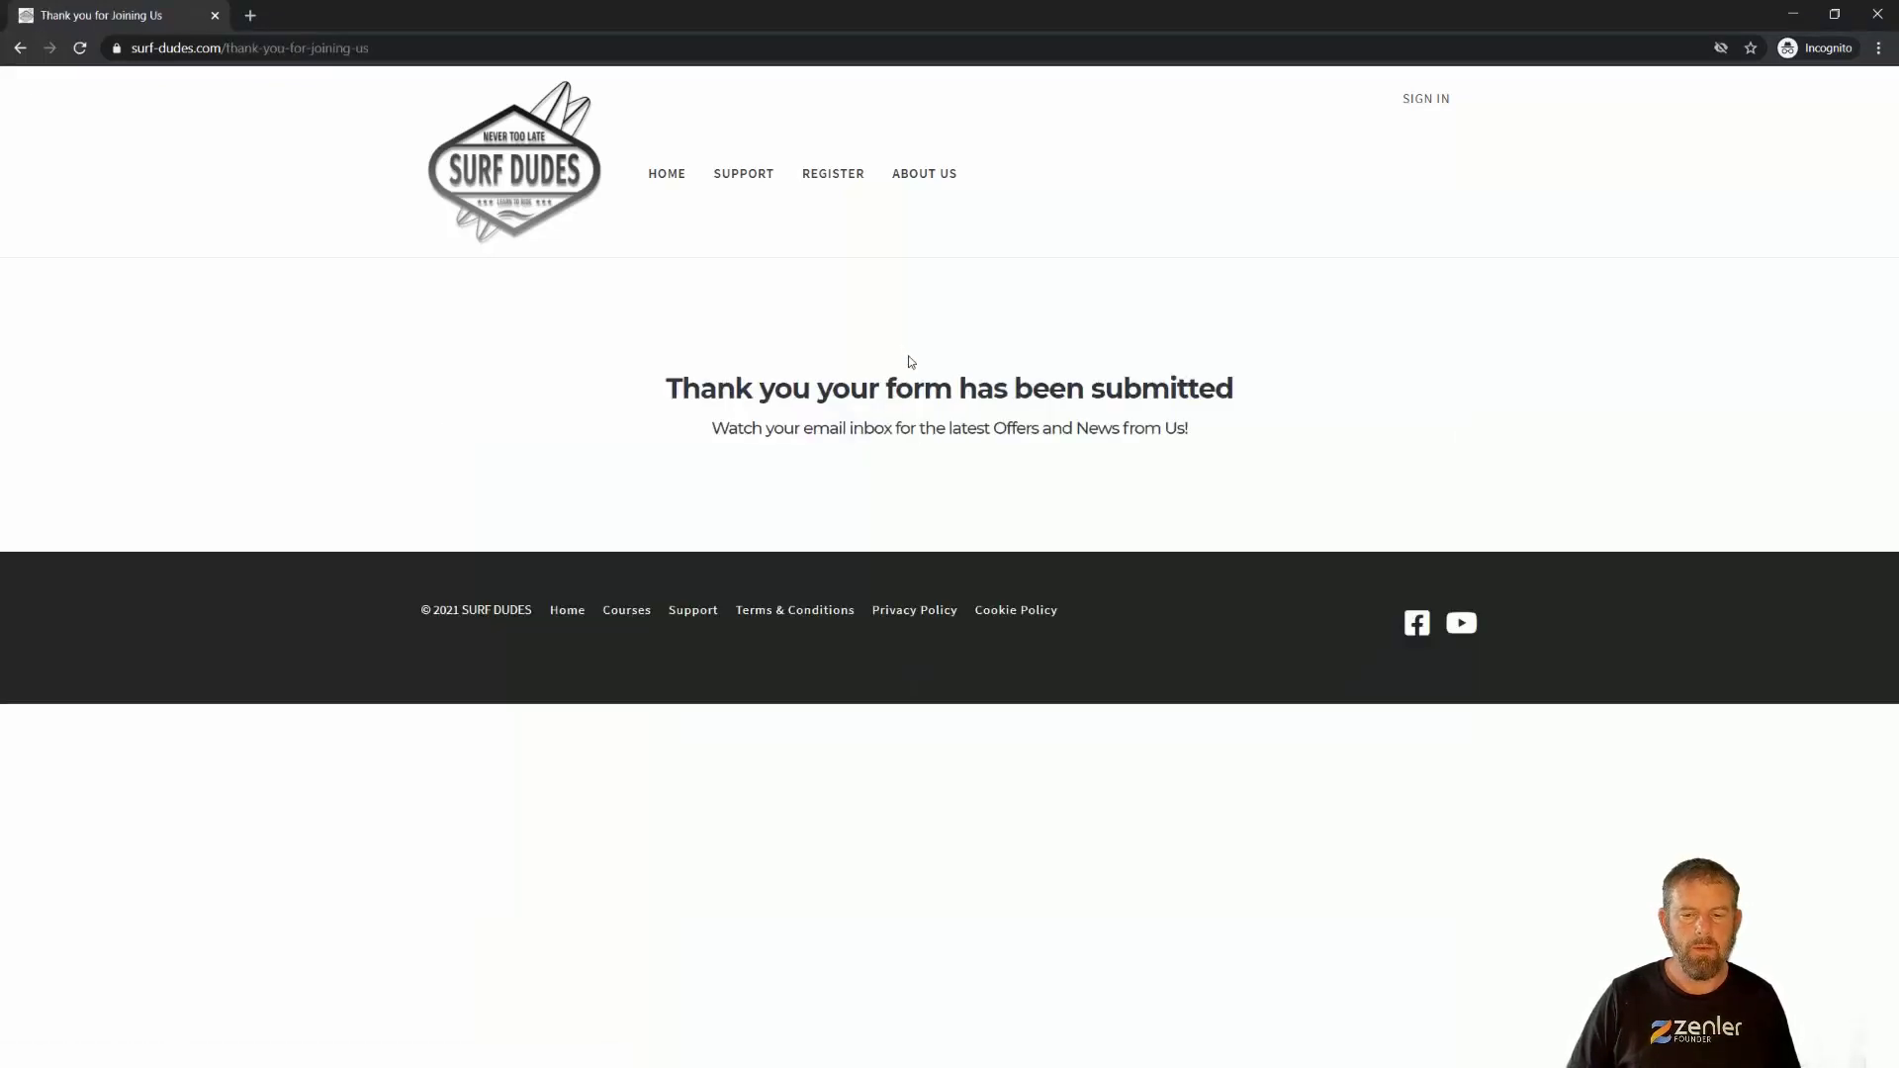
- Return to the admin site and check the new lead's name, email, role and tag in the list of all people
{"action": "left_click", "coordinate": [1792, 14]}
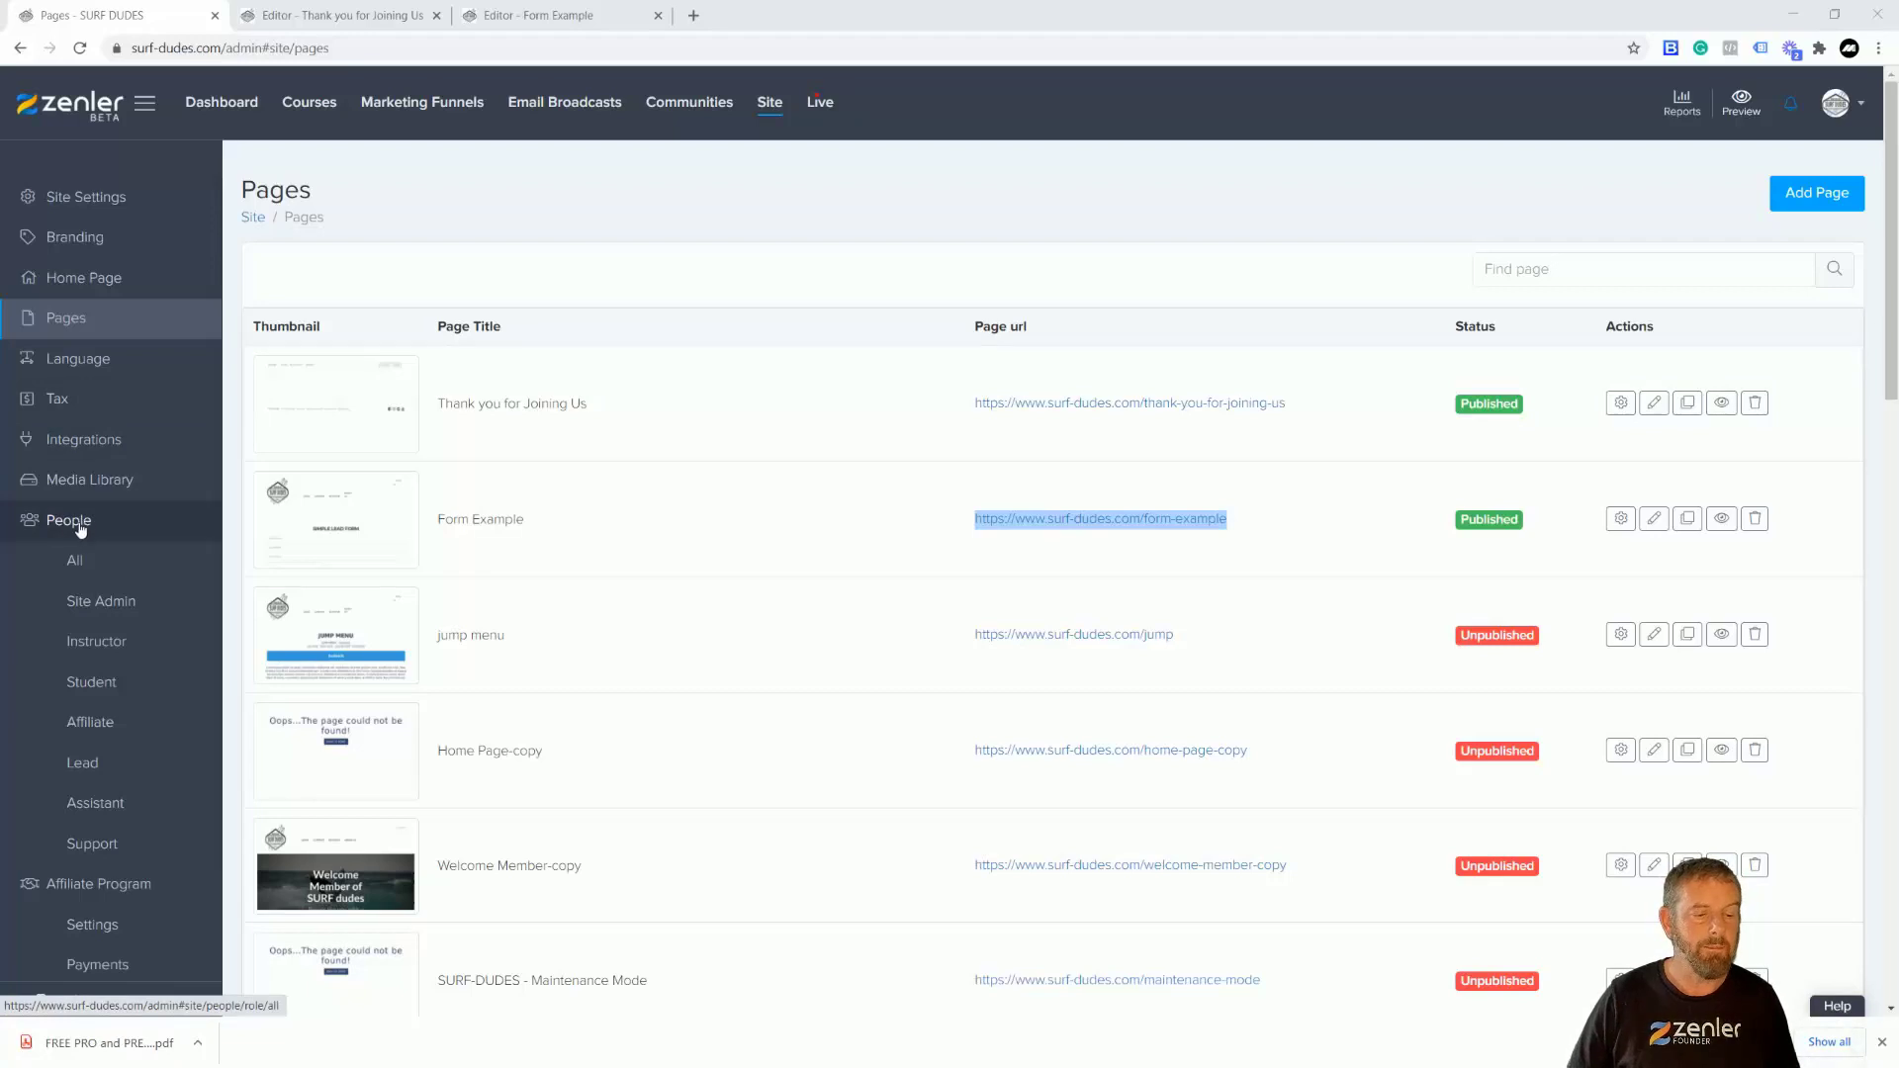
{"action": "left_click", "coordinate": [136, 556]}
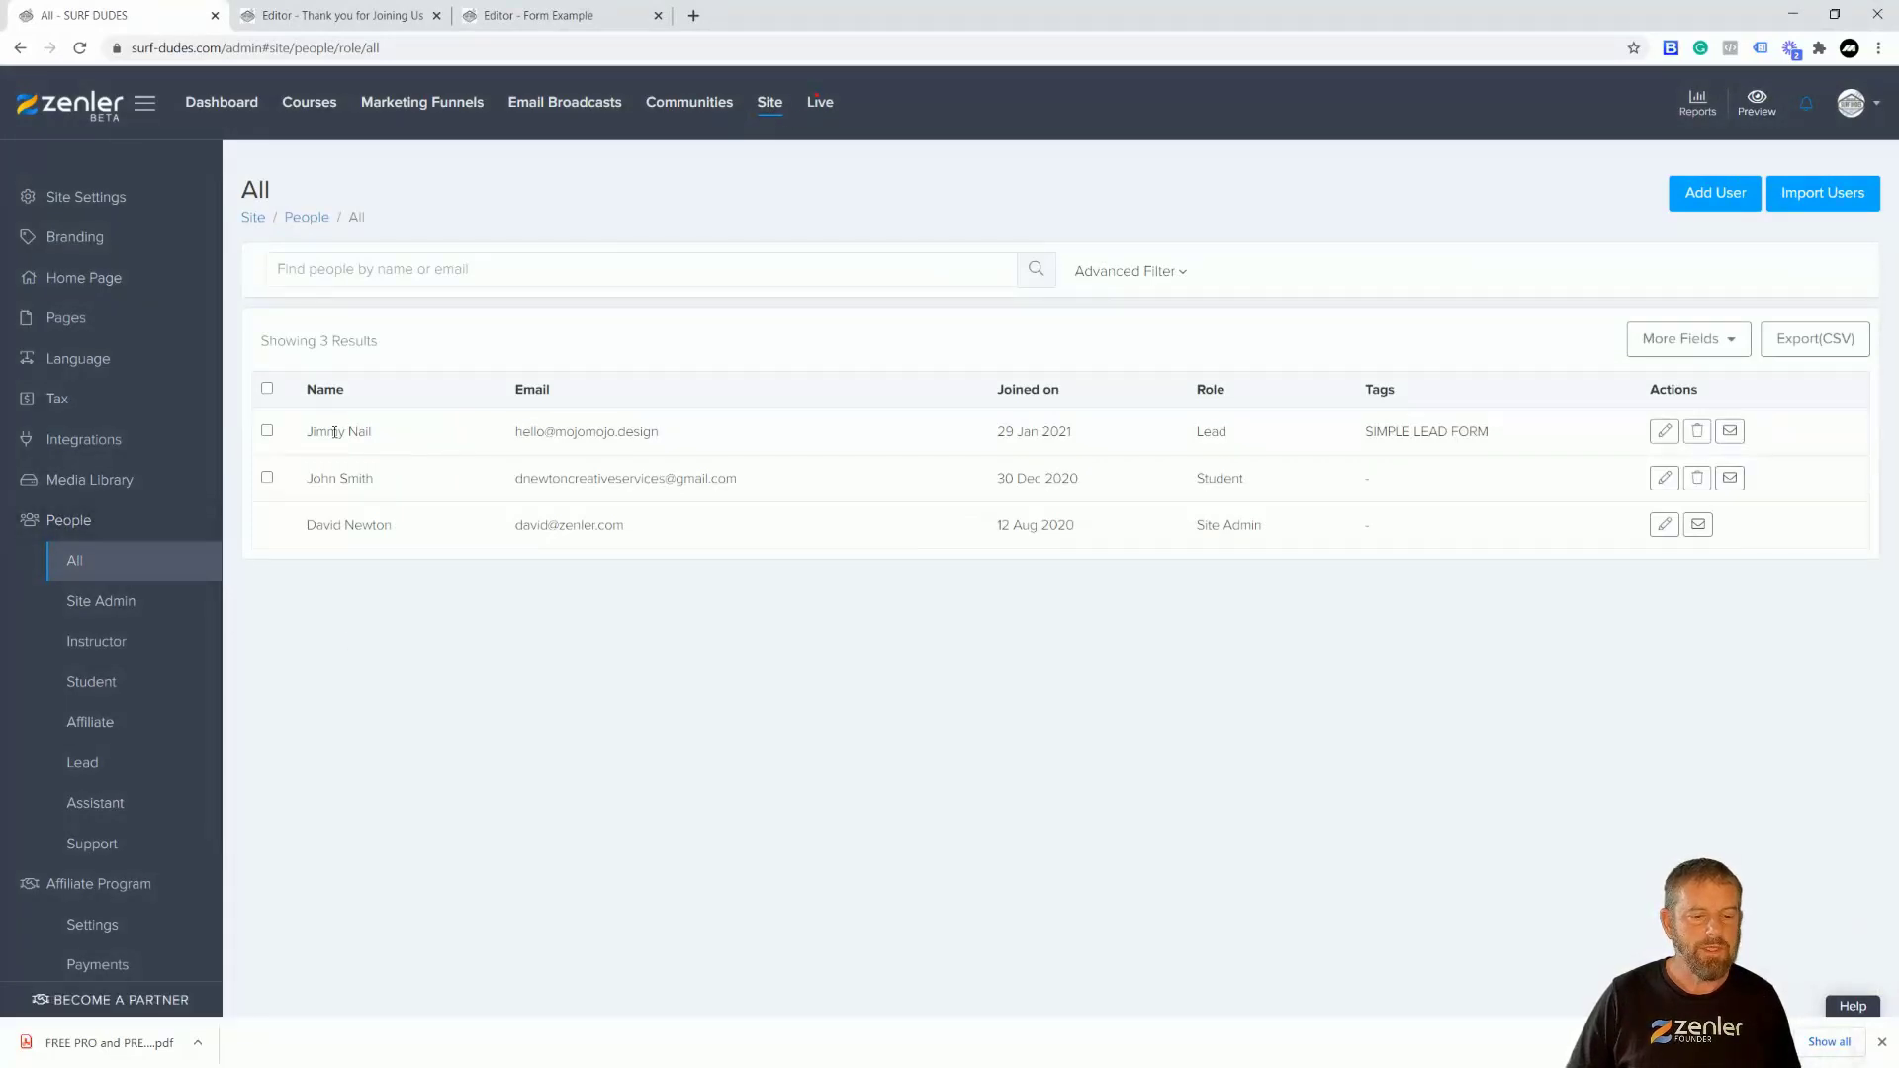
{"action": "left_click_drag", "start_coordinate": [308, 435], "coordinate": [371, 431]}
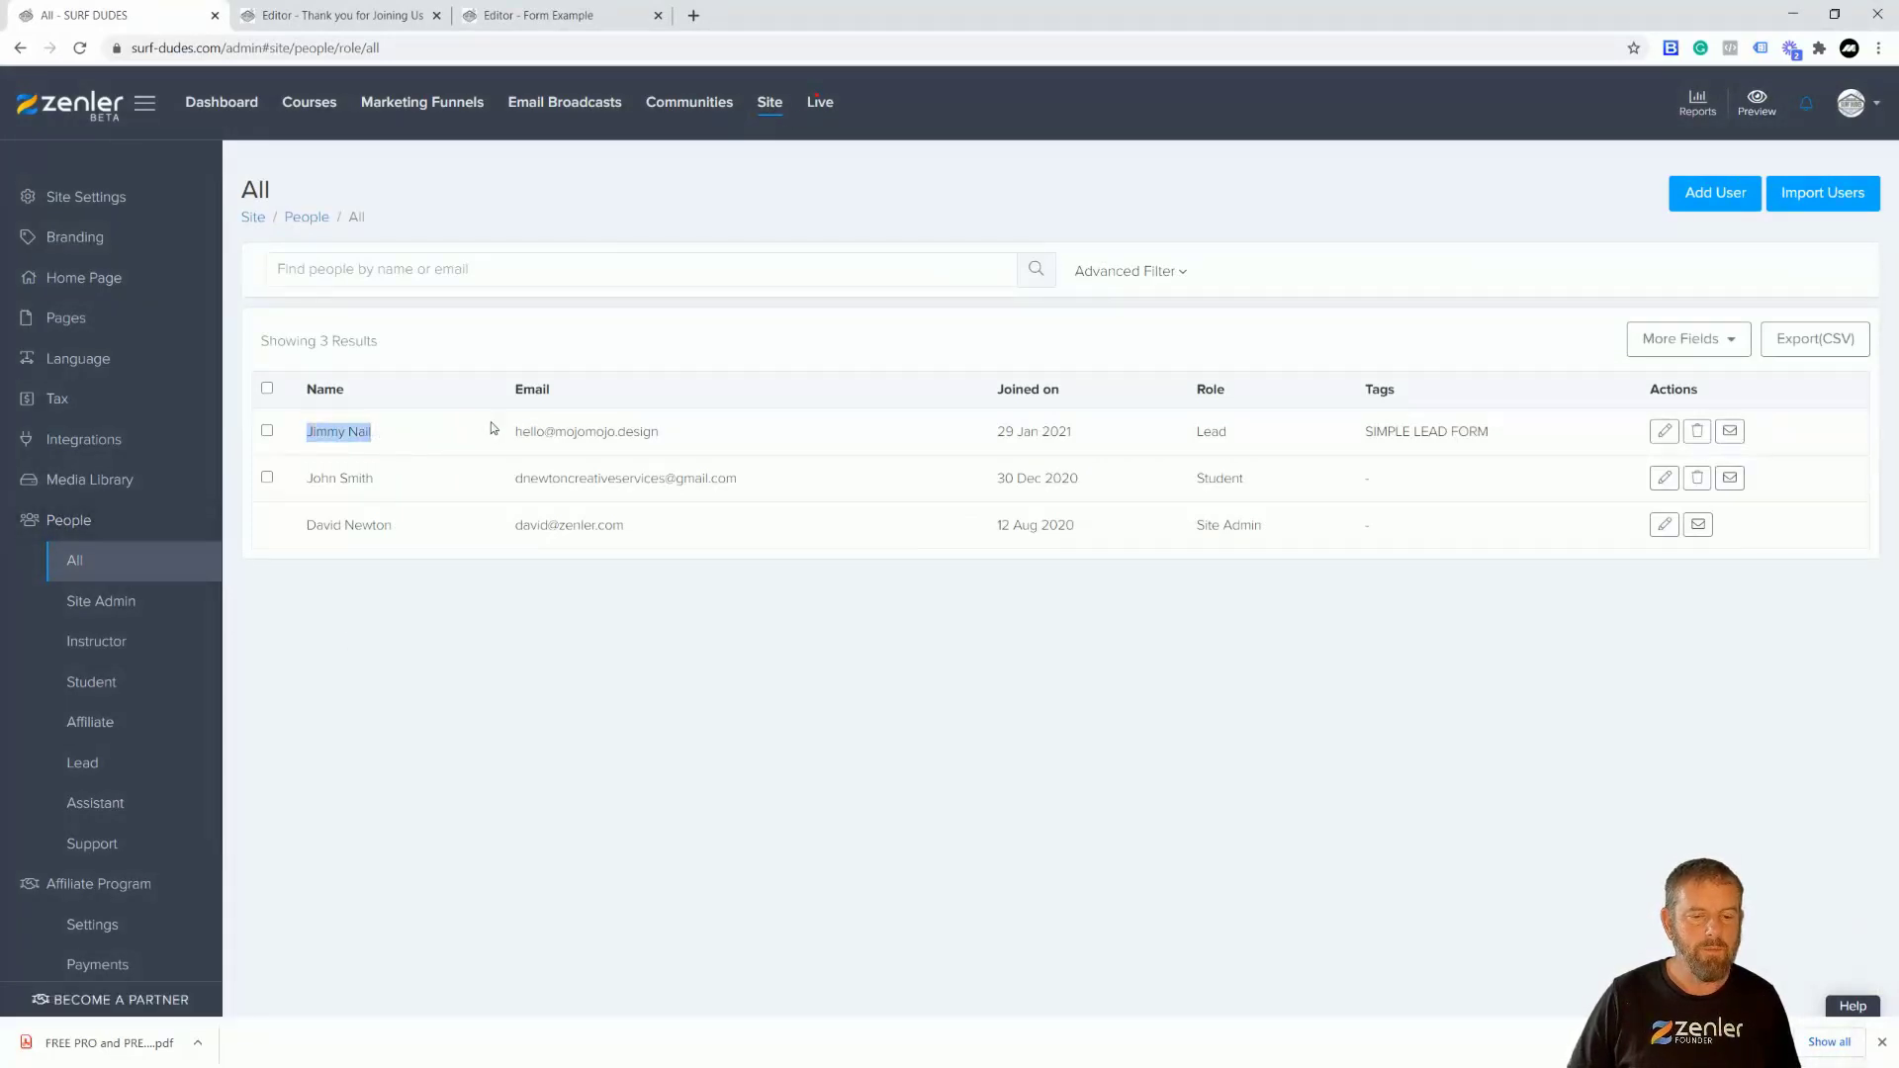
{"action": "left_click_drag", "start_coordinate": [512, 431], "coordinate": [656, 432]}
{"action": "left_click_drag", "start_coordinate": [1197, 432], "coordinate": [1229, 438]}
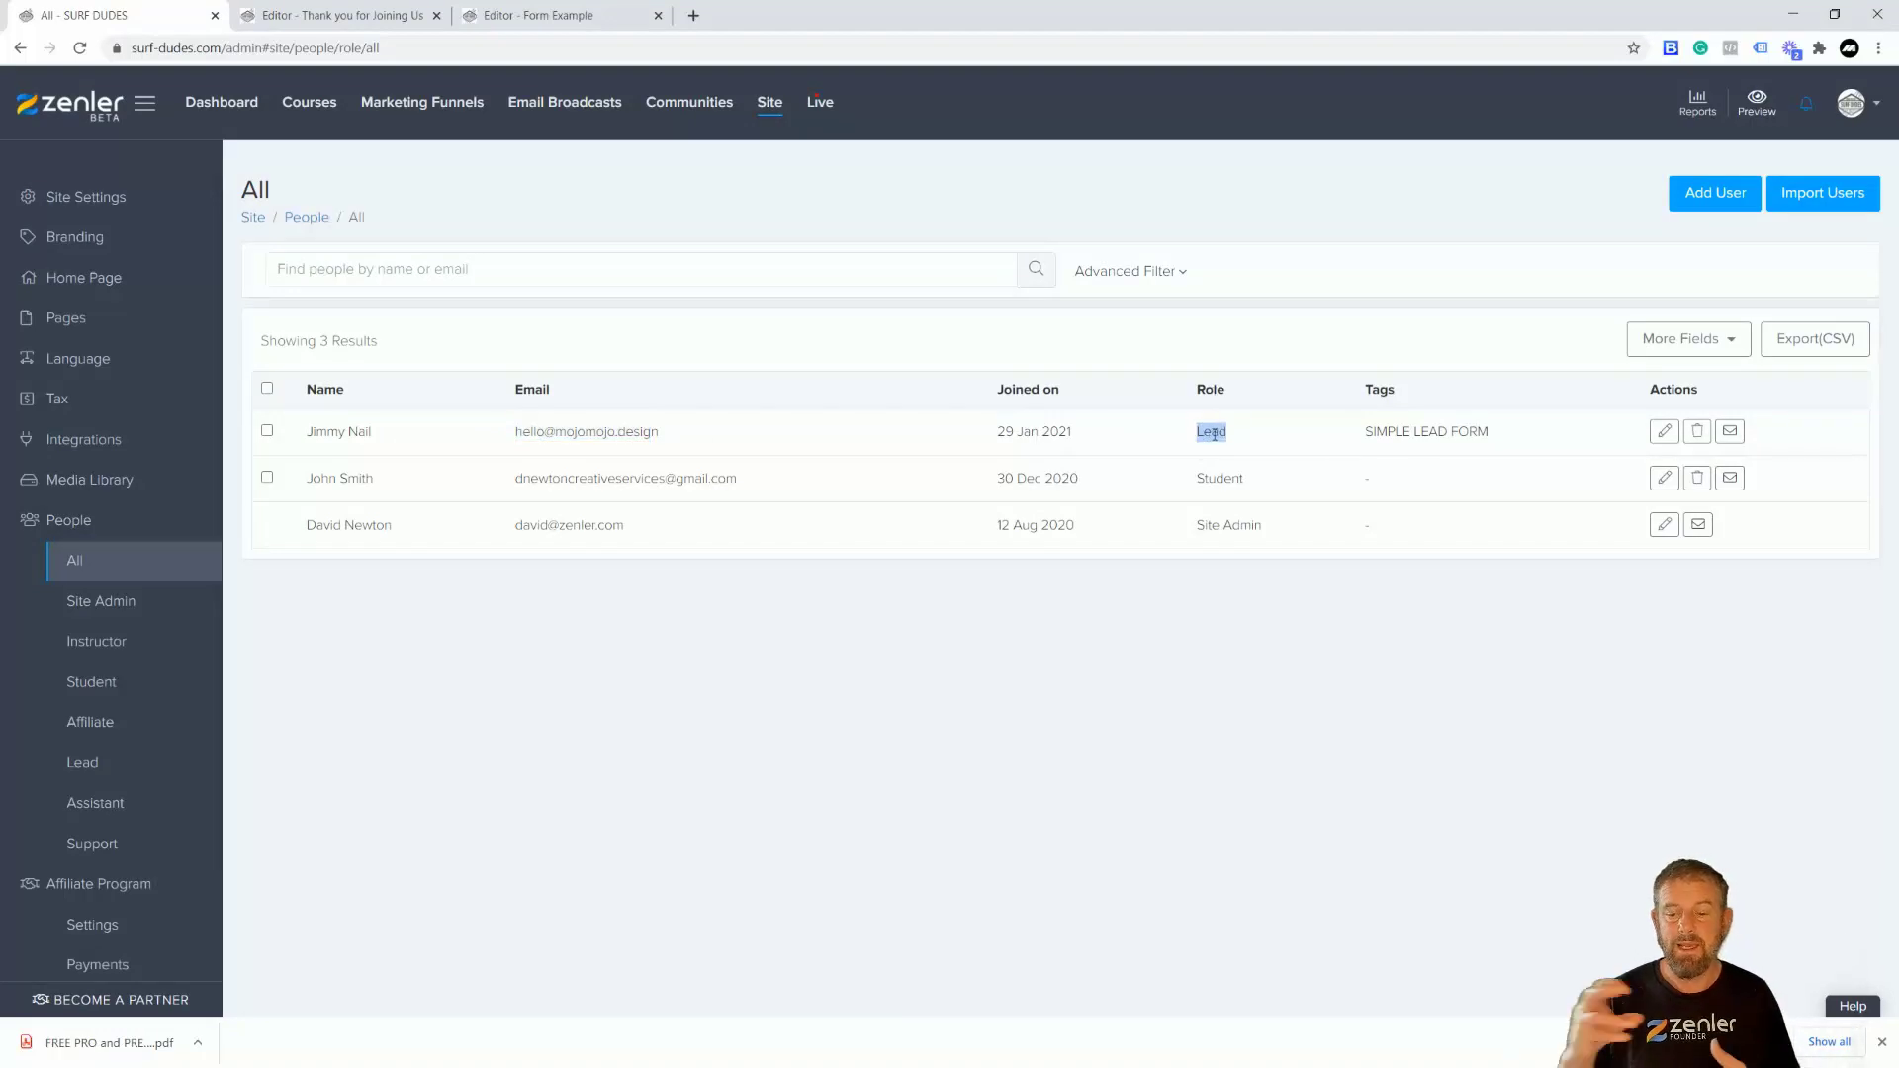
{"action": "left_click_drag", "start_coordinate": [1368, 432], "coordinate": [1503, 435]}
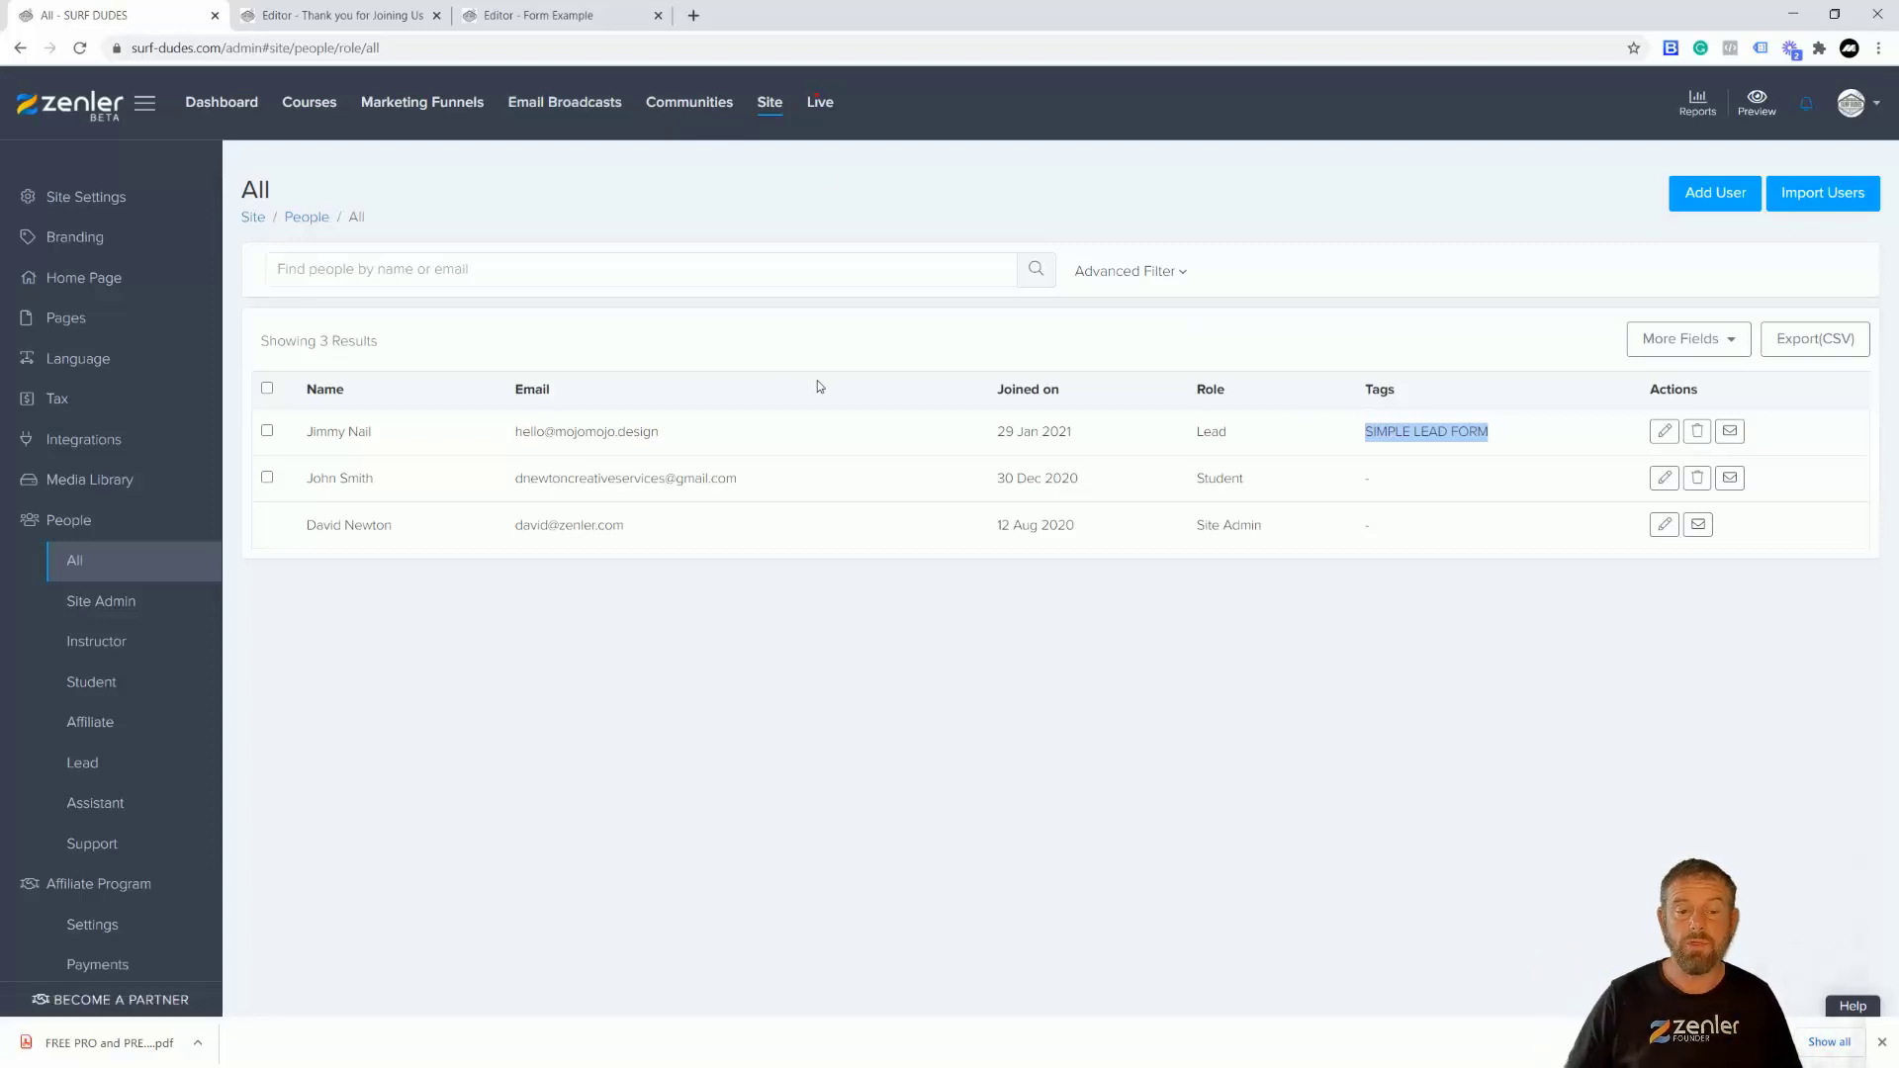
- Create a new email broadcast titled "sample"
{"action": "left_click", "coordinate": [559, 103]}
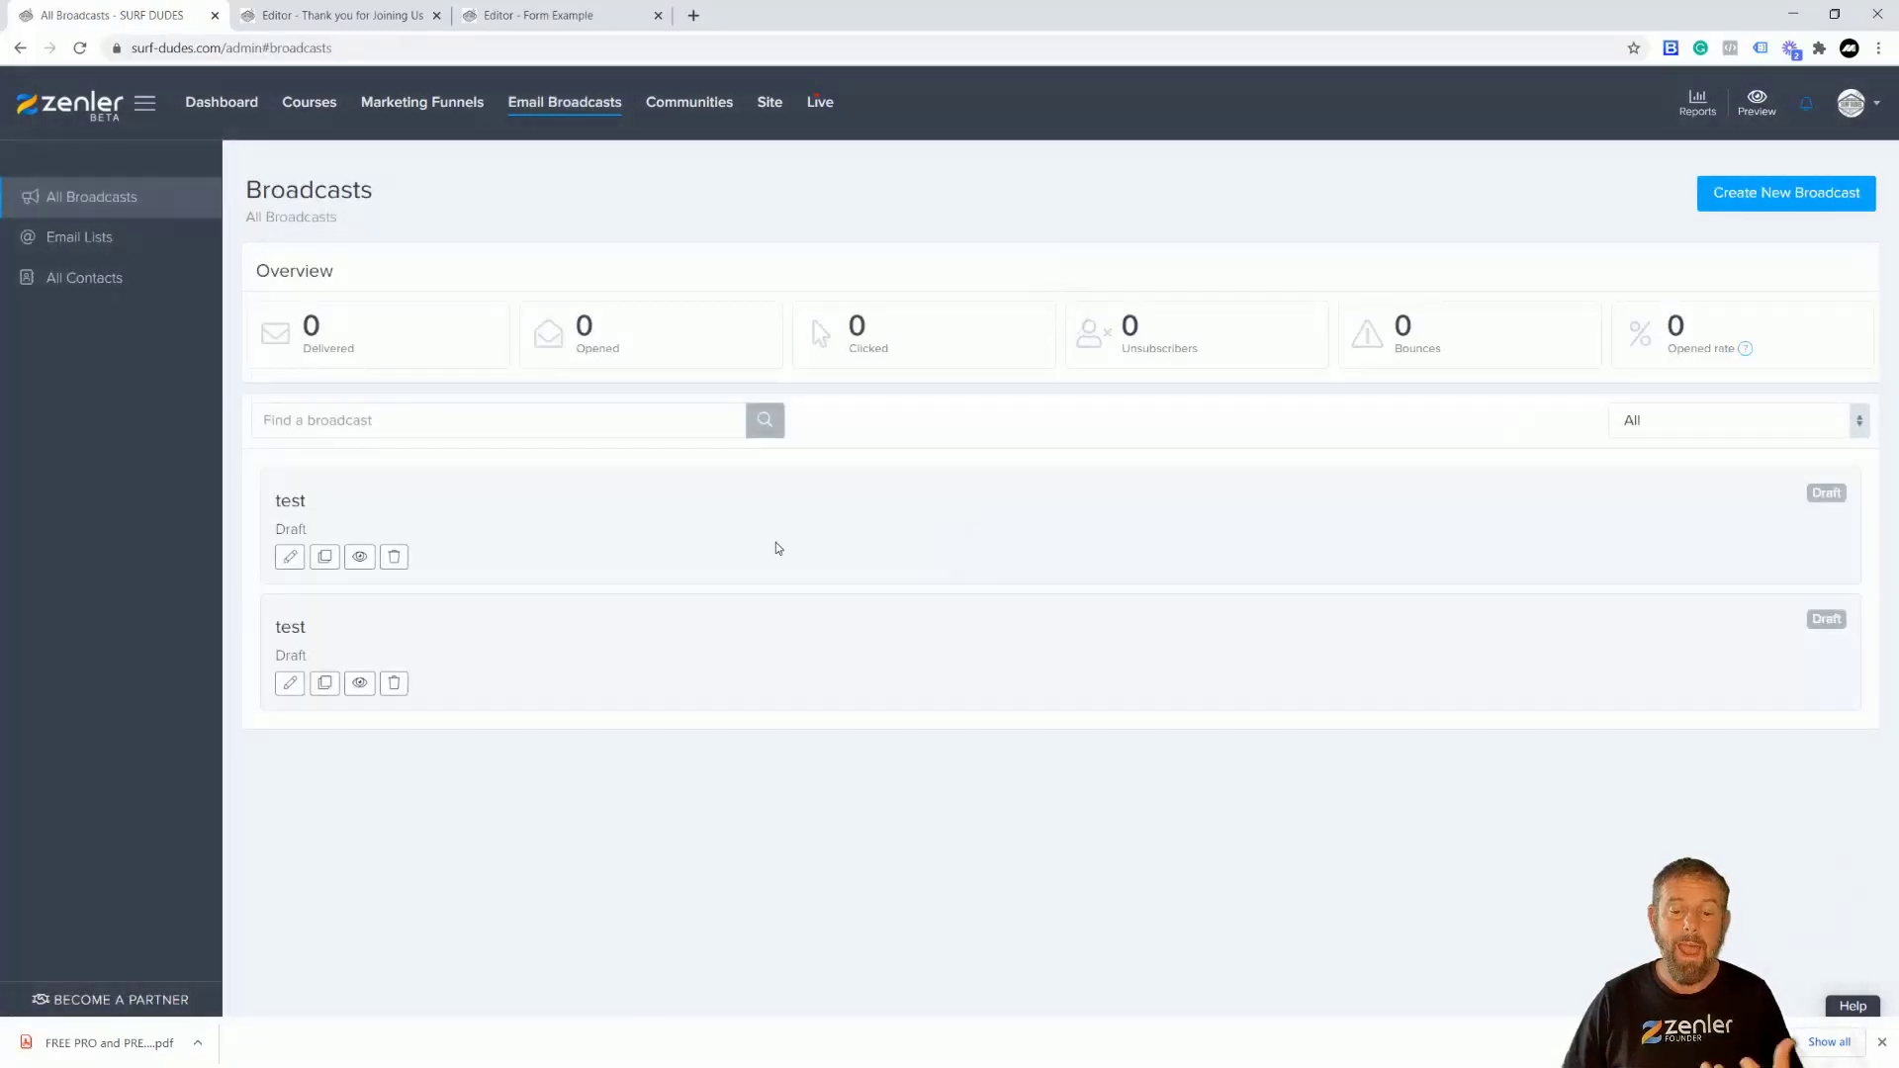
{"action": "left_click", "coordinate": [1745, 198]}
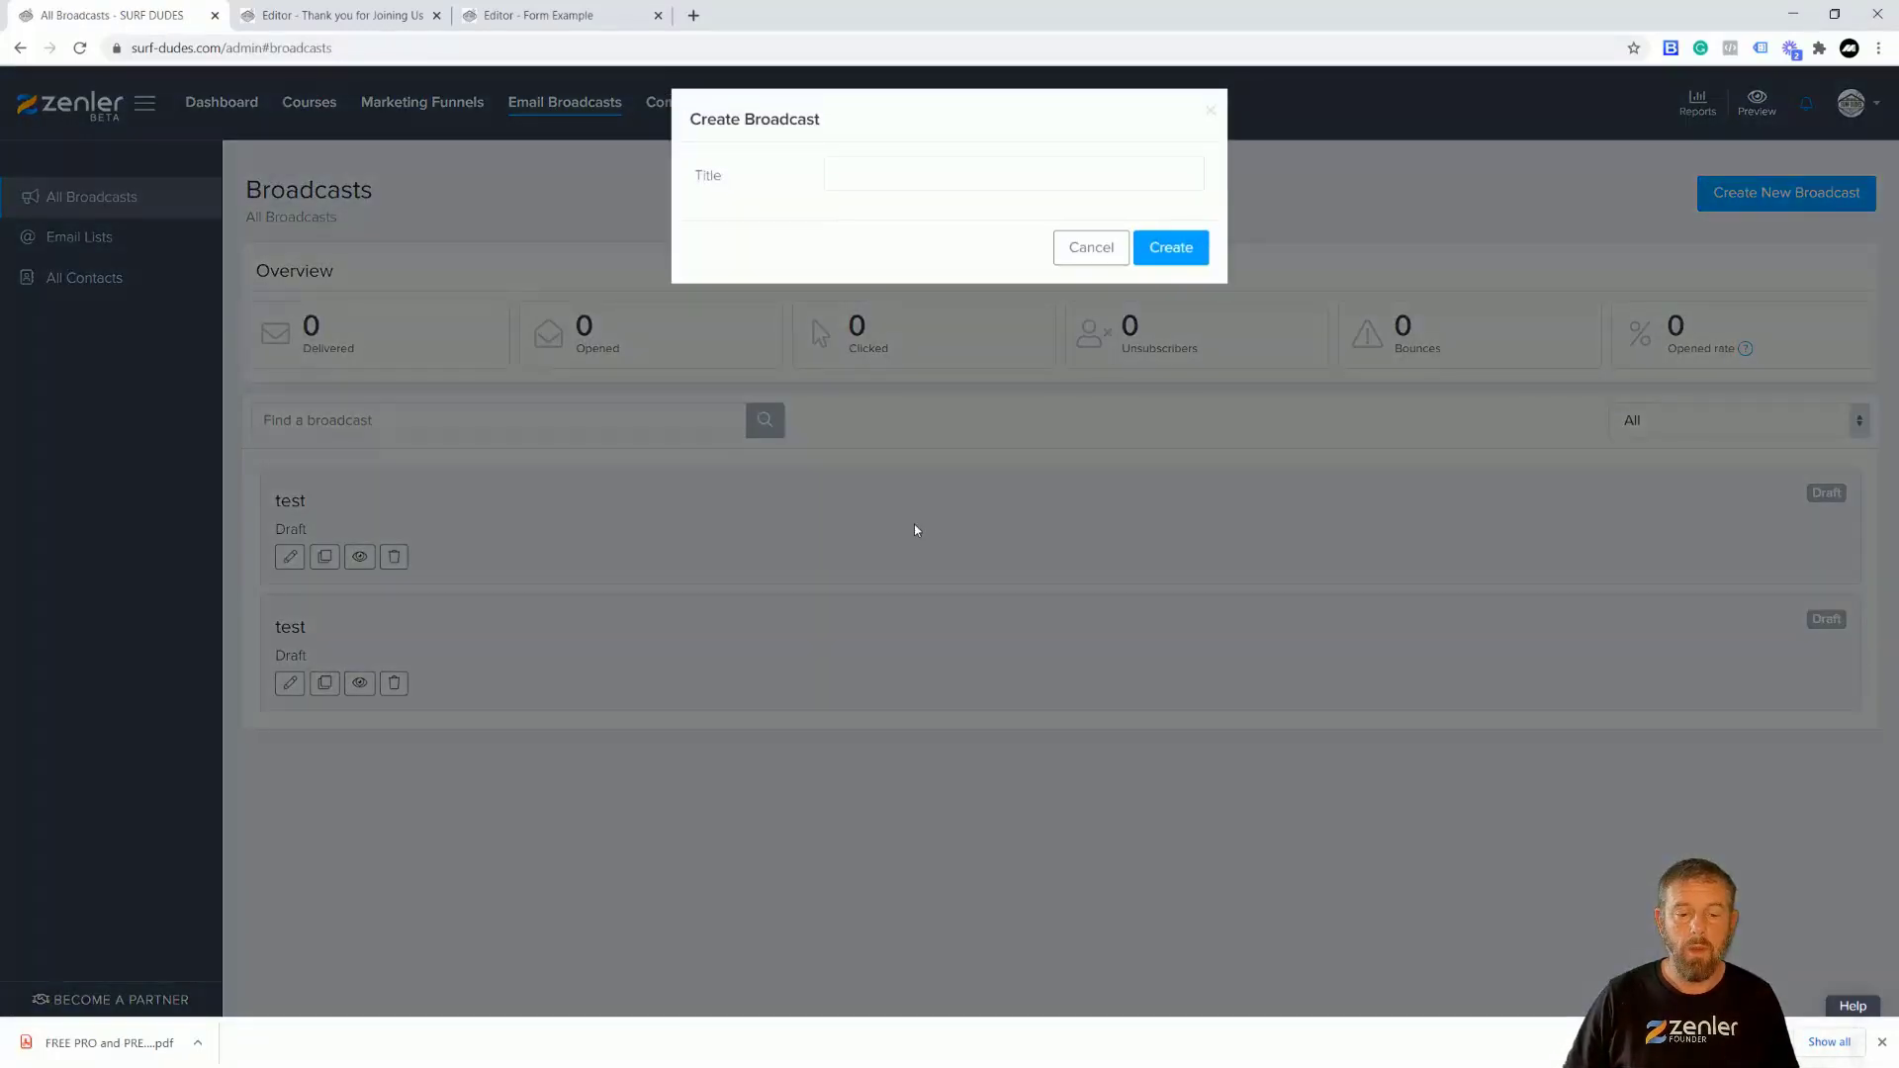
{"action": "left_click", "coordinate": [882, 168]}
{"action": "type", "text": "sample"}
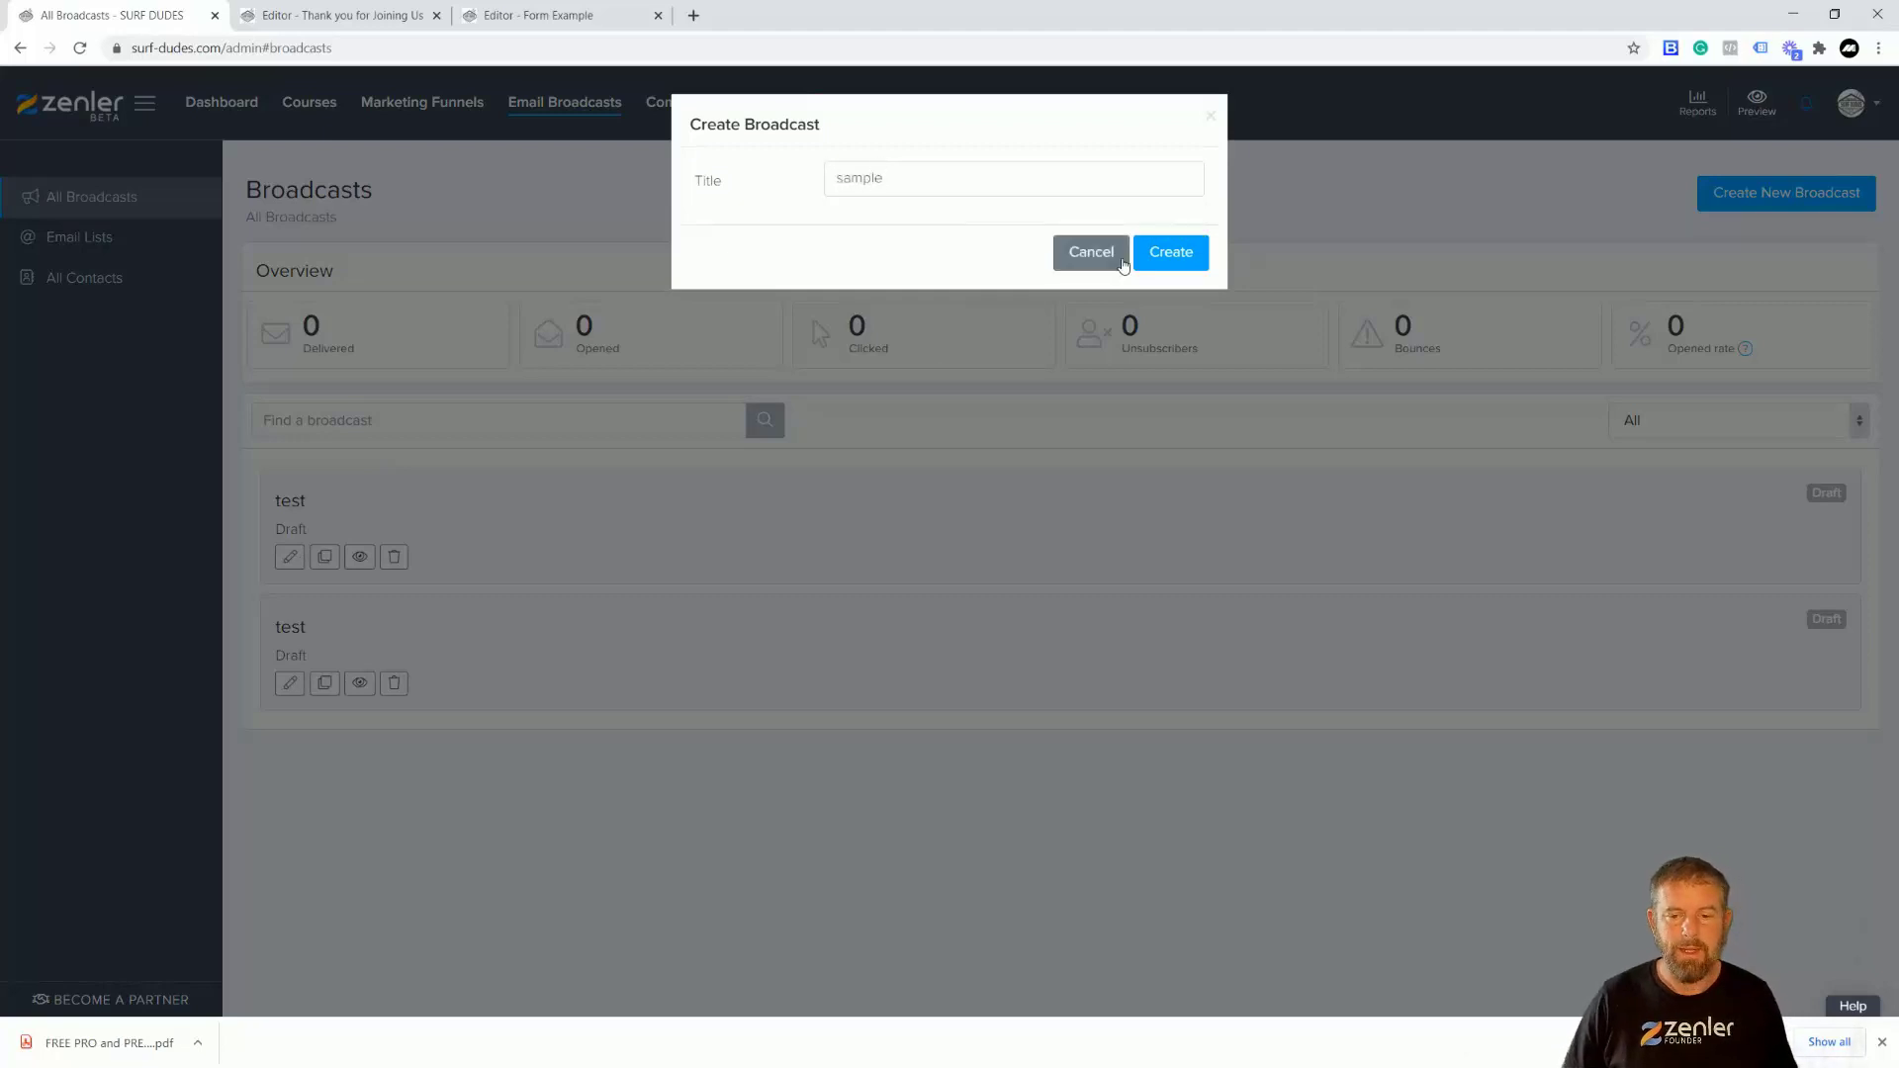
{"action": "left_click", "coordinate": [1167, 255]}
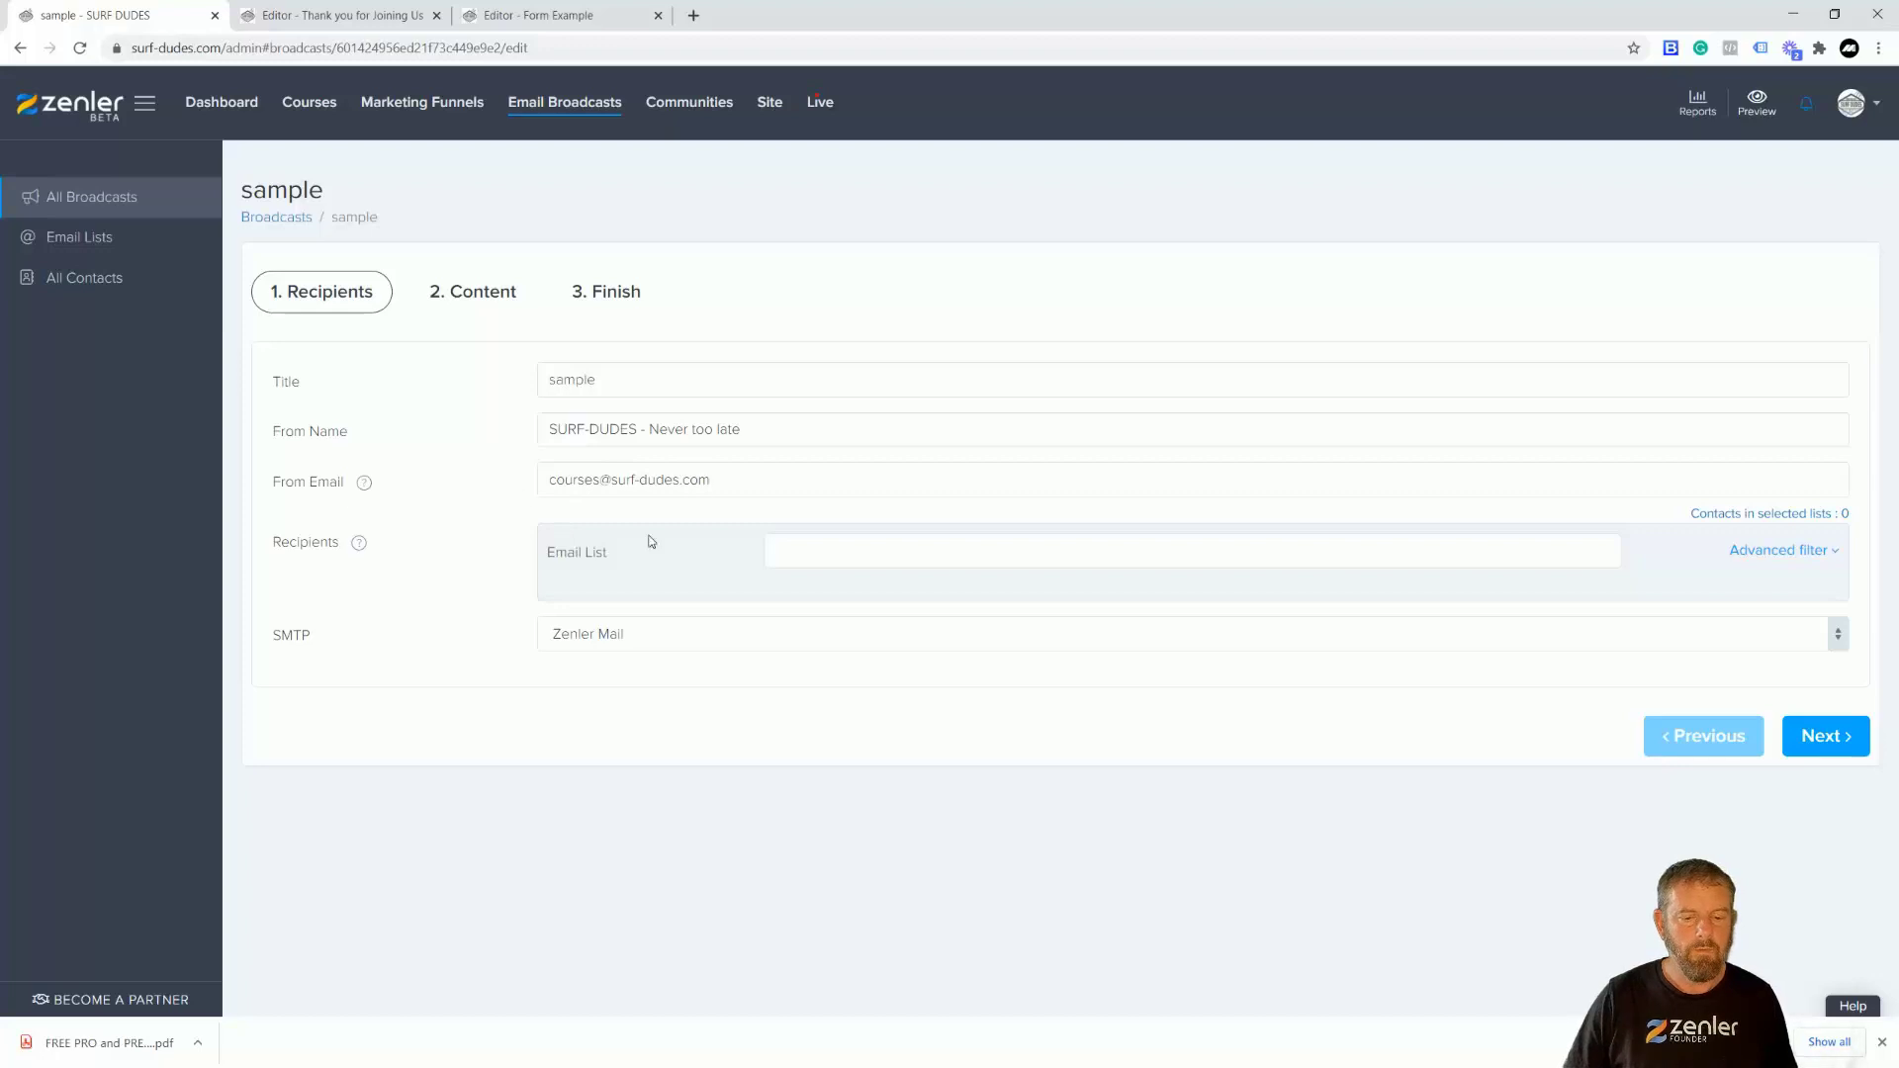
- Address the broadcast to the All contacts email list and add an advanced filter group to its recipients
{"action": "left_click", "coordinate": [851, 553]}
{"action": "left_click", "coordinate": [819, 581]}
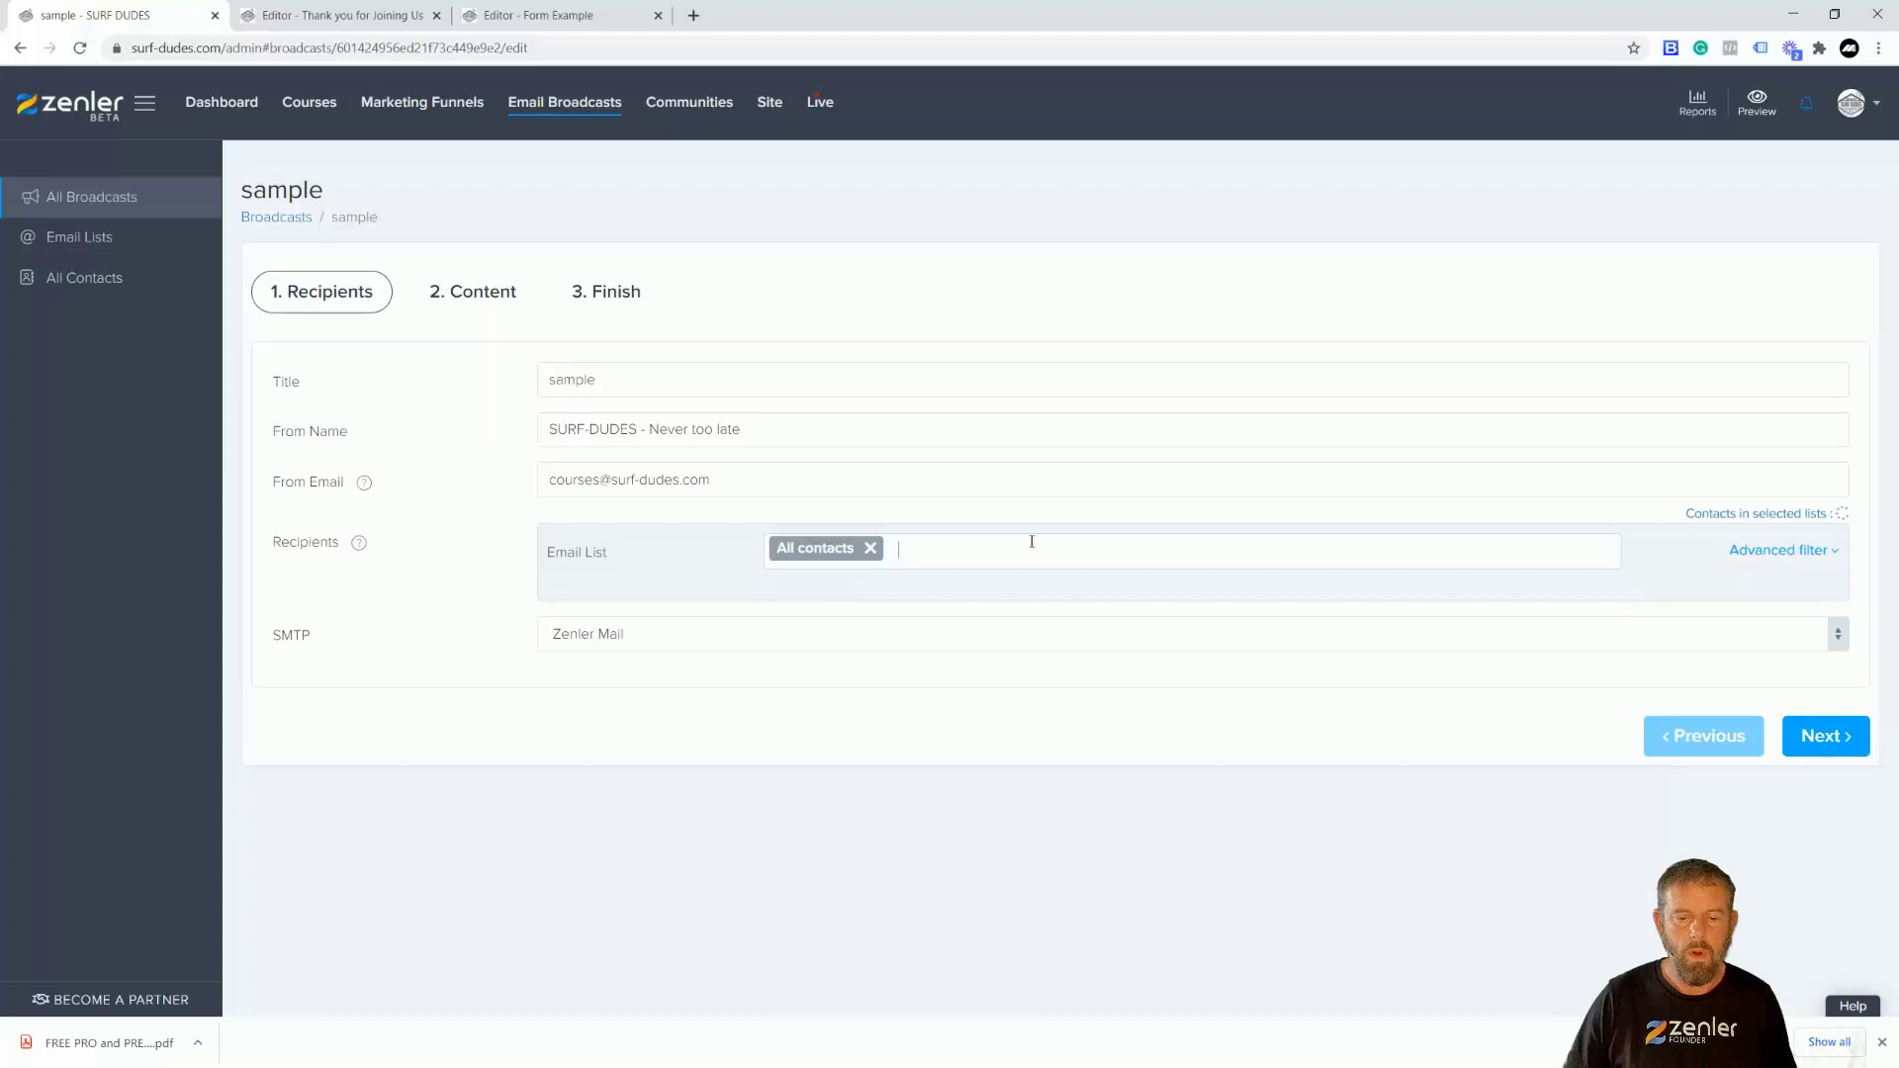
{"action": "left_click", "coordinate": [1787, 551]}
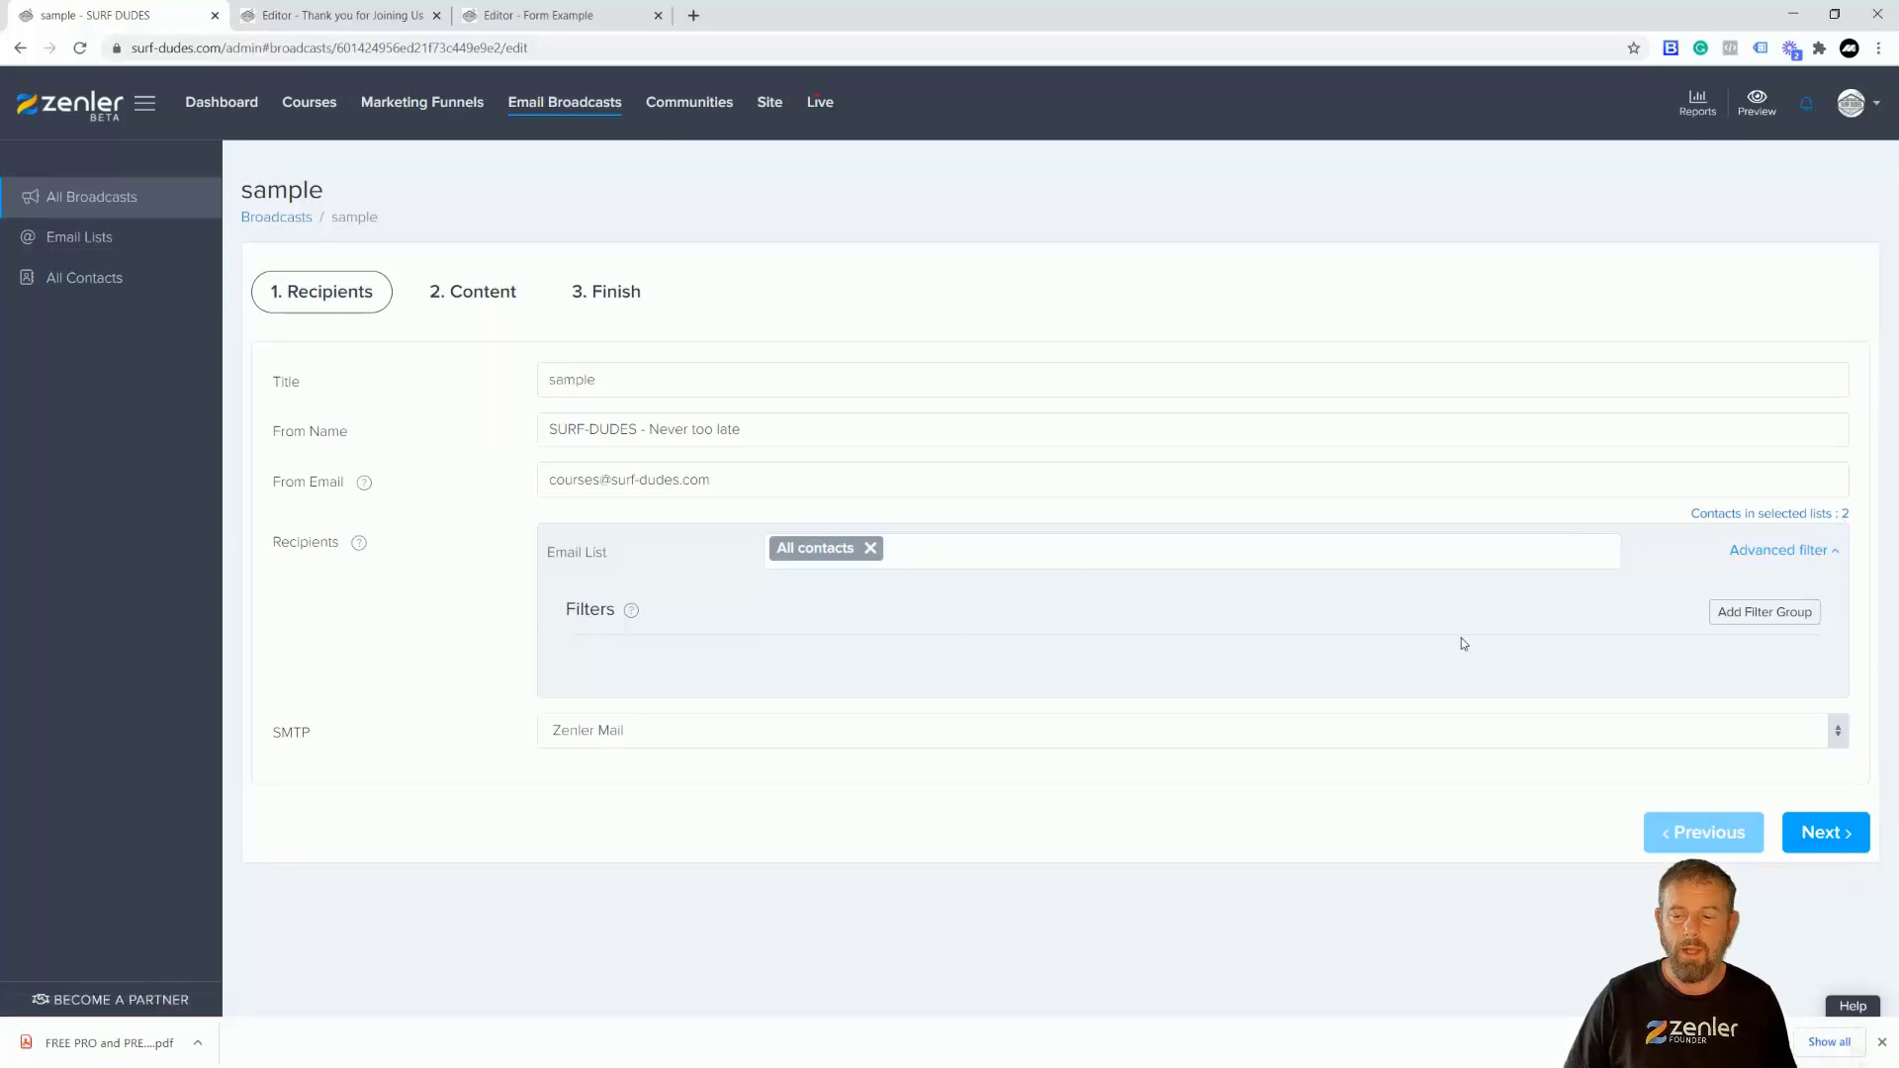
{"action": "left_click", "coordinate": [1741, 613]}
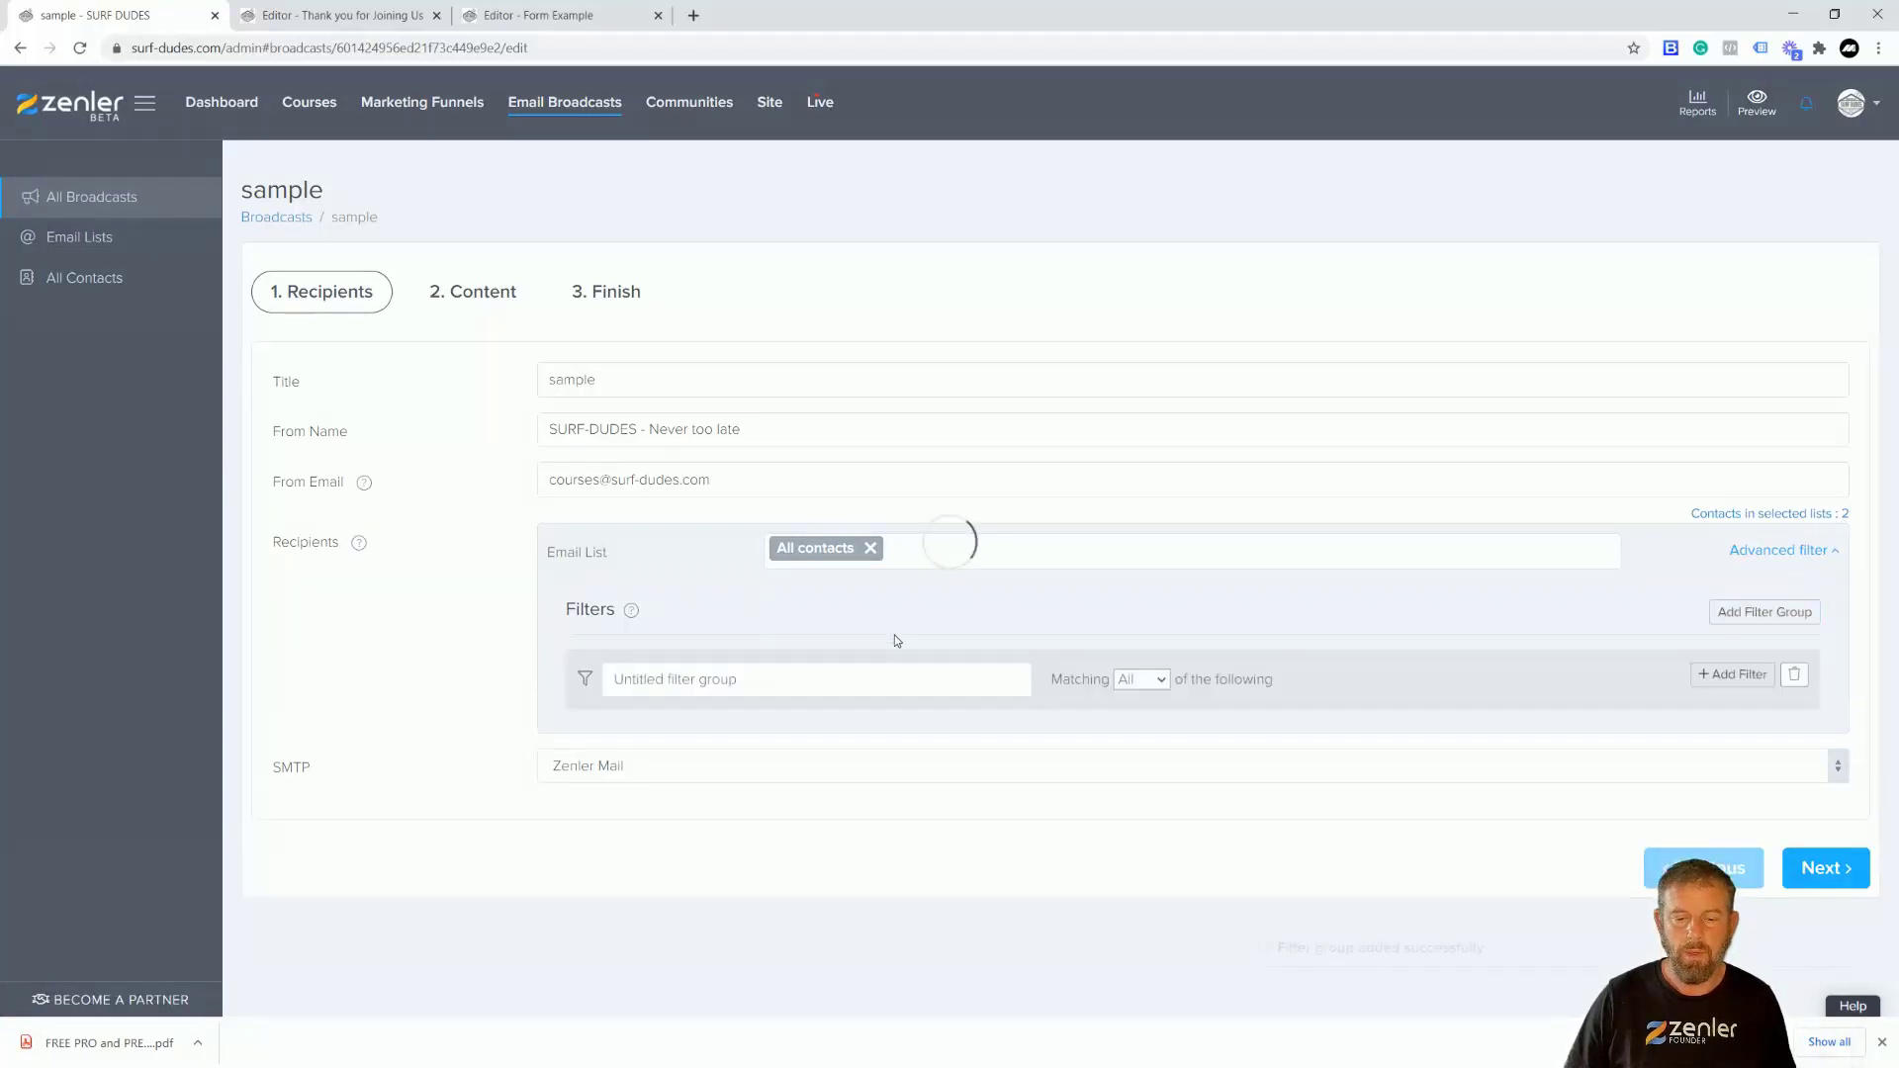
- Add a "User tag contains" filter with the tag SIMPLE LEAD FORM to the filter group and save the filter changes
{"action": "left_click", "coordinate": [1720, 680]}
{"action": "left_click", "coordinate": [715, 747]}
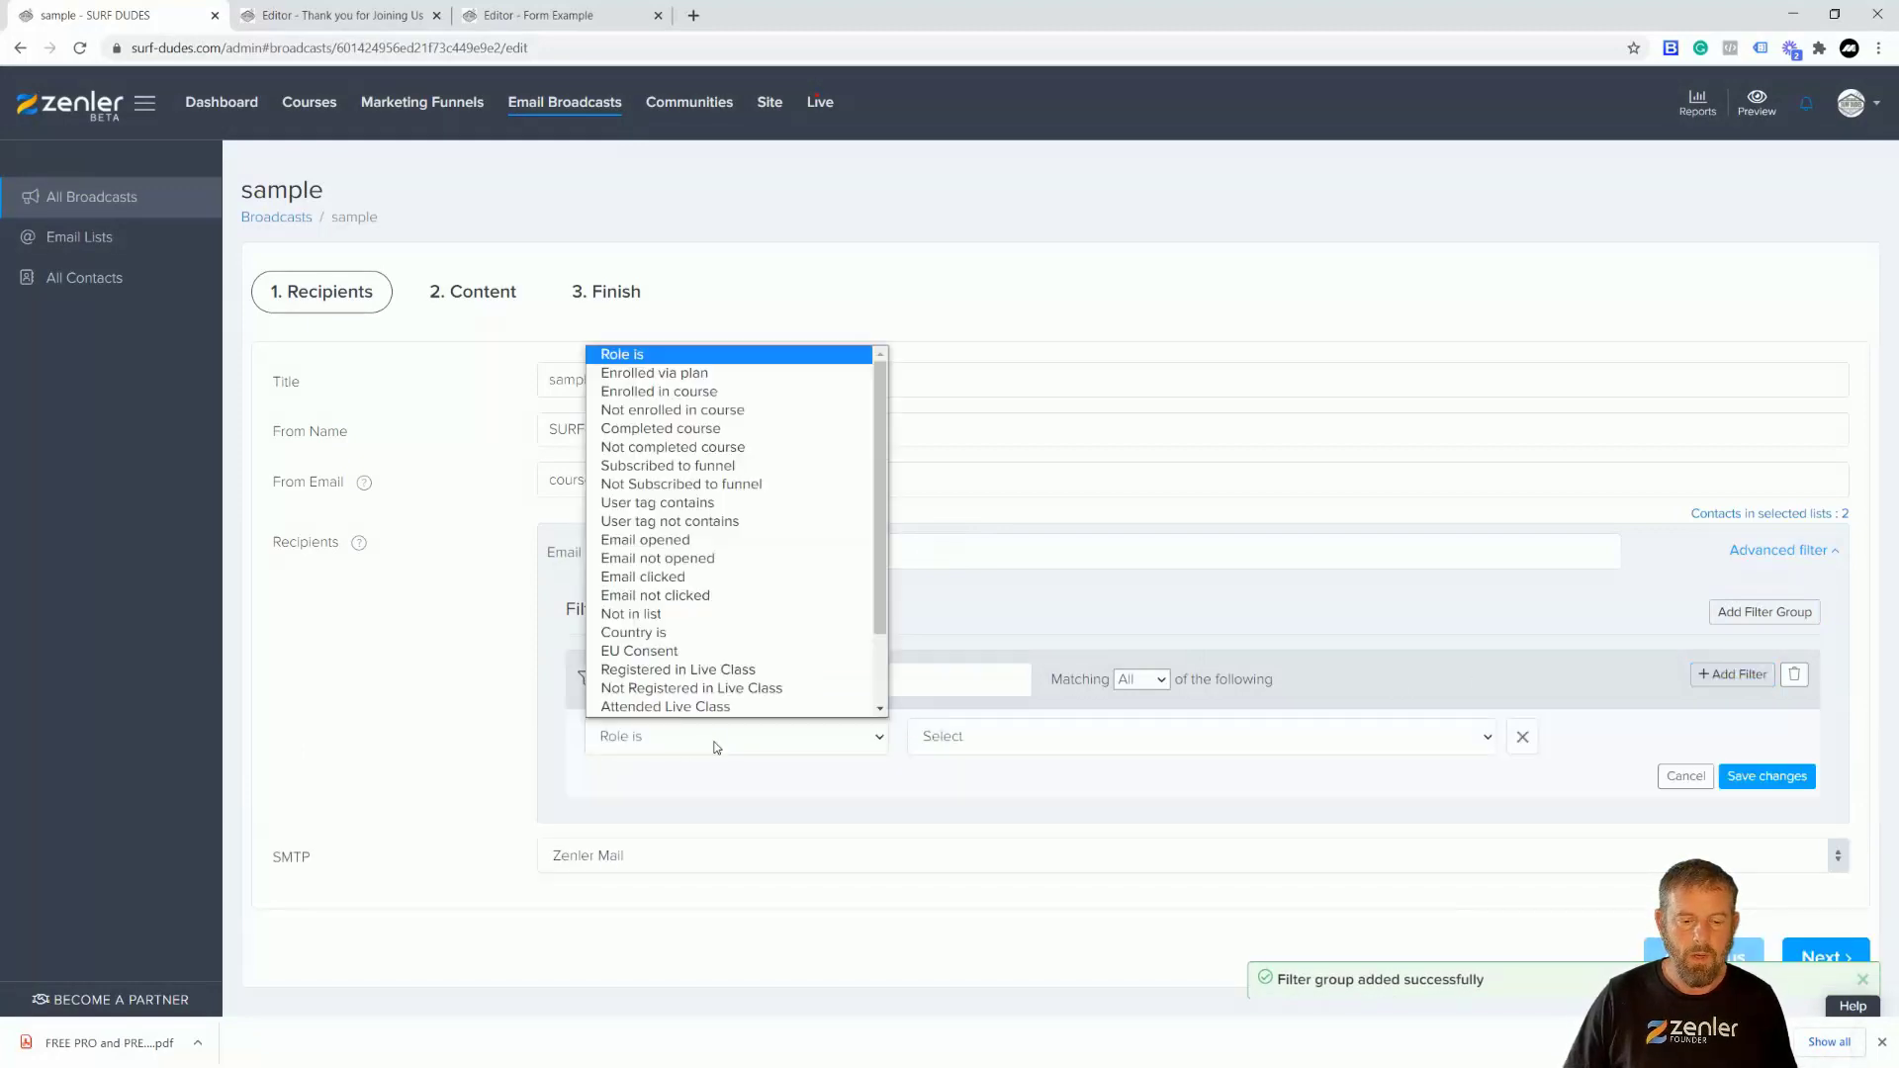
{"action": "left_click", "coordinate": [683, 502]}
{"action": "left_click", "coordinate": [980, 736]}
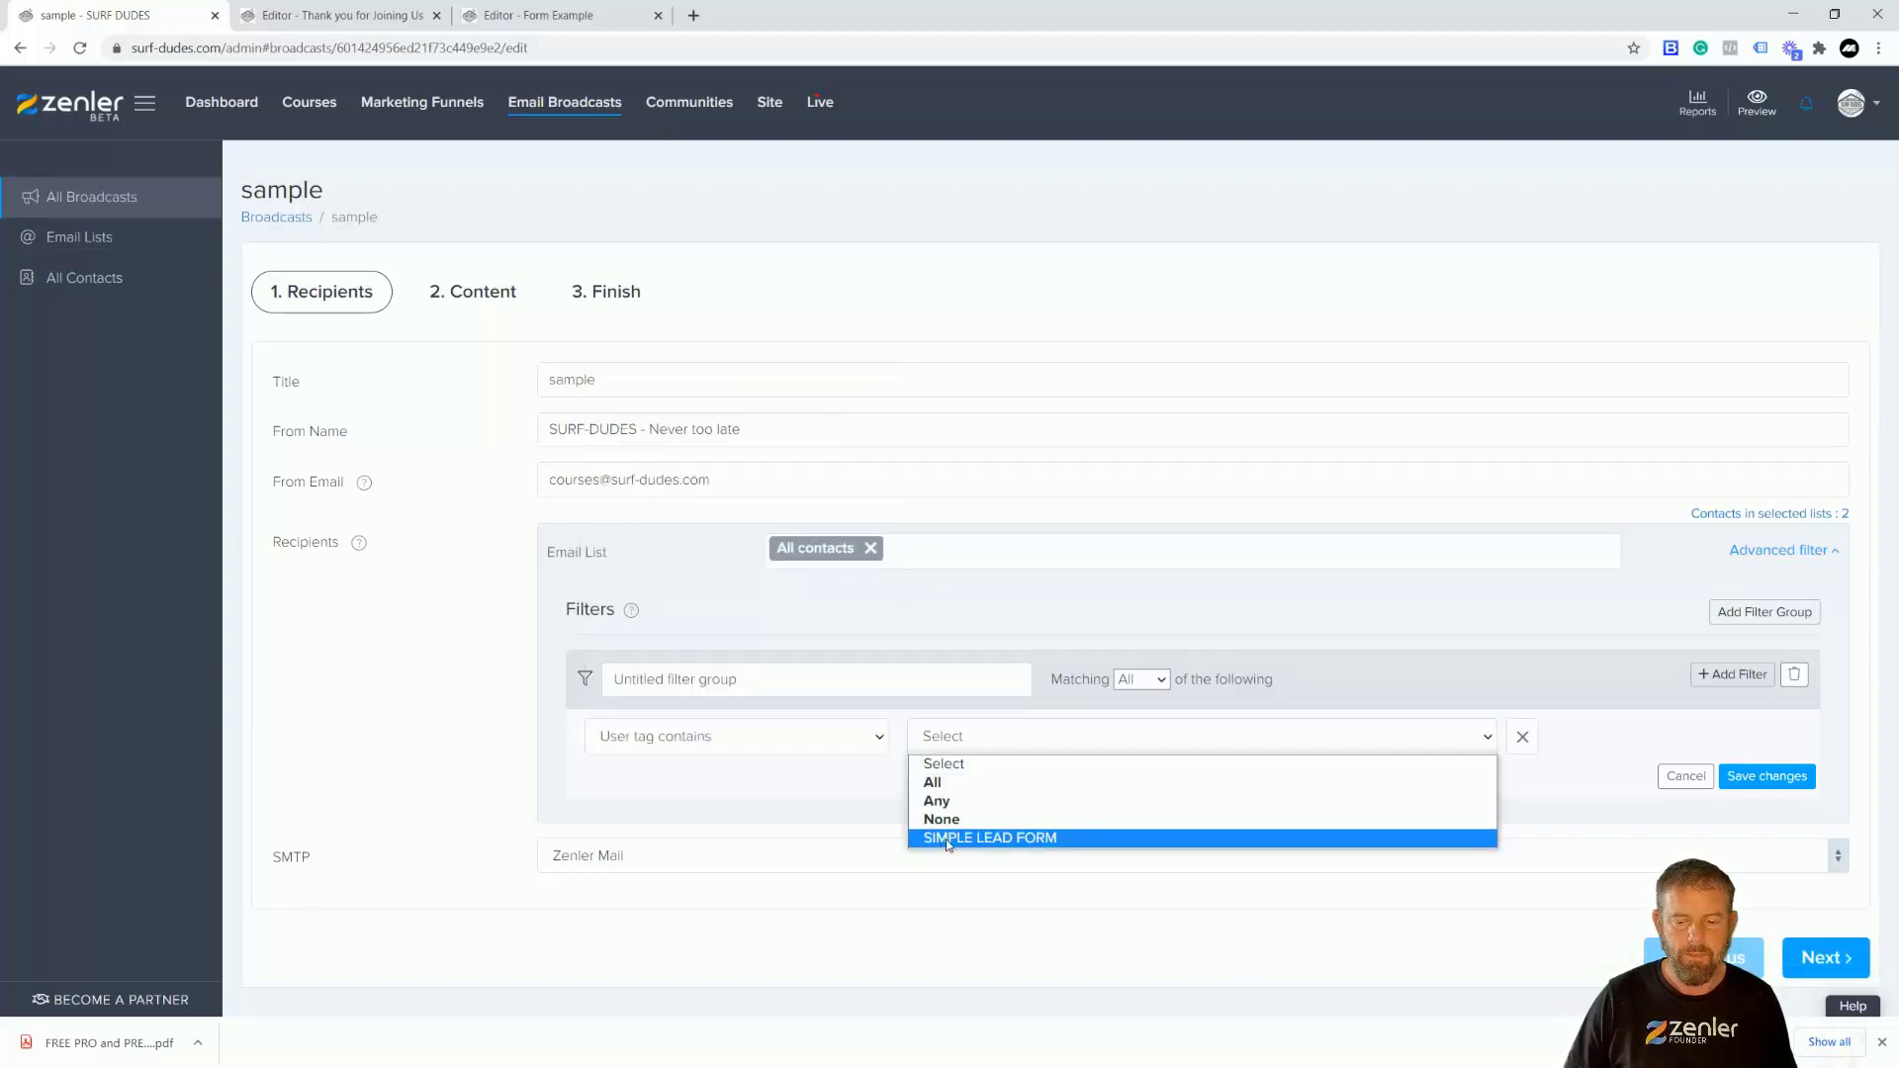
{"action": "left_click", "coordinate": [947, 842]}
{"action": "left_click", "coordinate": [974, 749]}
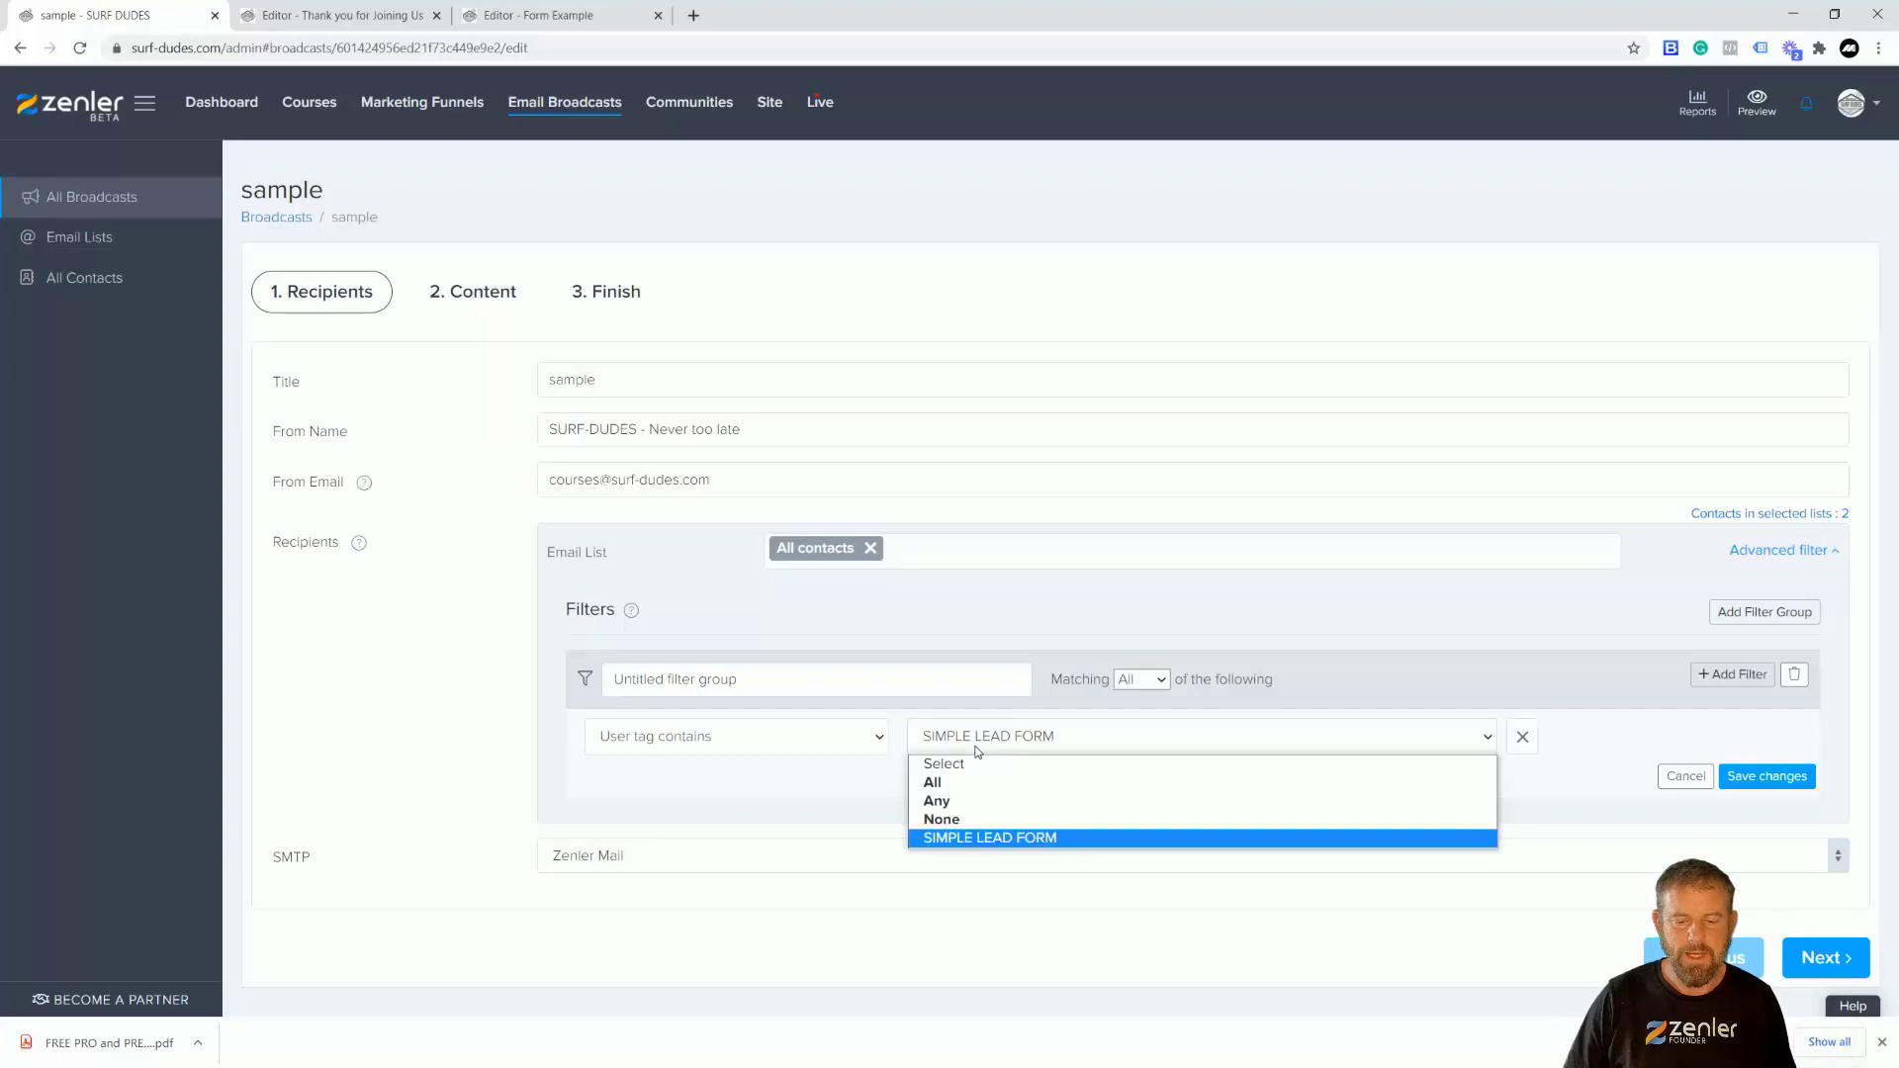
{"action": "left_click", "coordinate": [962, 839]}
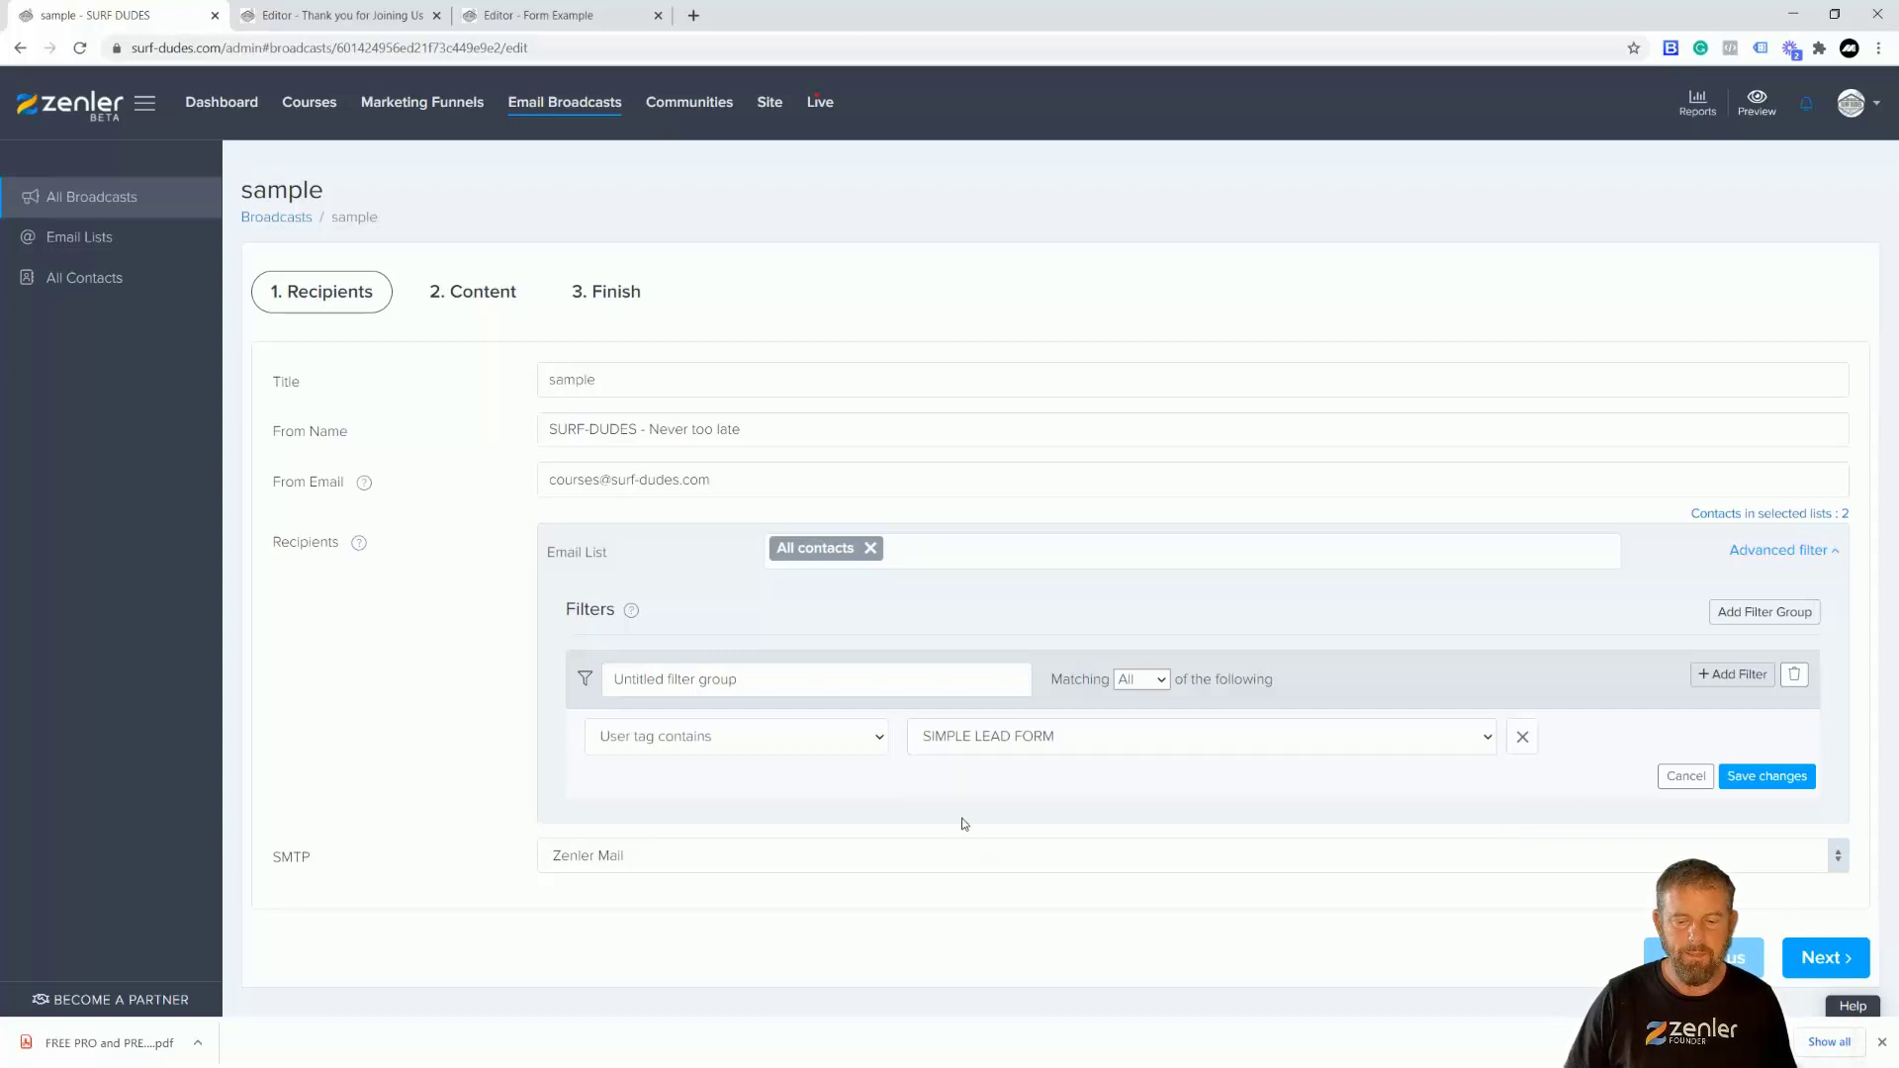
{"action": "left_click", "coordinate": [1748, 777]}
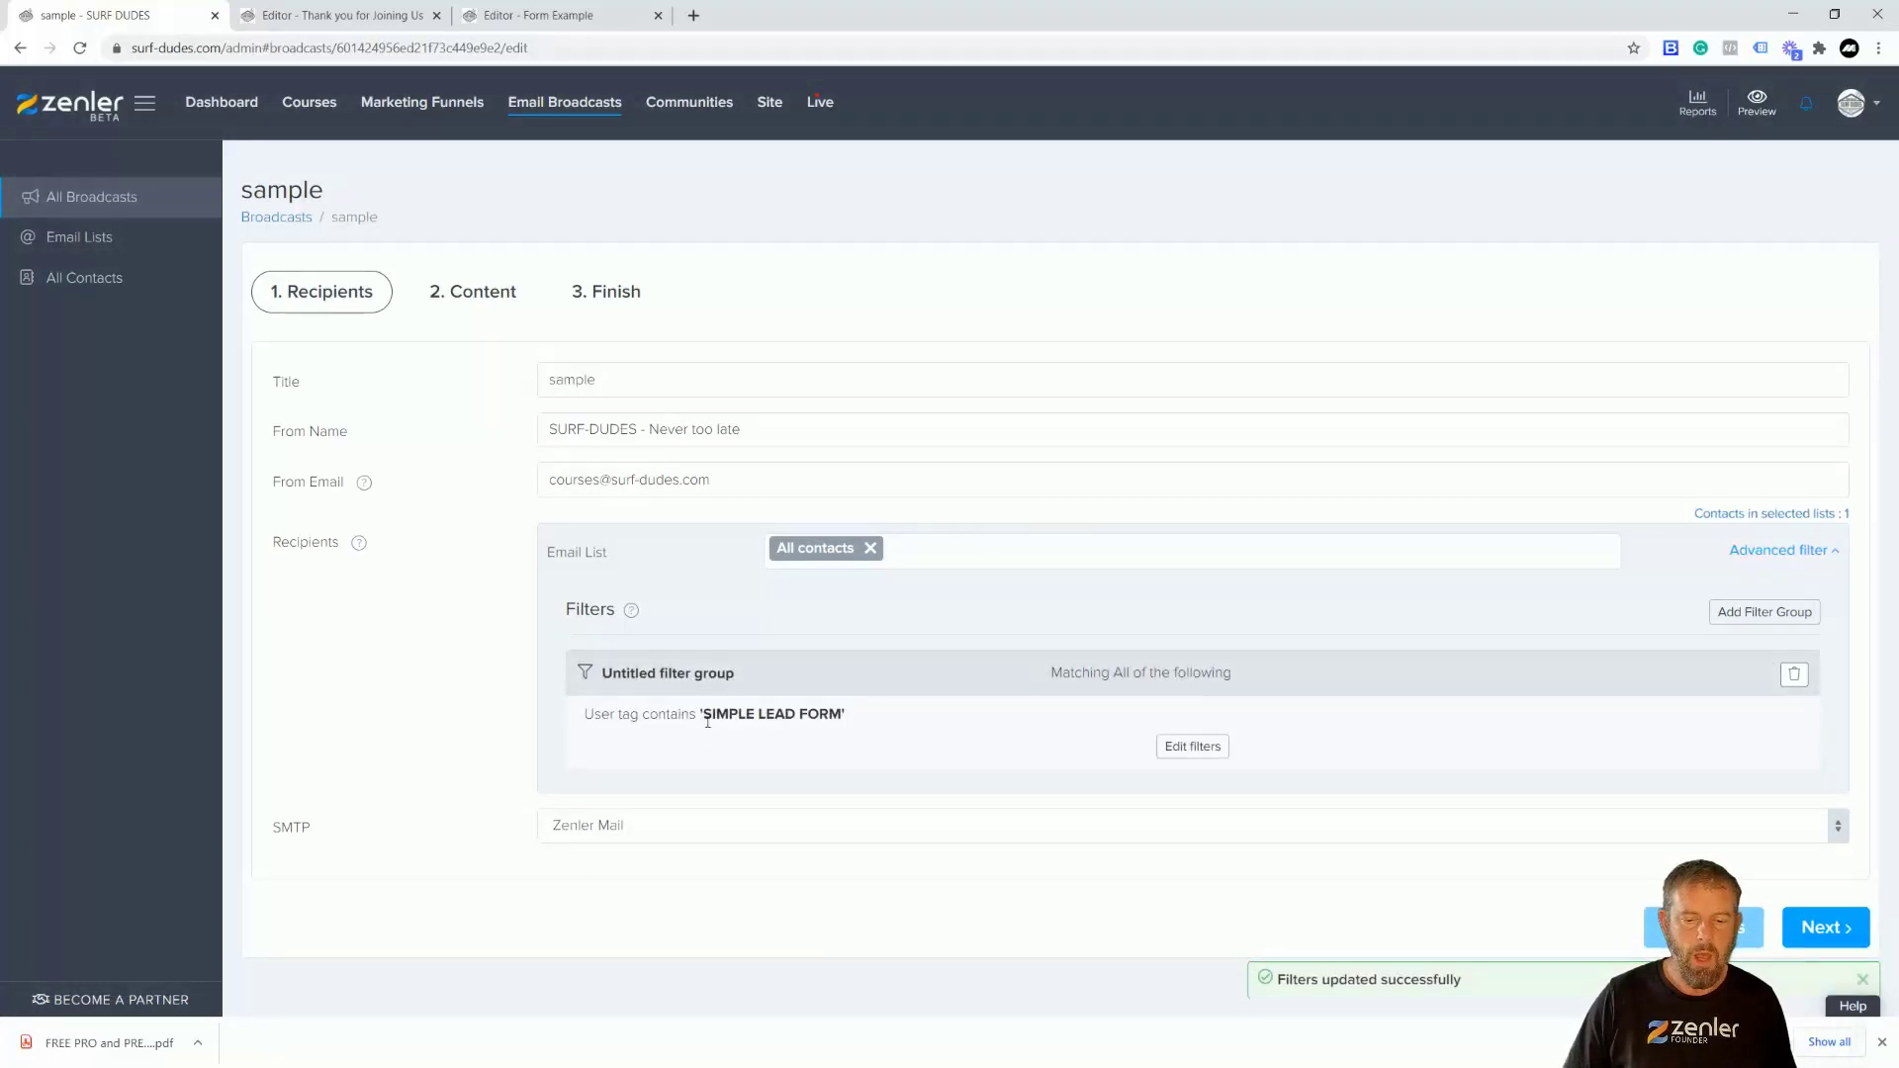
{"action": "left_click_drag", "start_coordinate": [703, 714], "coordinate": [842, 714]}
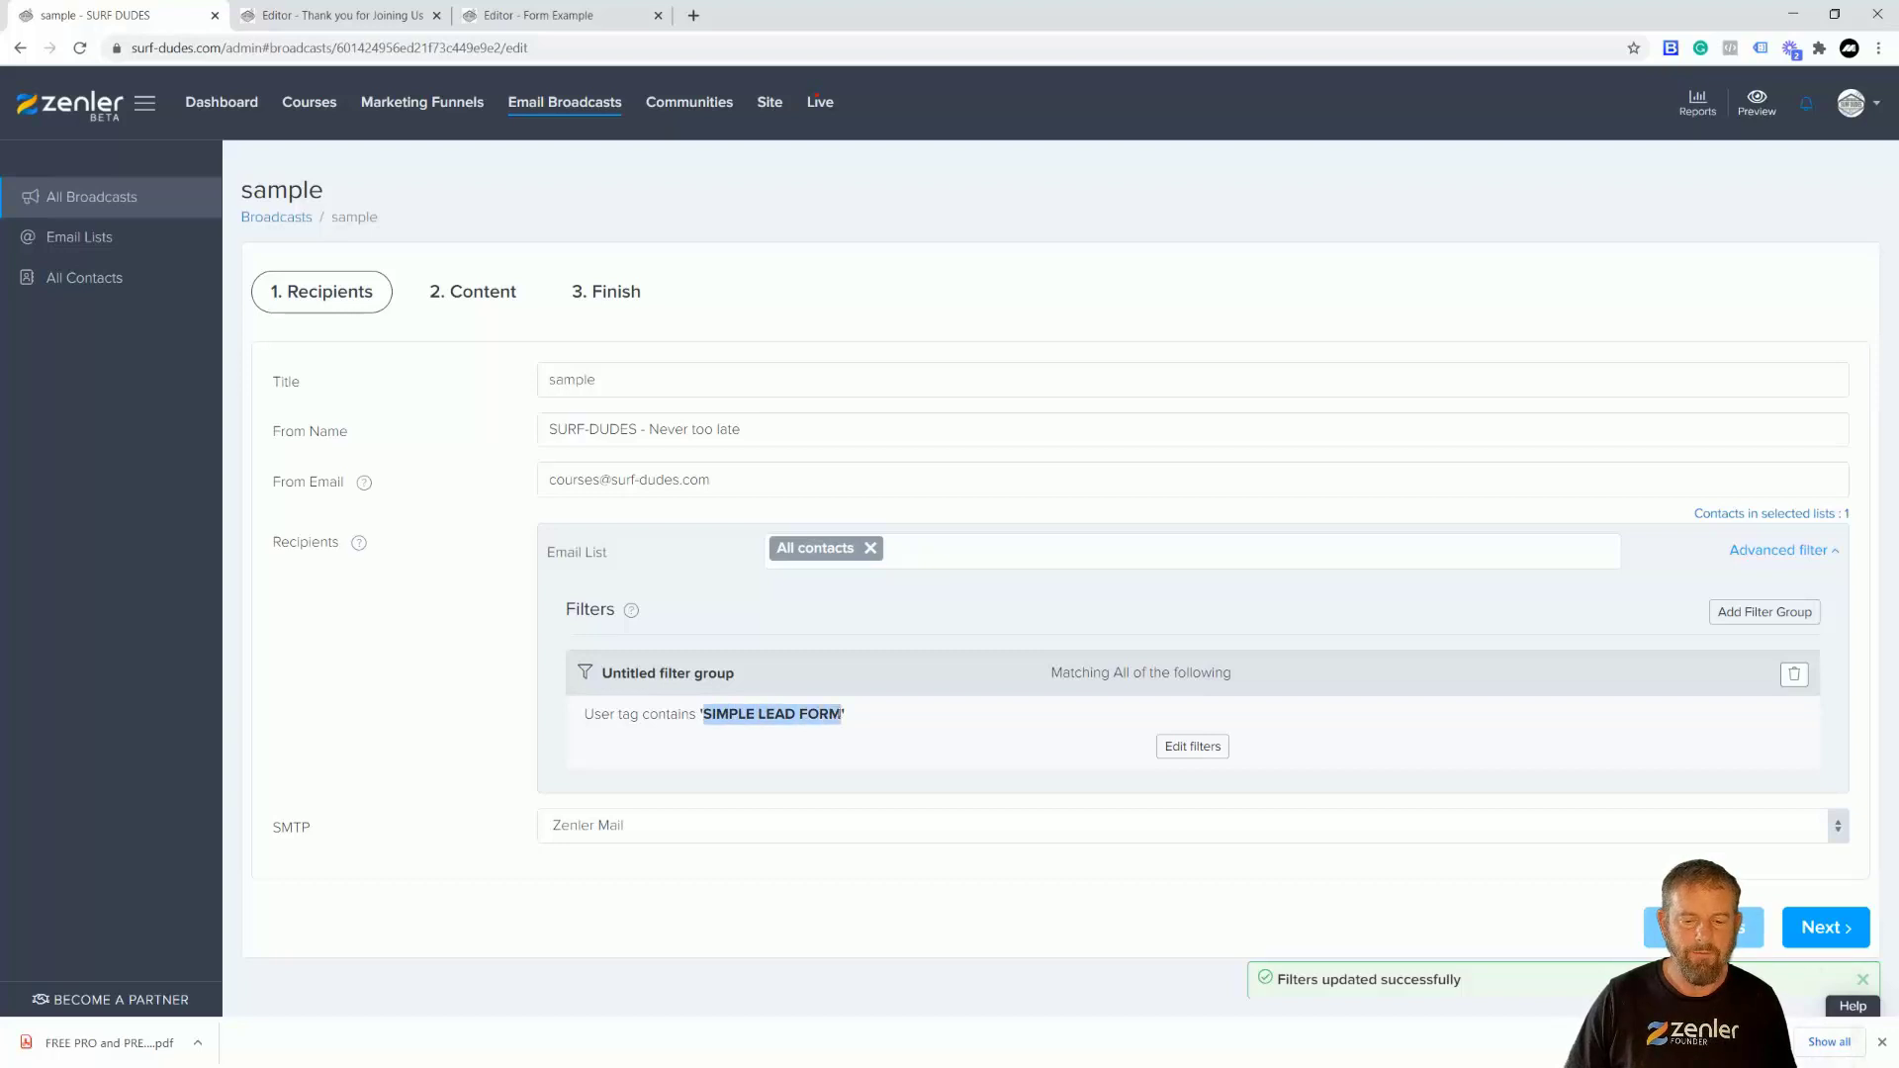
{"action": "left_click", "coordinate": [908, 735]}
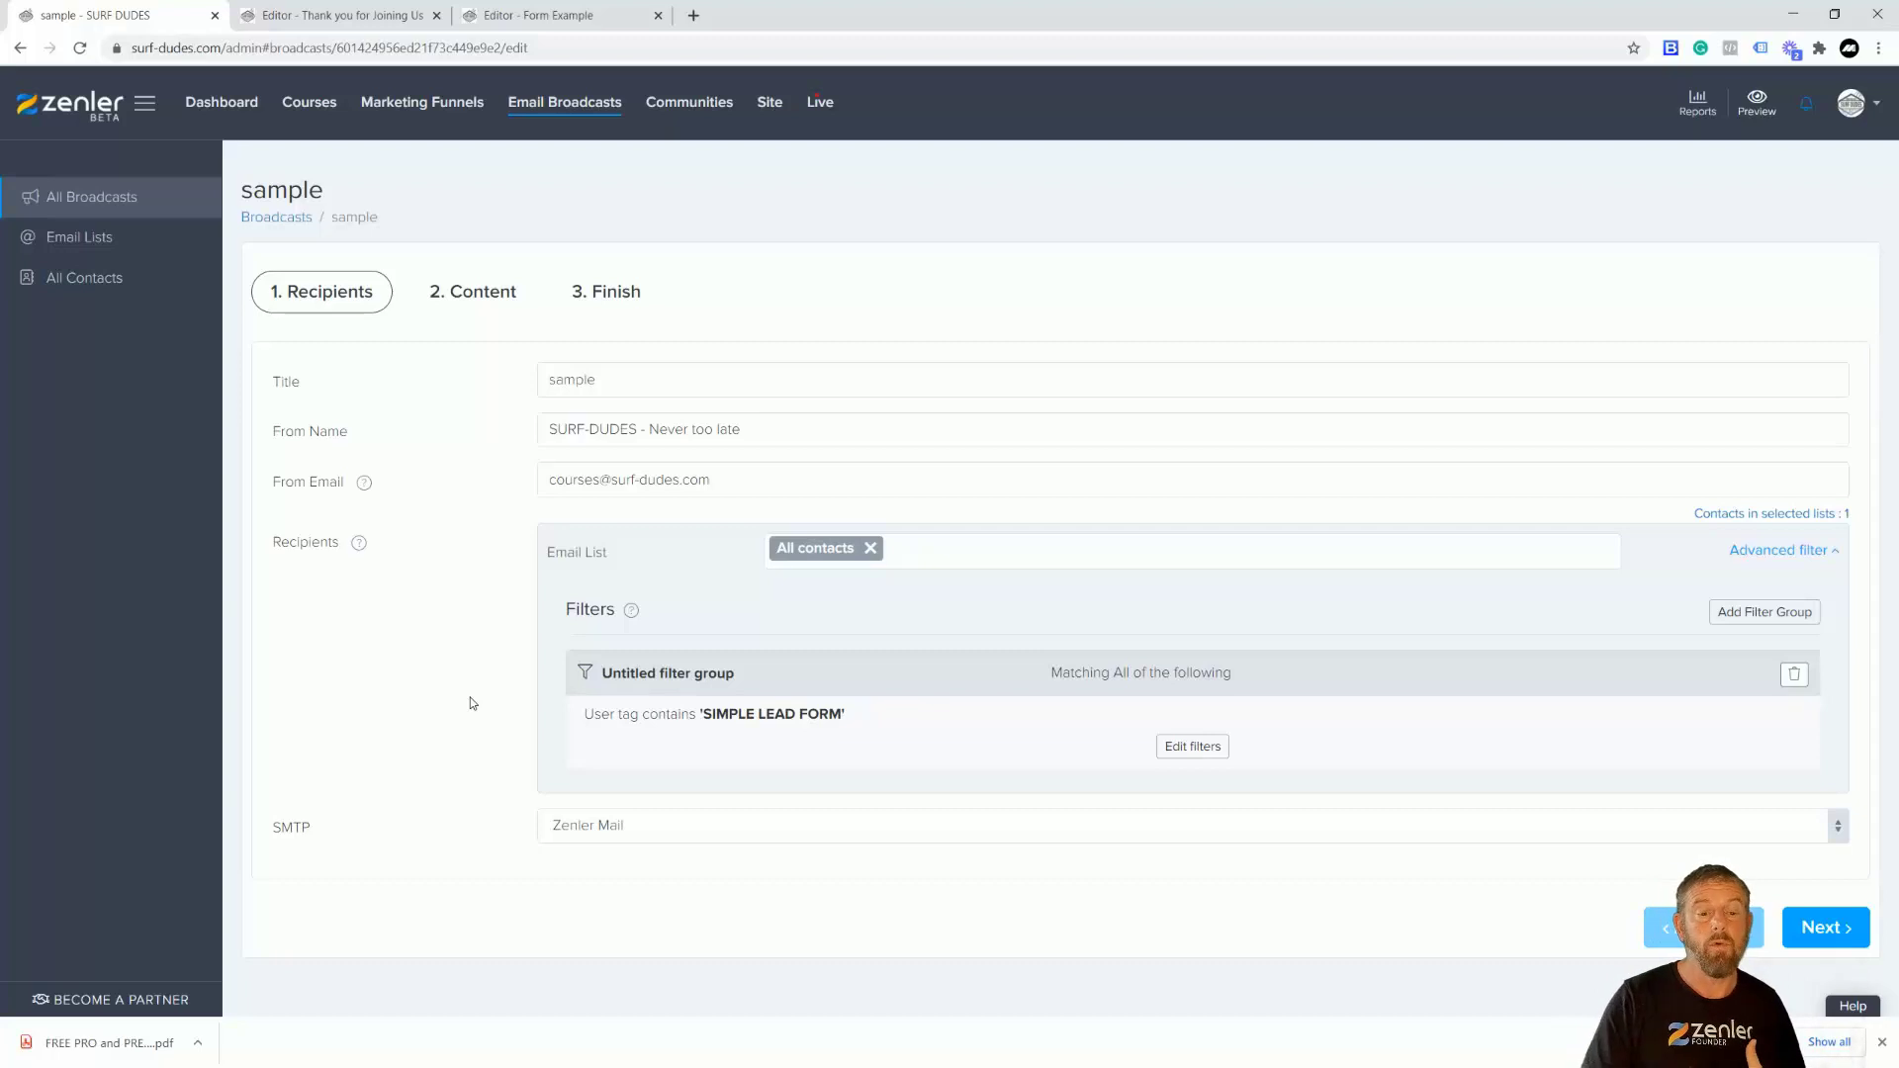
- On the Form Example page, add the Signup block from the Signup category below the simple lead form
{"action": "left_click", "coordinate": [537, 15]}
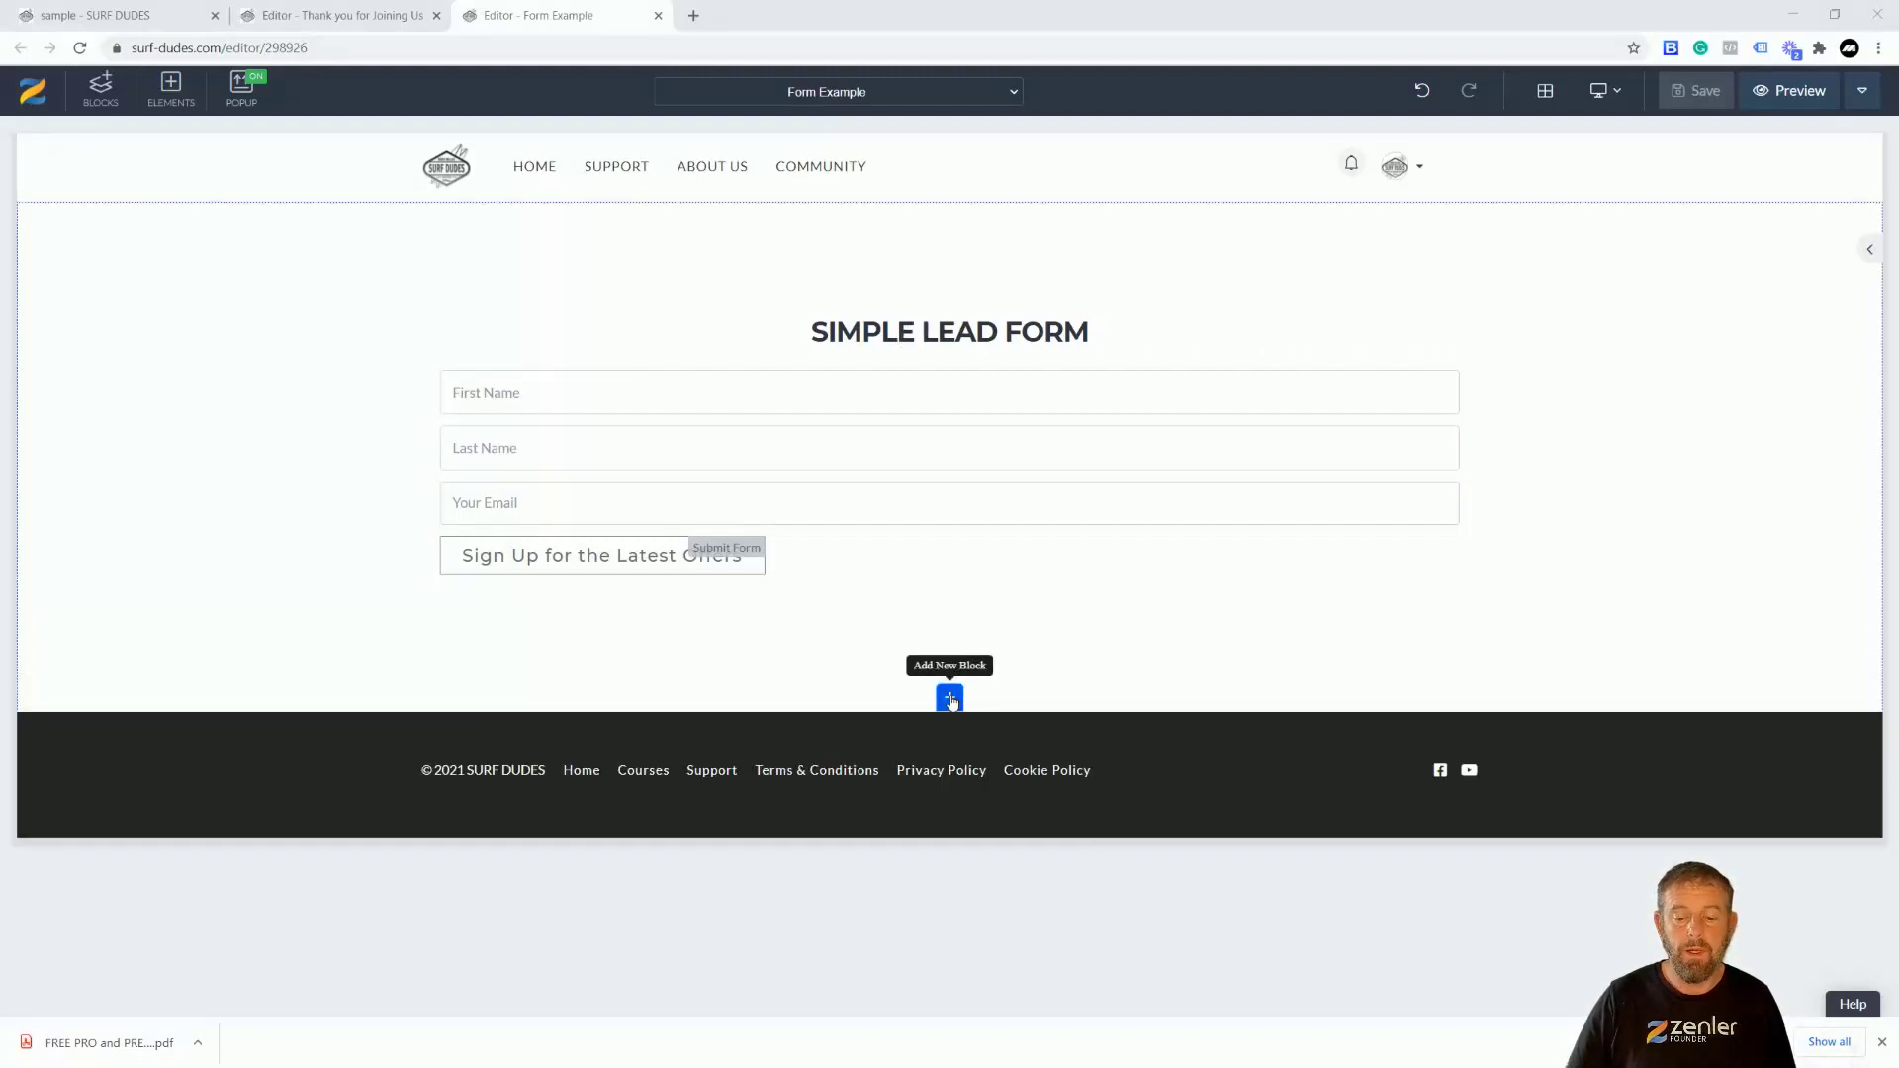
{"action": "left_click", "coordinate": [950, 696]}
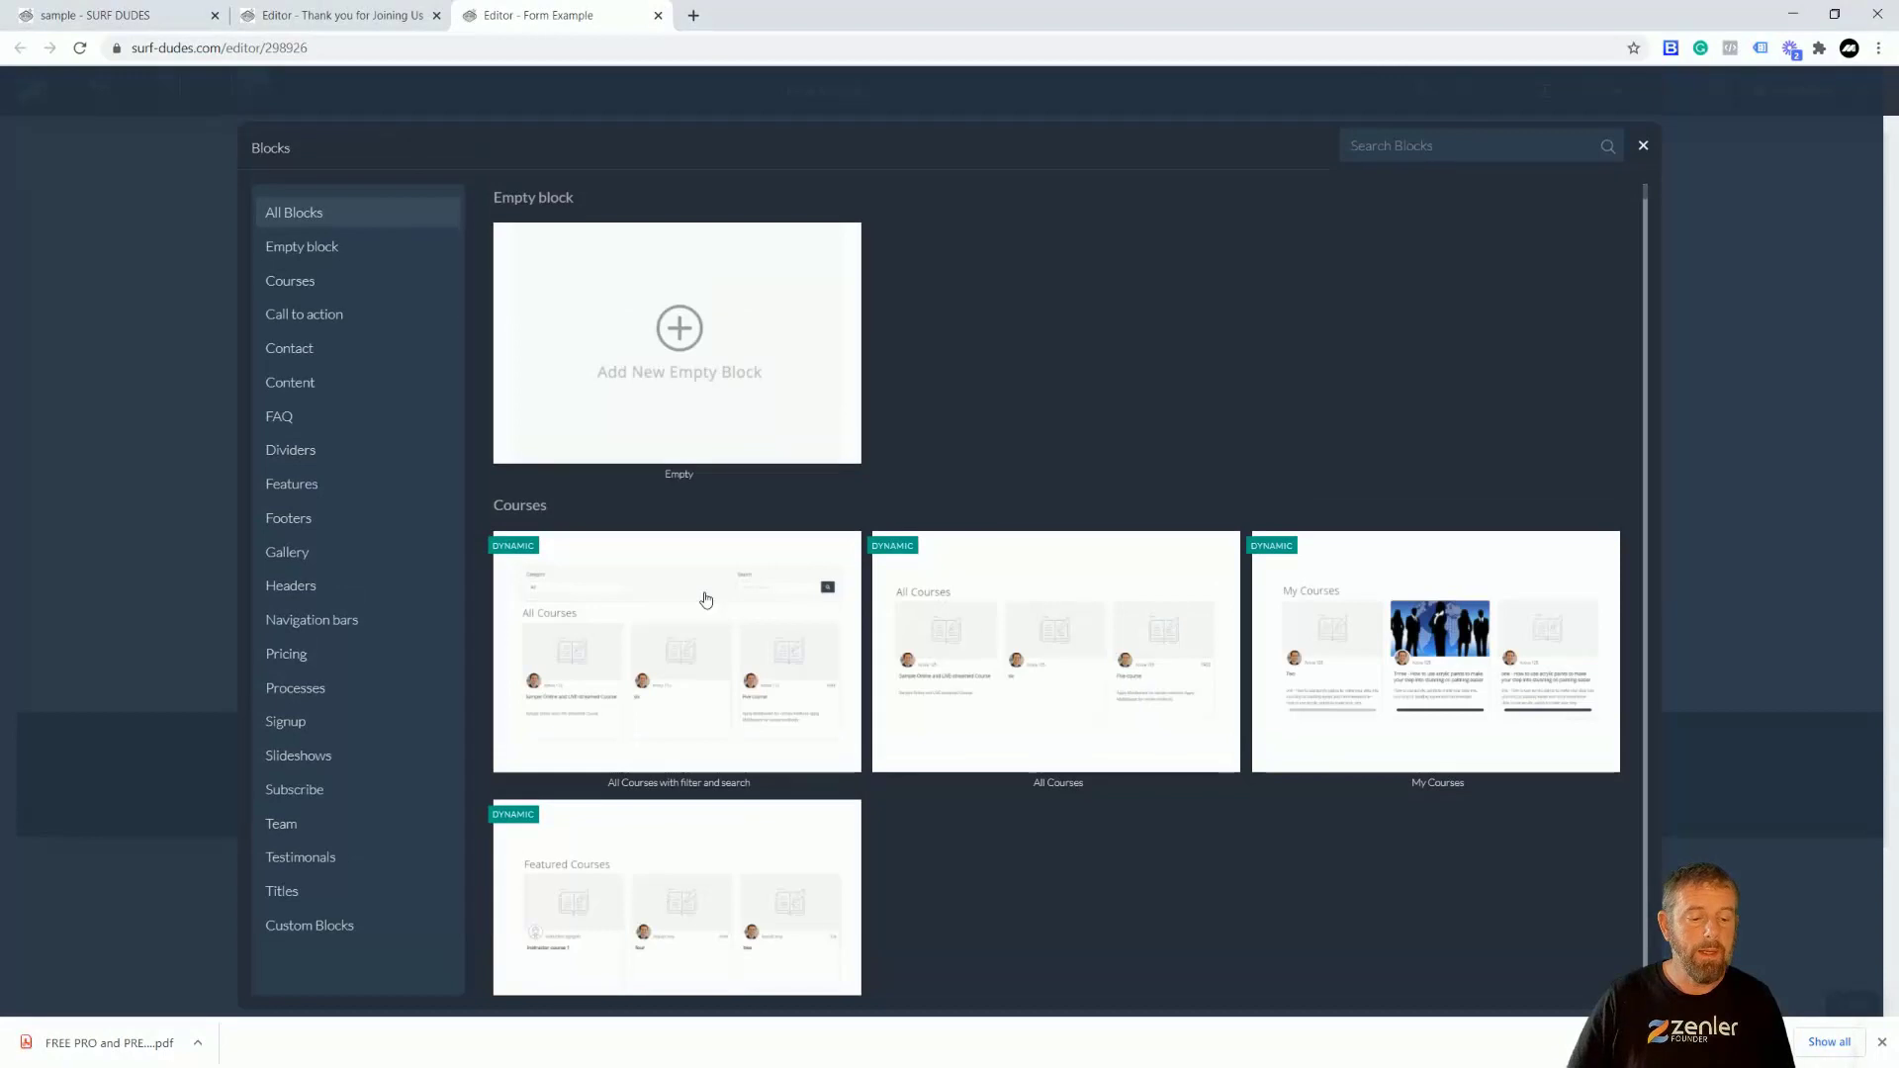
{"action": "left_click", "coordinate": [286, 723]}
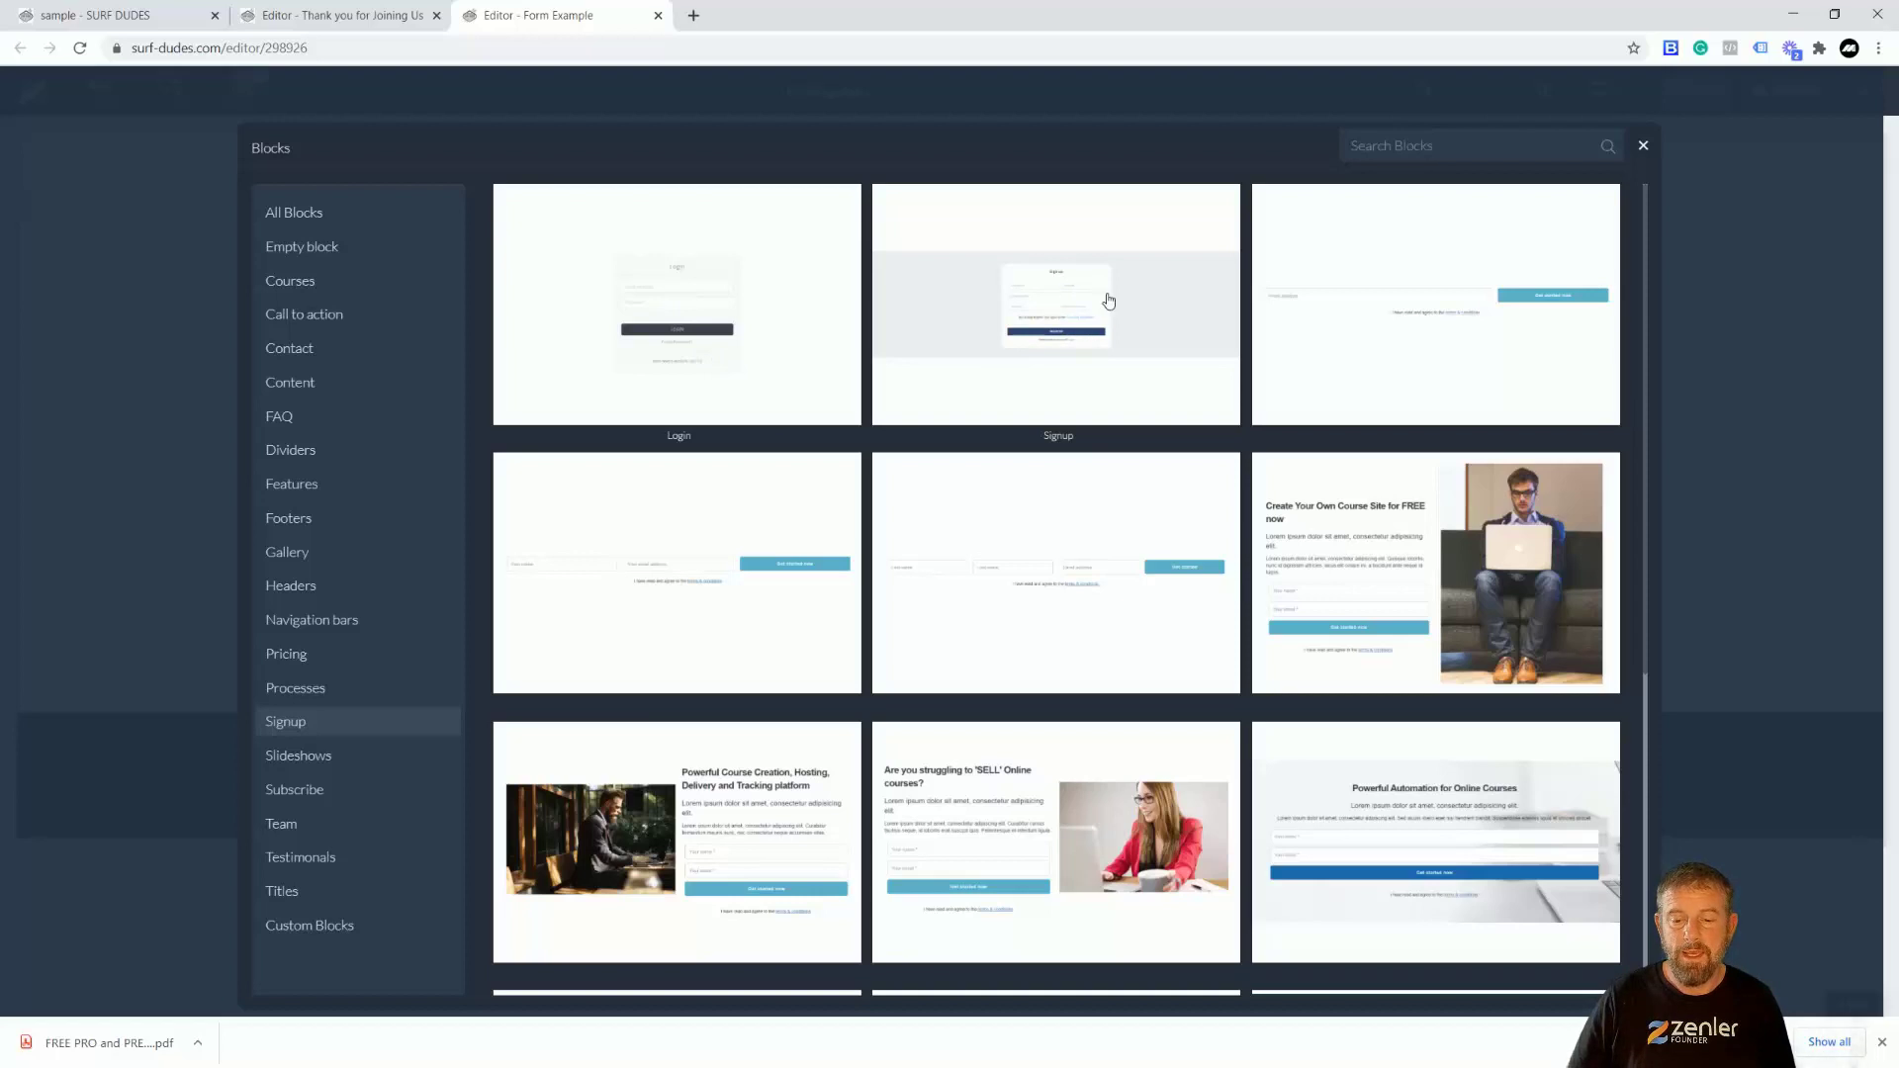
{"action": "left_click", "coordinate": [1055, 298]}
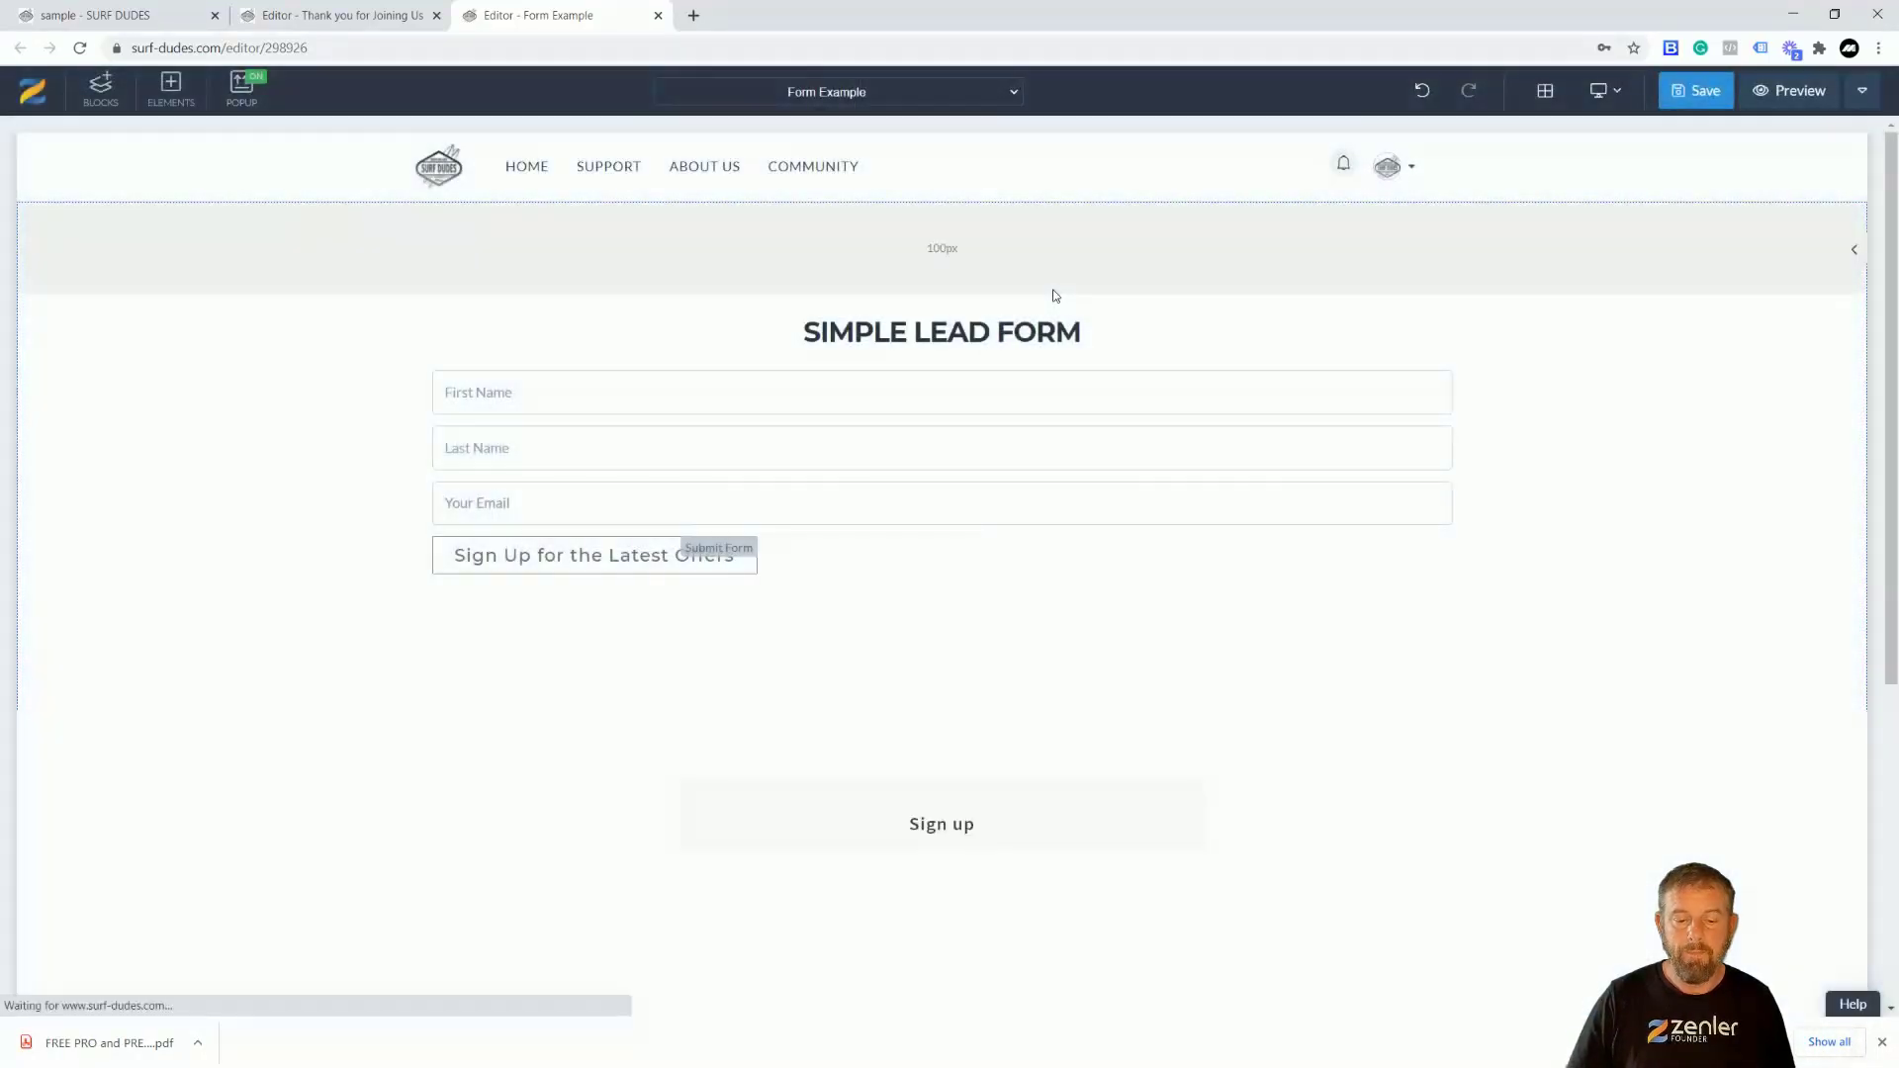
{"action": "scroll", "coordinate": [1164, 543], "scroll_direction": "down", "scroll_amount": 3}
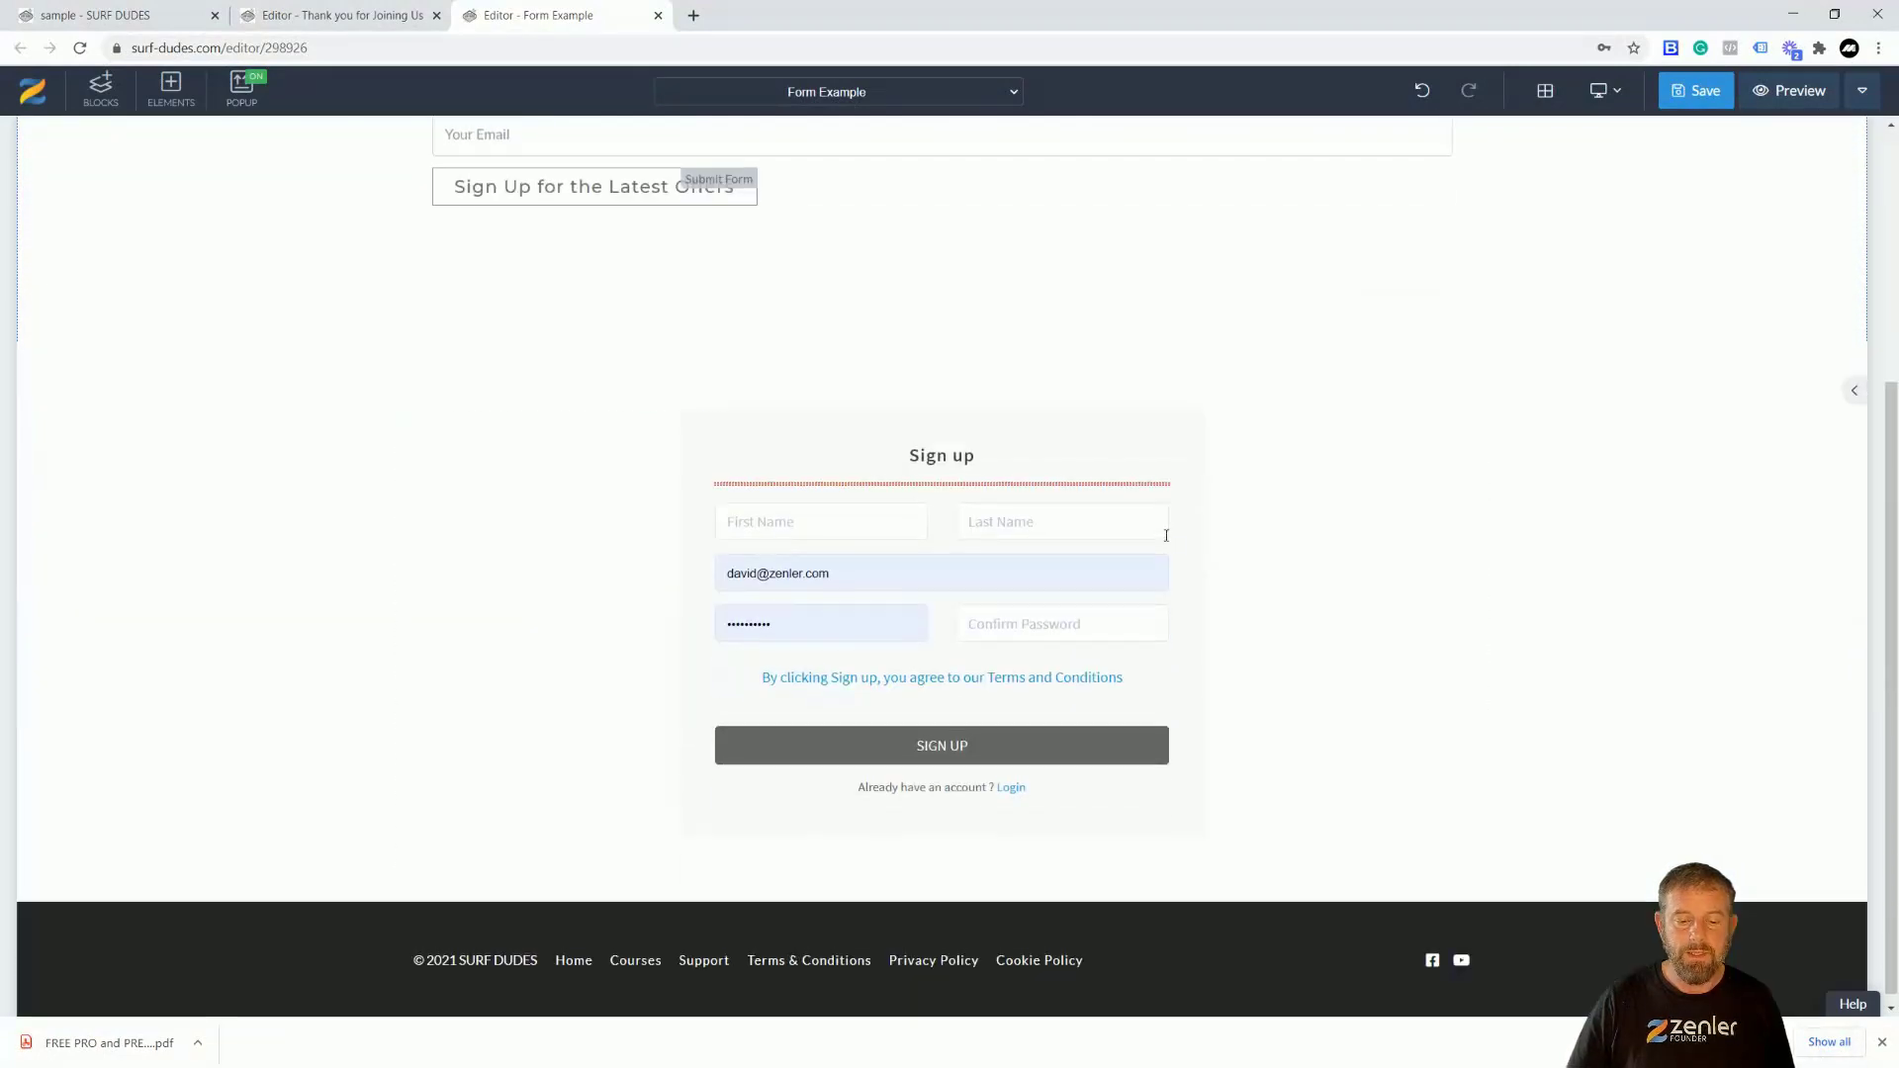
- Review the style options and form settings of the new Signup block's form, and save the Form Example page
{"action": "left_click", "coordinate": [692, 538]}
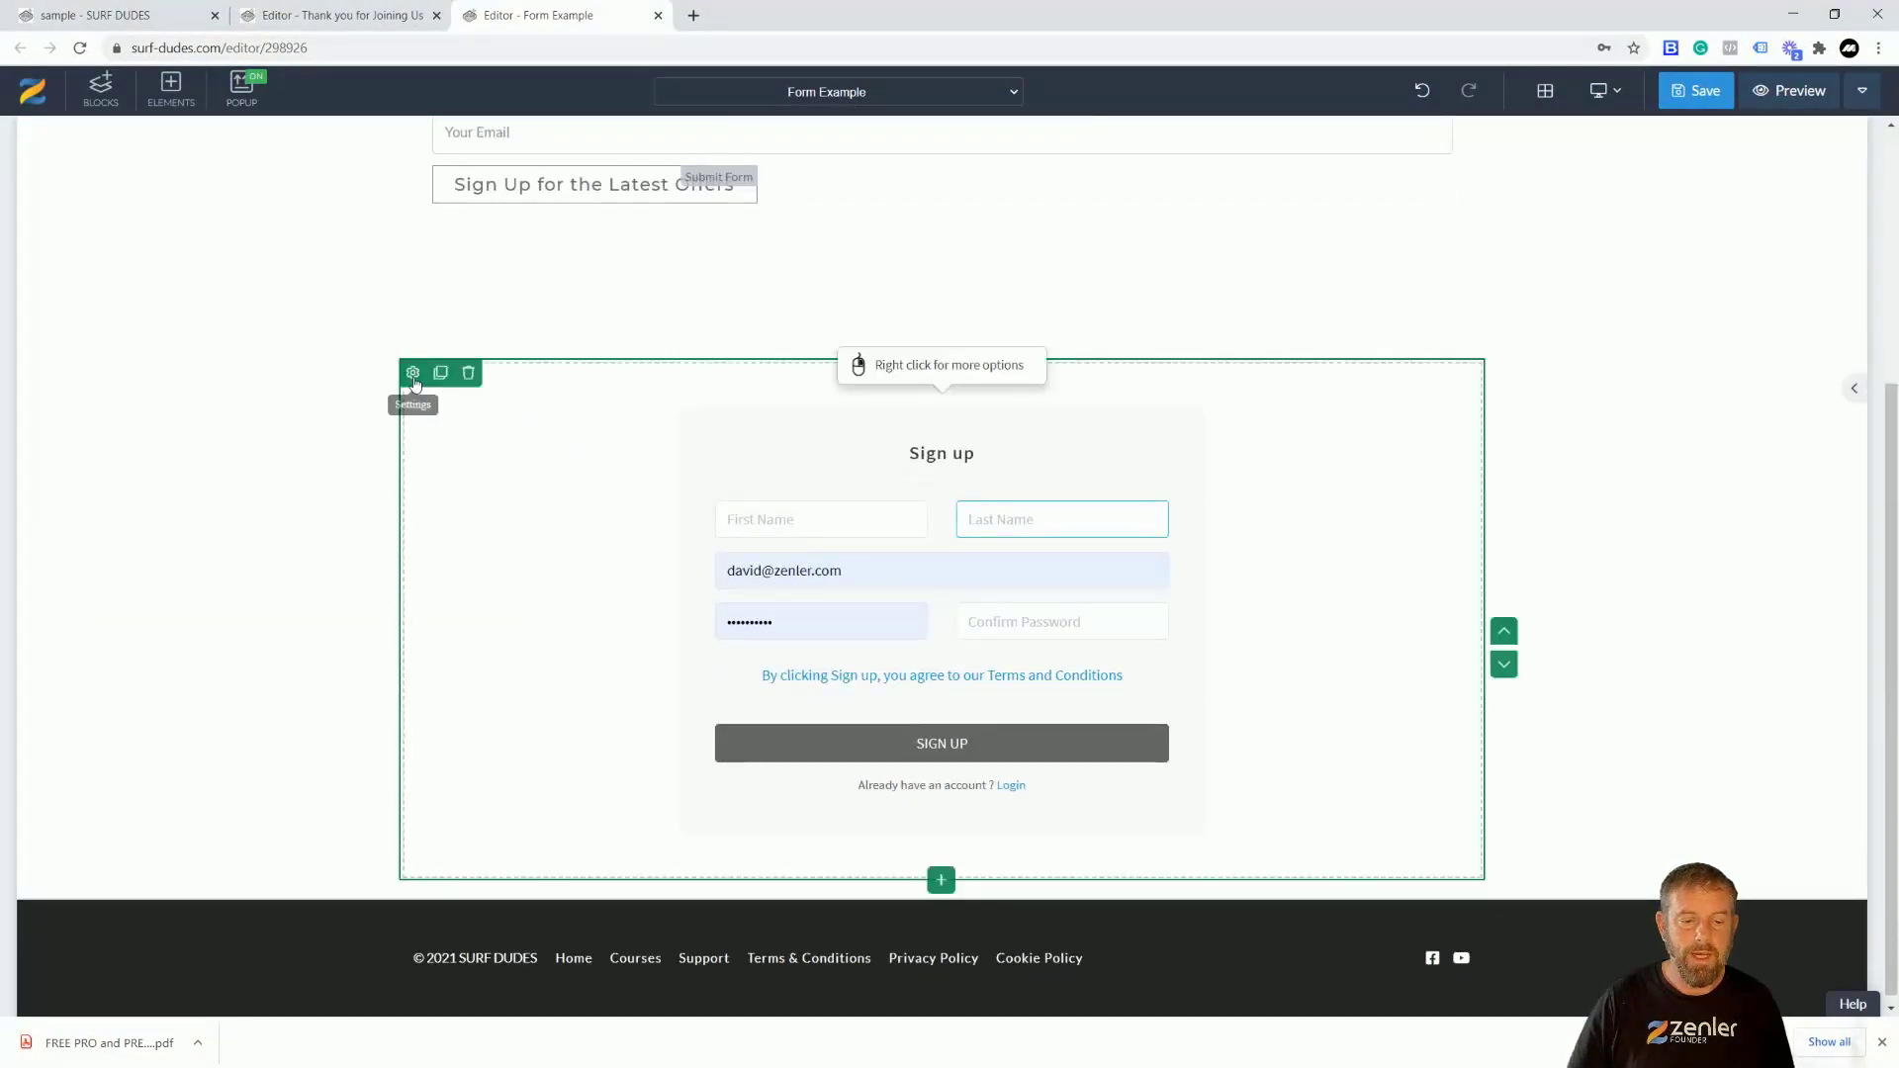
{"action": "scroll", "coordinate": [880, 523], "scroll_direction": "down", "scroll_amount": 1}
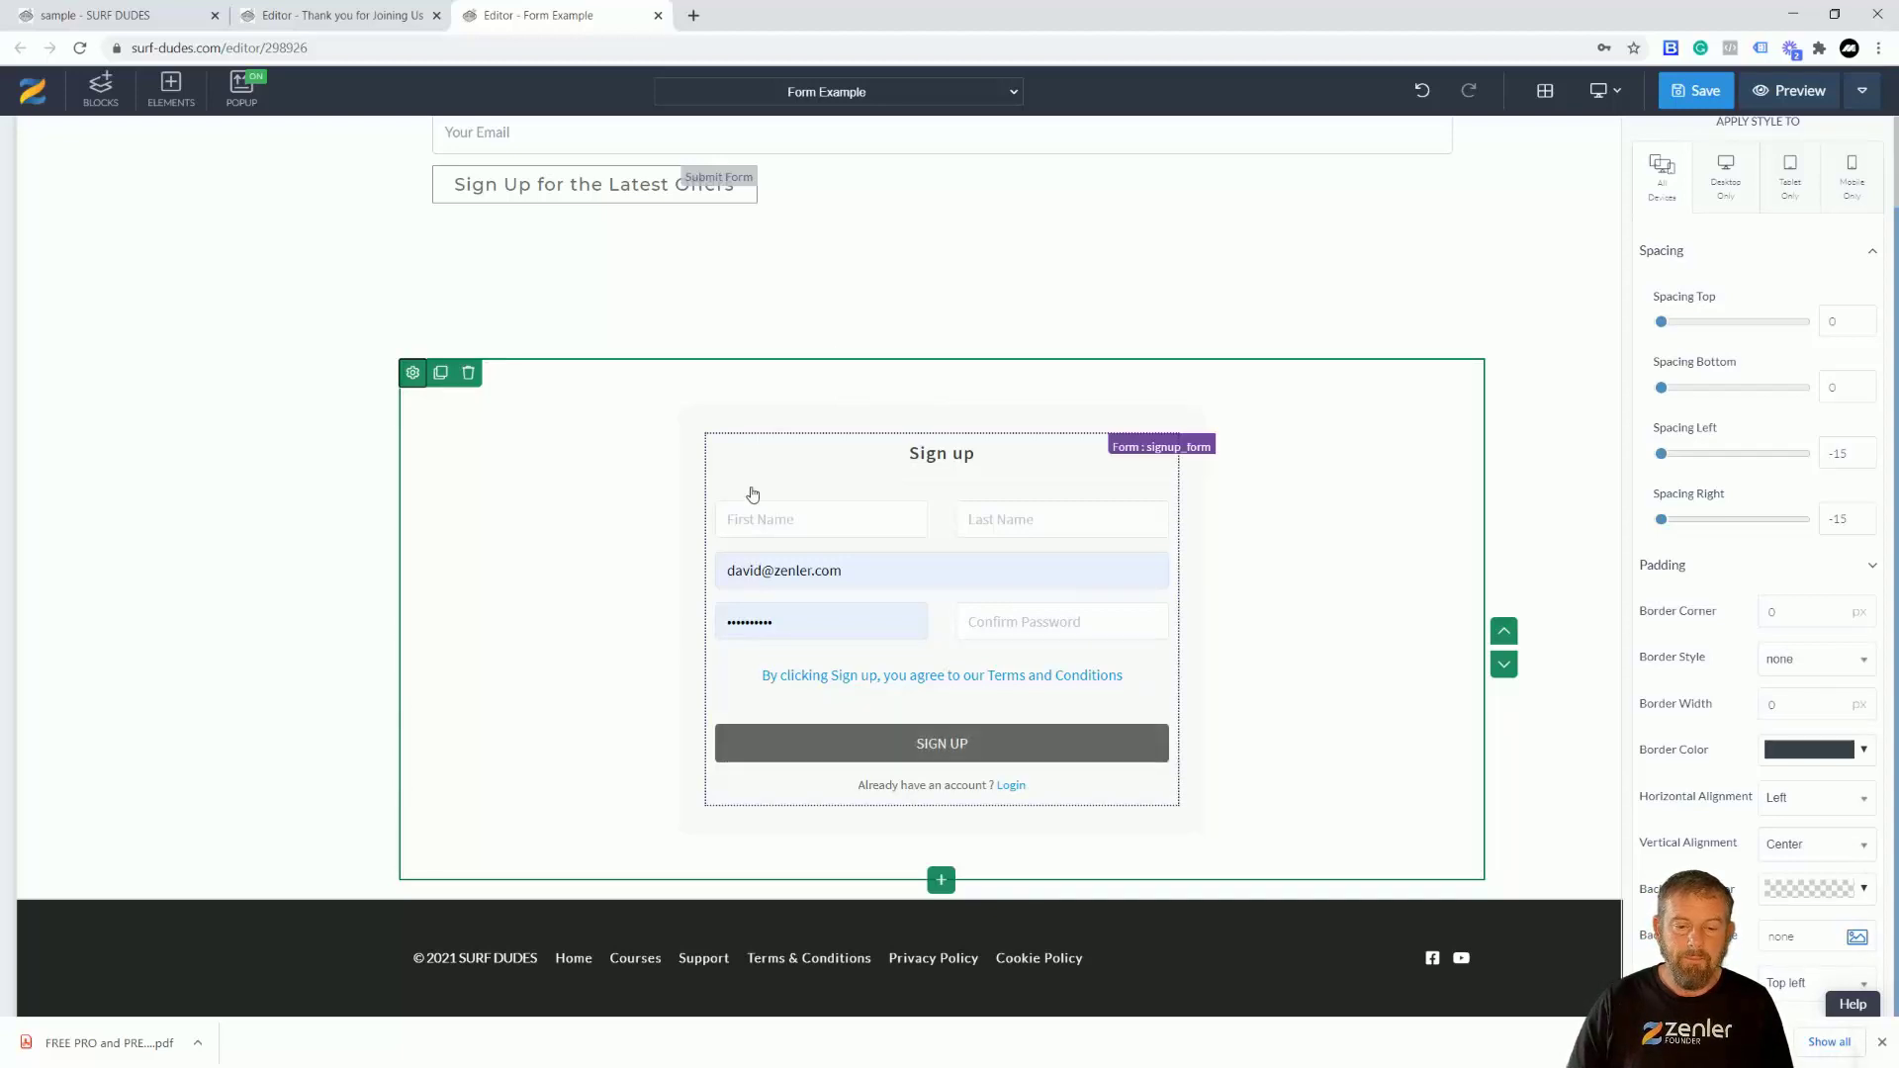
{"action": "left_click", "coordinate": [742, 457]}
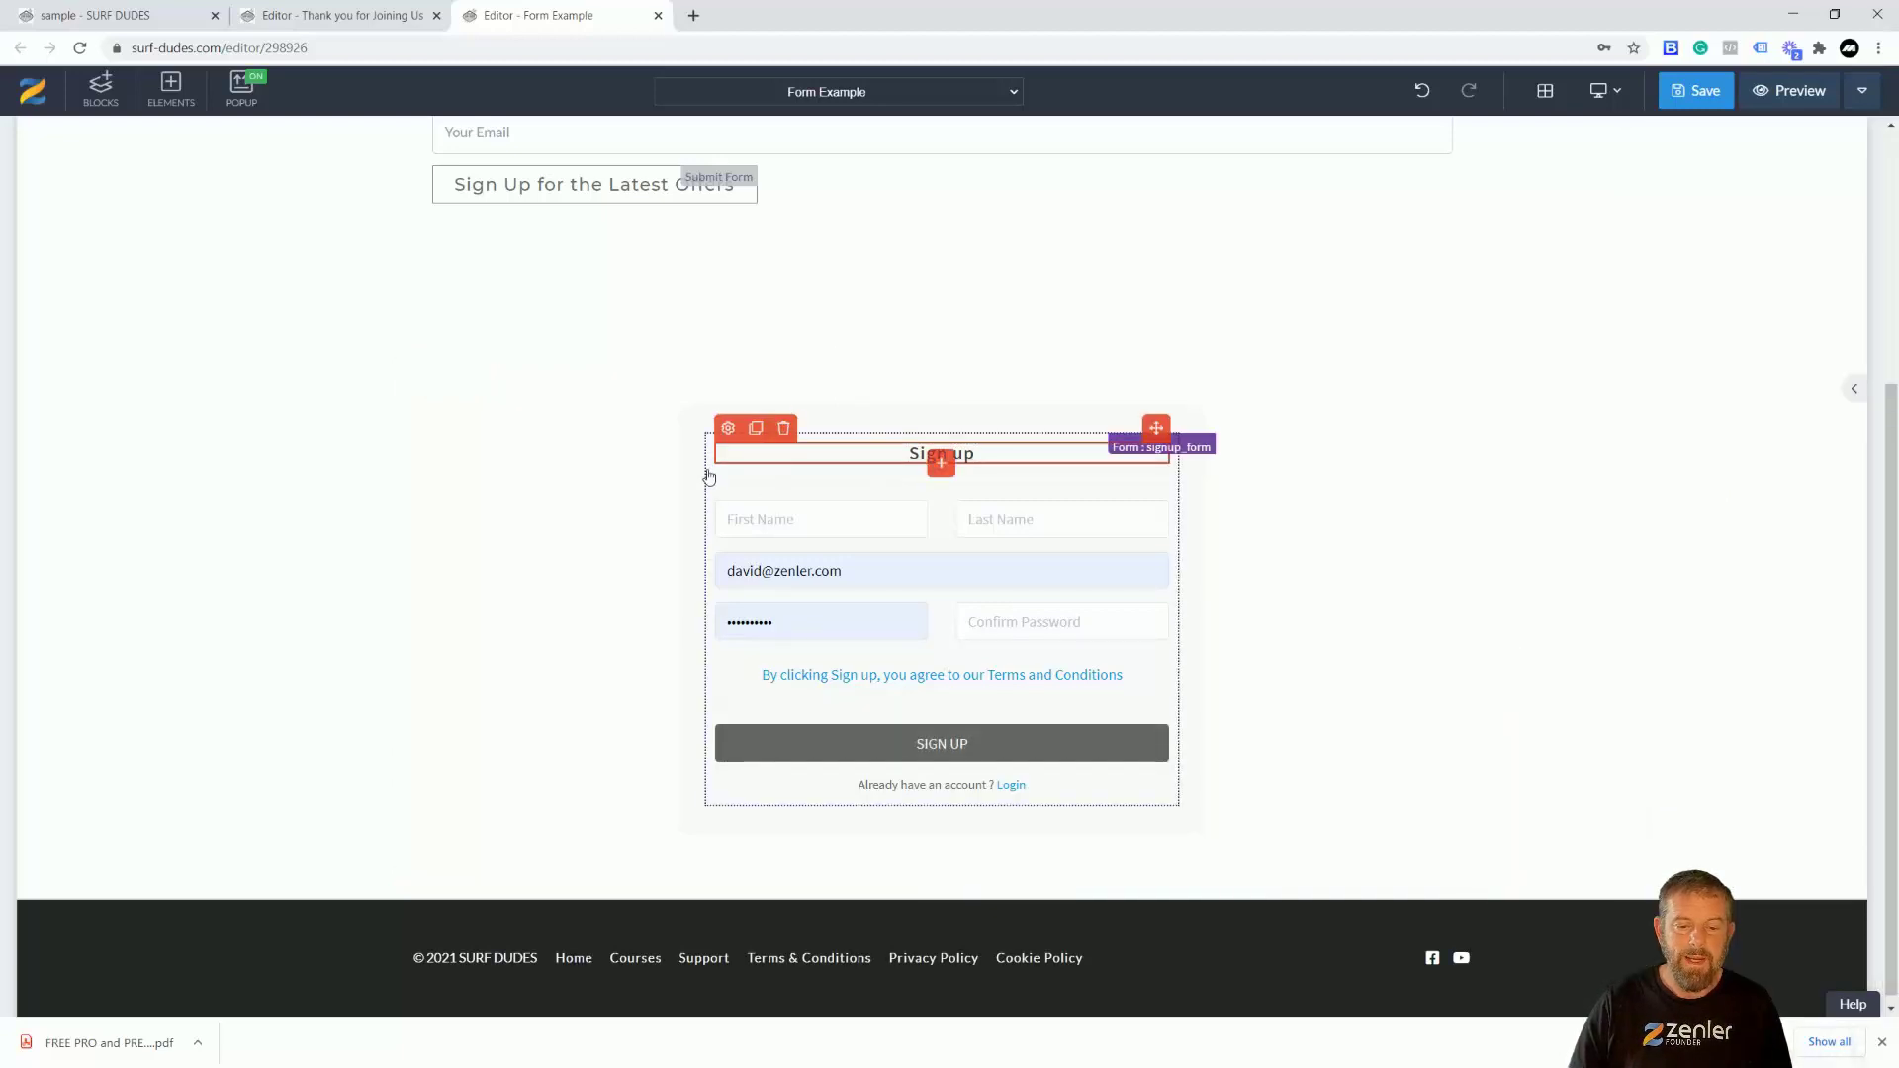
{"action": "left_click", "coordinate": [709, 479]}
{"action": "left_click", "coordinate": [718, 419]}
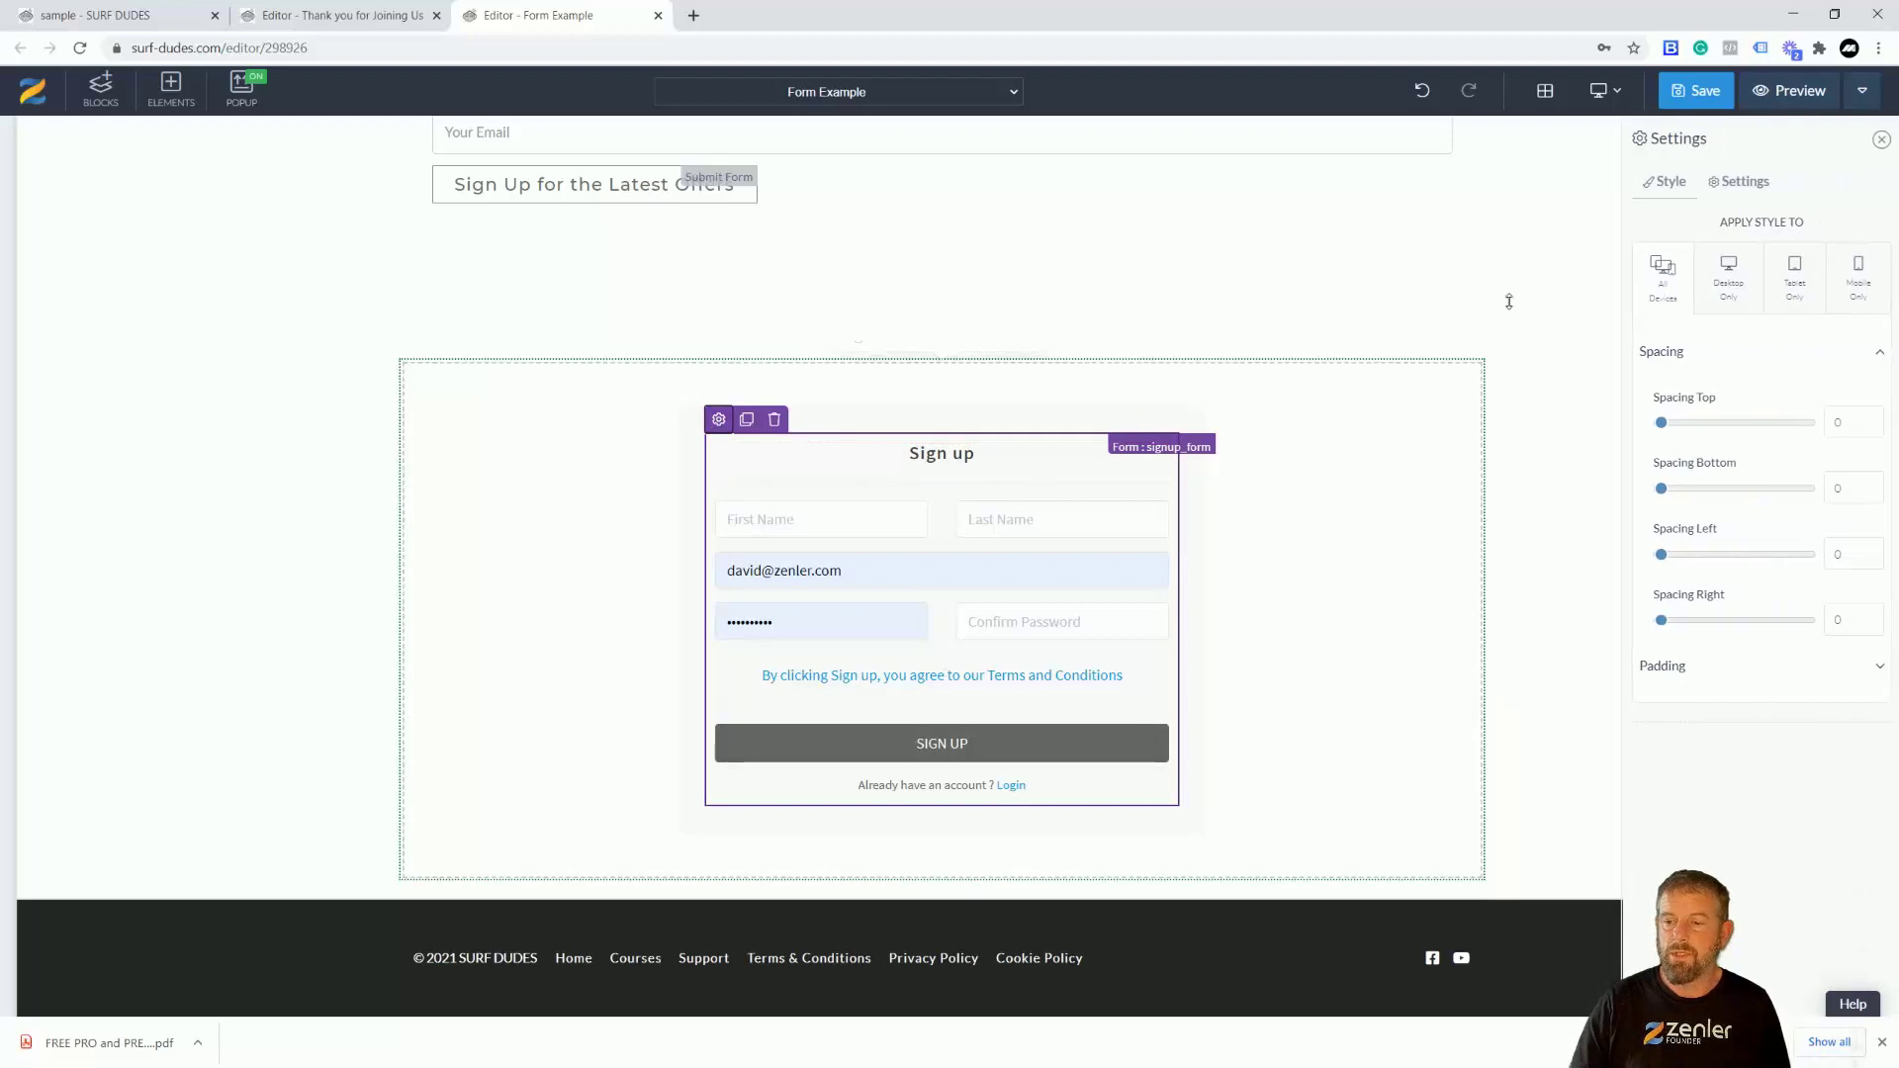
{"action": "left_click", "coordinate": [1747, 182]}
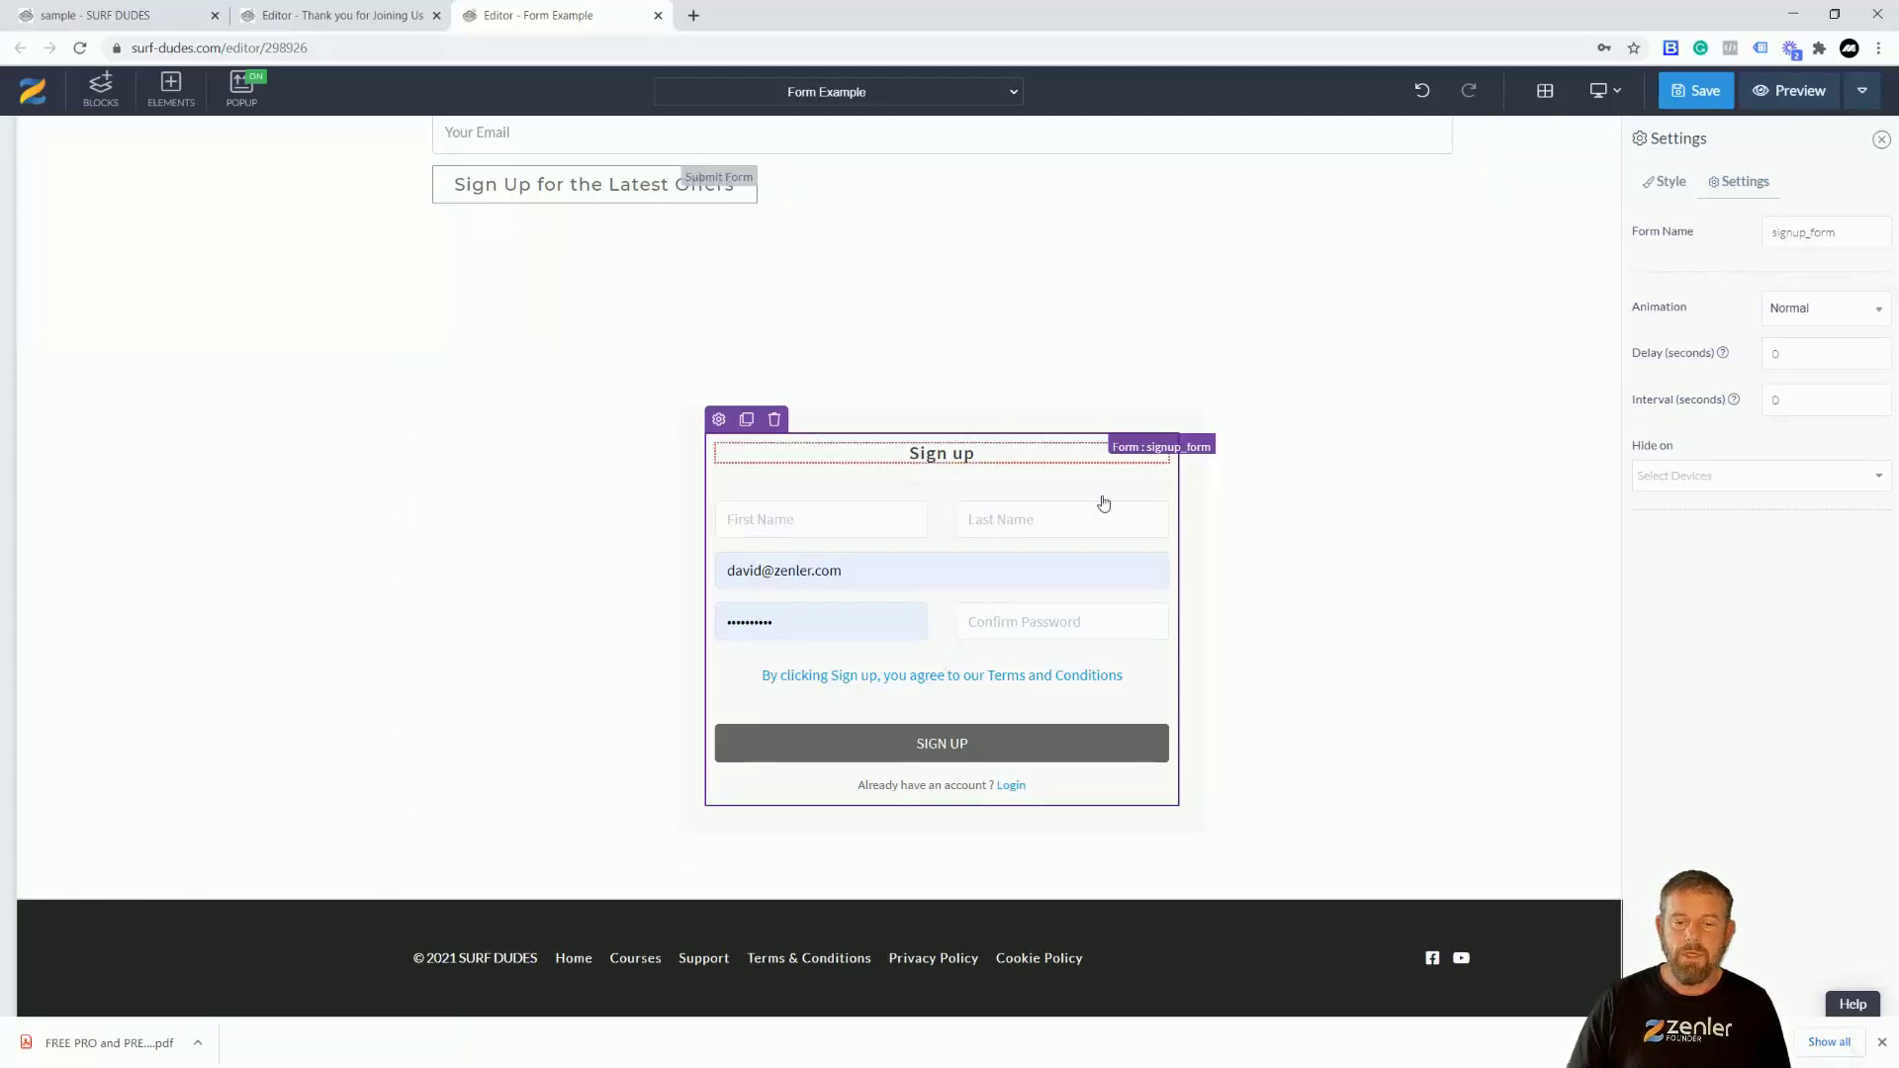
{"action": "left_click", "coordinate": [1706, 99]}
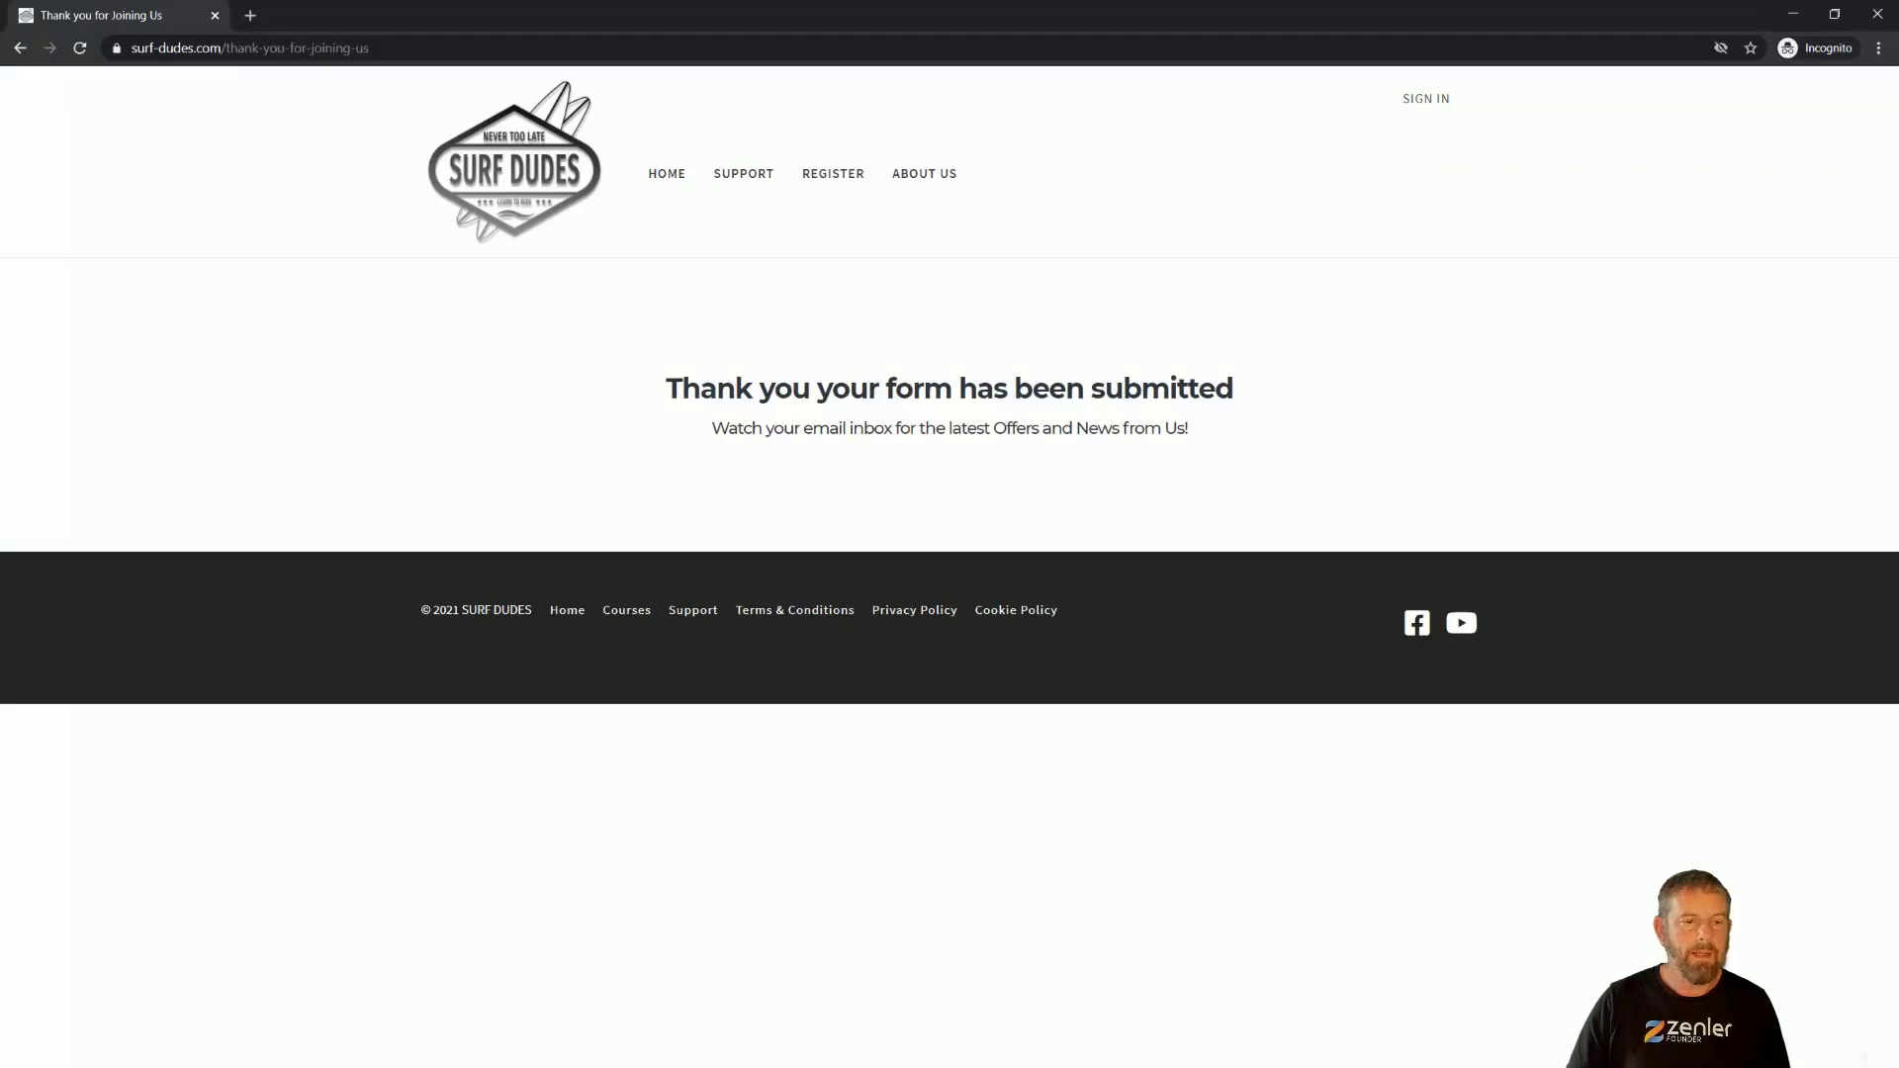
- Reload the live Form Example page and submit its Sign up form with the test user's first name, last name, email and password
{"action": "left_click", "coordinate": [20, 48]}
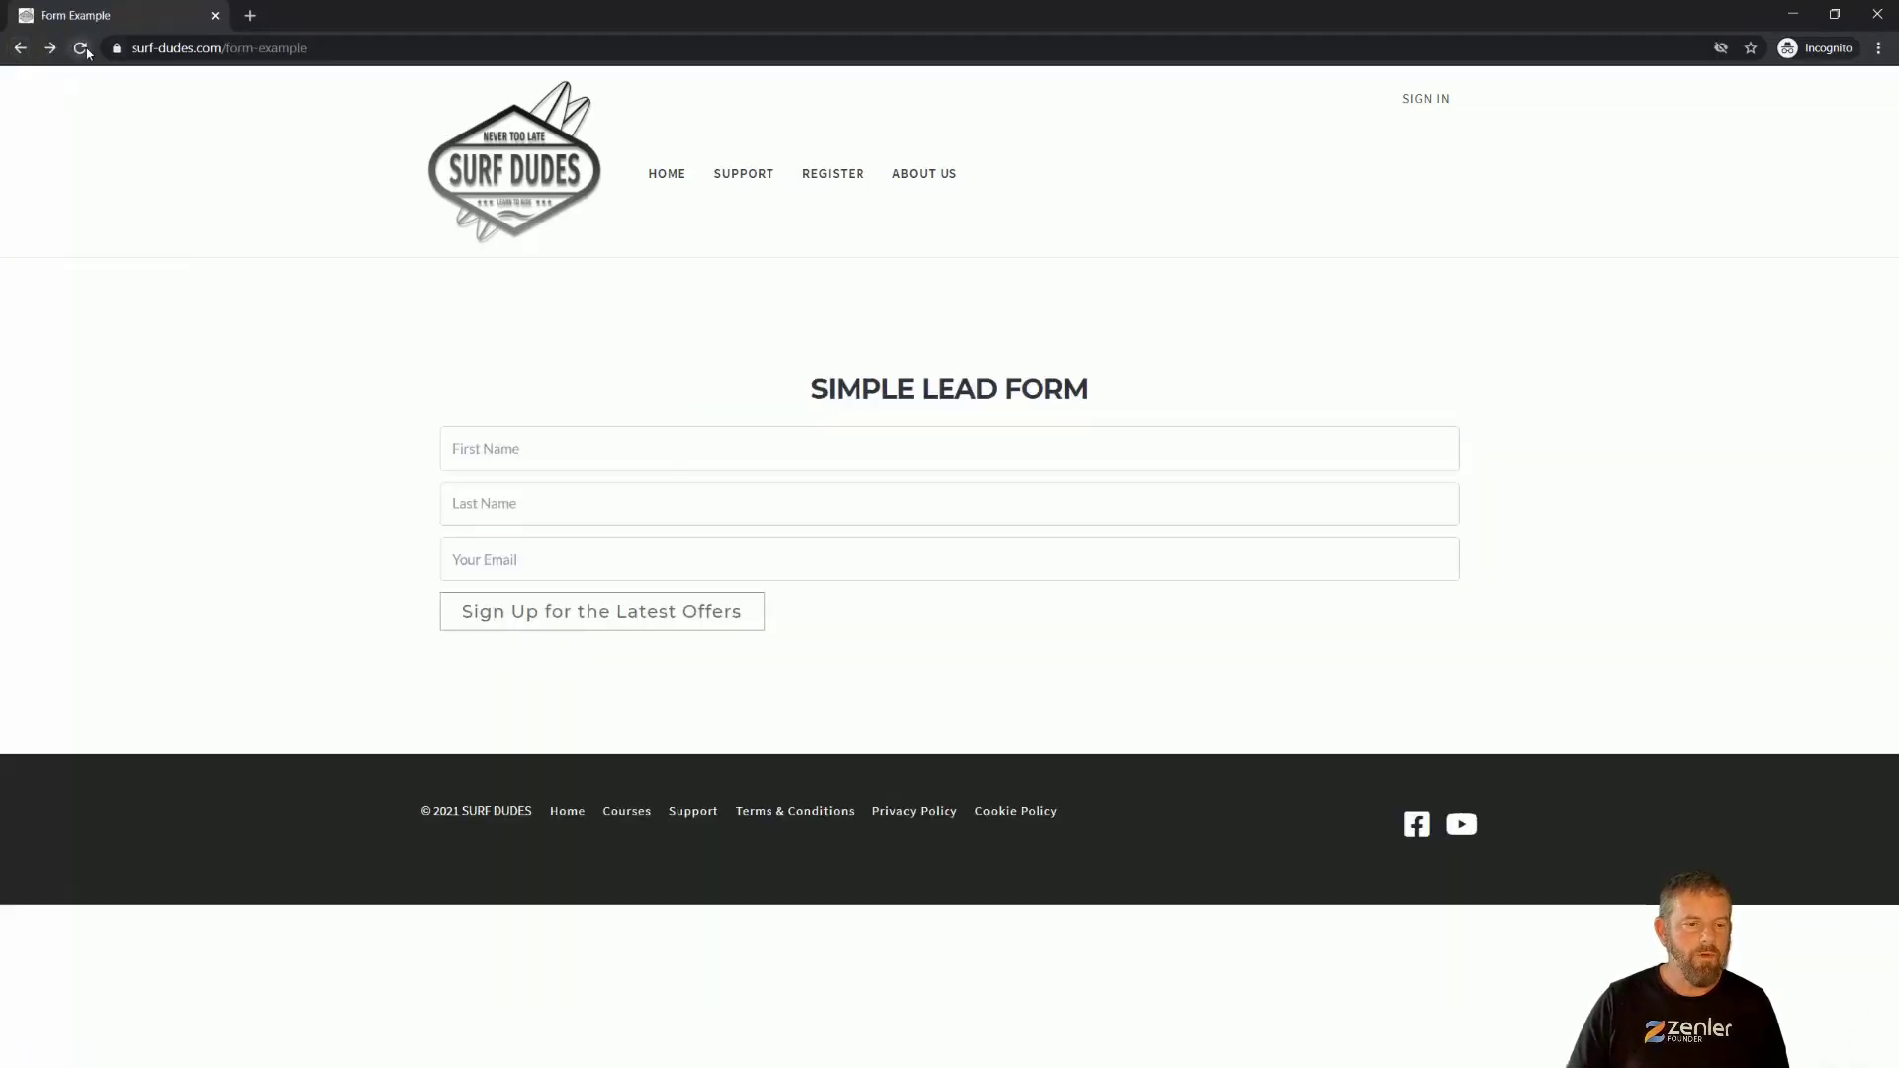
{"action": "left_click", "coordinate": [79, 48]}
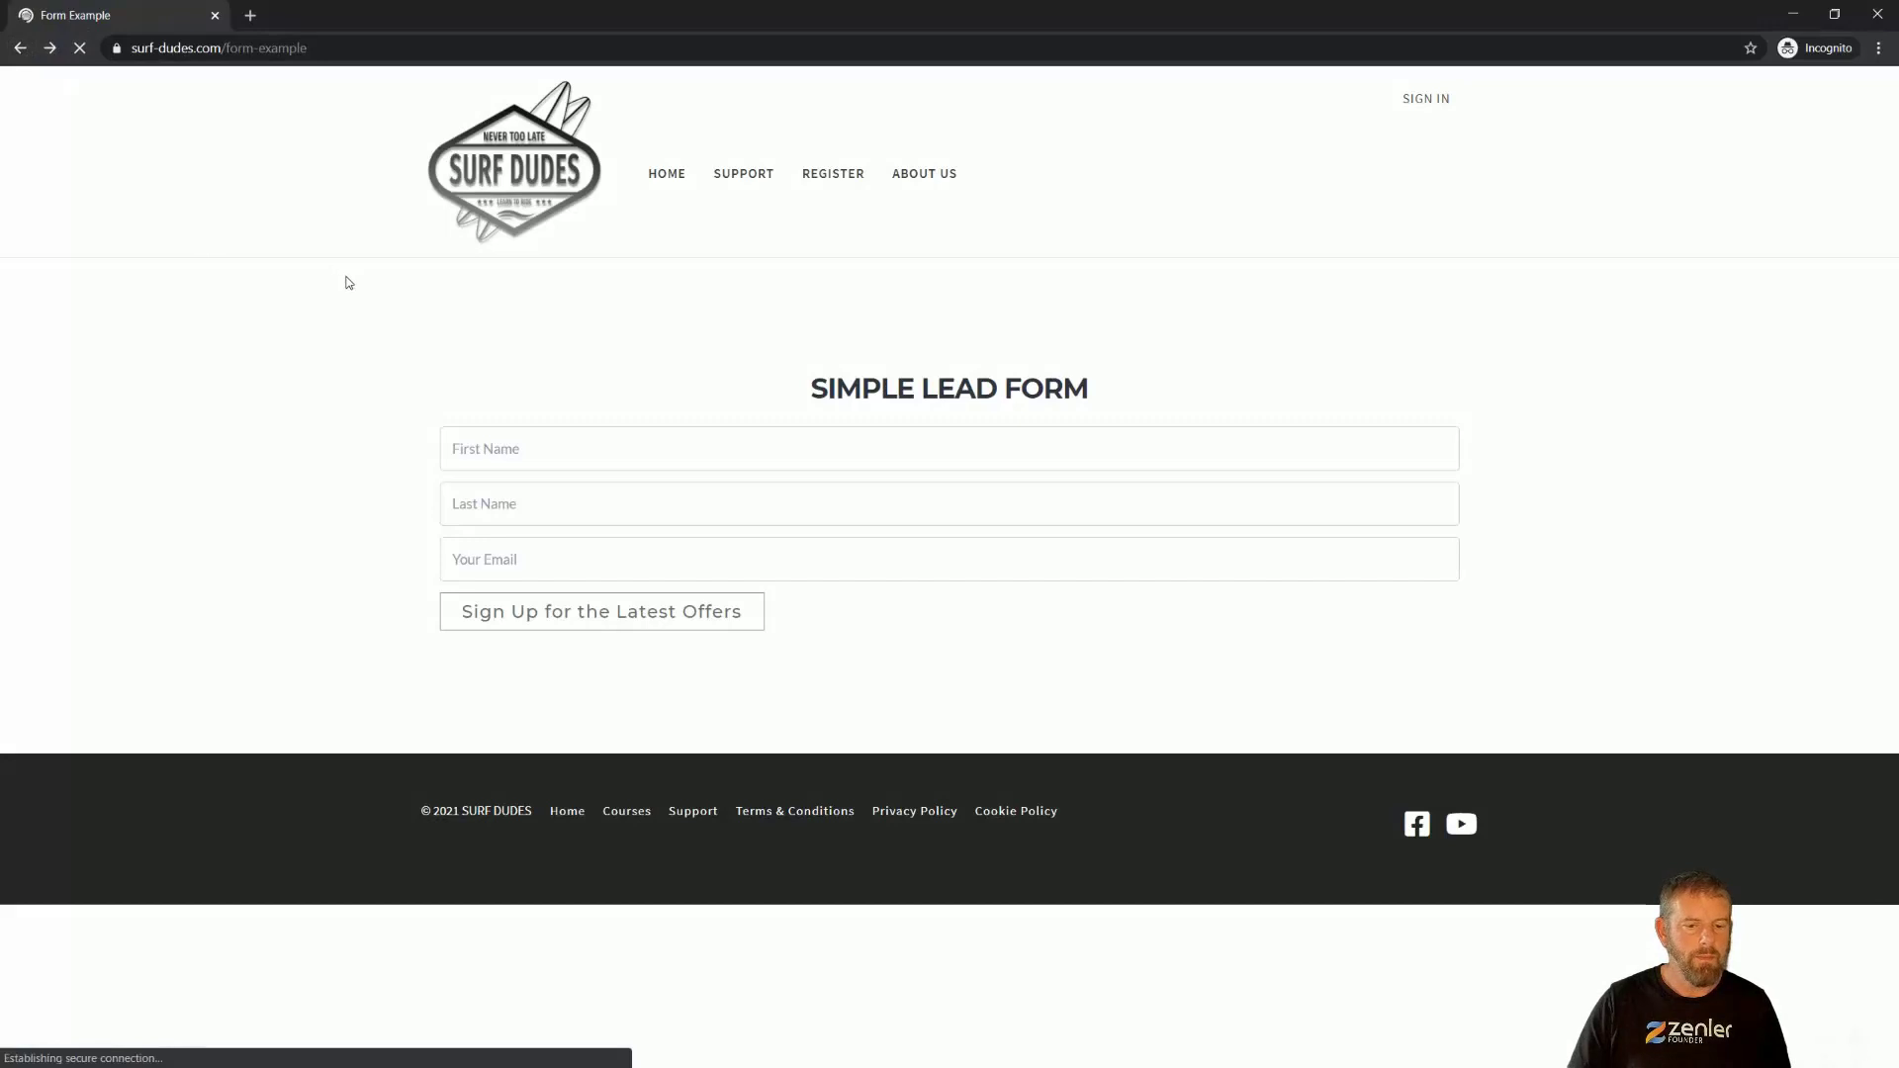
{"action": "scroll", "coordinate": [1027, 520], "scroll_direction": "down", "scroll_amount": 4}
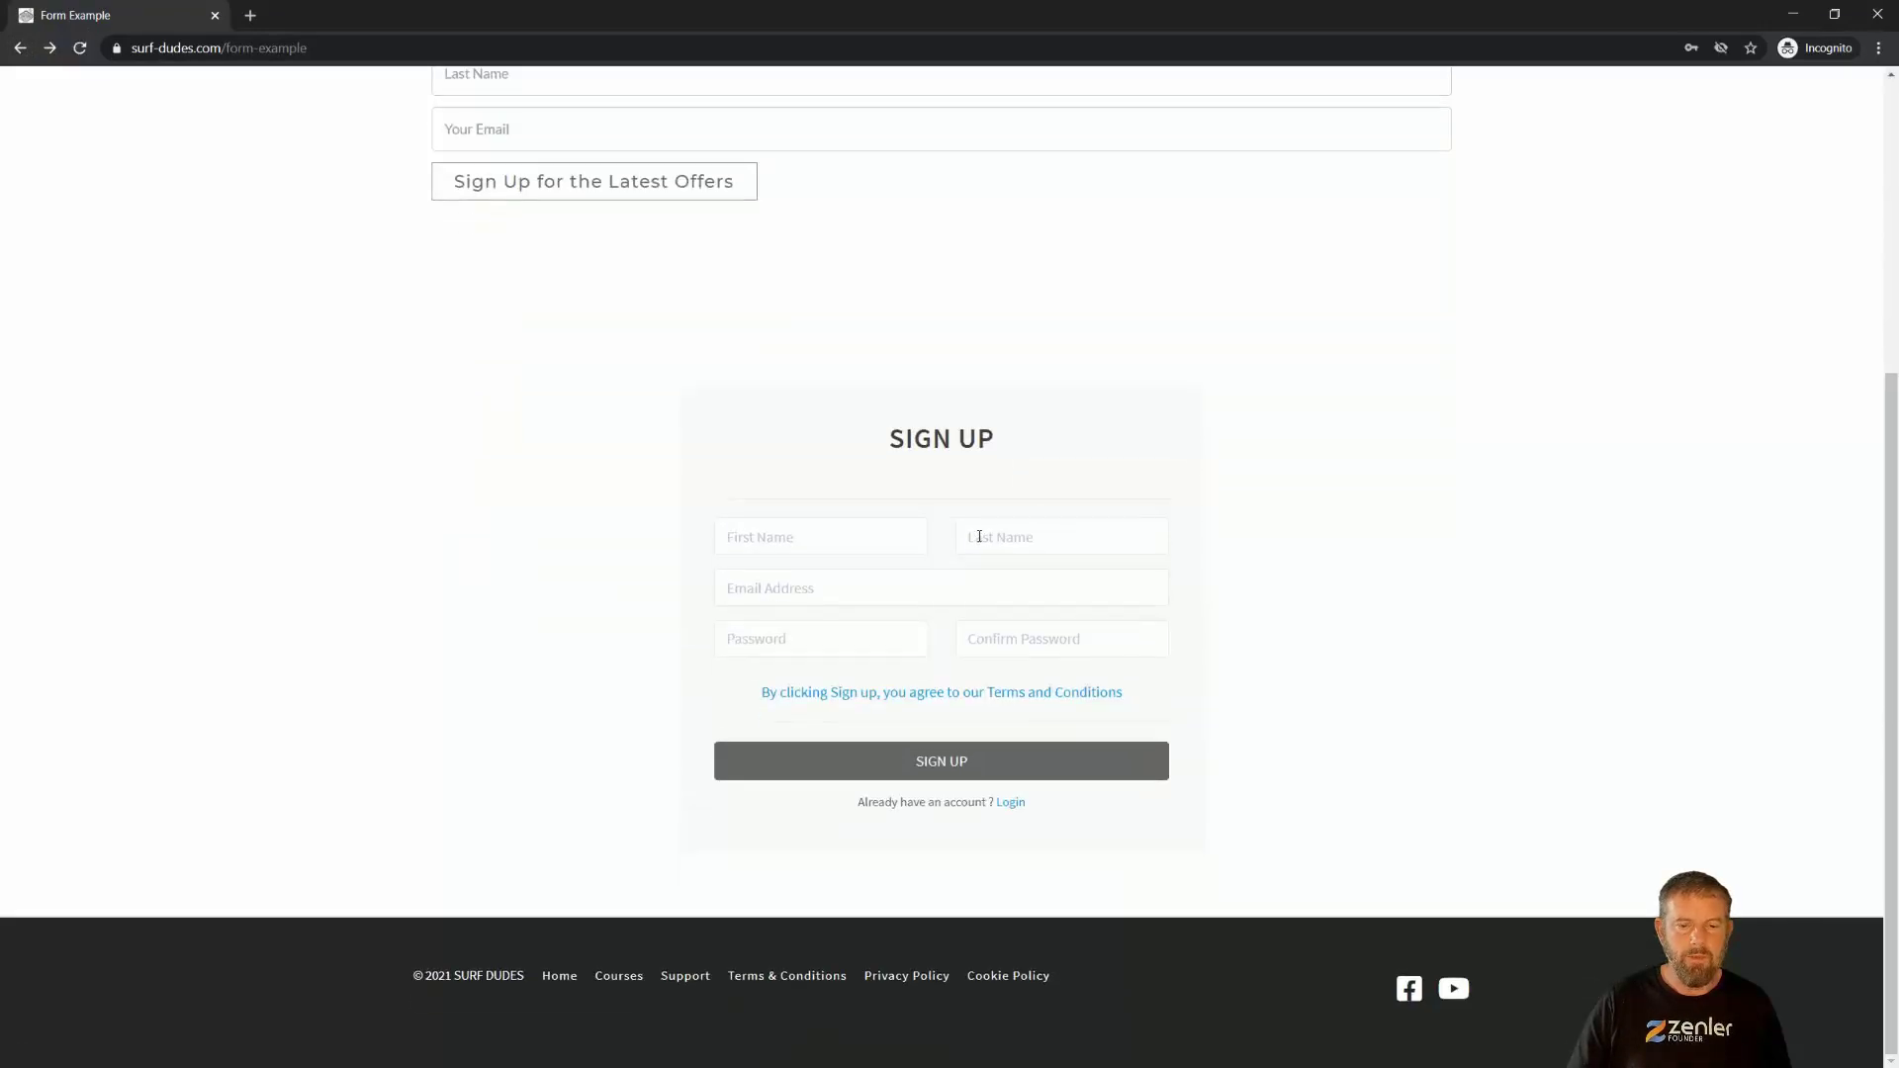
{"action": "scroll", "coordinate": [473, 331], "scroll_direction": "up", "scroll_amount": 3}
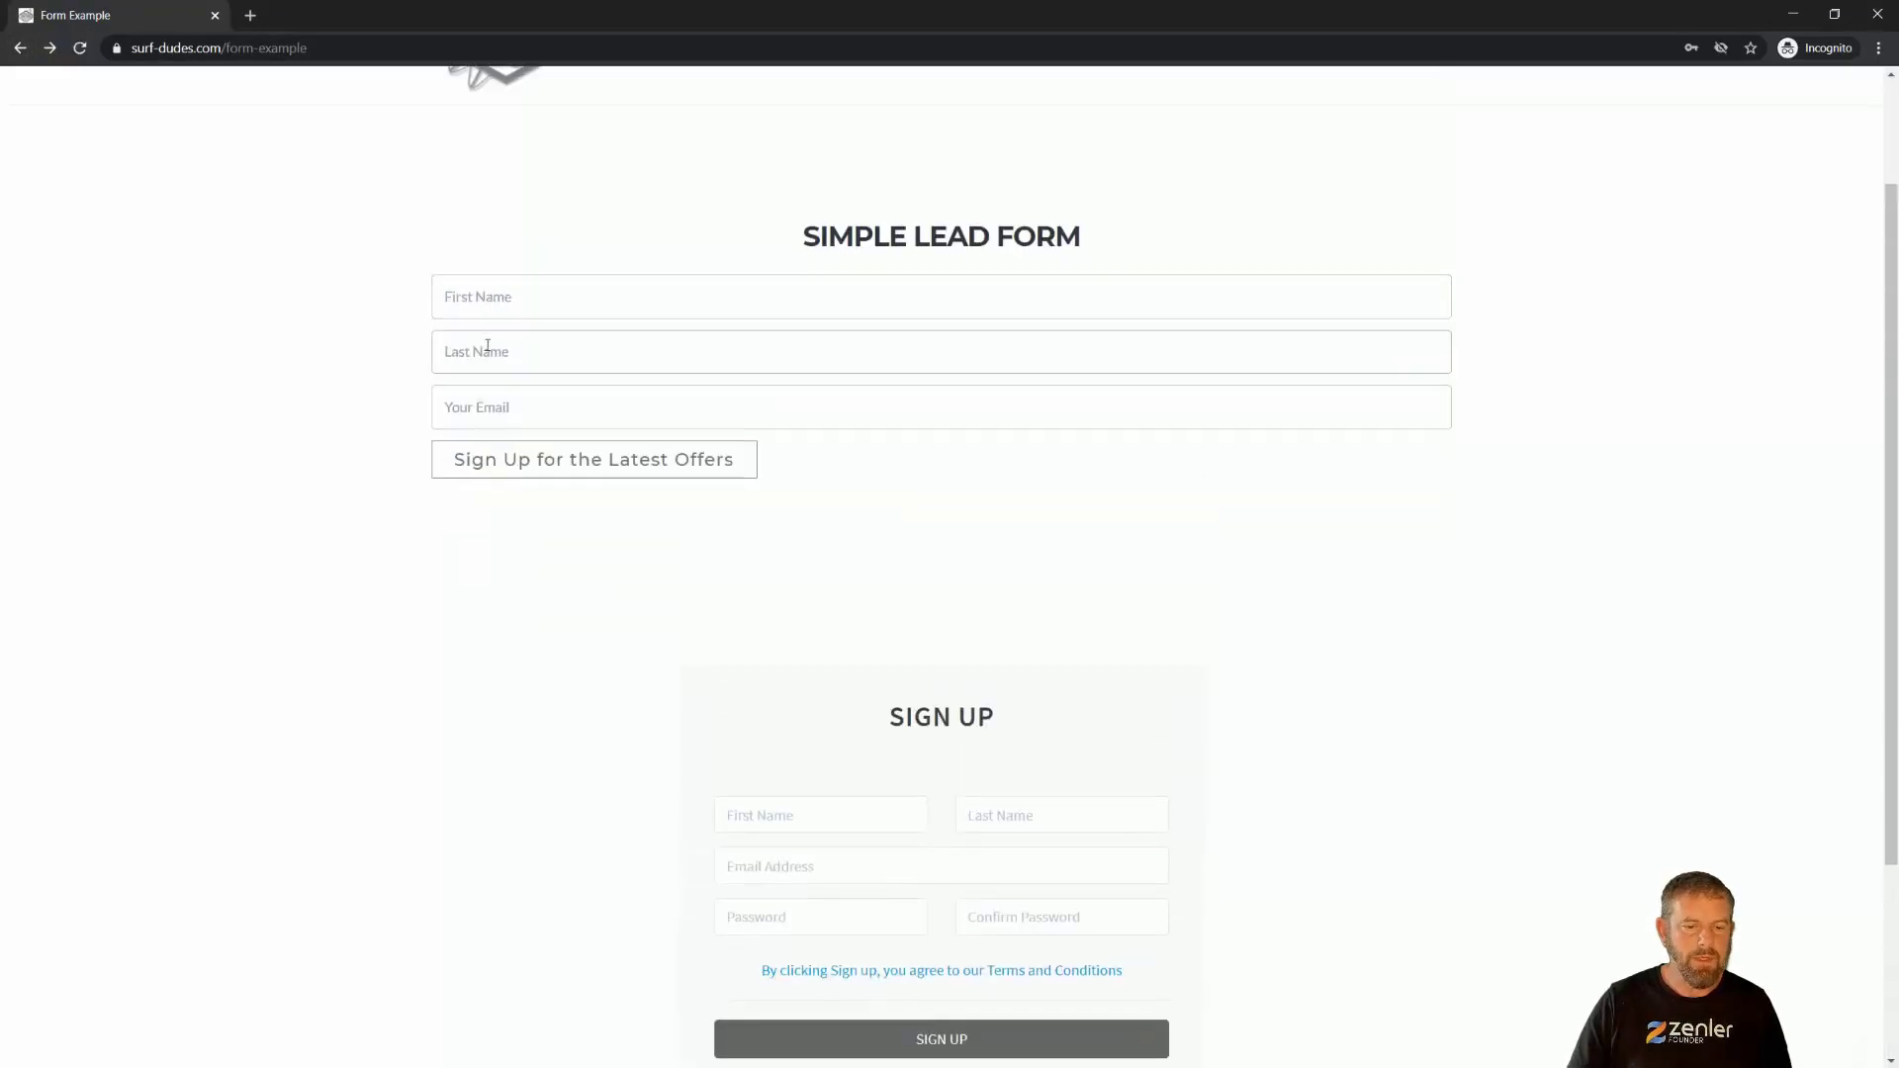
{"action": "scroll", "coordinate": [551, 517], "scroll_direction": "down", "scroll_amount": 3}
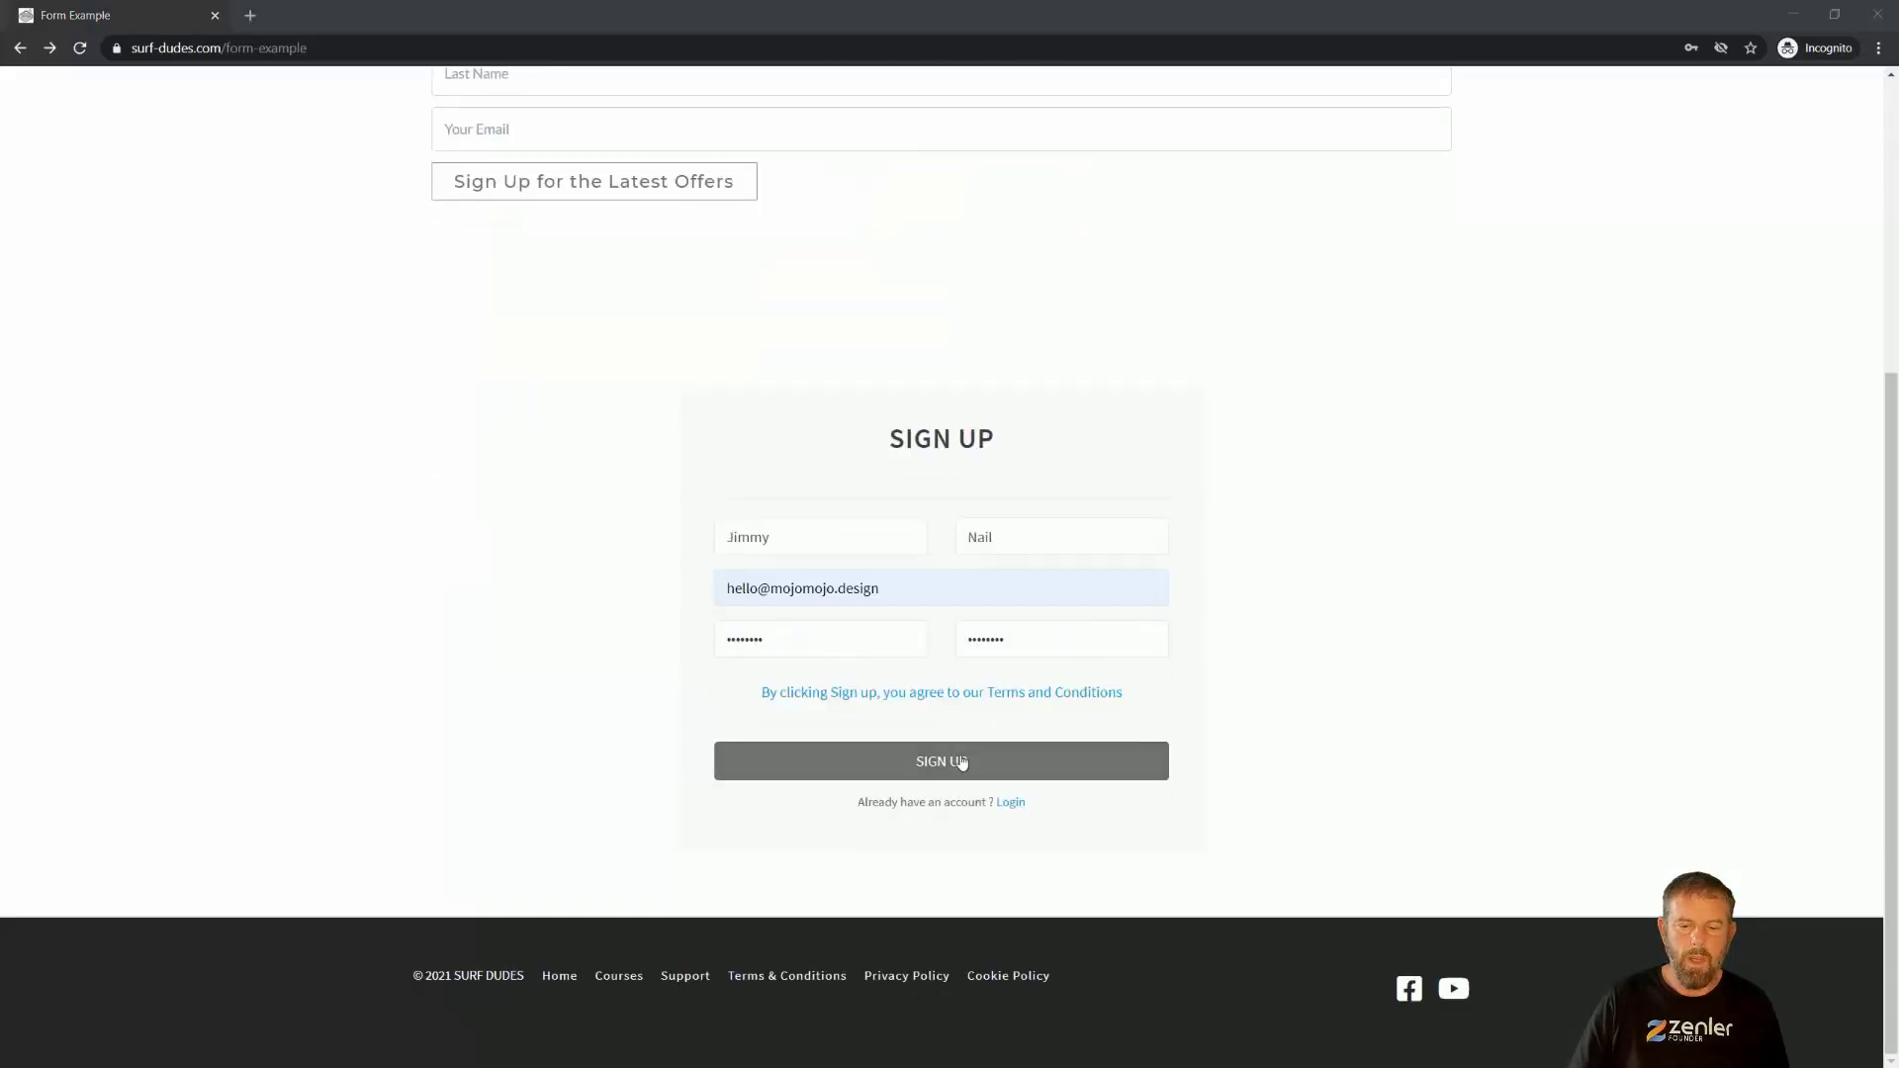
{"action": "left_click", "coordinate": [944, 758]}
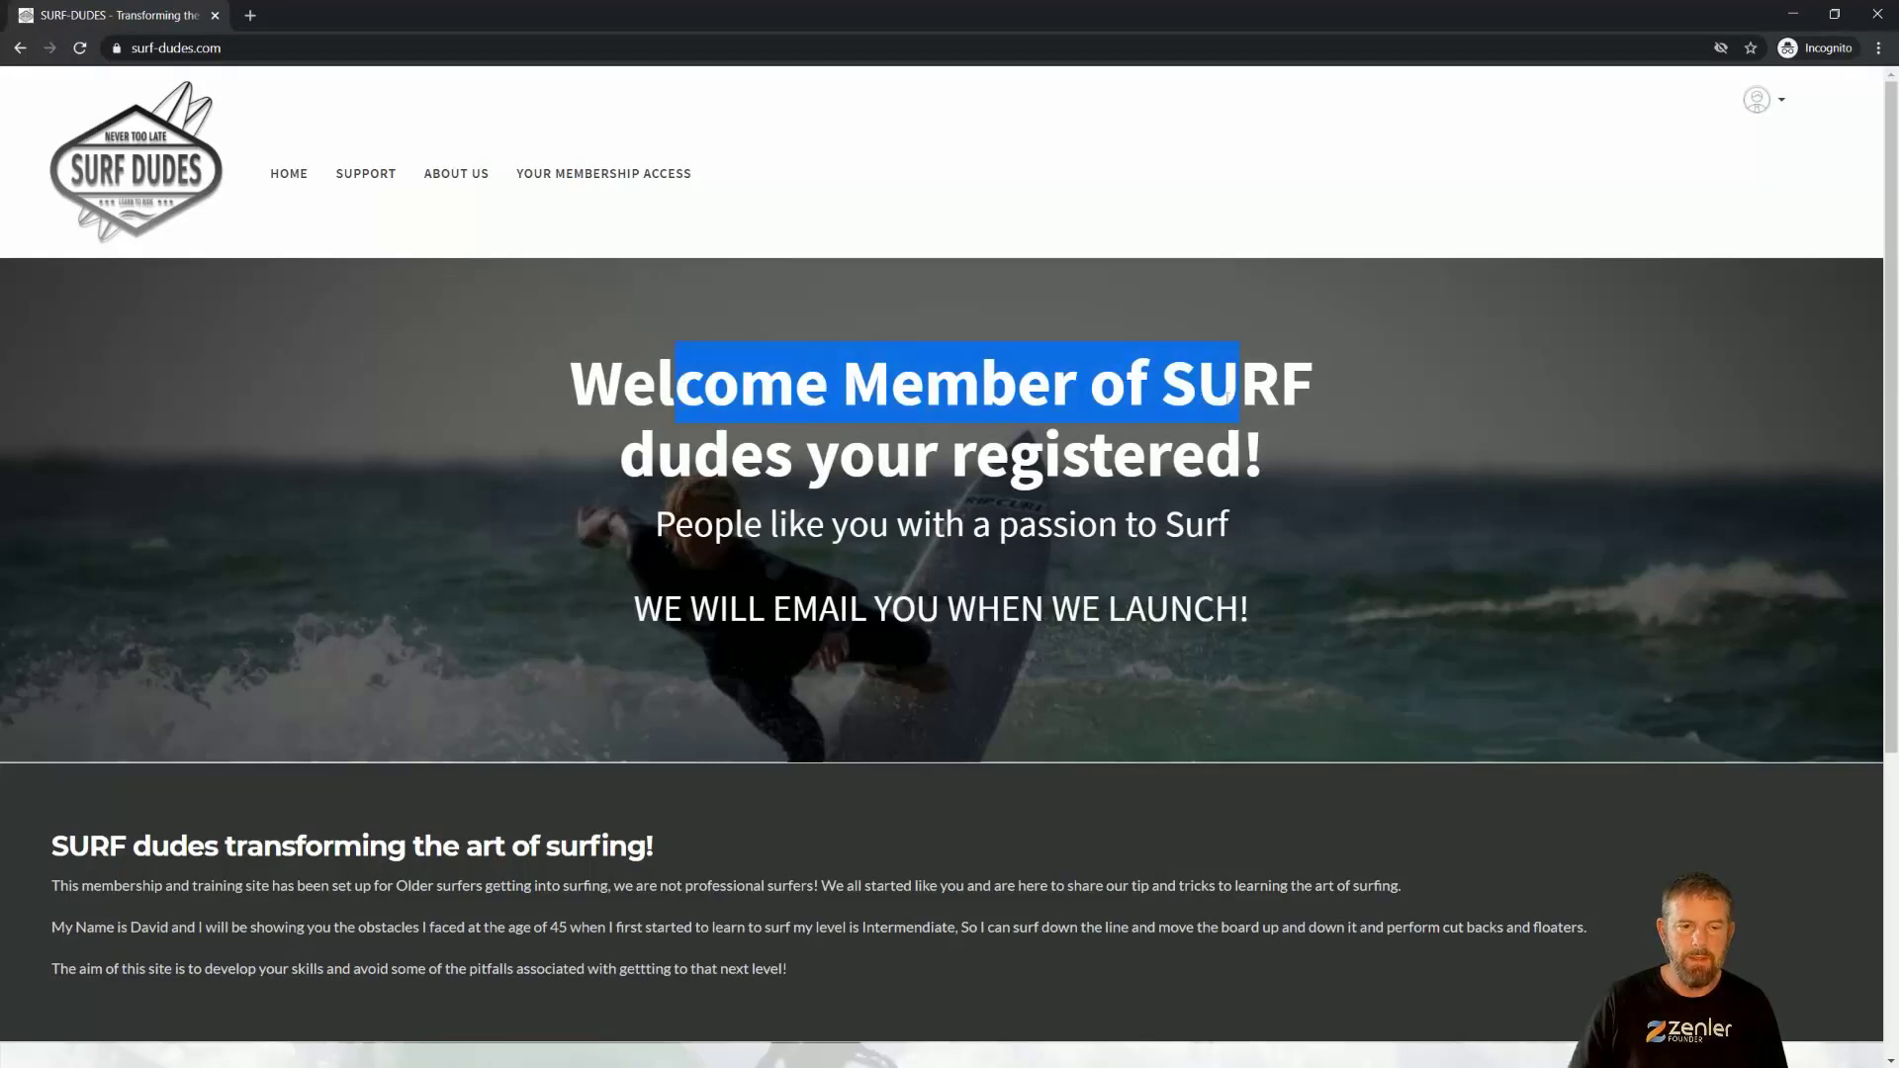
- Log the newly registered member out of the site and view the logged-out home page's headline
{"action": "left_click", "coordinate": [1786, 107]}
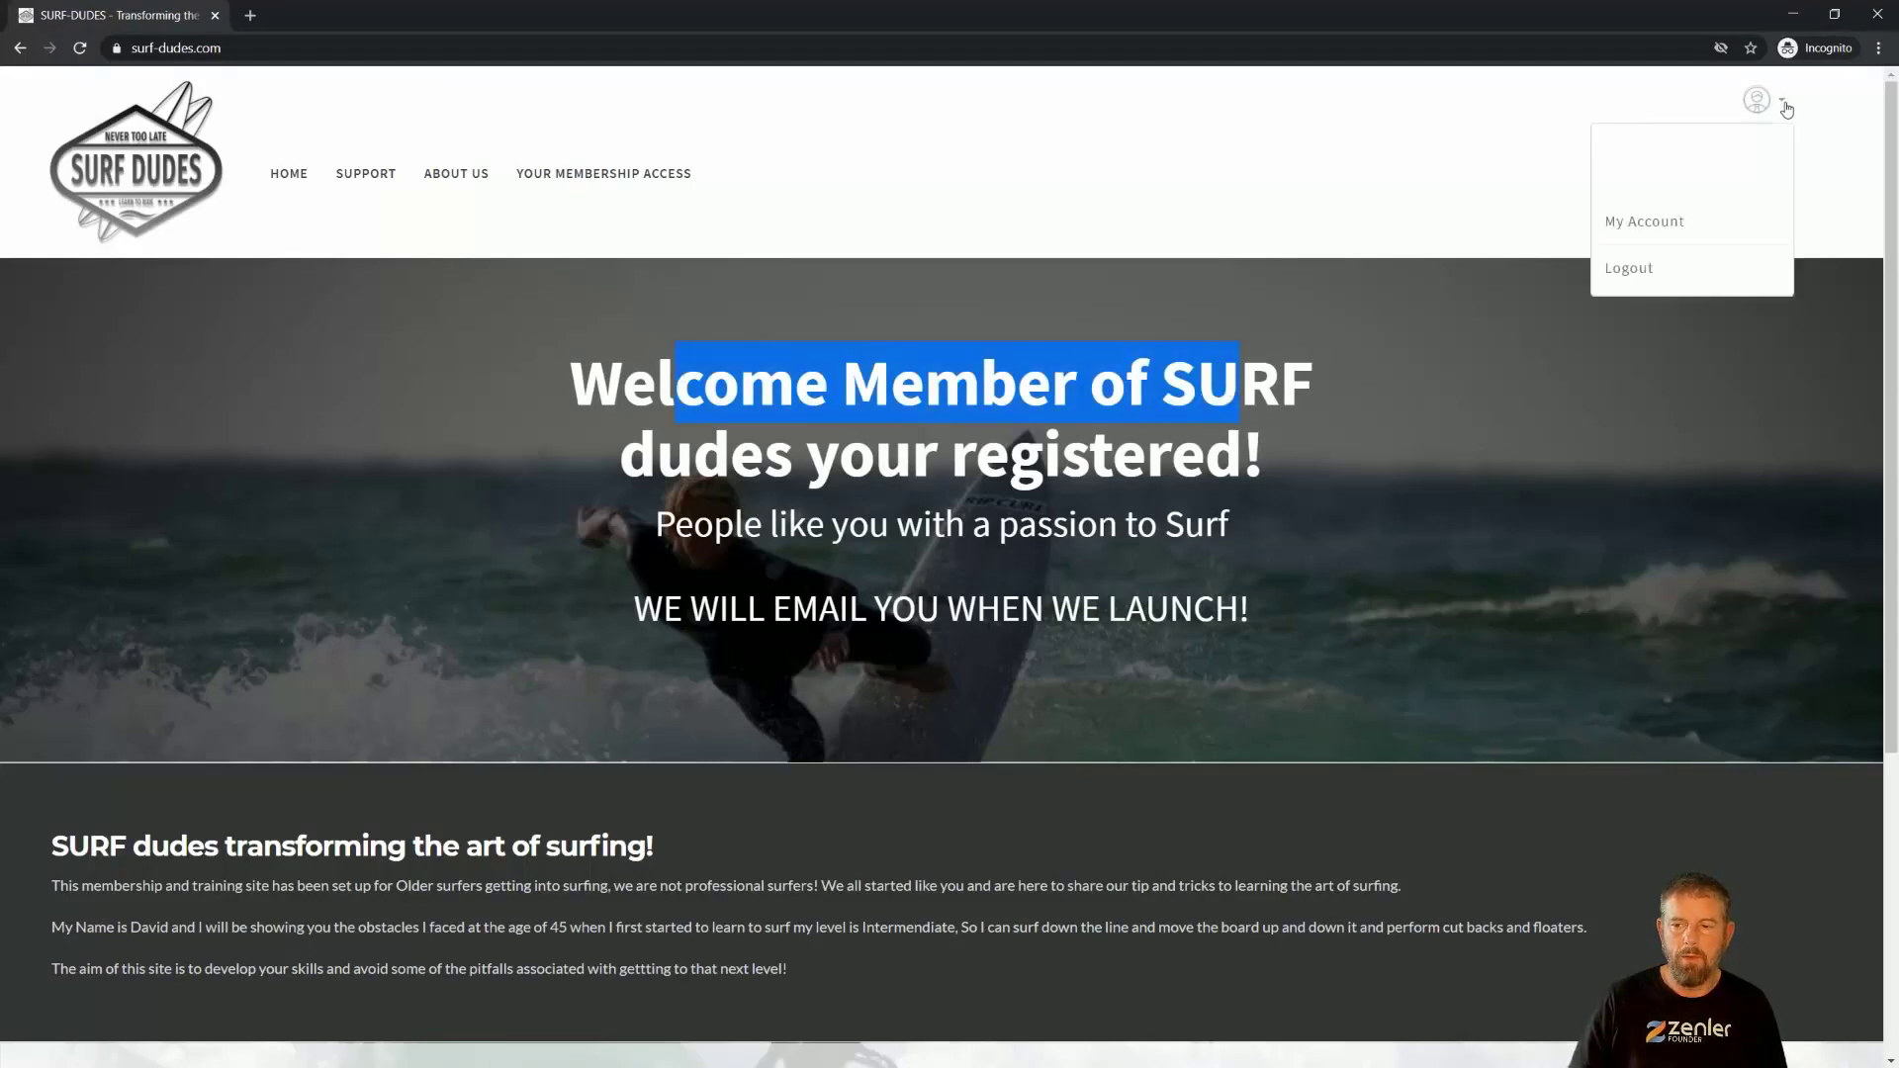
{"action": "left_click", "coordinate": [1622, 269]}
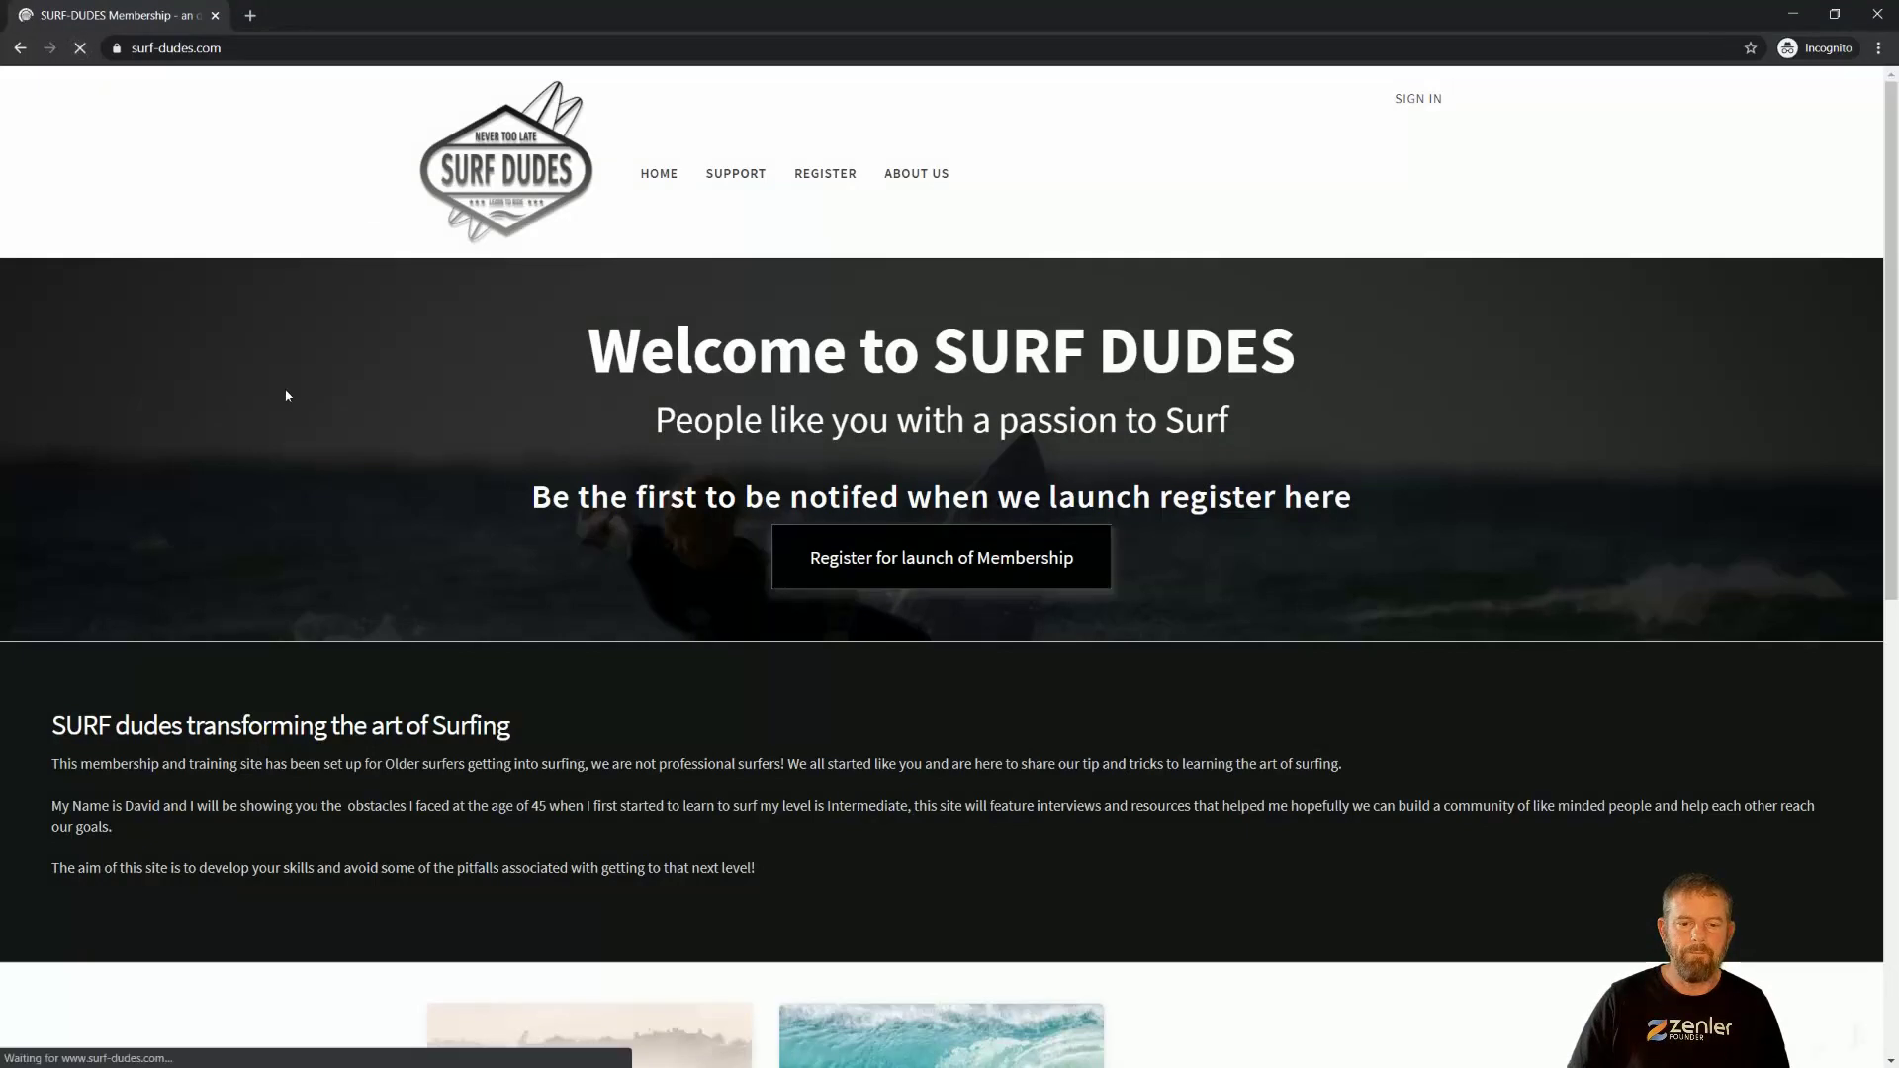
{"action": "left_click_drag", "start_coordinate": [693, 351], "coordinate": [1139, 351]}
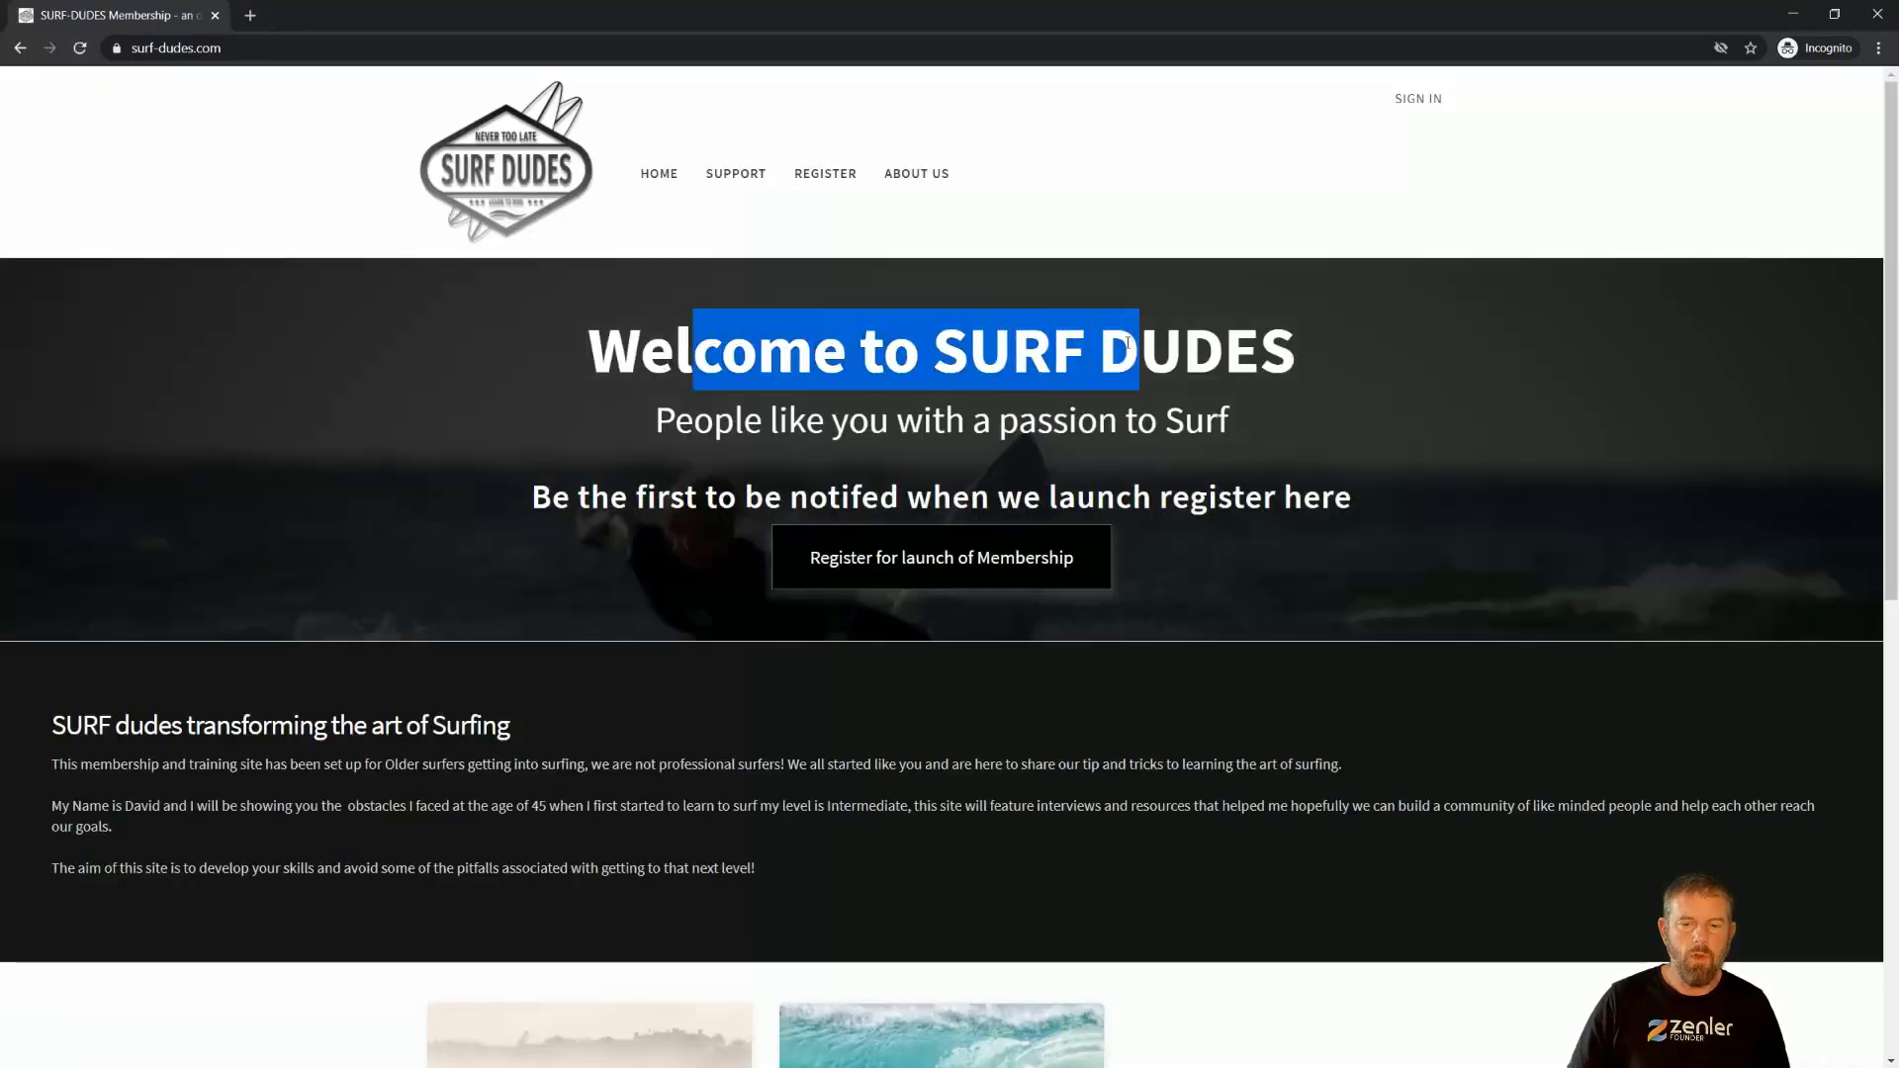
- Switch to the Zenler site admin, open the list of all people, and check the new sign-up's name, role and tags
{"action": "left_click", "coordinate": [1790, 12]}
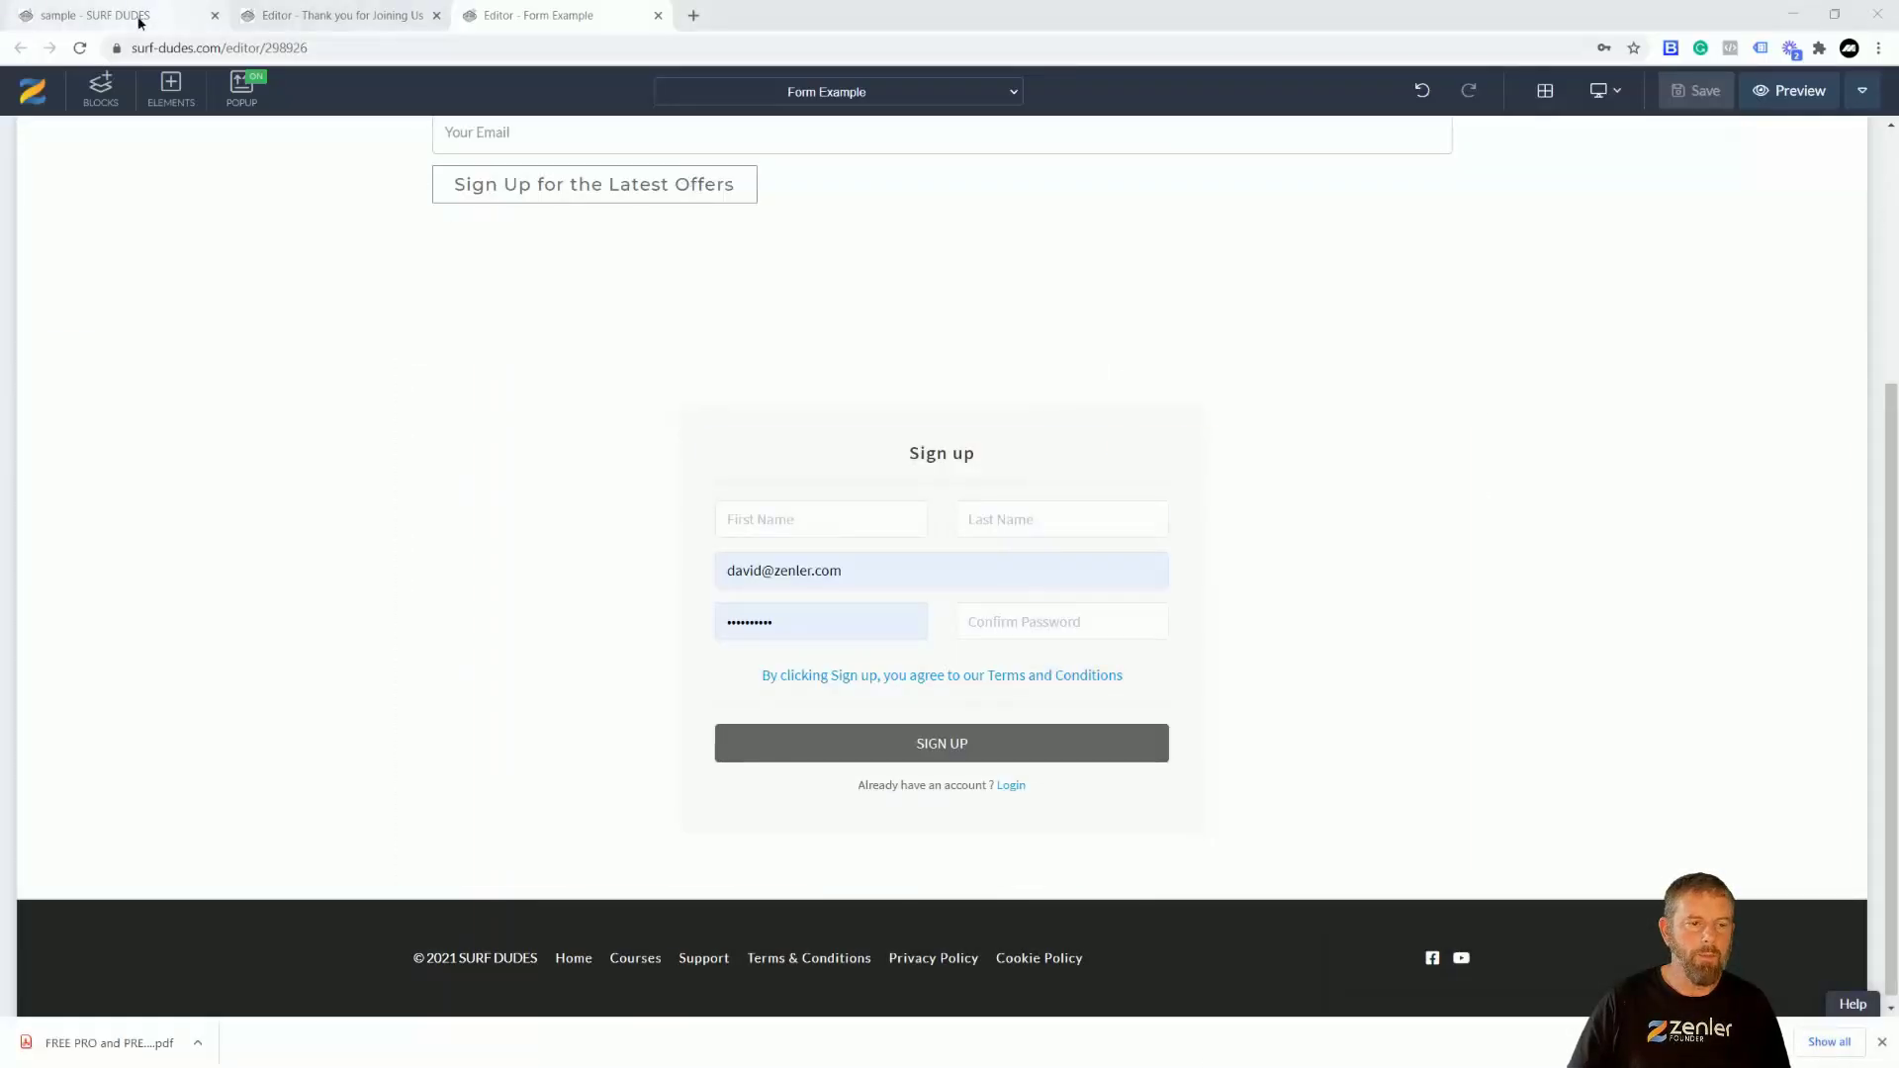
{"action": "left_click", "coordinate": [140, 20]}
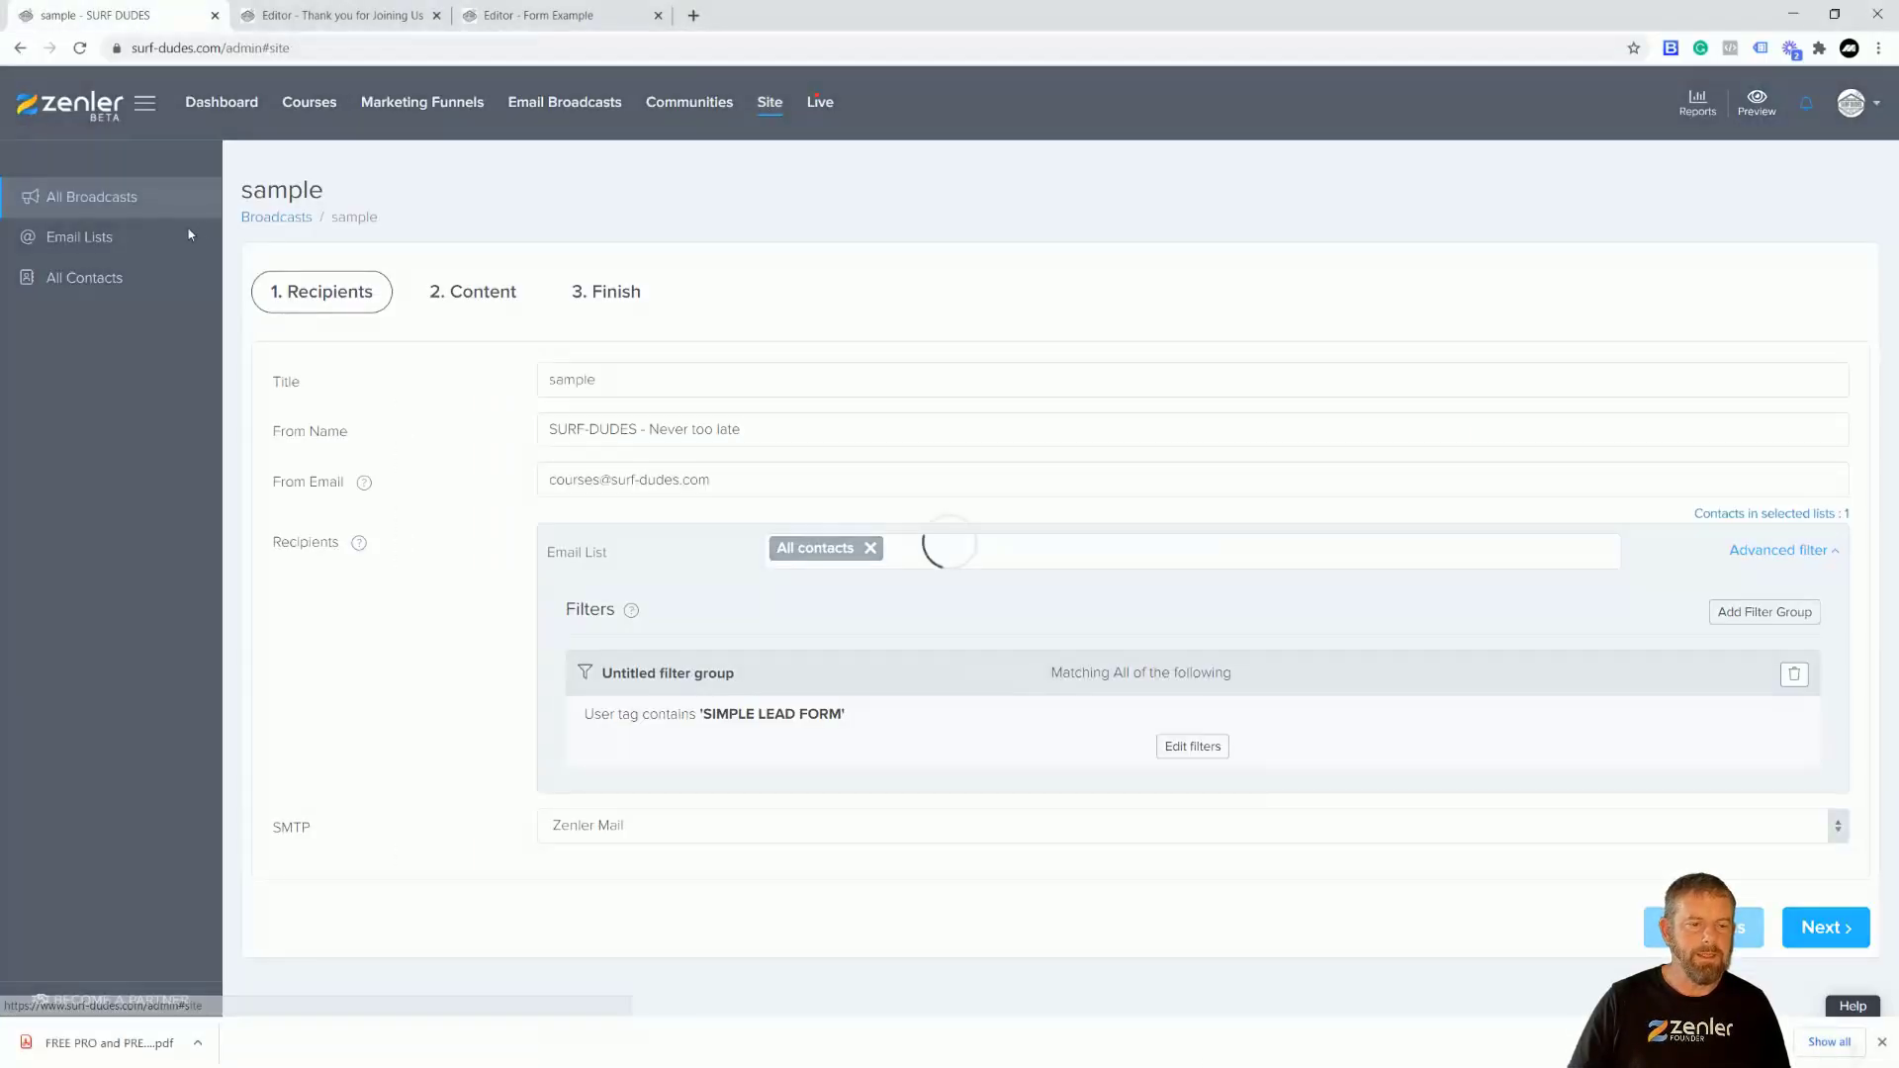
{"action": "left_click", "coordinate": [81, 277]}
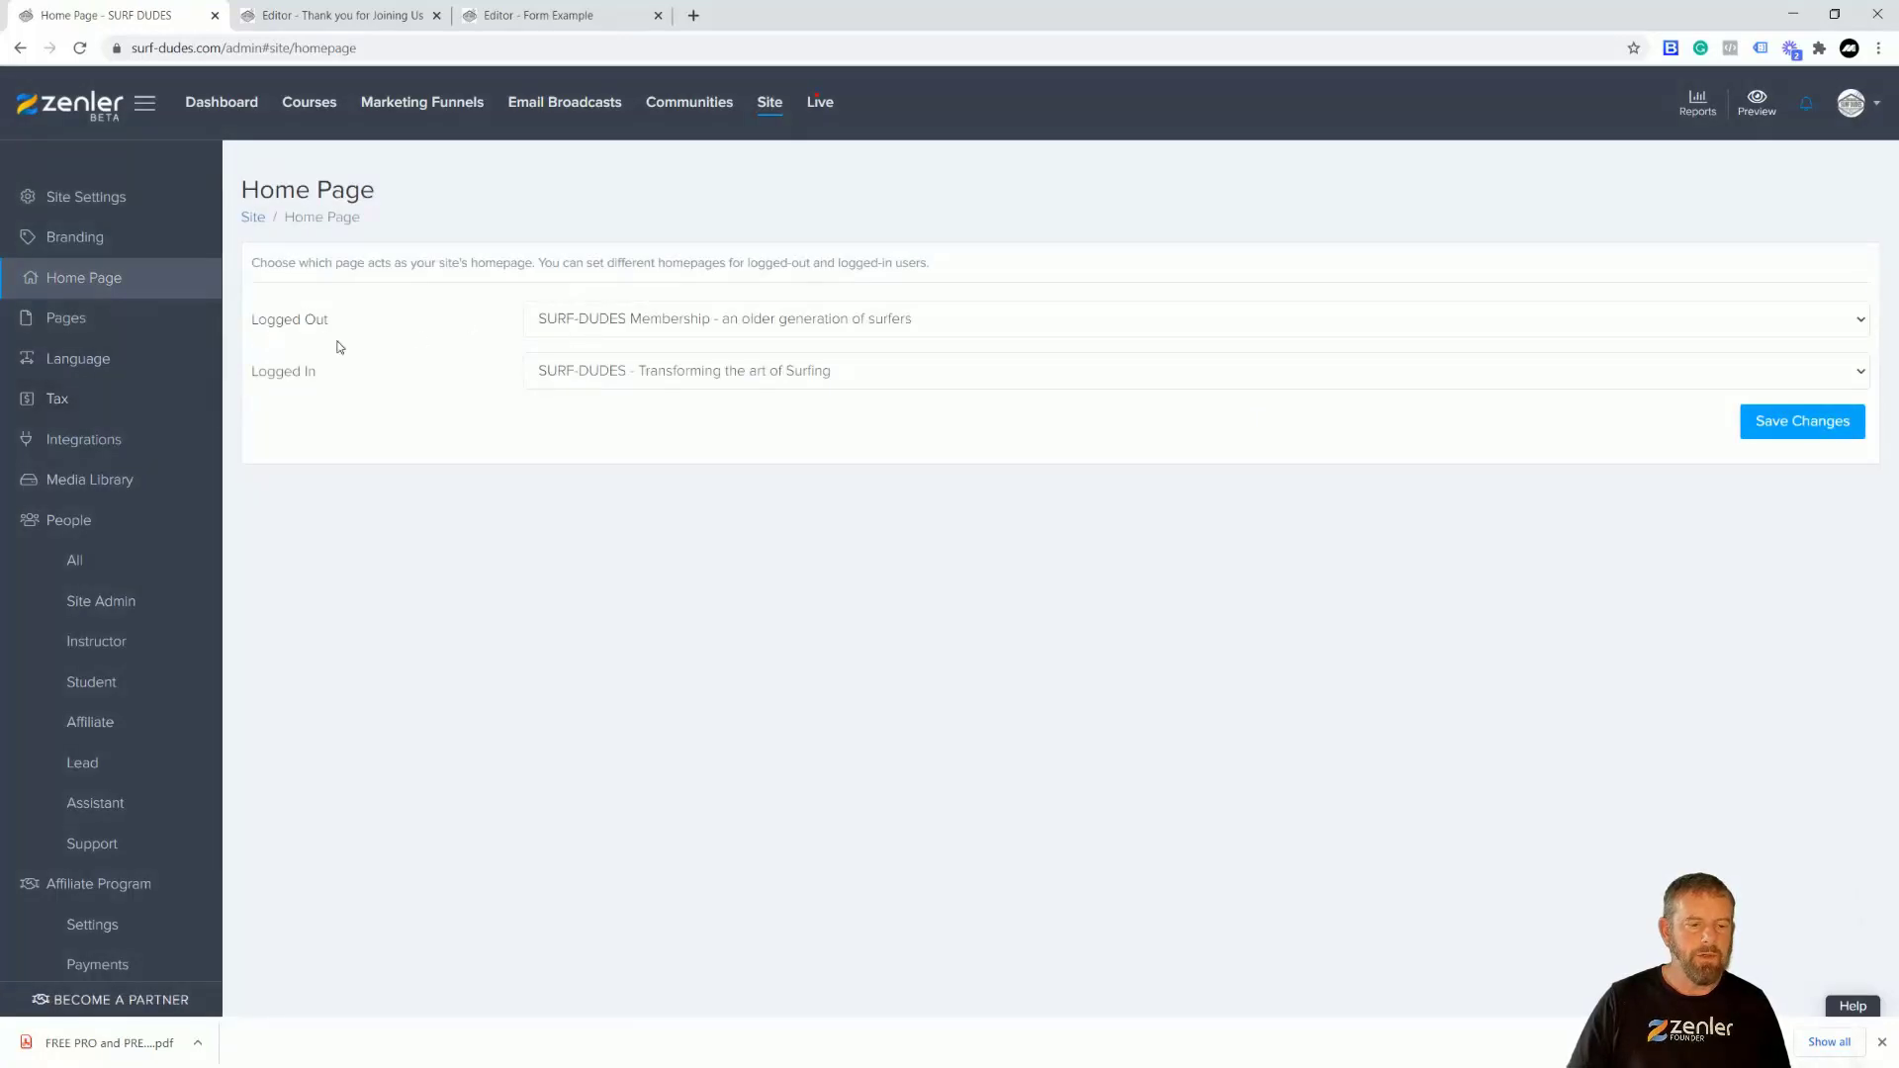
{"action": "left_click", "coordinate": [85, 563]}
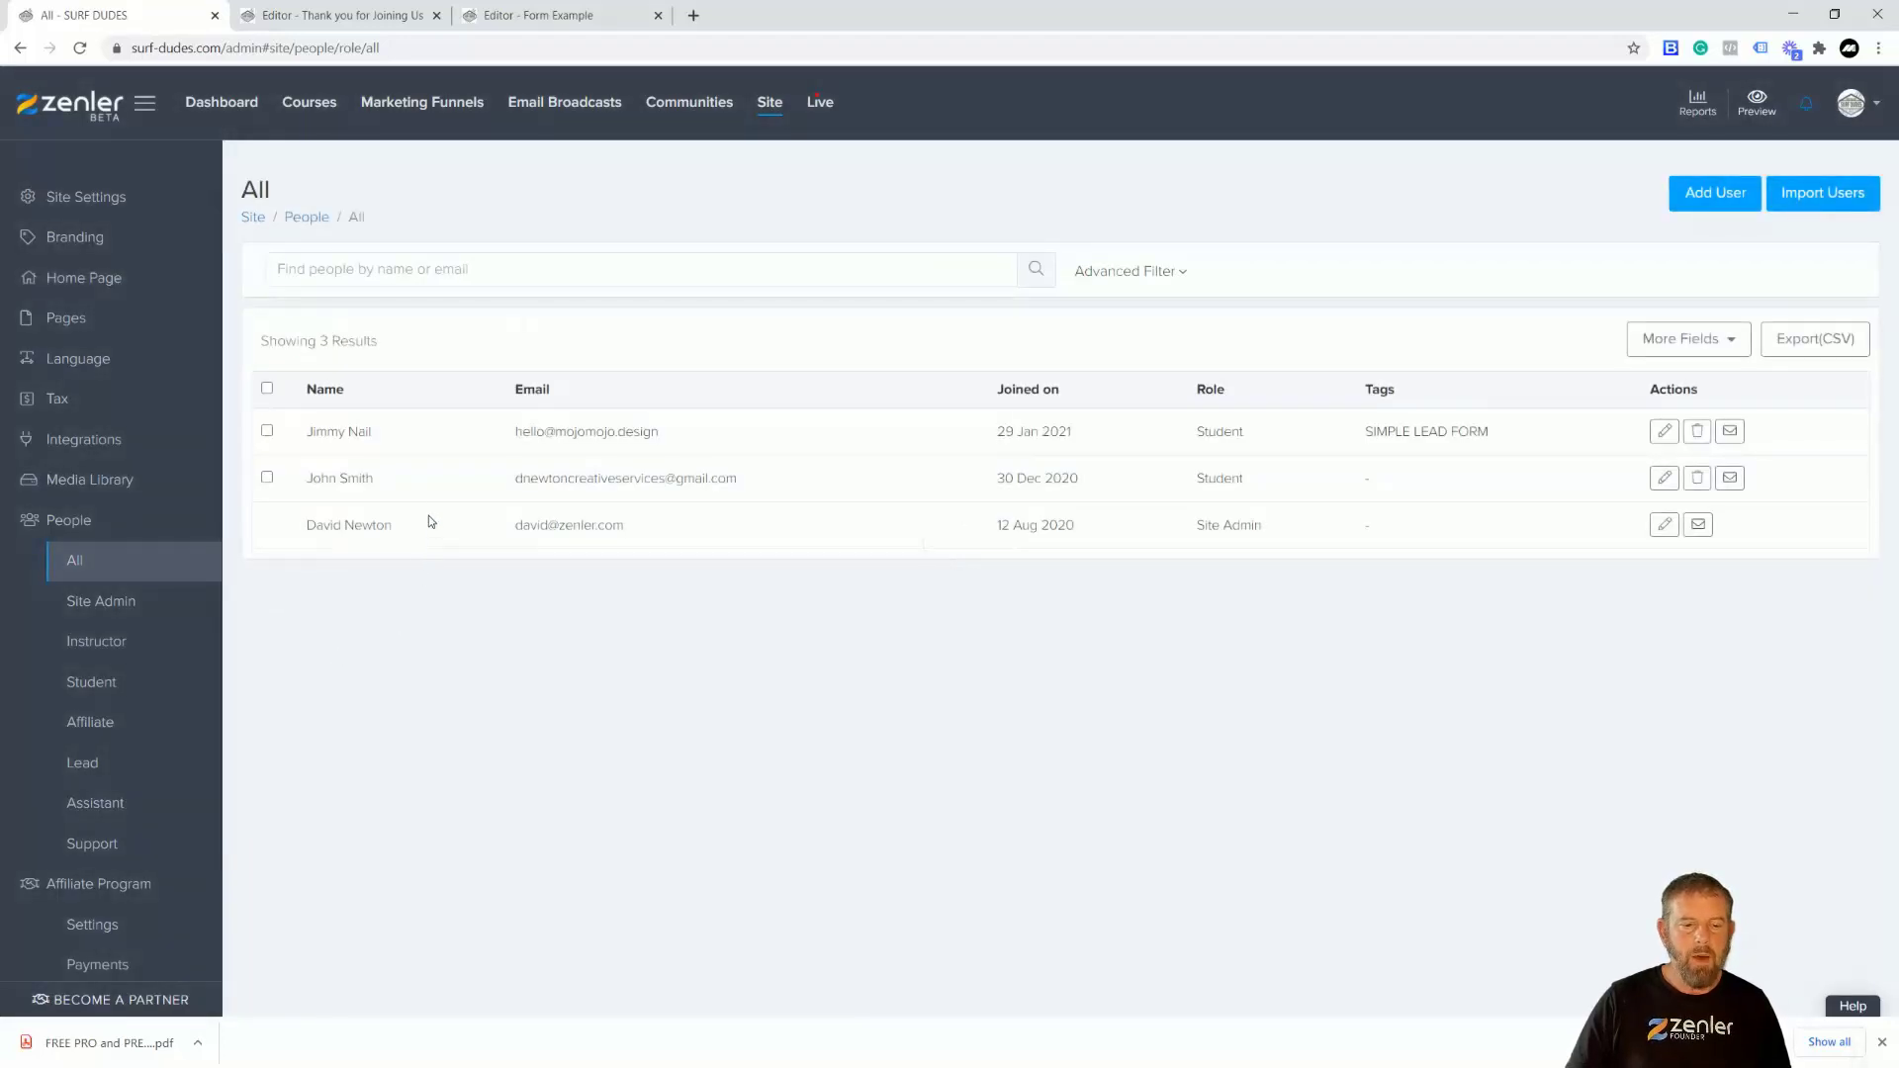
{"action": "left_click_drag", "start_coordinate": [312, 431], "coordinate": [365, 432]}
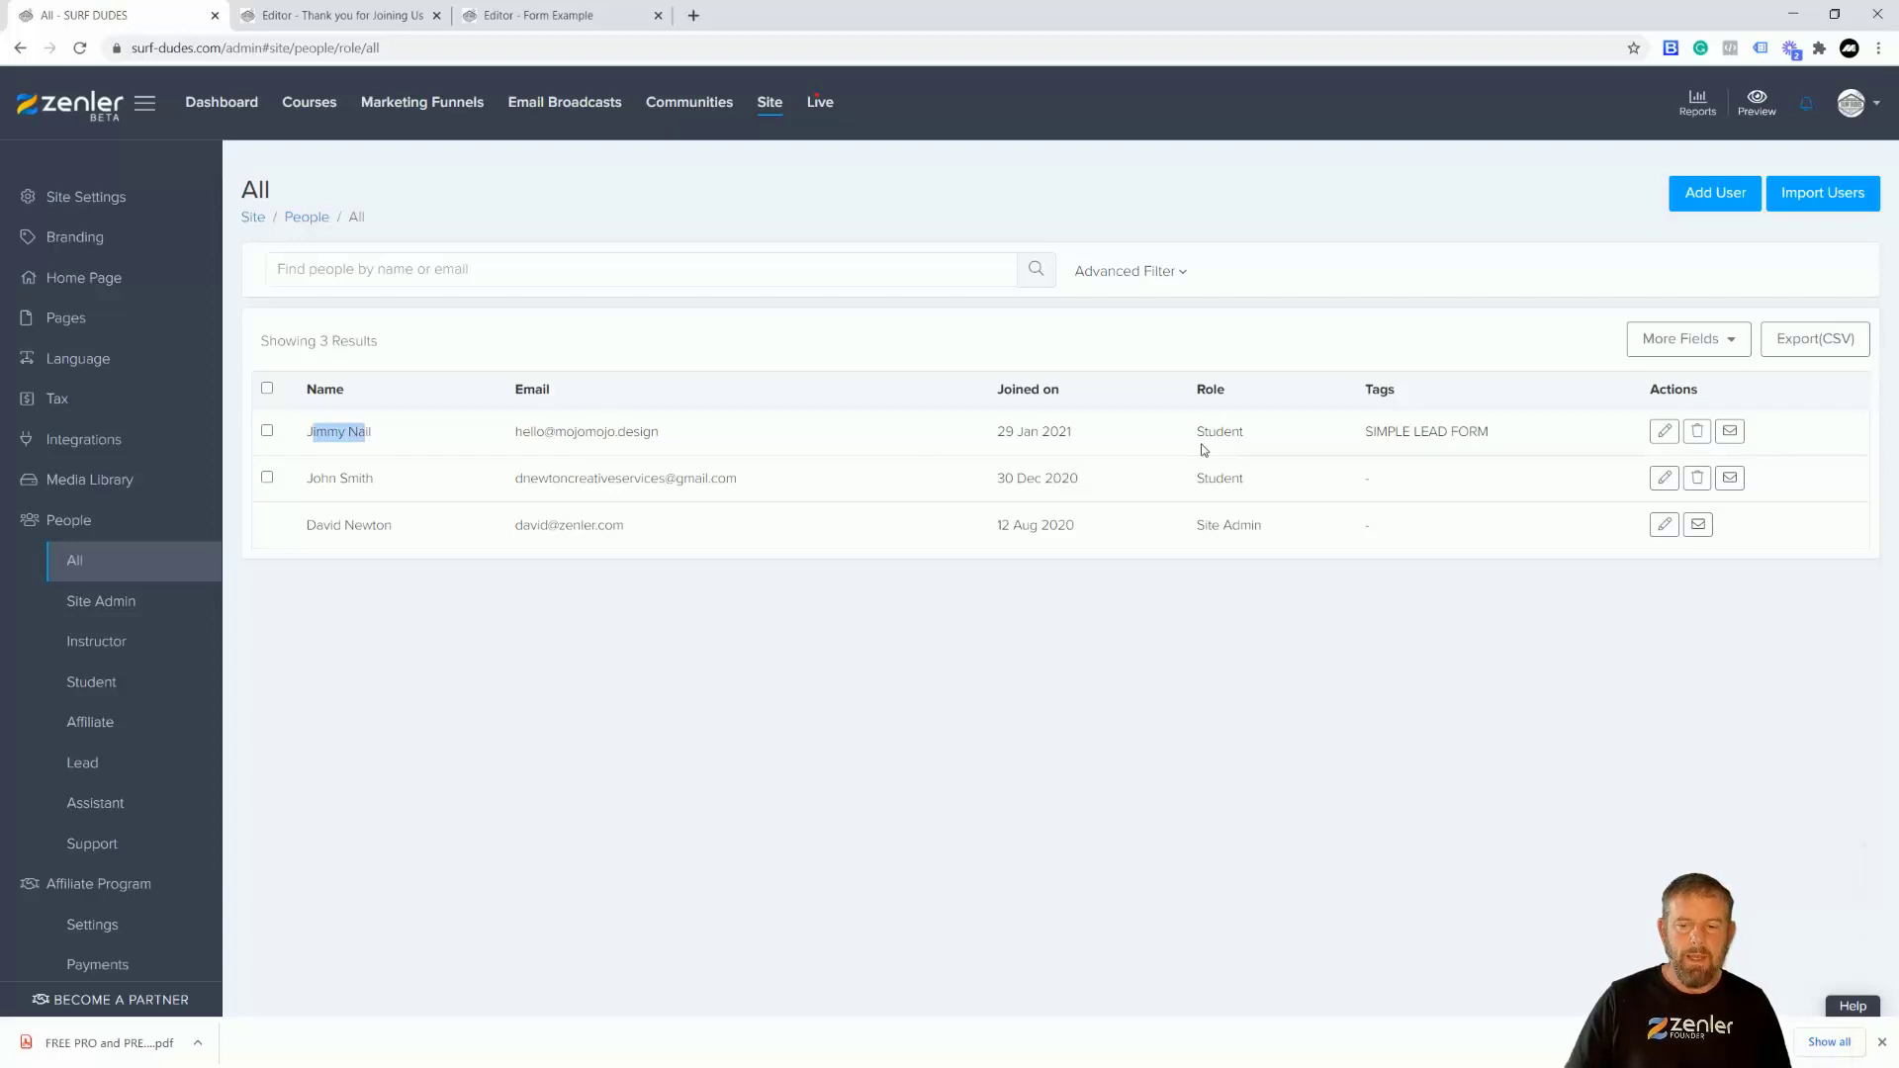
{"action": "left_click_drag", "start_coordinate": [1197, 433], "coordinate": [1249, 438]}
{"action": "left_click_drag", "start_coordinate": [1368, 432], "coordinate": [1489, 444]}
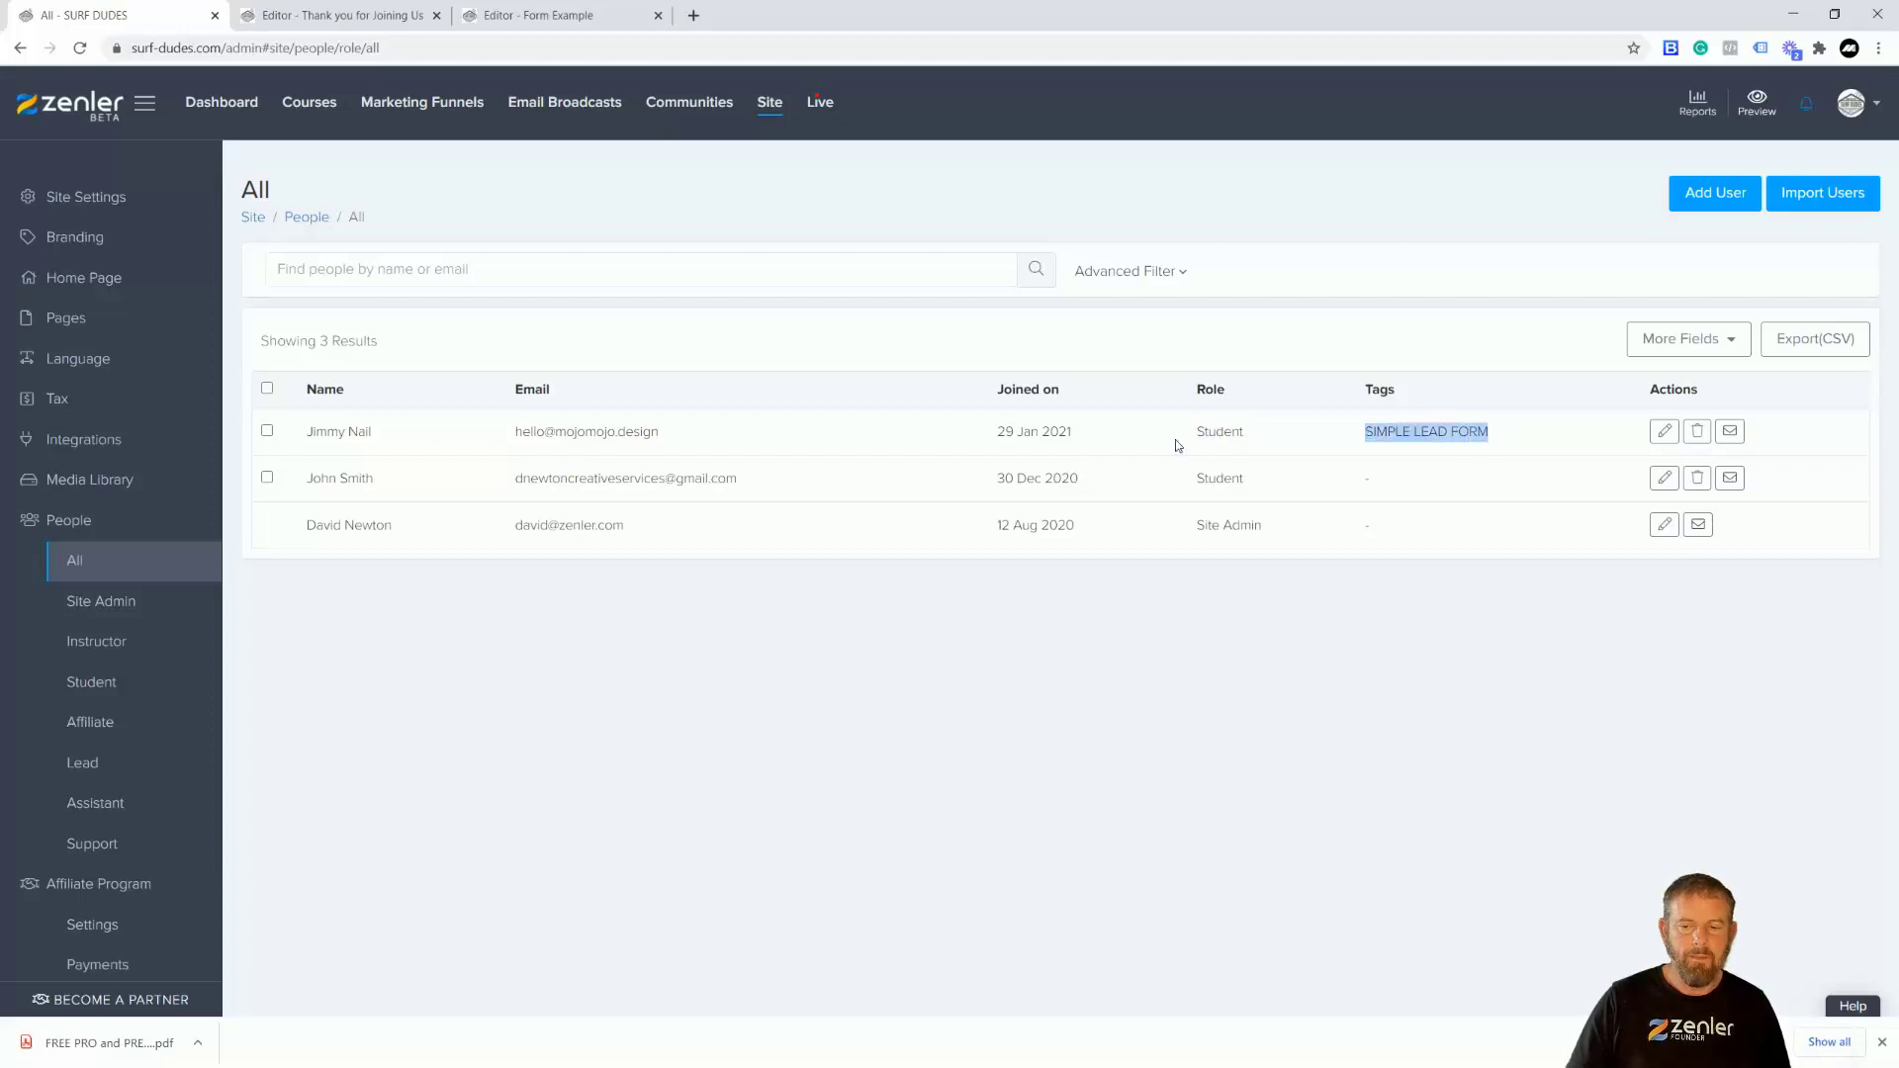
{"action": "left_click_drag", "start_coordinate": [1197, 432], "coordinate": [1248, 435]}
{"action": "left_click", "coordinate": [1058, 677]}
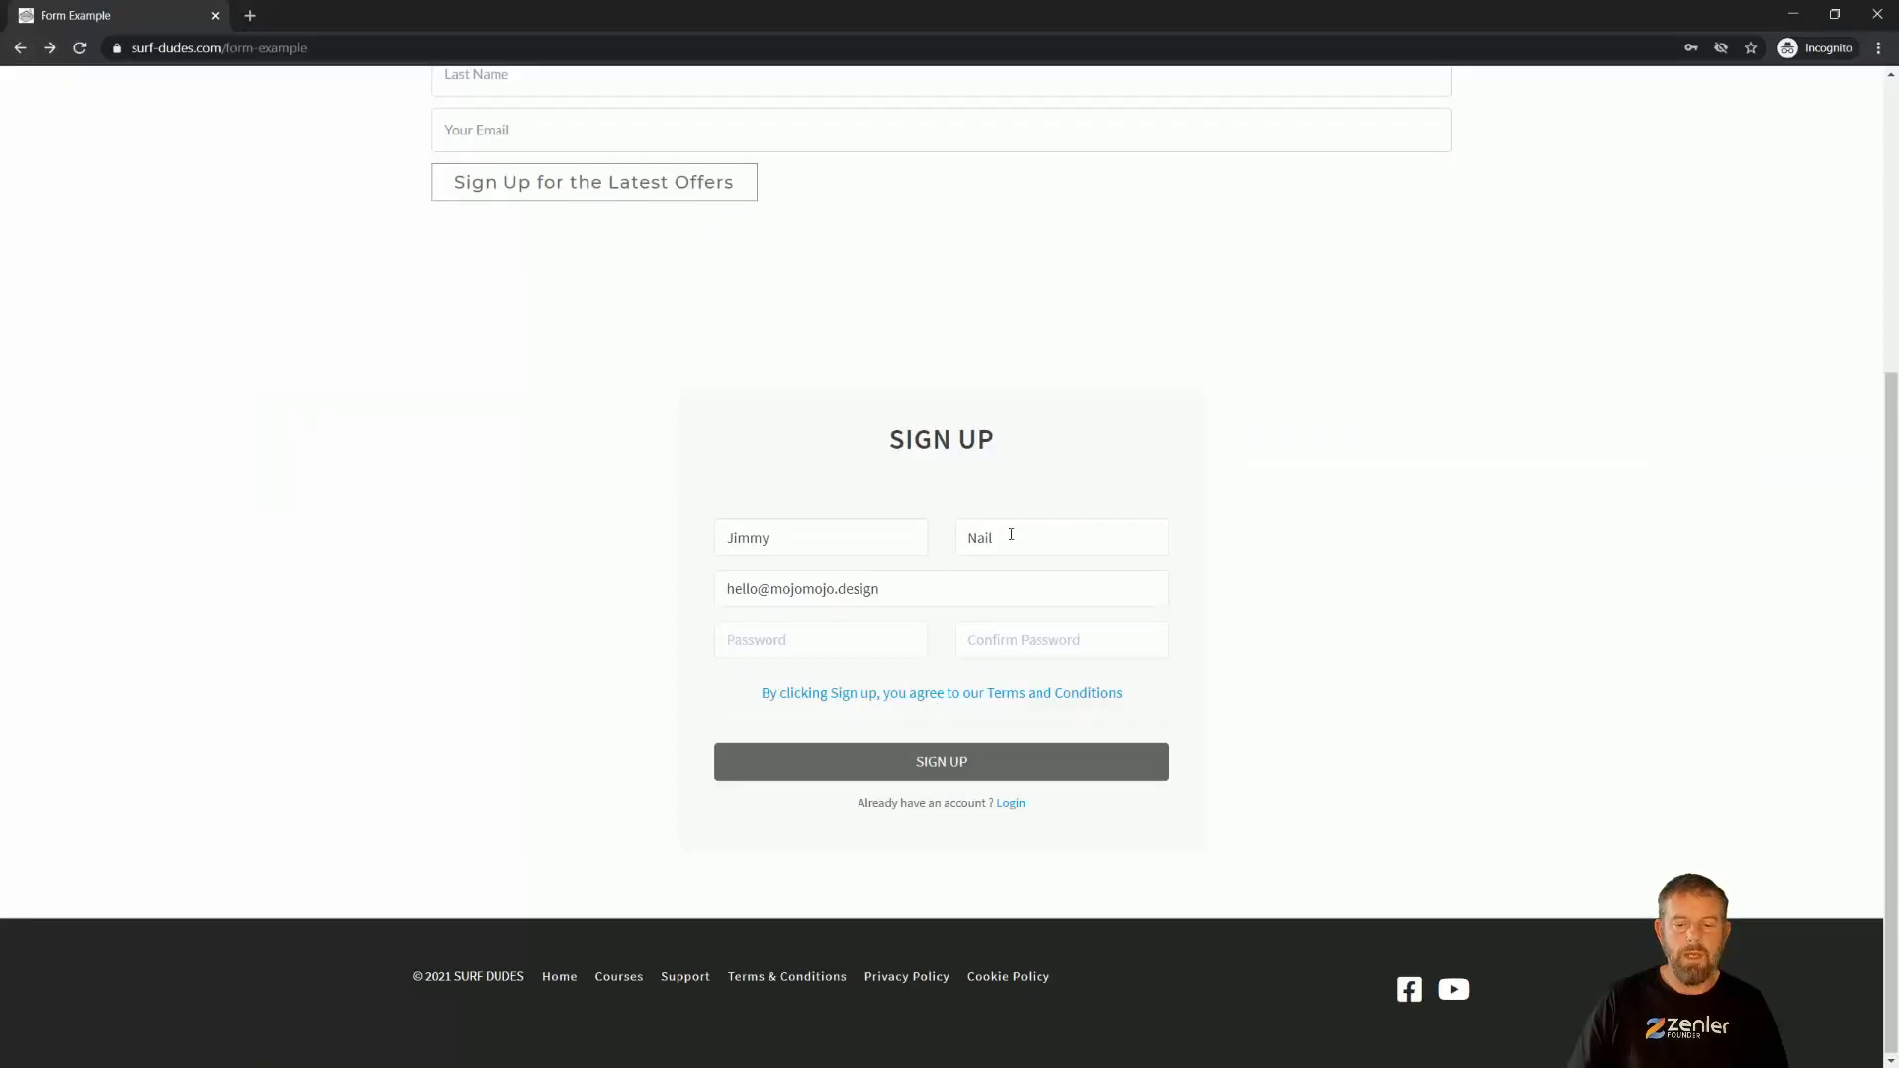
- Submit the live Sign up form again with the same email, a different last name and the account password entered and confirmed
{"action": "double_click", "coordinate": [1011, 535]}
{"action": "type", "text": "Smith"}
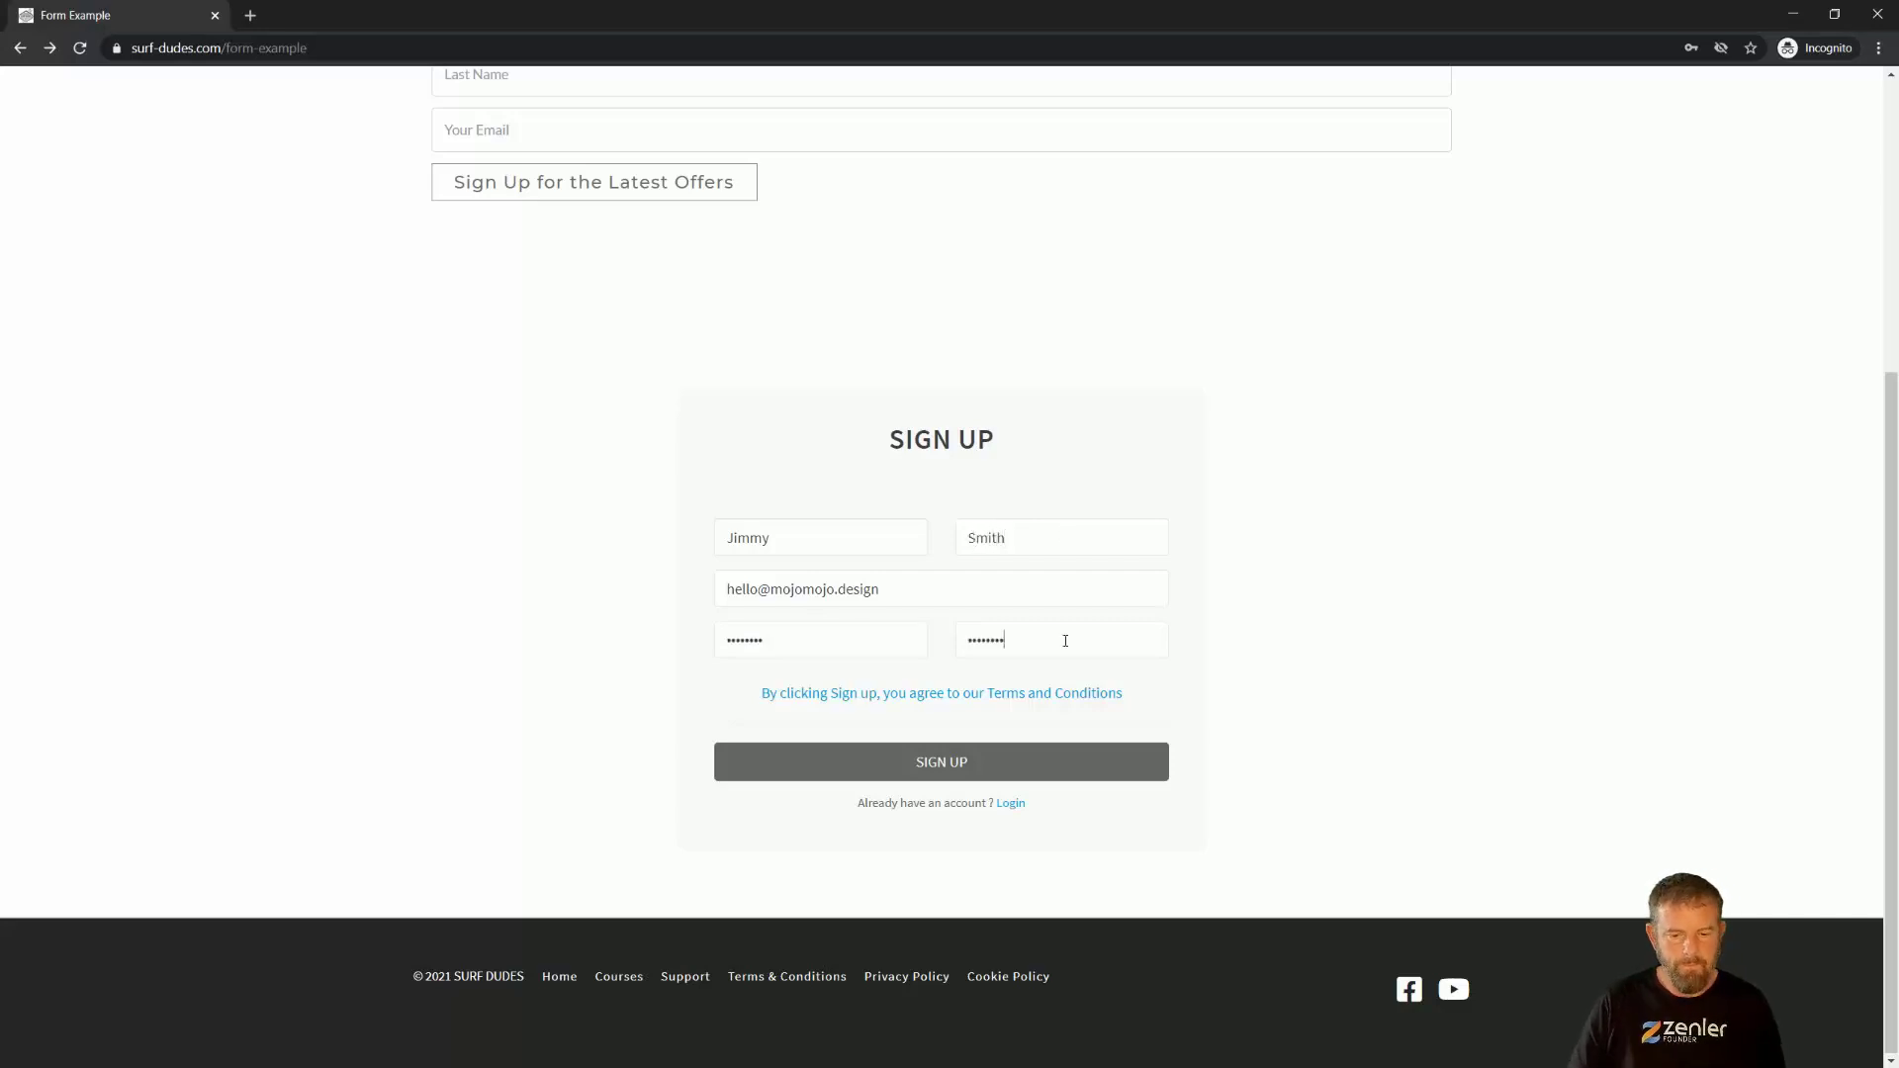
{"action": "left_click", "coordinate": [949, 773]}
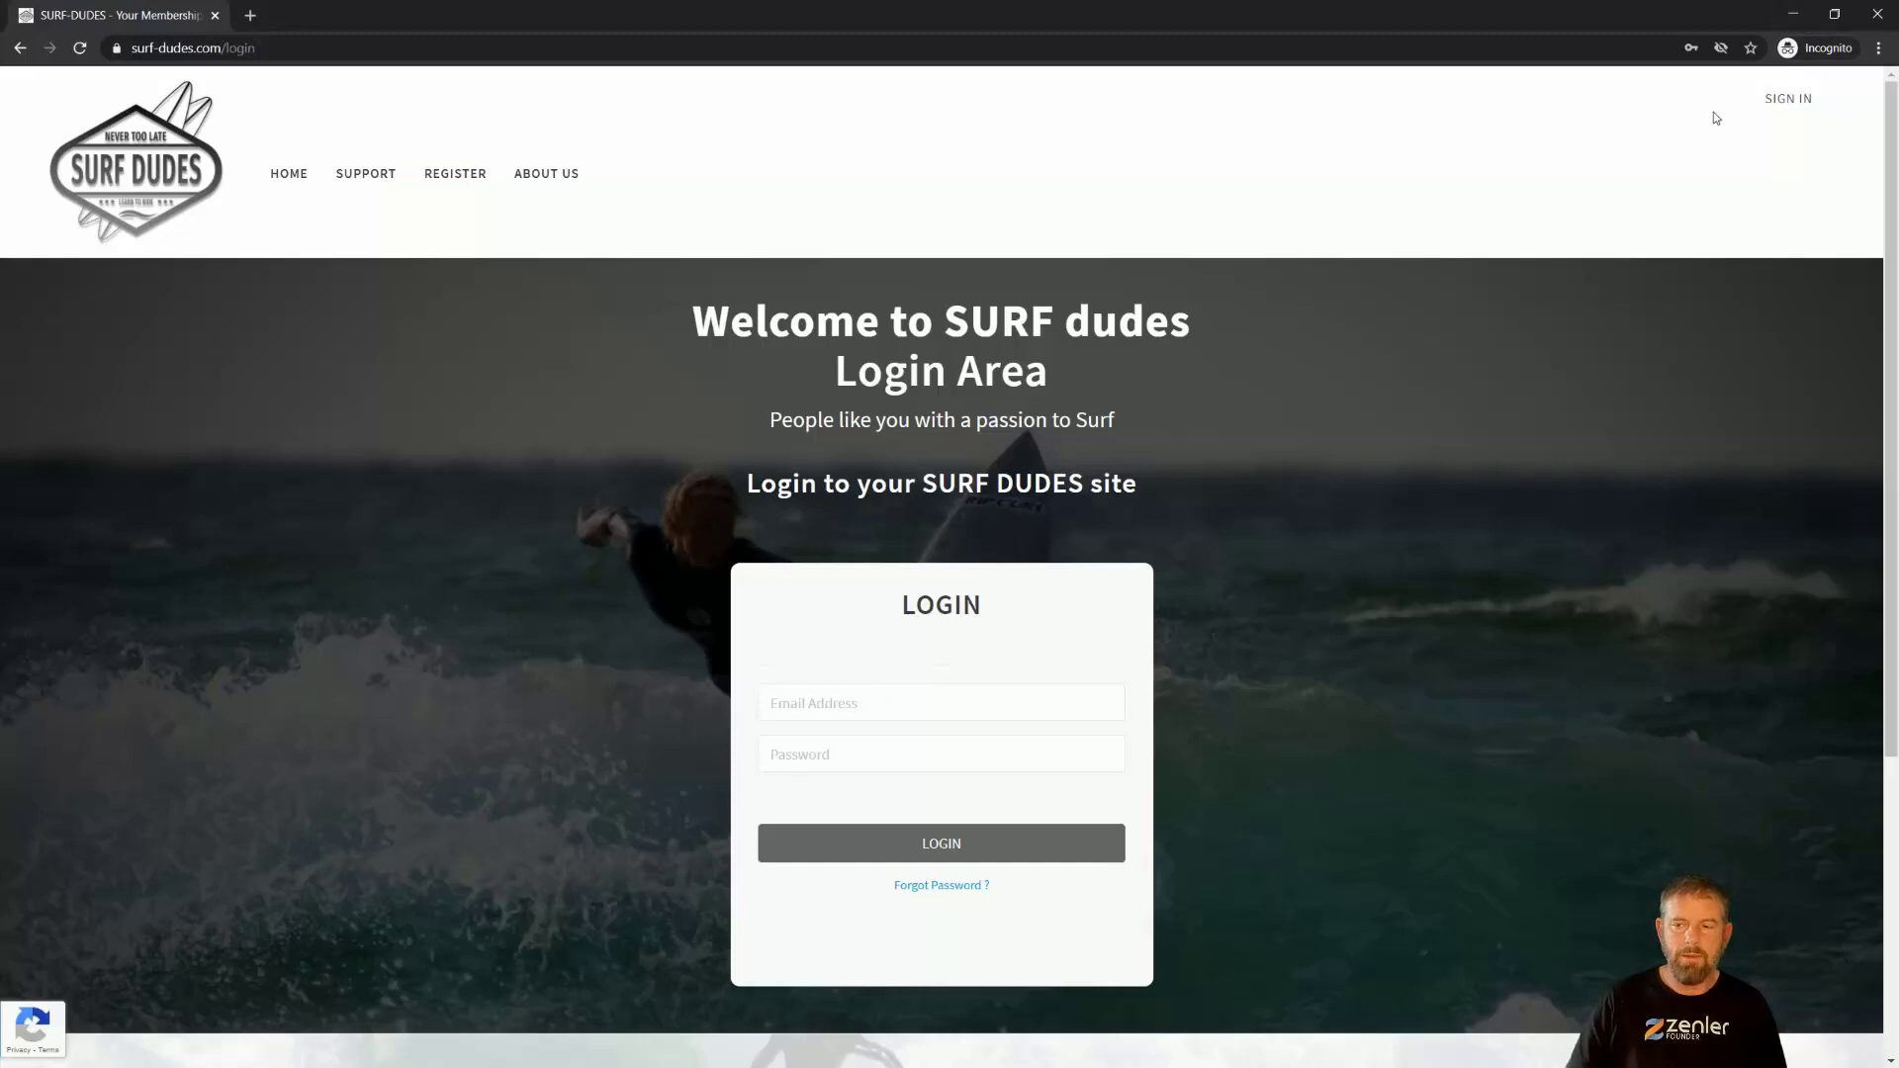
- Return to the site admin, reload the list of all people, and check the test contact's name and email
{"action": "left_click", "coordinate": [1796, 21]}
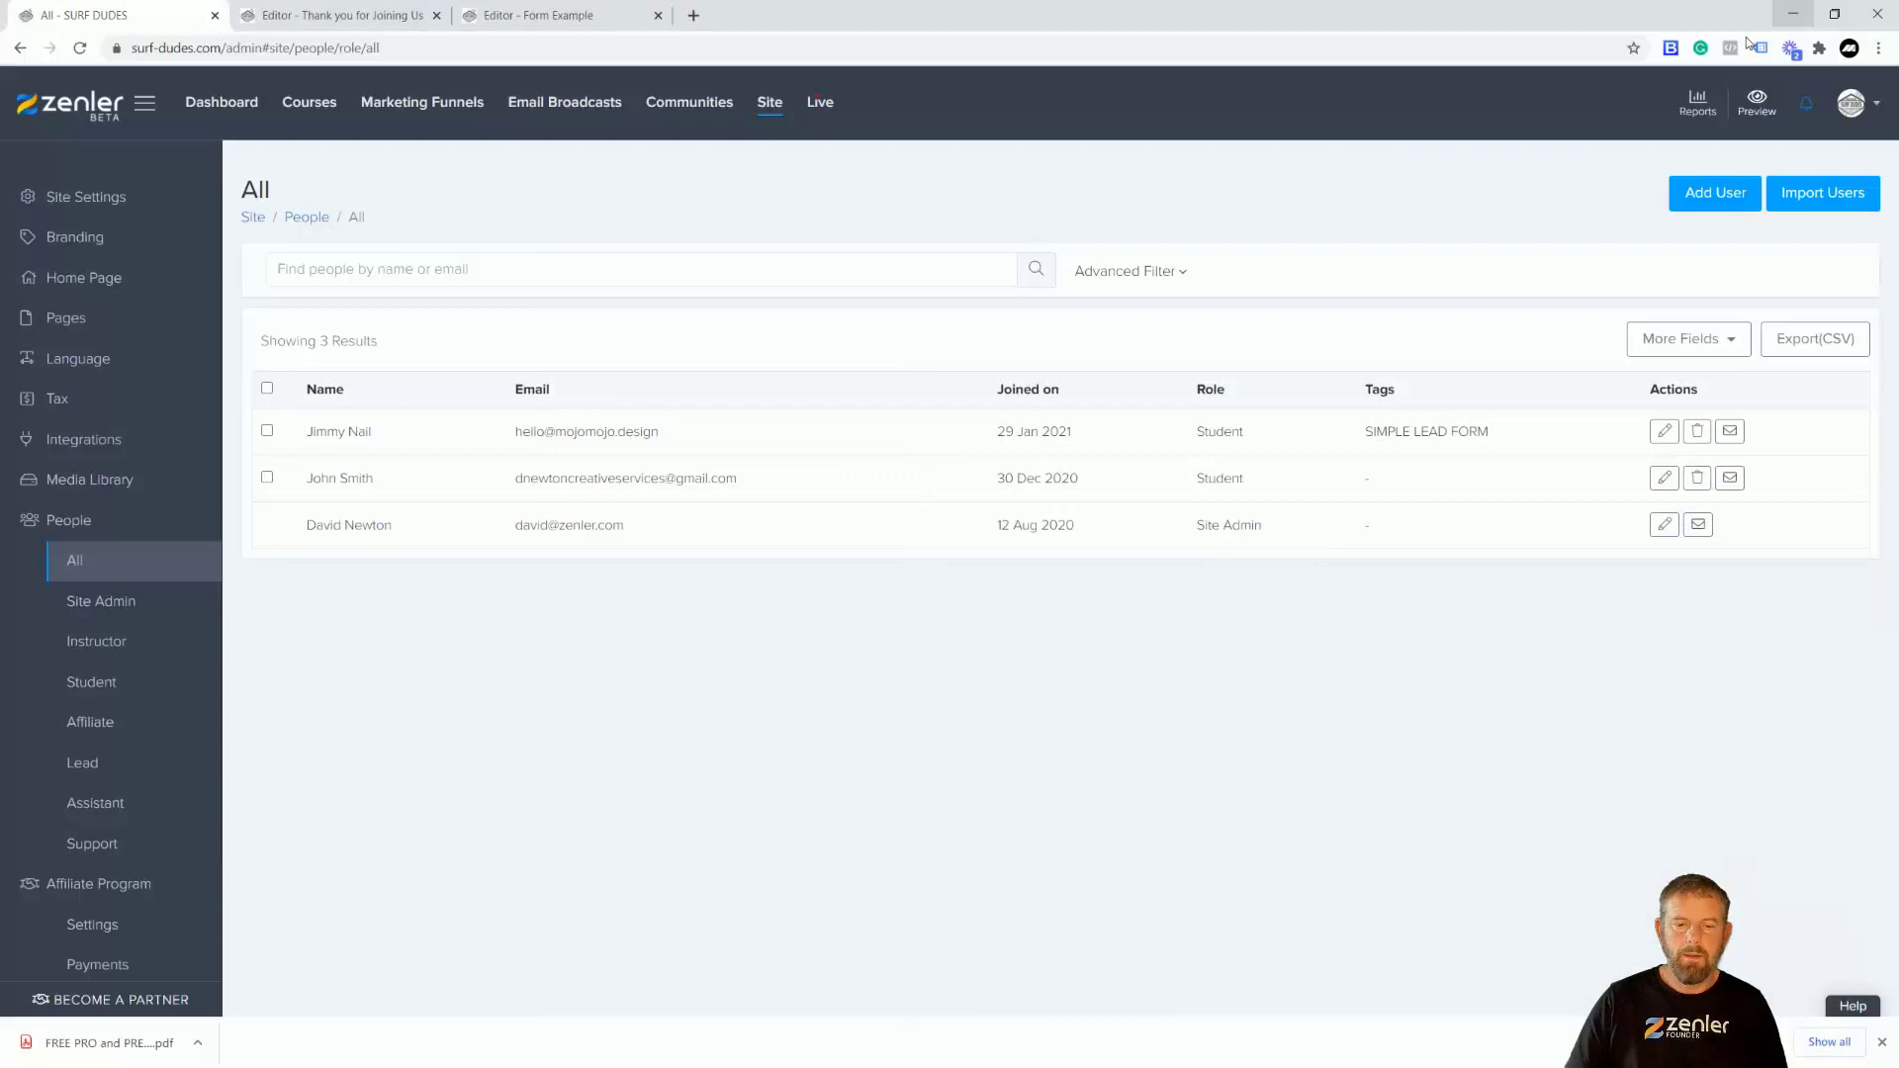
{"action": "left_click", "coordinate": [80, 49]}
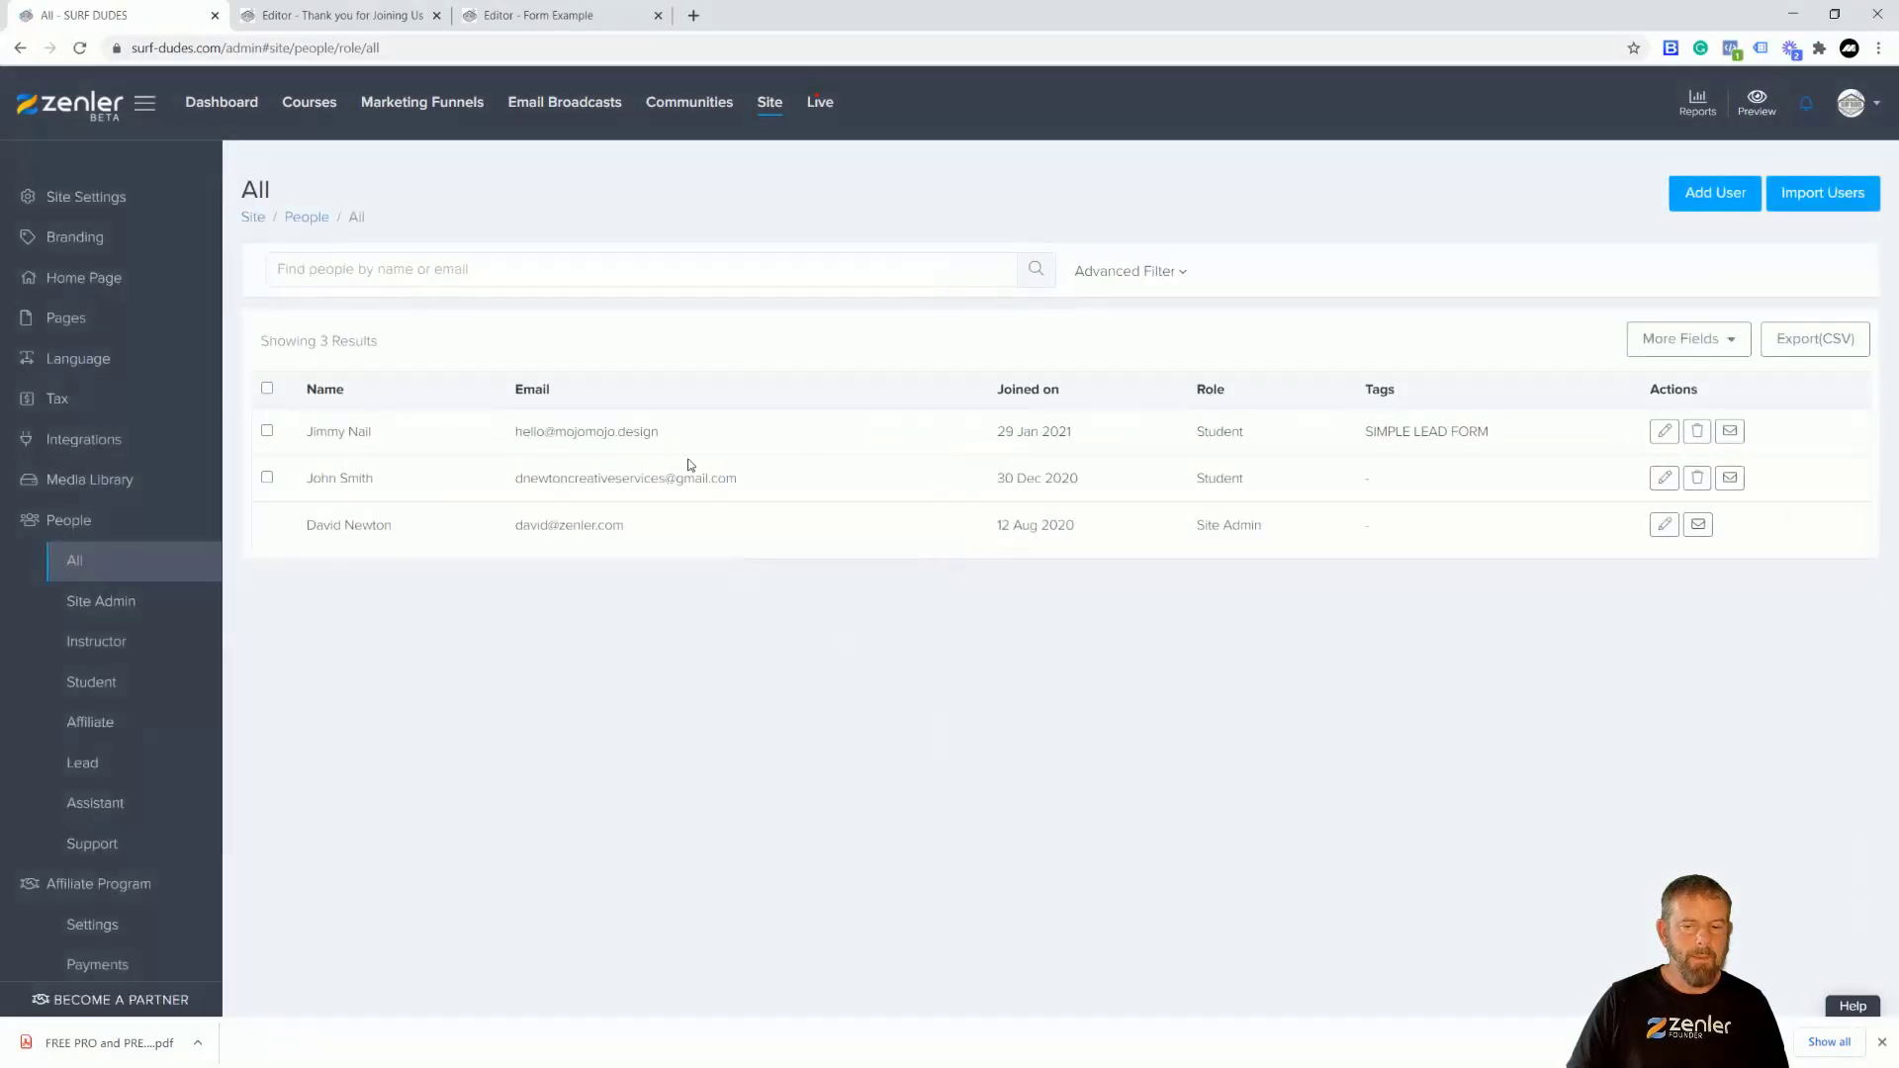
{"action": "left_click_drag", "start_coordinate": [314, 429], "coordinate": [380, 432]}
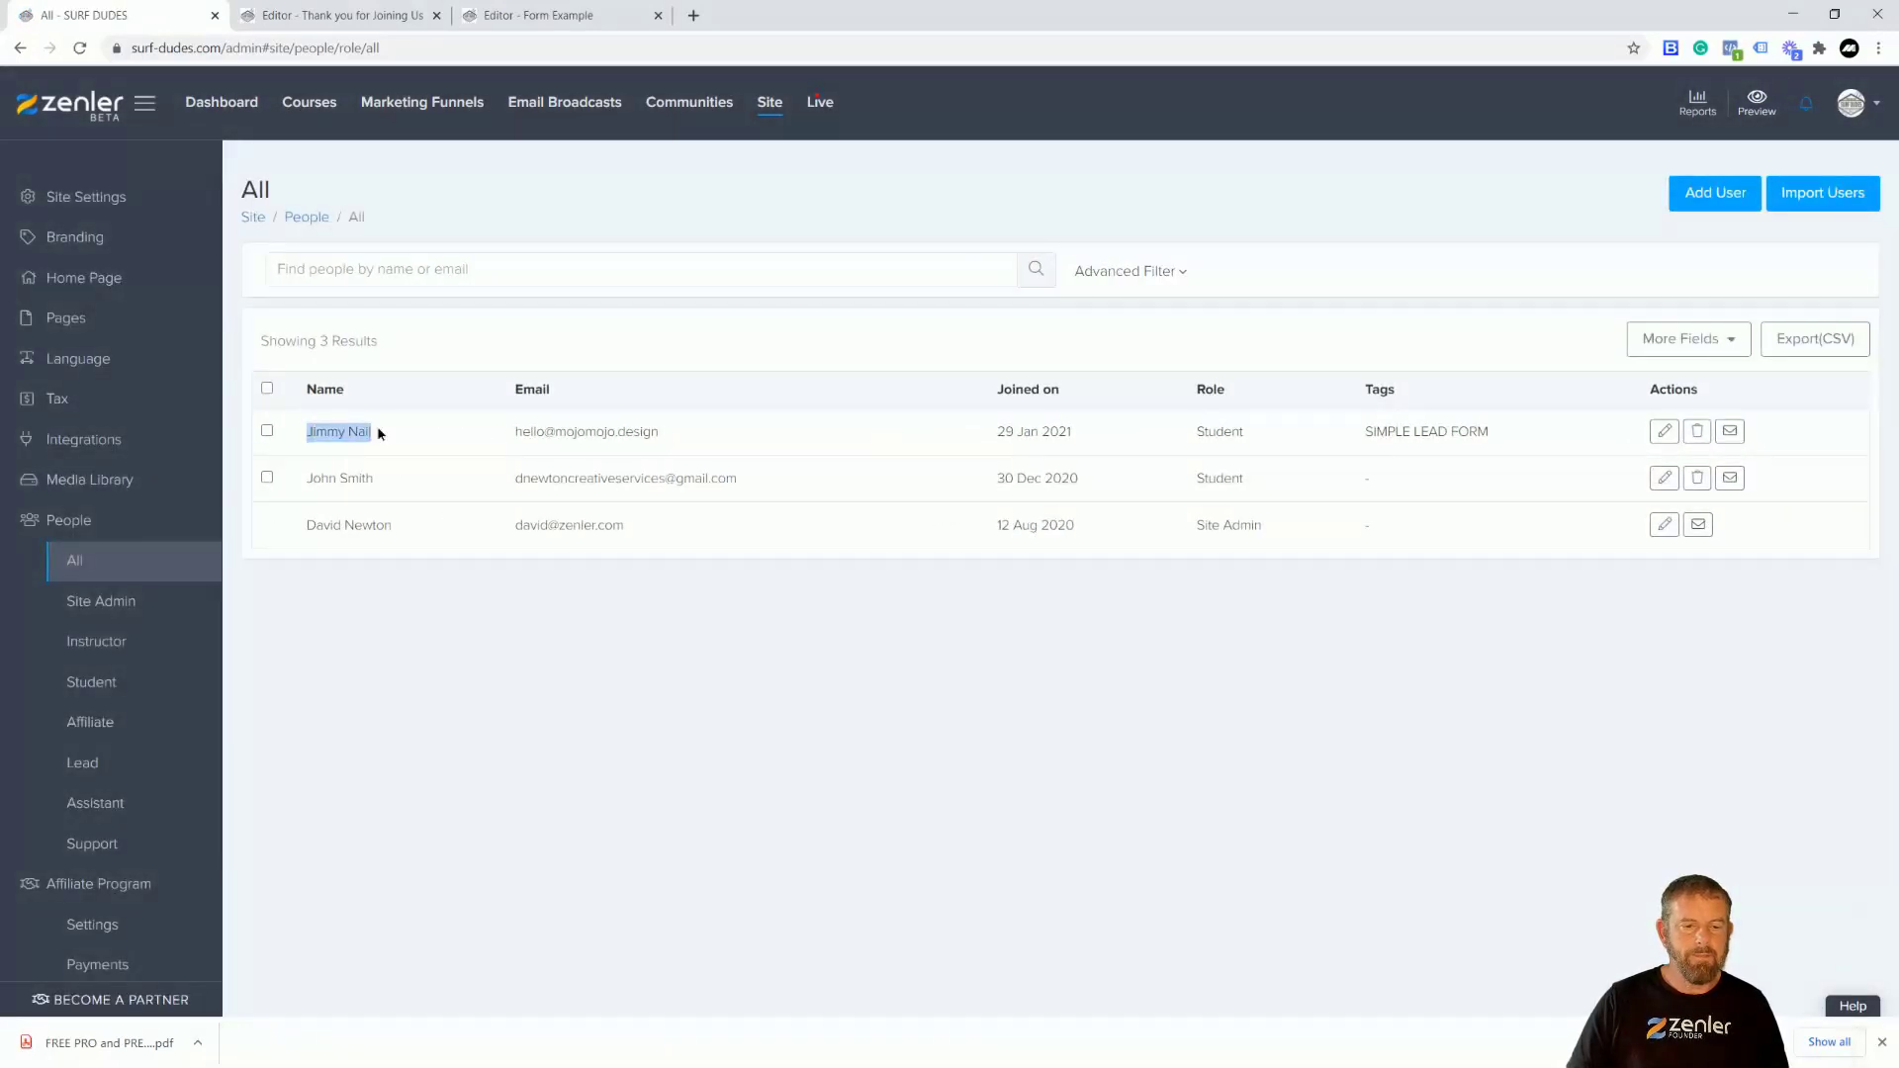
{"action": "left_click_drag", "start_coordinate": [514, 432], "coordinate": [661, 432]}
{"action": "left_click", "coordinate": [864, 739]}
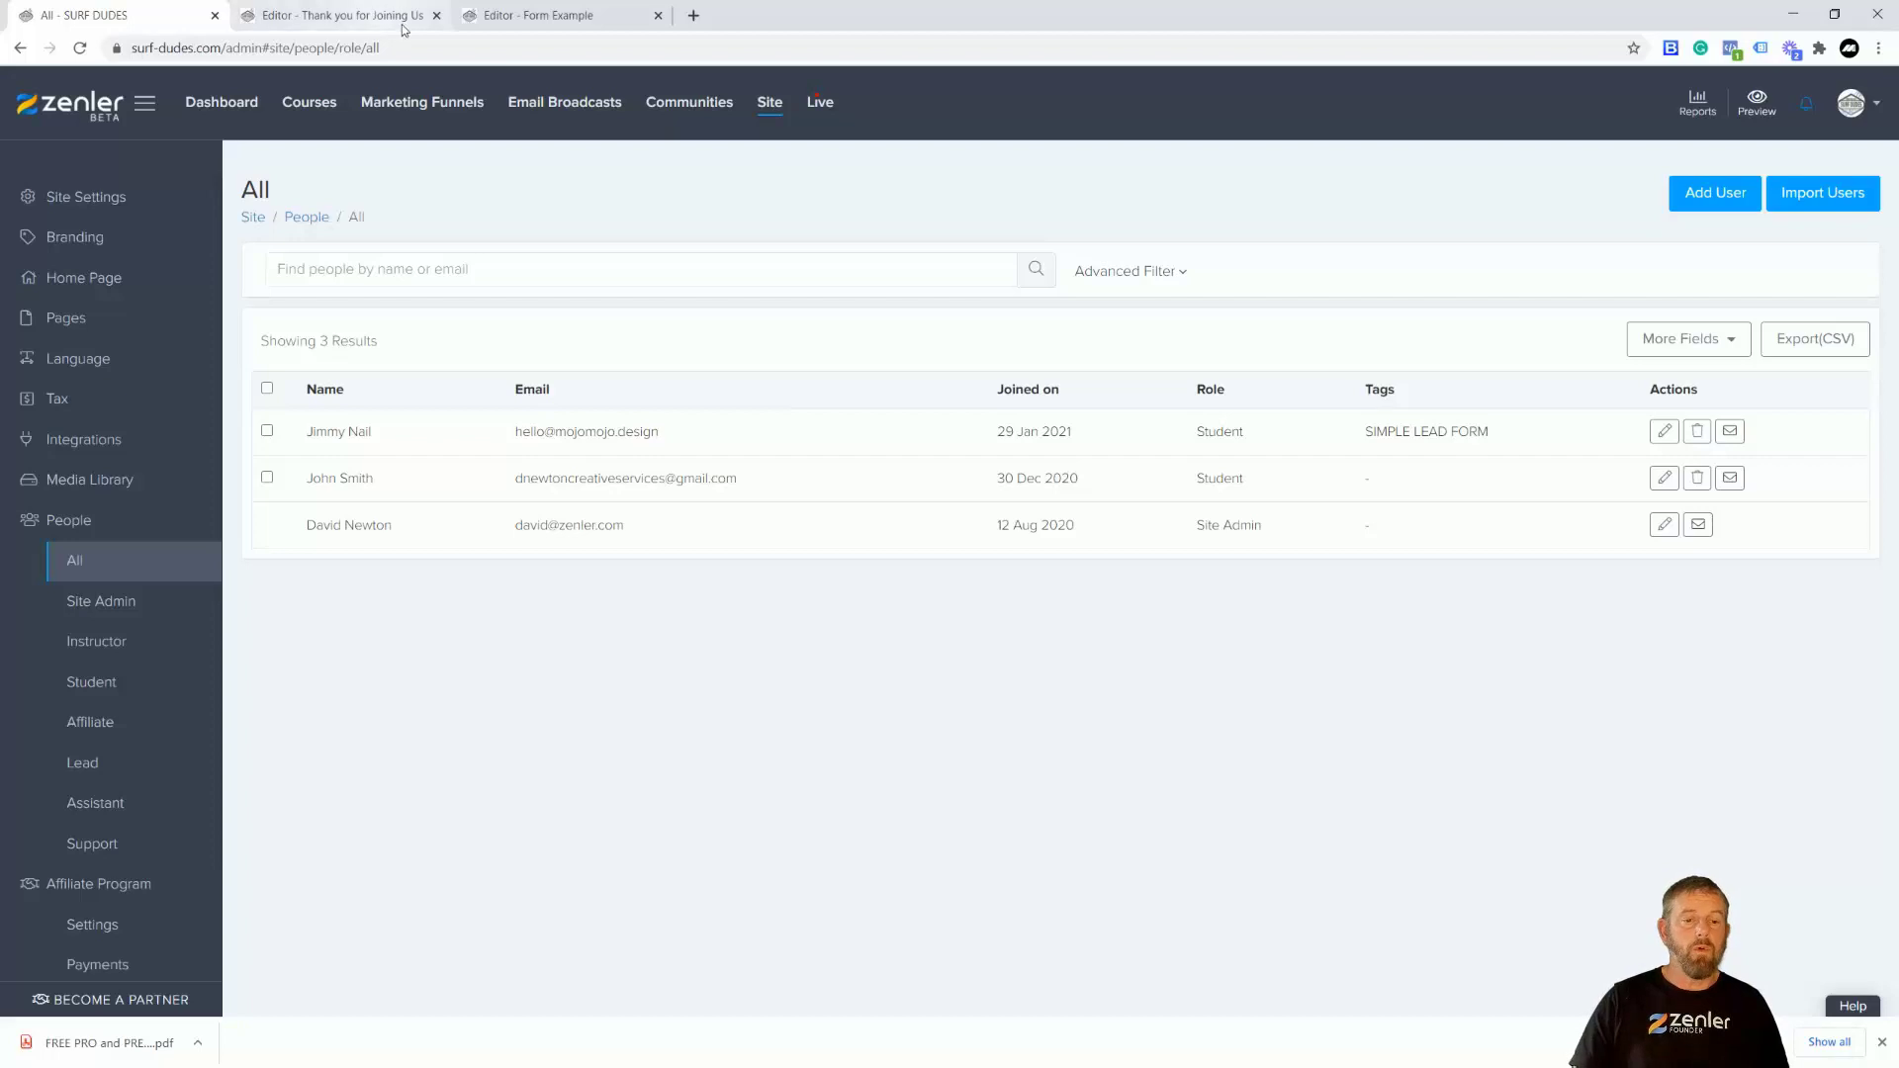
- Review both forms on the Form Example page, and delete the student tagged SIMPLE LEAD FORM from the list of all people
{"action": "left_click", "coordinate": [526, 20]}
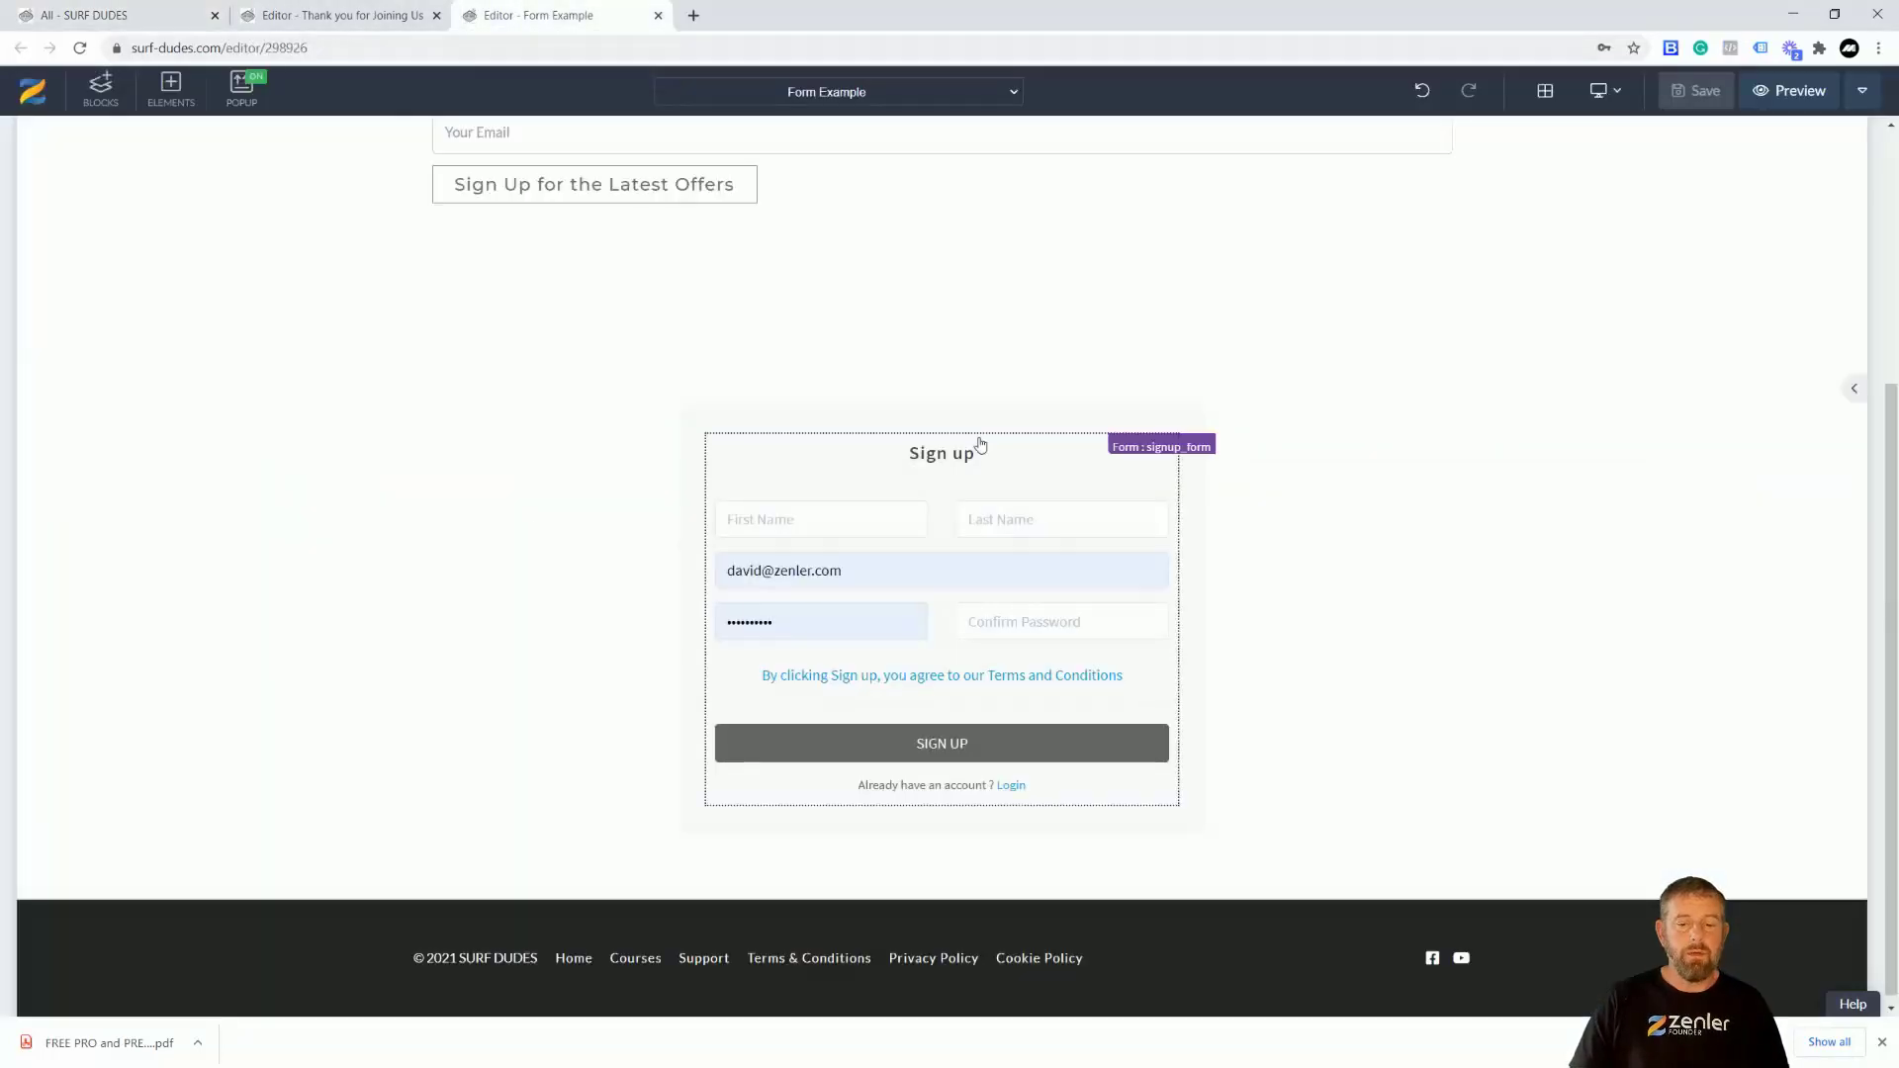
{"action": "scroll", "coordinate": [950, 495], "scroll_direction": "up", "scroll_amount": 4}
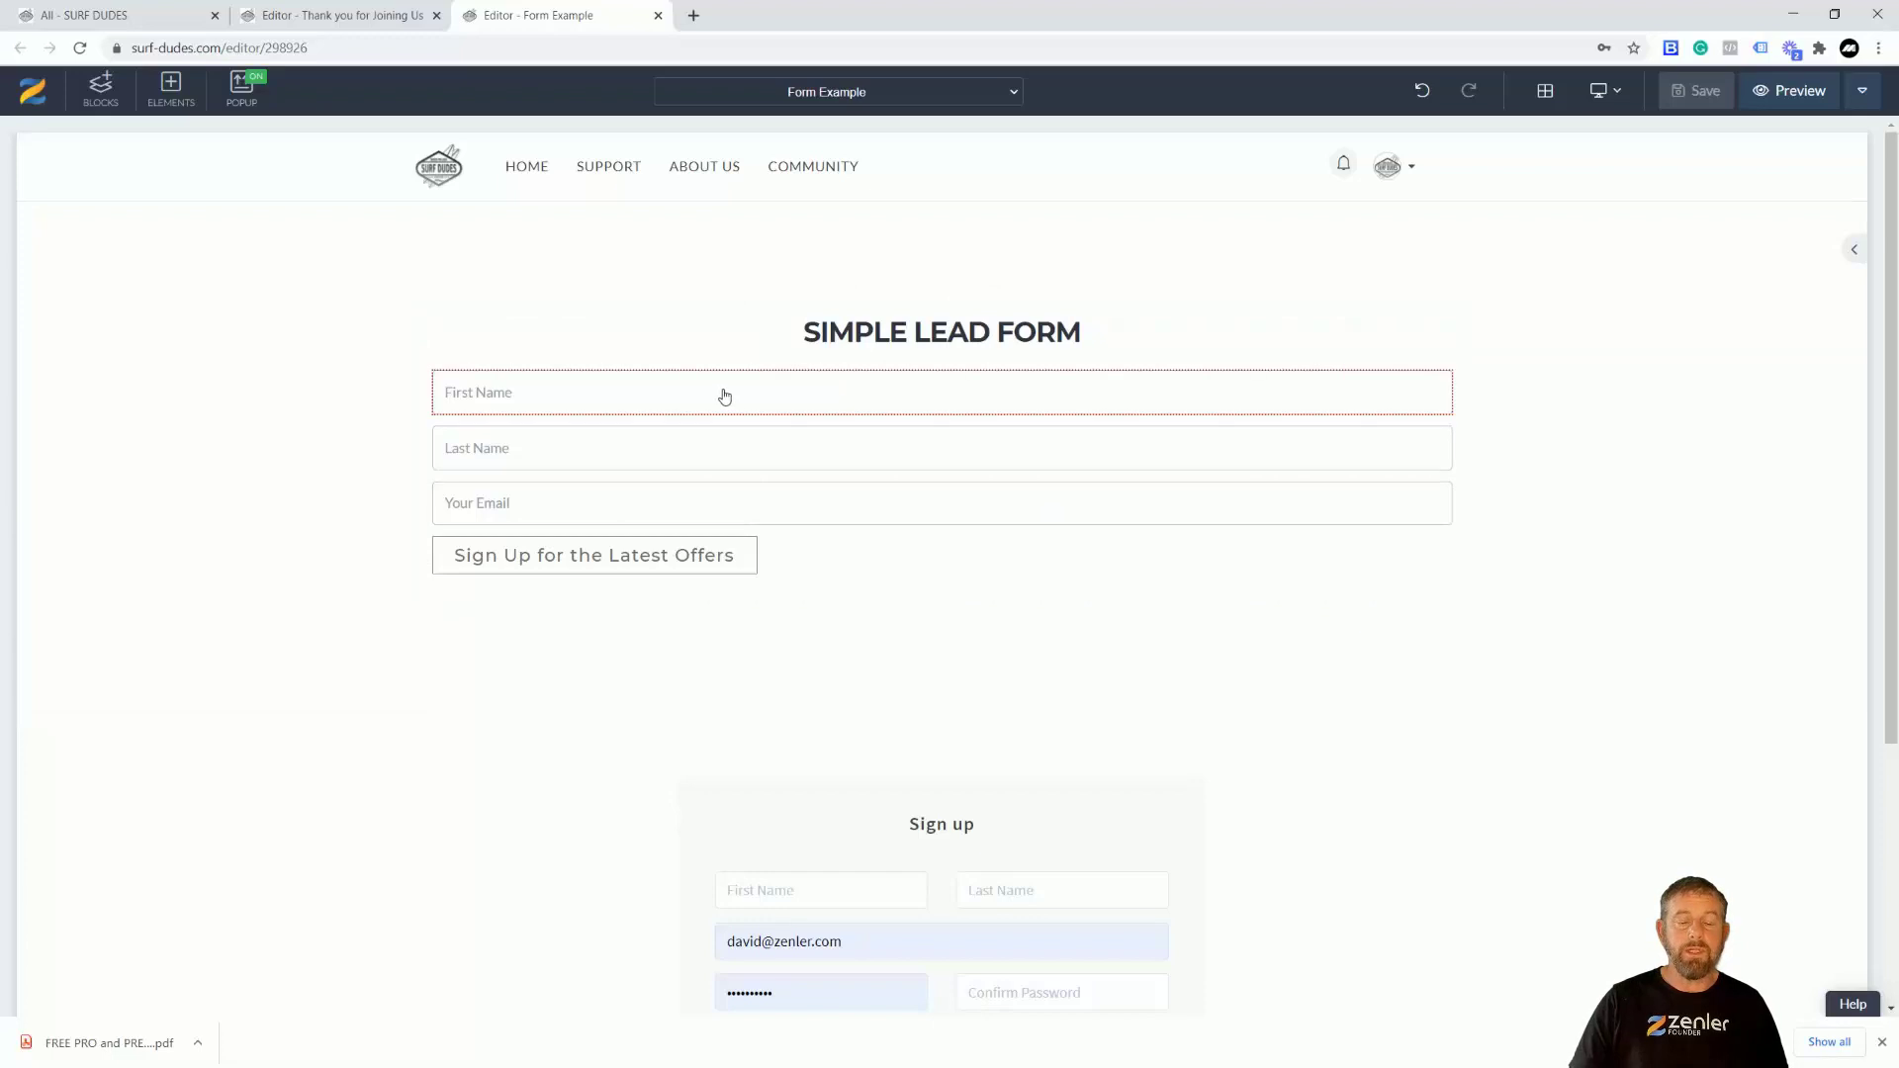
{"action": "left_click", "coordinate": [145, 16]}
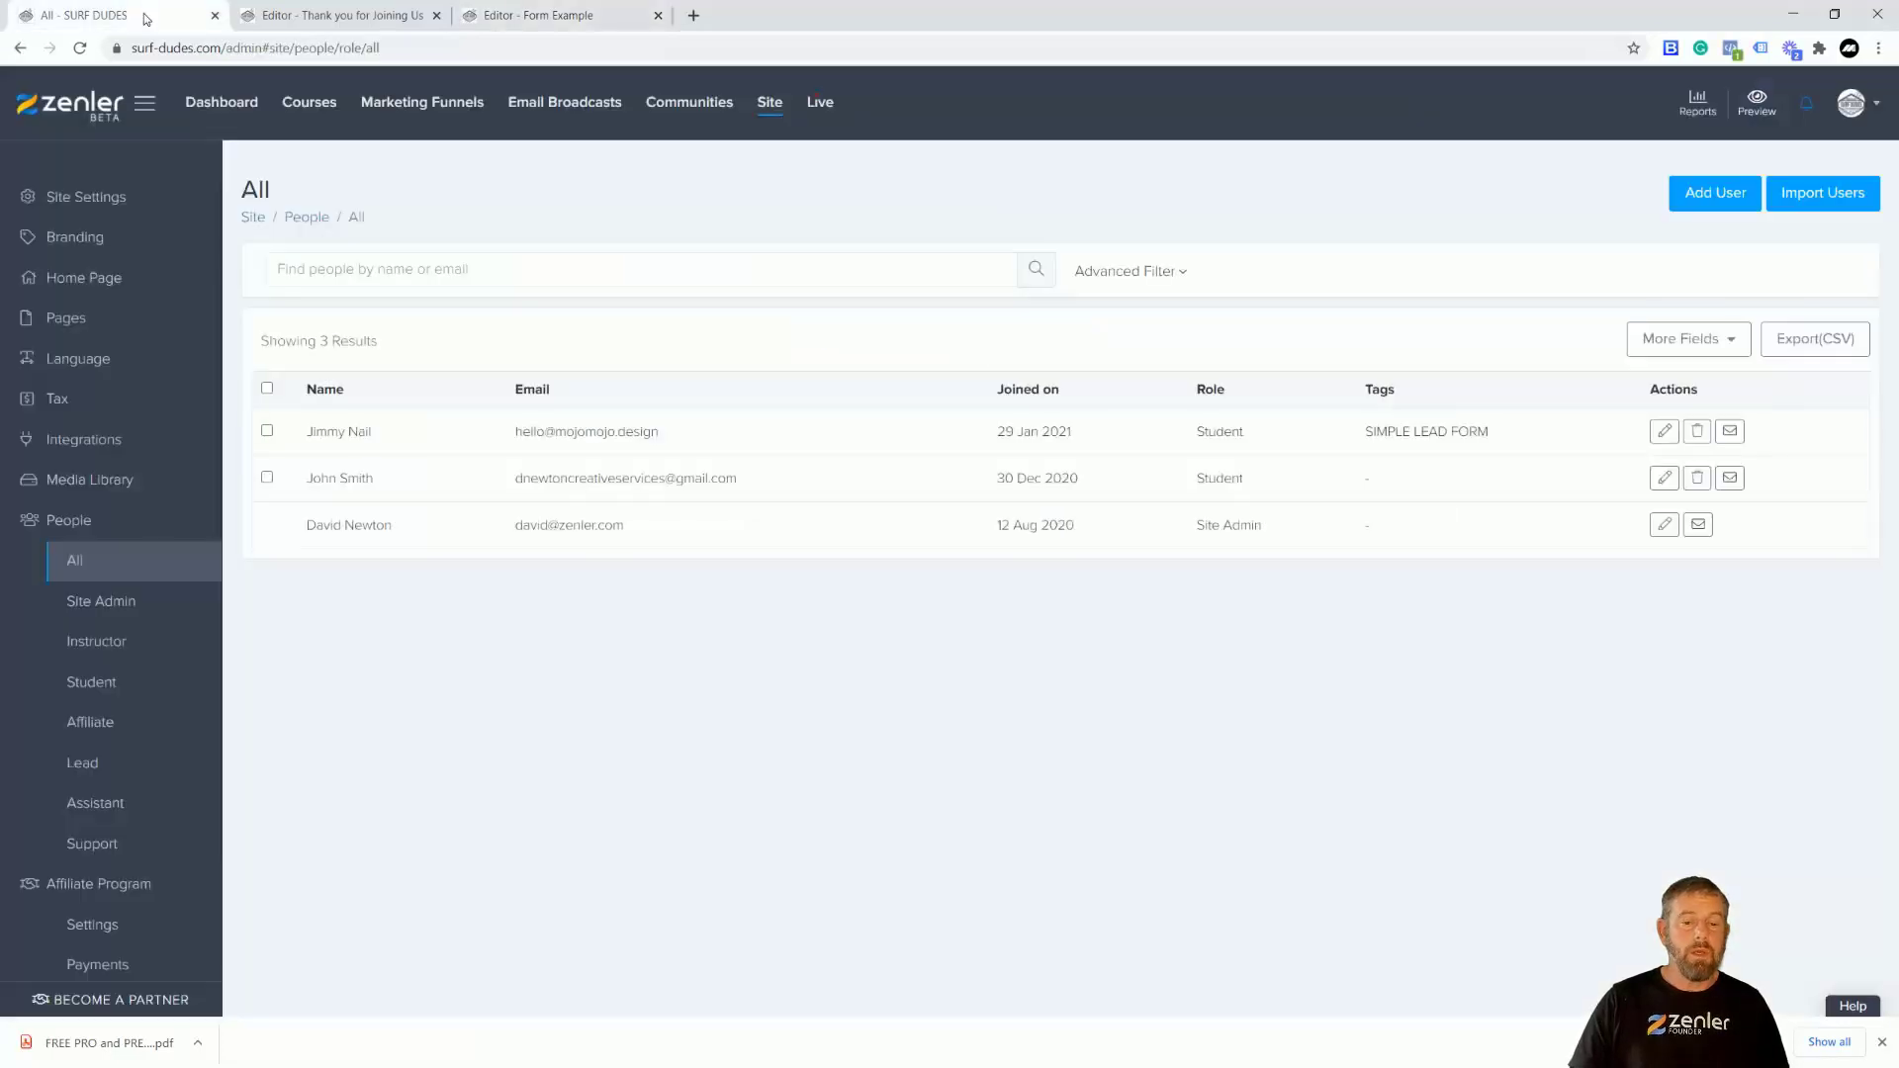
{"action": "left_click", "coordinate": [1698, 431]}
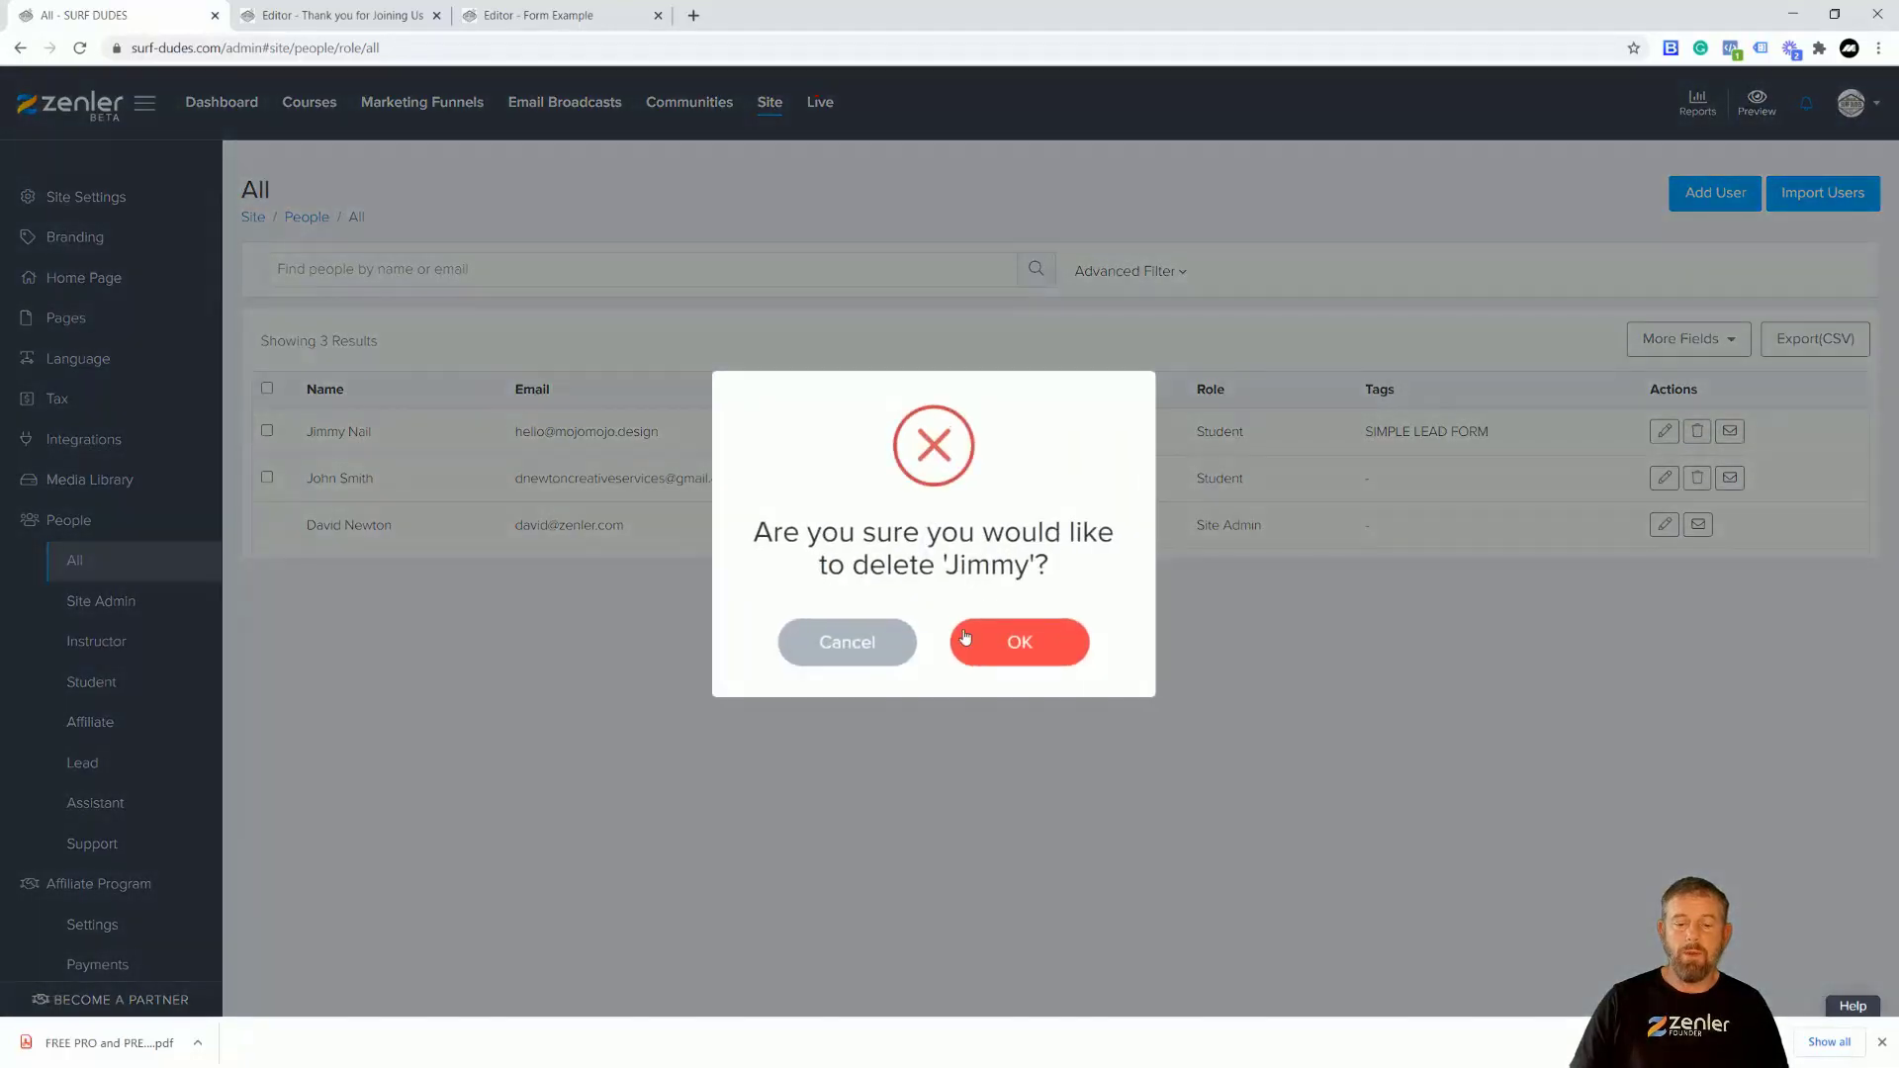
{"action": "left_click", "coordinate": [1018, 643]}
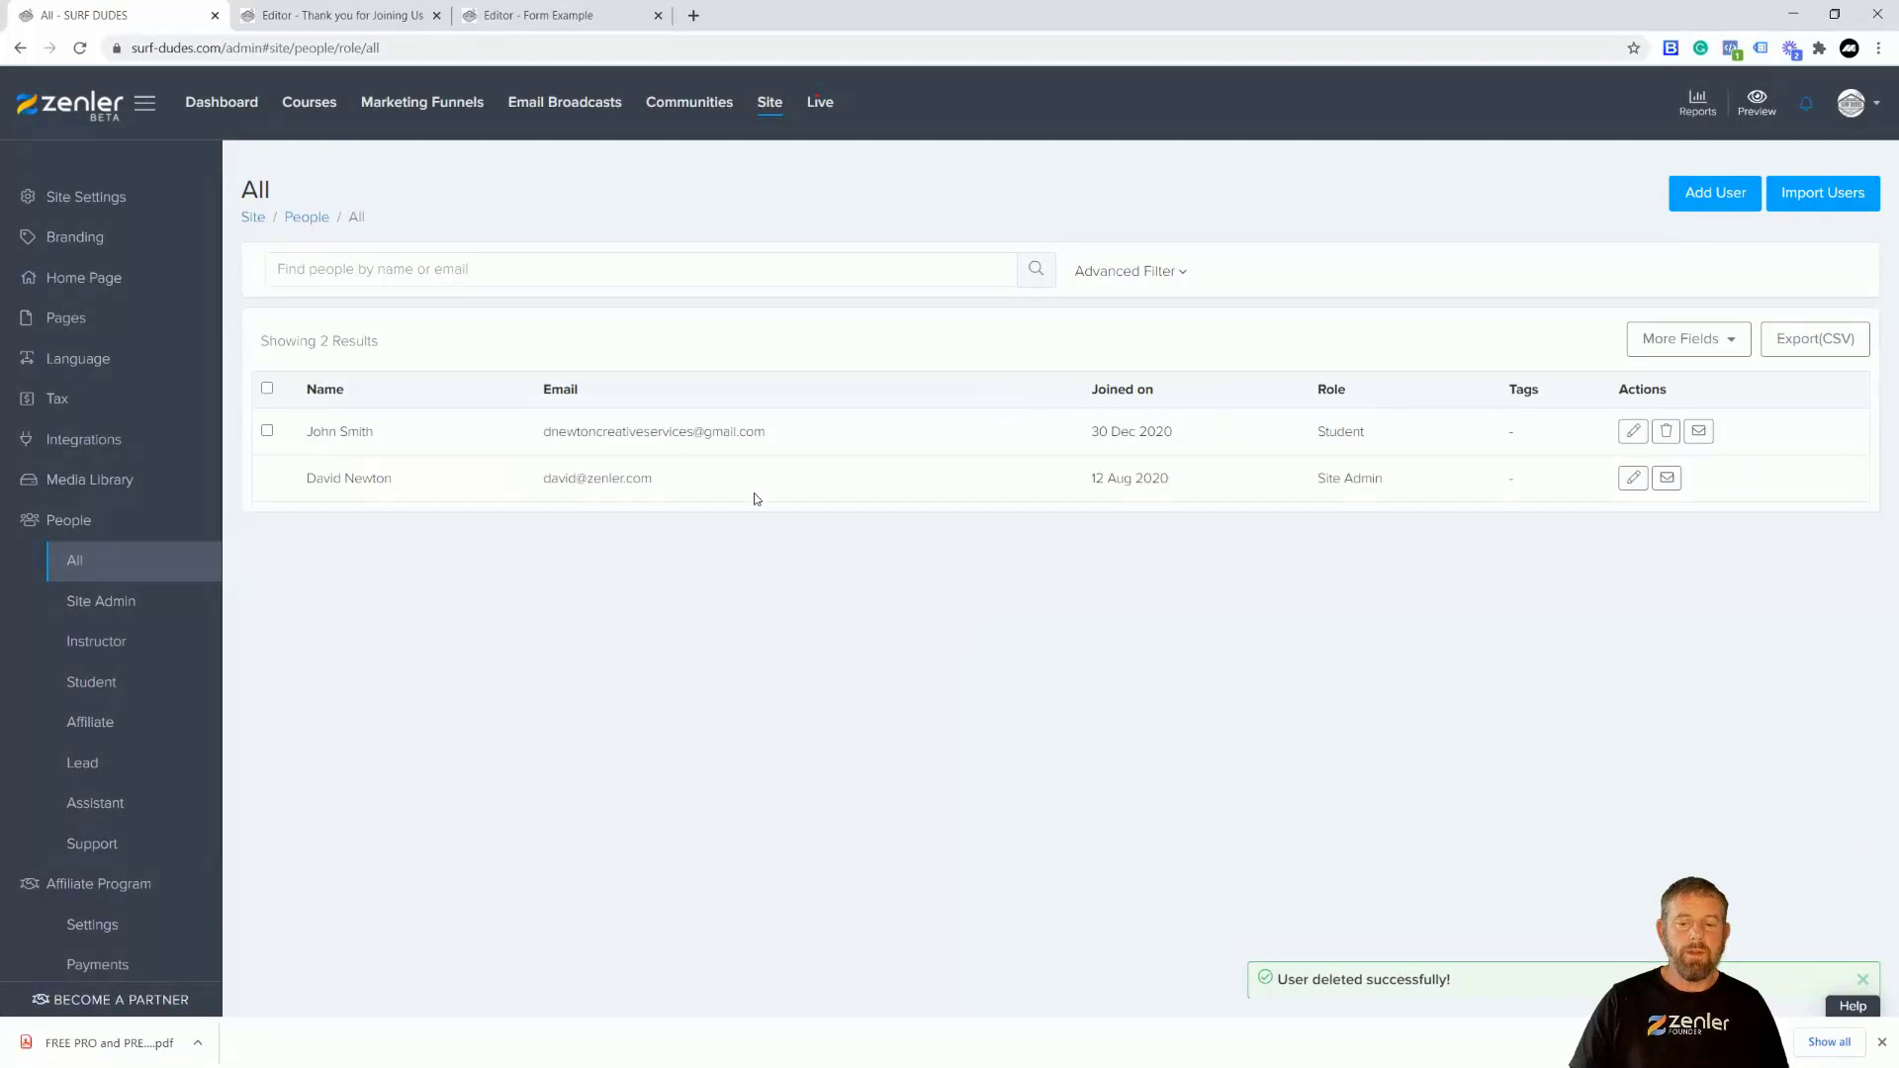
- In the Form Example page editor, open the settings of the lead form's "Sign Up for the Latest Offers" button
{"action": "left_click", "coordinate": [514, 20]}
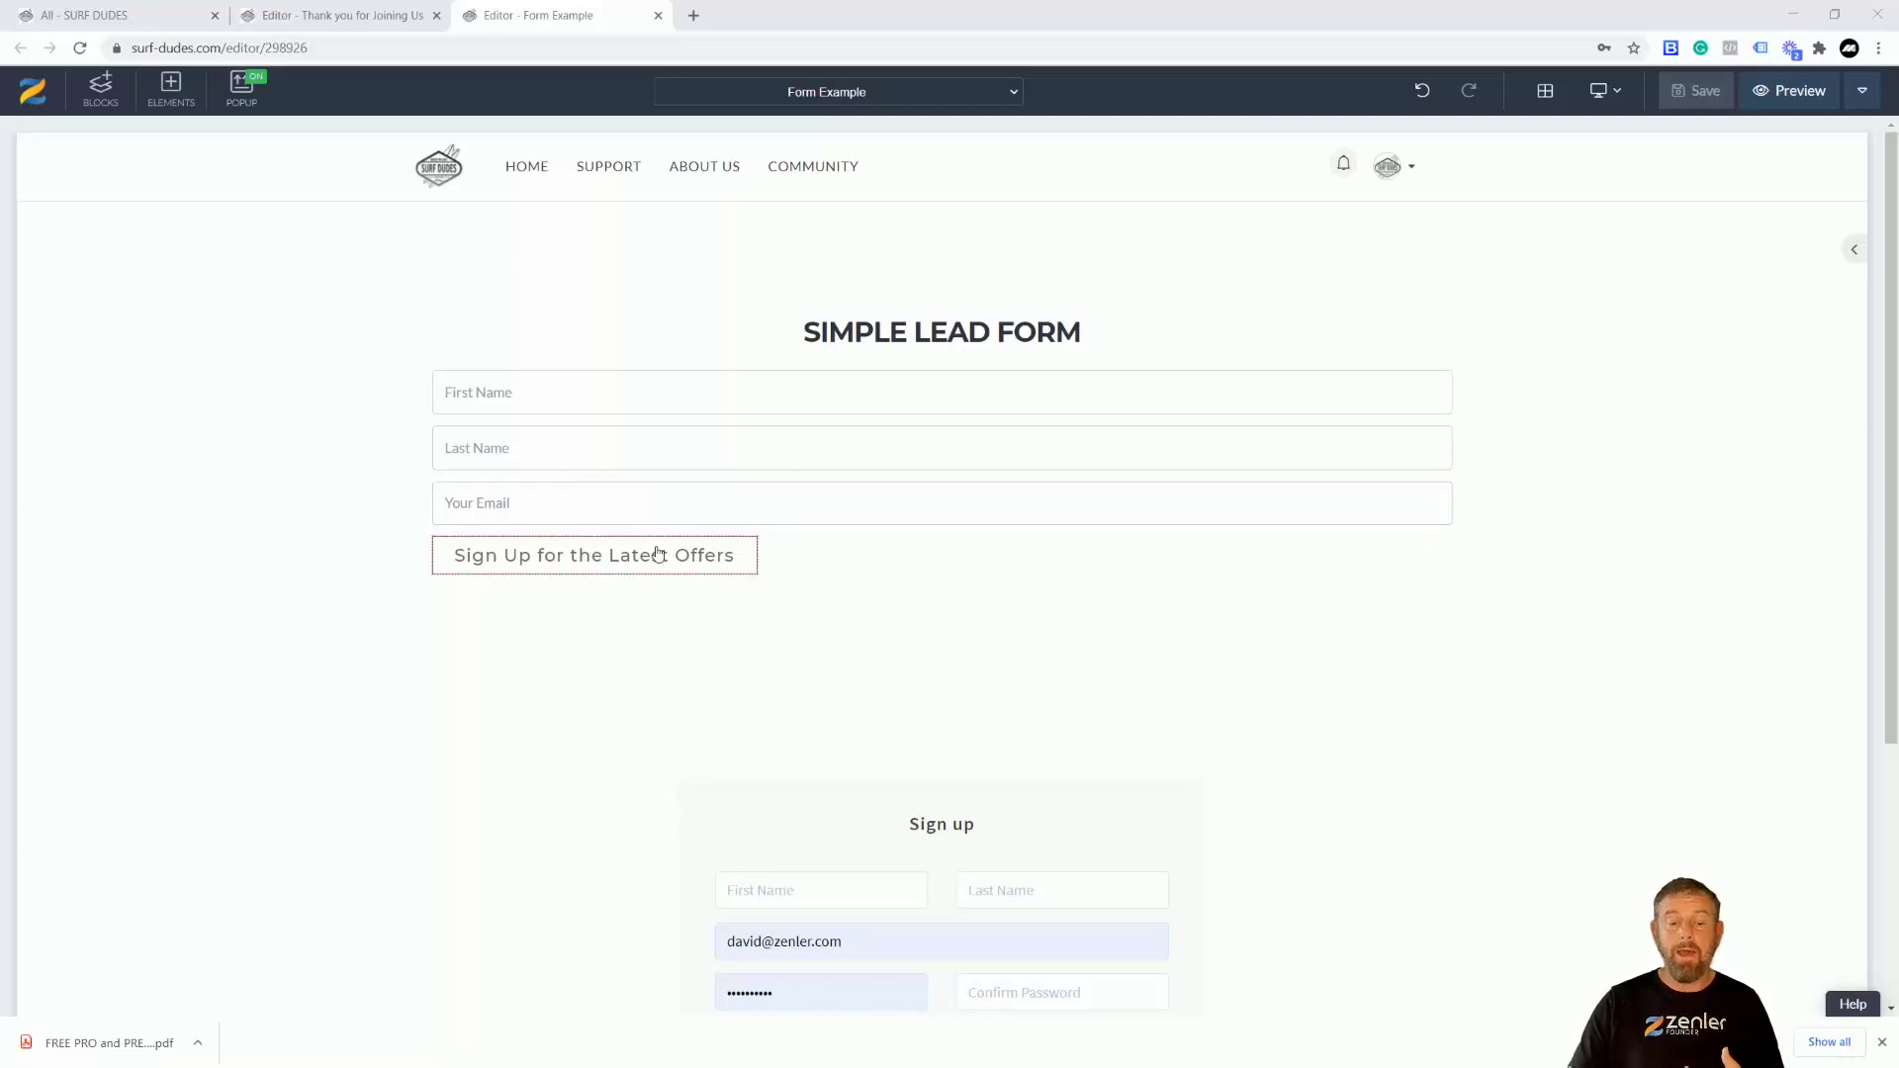
{"action": "left_click", "coordinate": [539, 555]}
{"action": "left_click", "coordinate": [446, 523]}
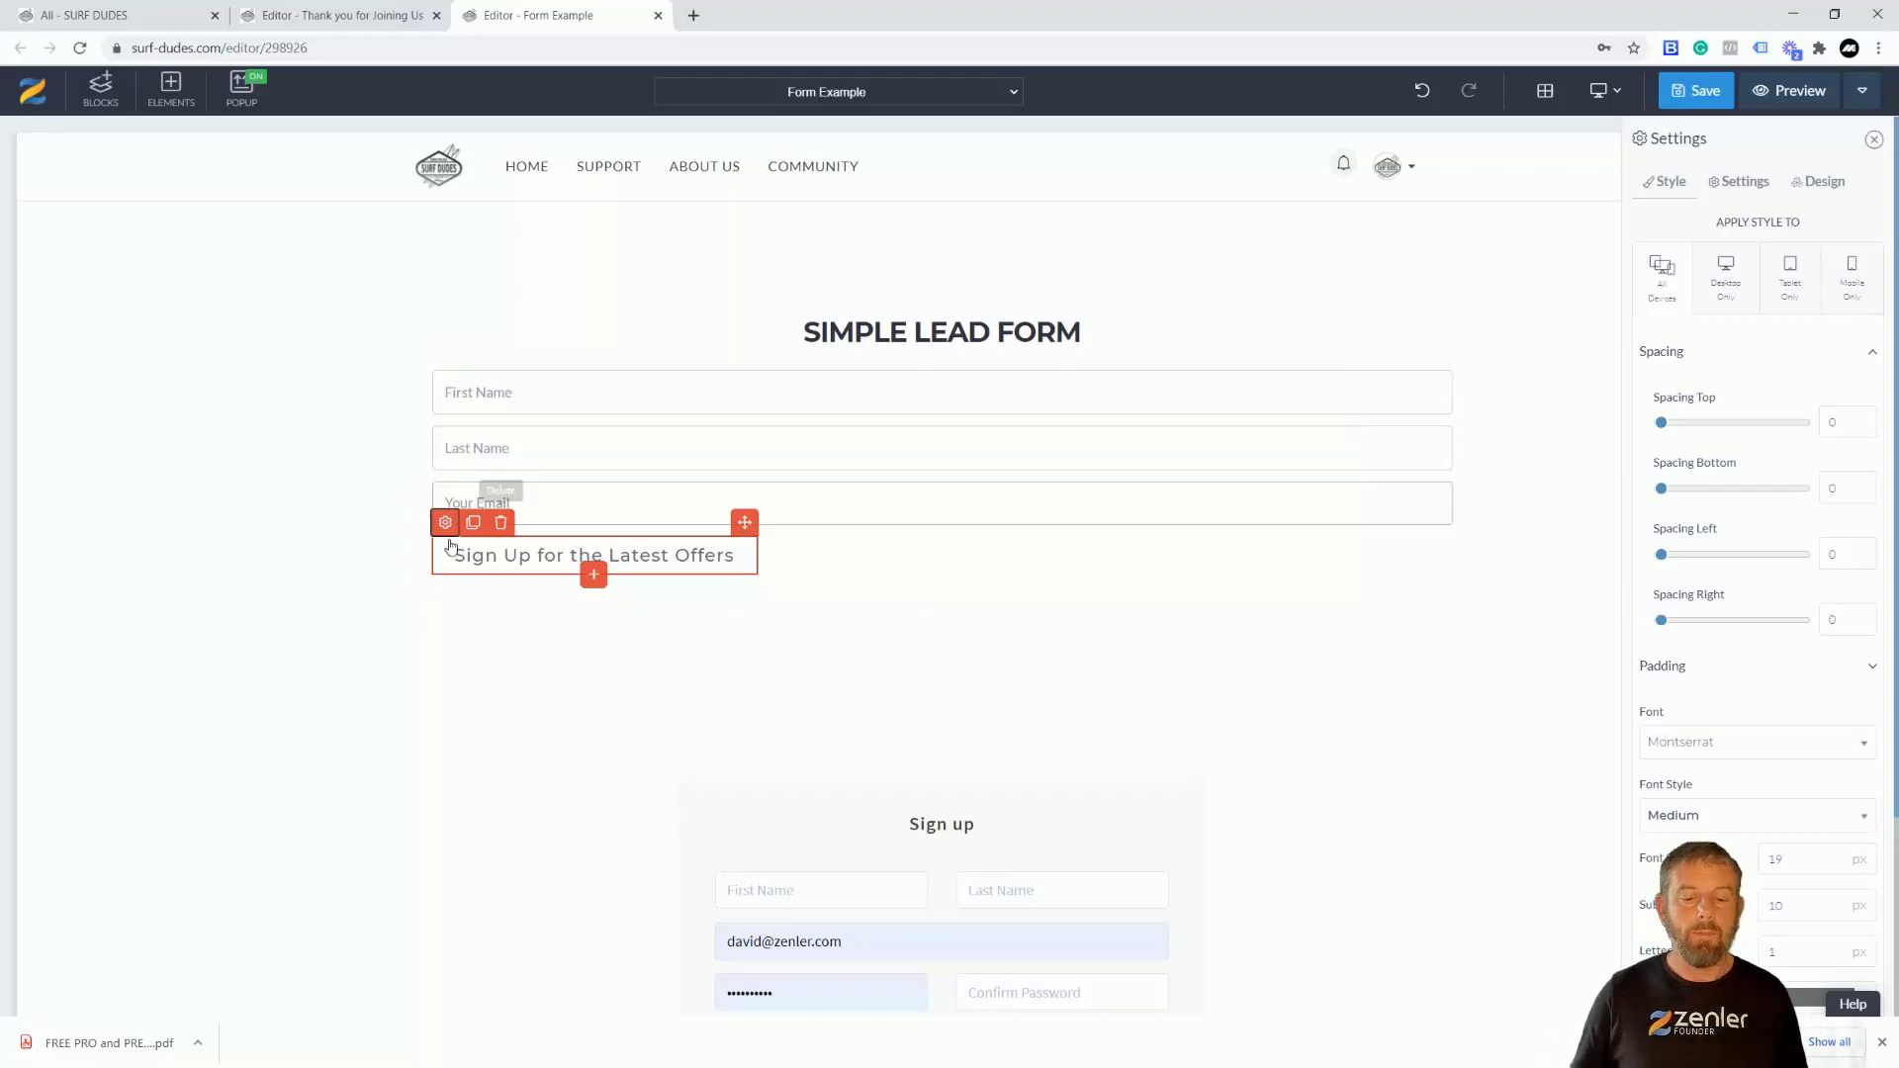
- Add a Checkbox form element below the Your Email field of the simple lead form
{"action": "left_click", "coordinate": [907, 507]}
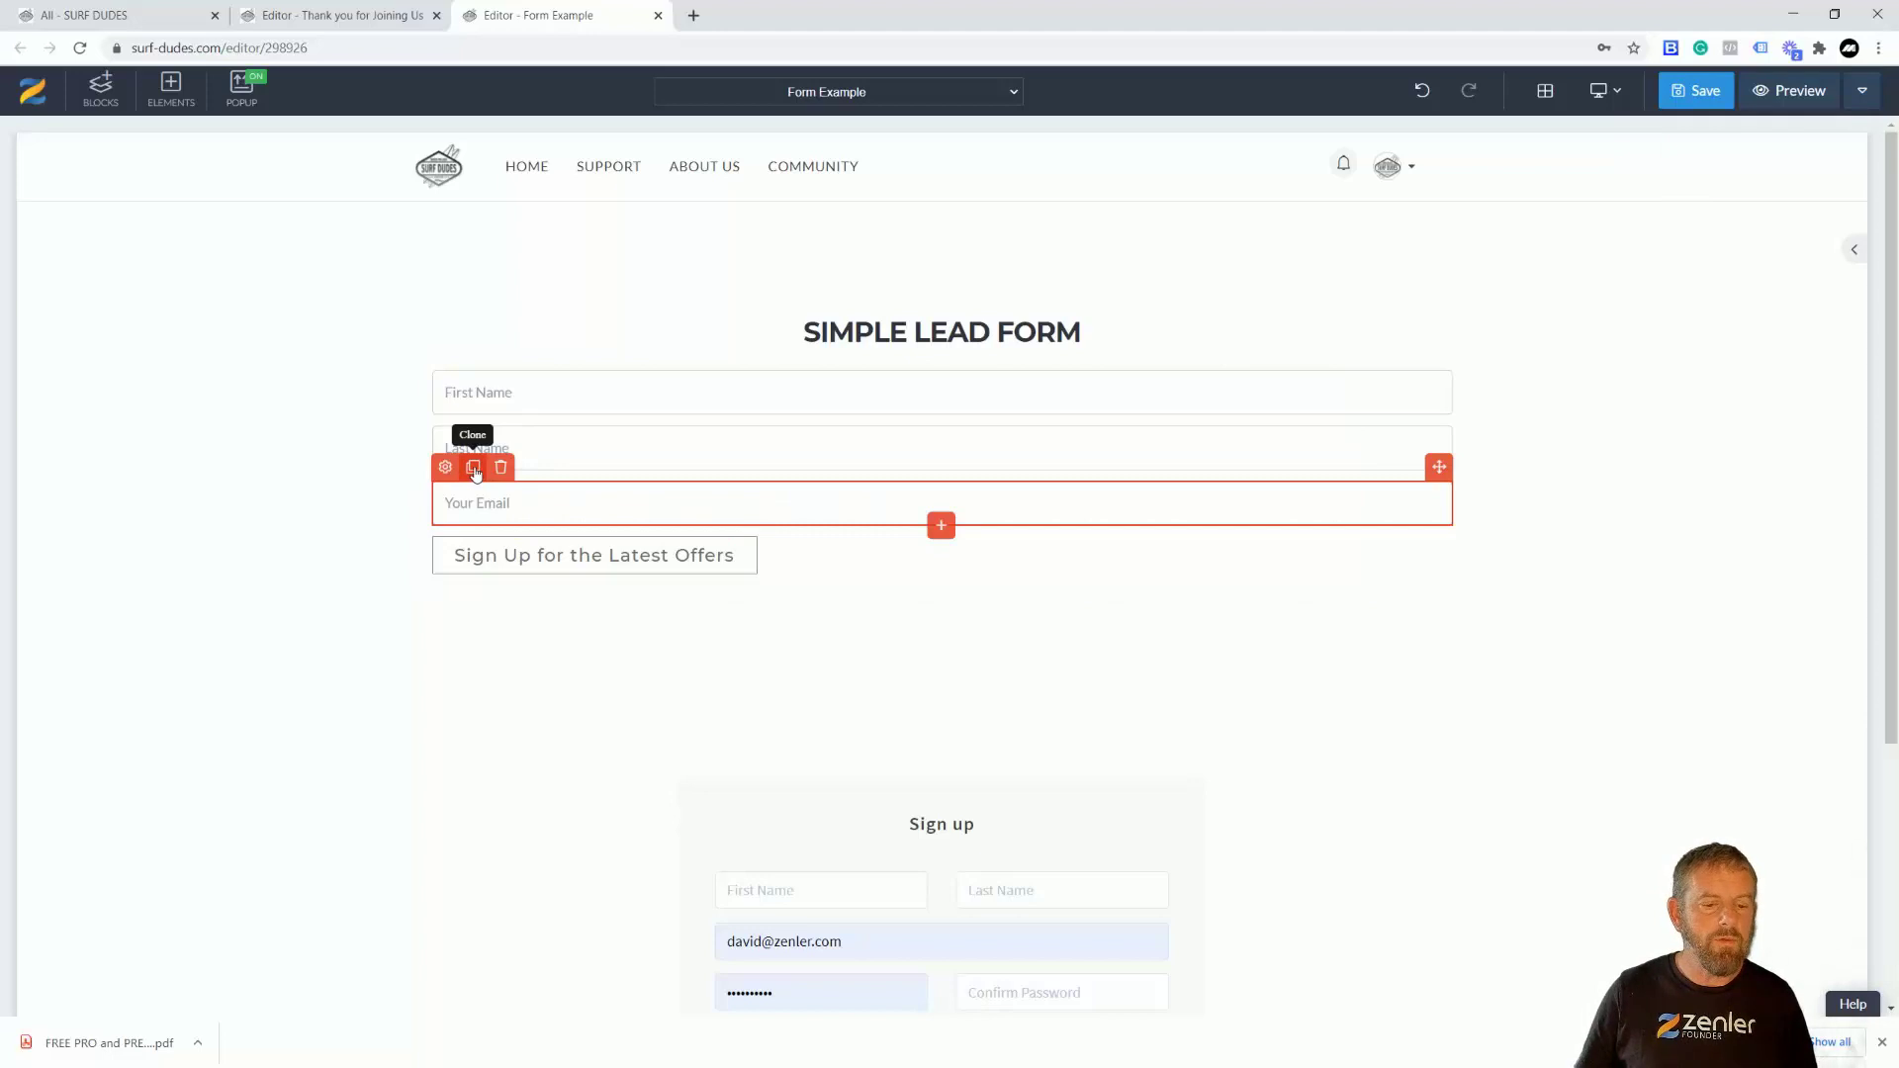
{"action": "left_click", "coordinate": [940, 525]}
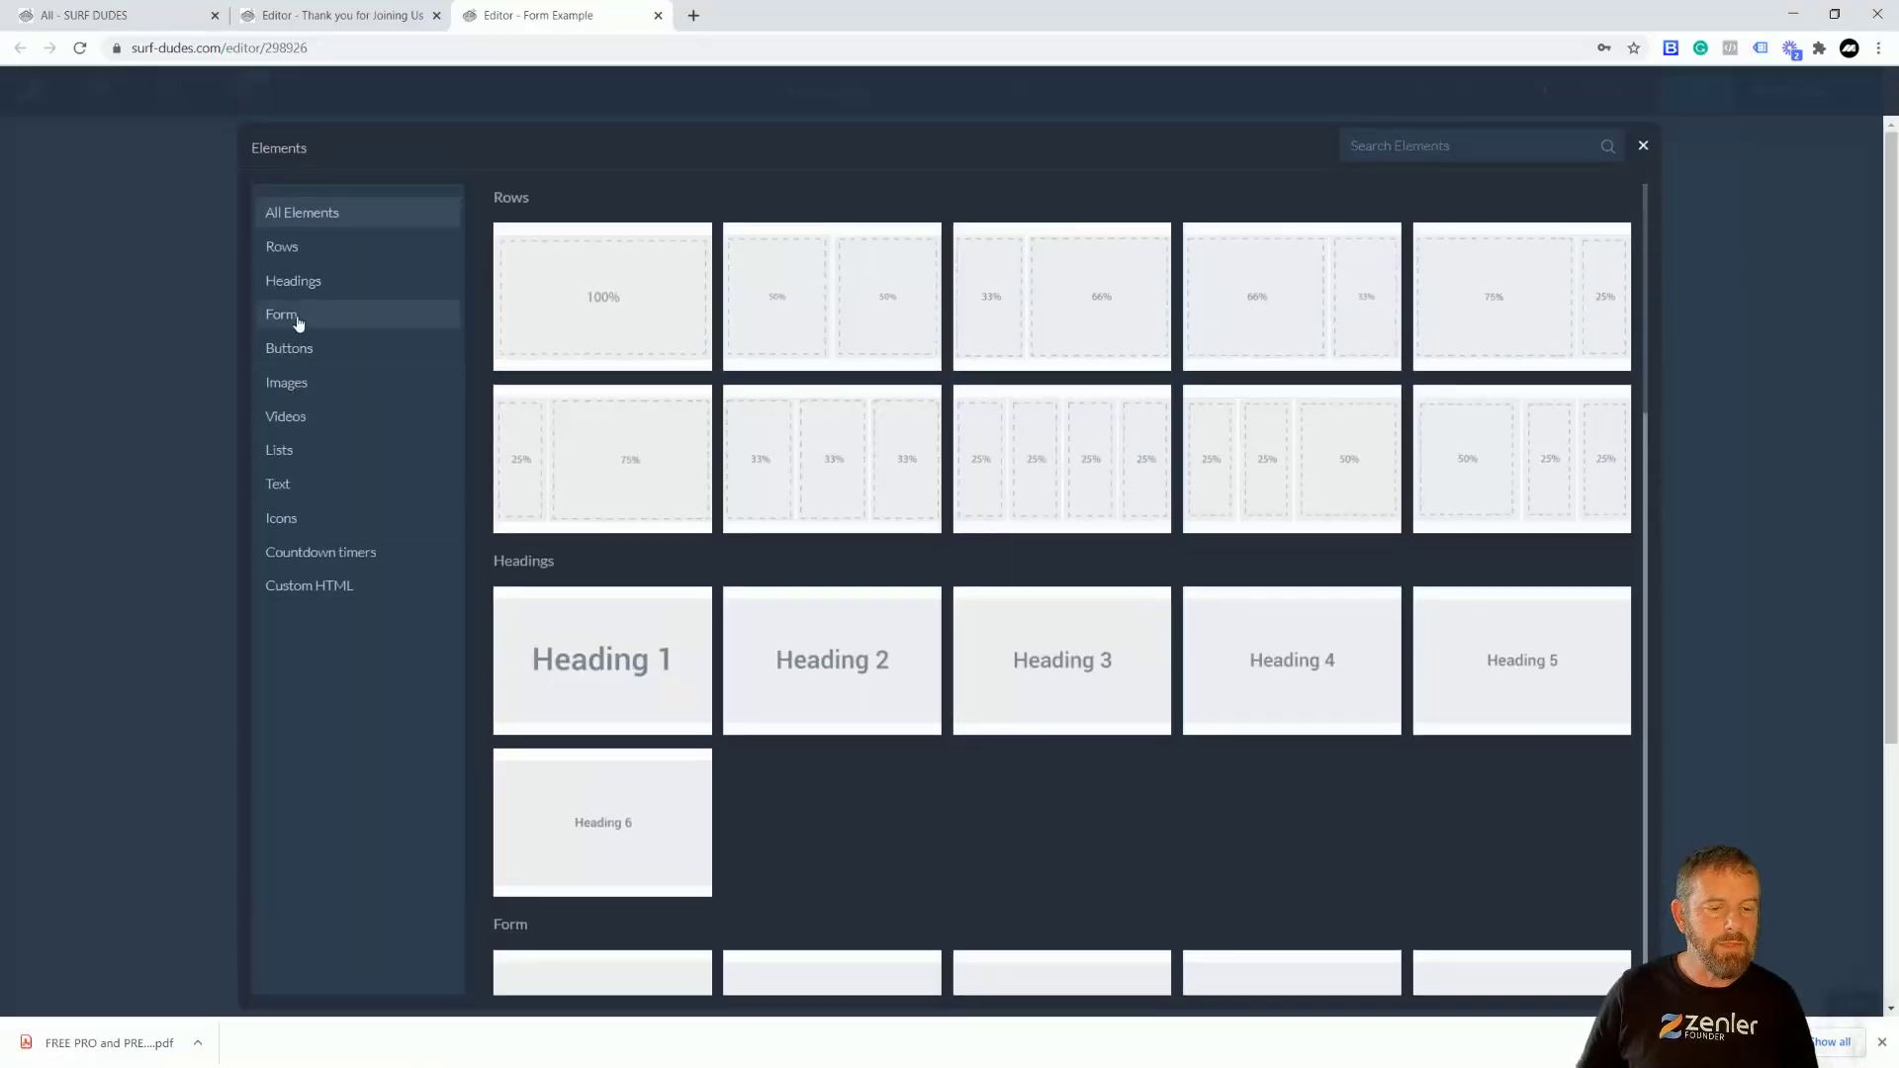
{"action": "left_click", "coordinate": [297, 323]}
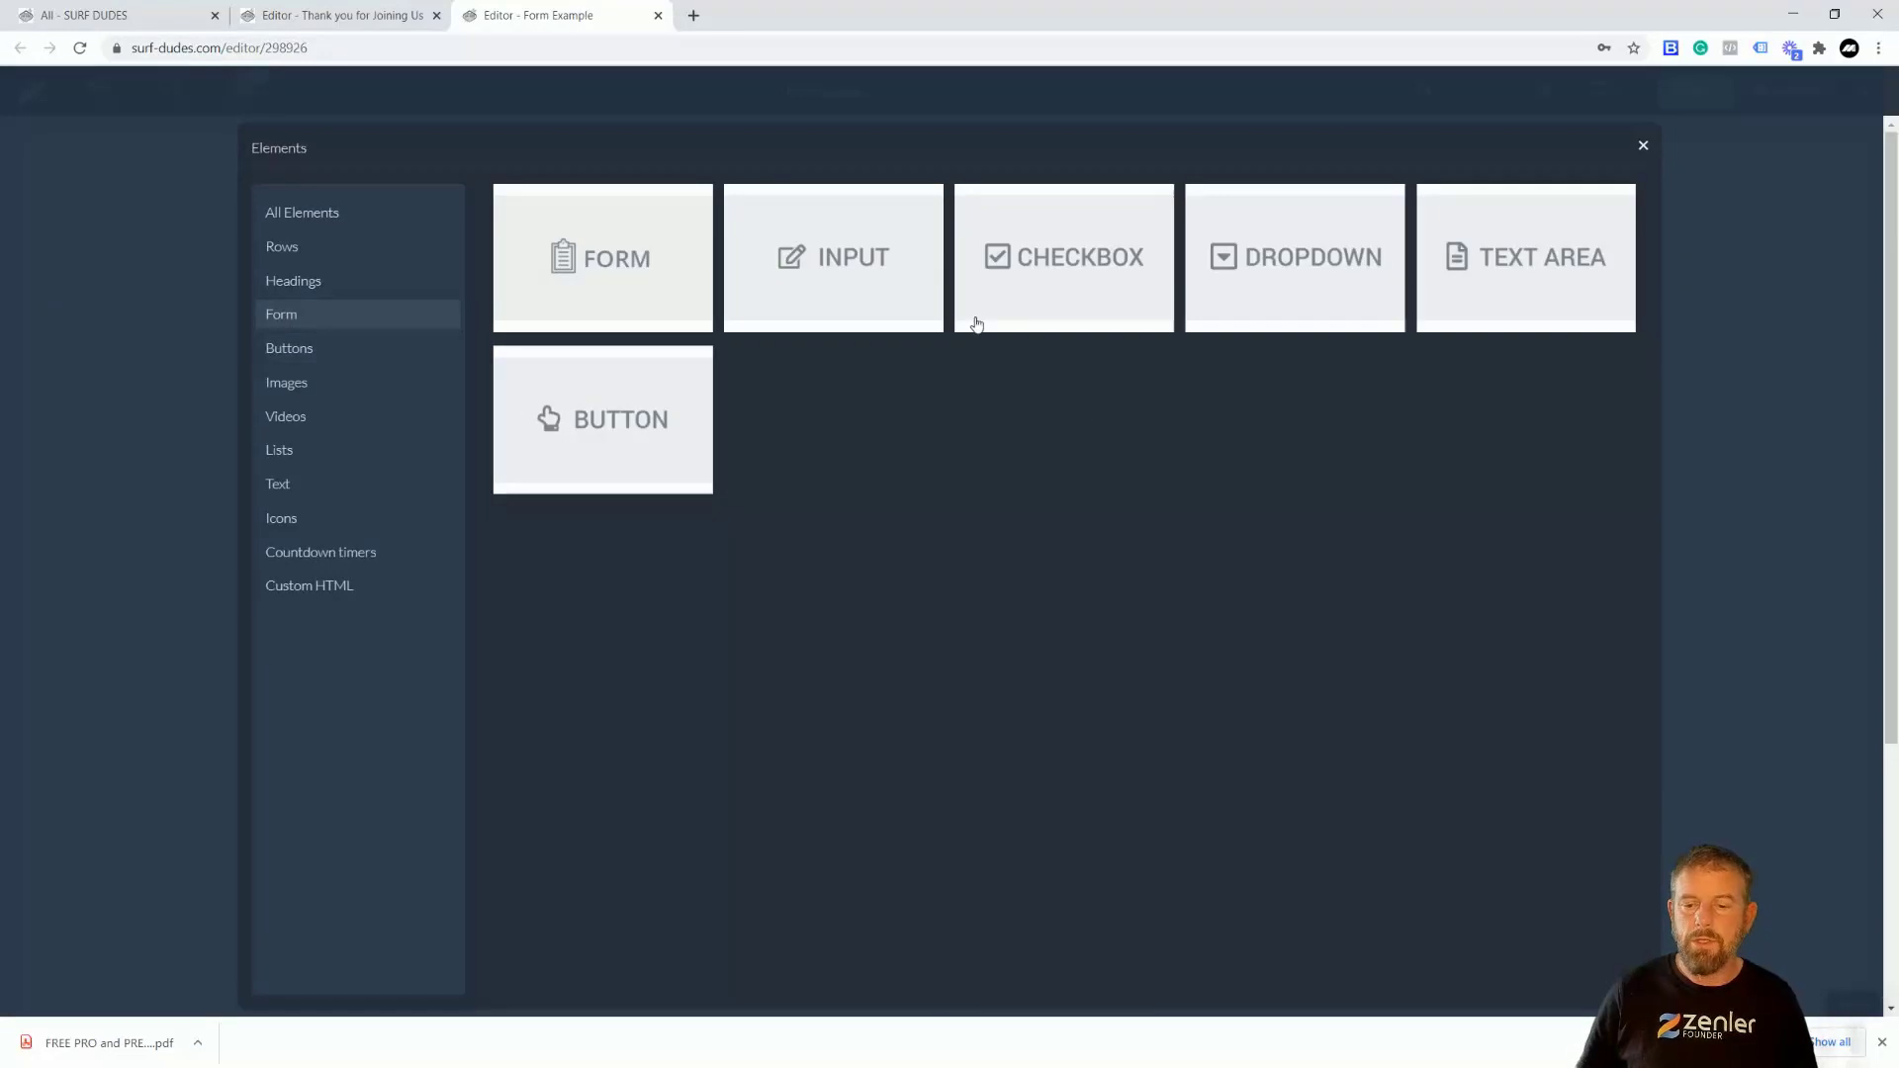
{"action": "left_click", "coordinate": [1073, 273]}
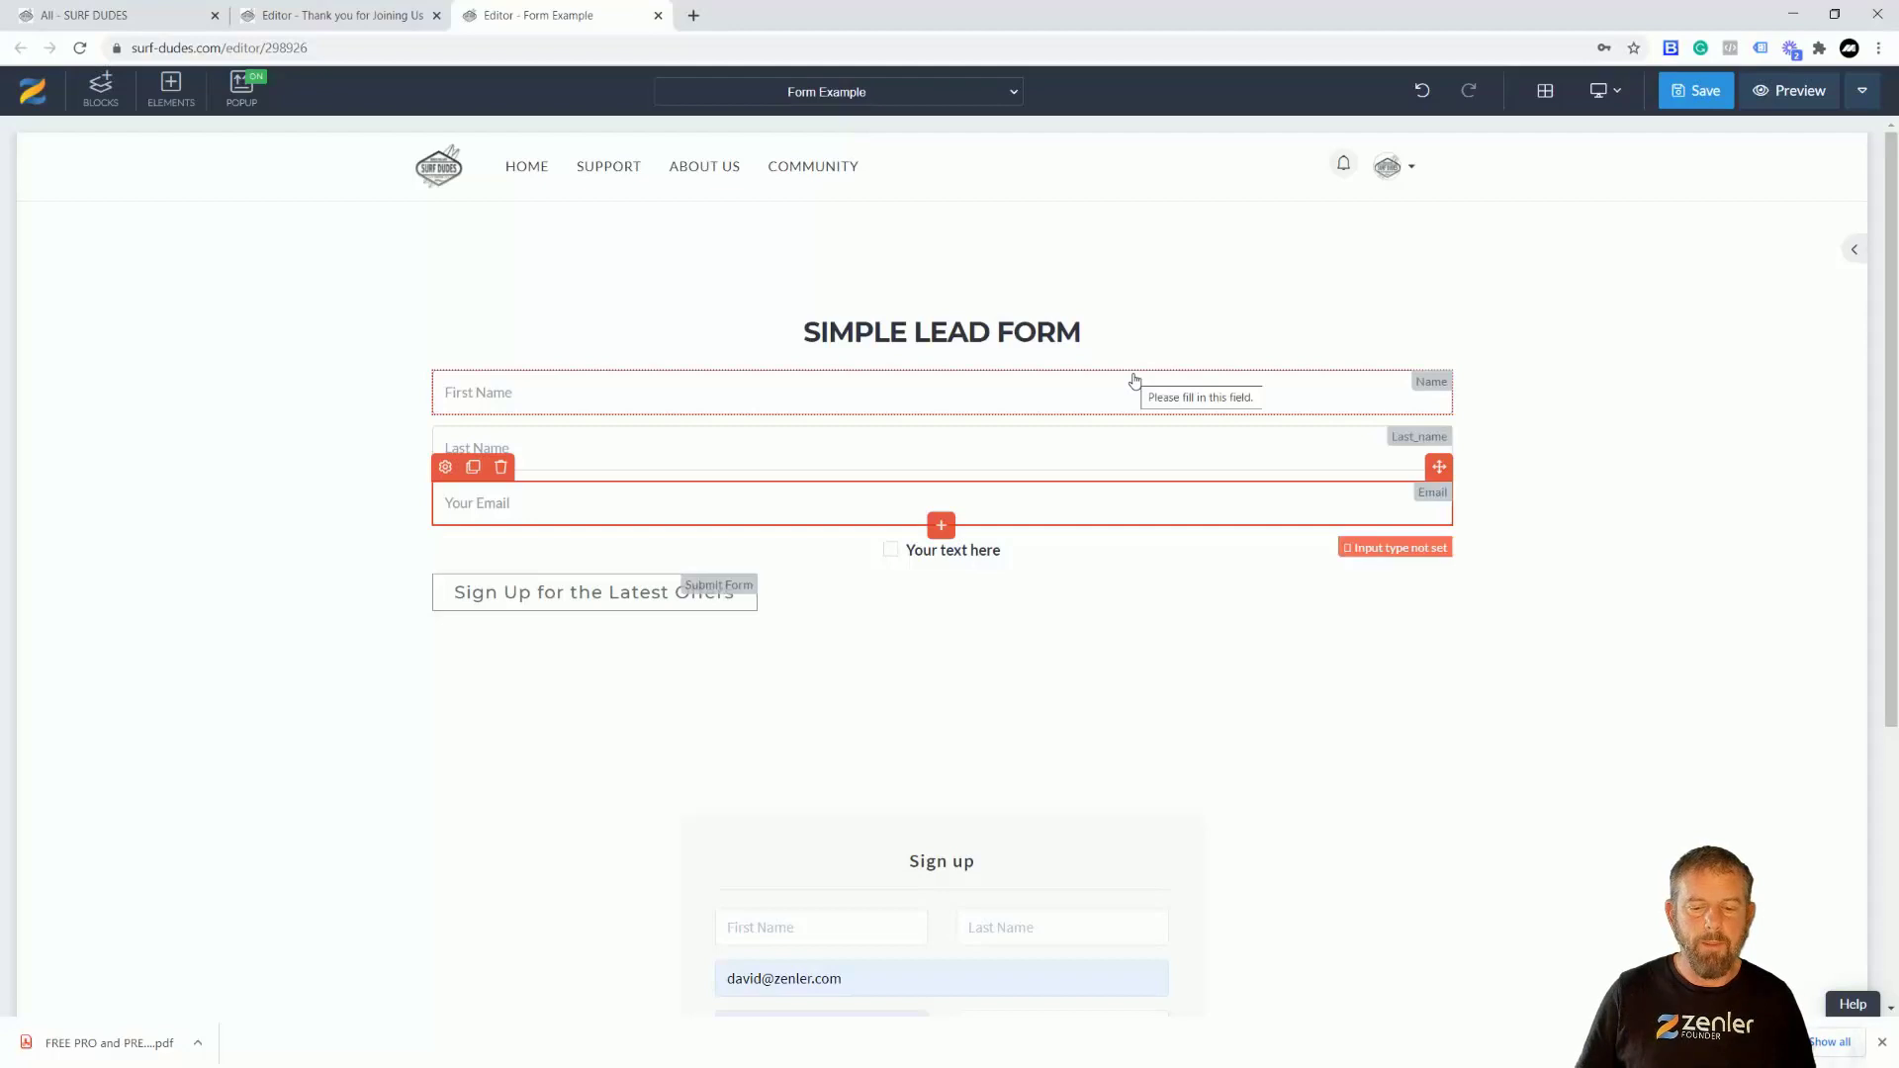
- Set the new checkbox's text to "Are you a surfer" in the simple lead form
{"action": "left_click", "coordinate": [989, 556]}
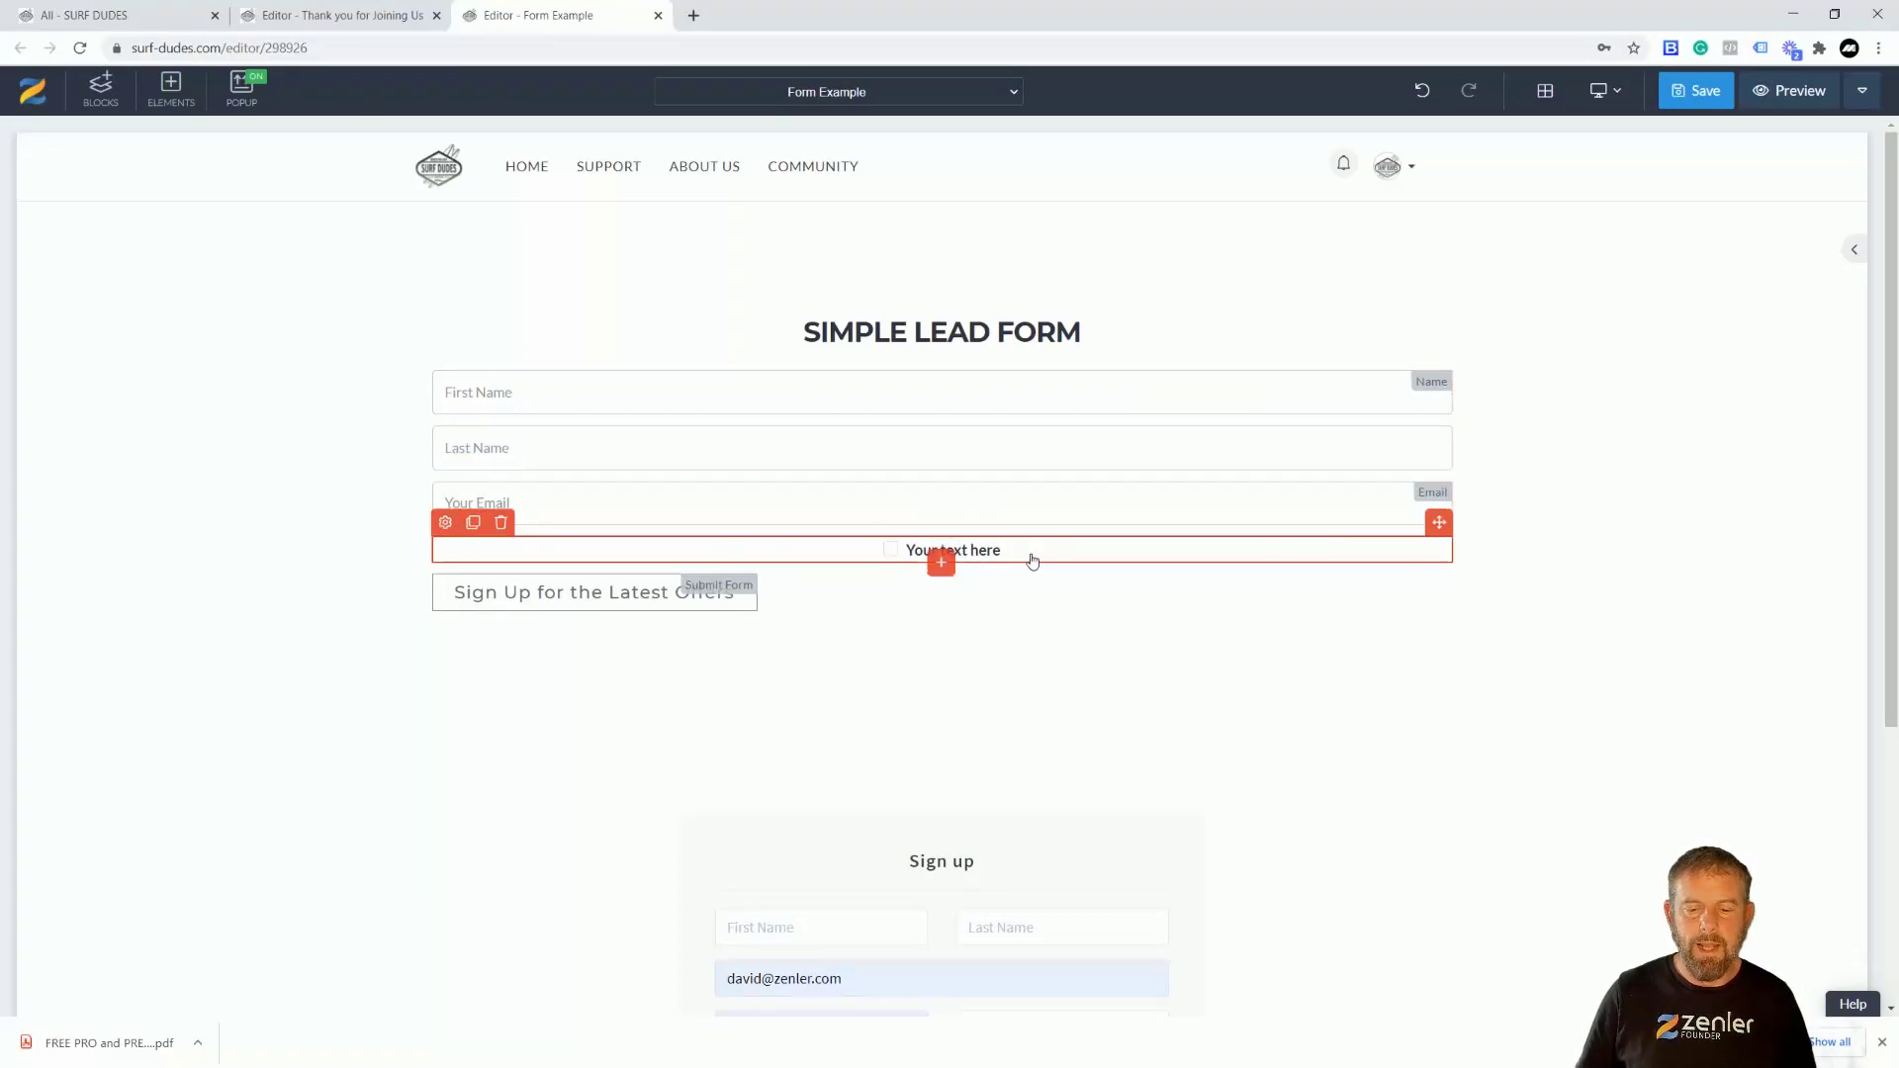
{"action": "double_click", "coordinate": [991, 557]}
{"action": "left_click", "coordinate": [1023, 556]}
{"action": "left_click_drag", "start_coordinate": [1030, 556], "coordinate": [903, 560]}
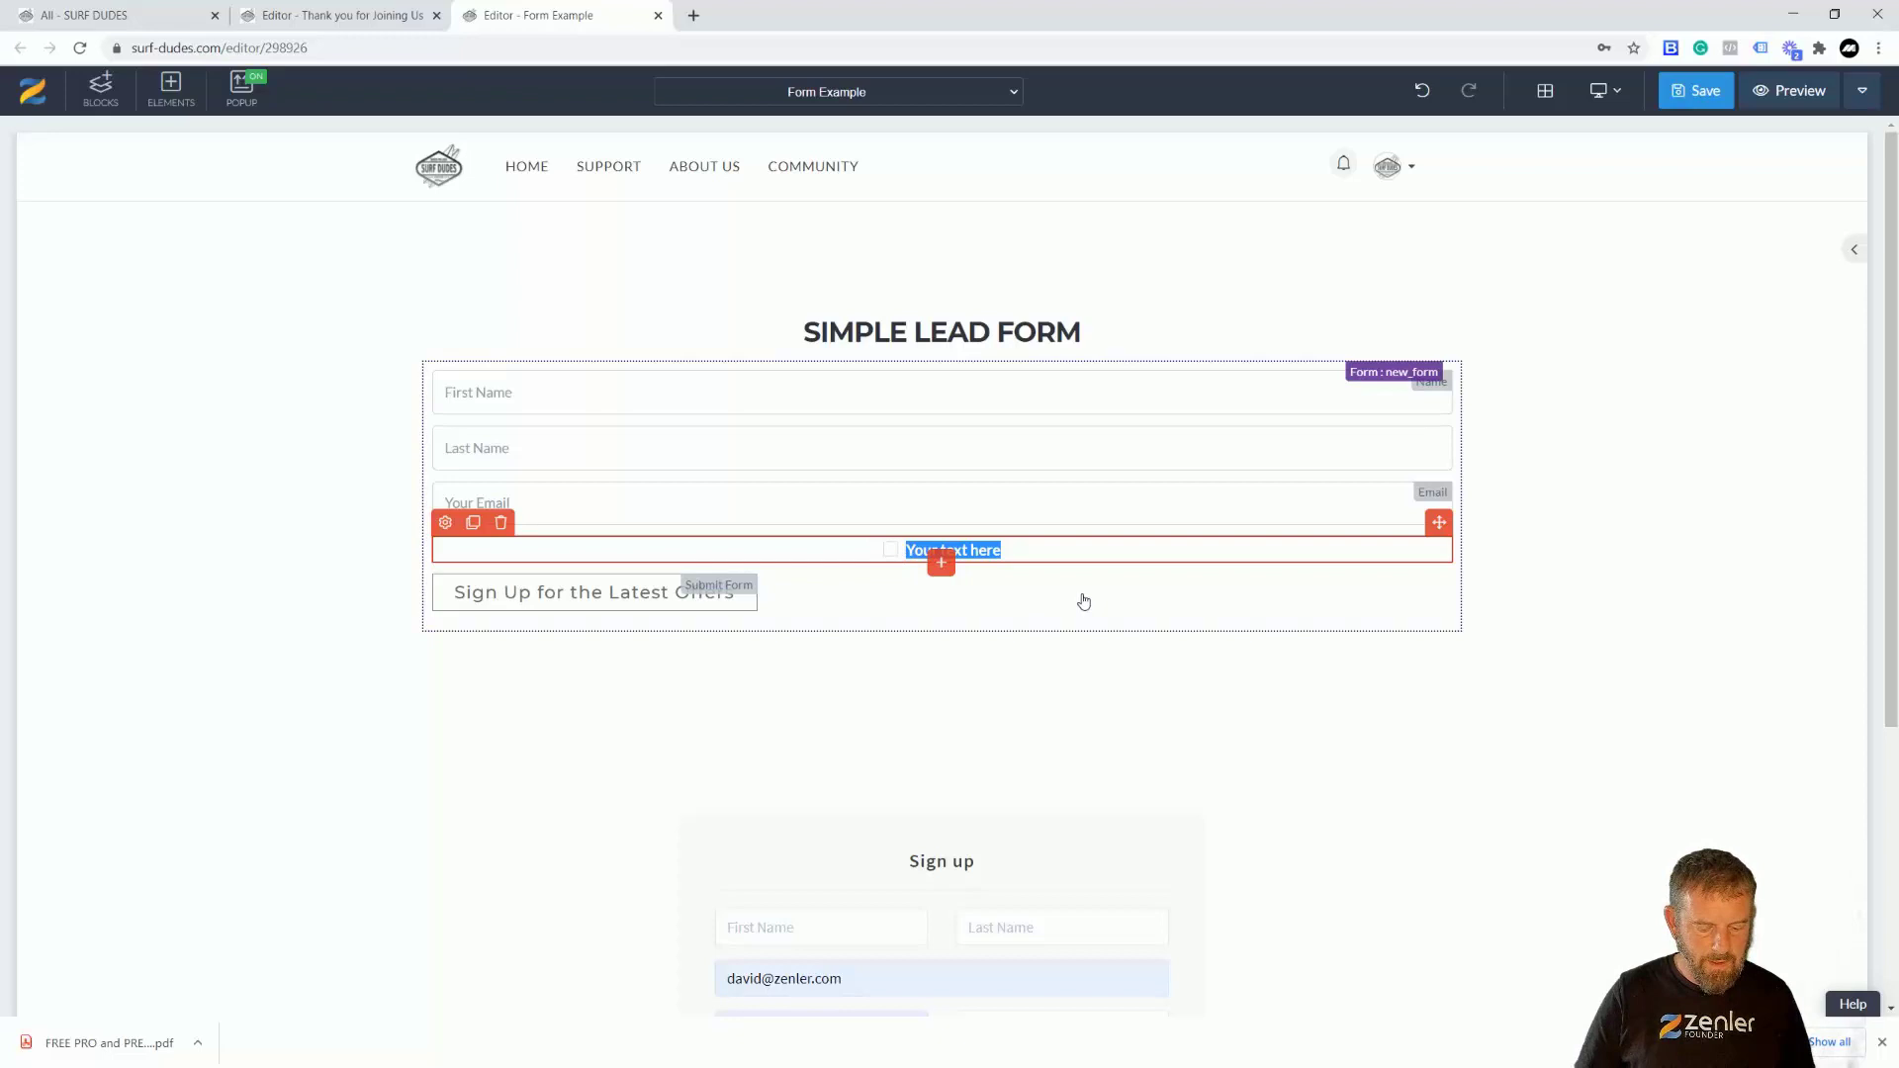
{"action": "left_click", "coordinate": [444, 524]}
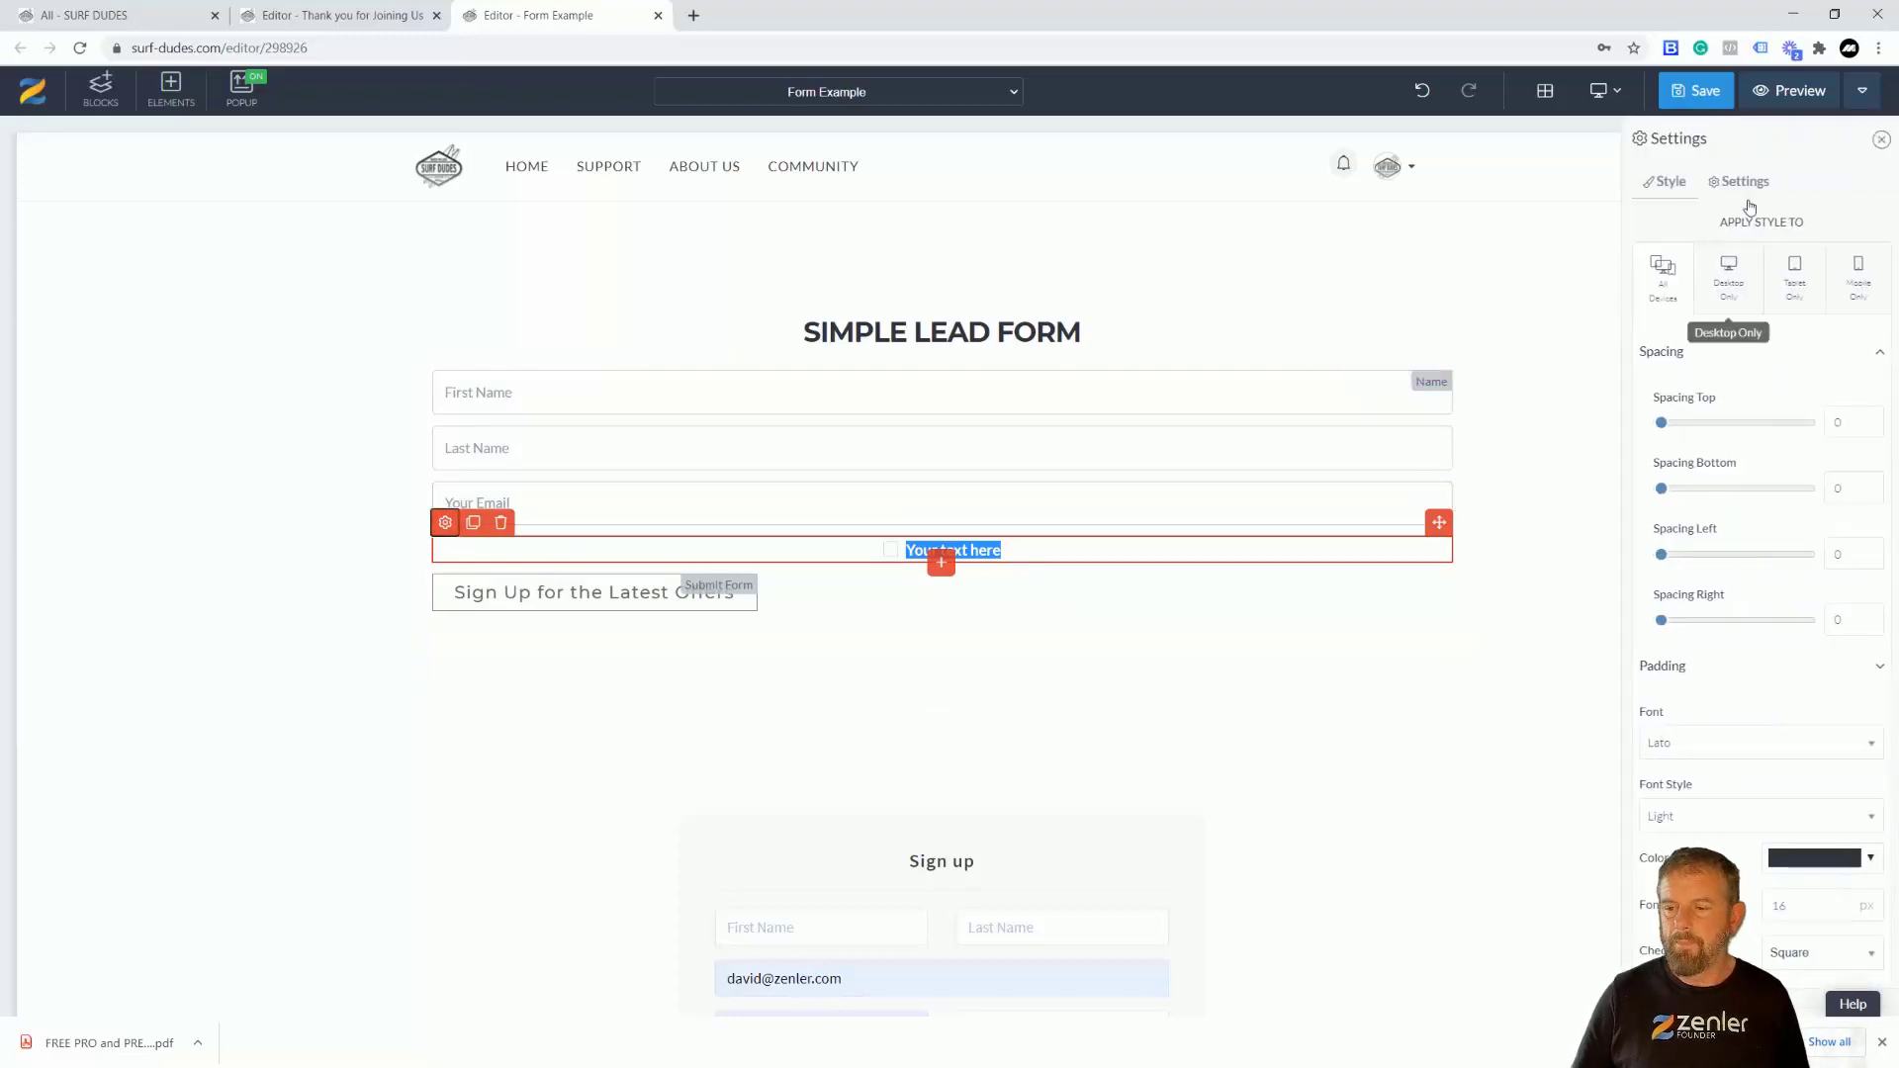
{"action": "left_click", "coordinate": [1740, 181]}
{"action": "left_click_drag", "start_coordinate": [1848, 233], "coordinate": [1726, 239]}
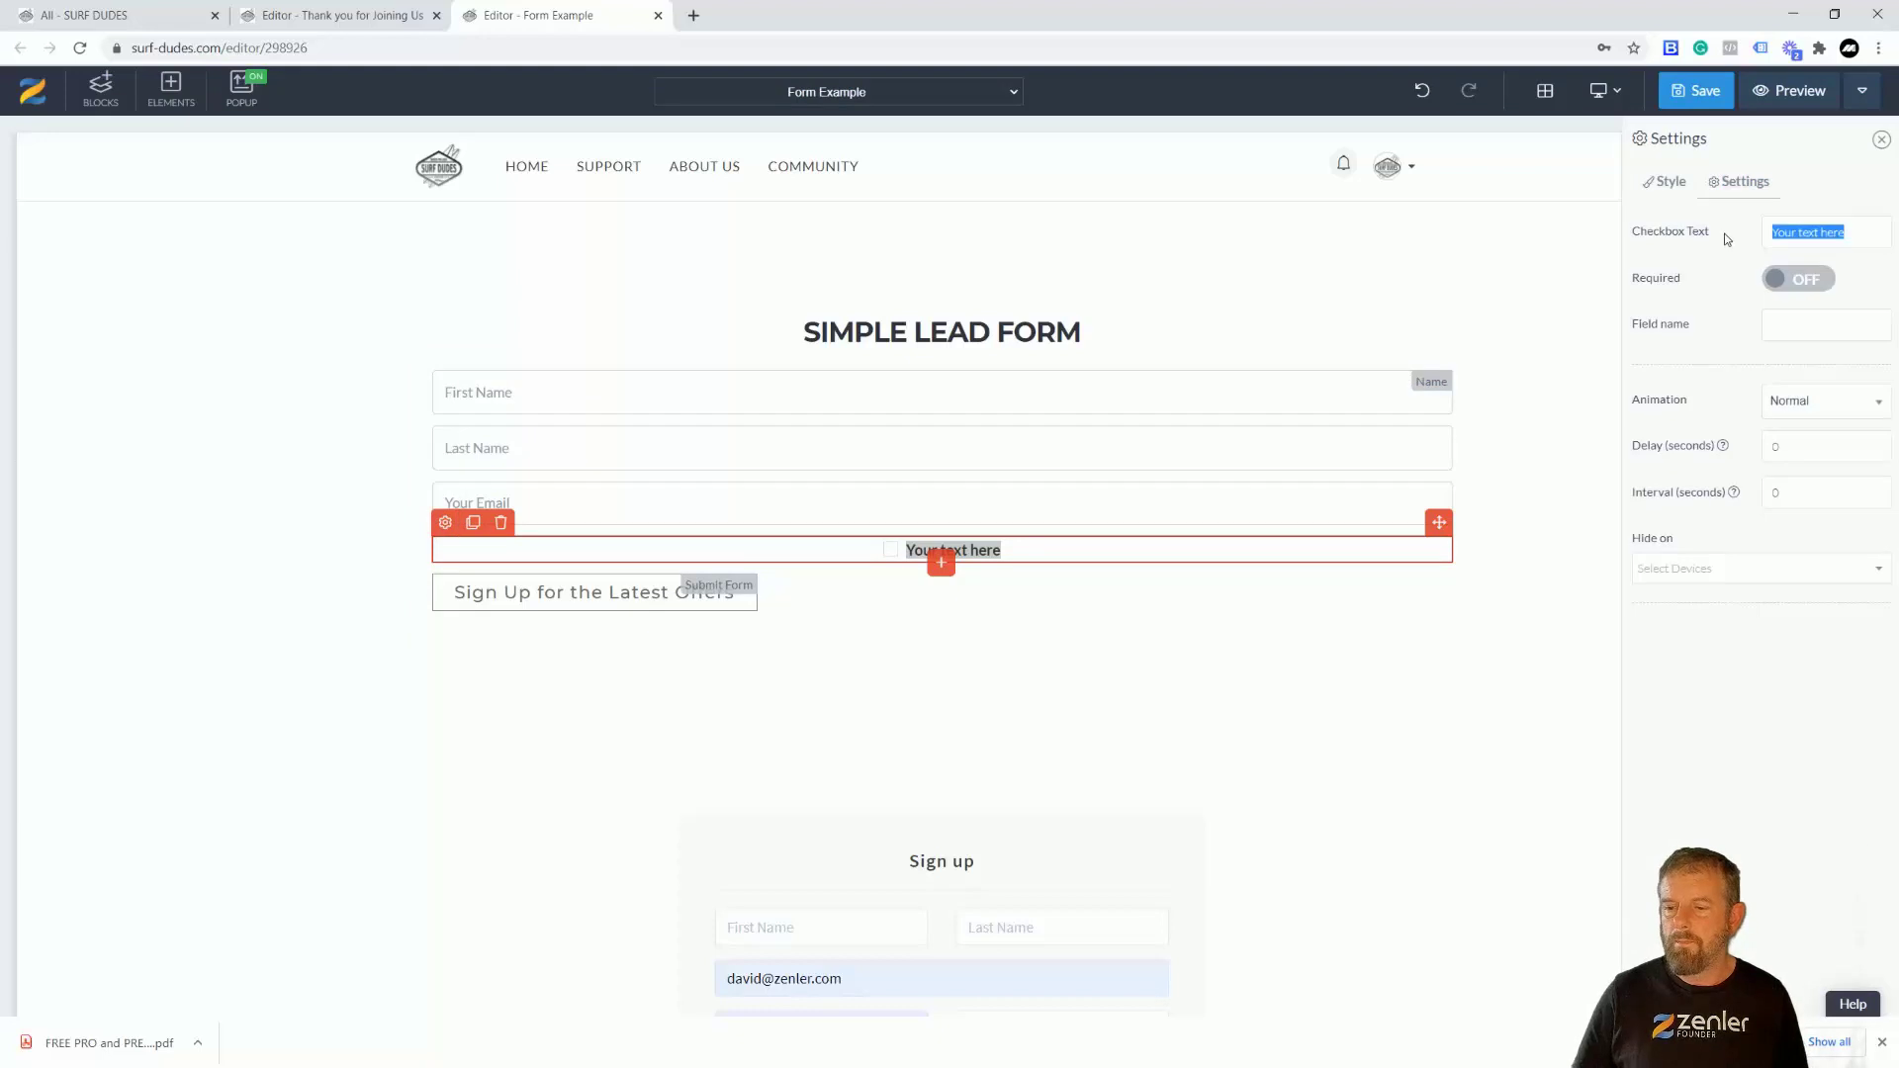
{"action": "type", "text": "Are y"}
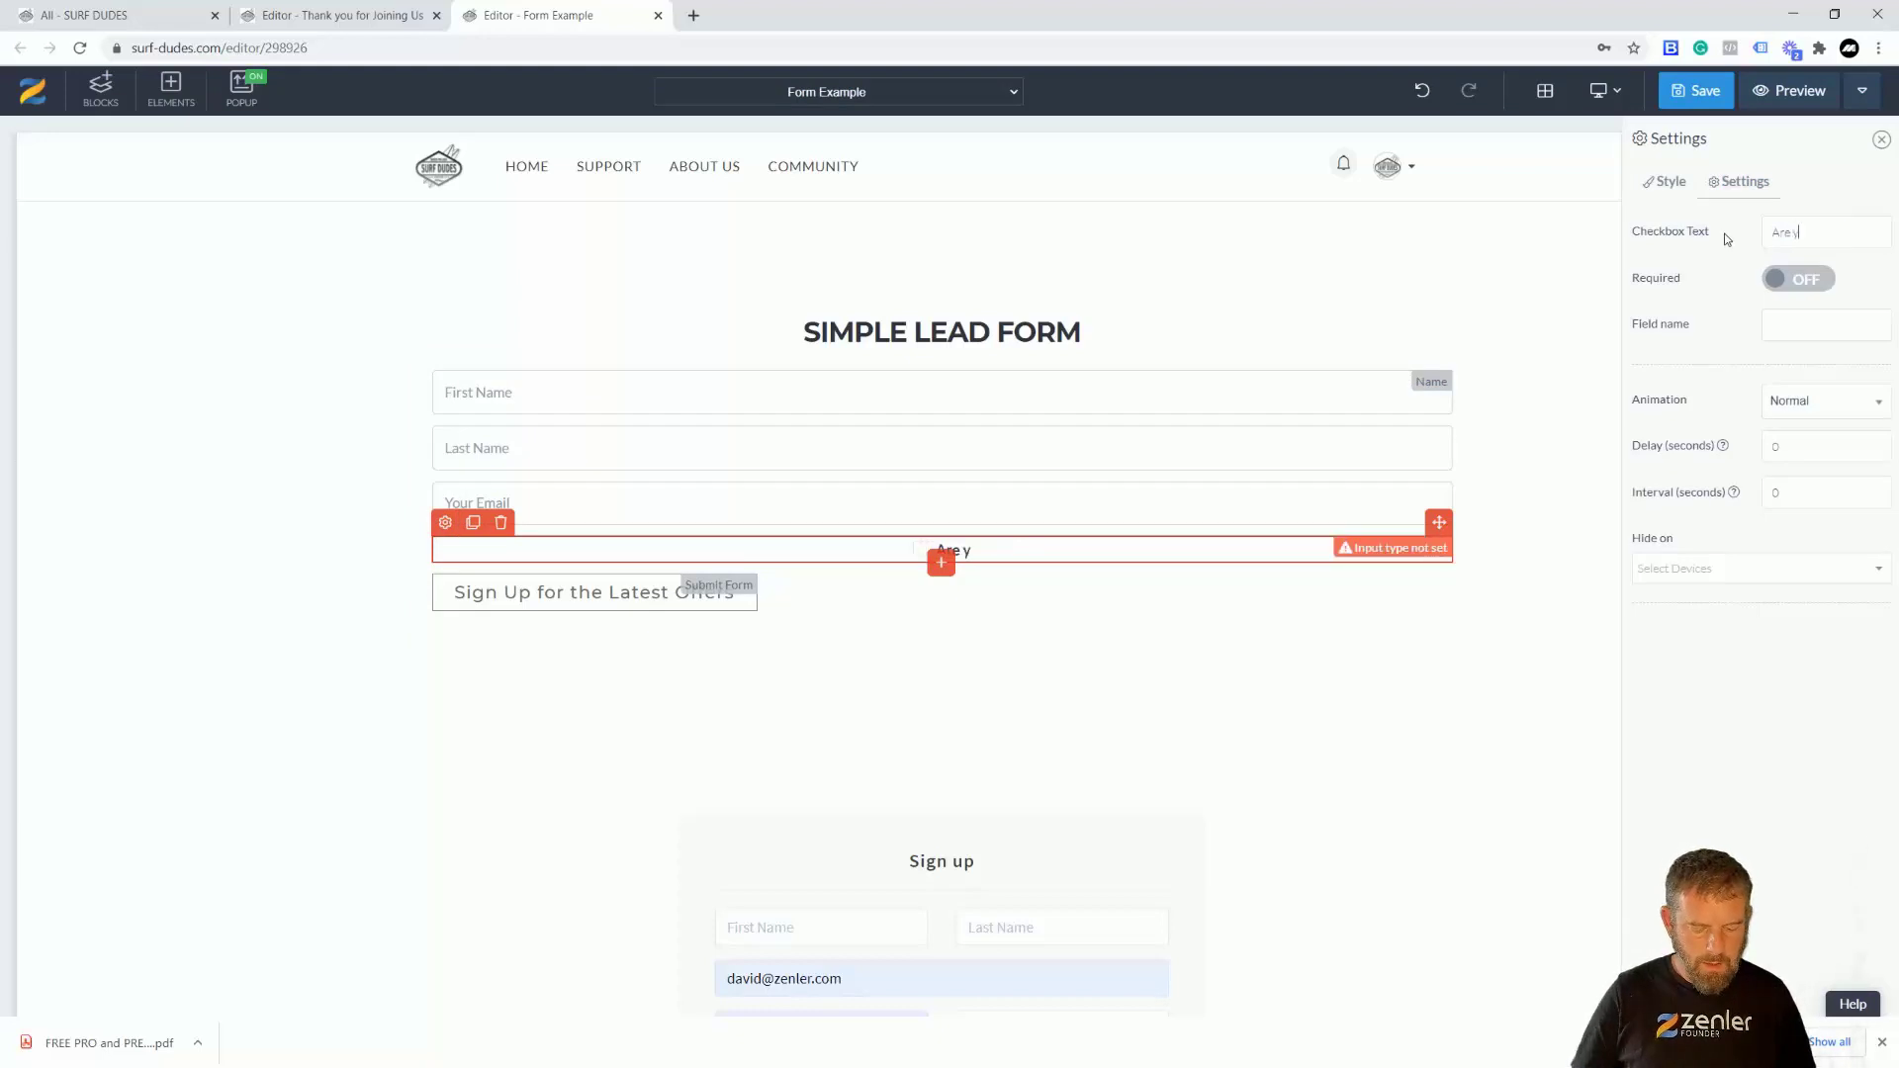
{"action": "type", "text": "ou a surfer"}
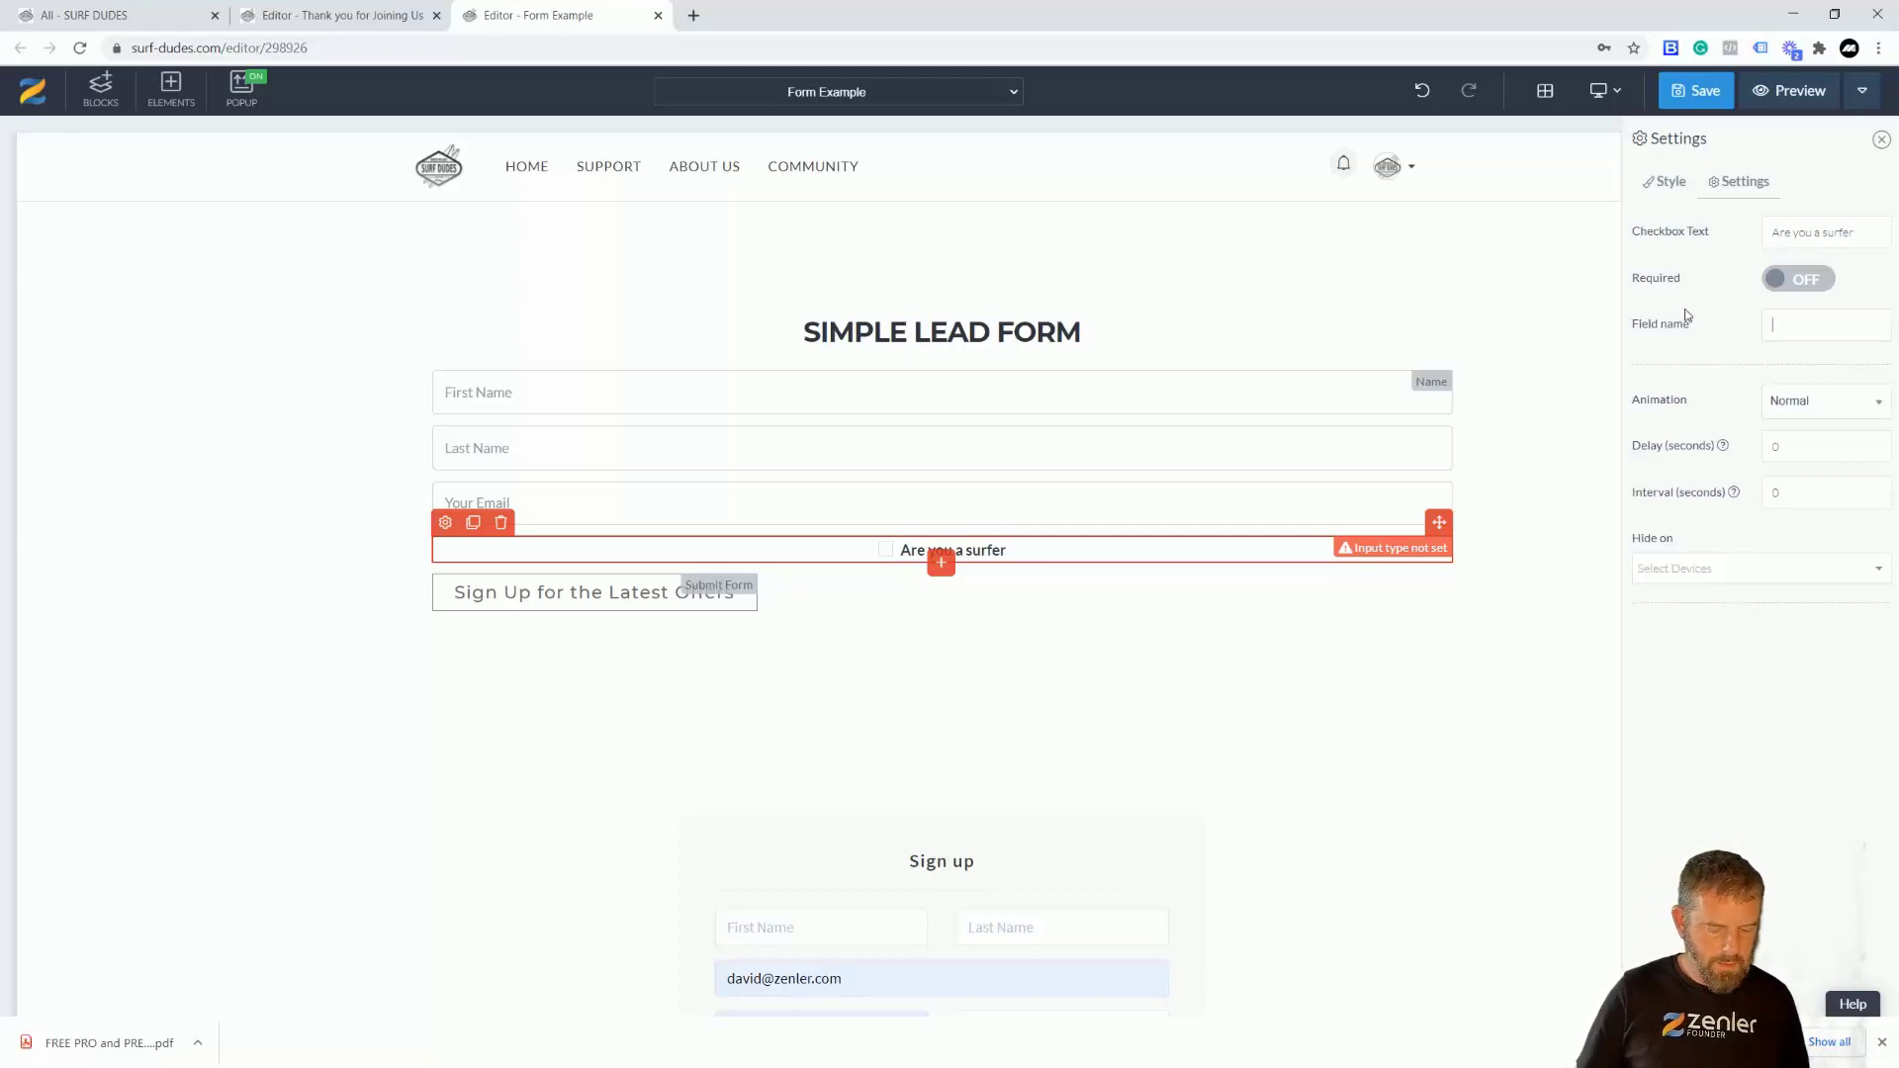
{"action": "type", "text": "Surfer"}
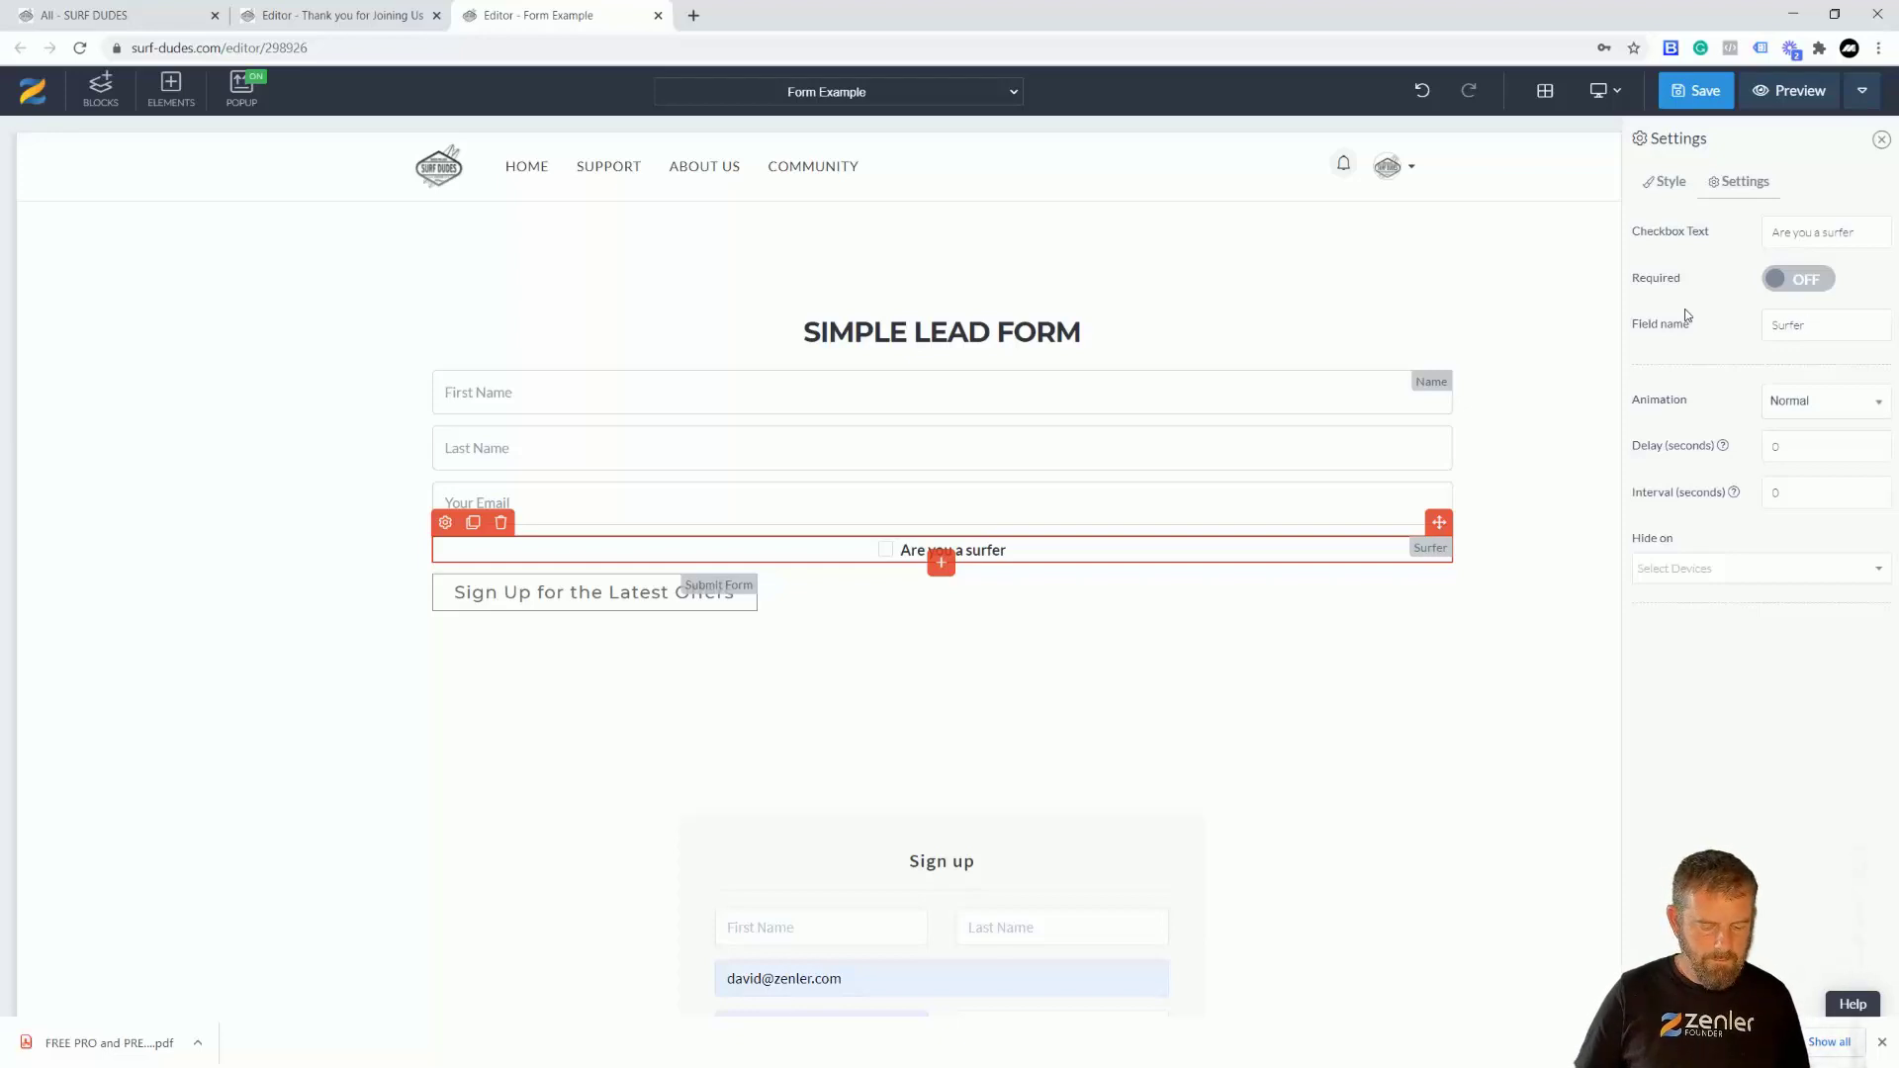
{"action": "type", "text": " Y"}
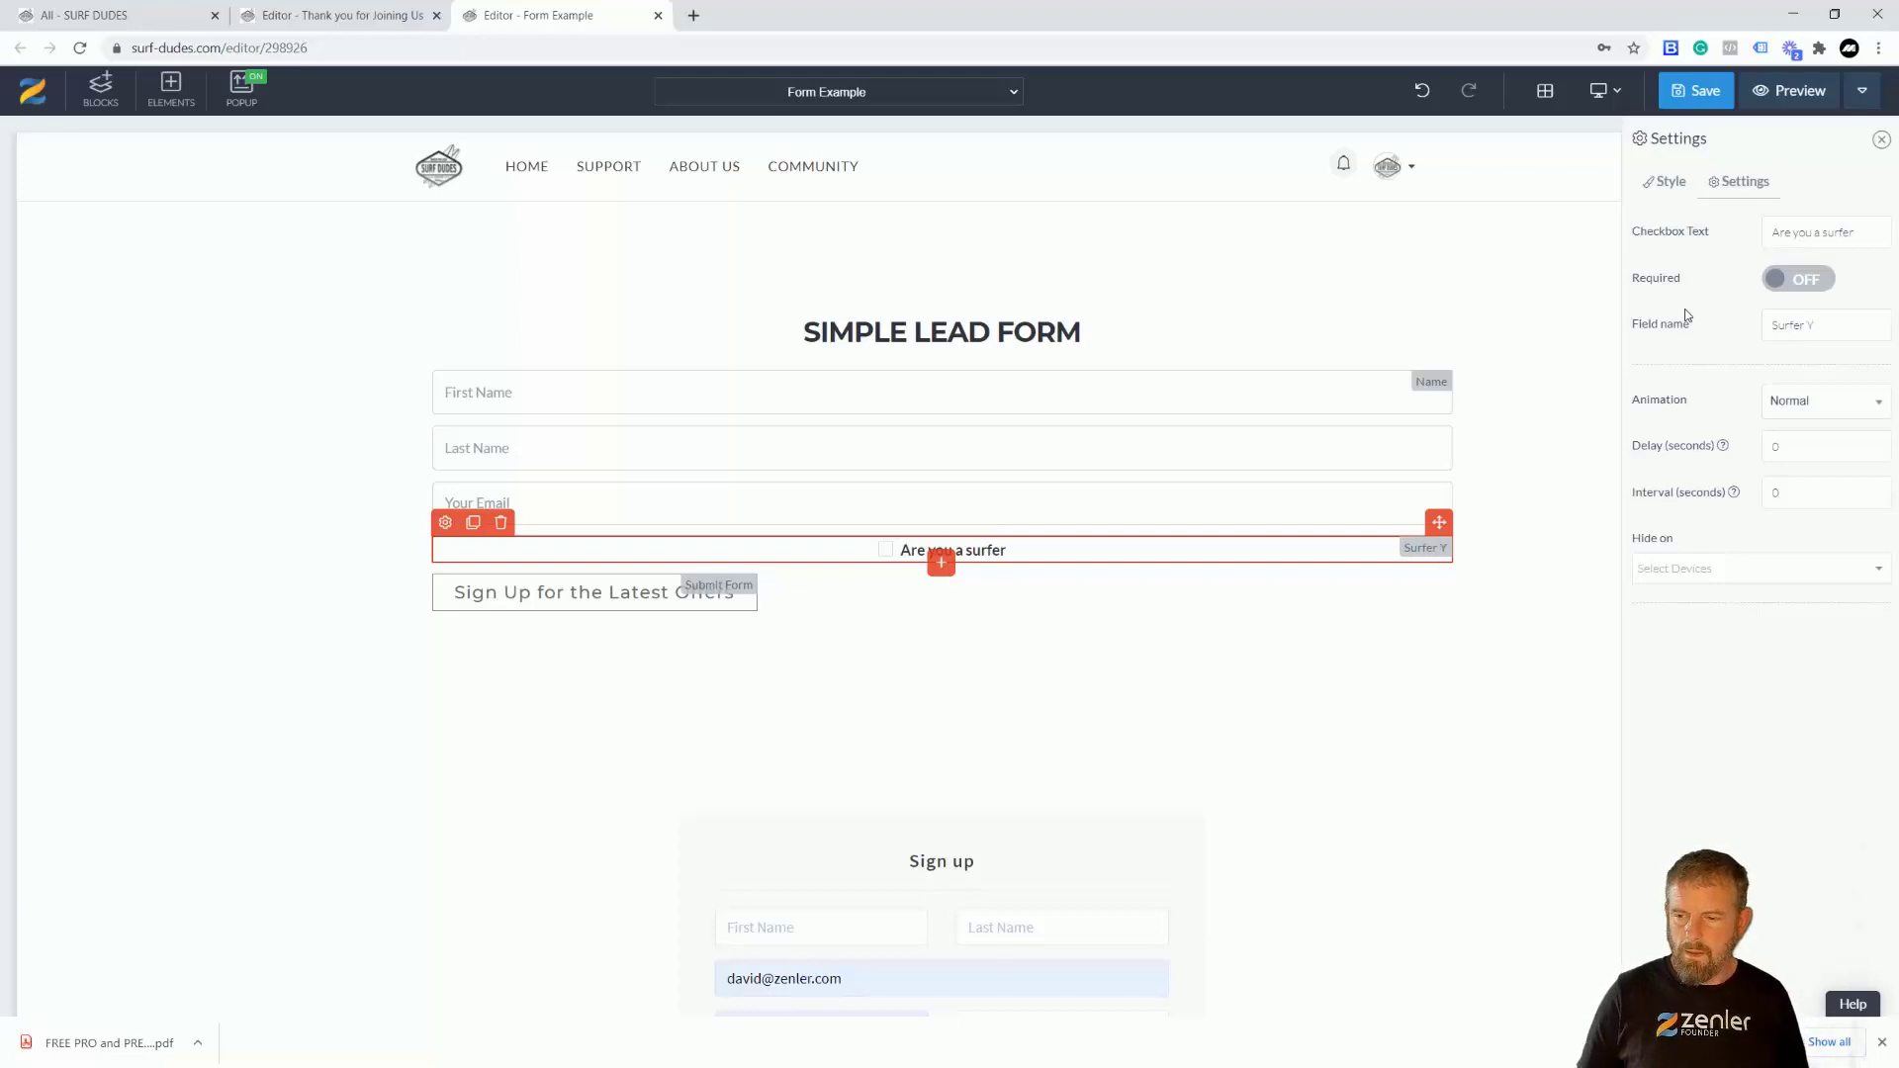
{"action": "key", "text": "BackSpace"}
{"action": "key", "text": "BackSpace"}
{"action": "key", "text": "BackSpace"}
{"action": "key", "text": "BackSpace"}
{"action": "key", "text": "BackSpace"}
{"action": "key", "text": "BackSpace"}
{"action": "key", "text": "BackSpace"}
{"action": "key", "text": "BackSpace"}
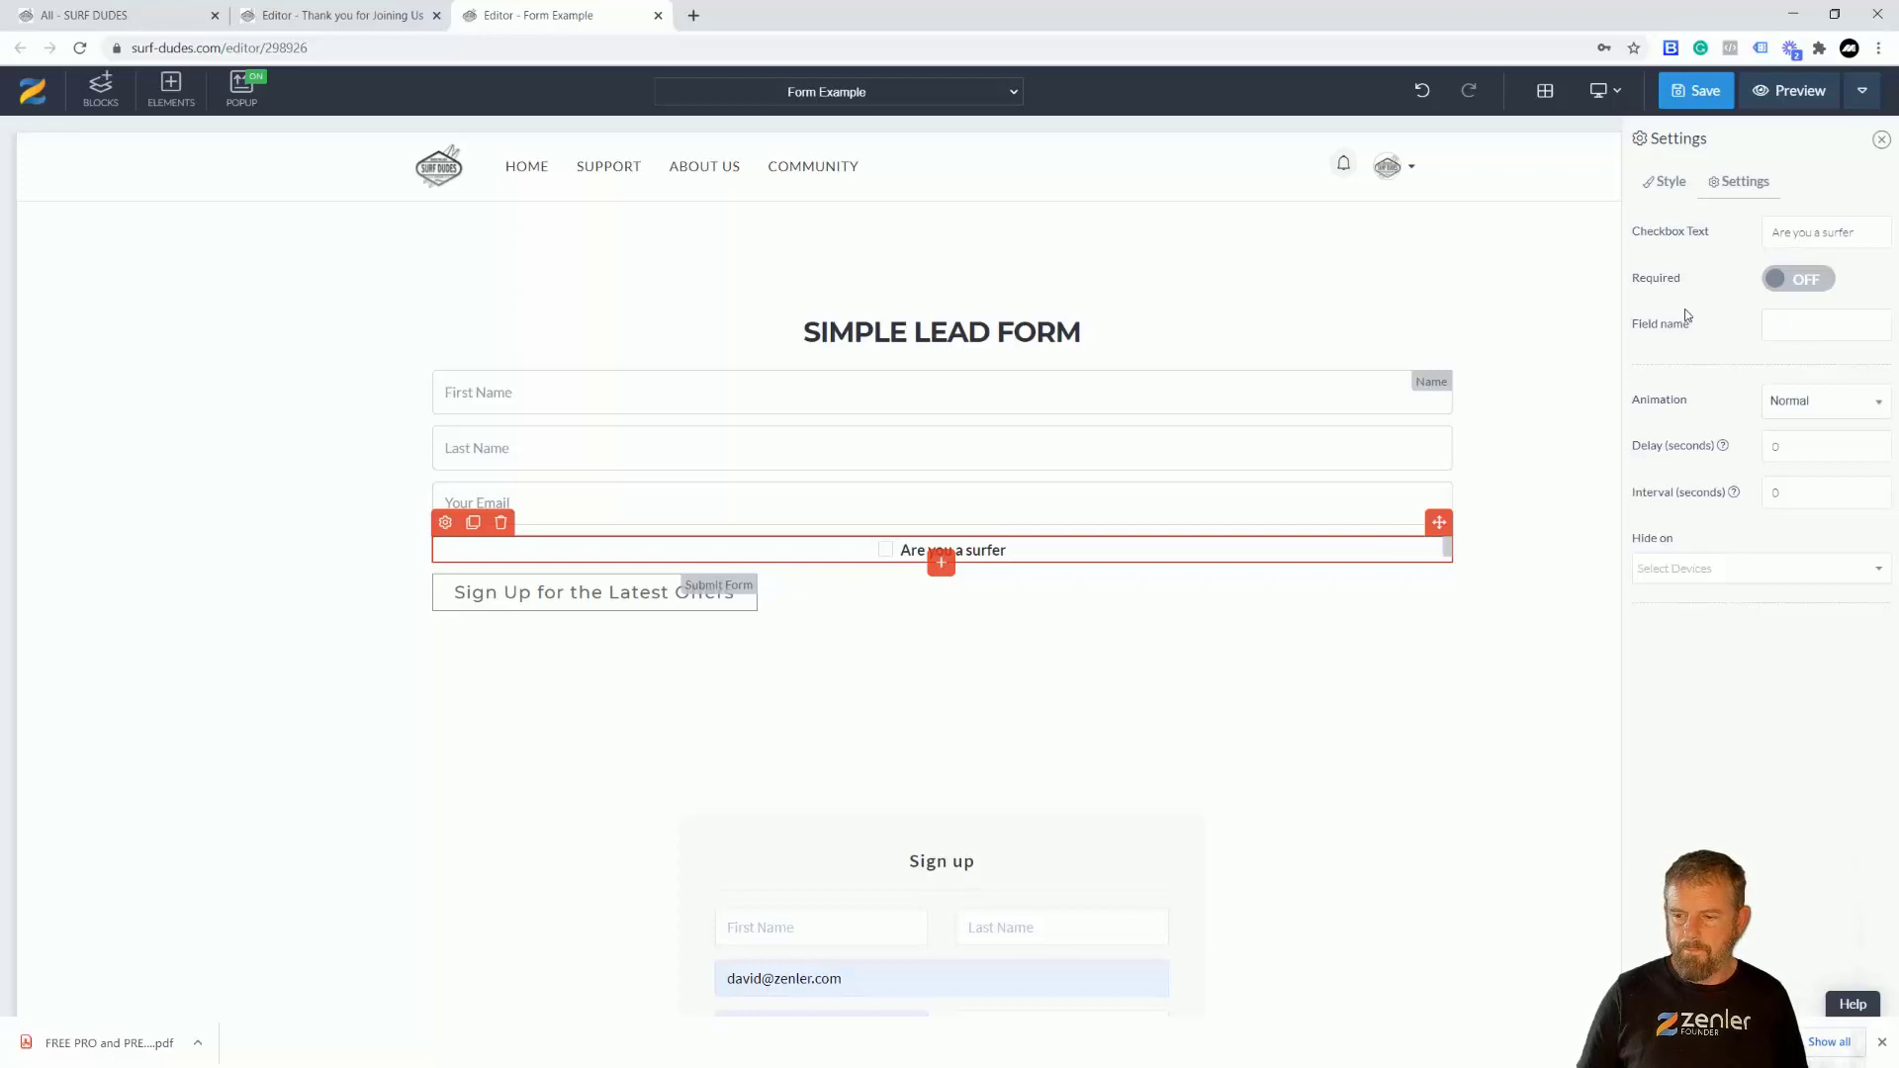
- Set the checkbox's field name to "Are you a surfer"
{"action": "type", "text": "Are you"}
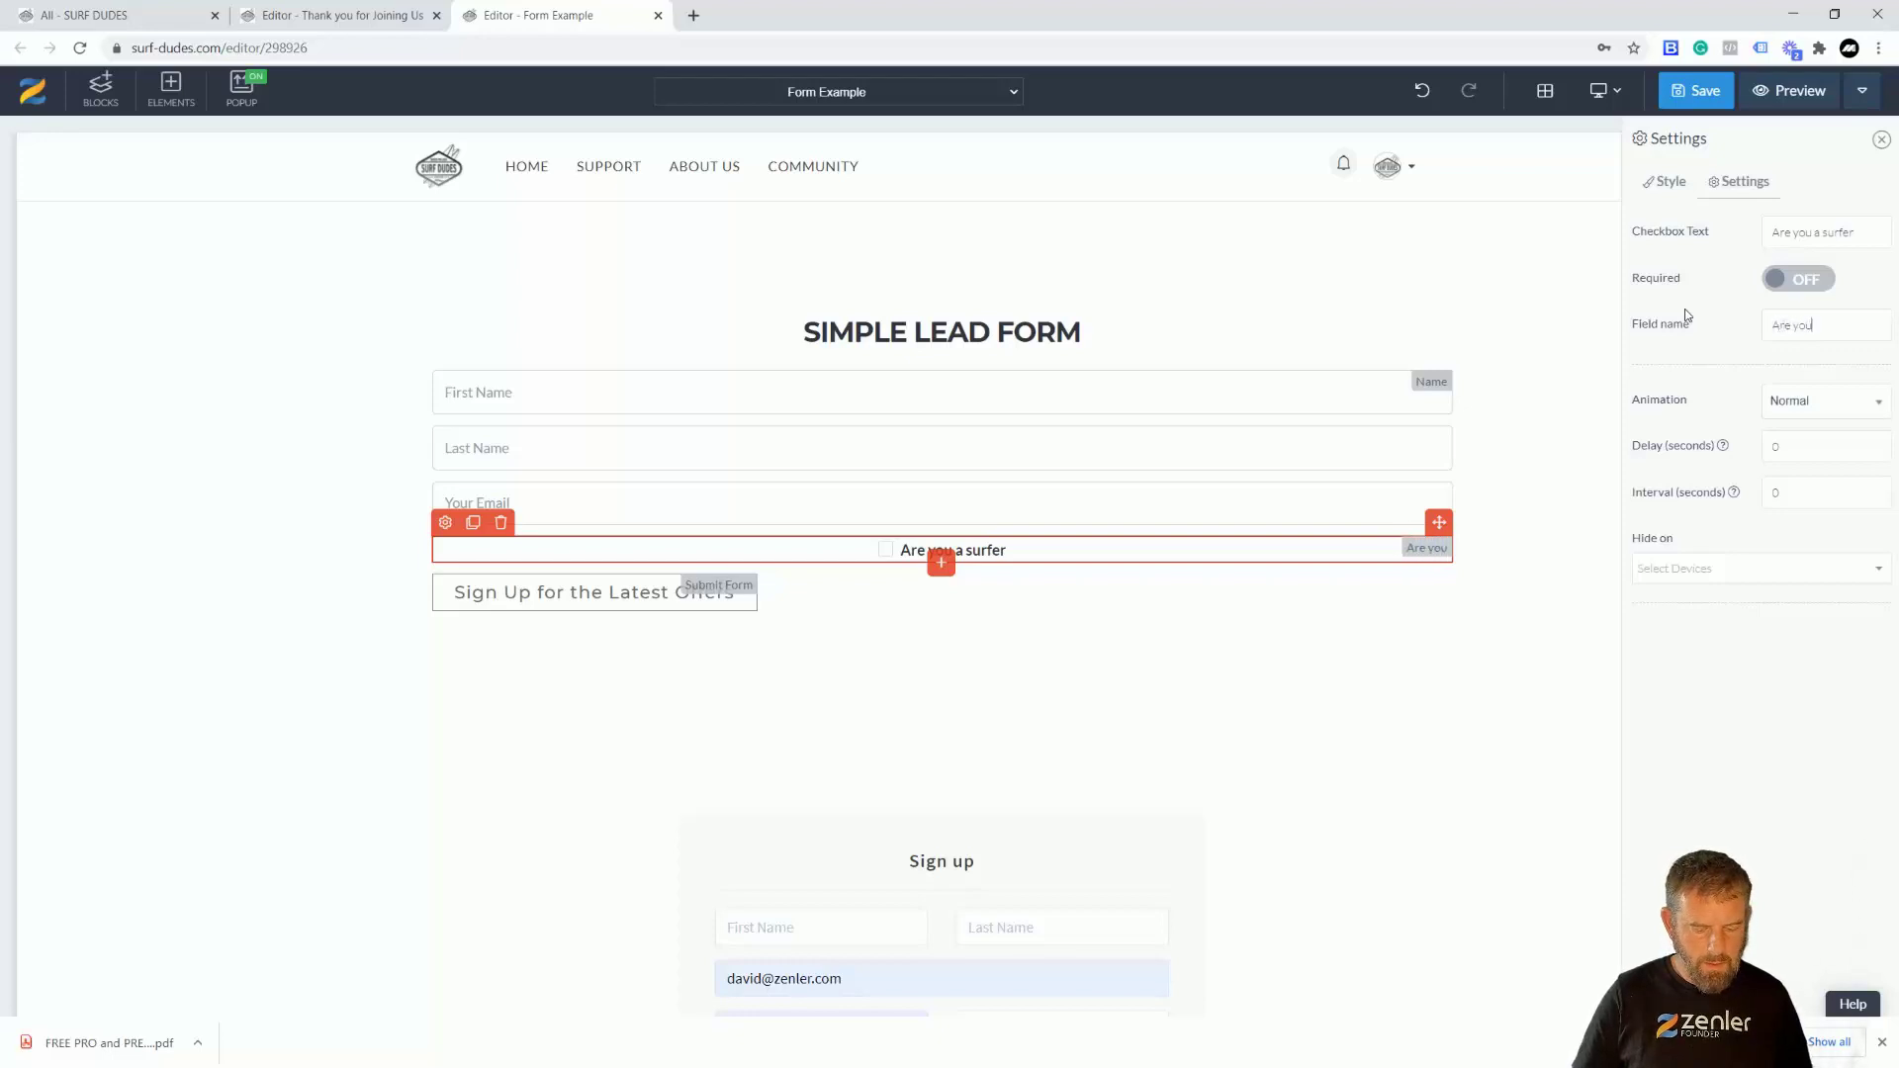
{"action": "type", "text": " a surfer"}
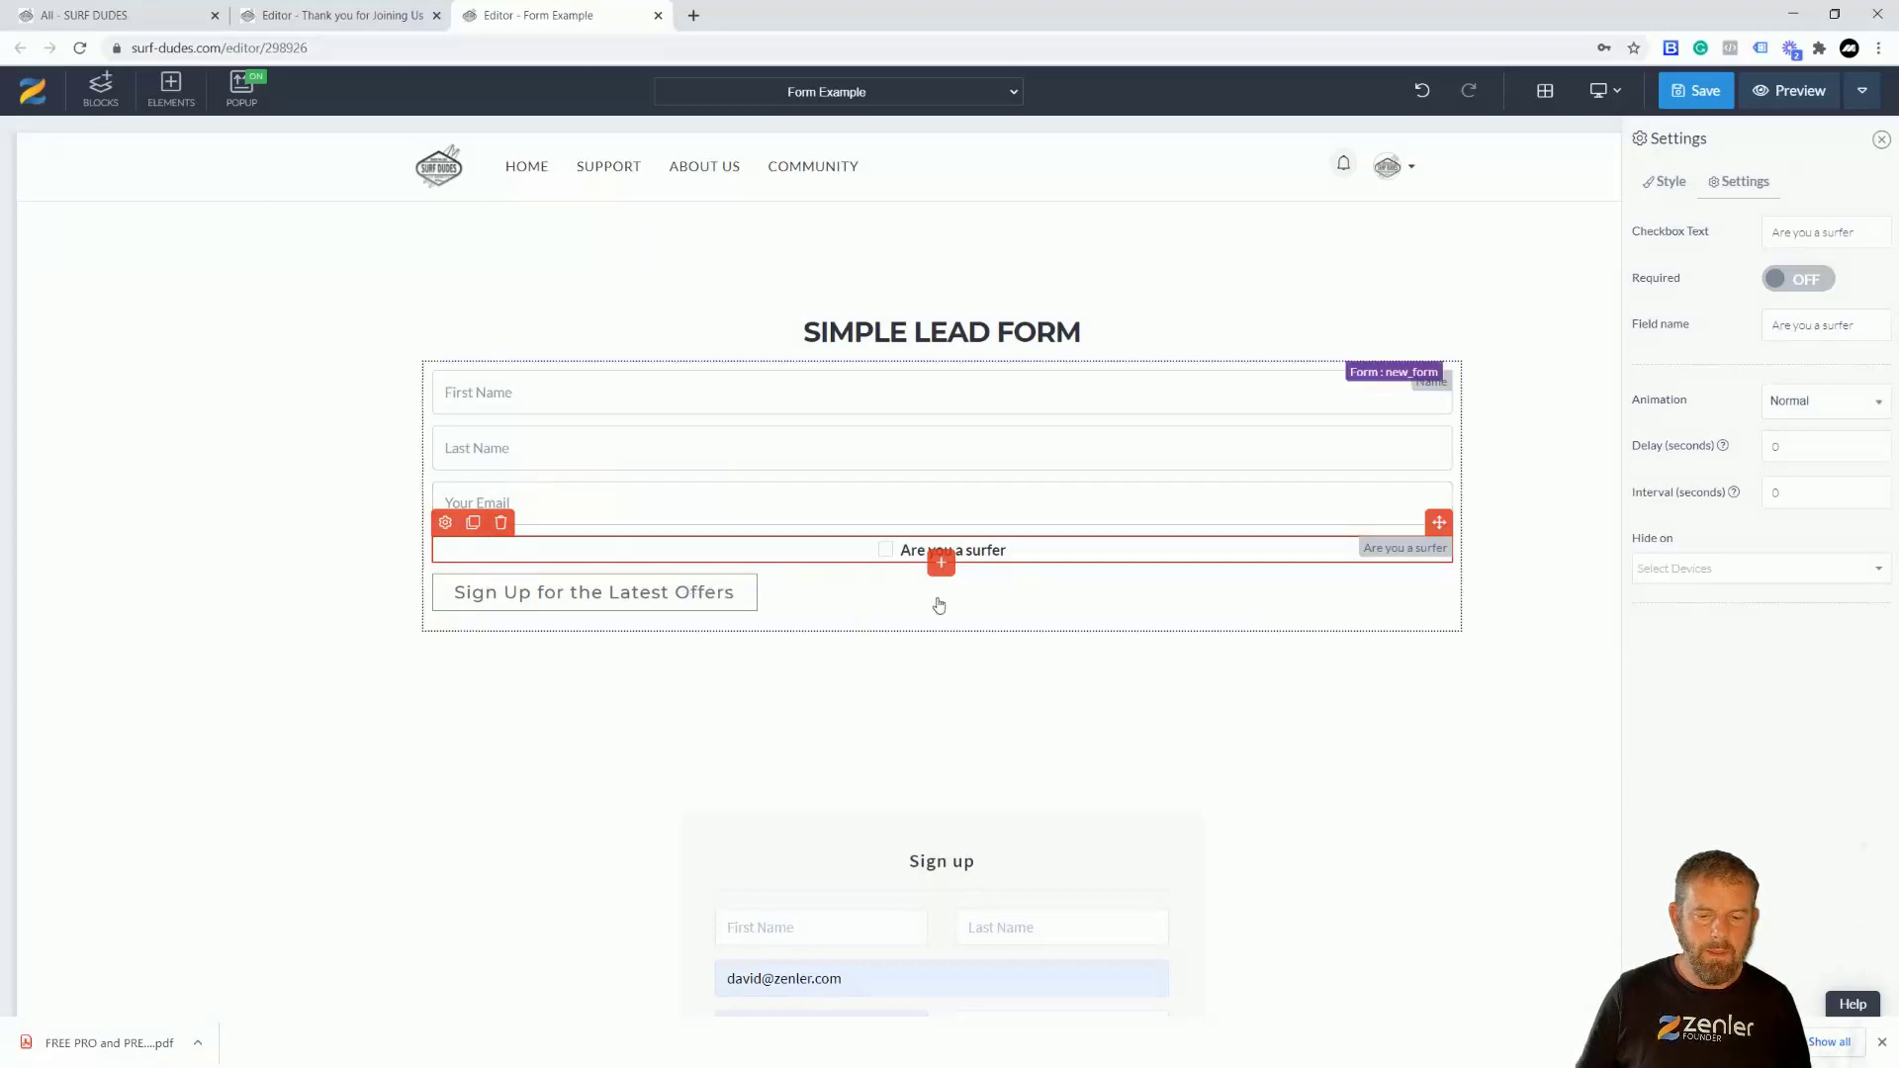
- Add a Dropdown form element below the "Are you a surfer" checkbox
{"action": "left_click", "coordinate": [941, 561]}
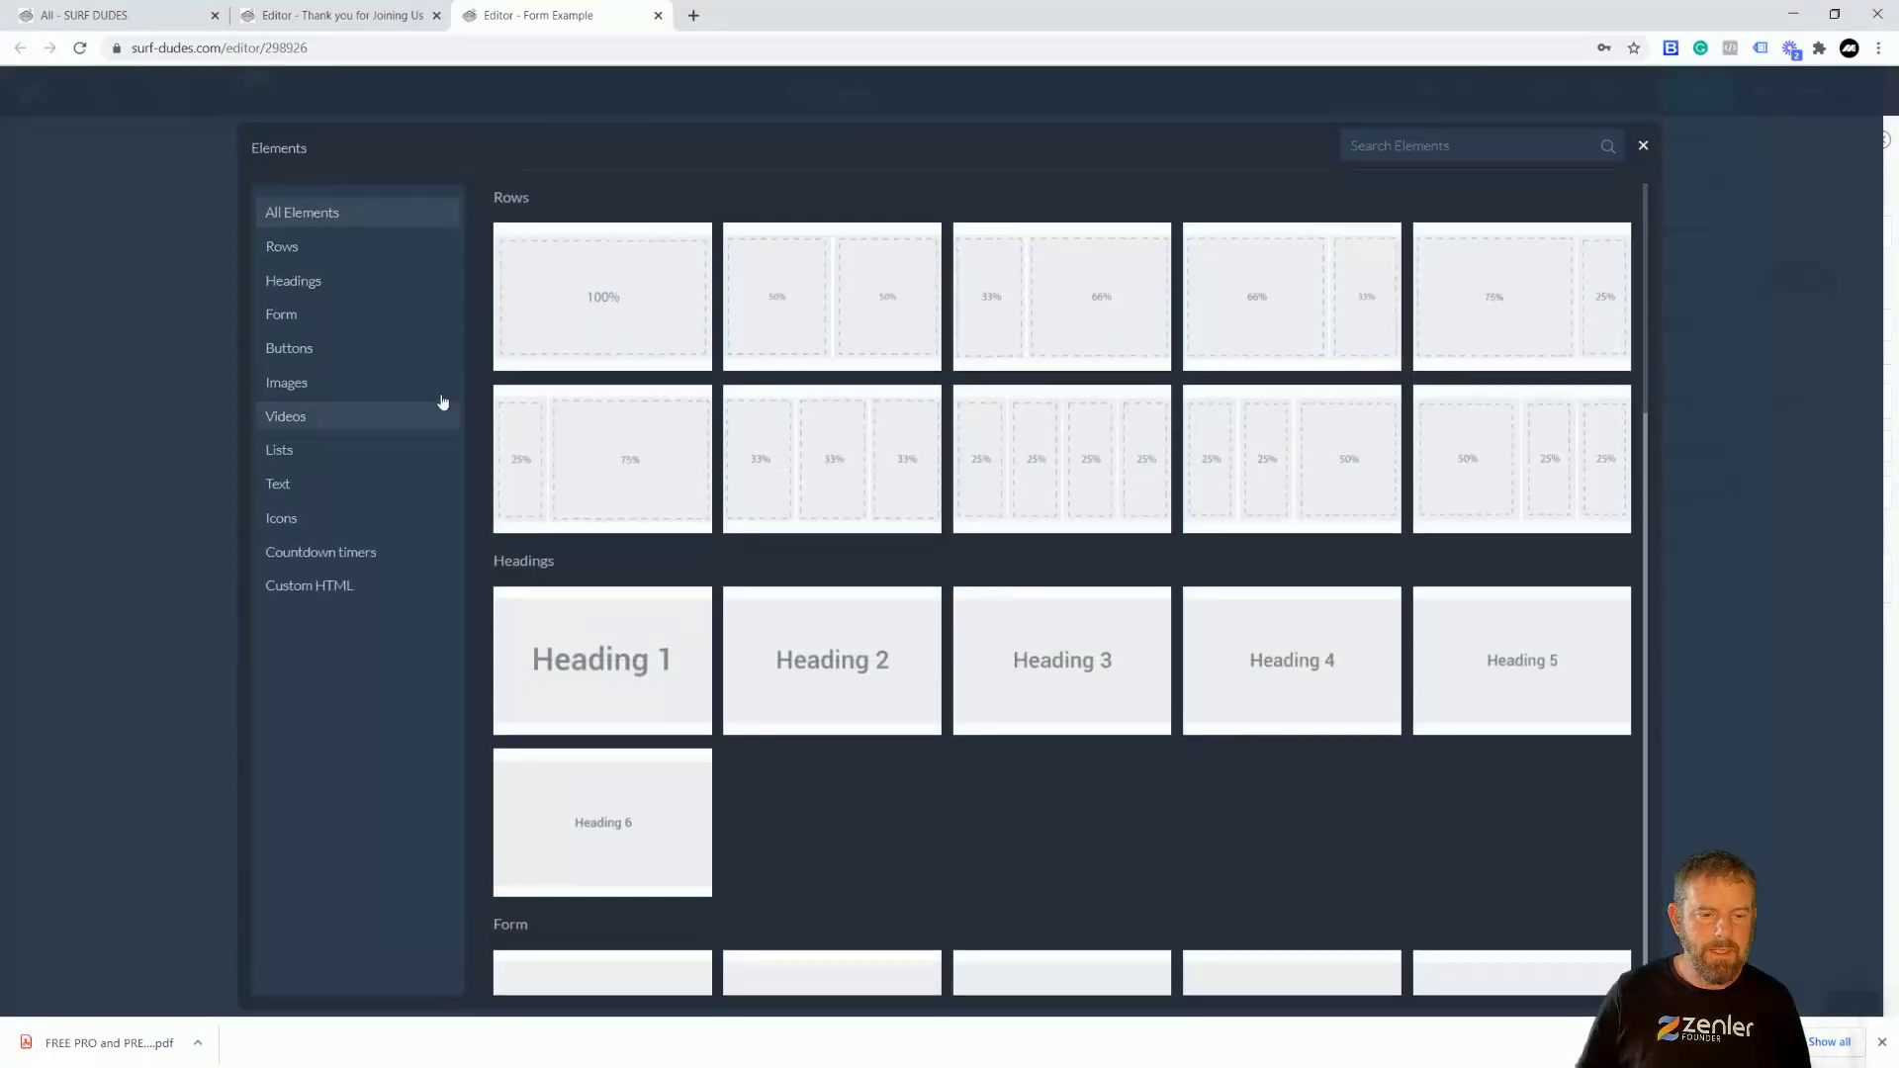
{"action": "left_click", "coordinate": [324, 316]}
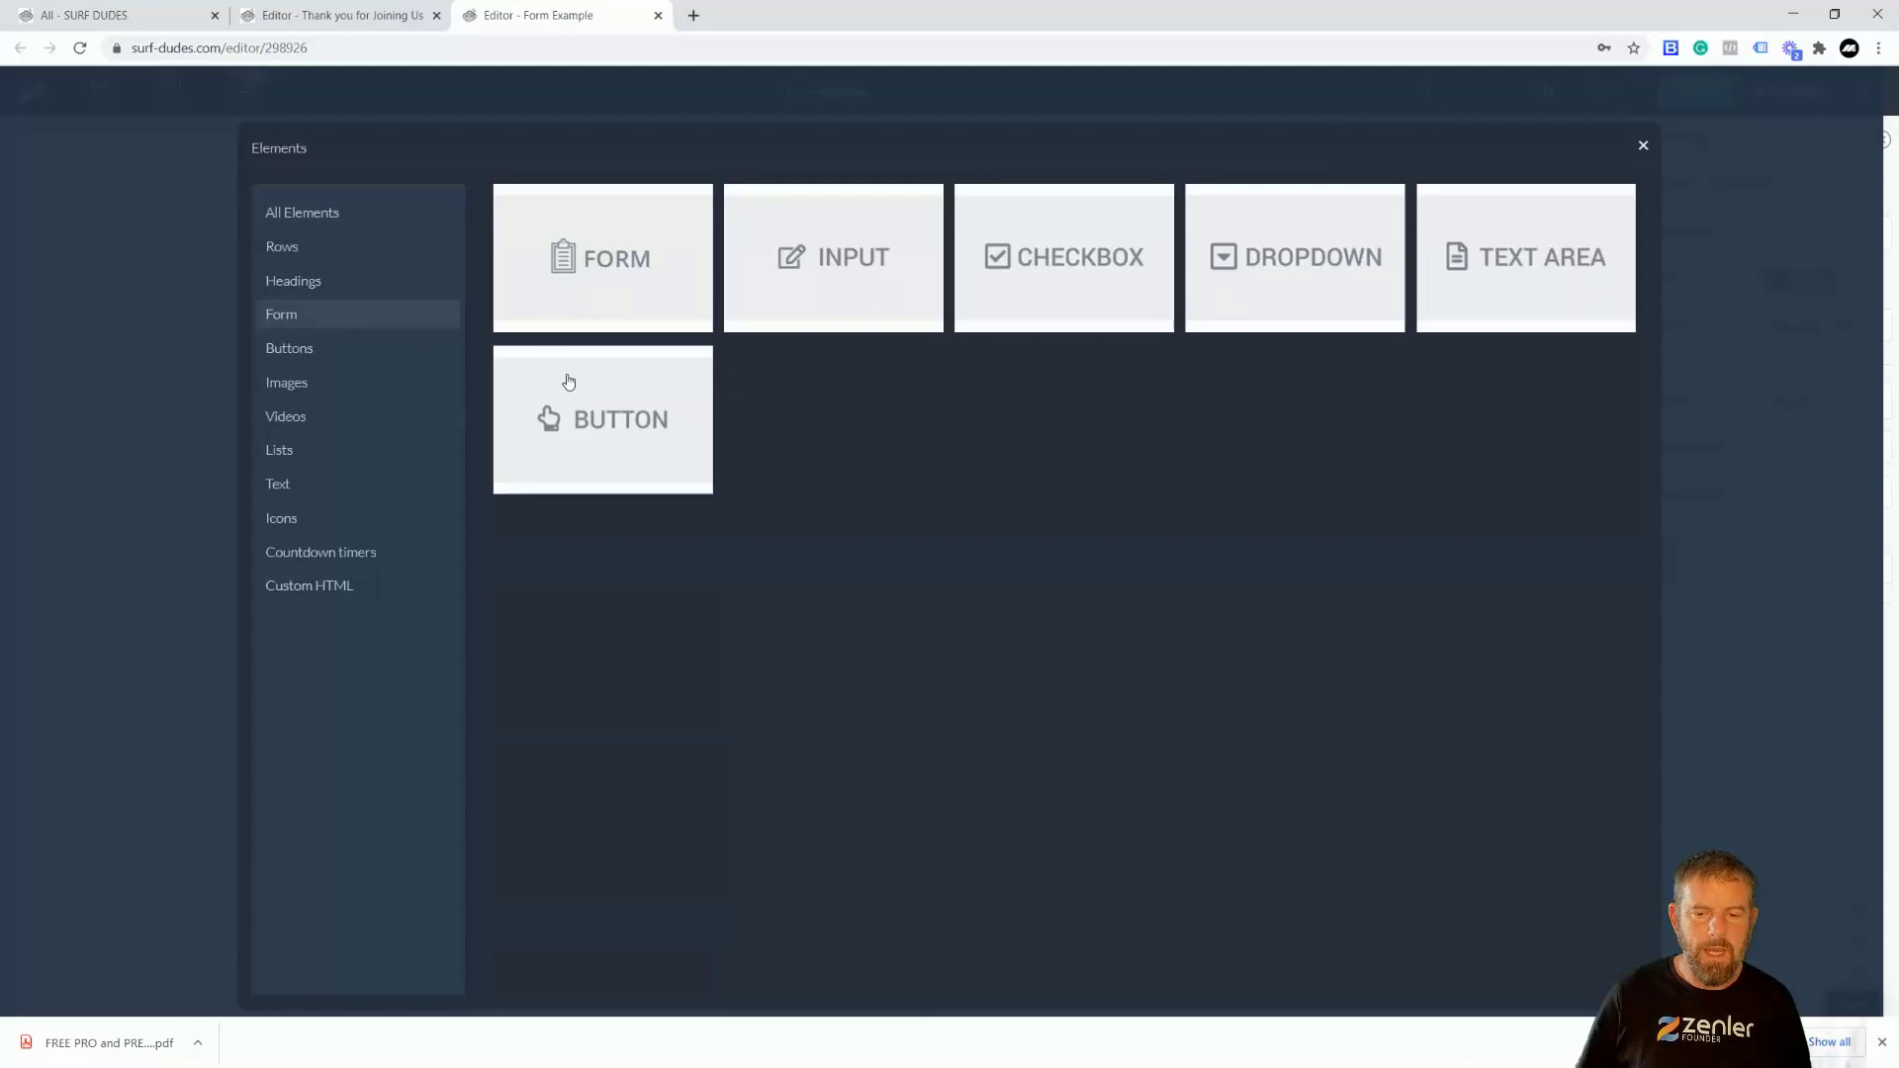
{"action": "left_click", "coordinate": [1261, 283]}
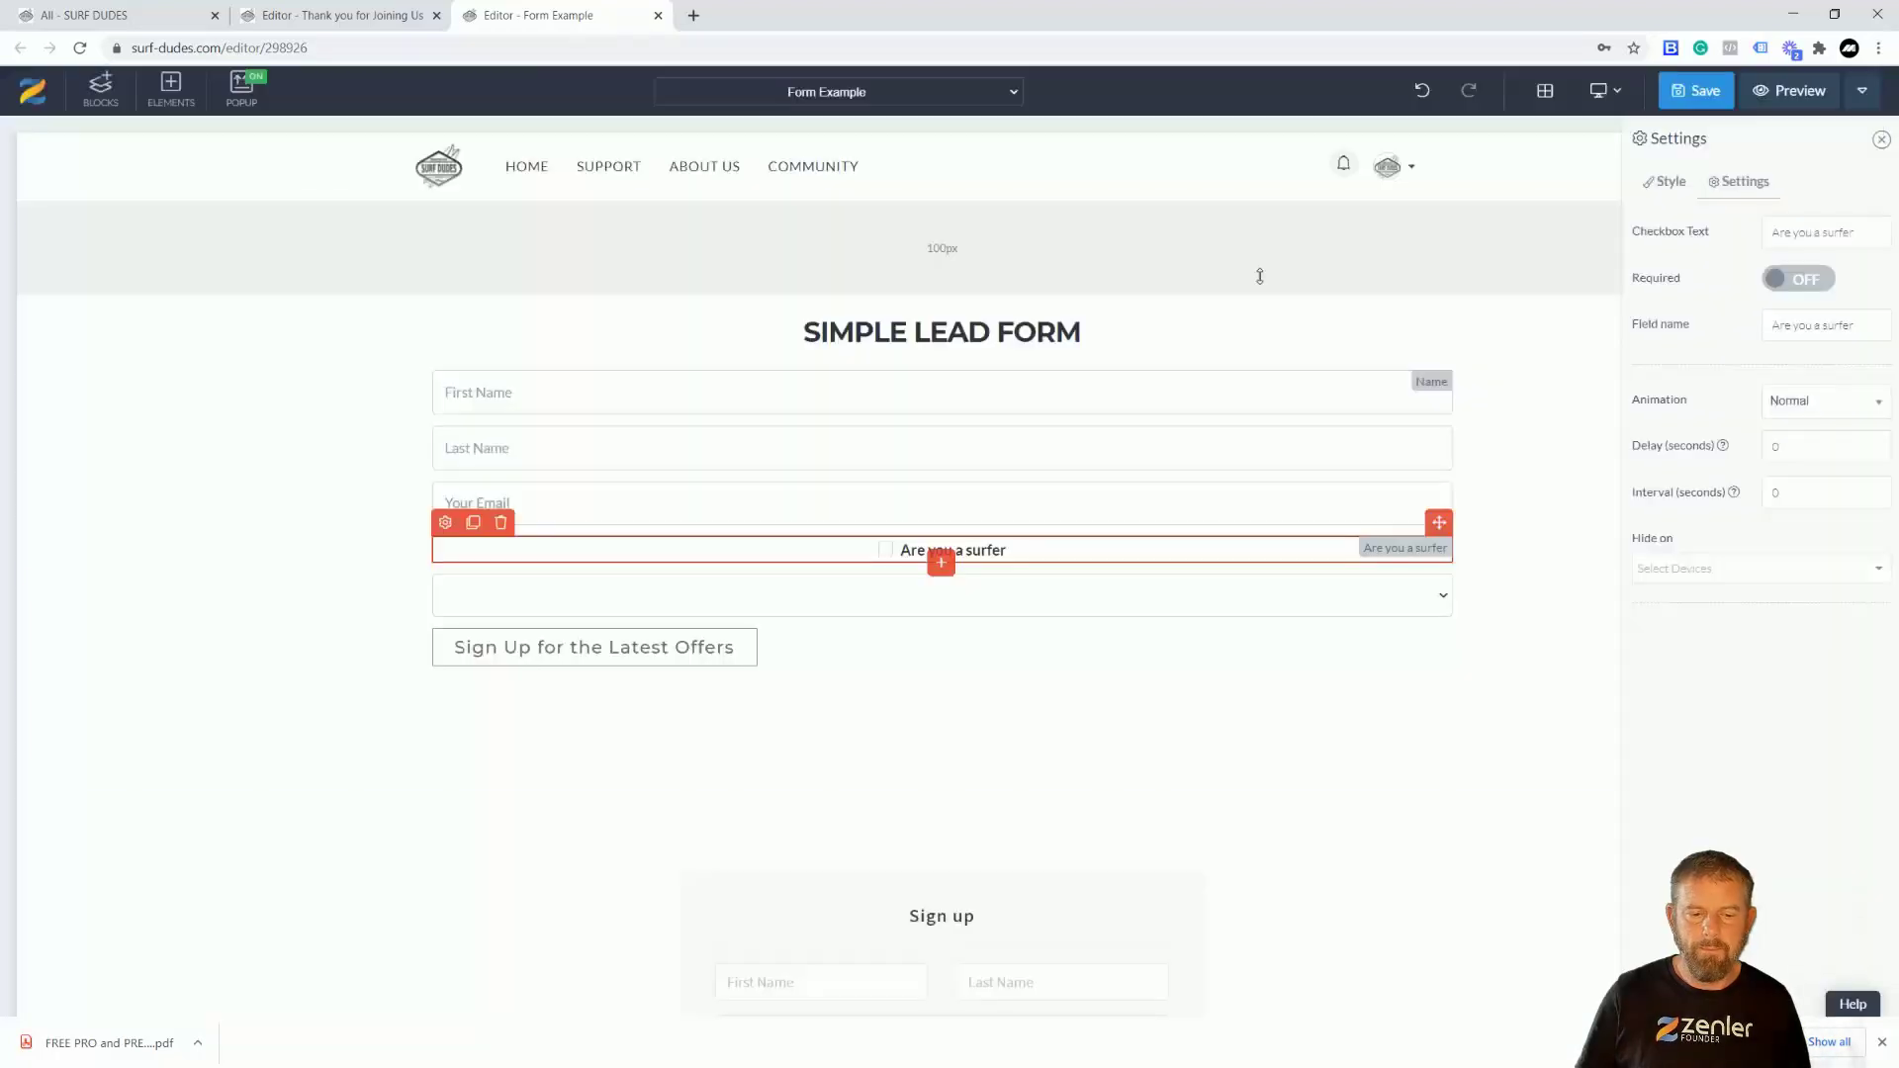
- In the new dropdown's settings, set the input type to Custom options
{"action": "left_click", "coordinate": [865, 601]}
{"action": "left_click", "coordinate": [446, 560]}
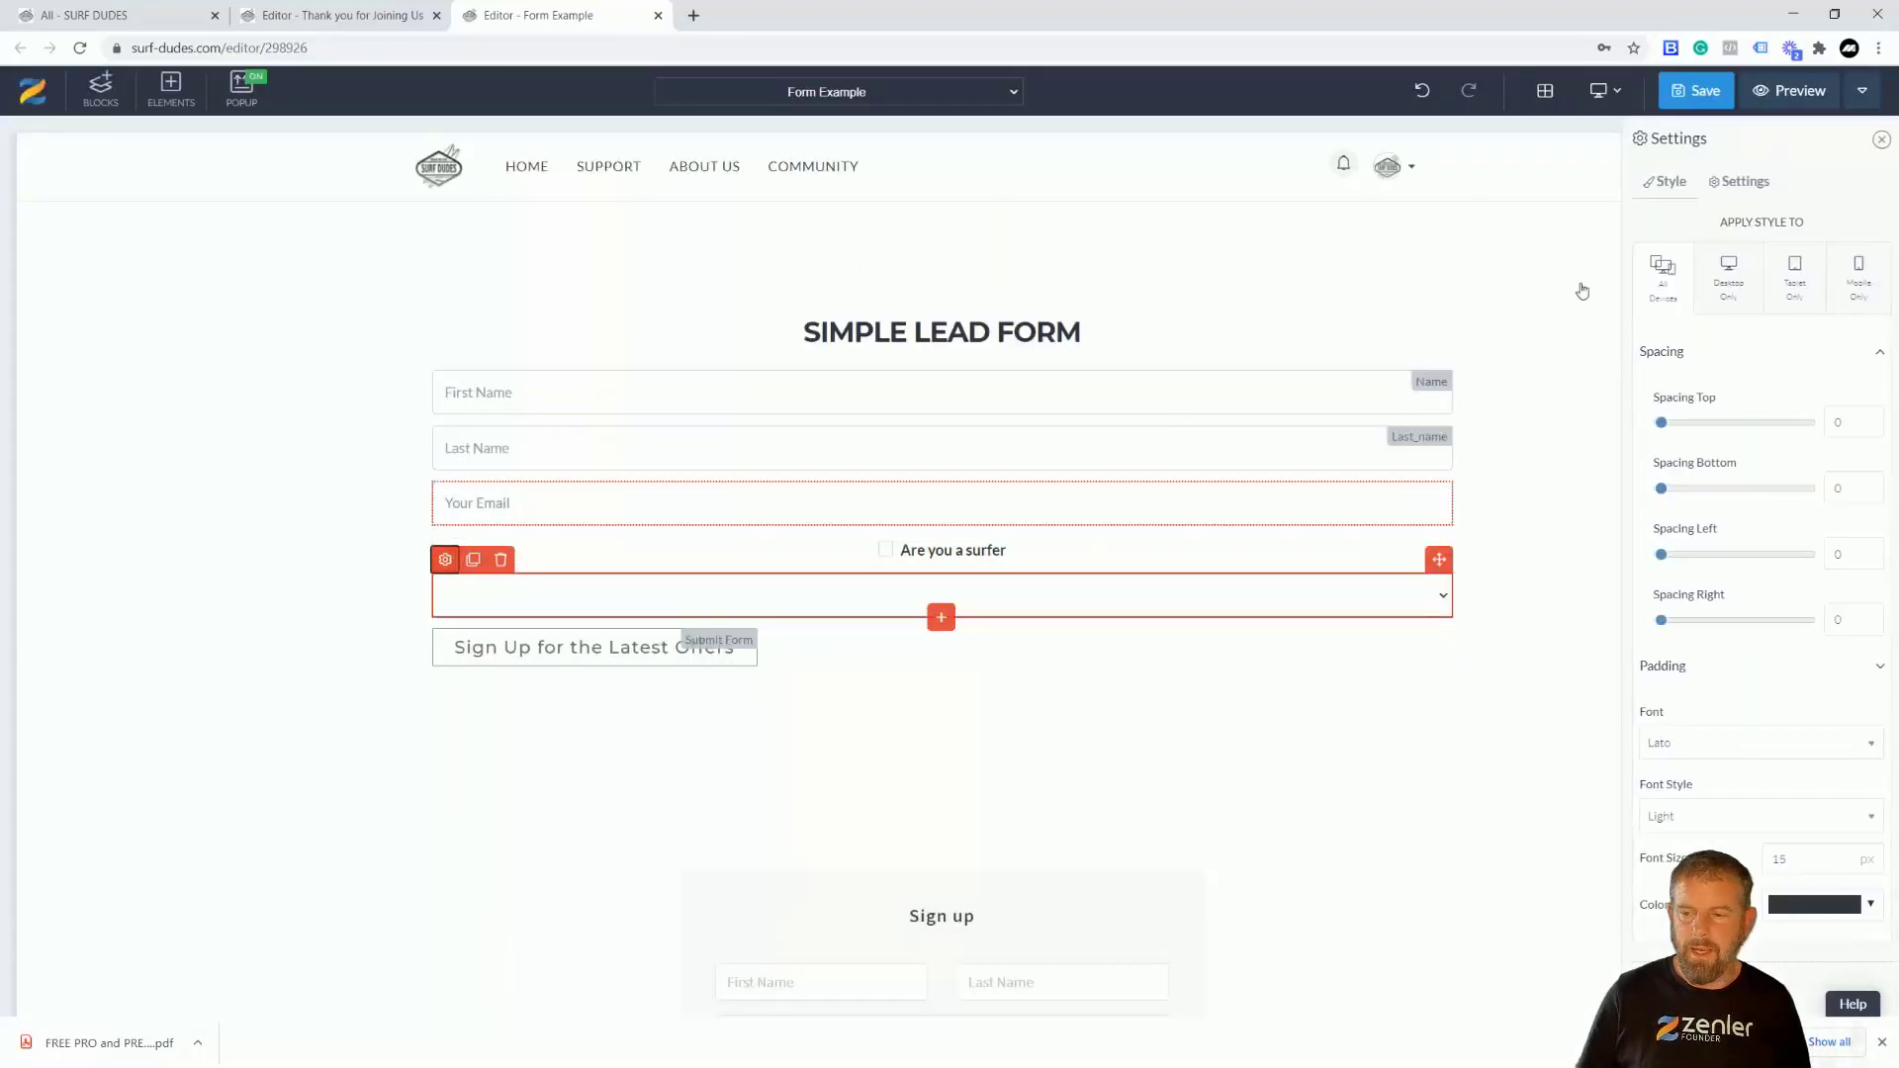
{"action": "left_click", "coordinate": [1741, 181]}
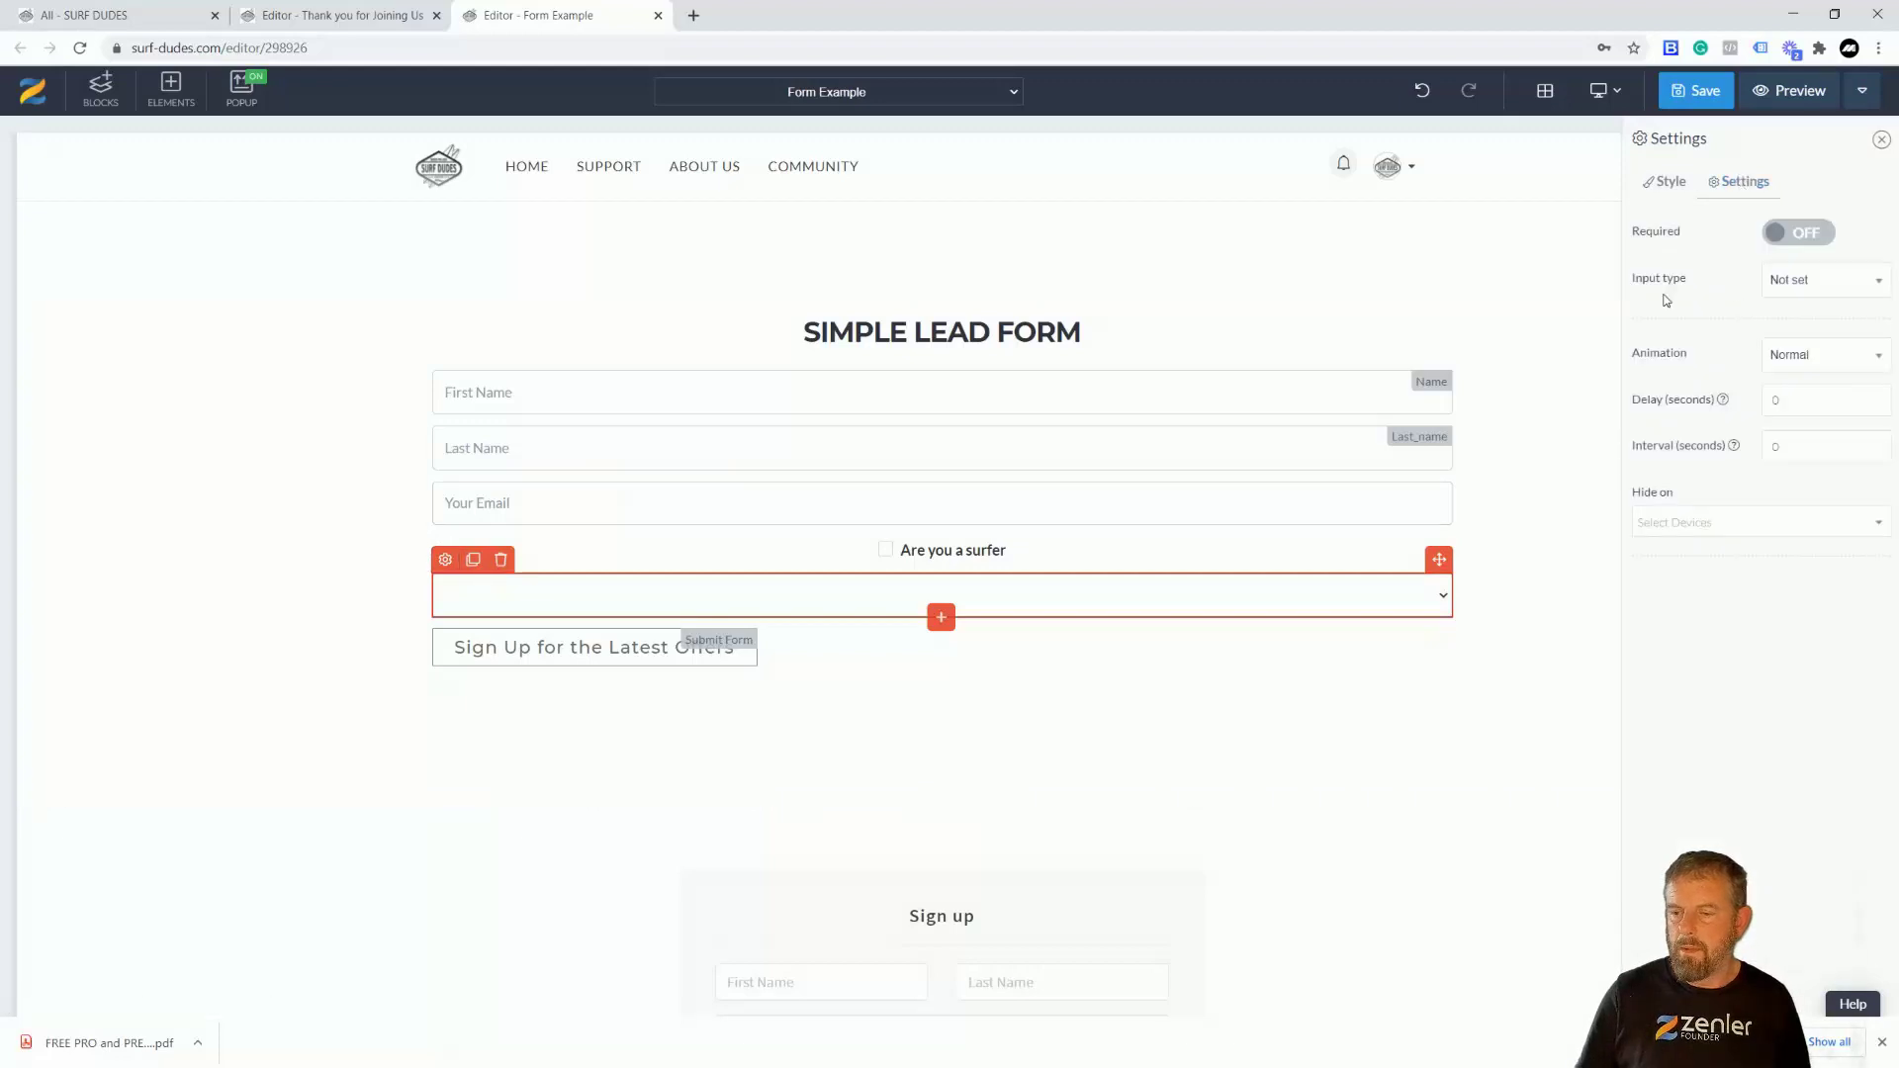
{"action": "left_click", "coordinate": [1824, 285]}
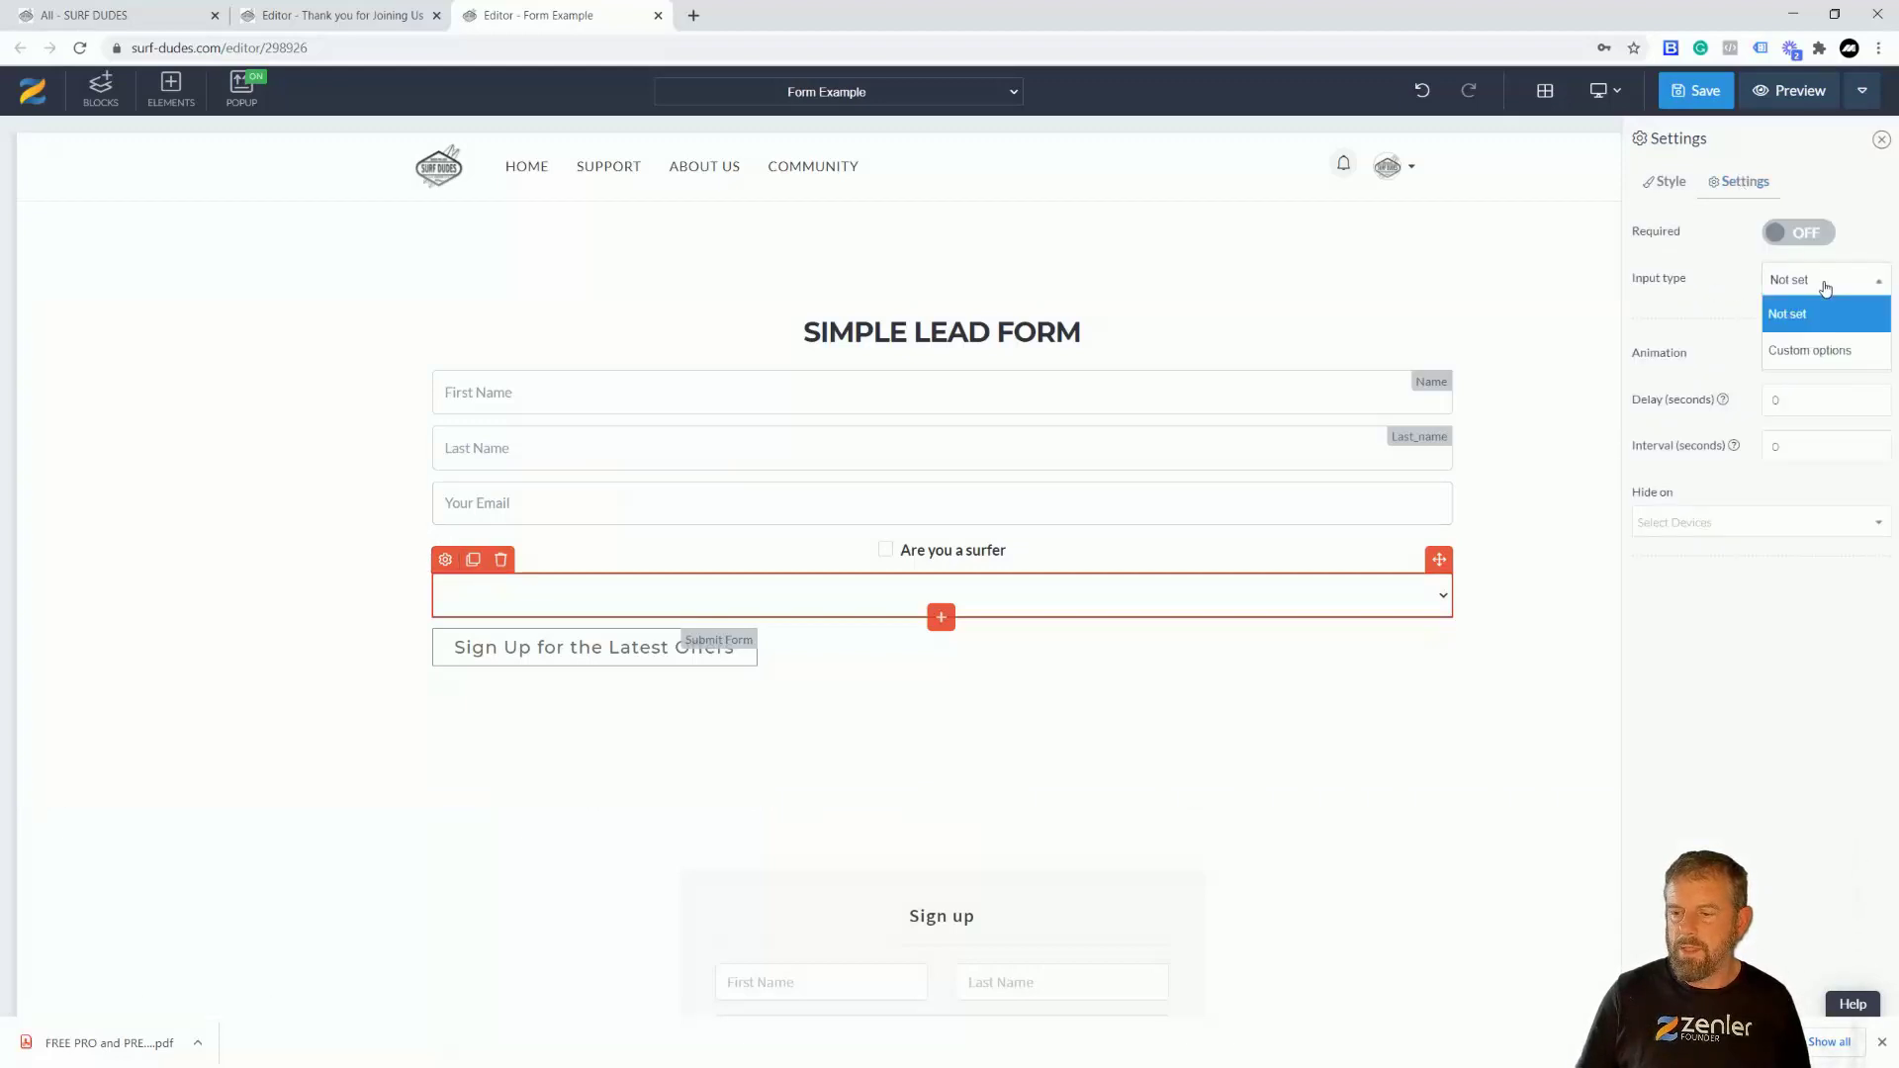
{"action": "left_click", "coordinate": [1799, 360]}
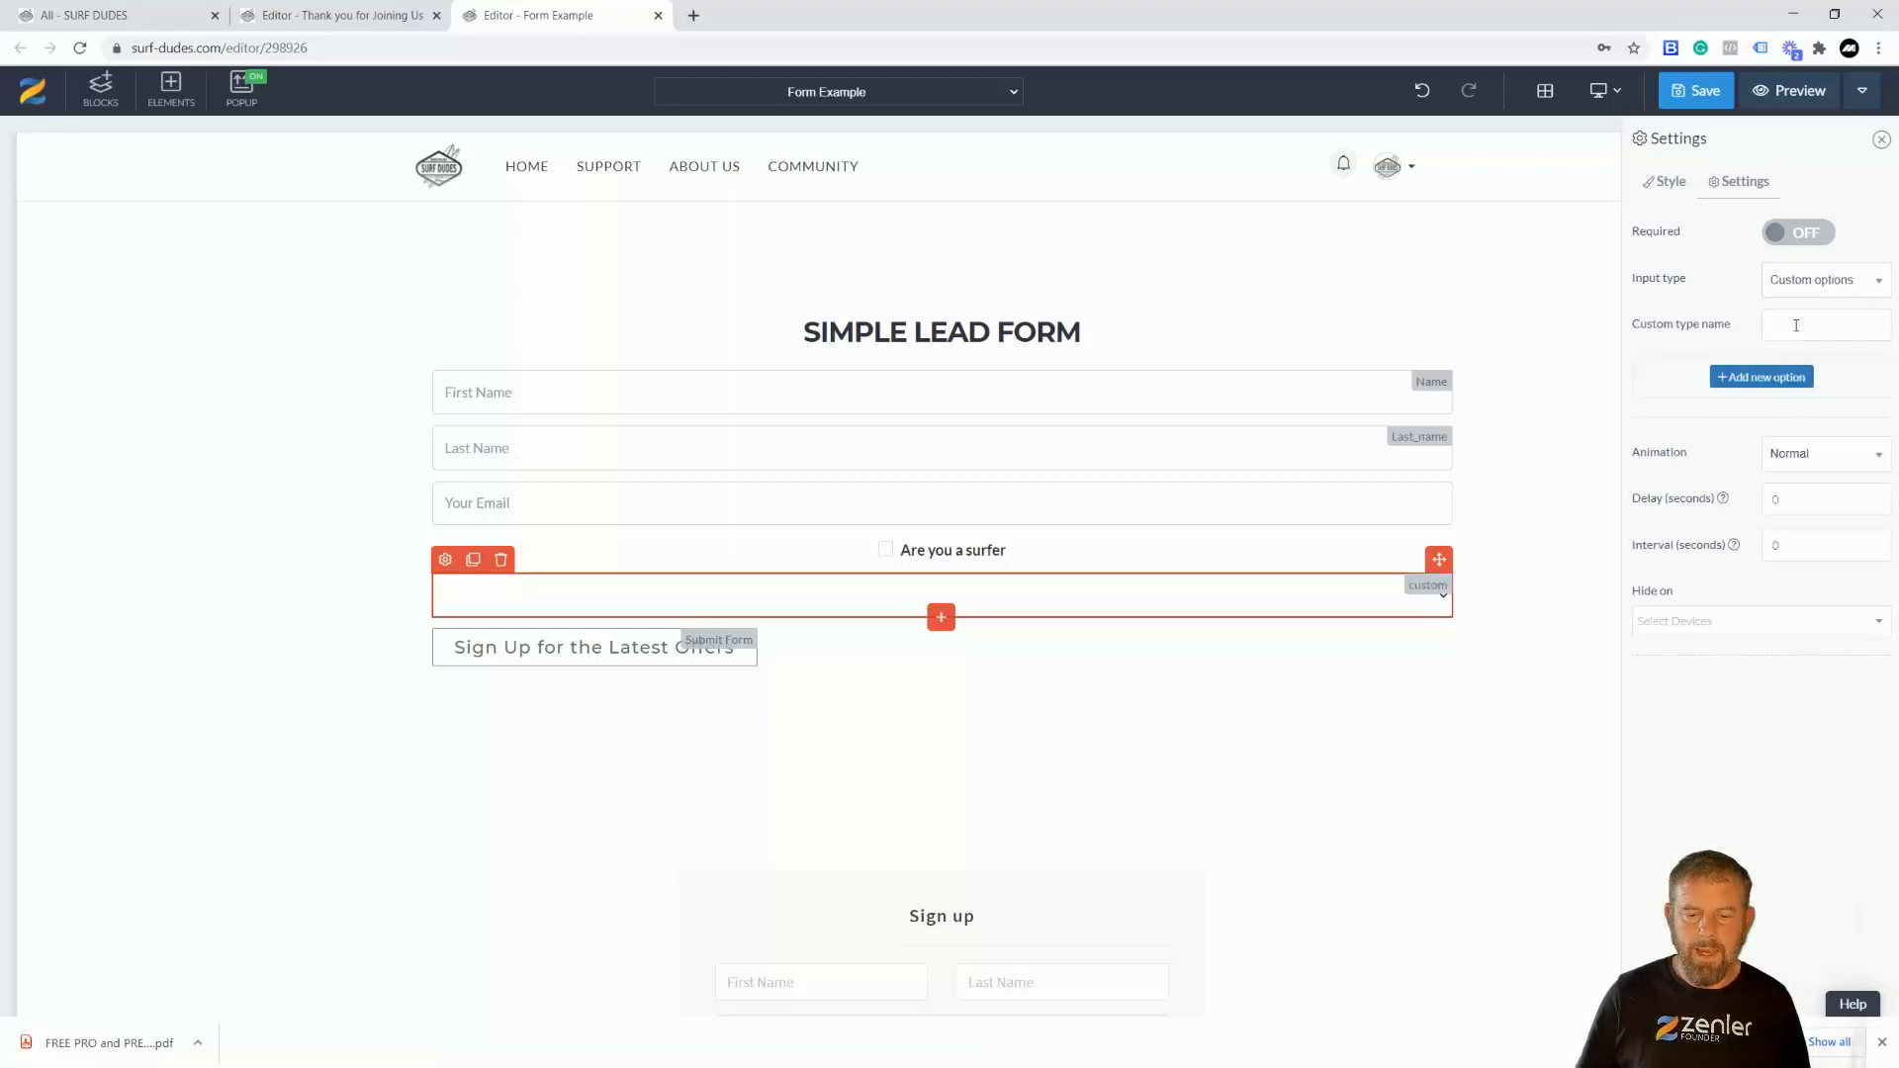
{"action": "left_click", "coordinate": [1796, 326]}
{"action": "type", "text": "Level"}
{"action": "key", "text": "BackSpace"}
{"action": "key", "text": "BackSpace"}
{"action": "key", "text": "BackSpace"}
{"action": "key", "text": "BackSpace"}
- Name the dropdown's custom type "Ability"
{"action": "type", "text": "An"}
{"action": "key", "text": "BackSpace"}
{"action": "type", "text": "bility"}
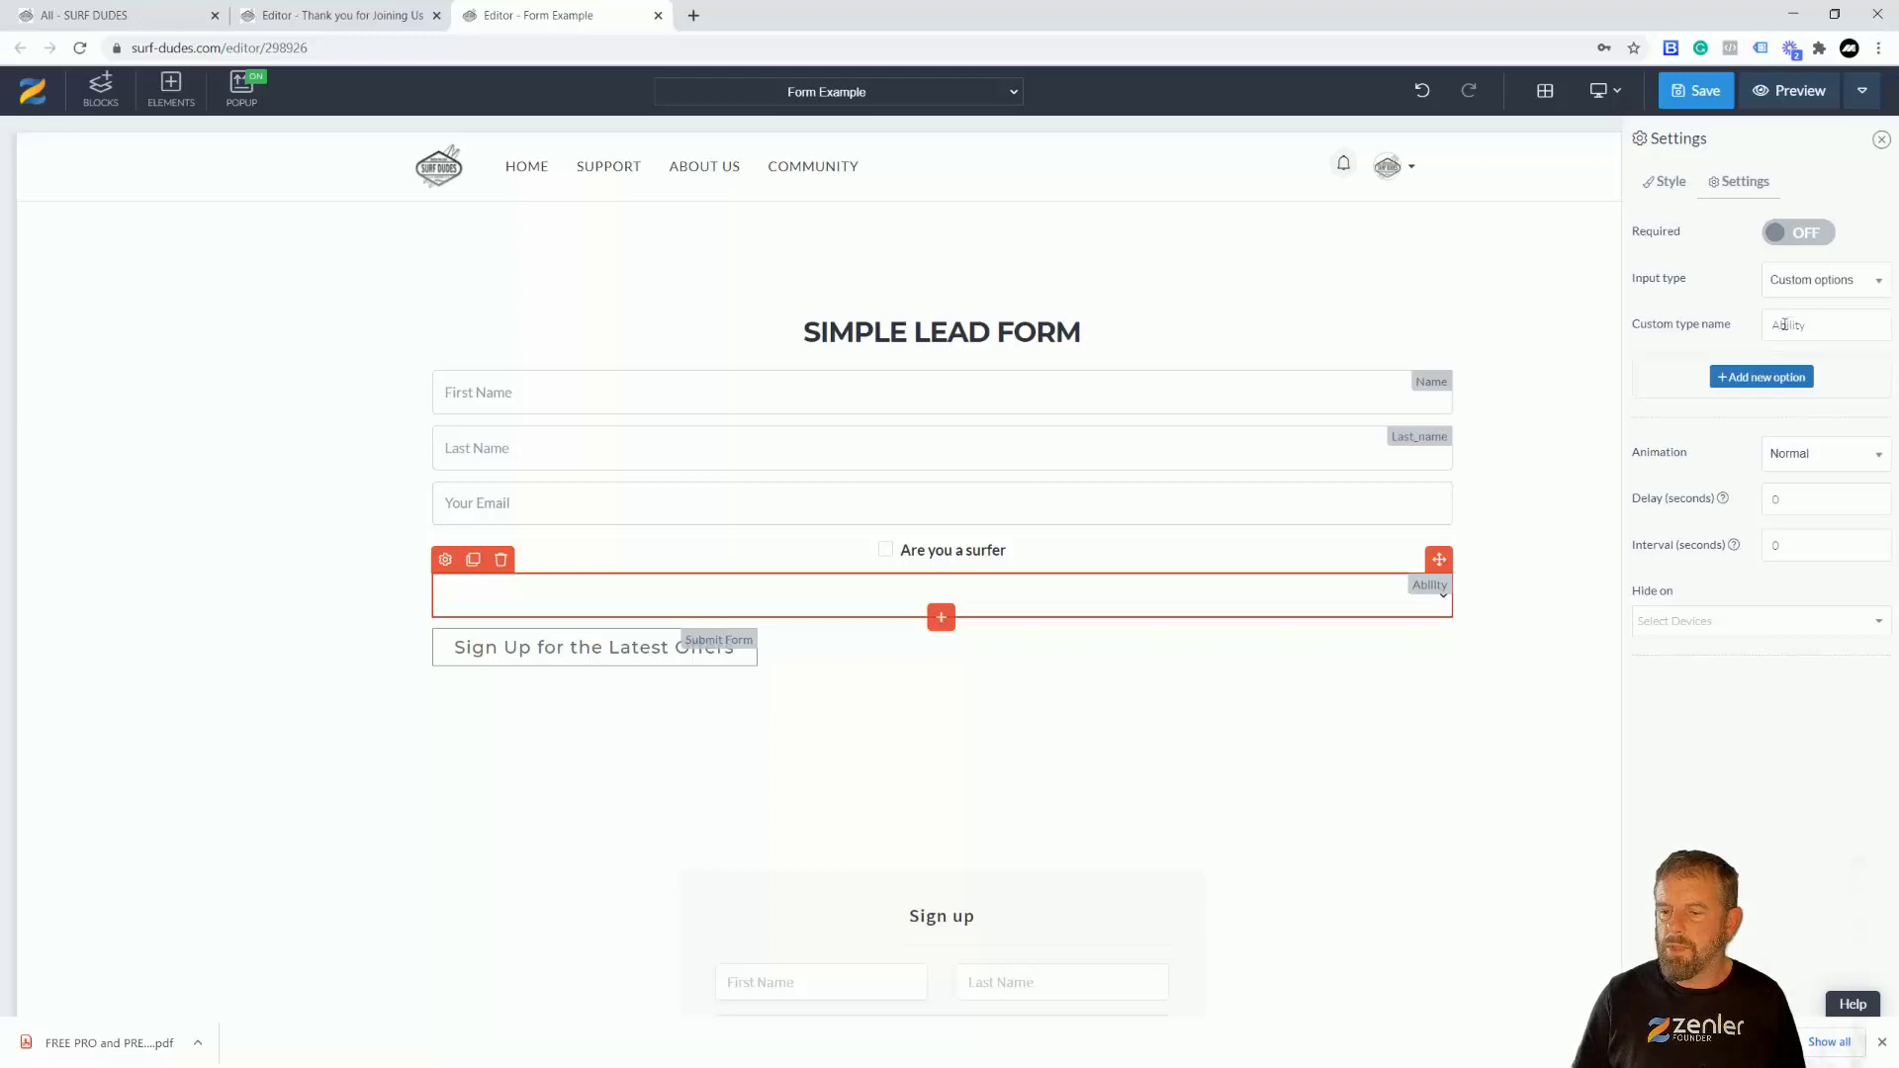
- Add a first option to the Ability dropdown with identifier and display text "Beginner"
{"action": "left_click", "coordinate": [1756, 379]}
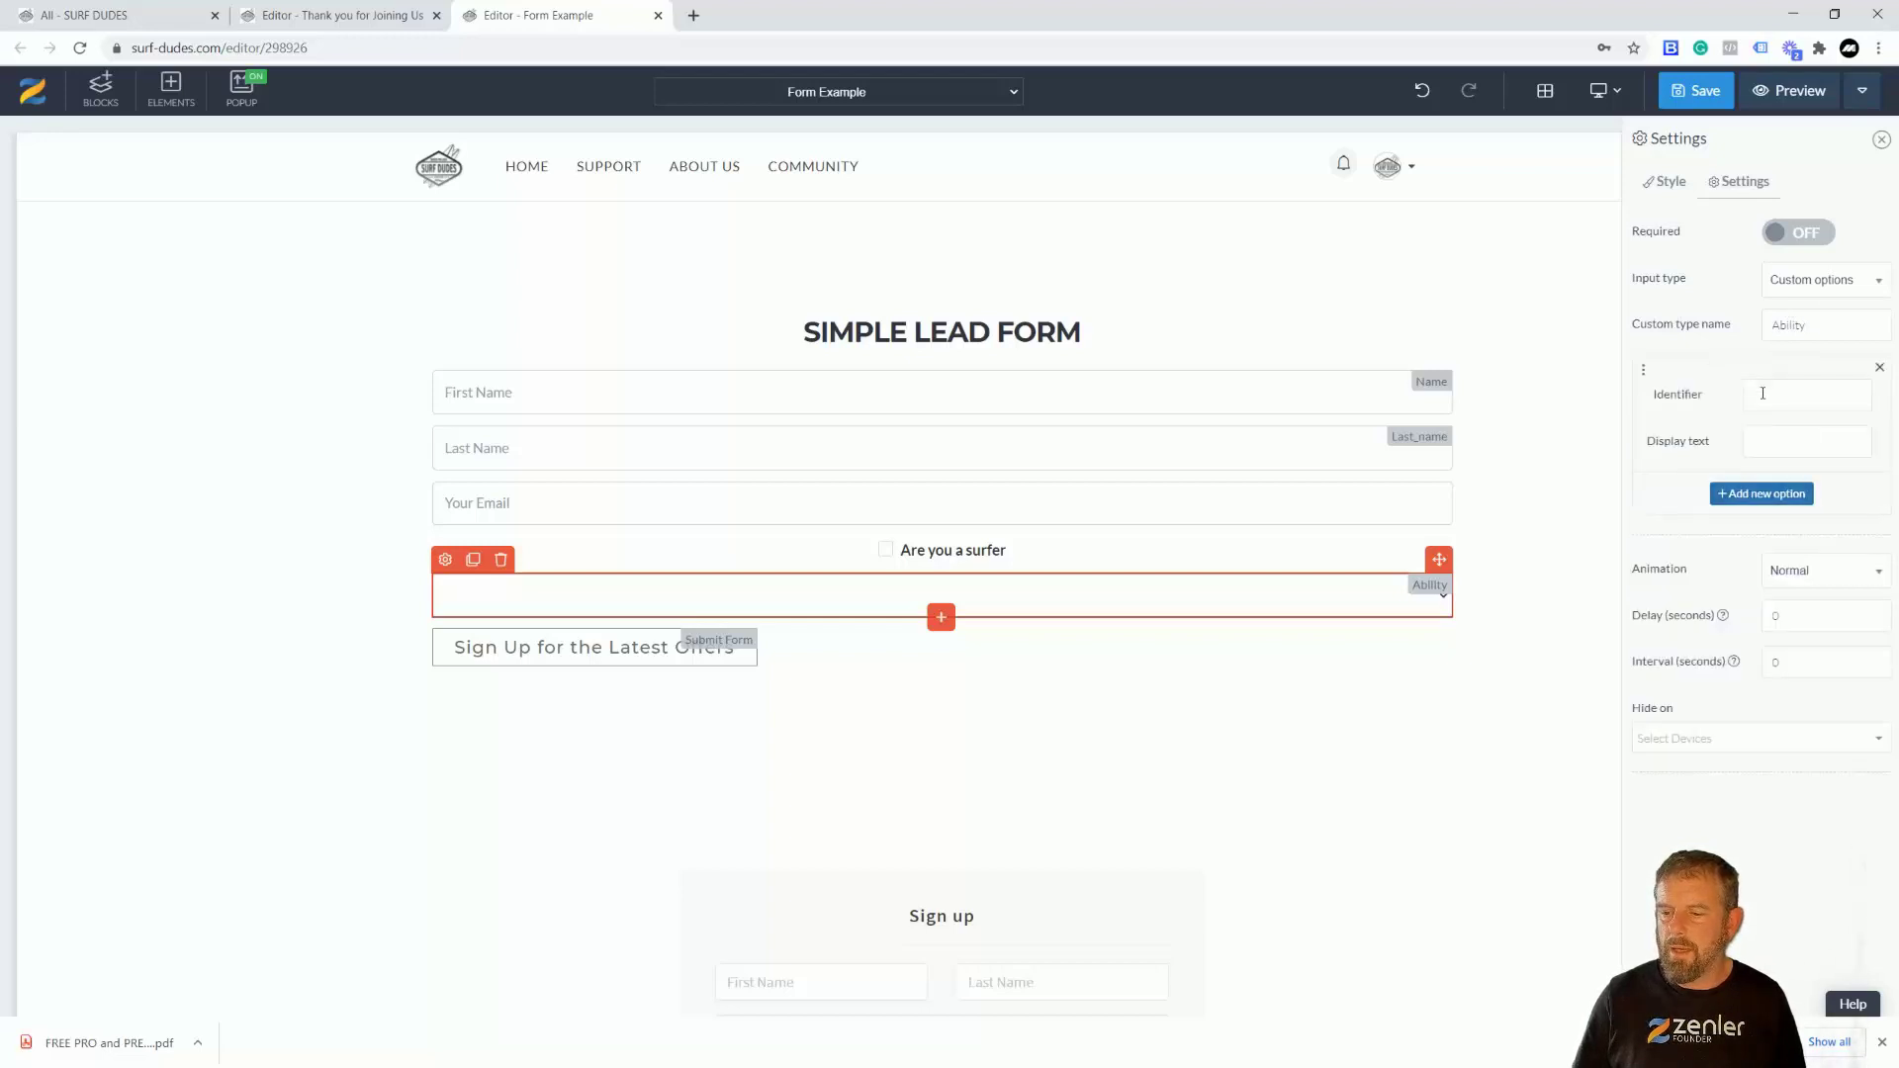
{"action": "type", "text": "Intermendia"}
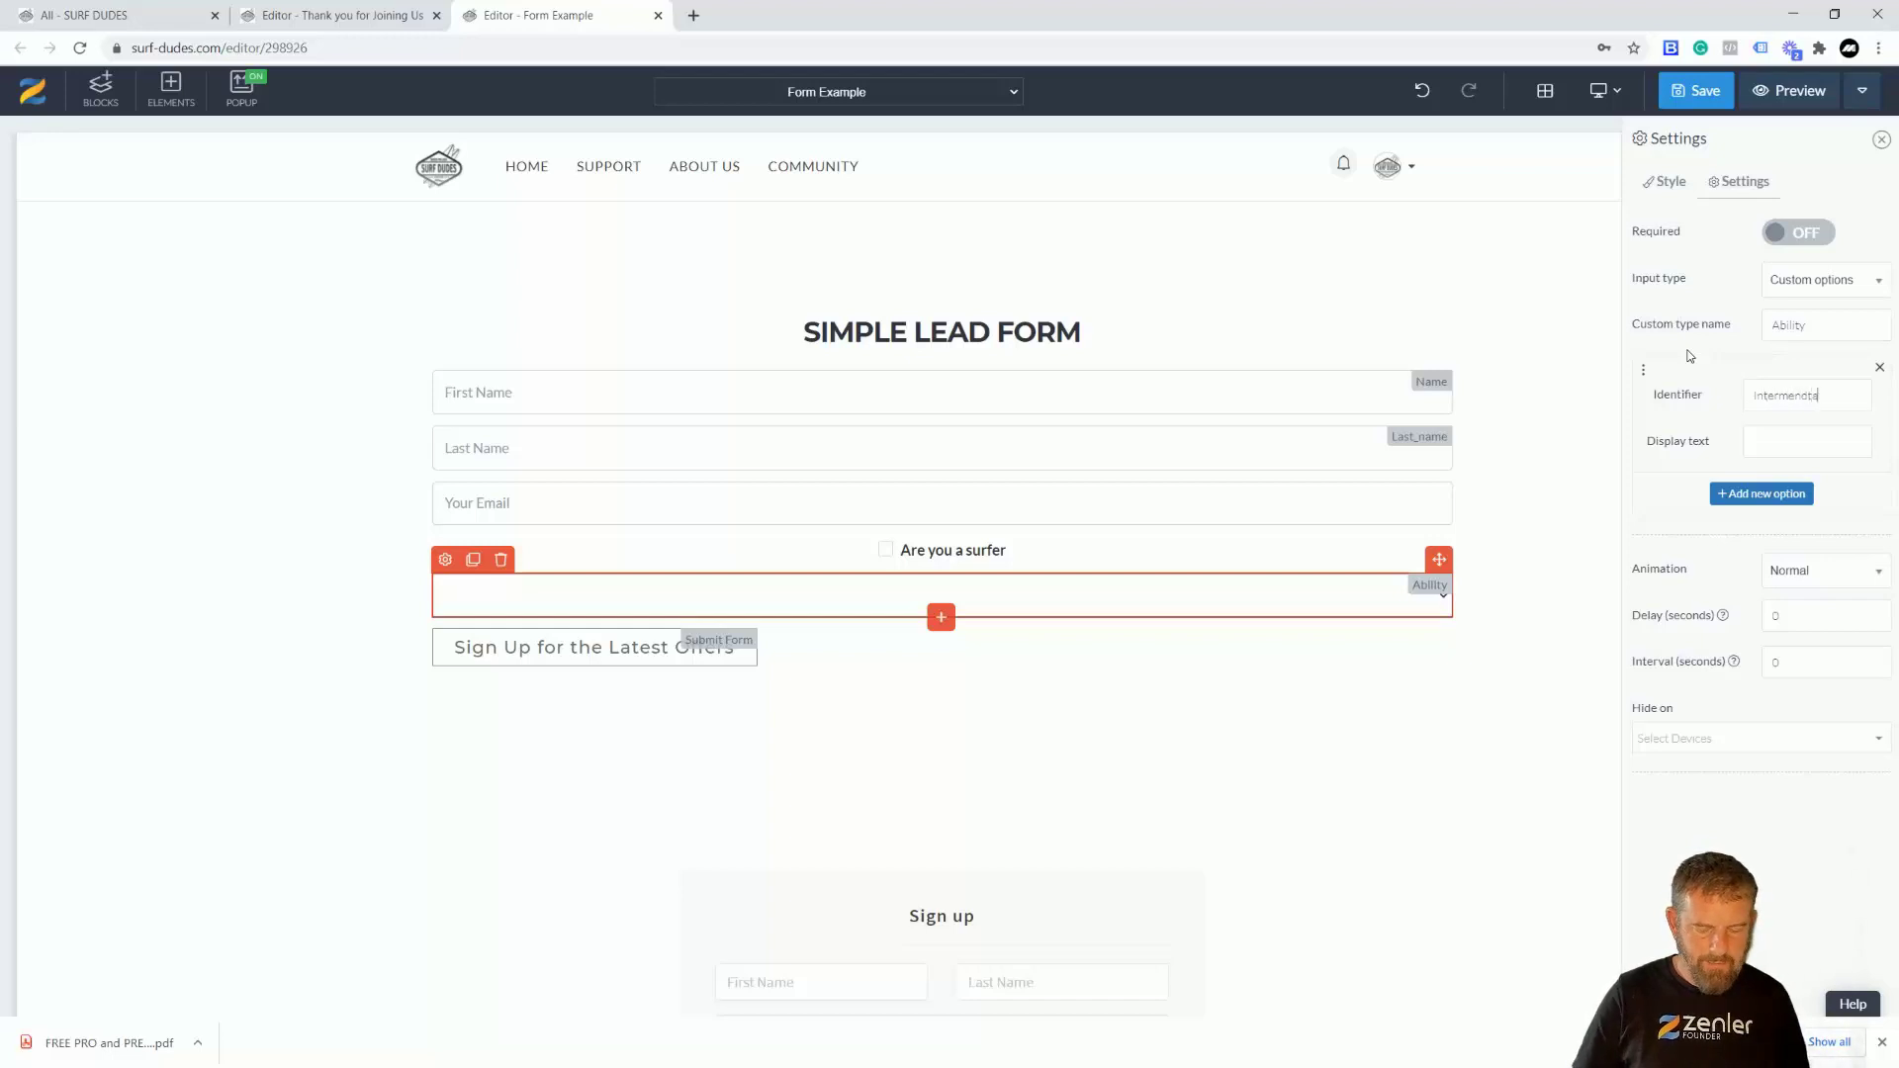
{"action": "left_click_drag", "start_coordinate": [1831, 403], "coordinate": [1735, 398]}
{"action": "type", "text": "Beginner"}
{"action": "key", "text": "ctrl+a"}
{"action": "key", "text": "ctrl+c"}
{"action": "left_click", "coordinate": [1783, 438]}
{"action": "key", "text": "ctrl+v"}
- Add a second Ability option with identifier and display text "Intermediate"
{"action": "left_click", "coordinate": [1764, 493]}
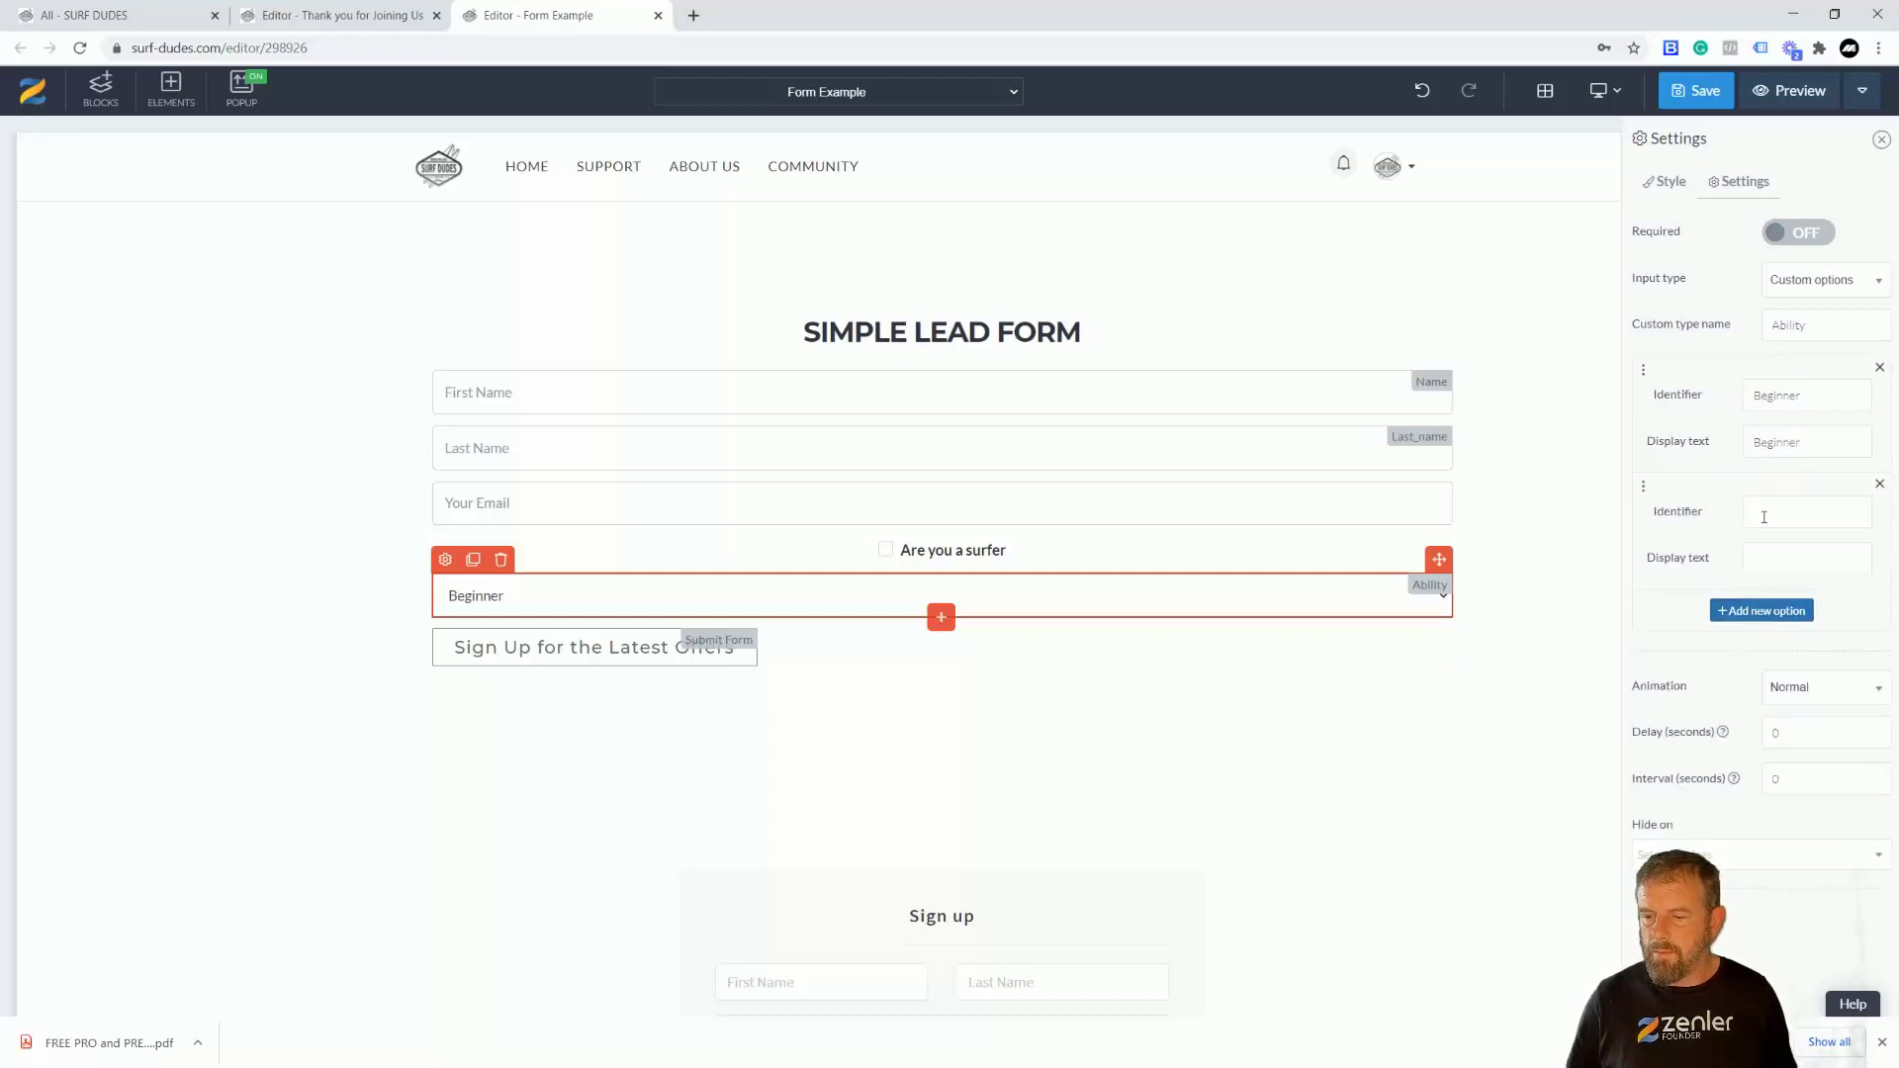
{"action": "left_click", "coordinate": [1764, 515]}
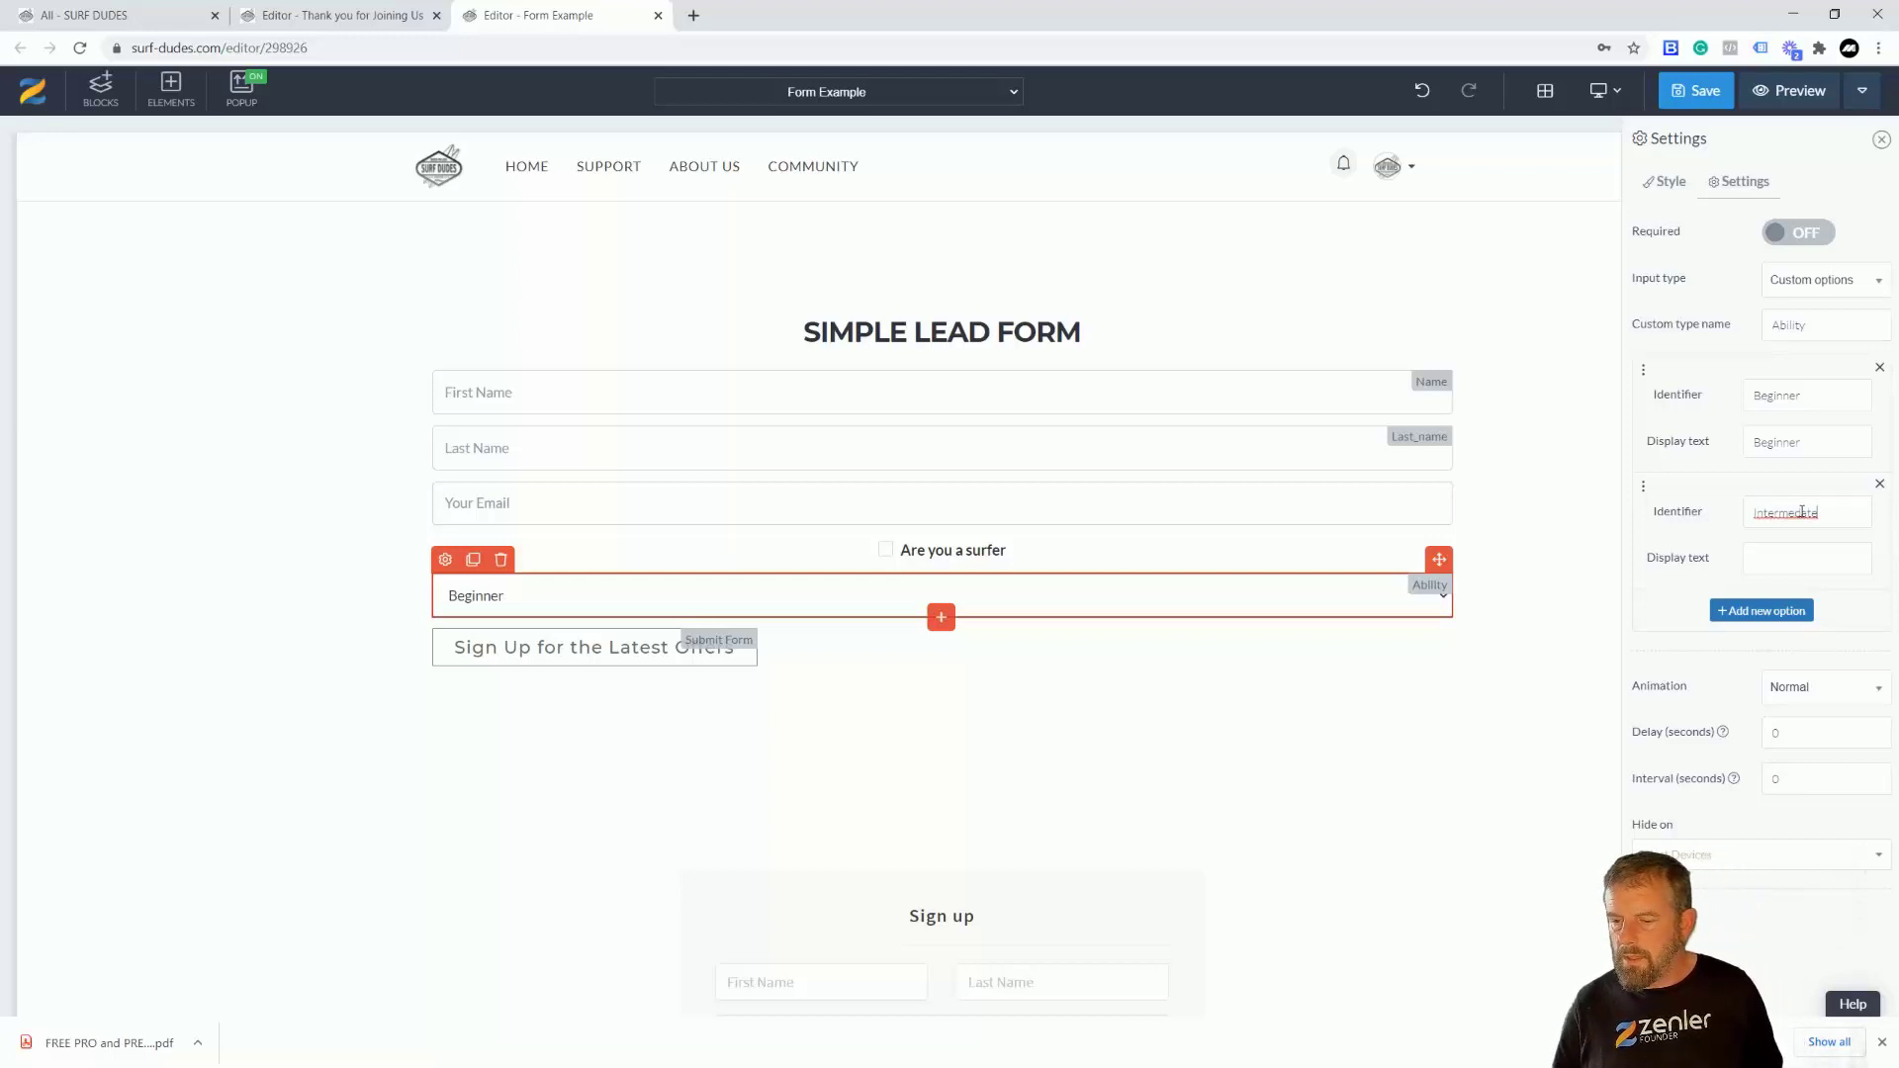
{"action": "left_click", "coordinate": [1802, 512]}
{"action": "type", "text": "i"}
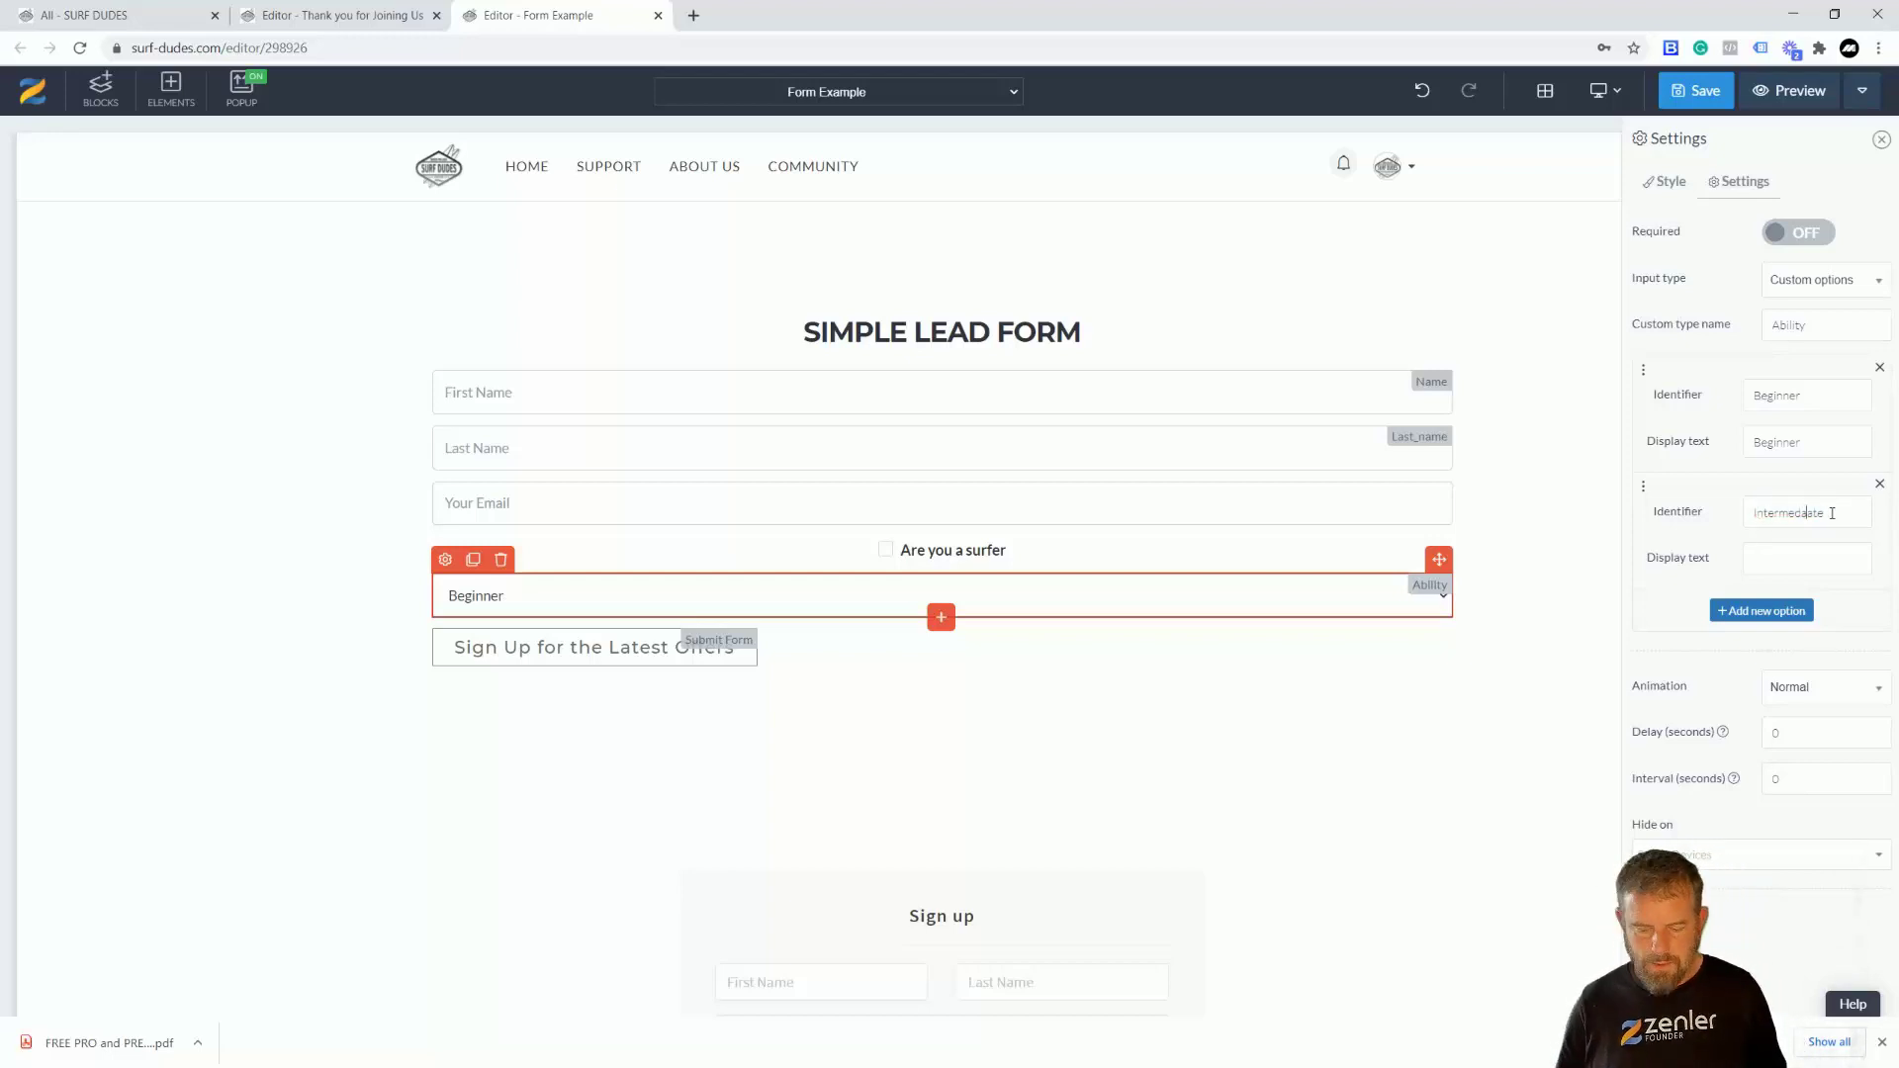
{"action": "key", "text": "BackSpace"}
{"action": "double_click", "coordinate": [1766, 515]}
{"action": "key", "text": "ctrl+c"}
{"action": "left_click", "coordinate": [1776, 559]}
{"action": "key", "text": "ctrl+v"}
- Add a third Ability option with identifier and display text "Advanced", and make the dropdown required
{"action": "left_click", "coordinate": [1757, 610]}
{"action": "left_click", "coordinate": [1753, 613]}
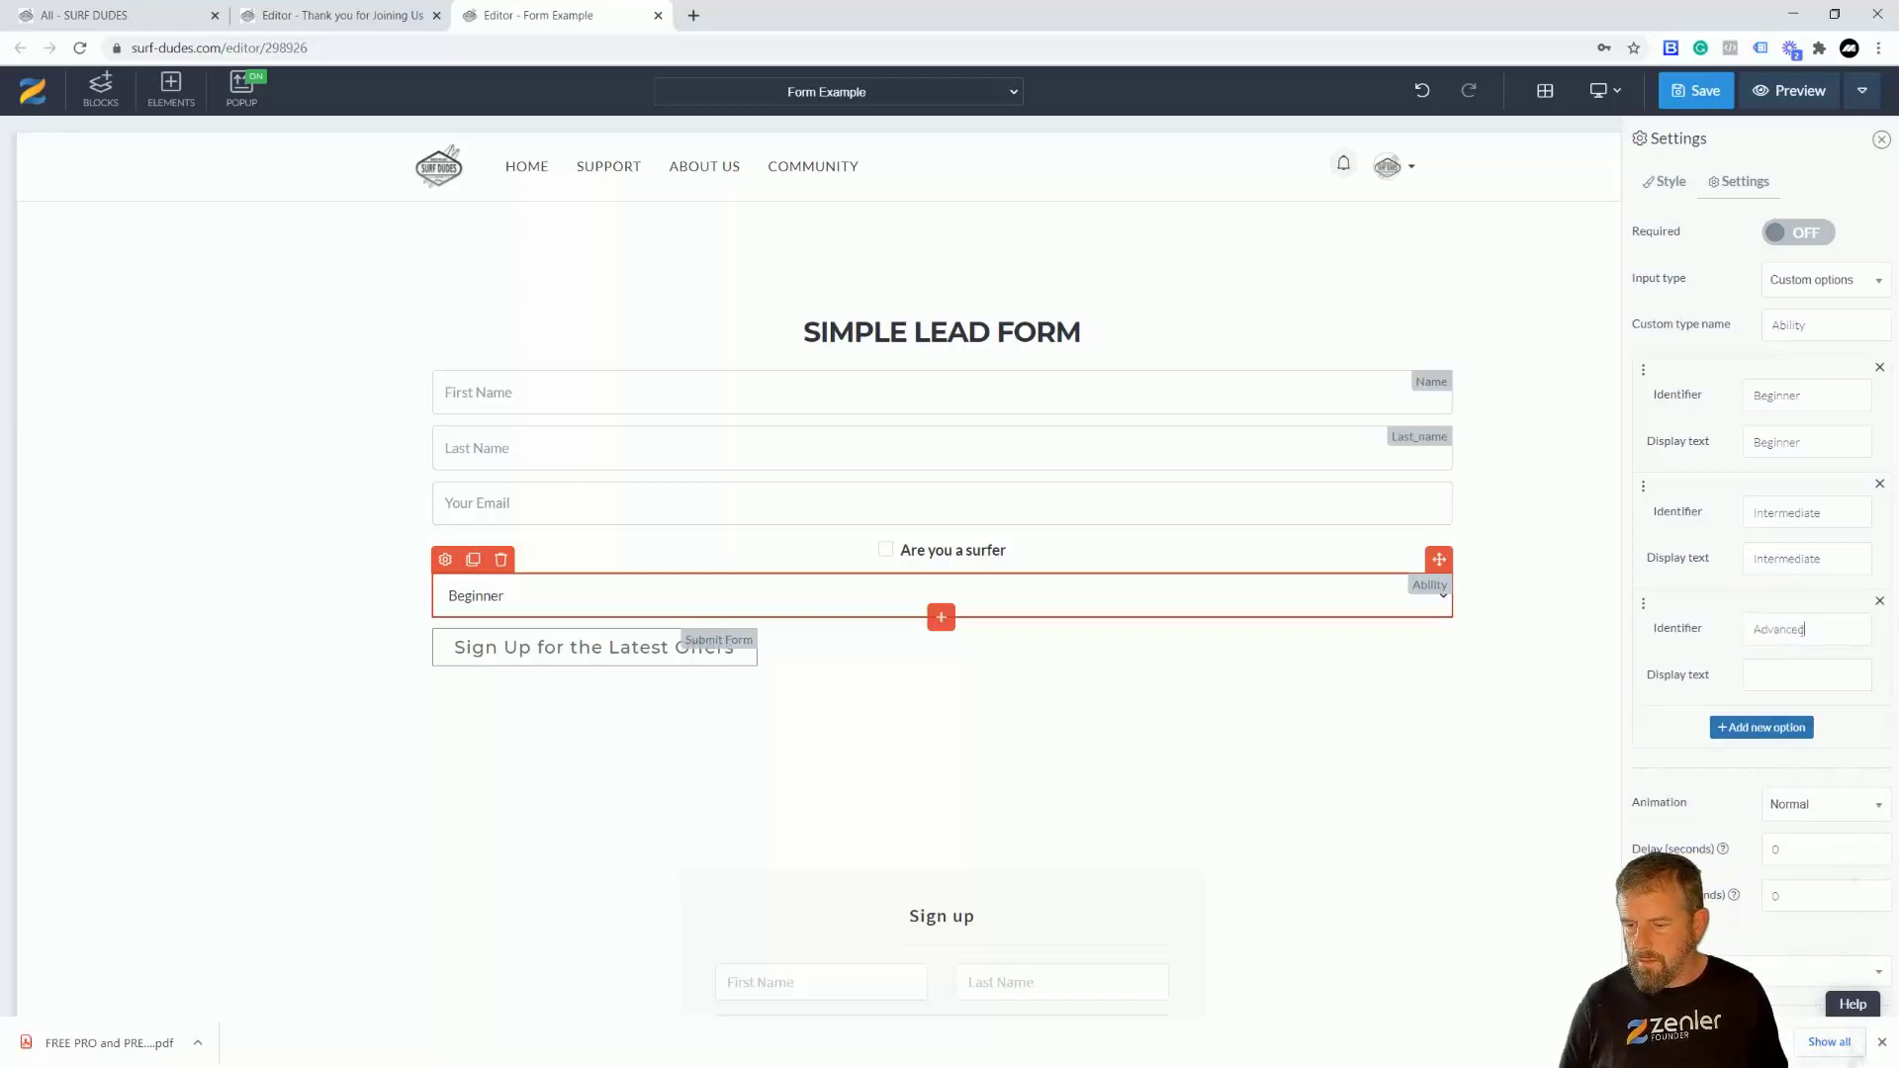
{"action": "left_click_drag", "start_coordinate": [1812, 630], "coordinate": [1723, 636]}
{"action": "key", "text": "ctrl+c"}
{"action": "left_click", "coordinate": [1770, 675]}
{"action": "key", "text": "ctrl+v"}
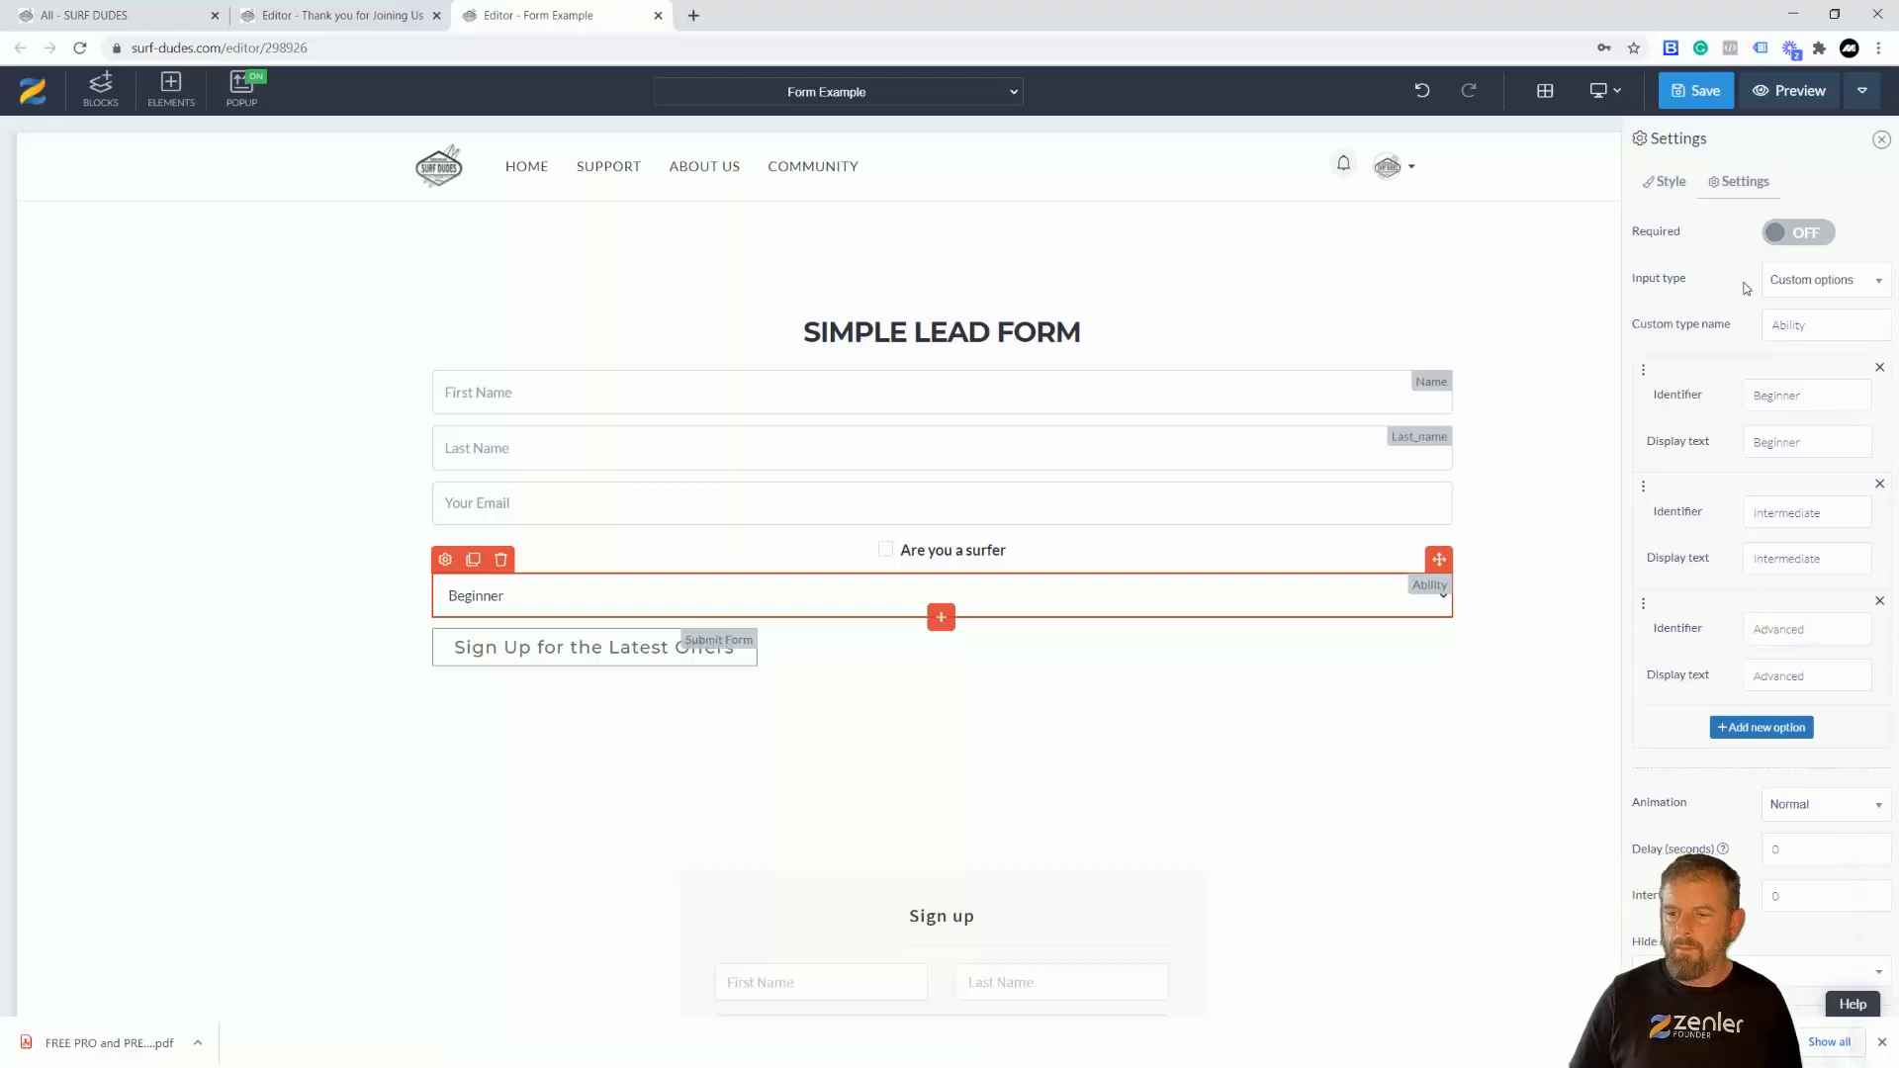
{"action": "left_click", "coordinate": [1809, 235]}
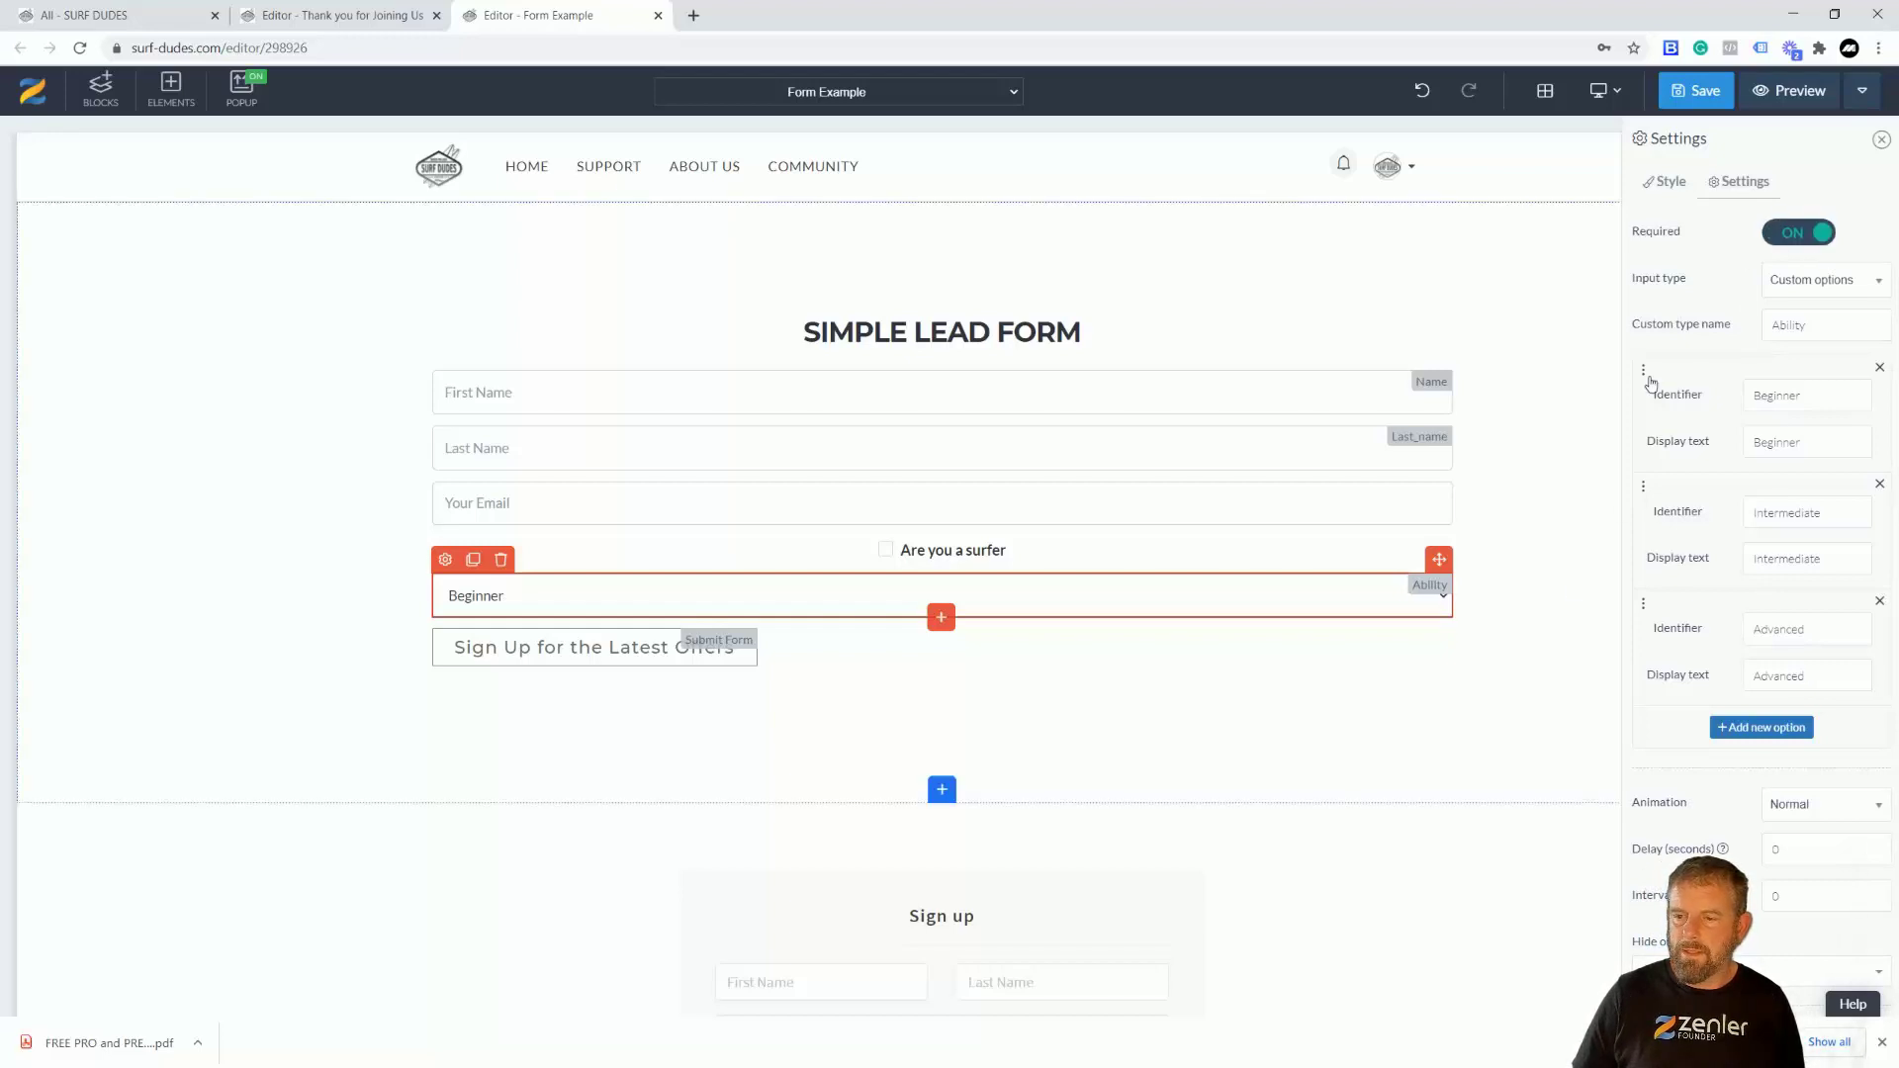
- Review the checkbox text, required and field name settings of the "Are you a surfer" checkbox
{"action": "left_click", "coordinate": [540, 511]}
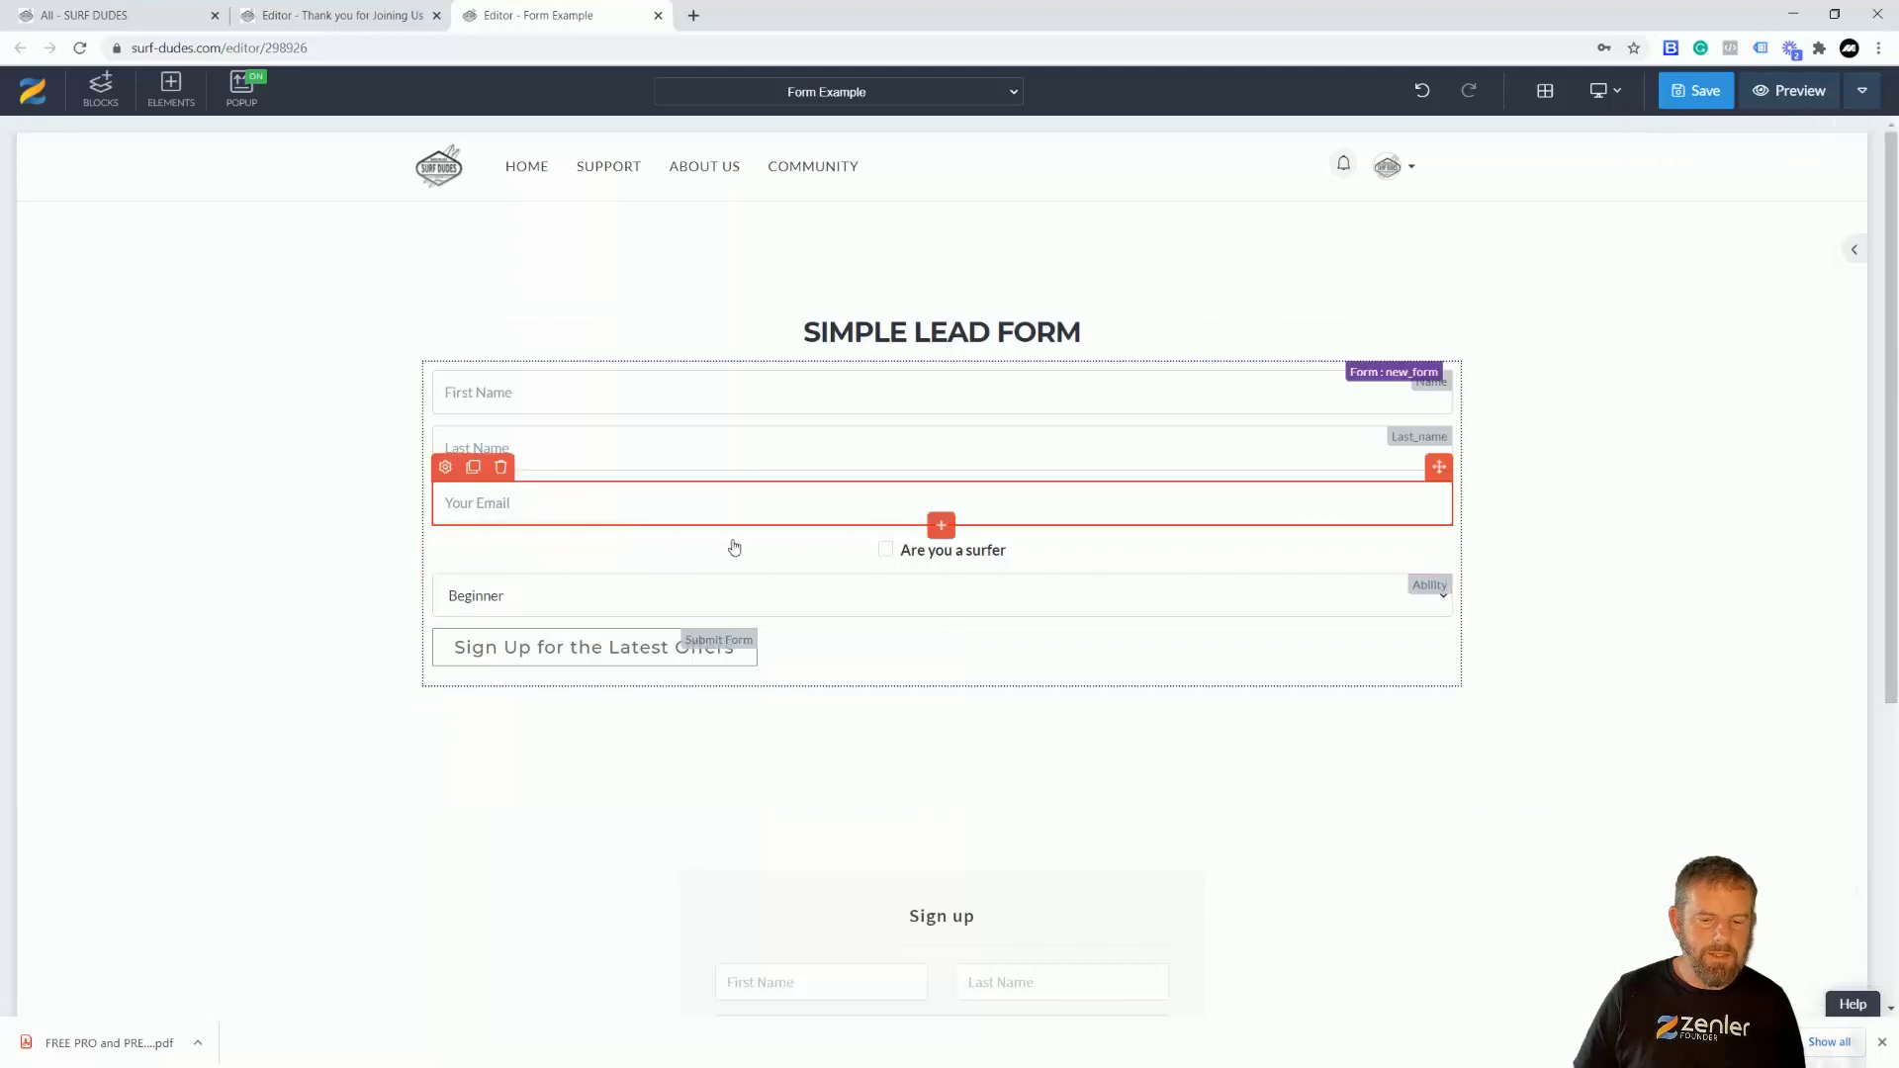
{"action": "left_click", "coordinate": [776, 554]}
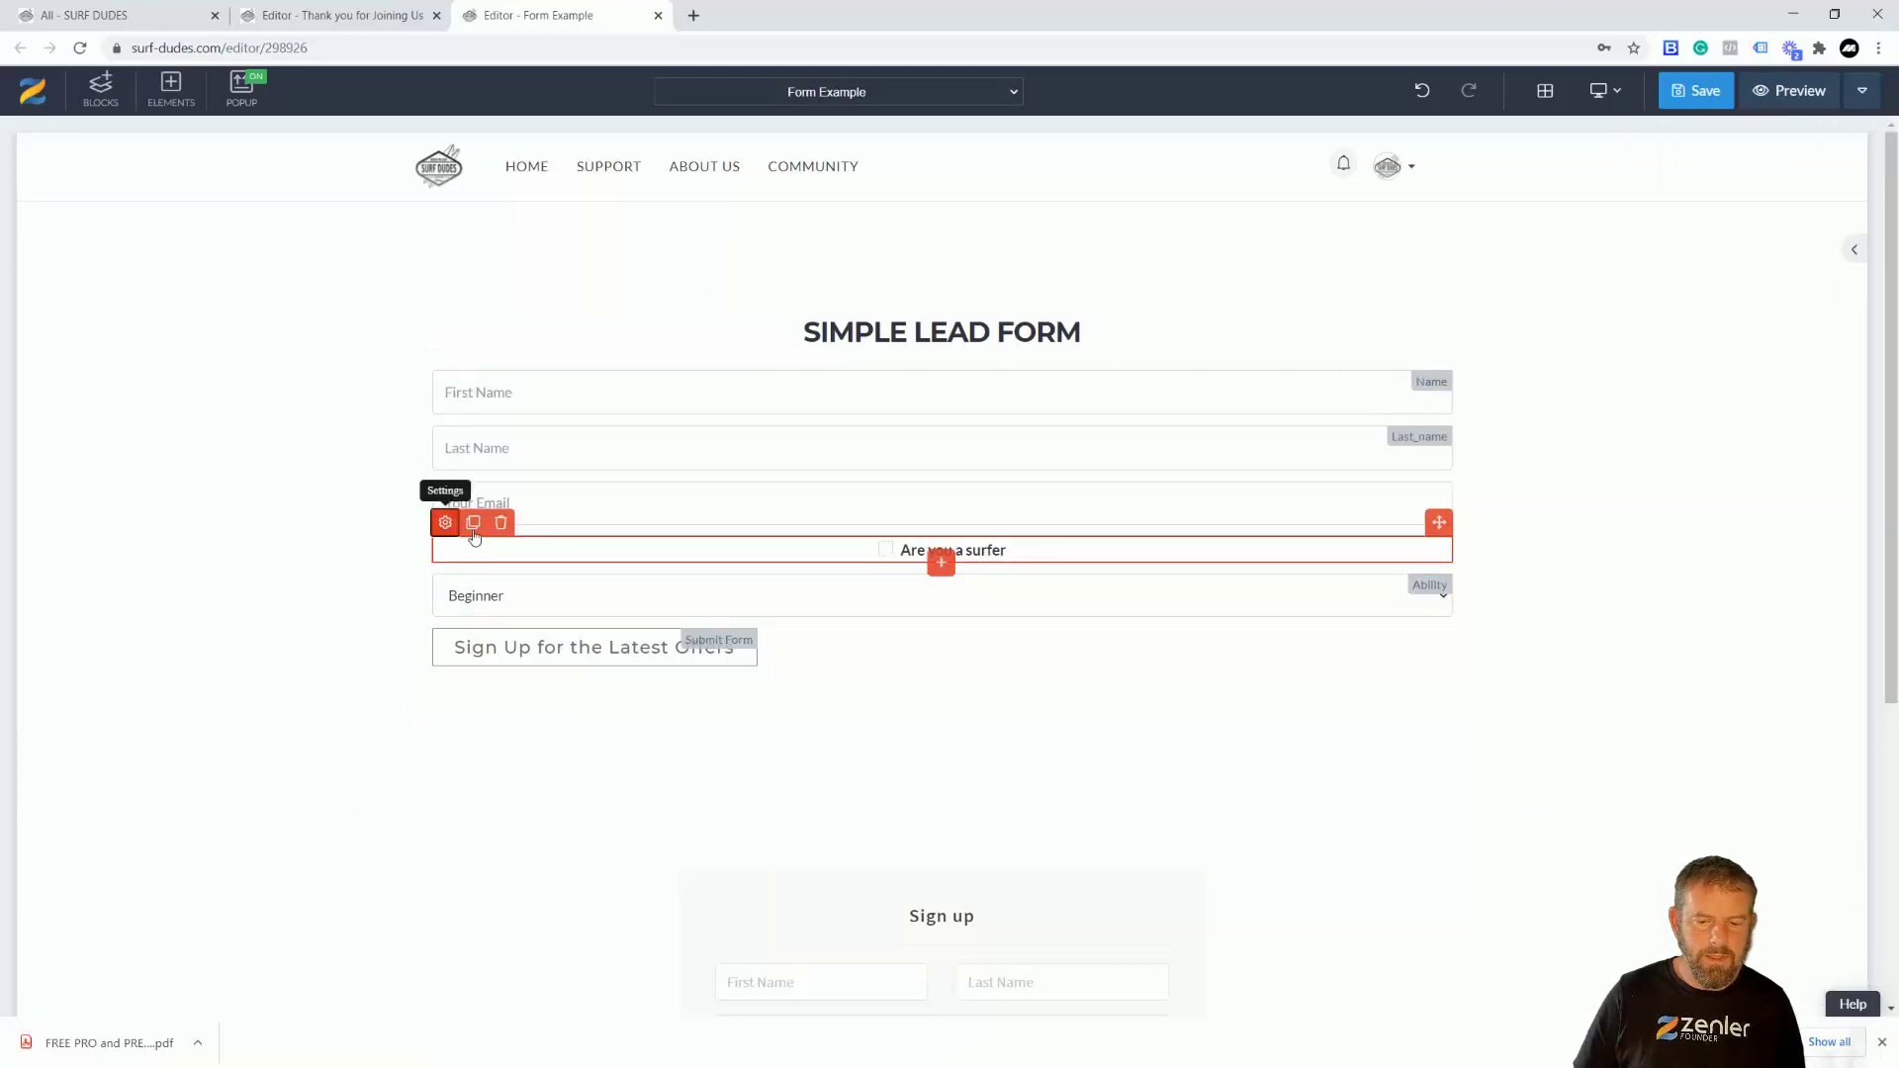
{"action": "left_click", "coordinate": [446, 523]}
{"action": "left_click", "coordinate": [1743, 183]}
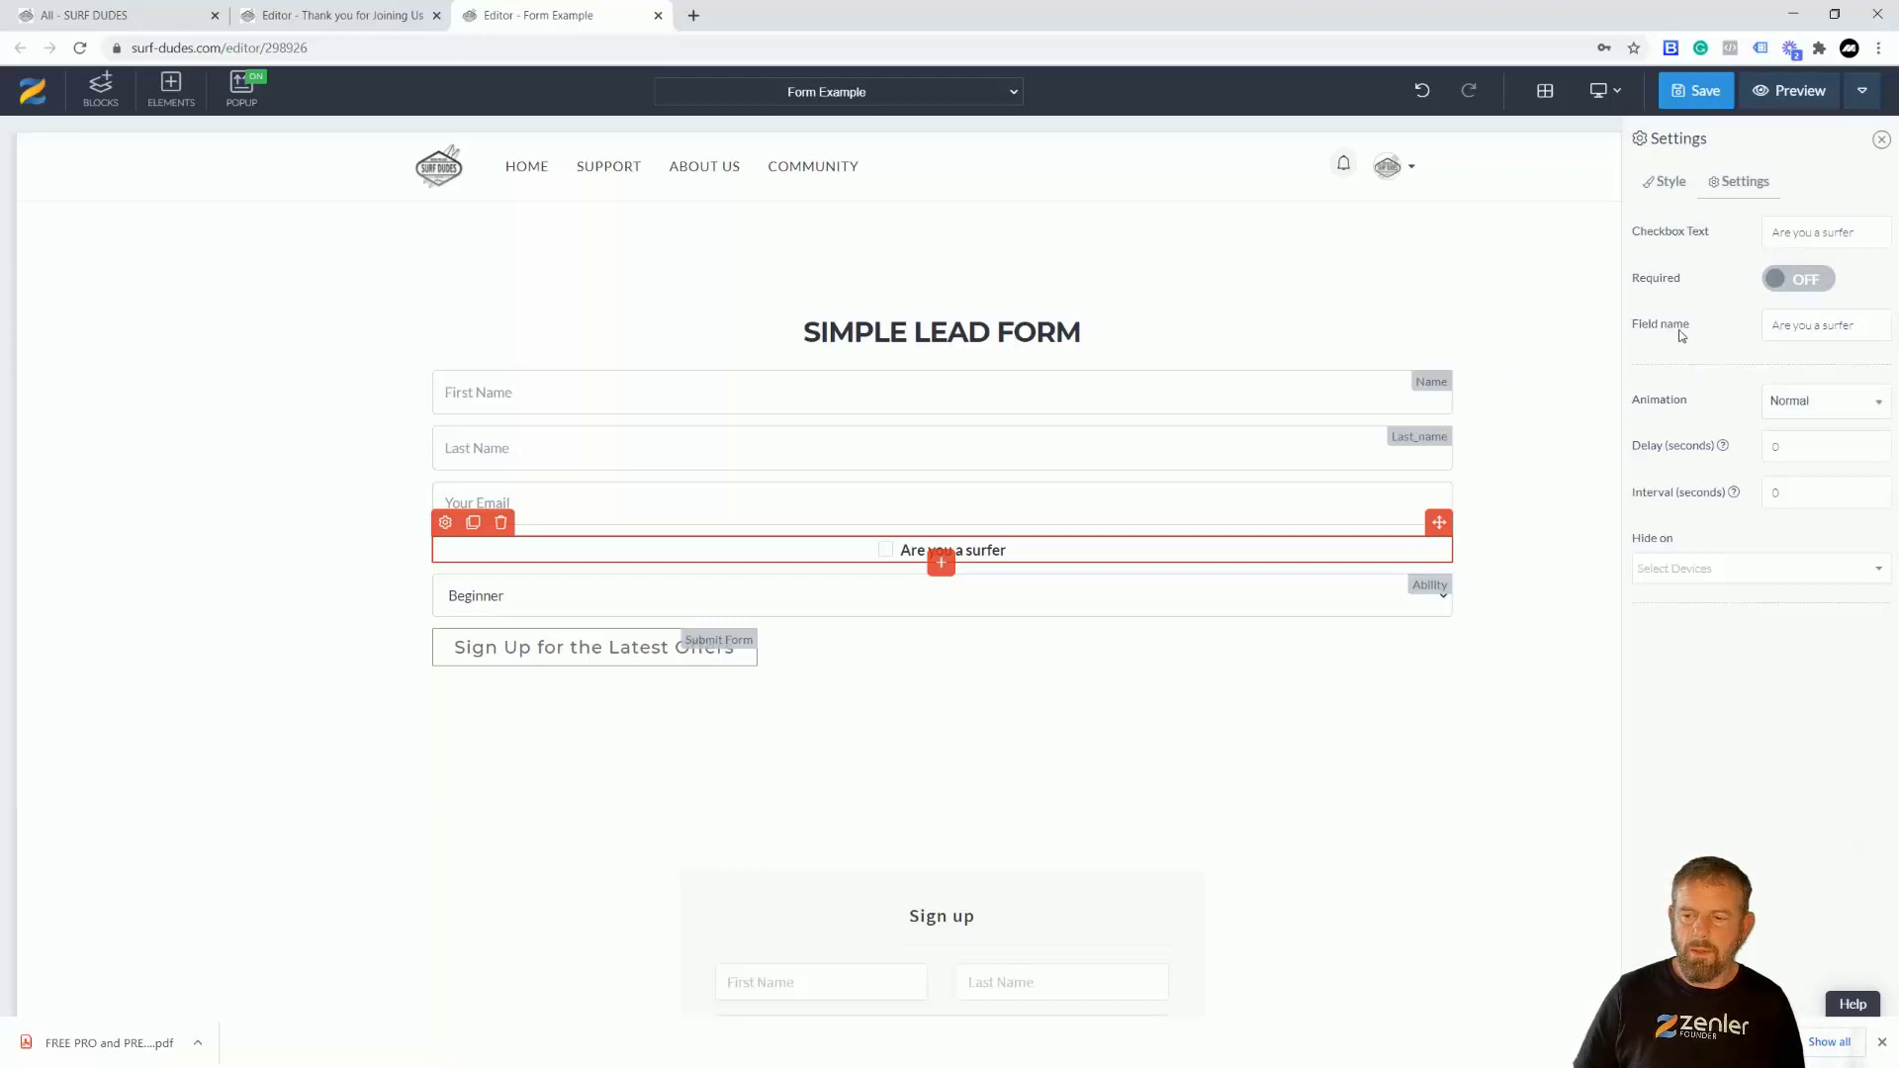
- Duplicate the Your Email field and set the copy's placeholder text to "Pets Name"
{"action": "left_click", "coordinate": [606, 515]}
{"action": "left_click", "coordinate": [474, 471]}
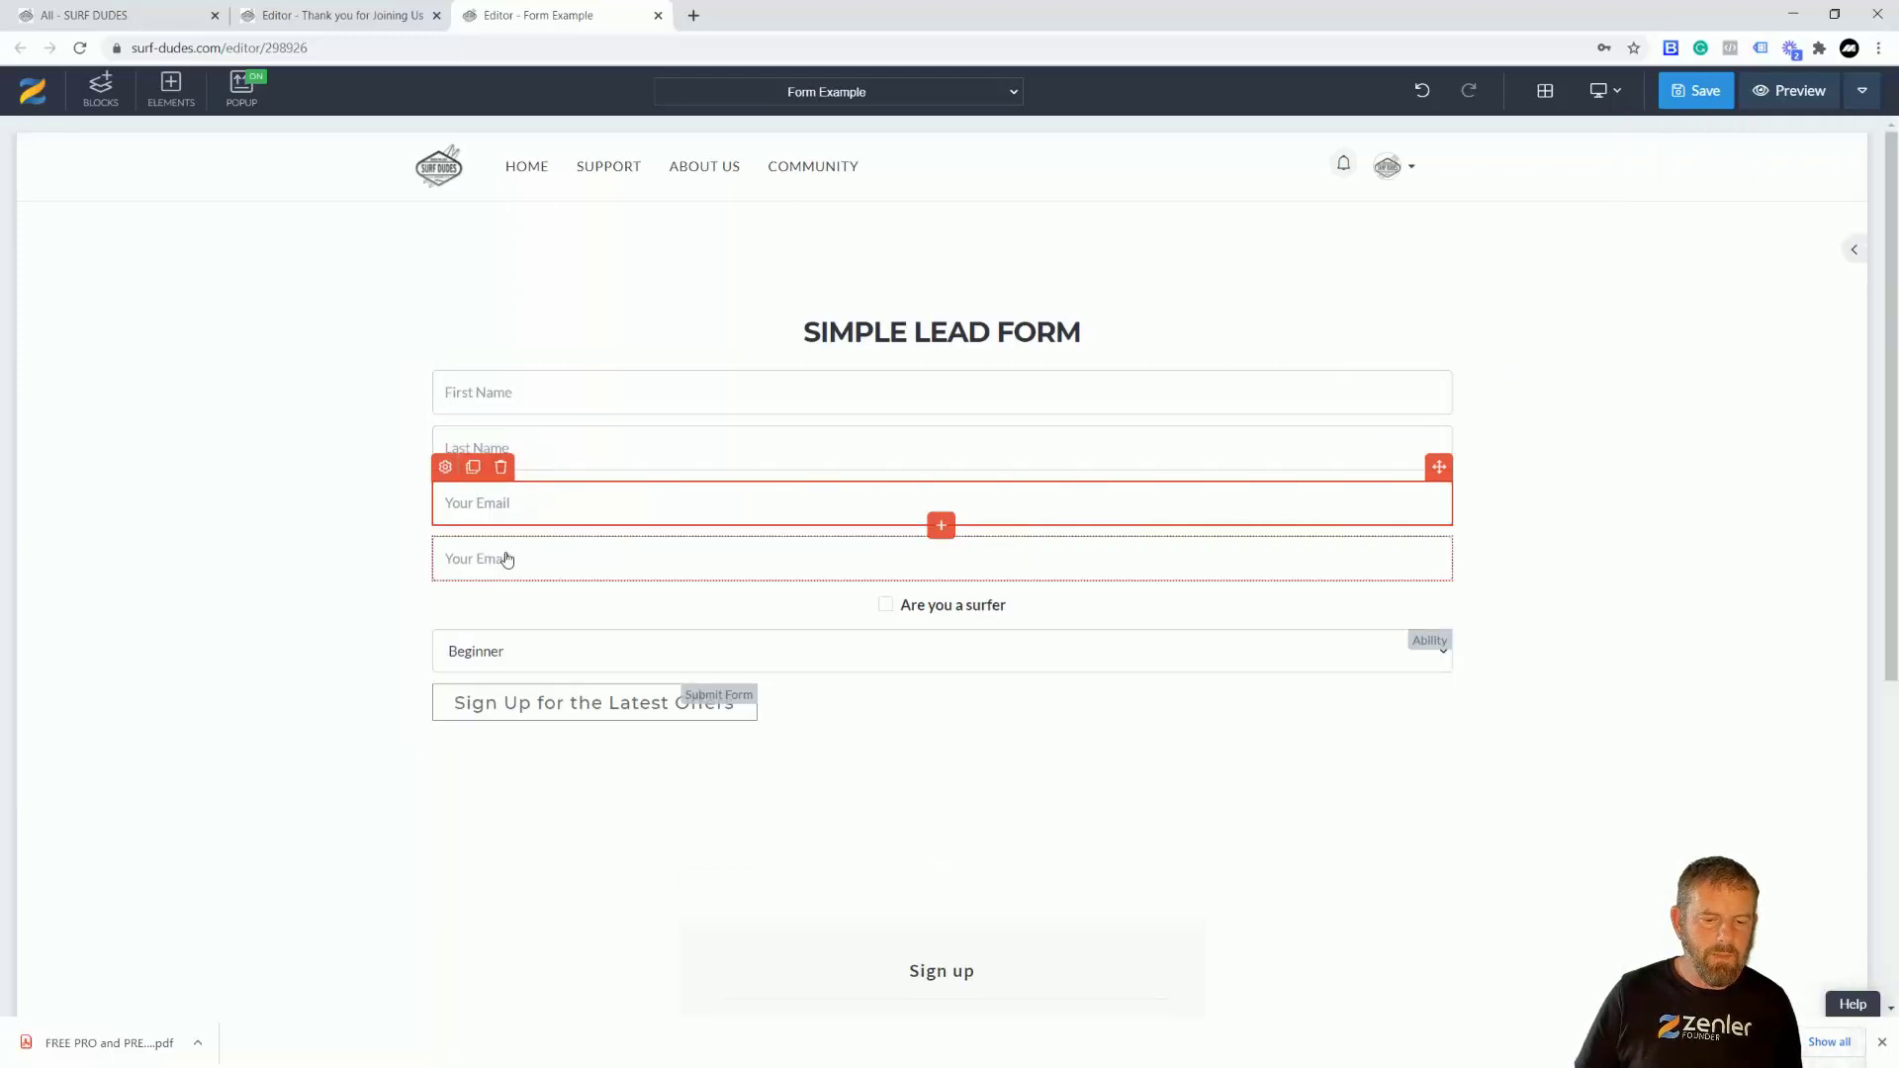
{"action": "left_click", "coordinate": [445, 522]}
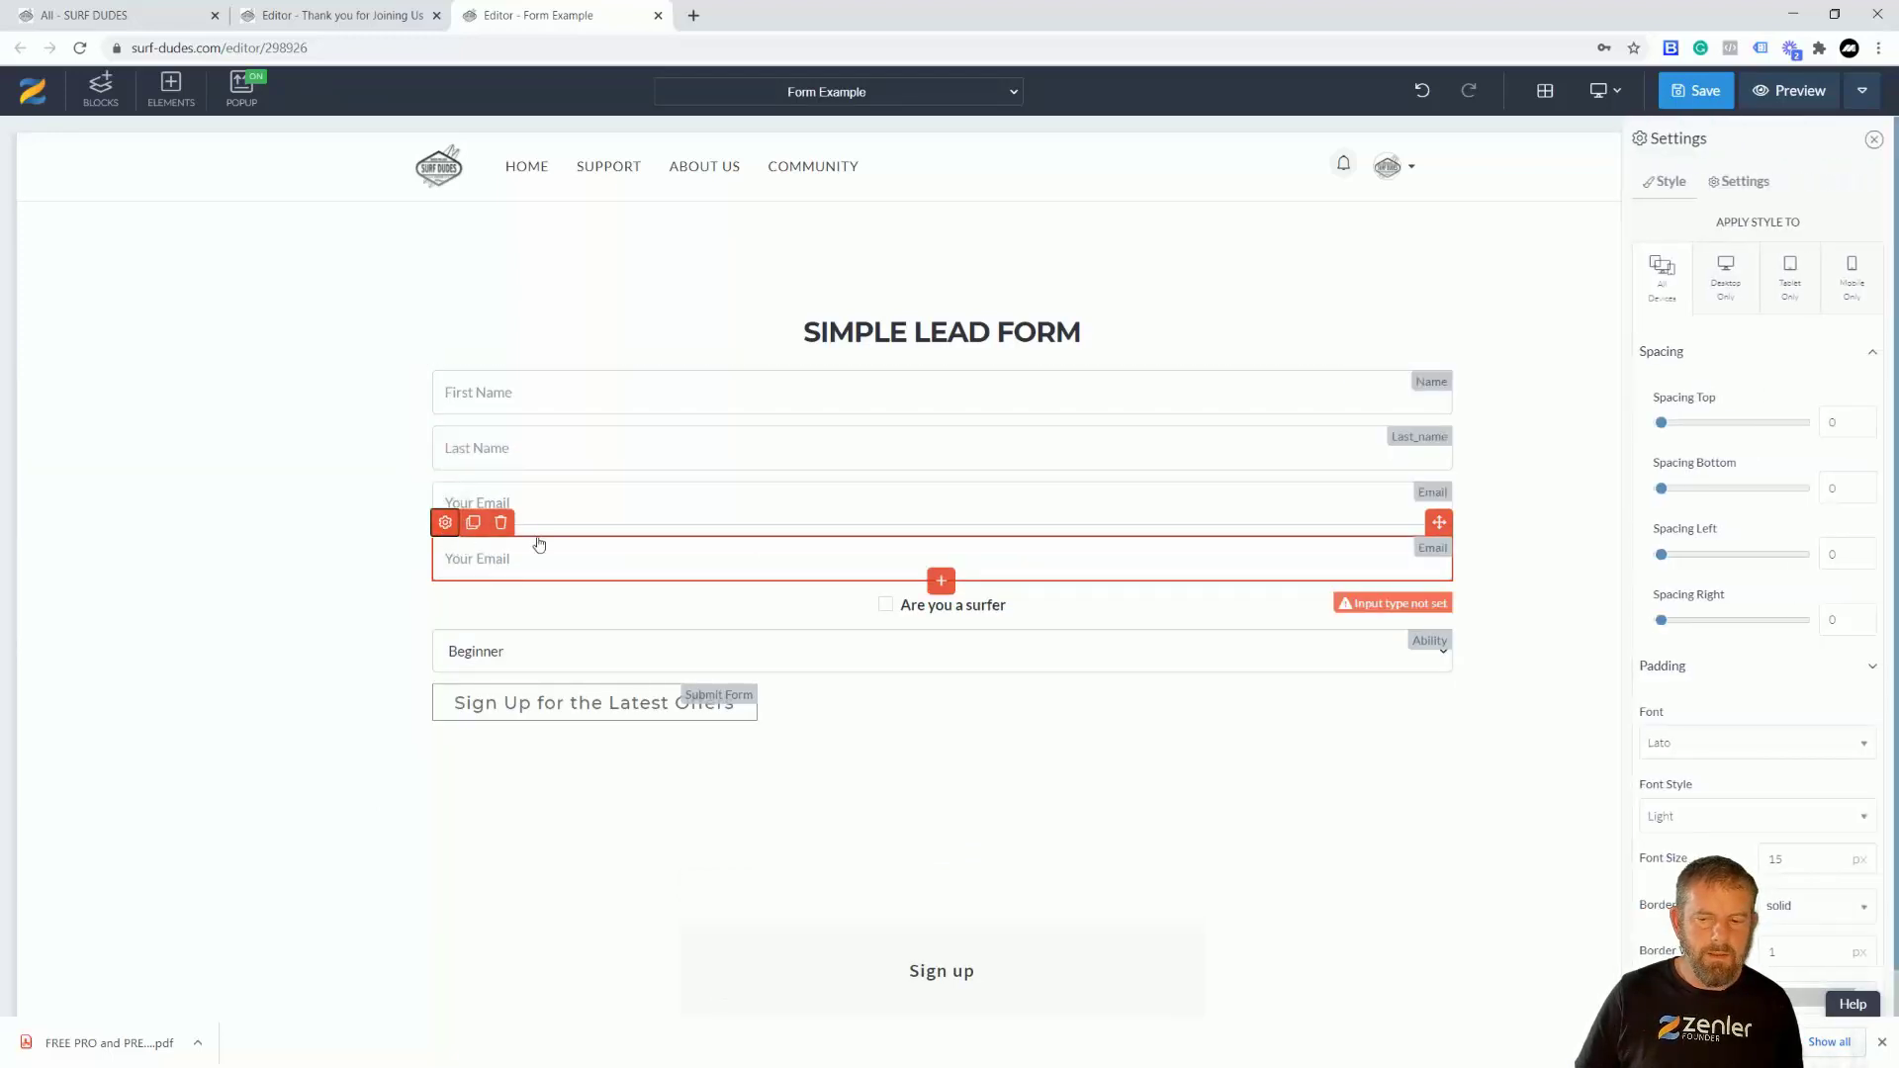
{"action": "left_click", "coordinate": [1741, 181]}
{"action": "left_click_drag", "start_coordinate": [1830, 233], "coordinate": [1759, 231]}
{"action": "type", "text": "Pets Name"}
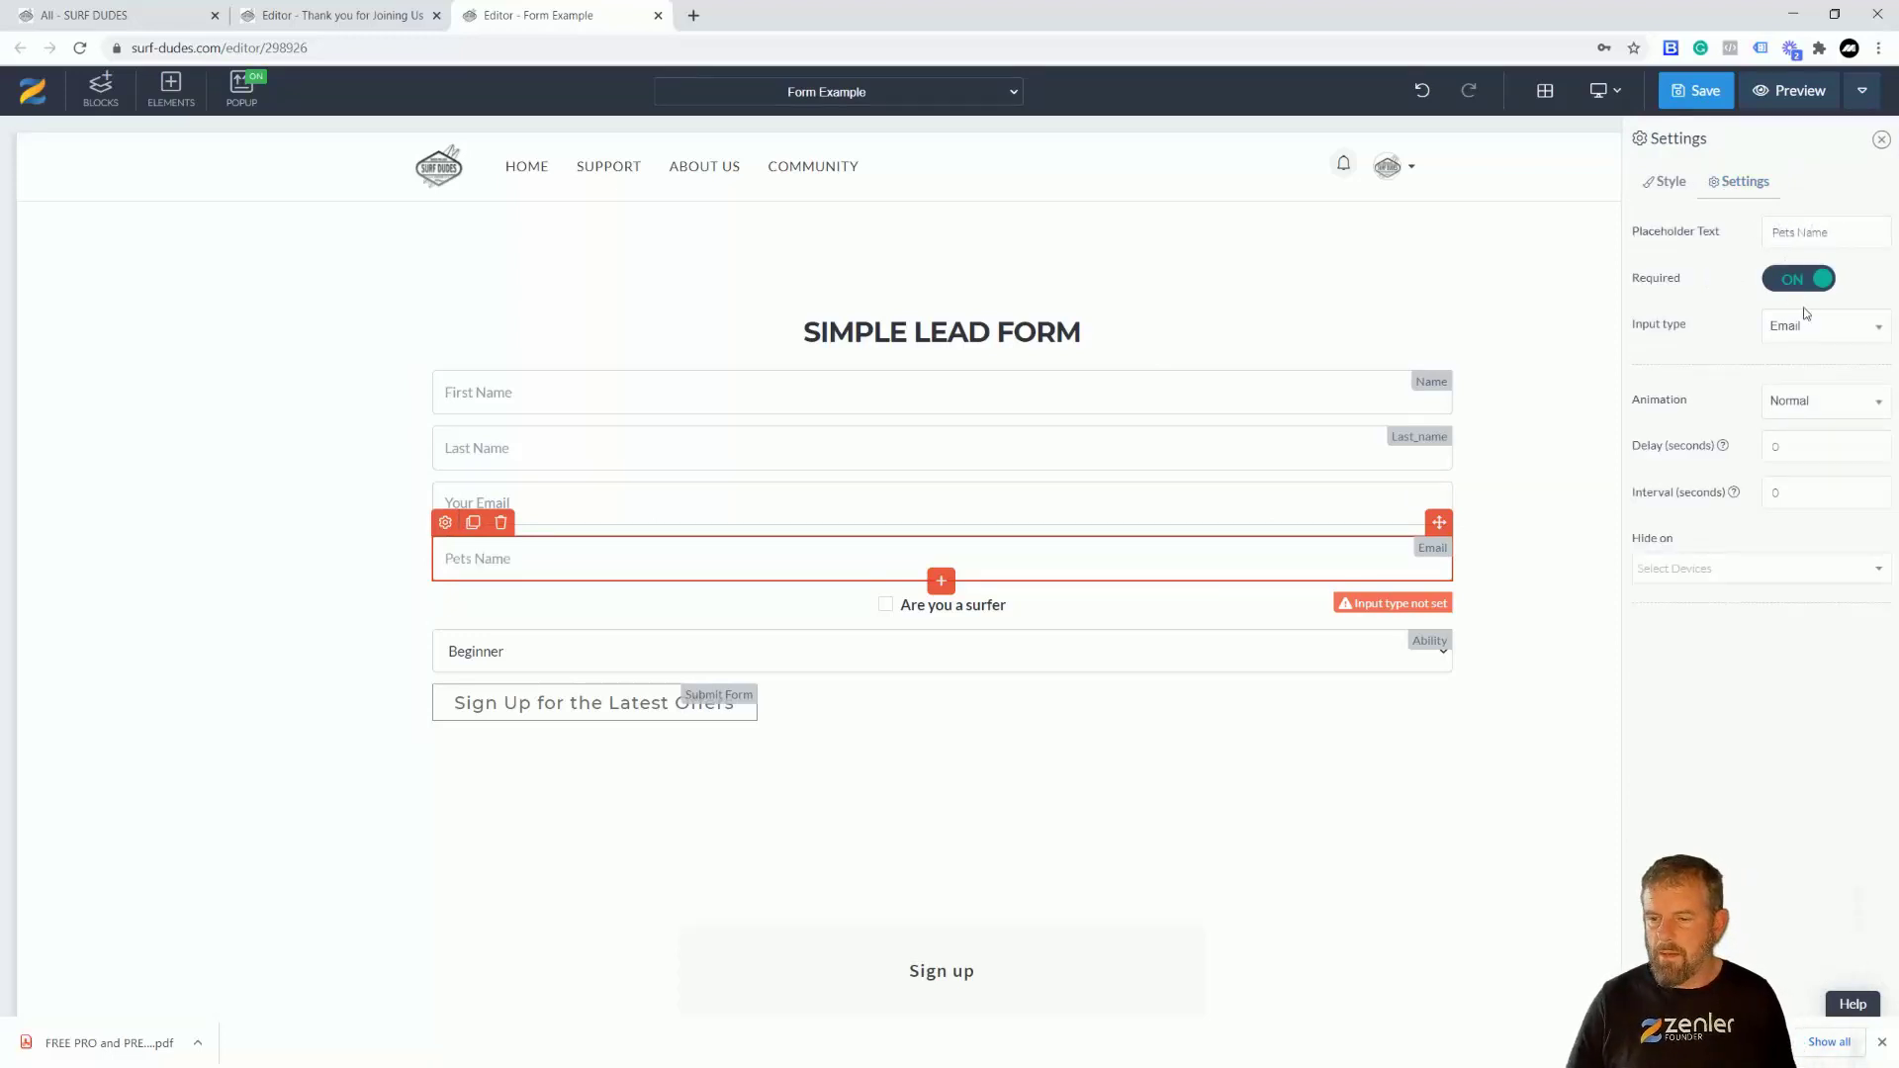
- Set the Pets Name field's input type to Custom Type with the custom type name "Pets Name", and save the page
{"action": "left_click", "coordinate": [1823, 331]}
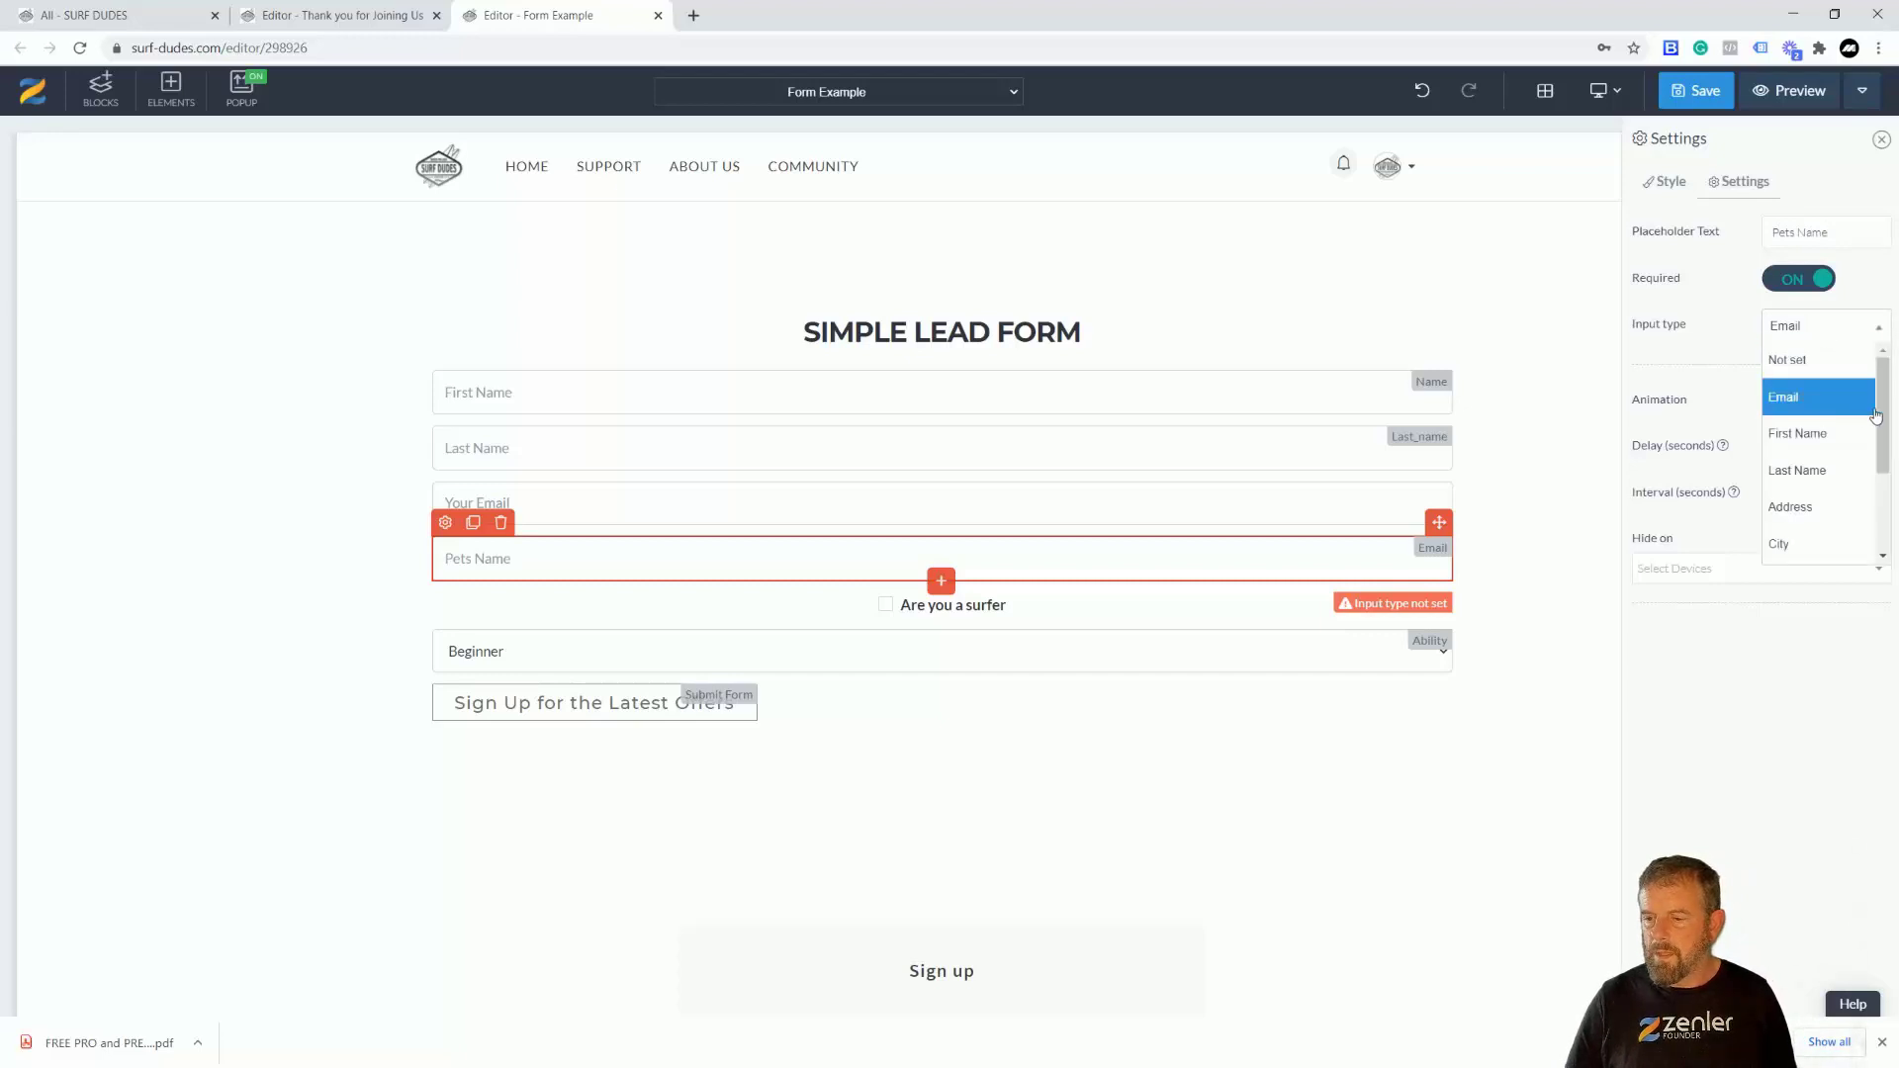
{"action": "scroll", "coordinate": [1872, 417], "scroll_direction": "down", "scroll_amount": 3}
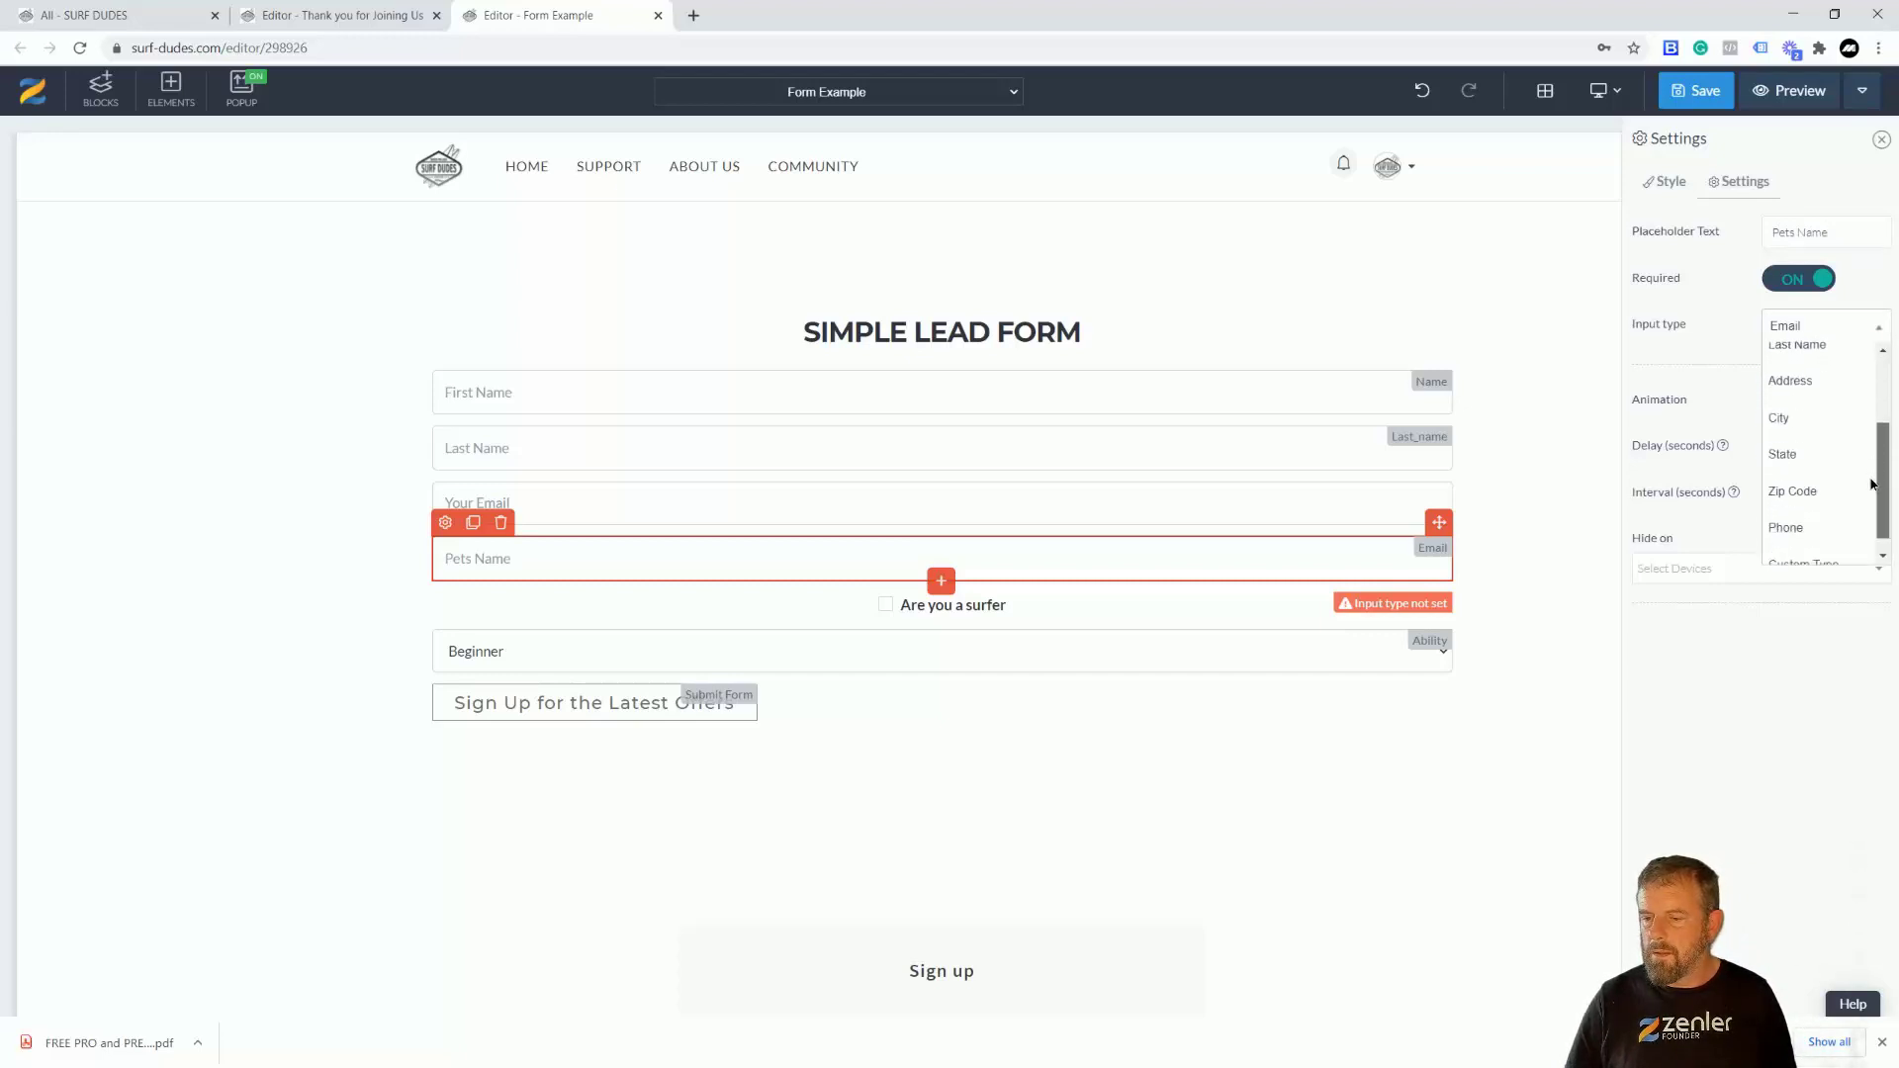
{"action": "left_click", "coordinate": [1817, 560]}
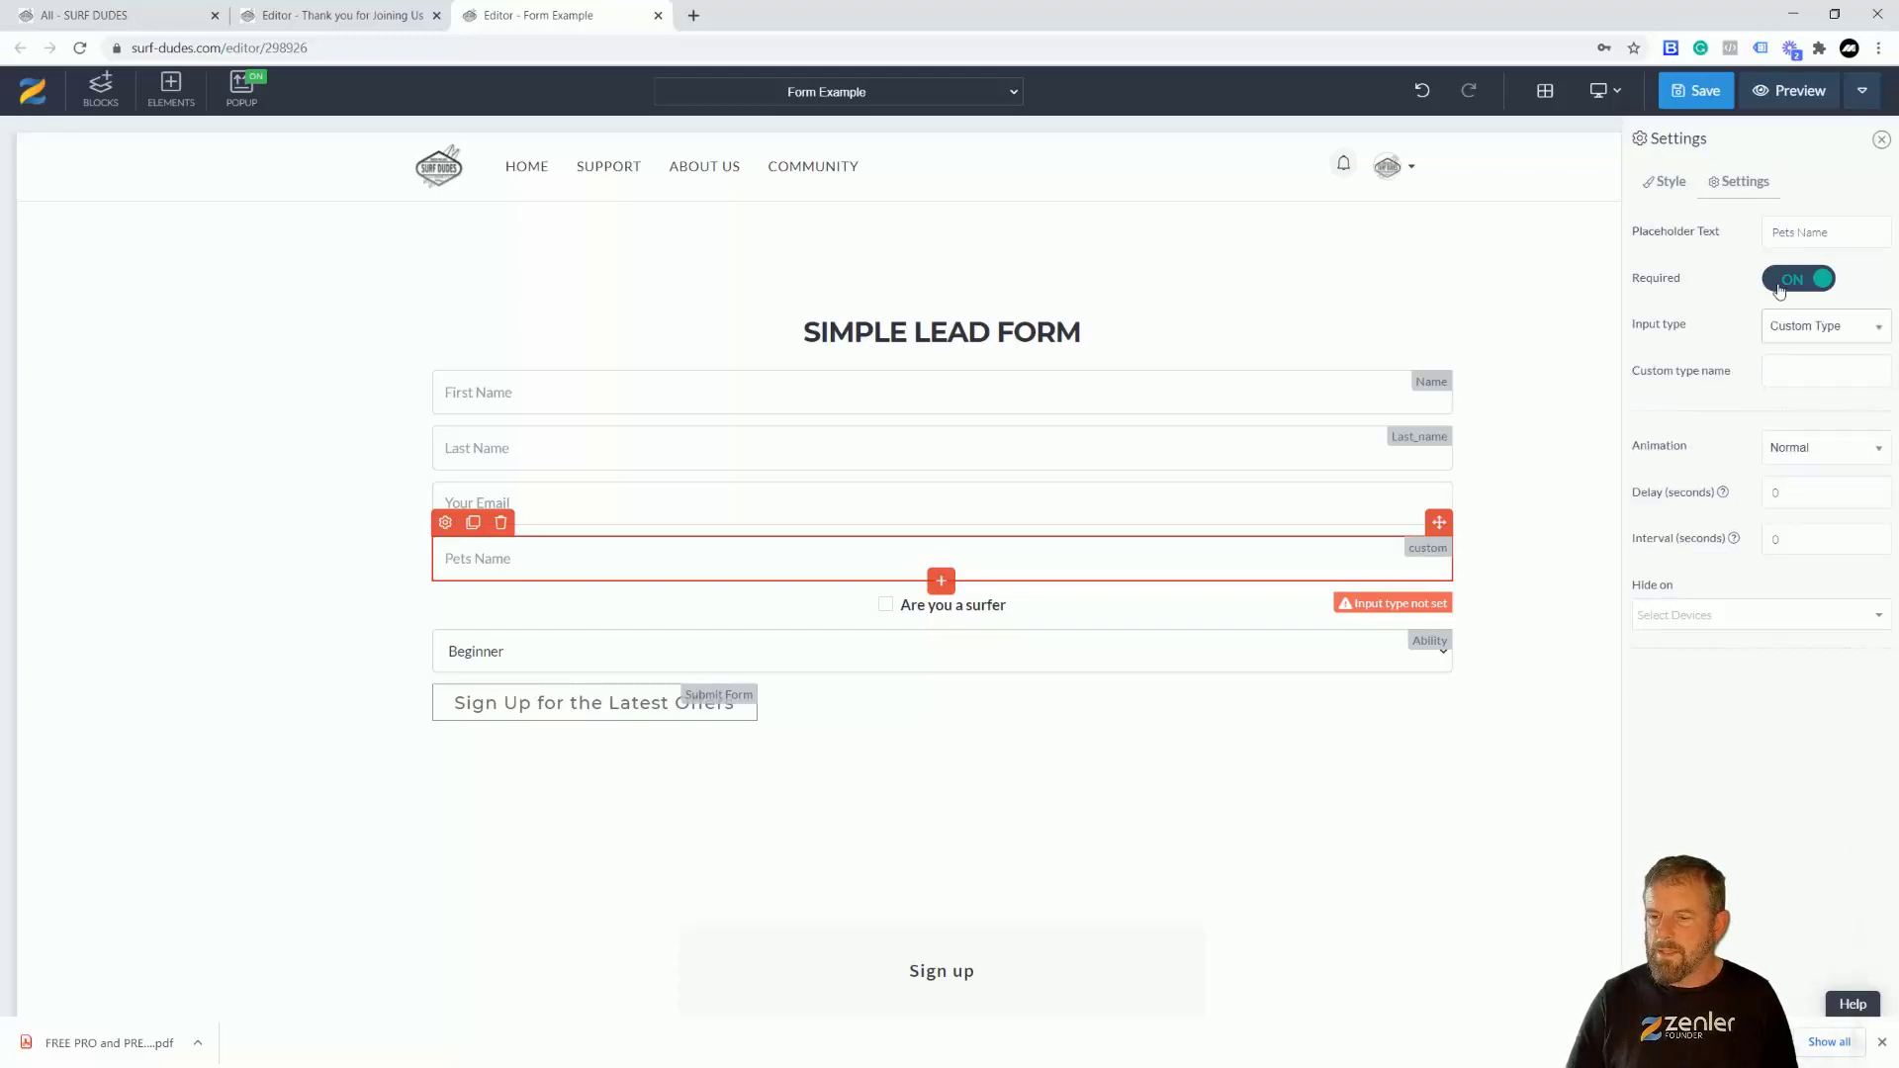
{"action": "left_click", "coordinate": [1780, 364]}
{"action": "type", "text": "Pets Name"}
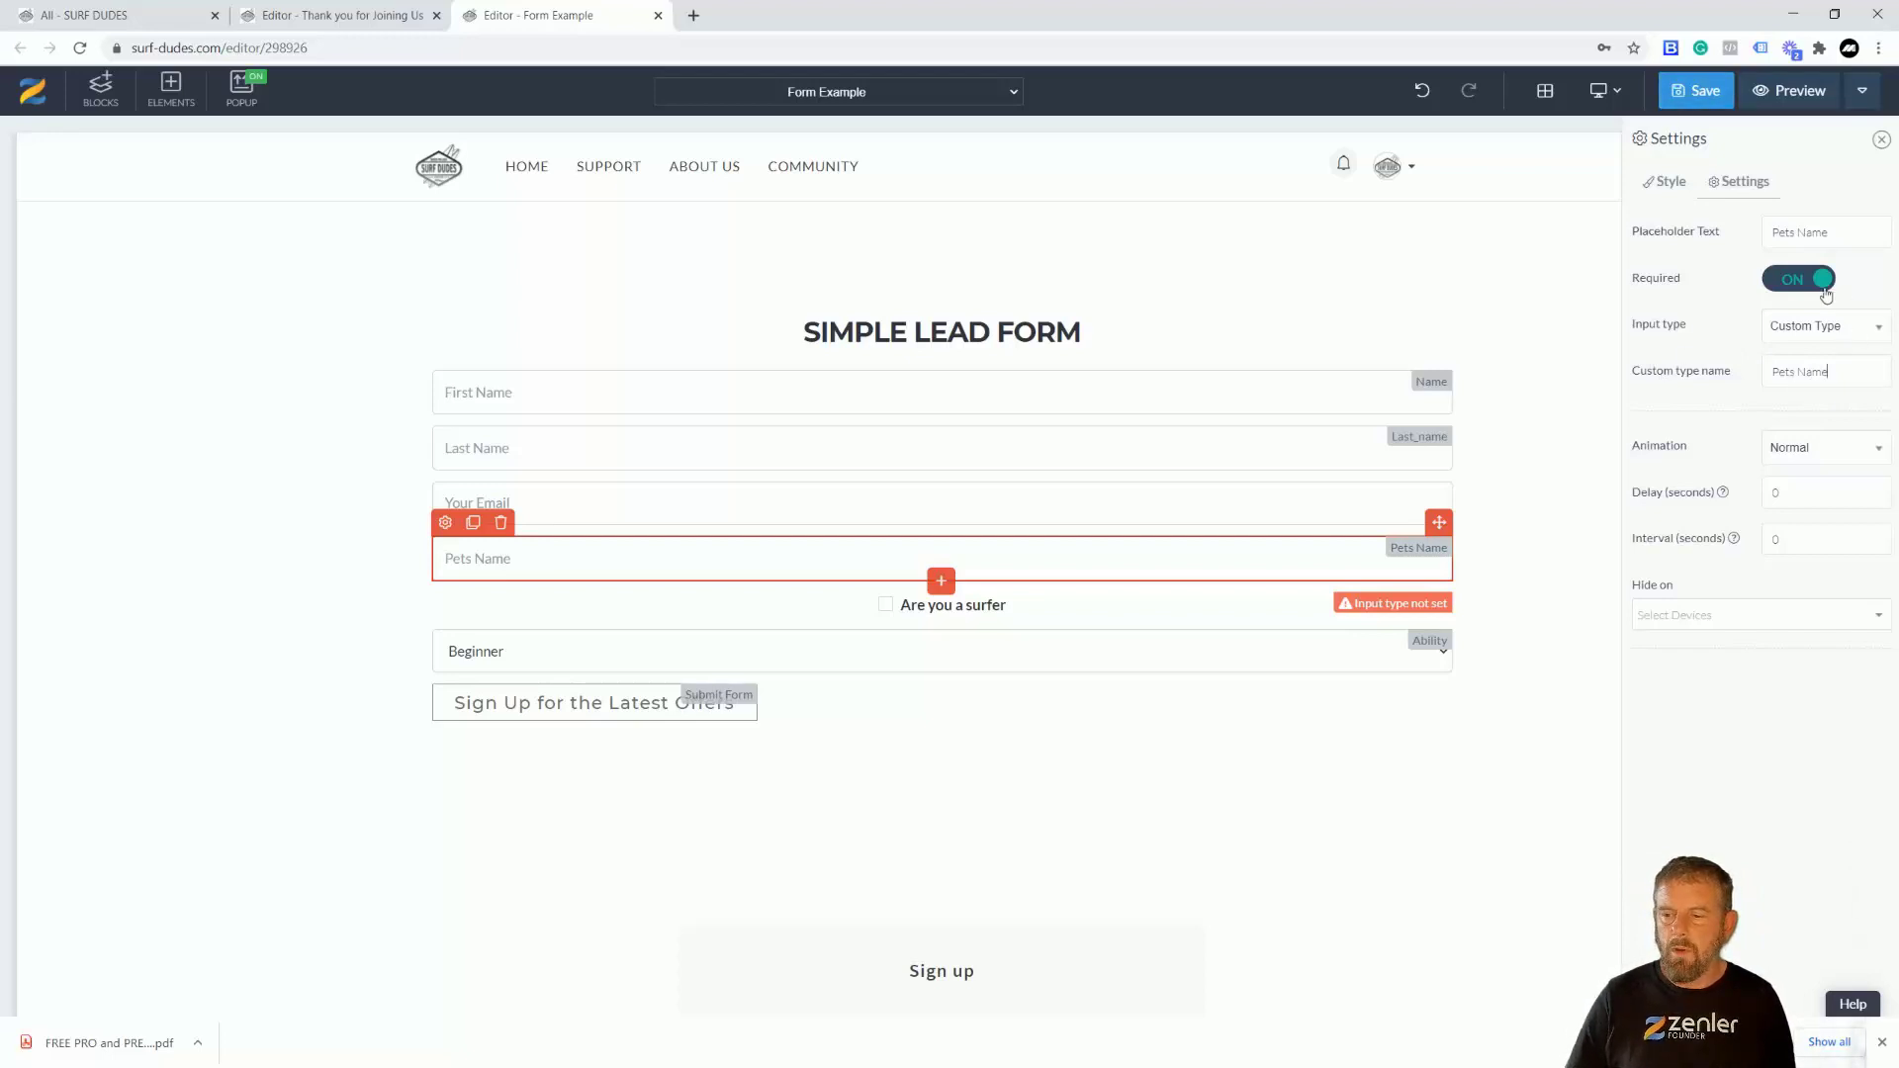
{"action": "left_click", "coordinate": [1701, 91]}
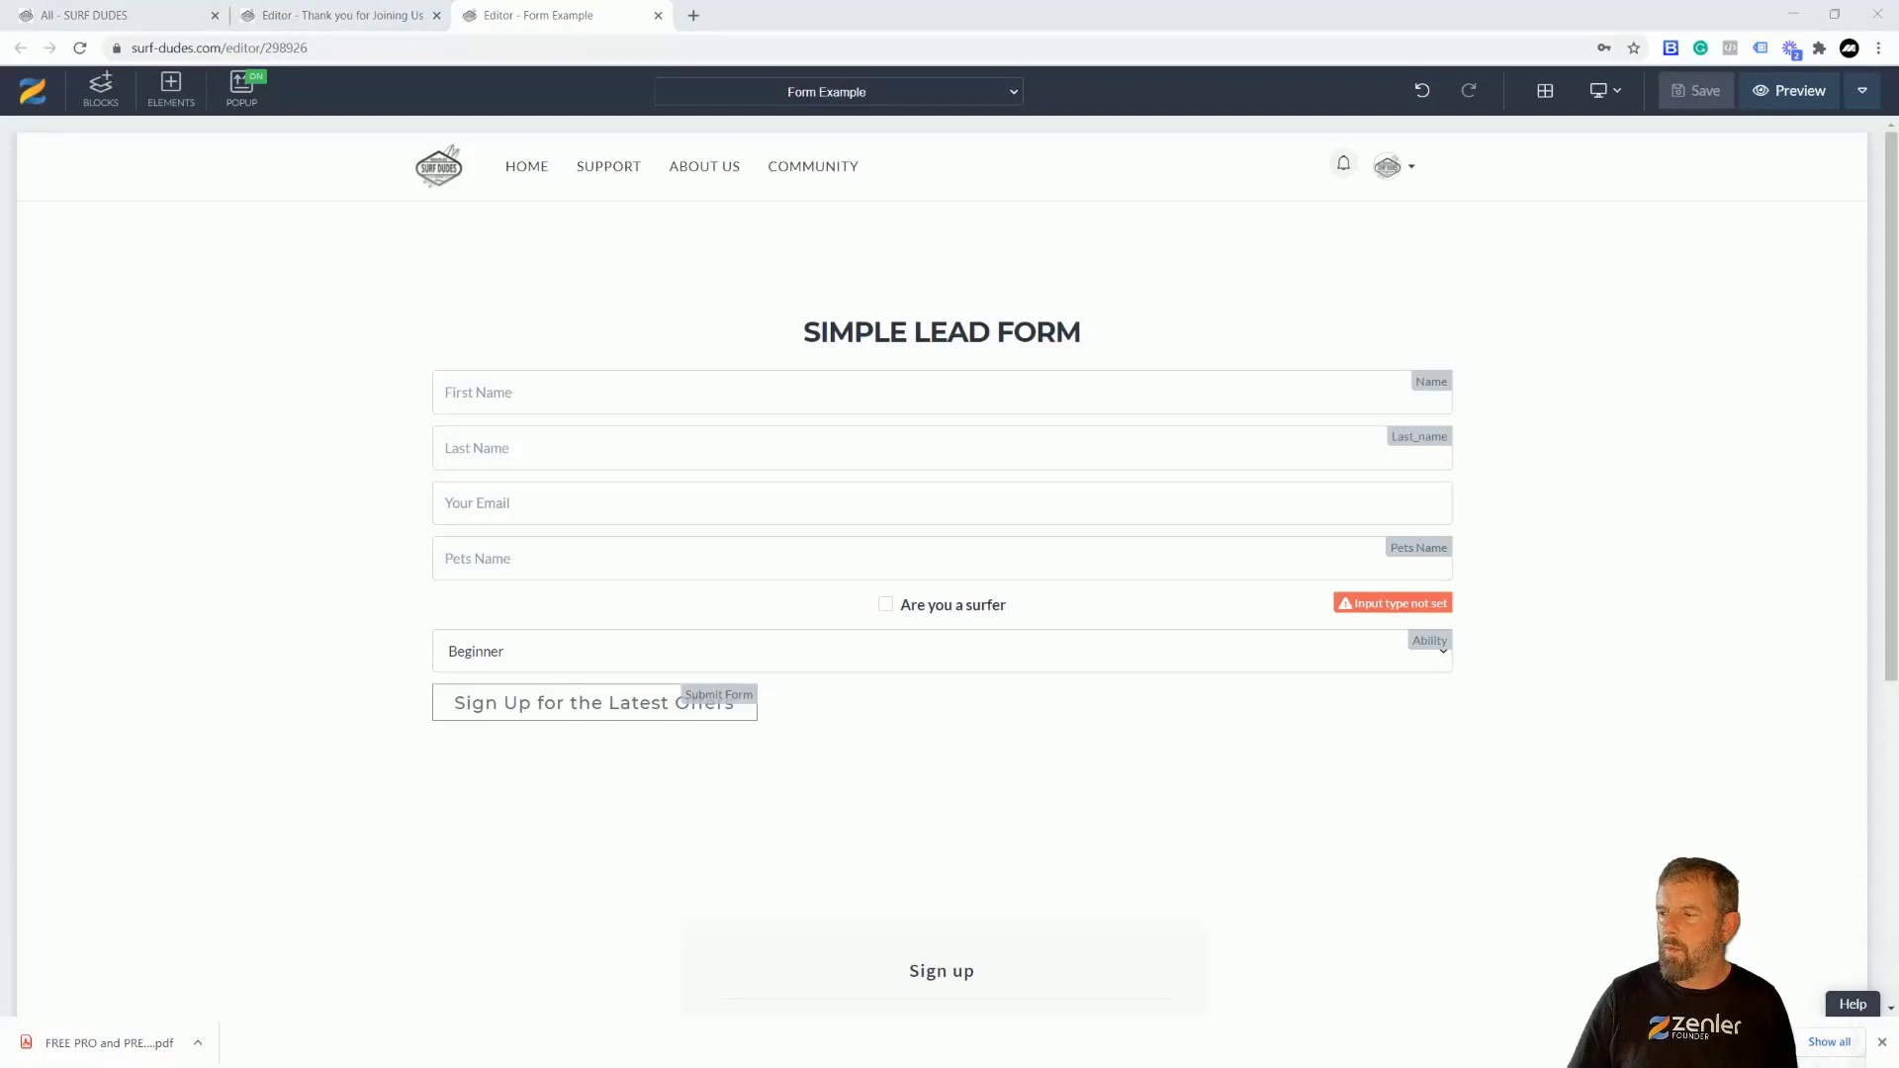
- Reload the live form page and submit the lead form with test contact details, pet "Roger the rabbit", surfer ticked and ability Advanced
{"action": "key", "text": "alt+Tab"}
{"action": "left_click", "coordinate": [20, 47]}
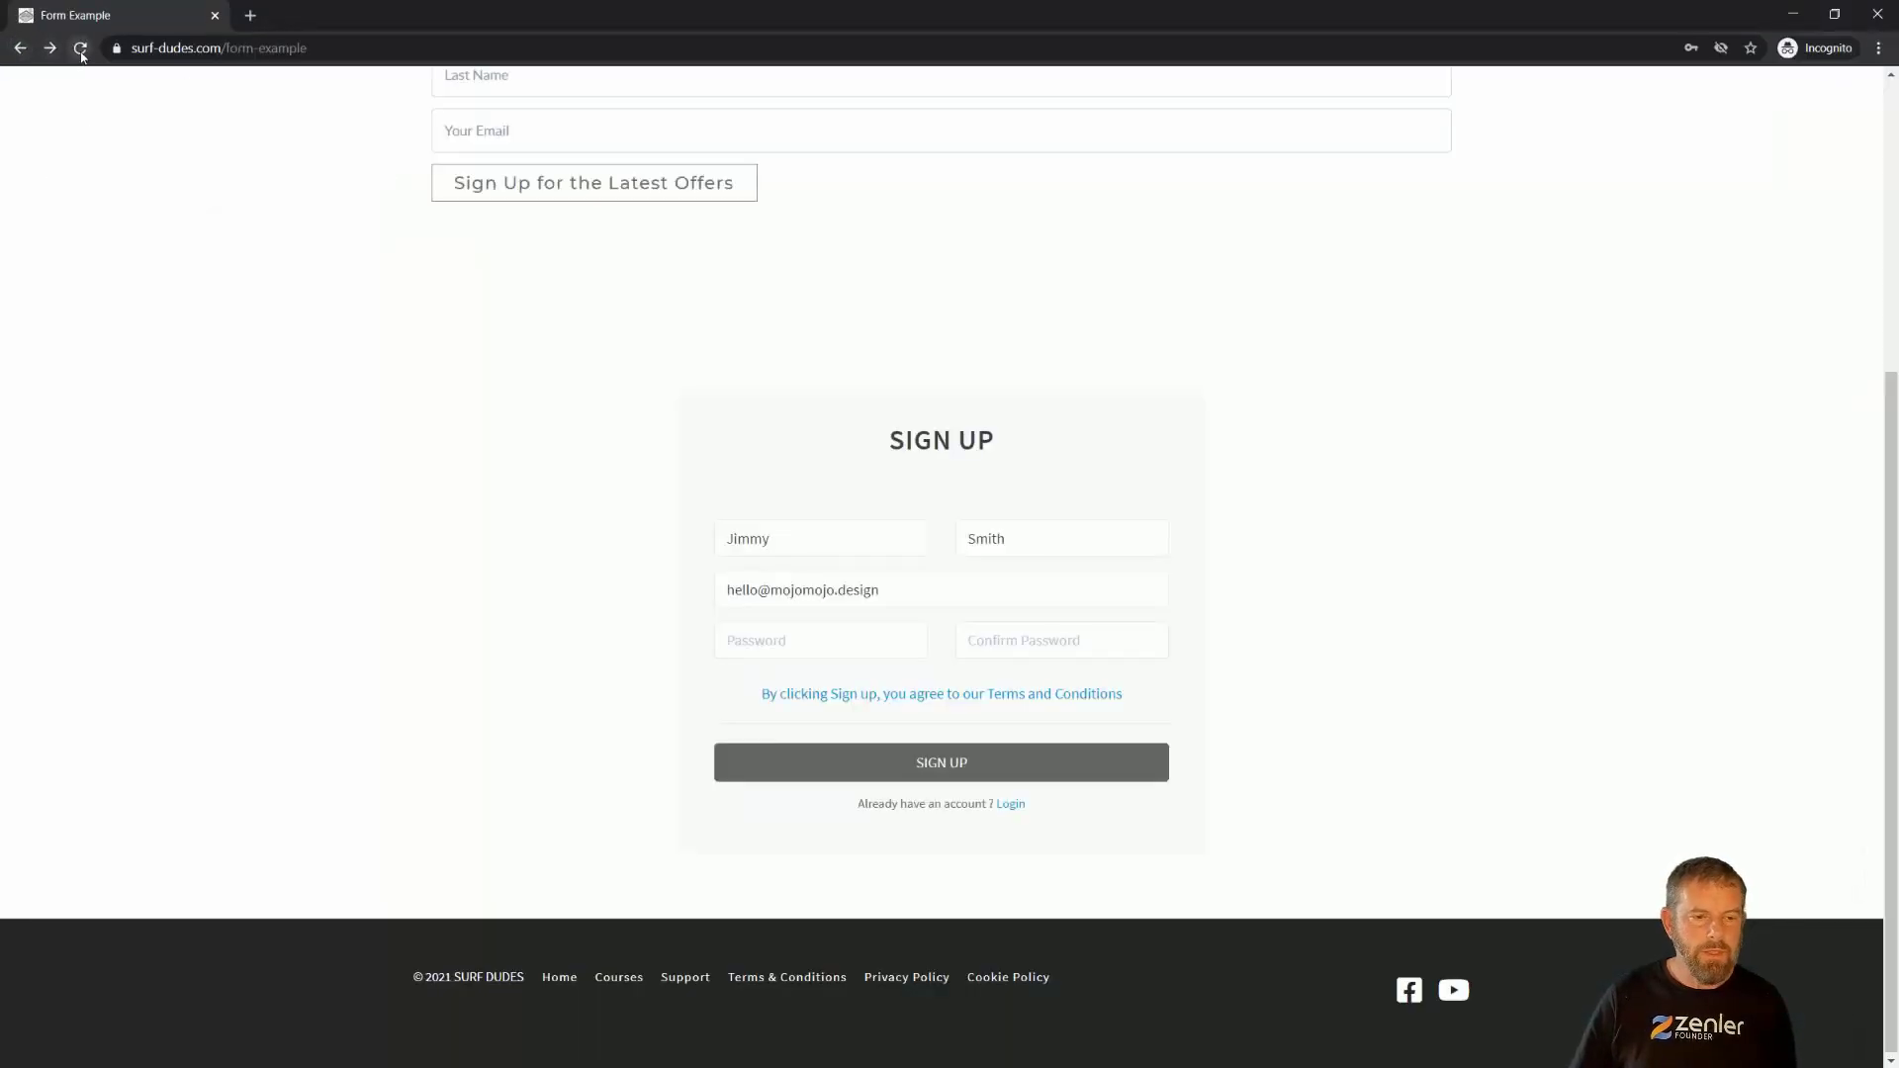
{"action": "left_click", "coordinate": [82, 53]}
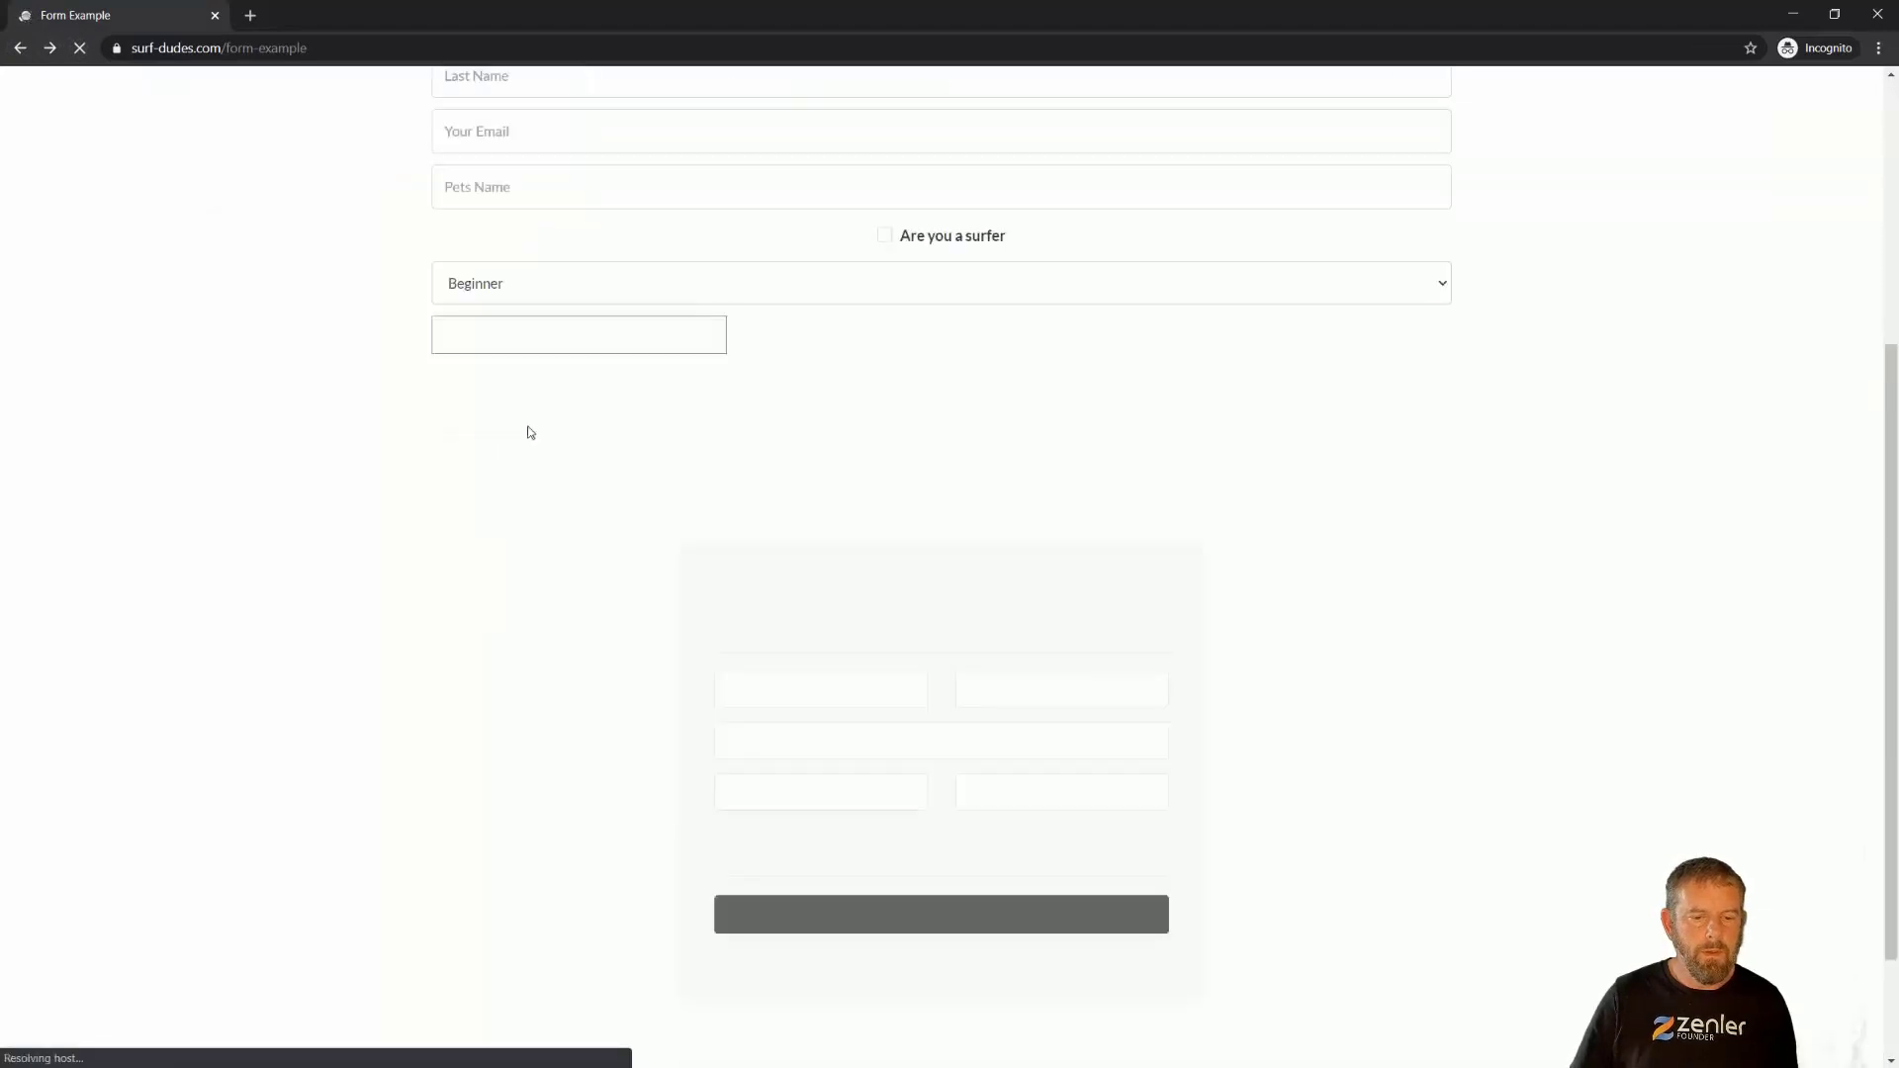
{"action": "scroll", "coordinate": [584, 493], "scroll_direction": "up", "scroll_amount": 5}
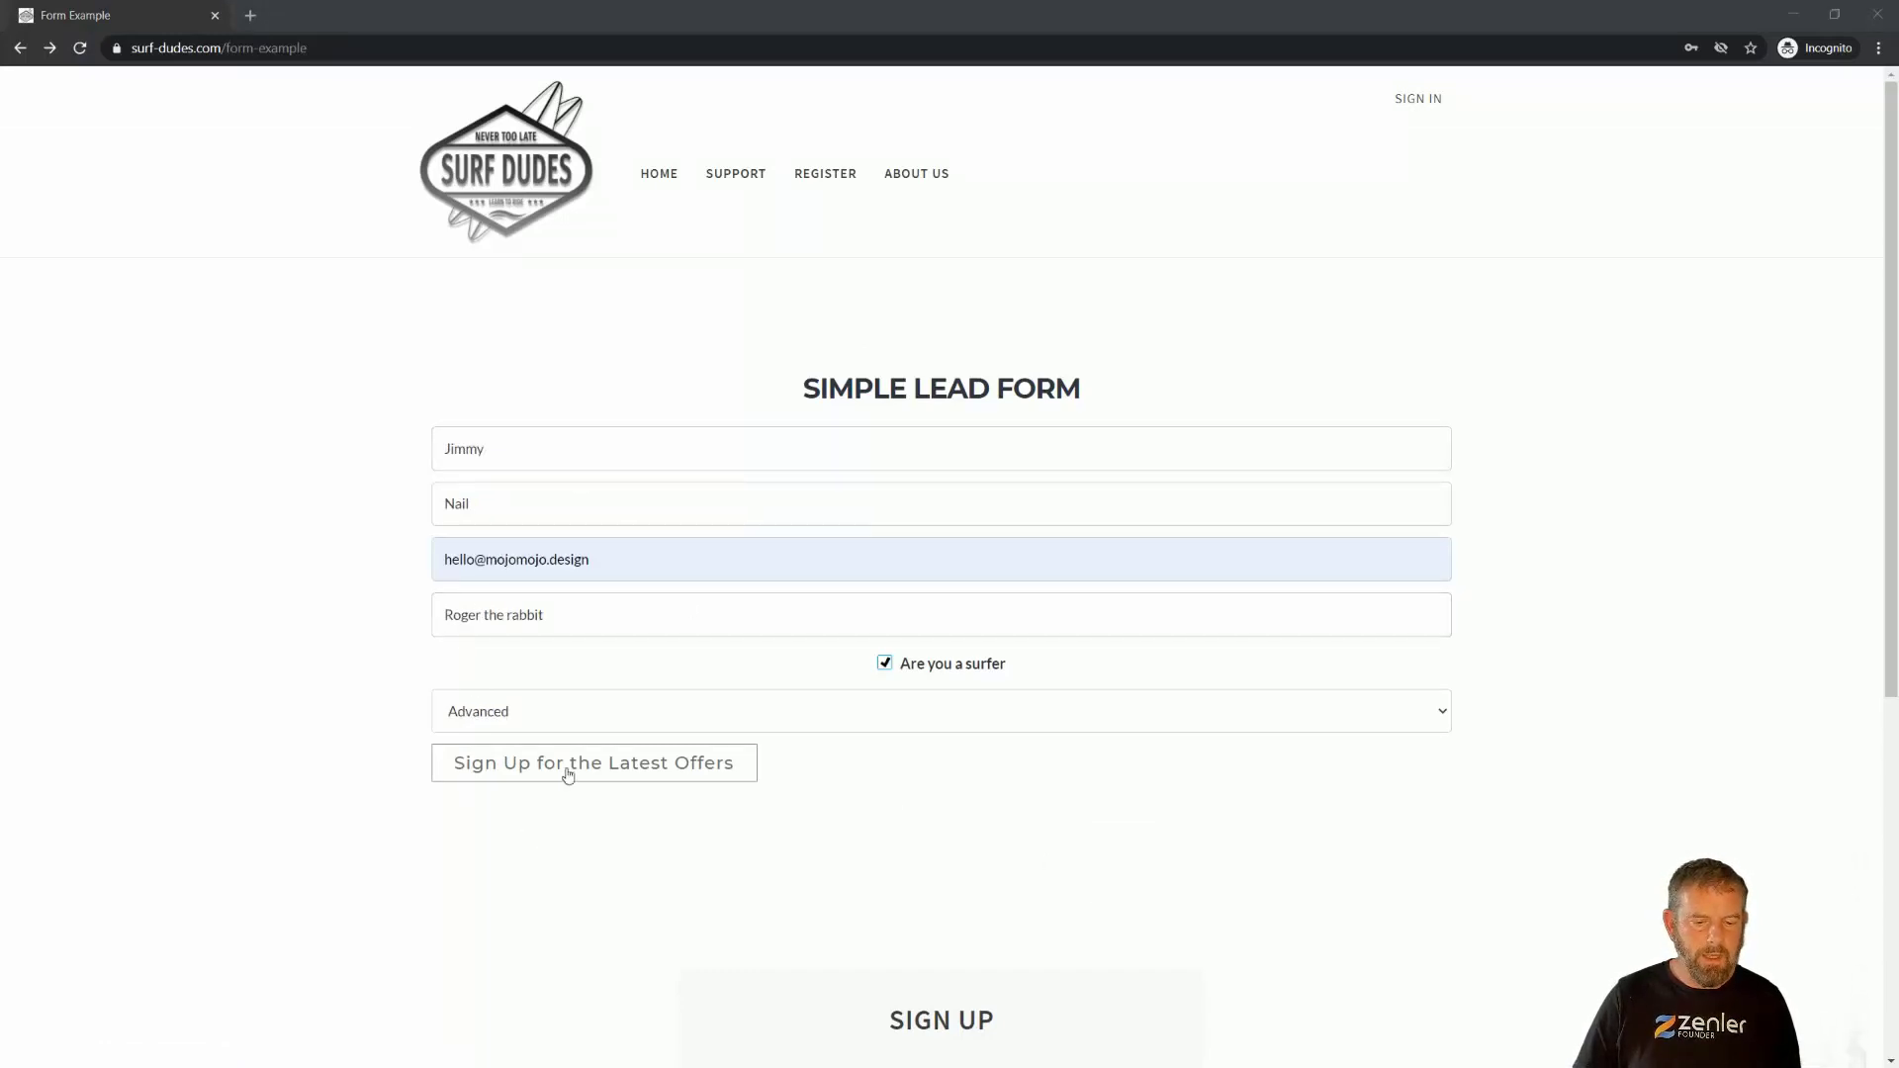
{"action": "left_click", "coordinate": [534, 772]}
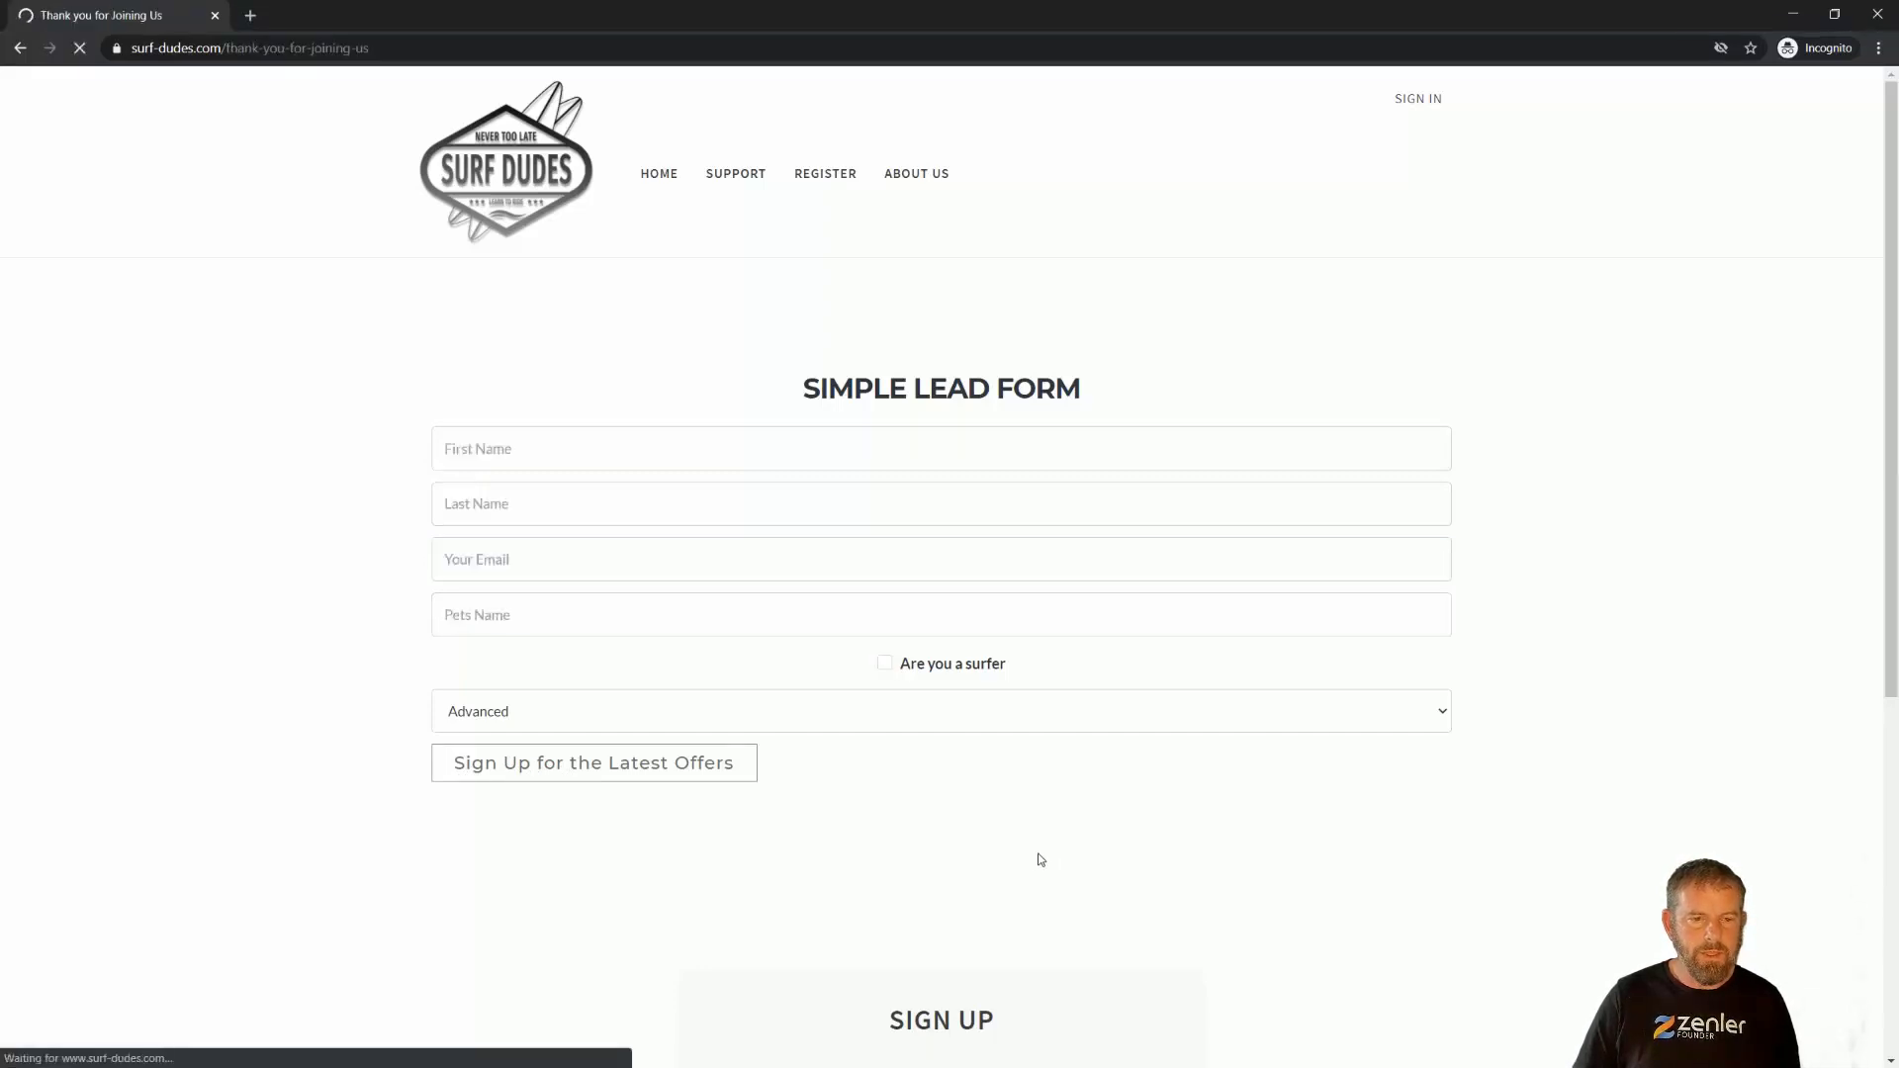
- Return to the site's people list, refresh it and check the new lead's entry and email
{"action": "left_click", "coordinate": [1792, 15]}
{"action": "left_click", "coordinate": [109, 15]}
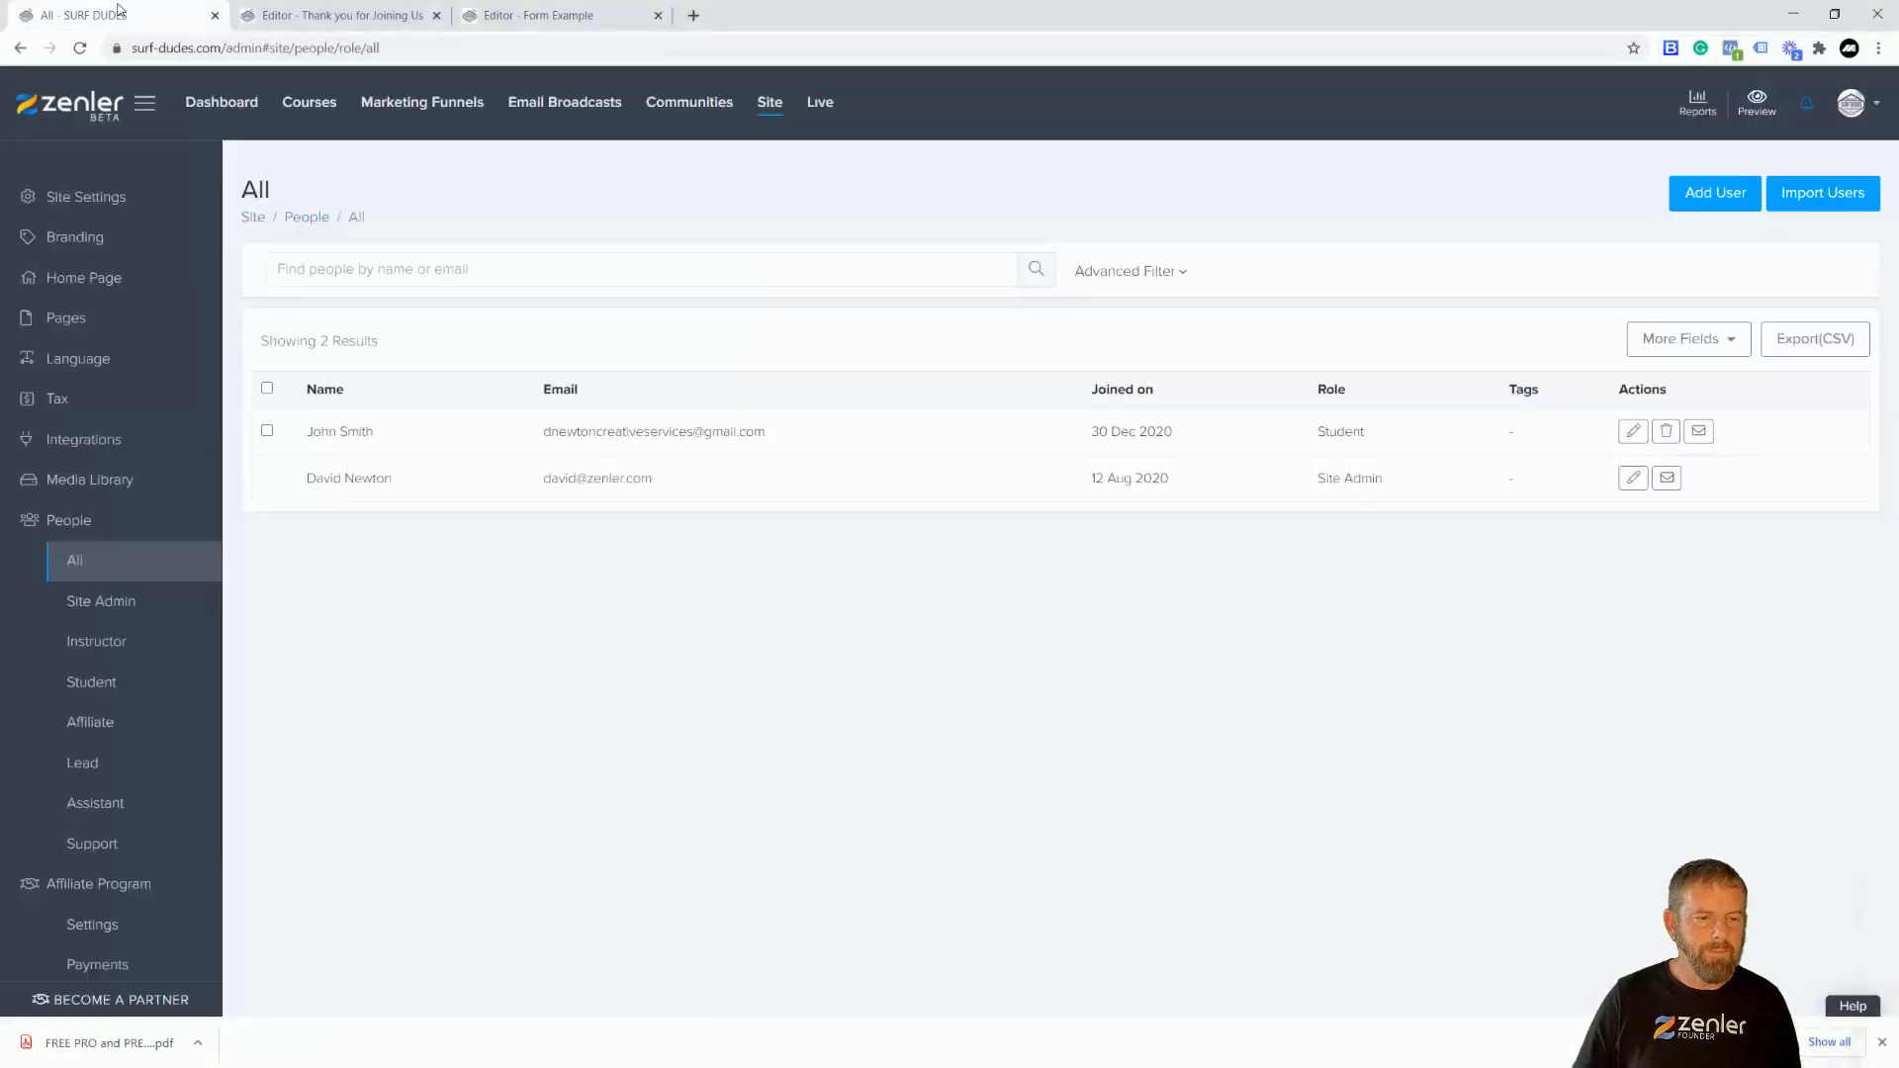
{"action": "key", "text": "F5"}
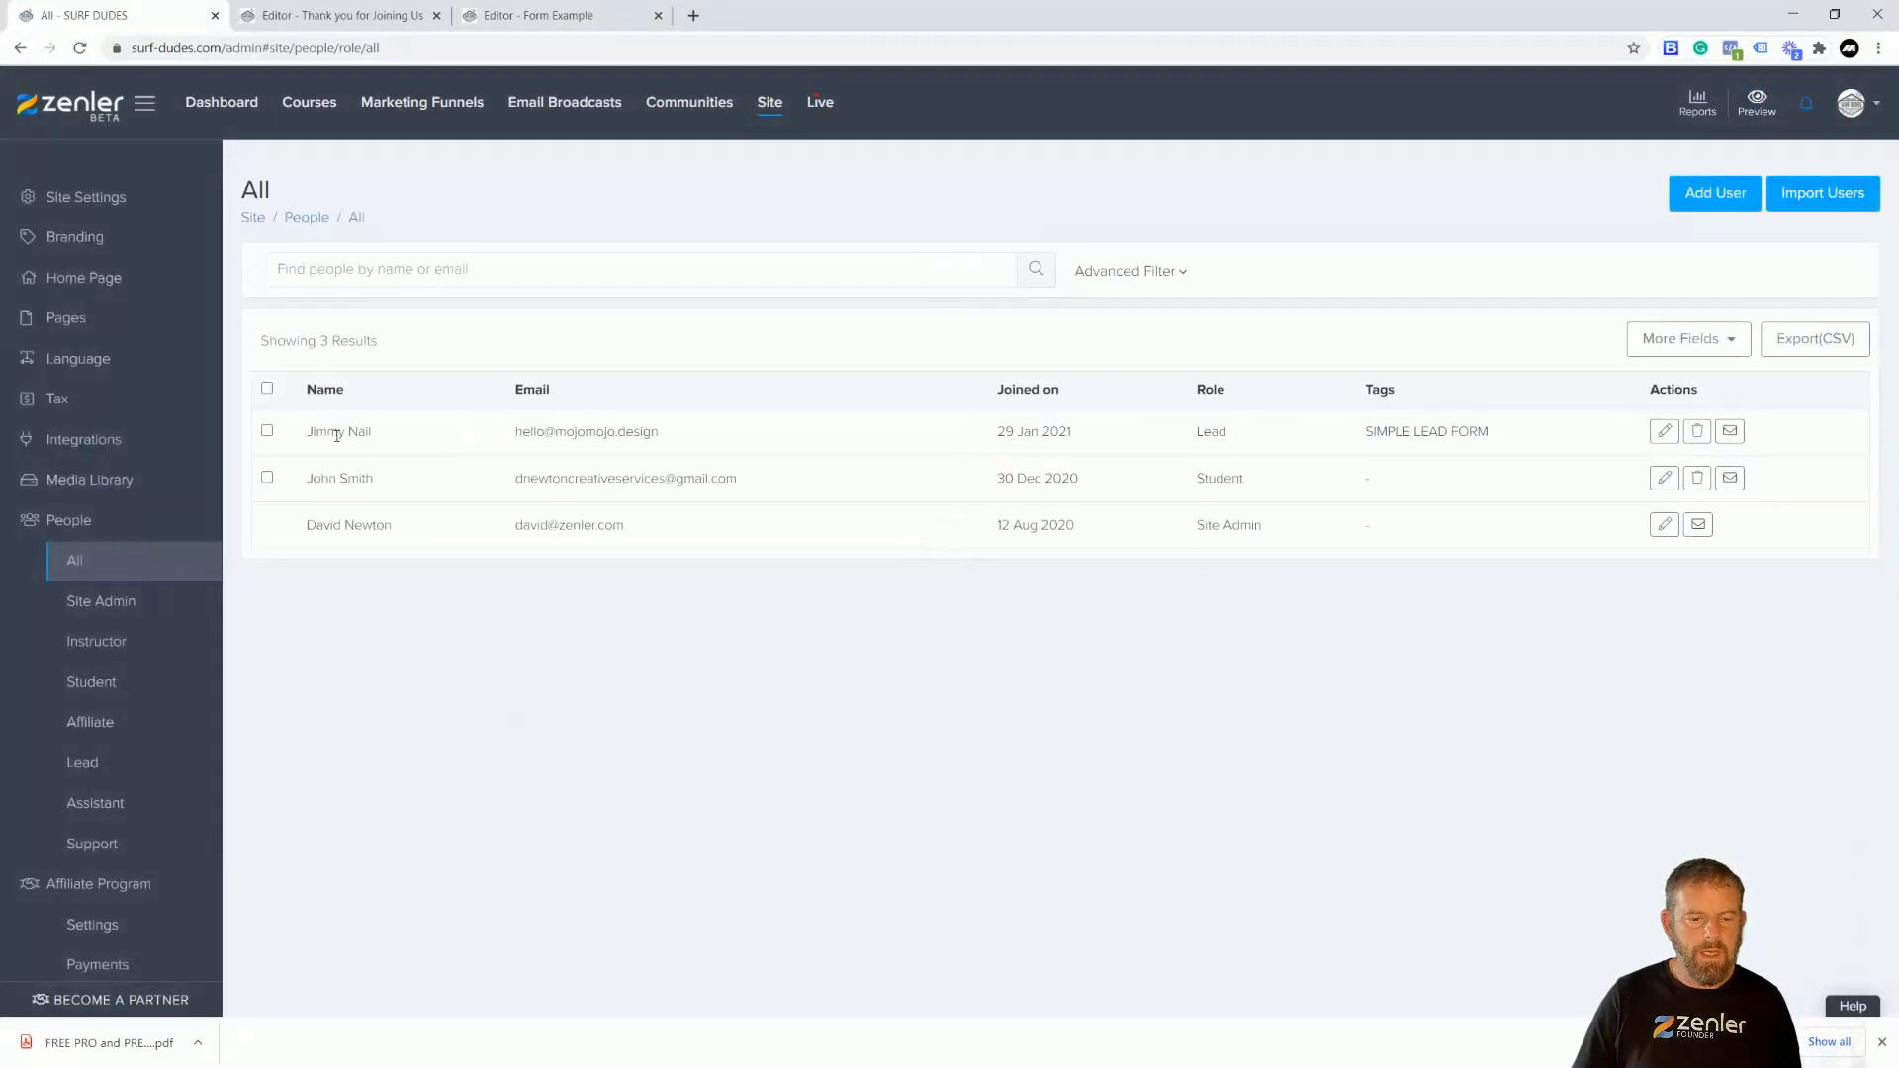
{"action": "left_click_drag", "start_coordinate": [515, 436], "coordinate": [678, 443]}
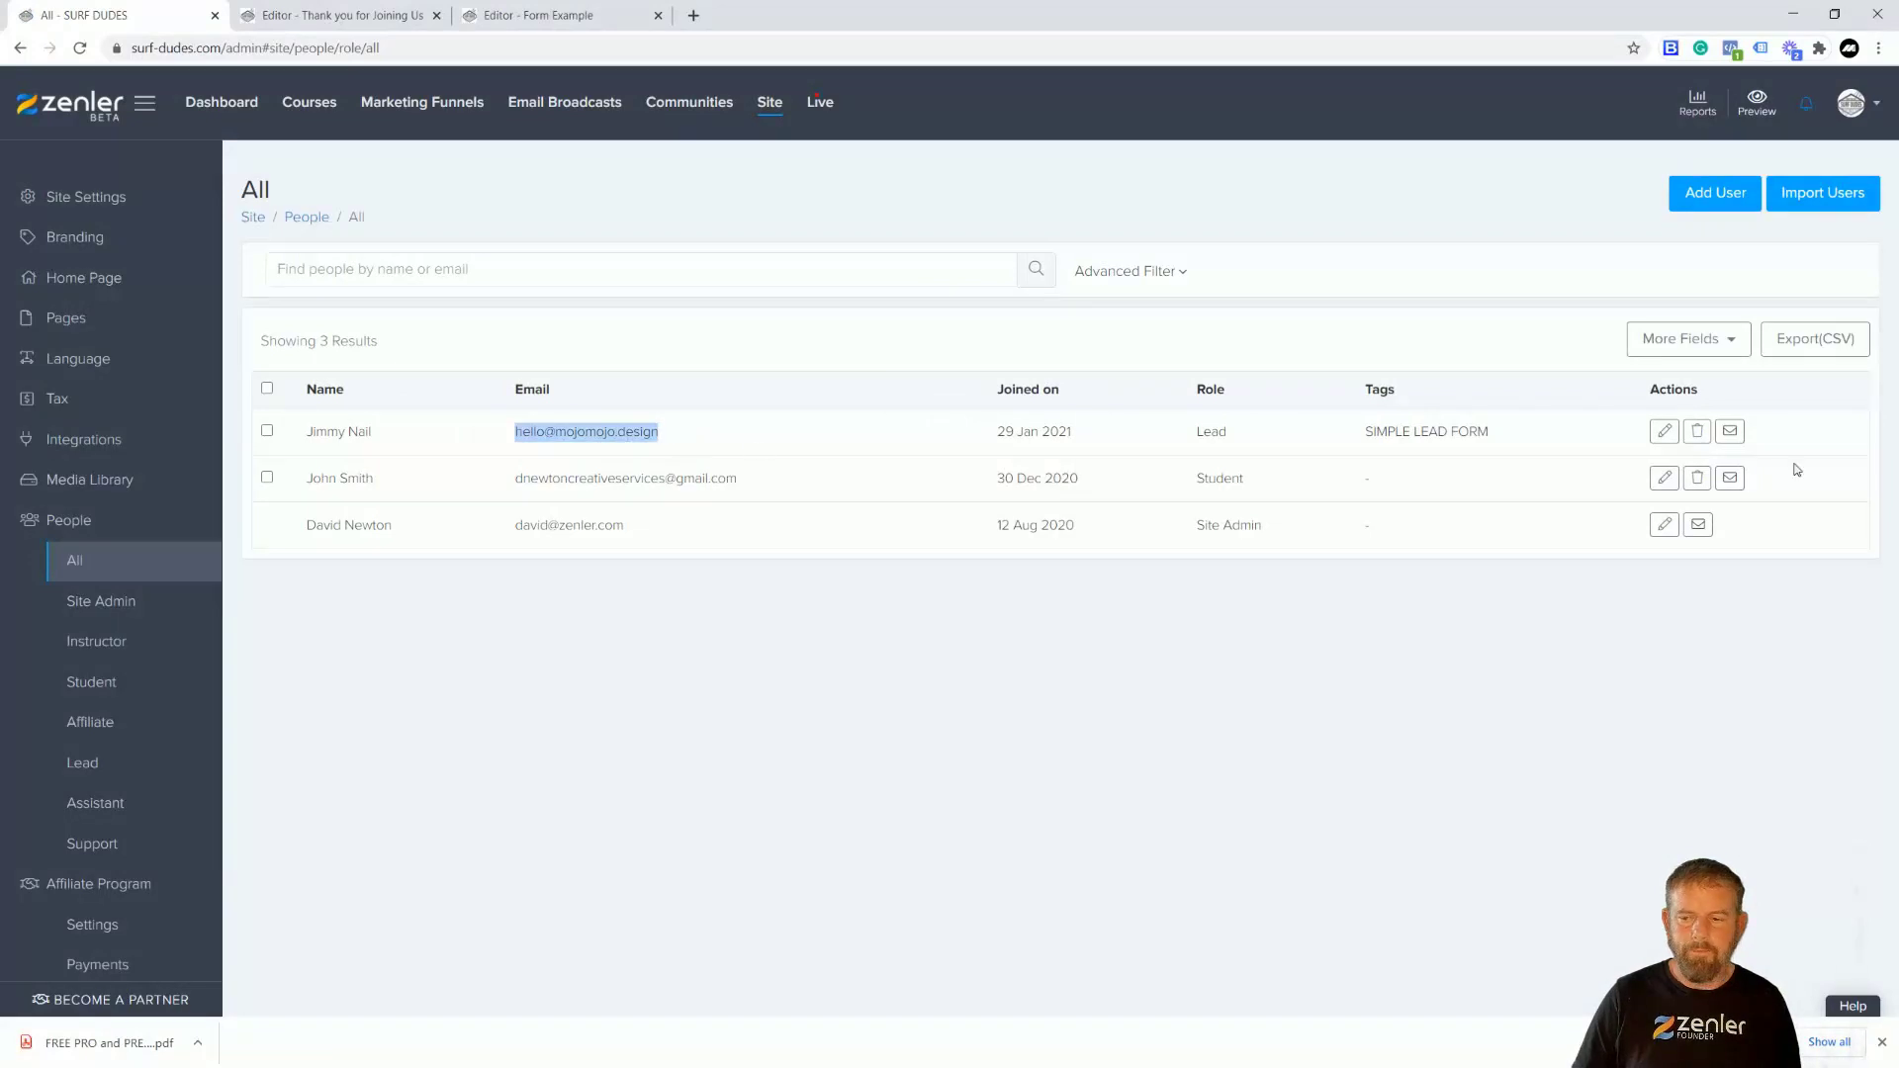
- Open the new lead's profile and review its role, tags and custom fields
{"action": "left_click", "coordinate": [1664, 431]}
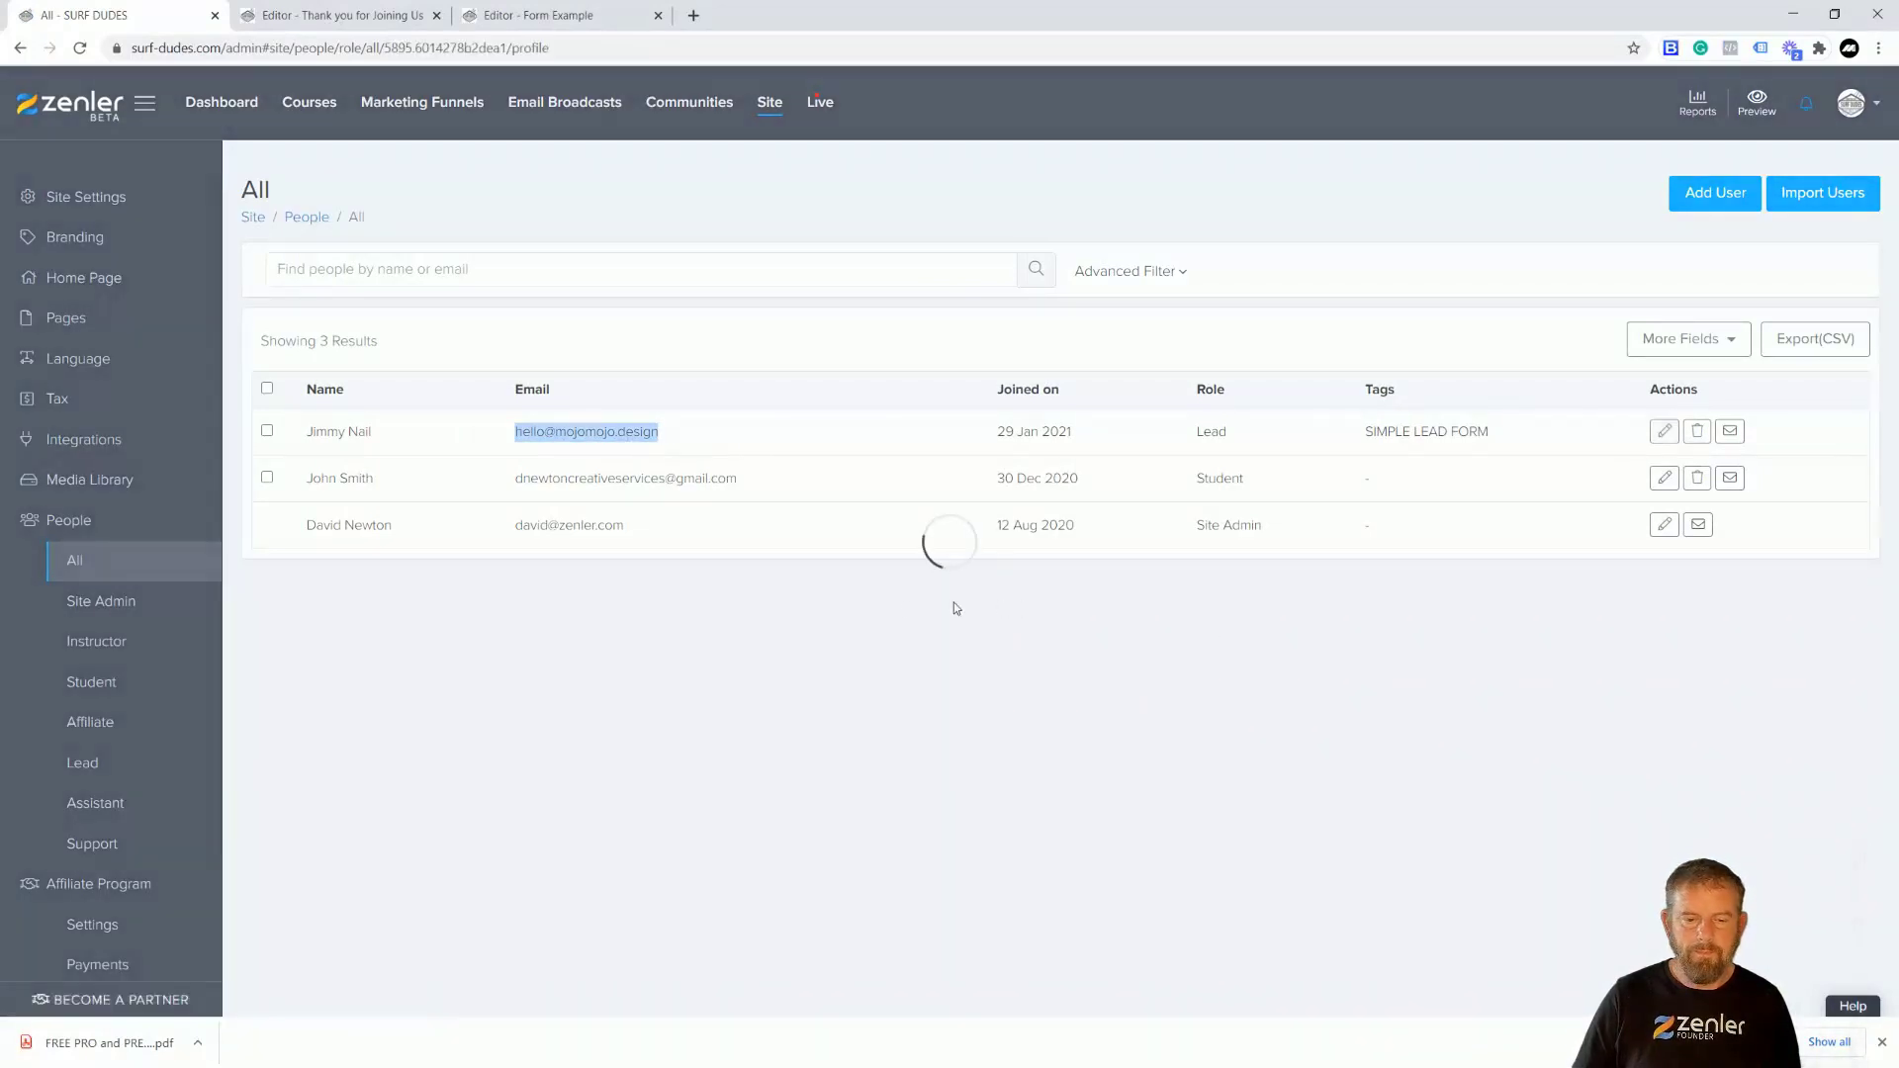
{"action": "scroll", "coordinate": [1052, 683], "scroll_direction": "down", "scroll_amount": 5}
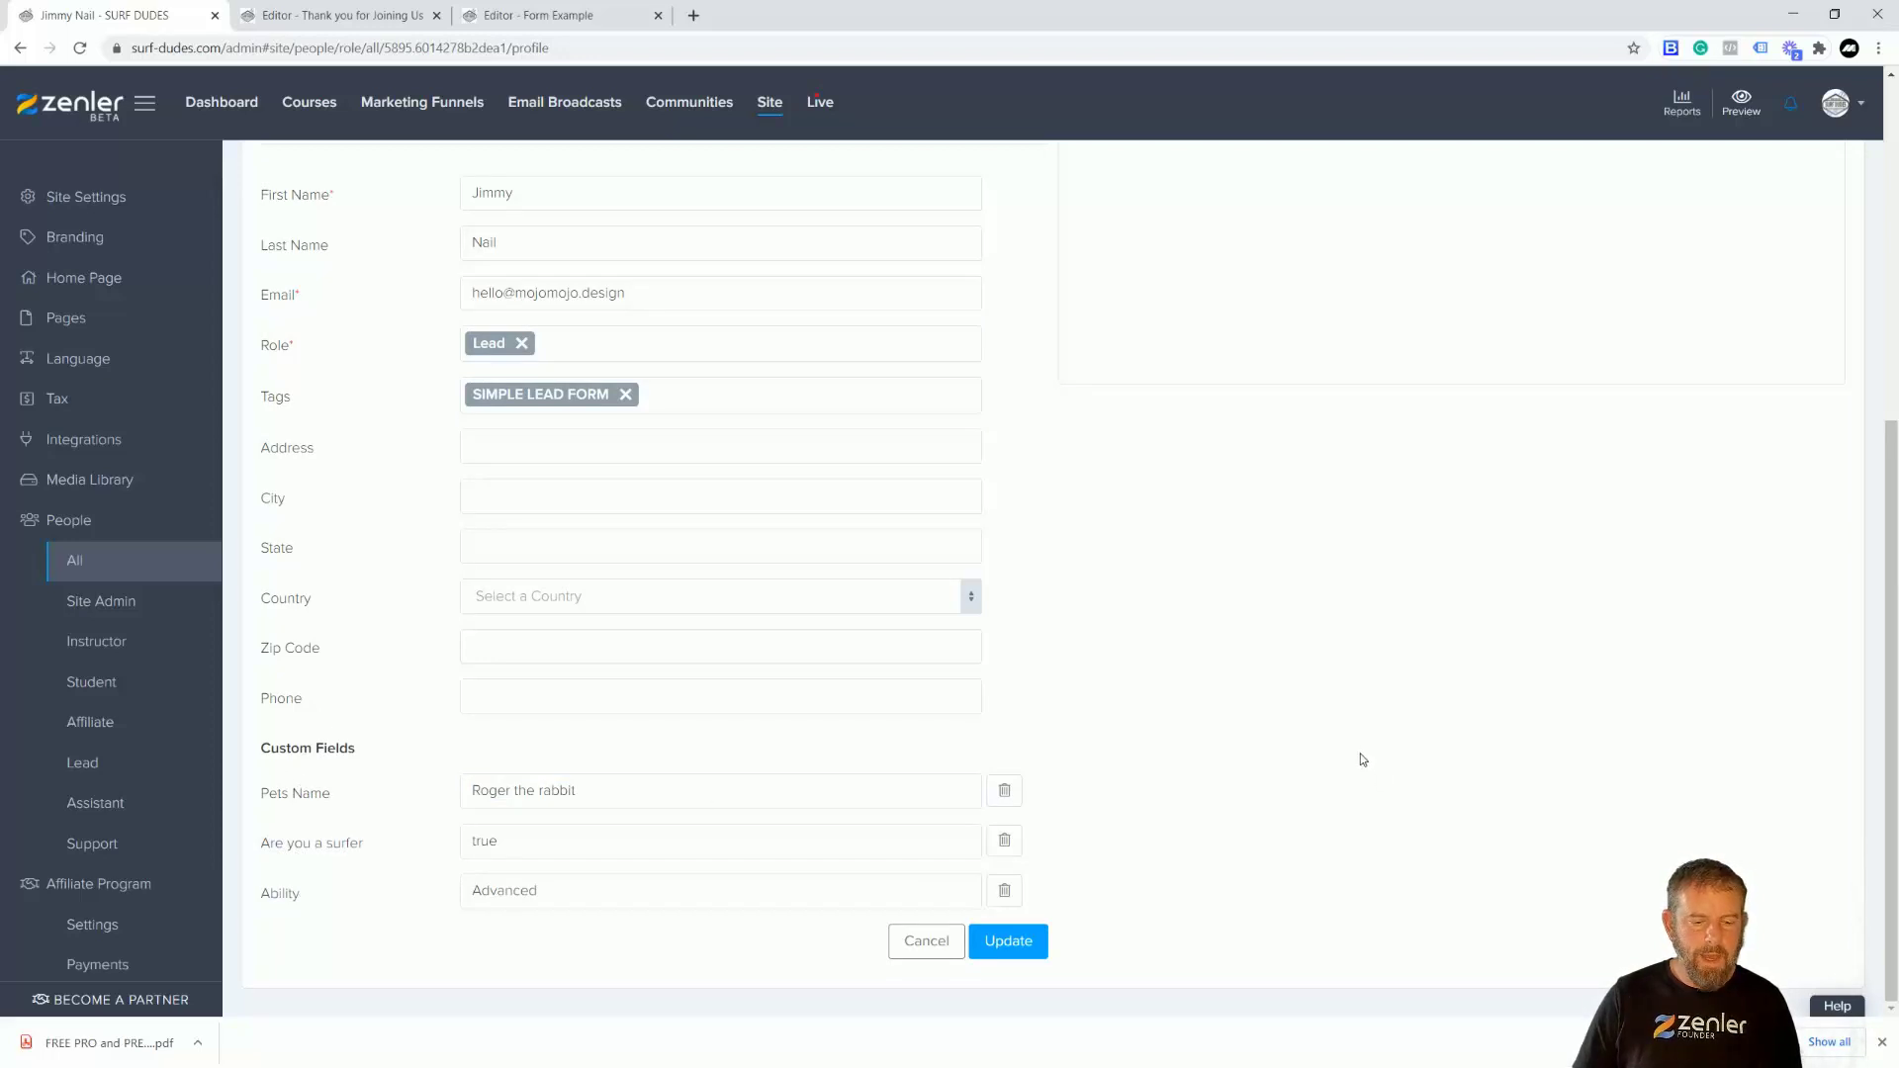
{"action": "scroll", "coordinate": [1350, 754], "scroll_direction": "up", "scroll_amount": 5}
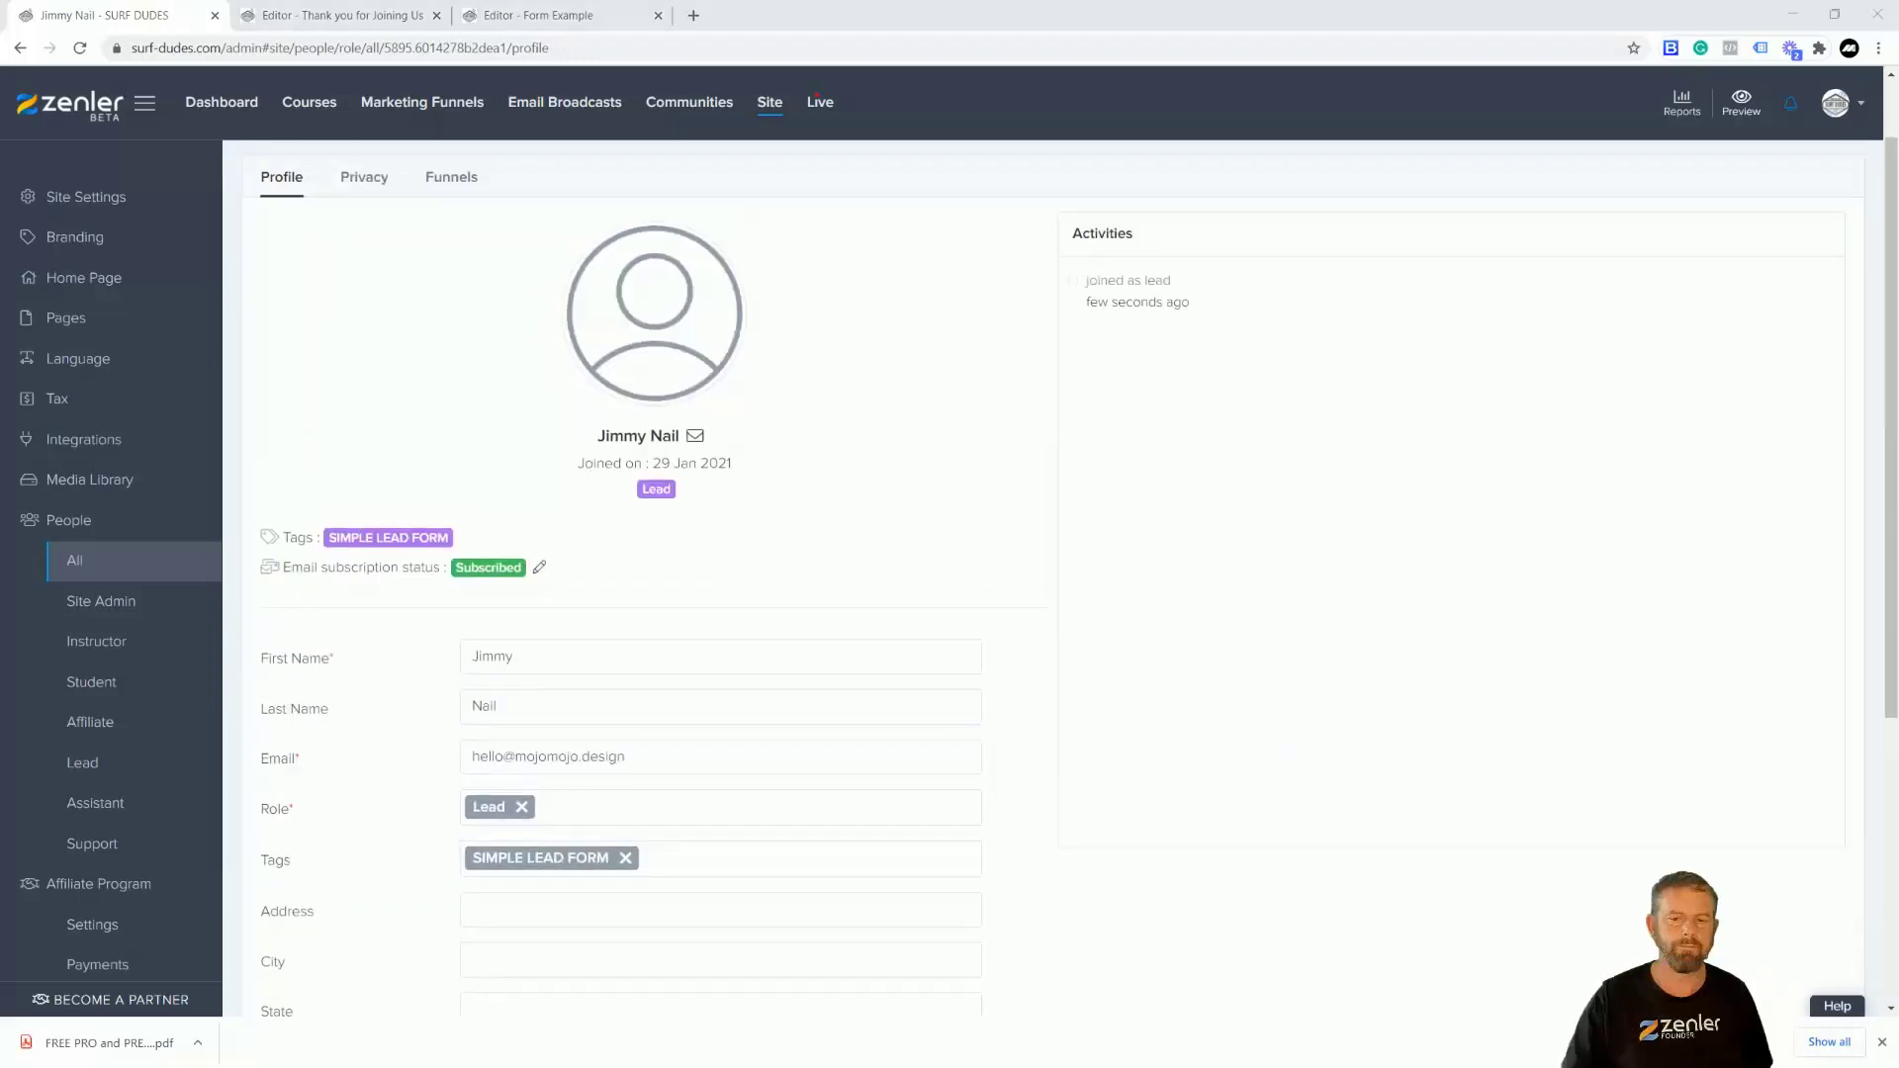
{"action": "scroll", "coordinate": [1162, 663], "scroll_direction": "down", "scroll_amount": 5}
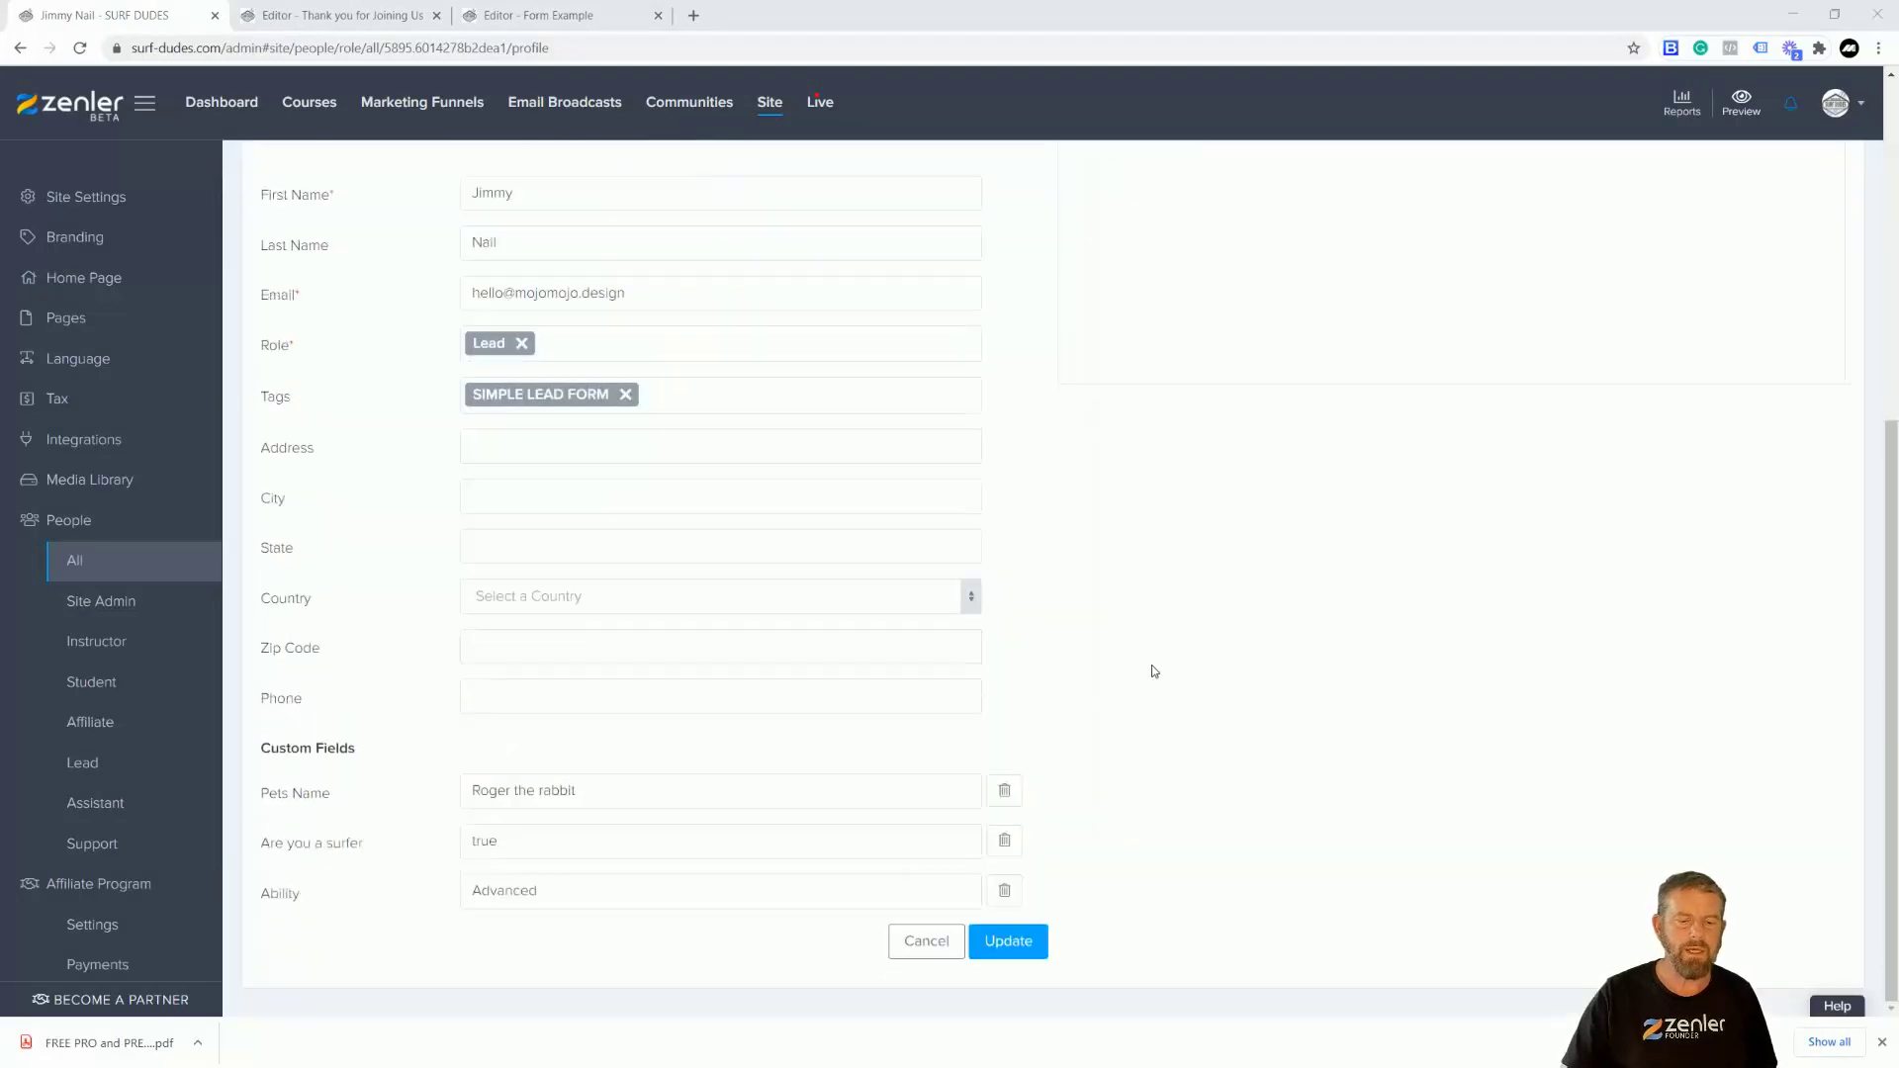
{"action": "scroll", "coordinate": [1171, 773], "scroll_direction": "up", "scroll_amount": 5}
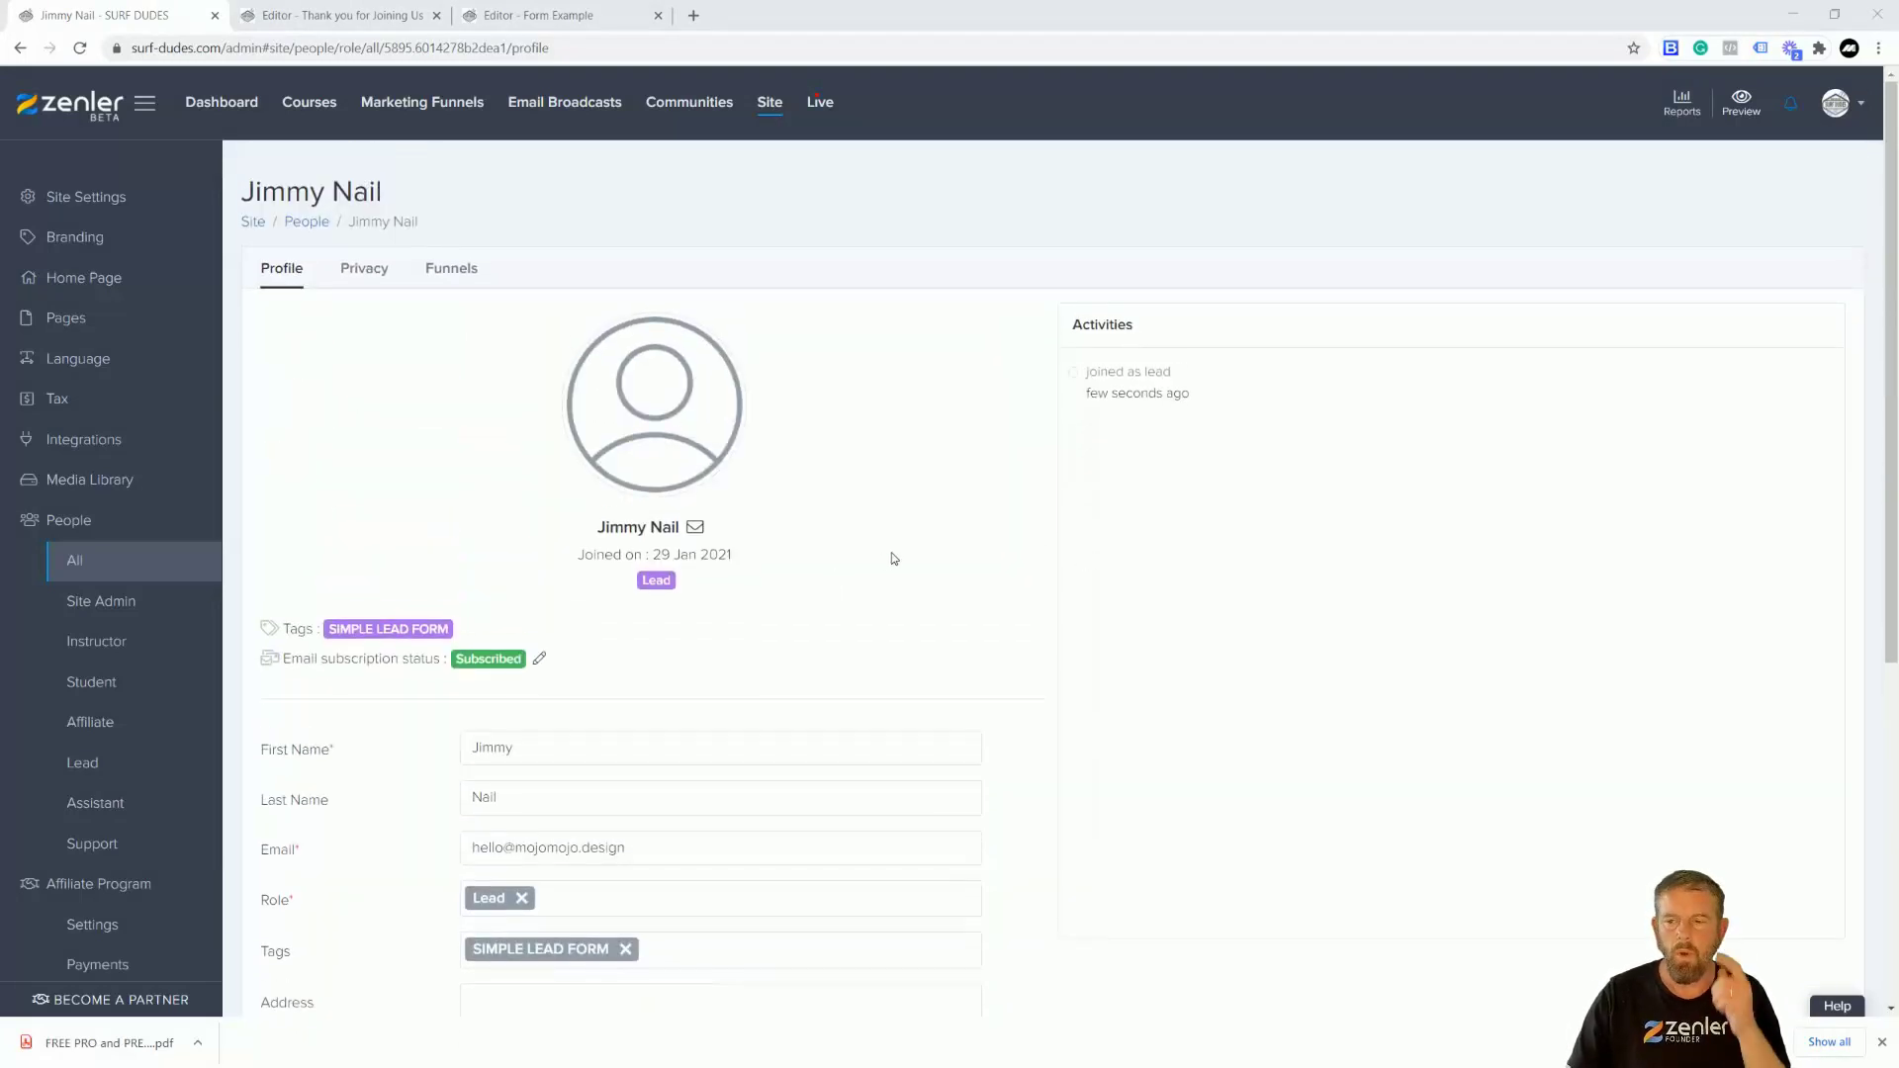
{"action": "mouse_move", "coordinate": [821, 499]}
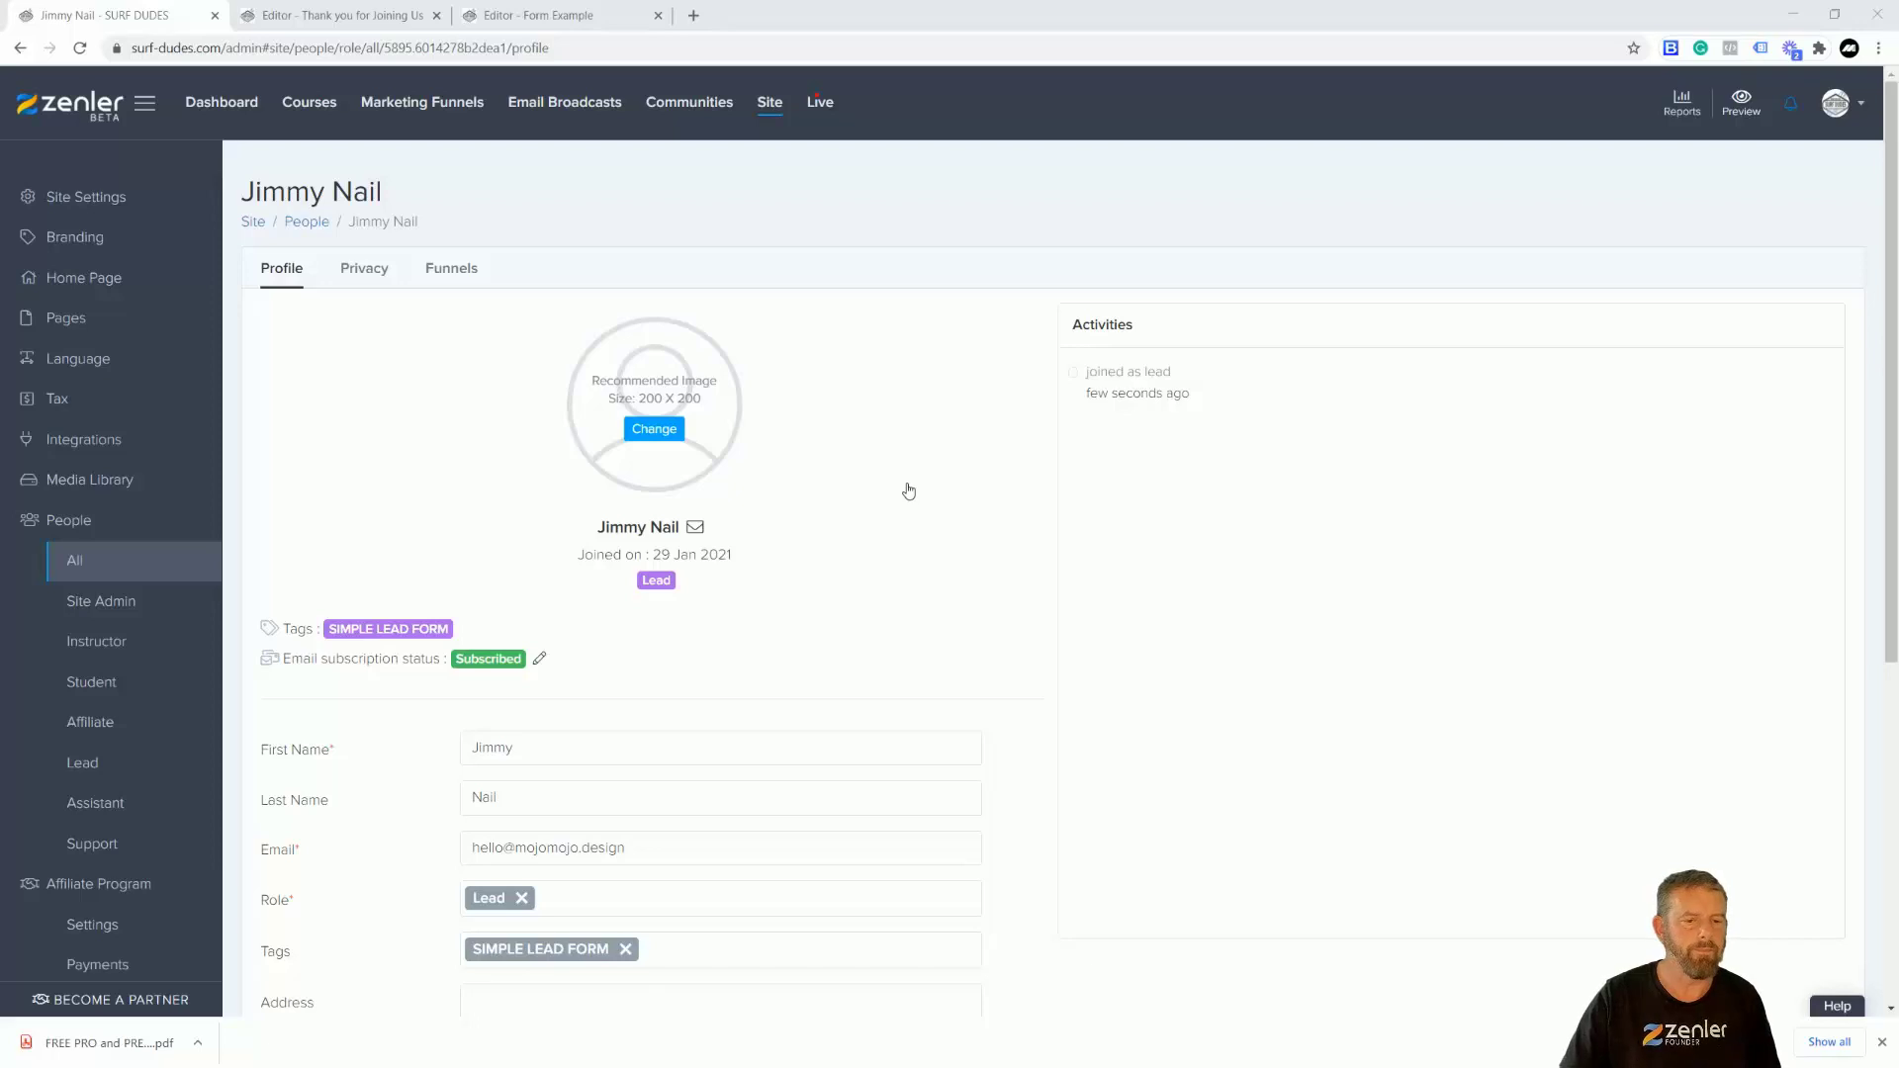
- Select only the new lead in the list of all people and export it as CSV
{"action": "left_click", "coordinate": [106, 563]}
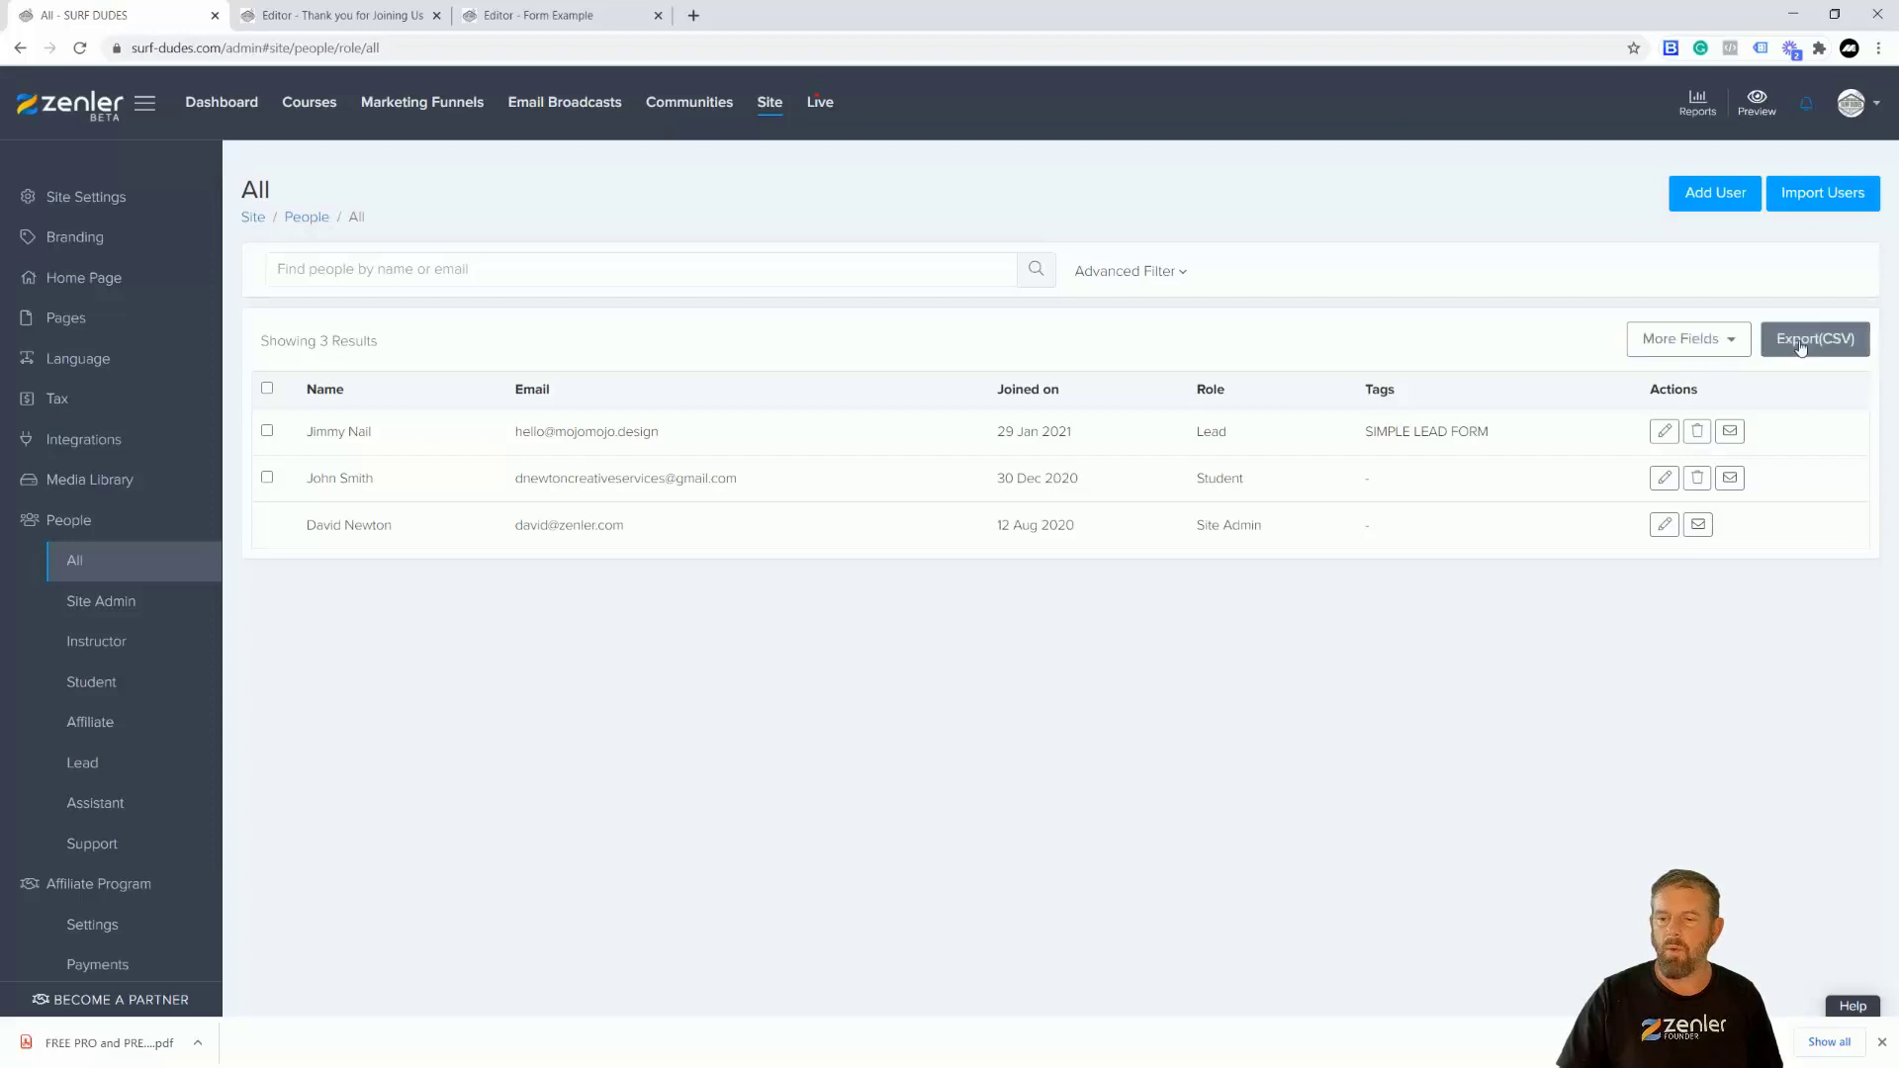
{"action": "left_click", "coordinate": [267, 432]}
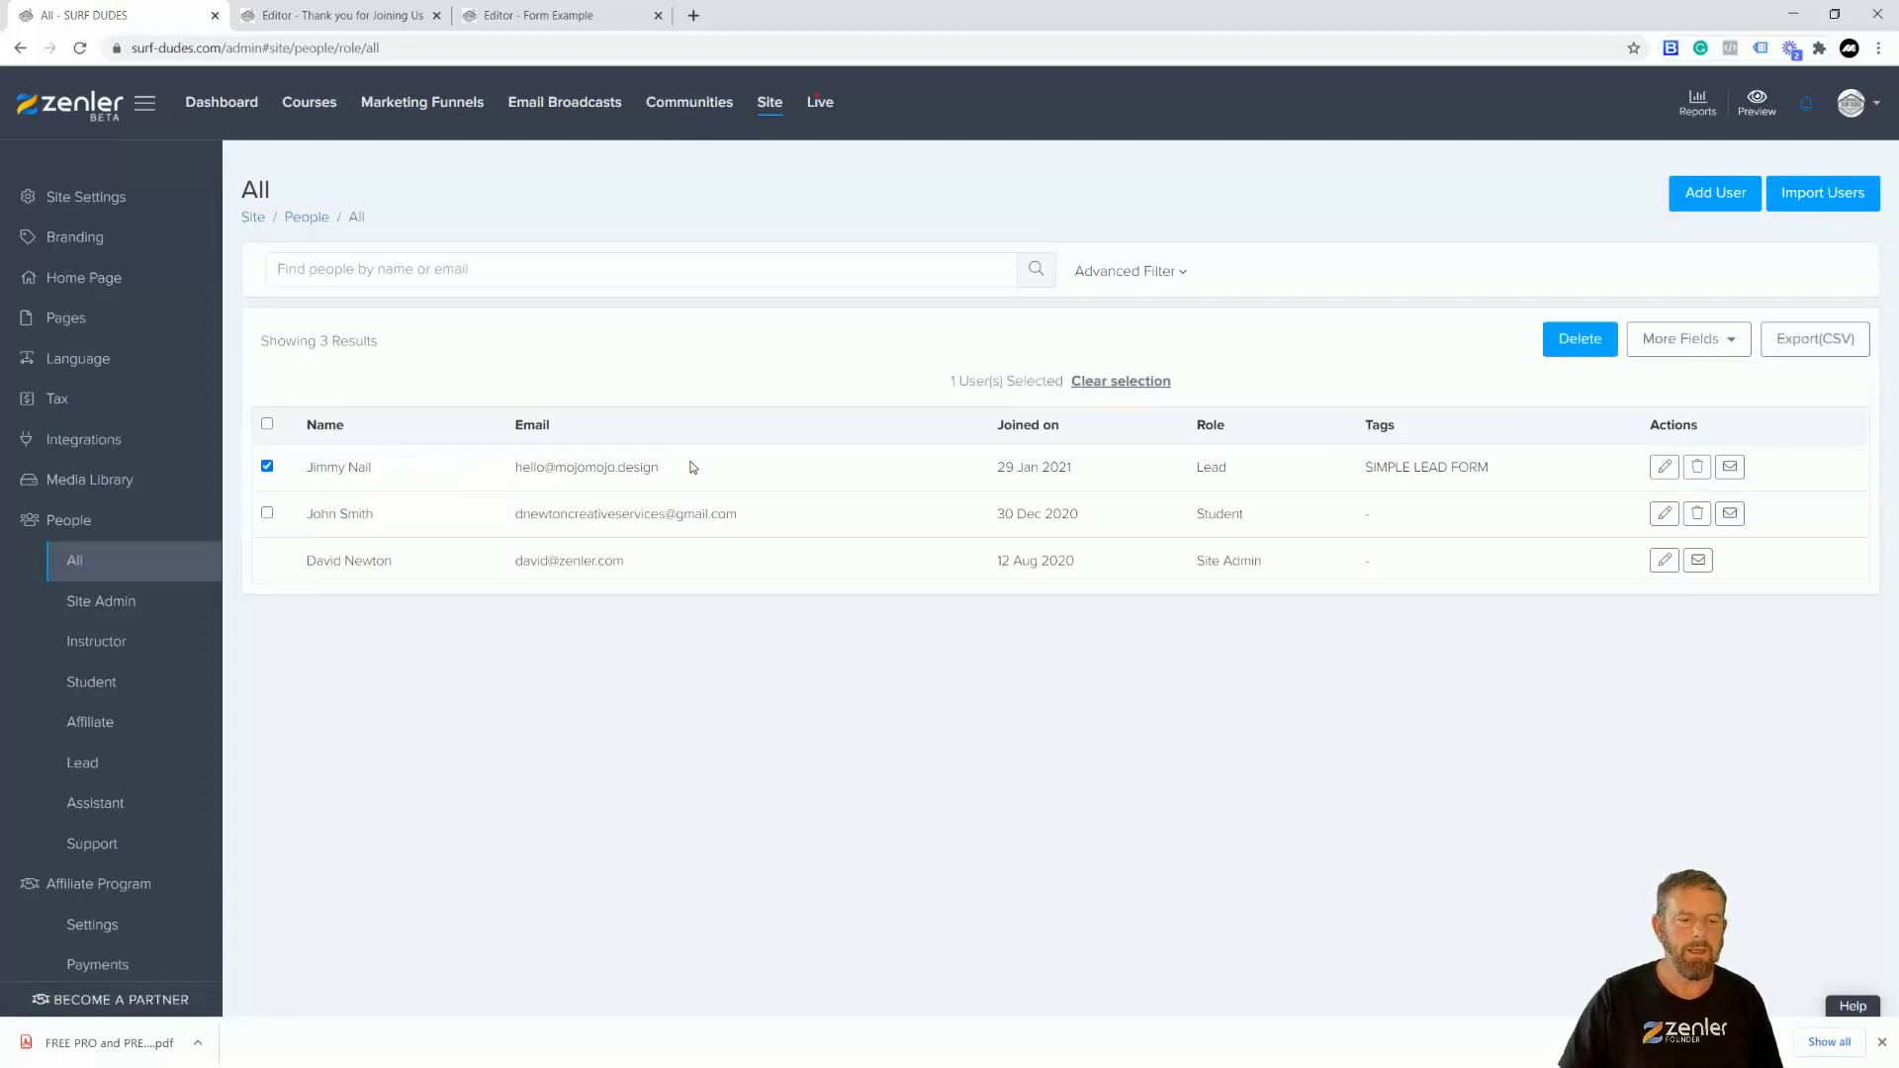
{"action": "left_click", "coordinate": [1807, 346]}
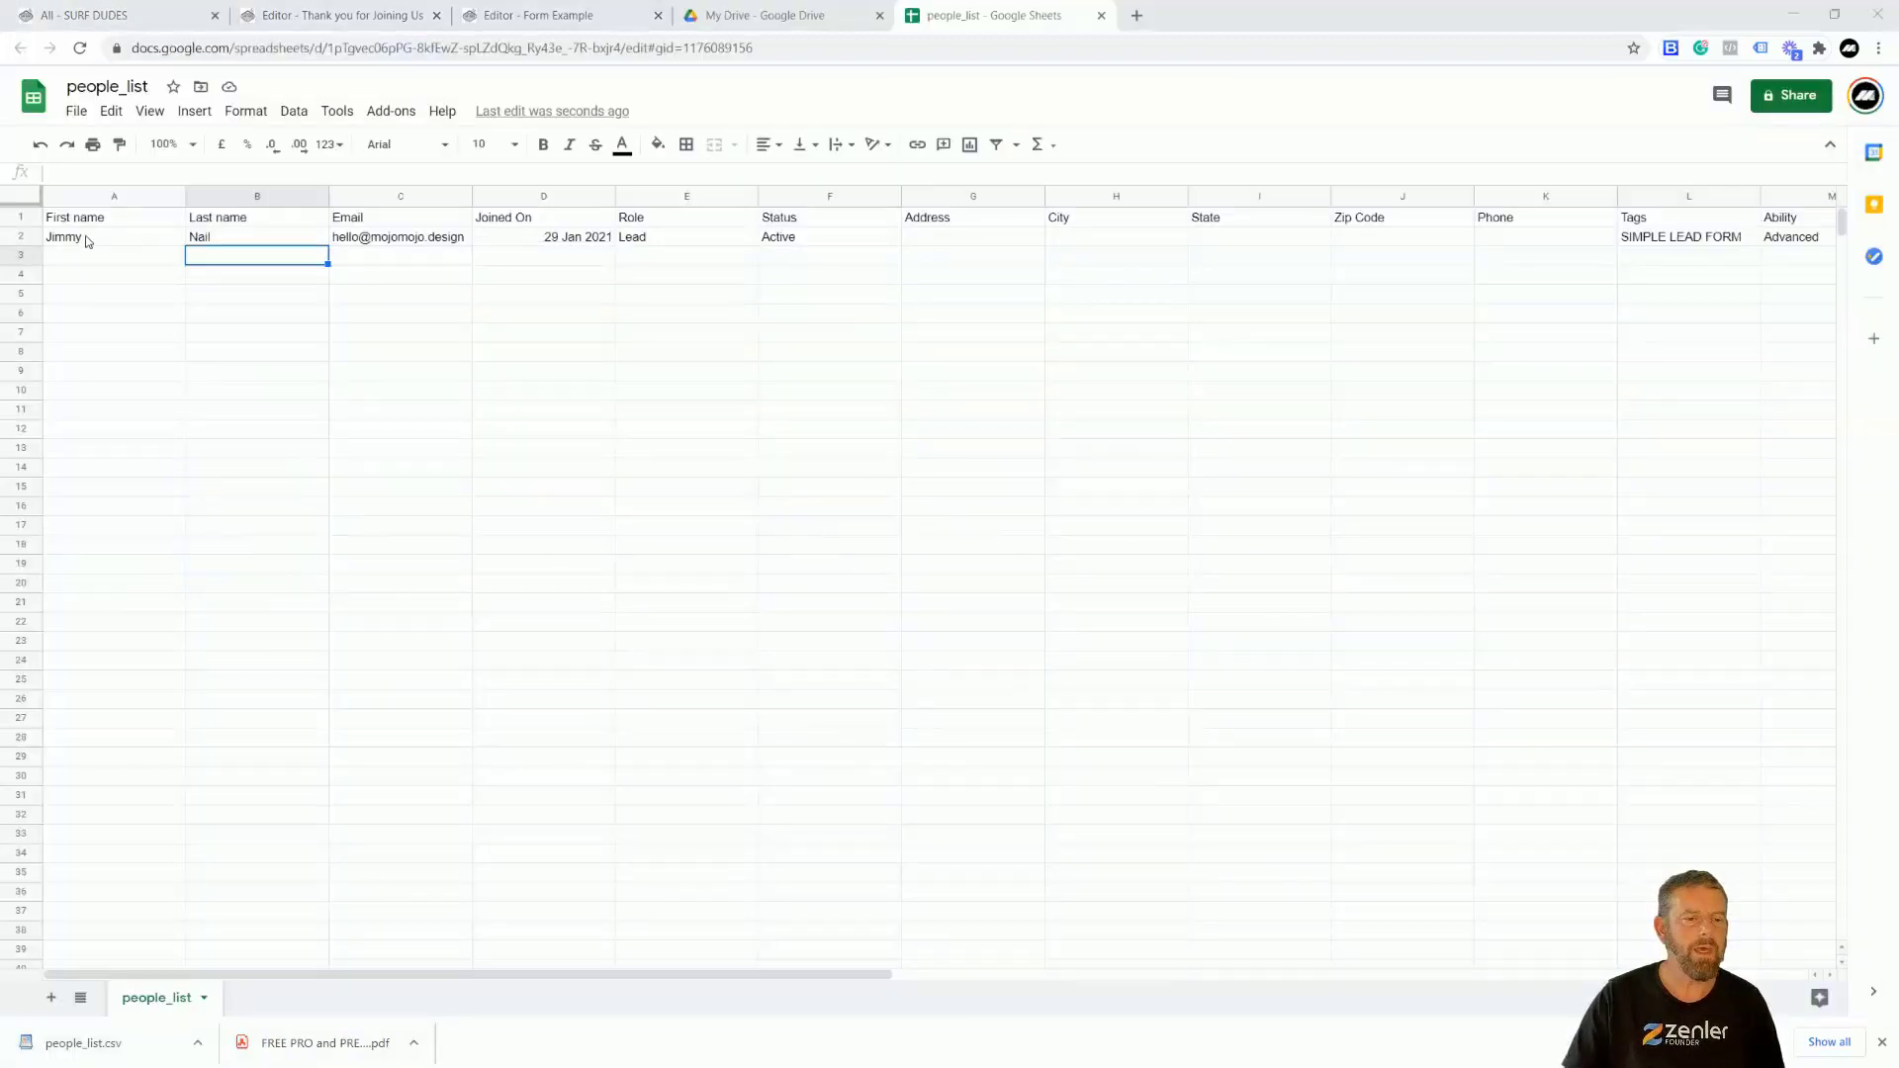
- Check the lead's name, email, join date, role and status in the exported people_list sheet in Google Sheets
{"action": "left_click", "coordinate": [87, 238]}
{"action": "left_click", "coordinate": [227, 244]}
{"action": "left_click", "coordinate": [377, 242]}
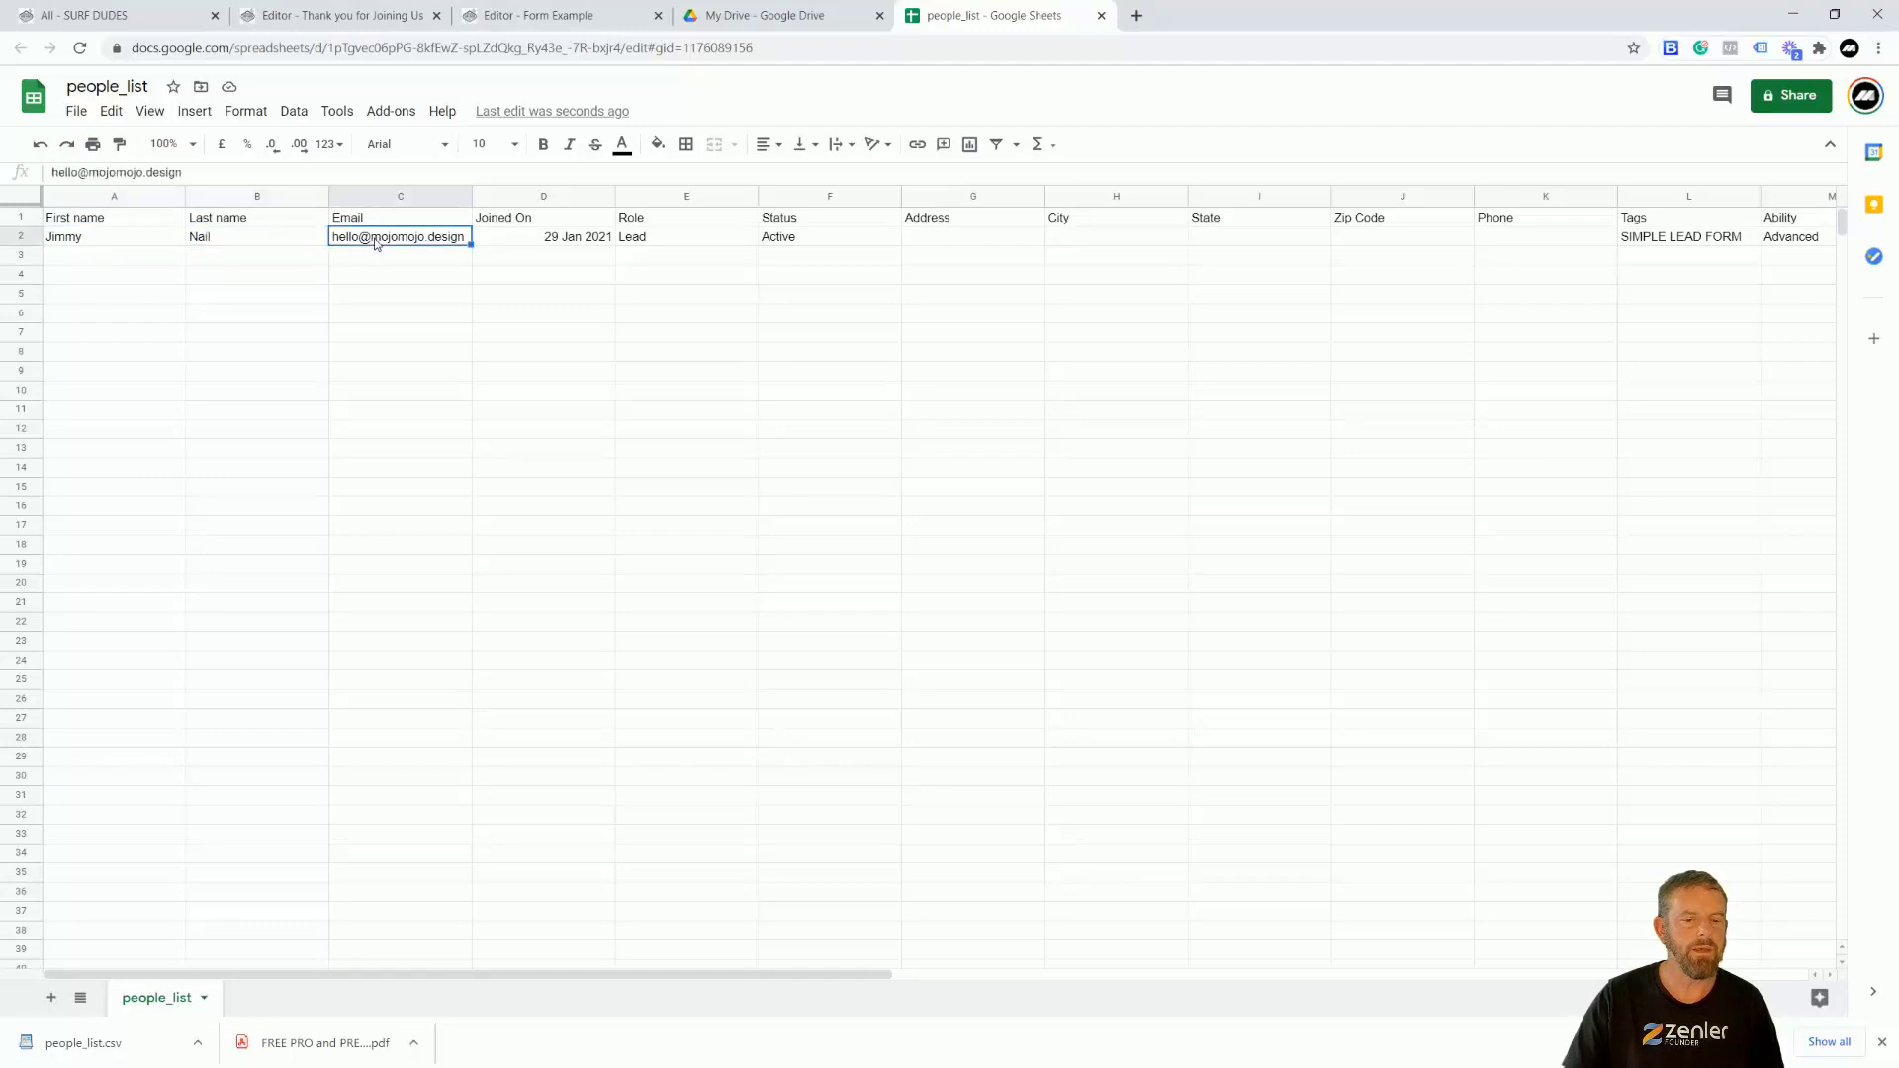
{"action": "left_click", "coordinate": [556, 246]}
{"action": "left_click", "coordinate": [647, 245]}
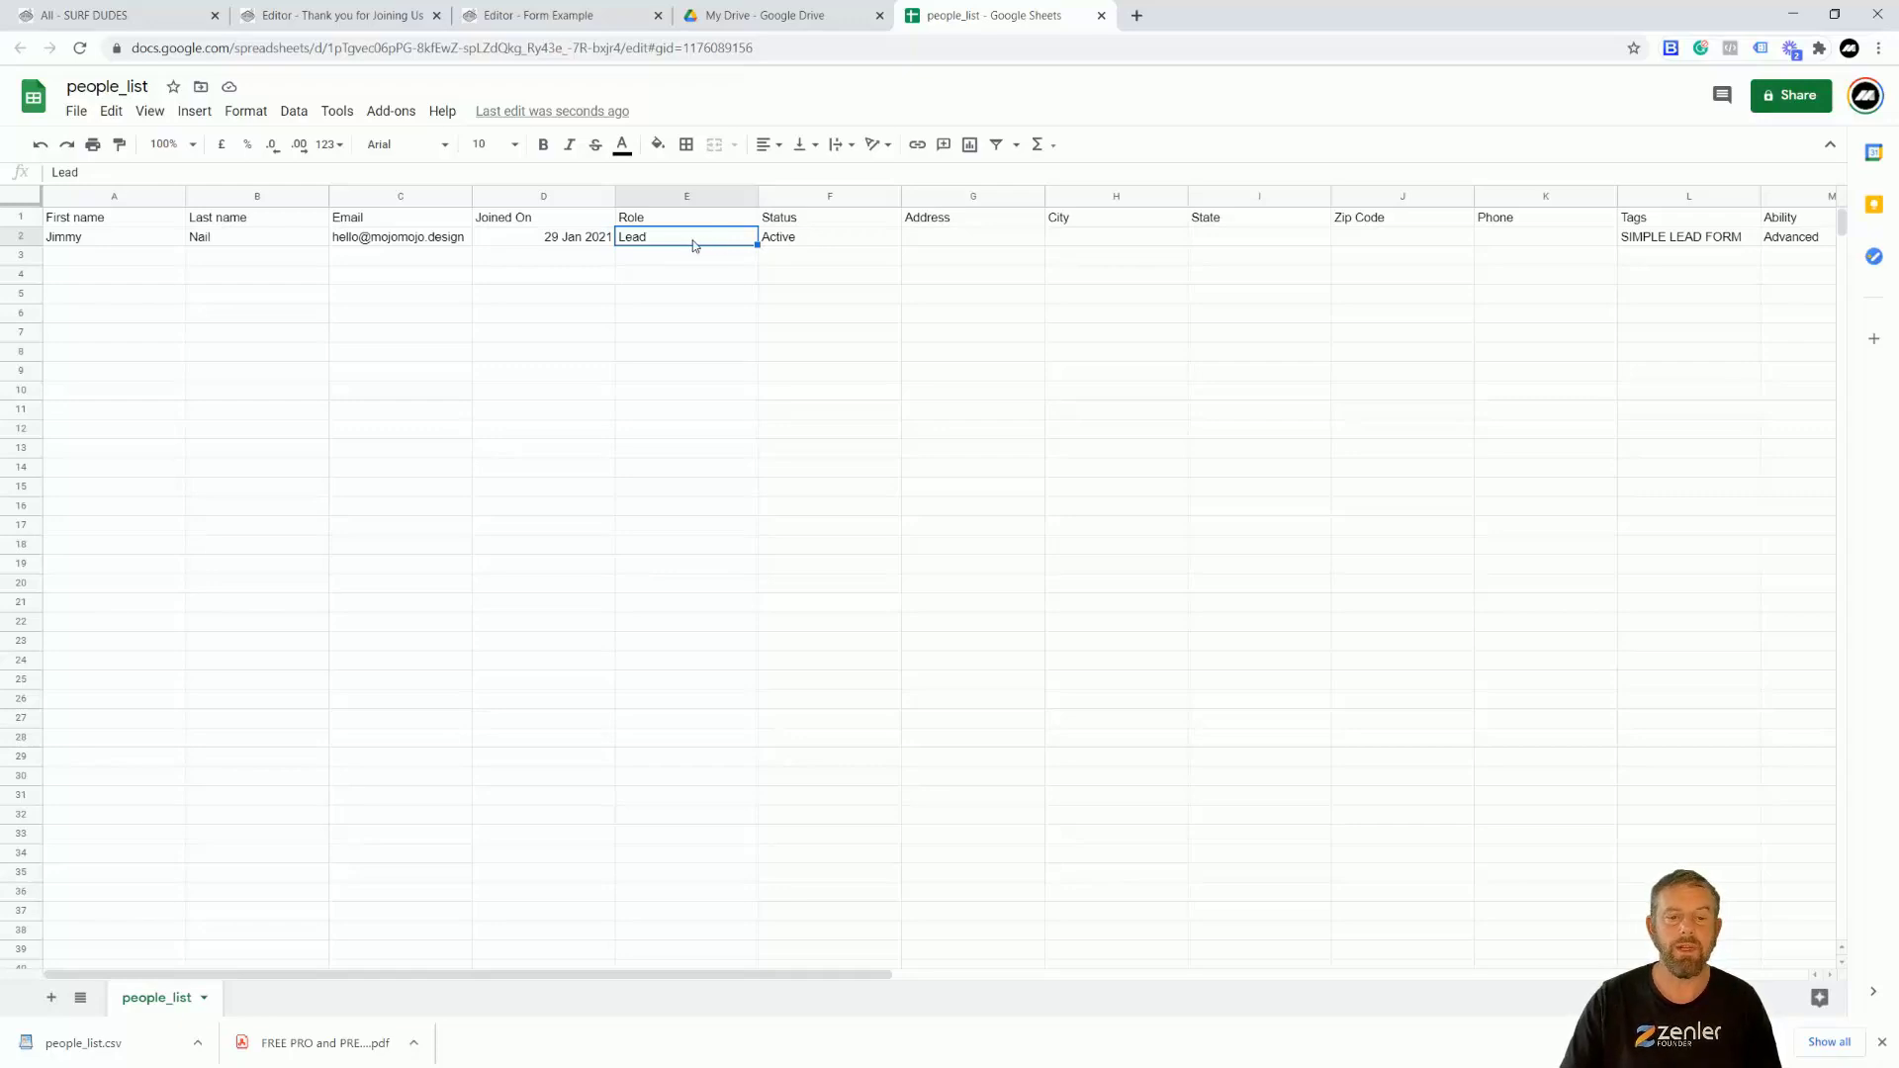
{"action": "left_click", "coordinate": [829, 241]}
- Examine the Tags, Ability, Are you a surfer and Pets Name columns of the exported lead in the people_list sheet
{"action": "left_click_drag", "start_coordinate": [857, 975], "coordinate": [1425, 976]}
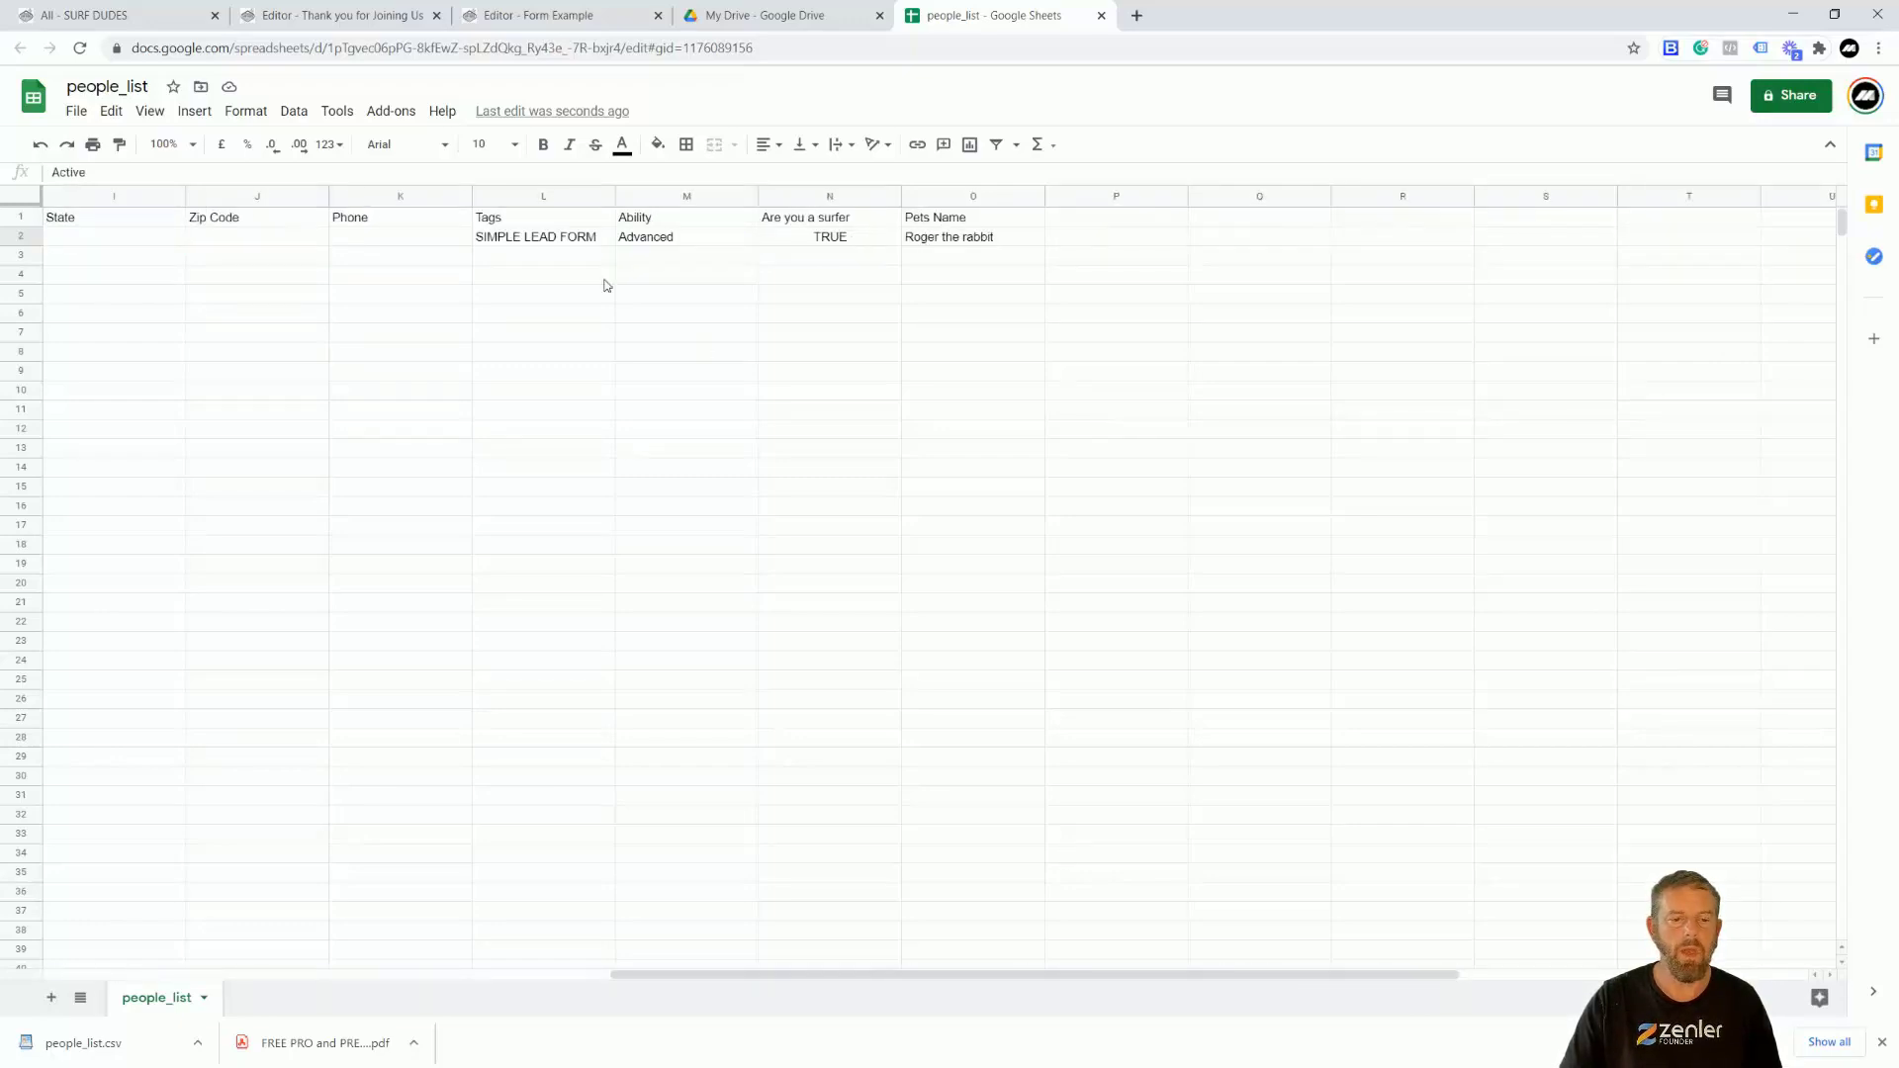
{"action": "left_click", "coordinate": [527, 220]}
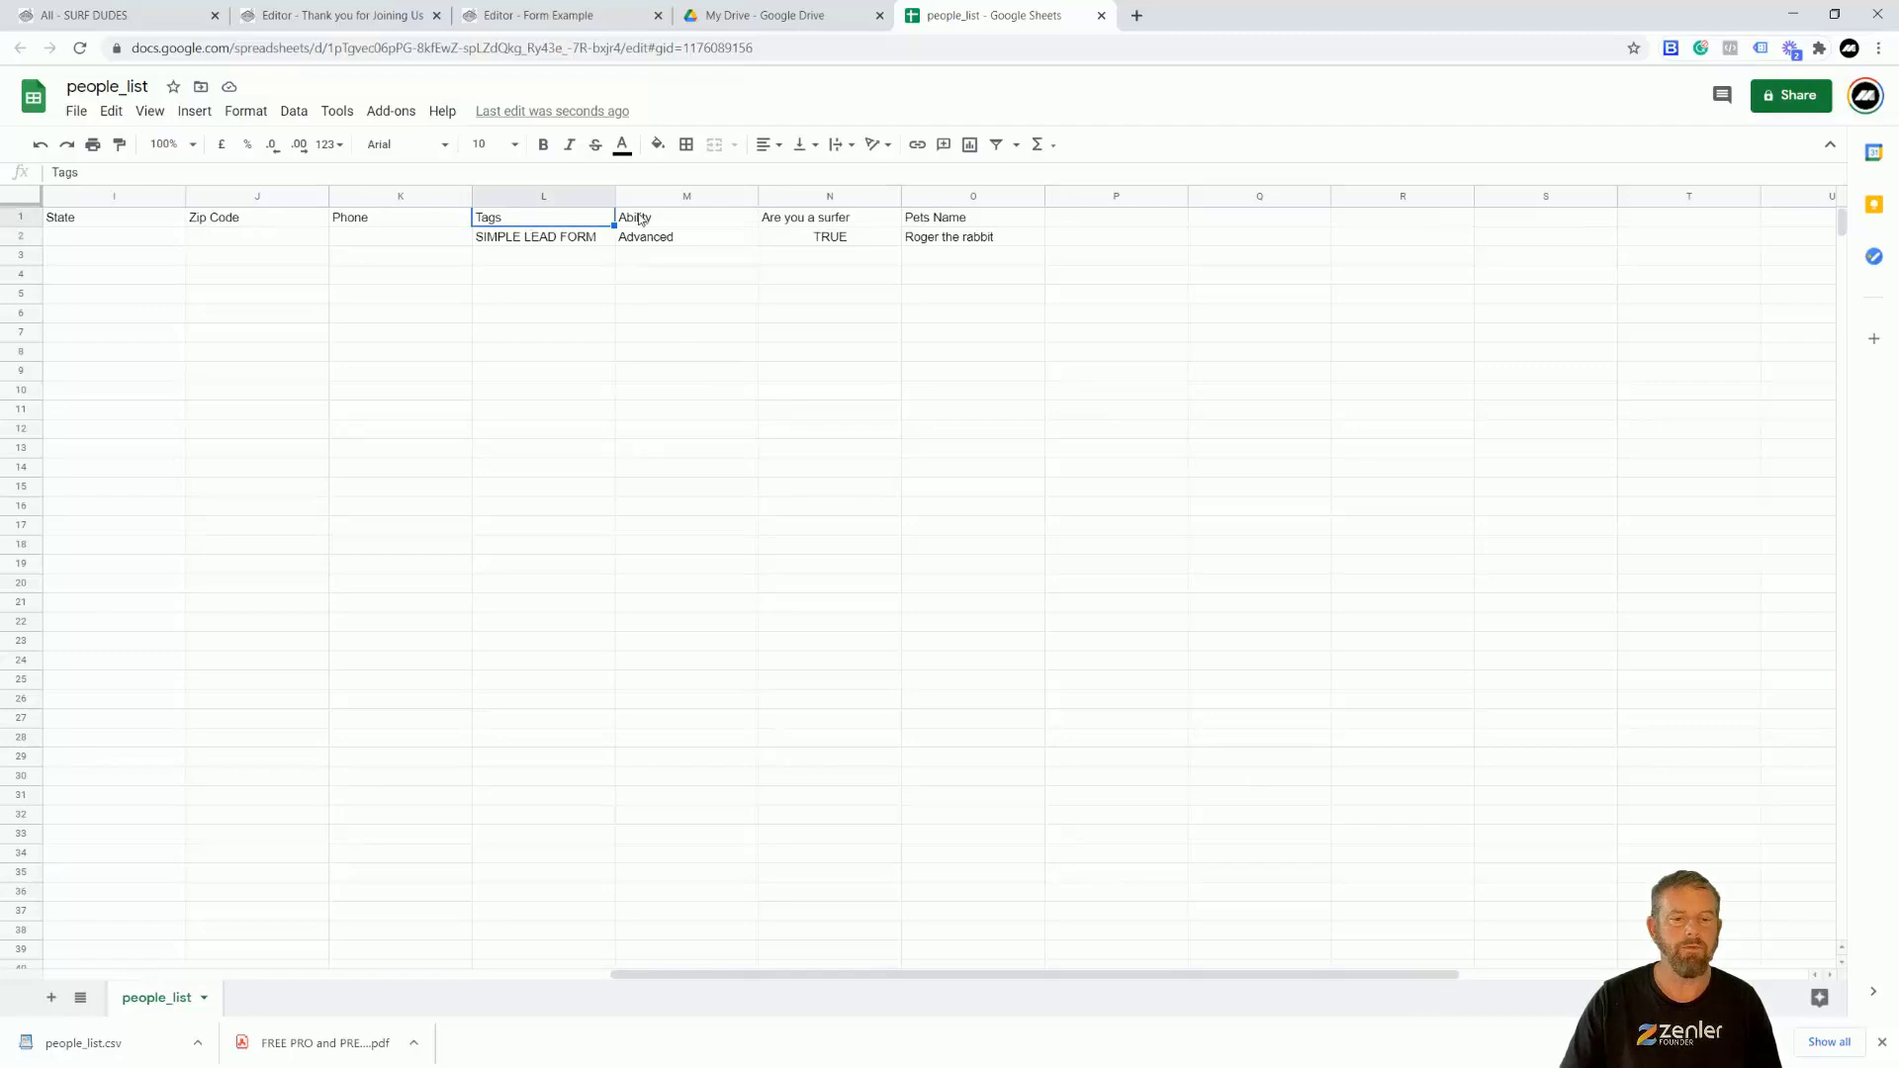
{"action": "left_click", "coordinate": [522, 244]}
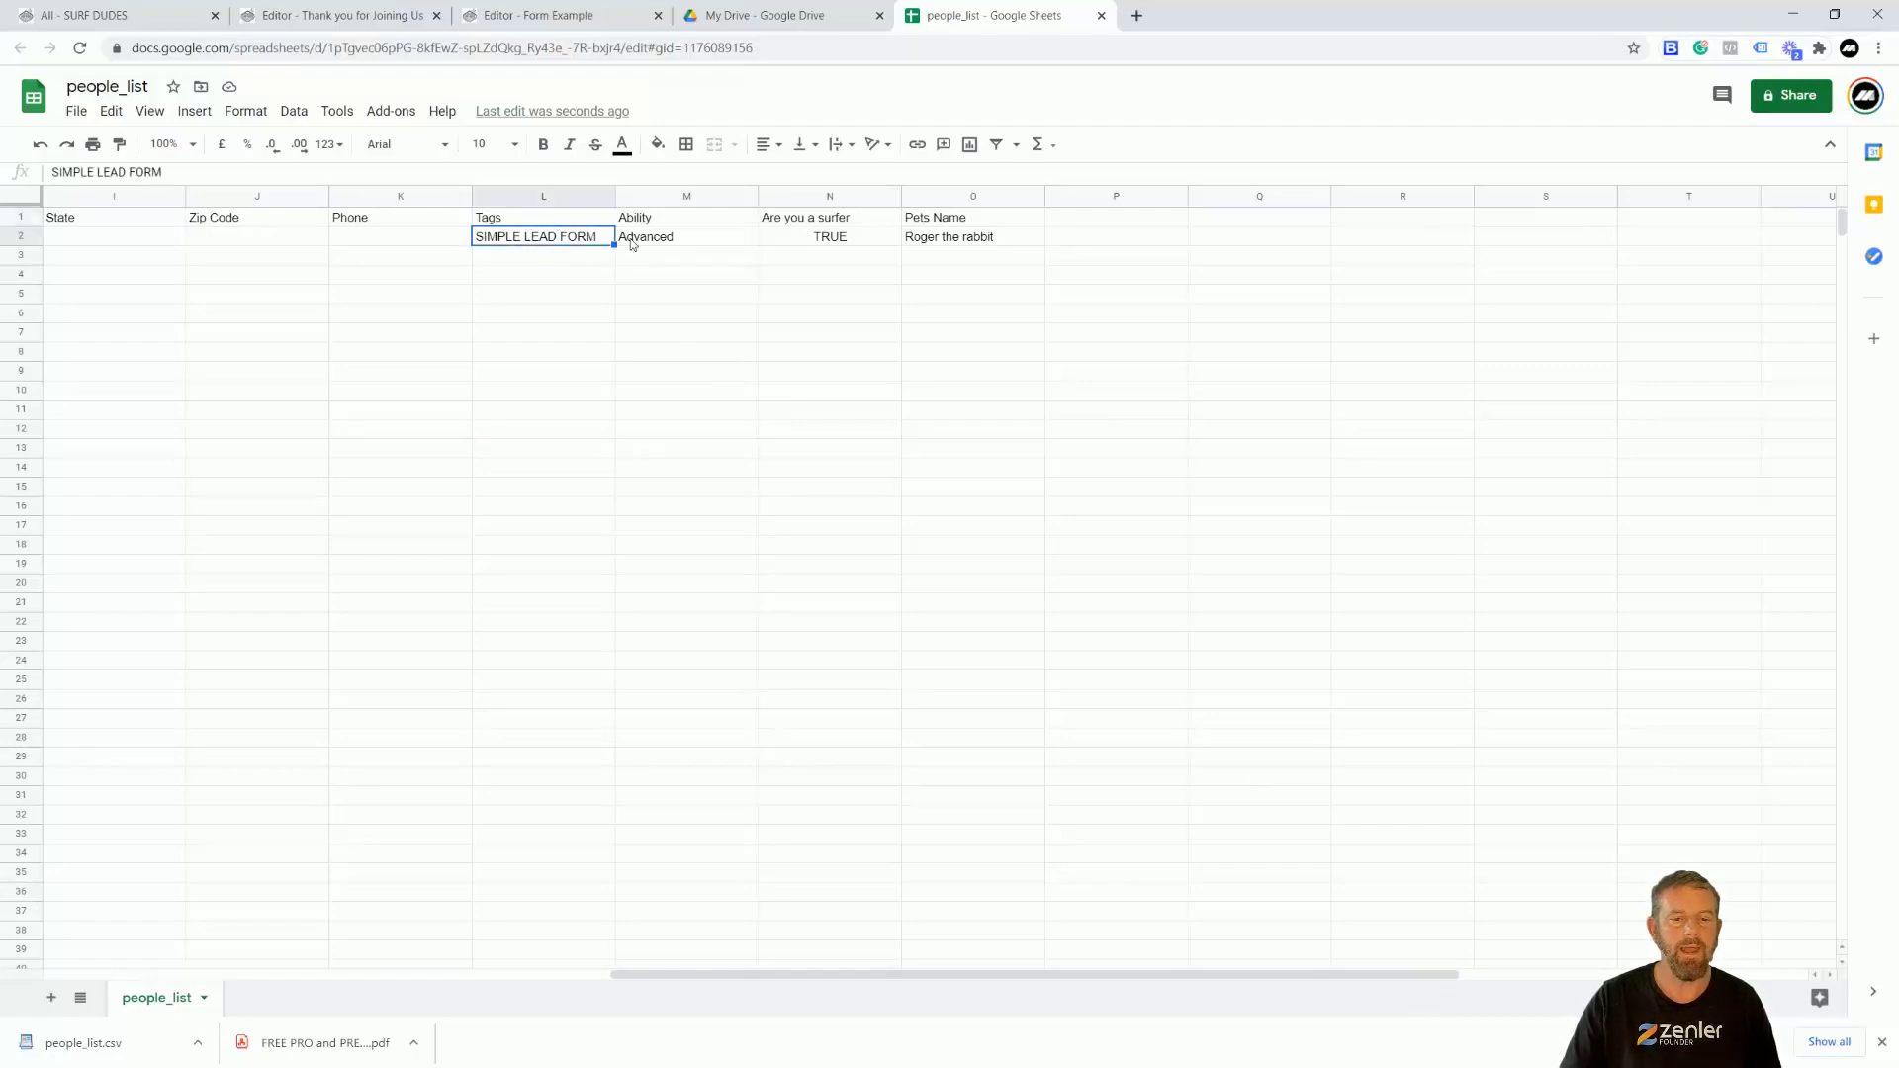
{"action": "left_click", "coordinate": [663, 225]}
{"action": "left_click", "coordinate": [662, 243]}
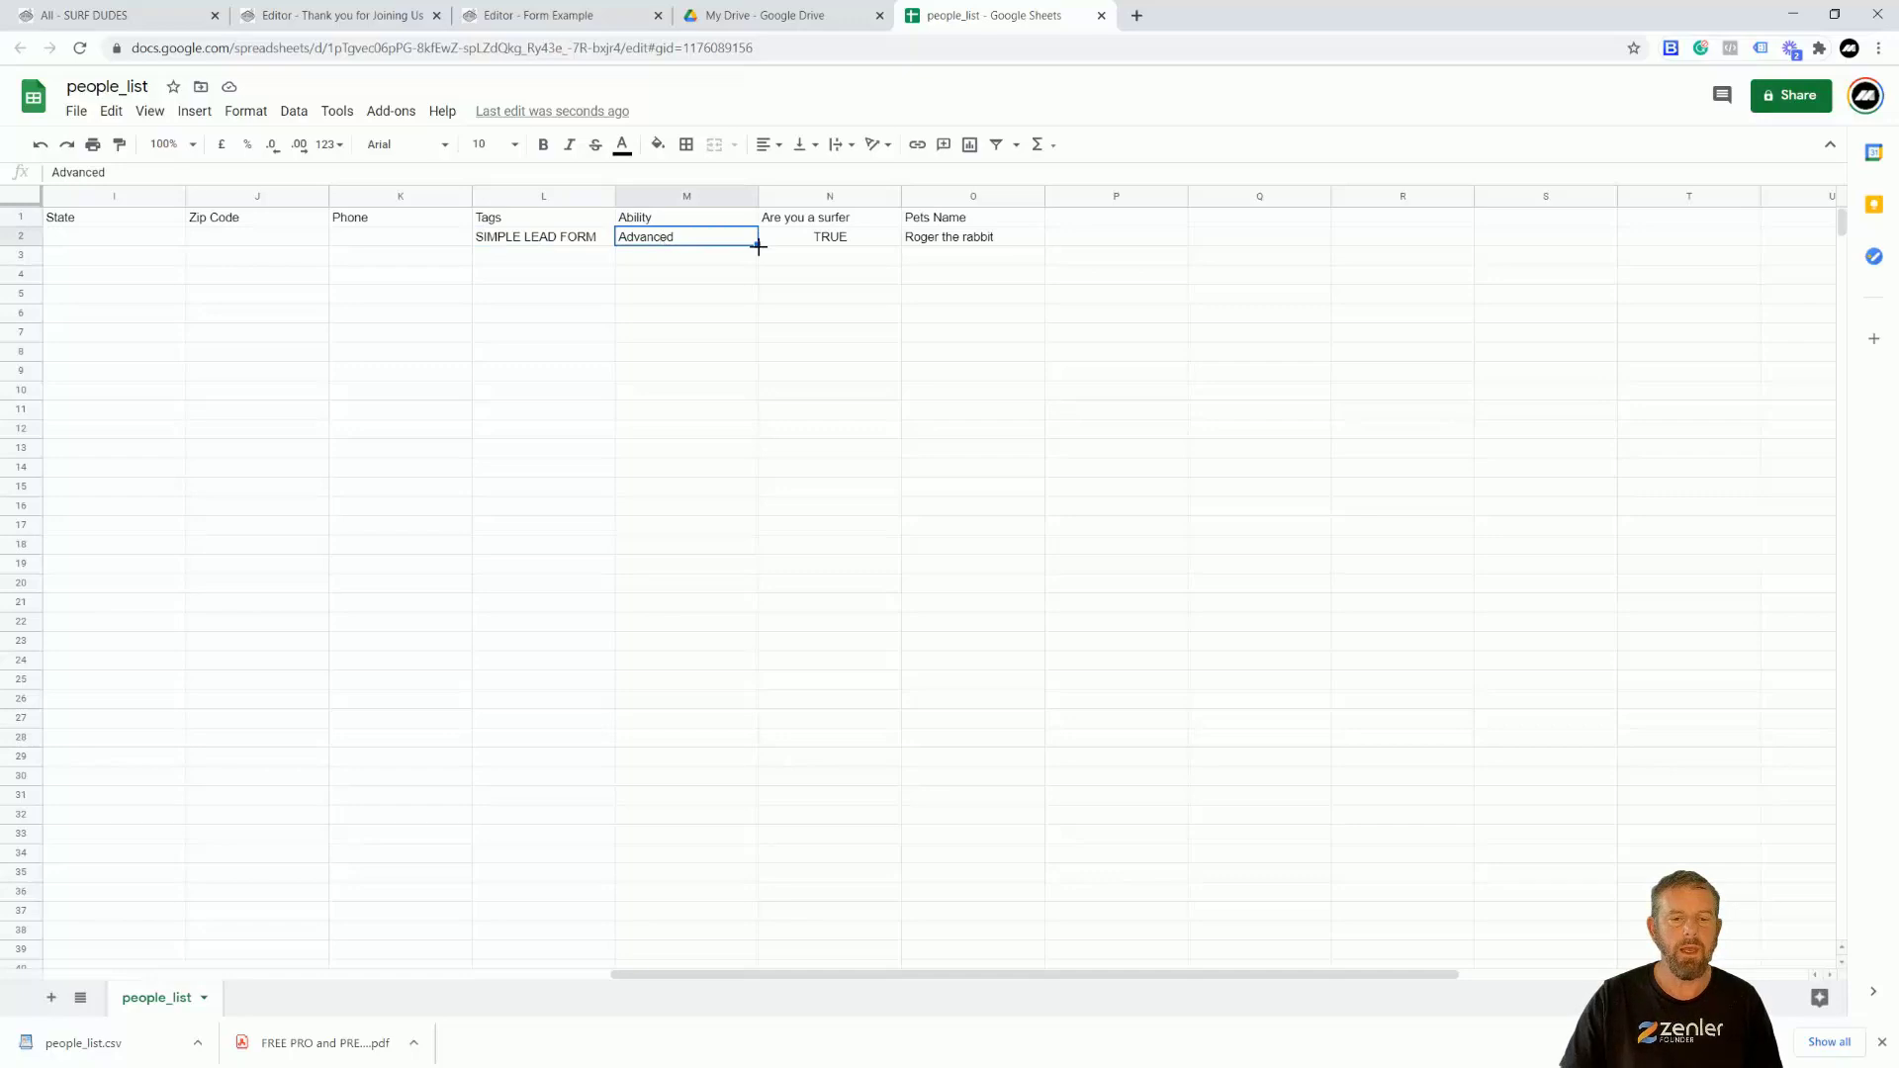
{"action": "left_click", "coordinate": [810, 220]}
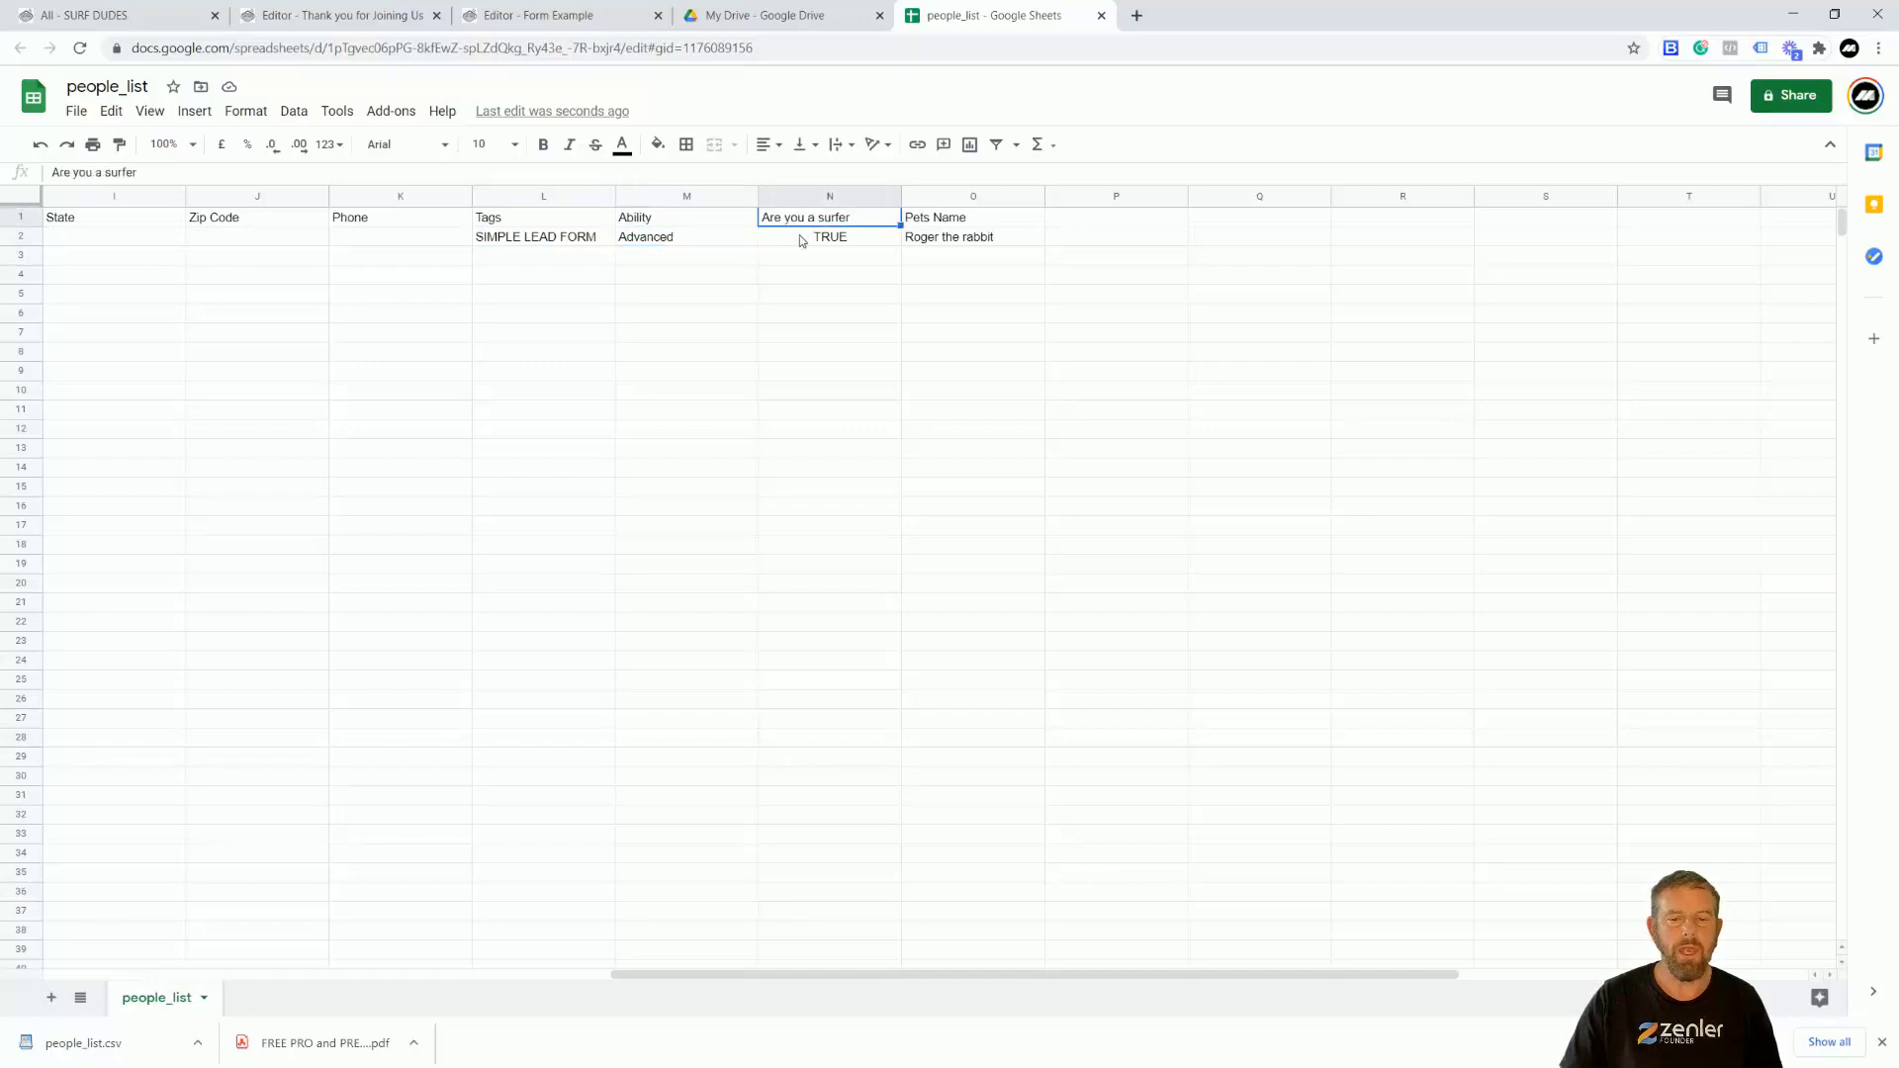
{"action": "left_click", "coordinate": [805, 243]}
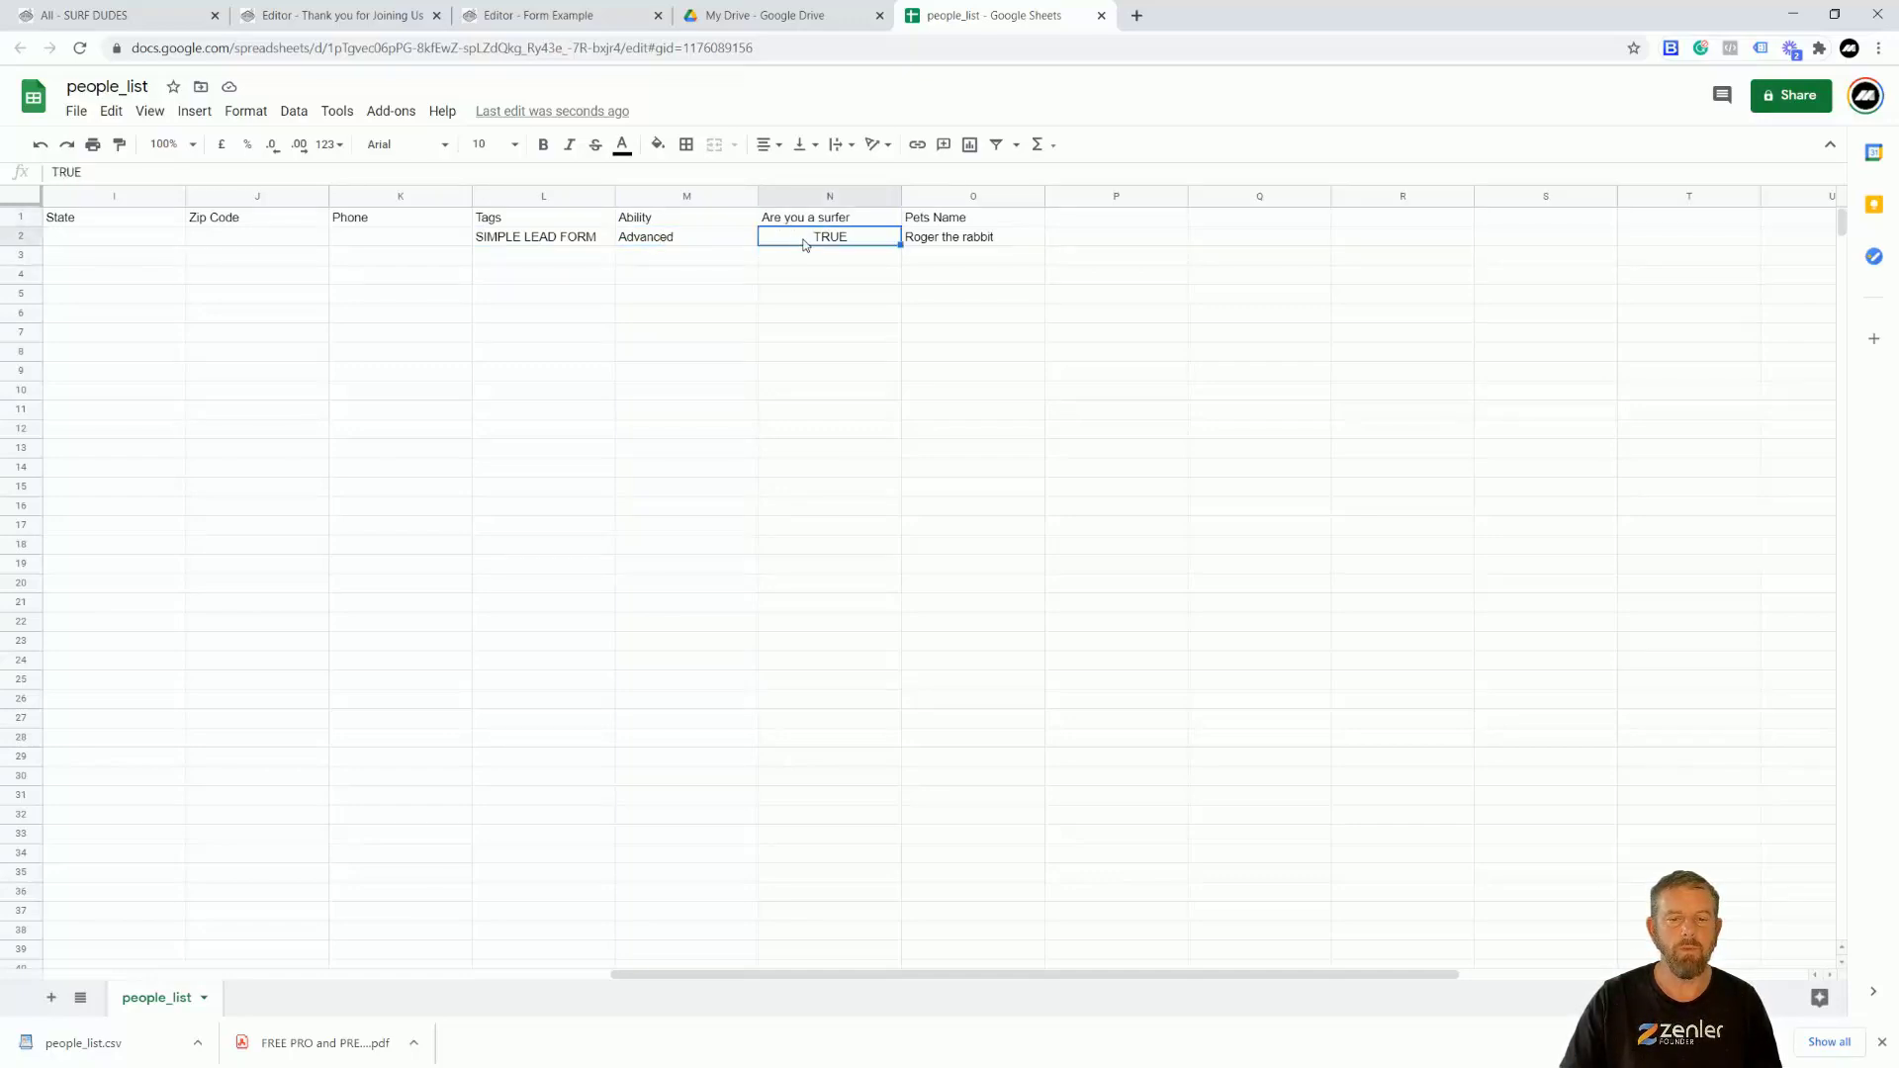
{"action": "left_click", "coordinate": [928, 224]}
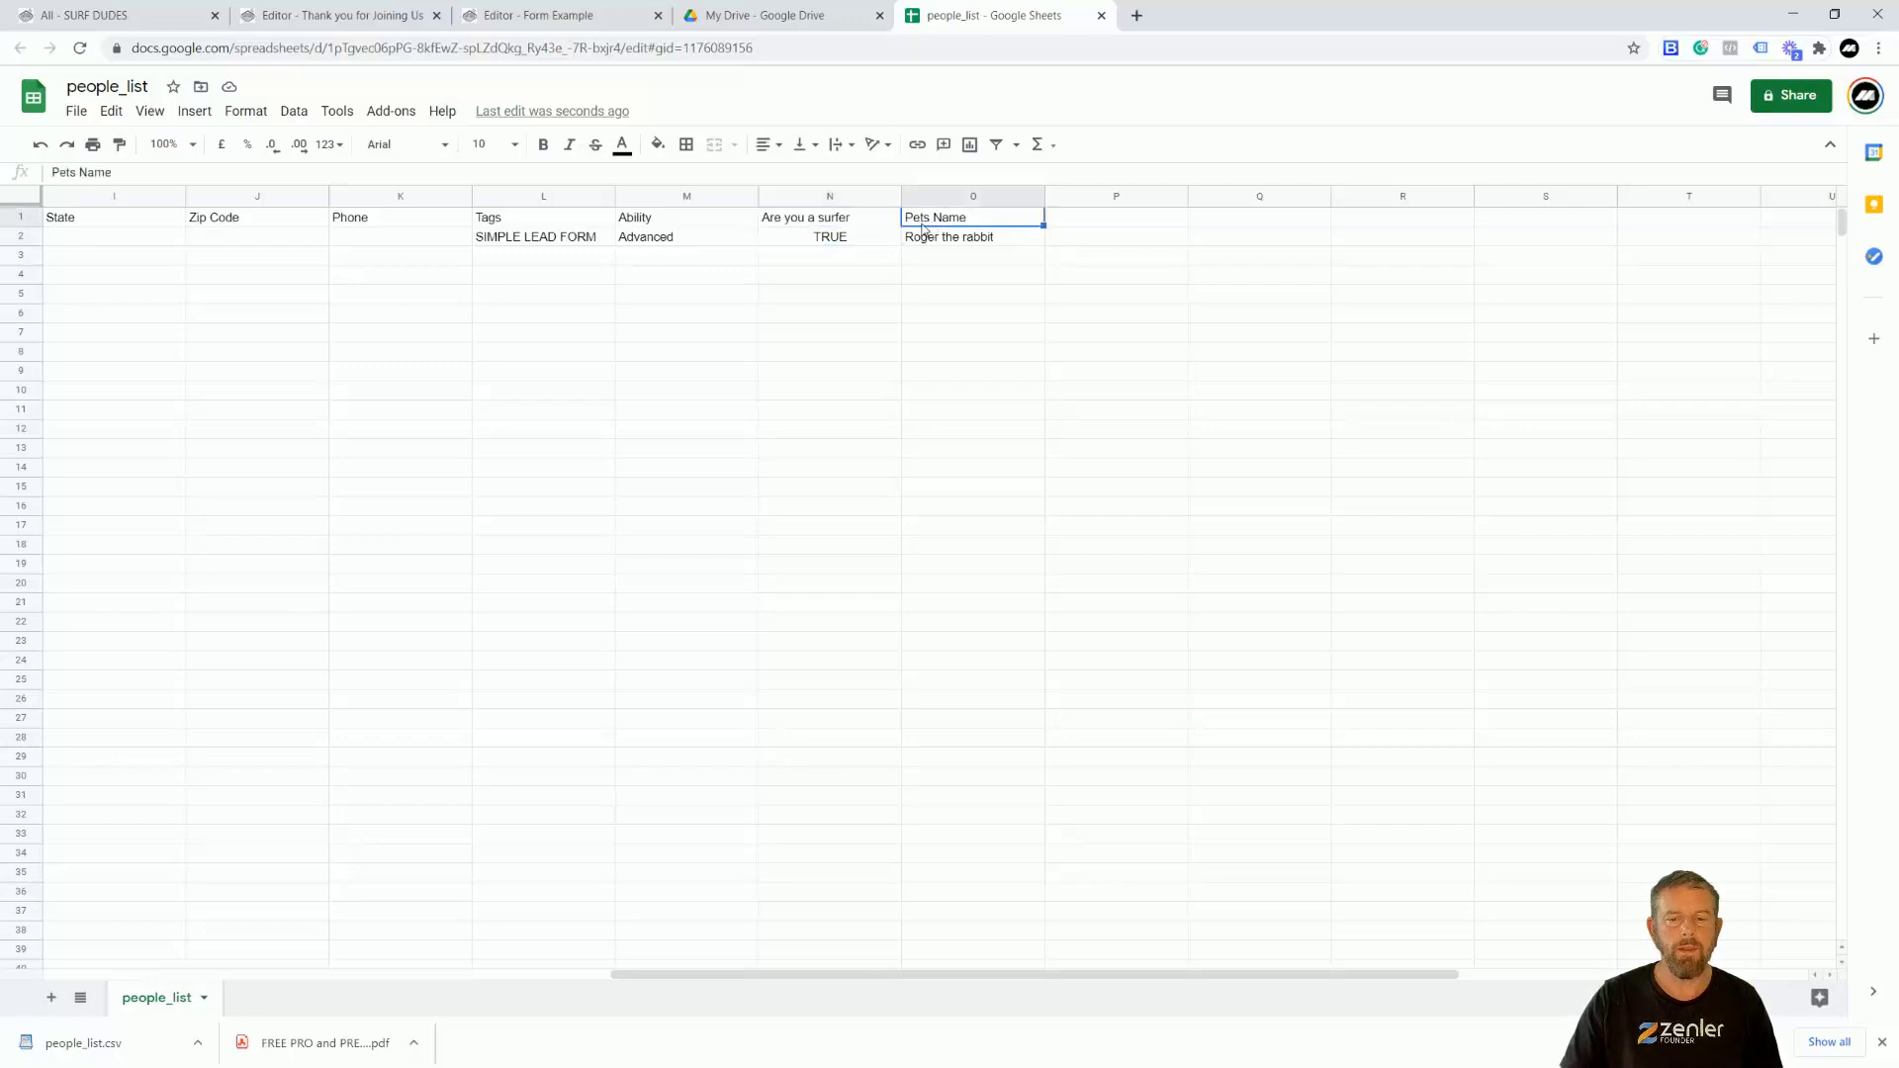
{"action": "left_click", "coordinate": [953, 243]}
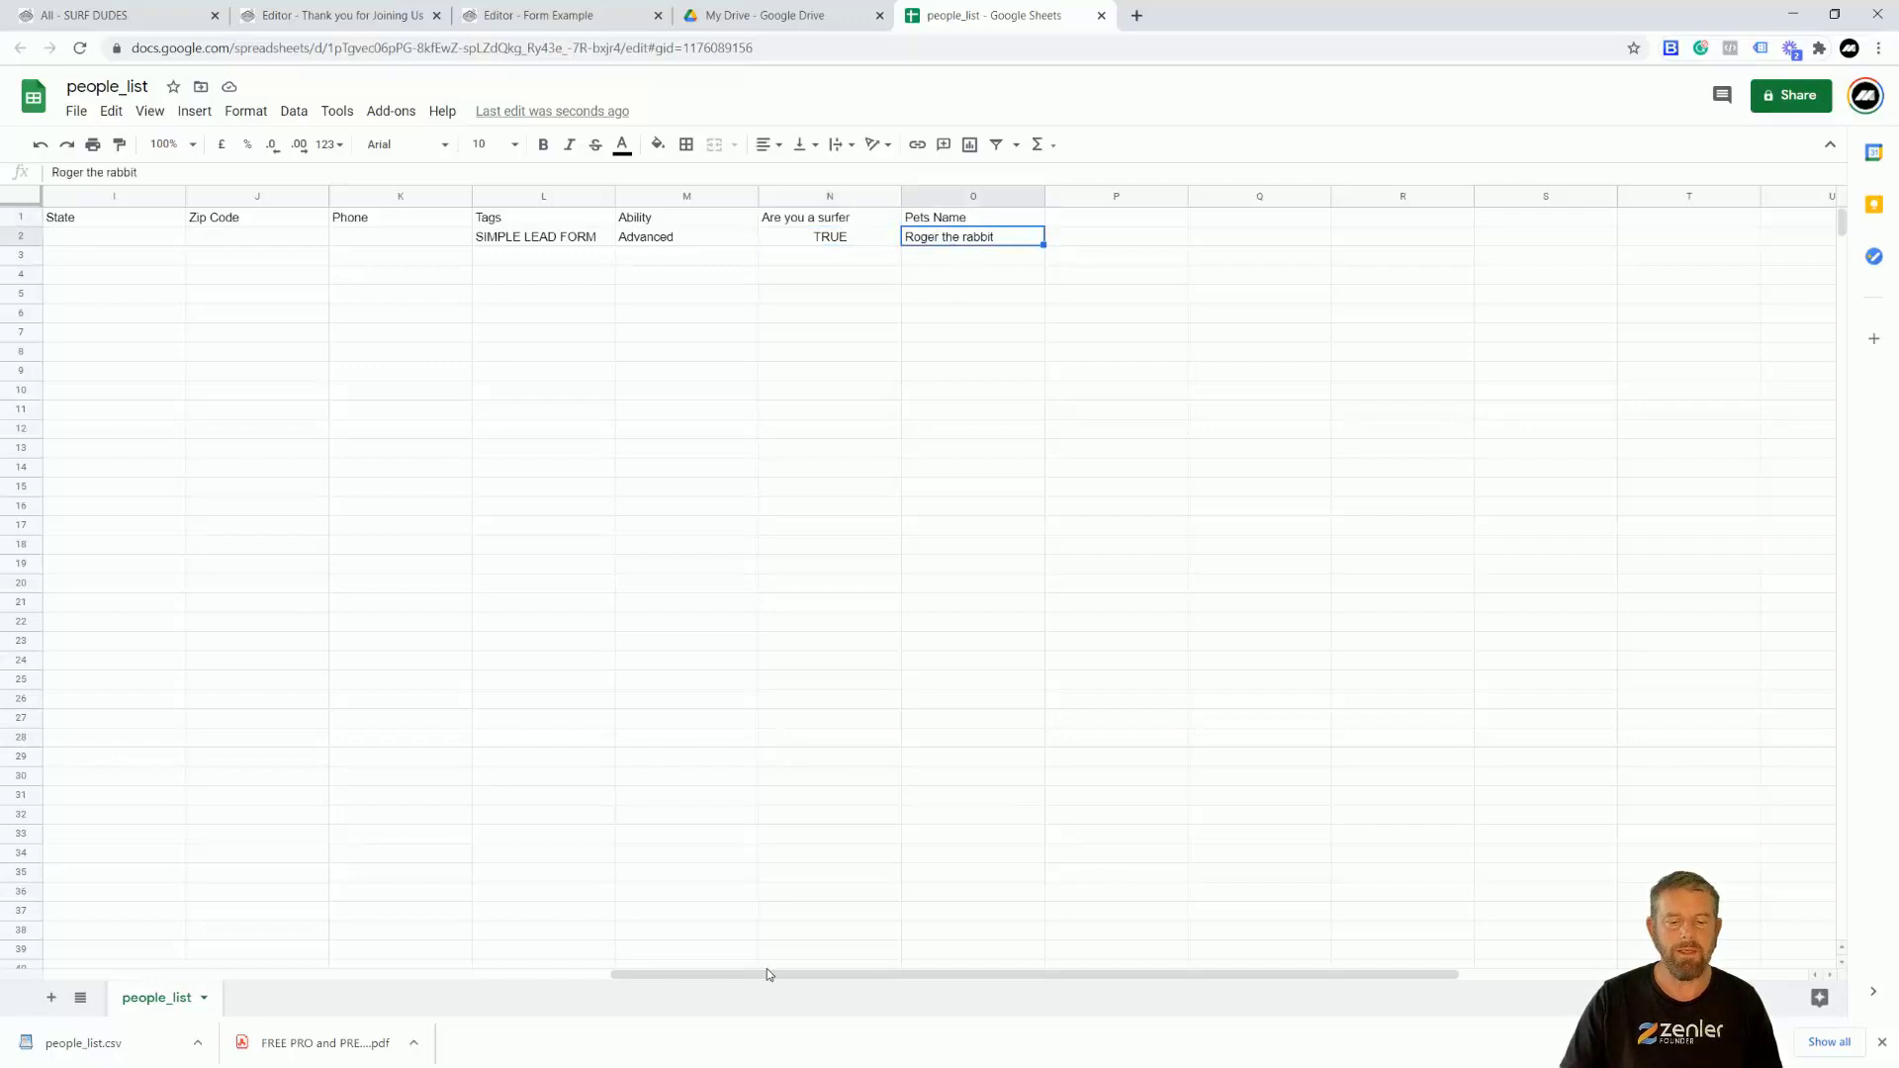
{"action": "left_click_drag", "start_coordinate": [768, 975], "coordinate": [181, 968]}
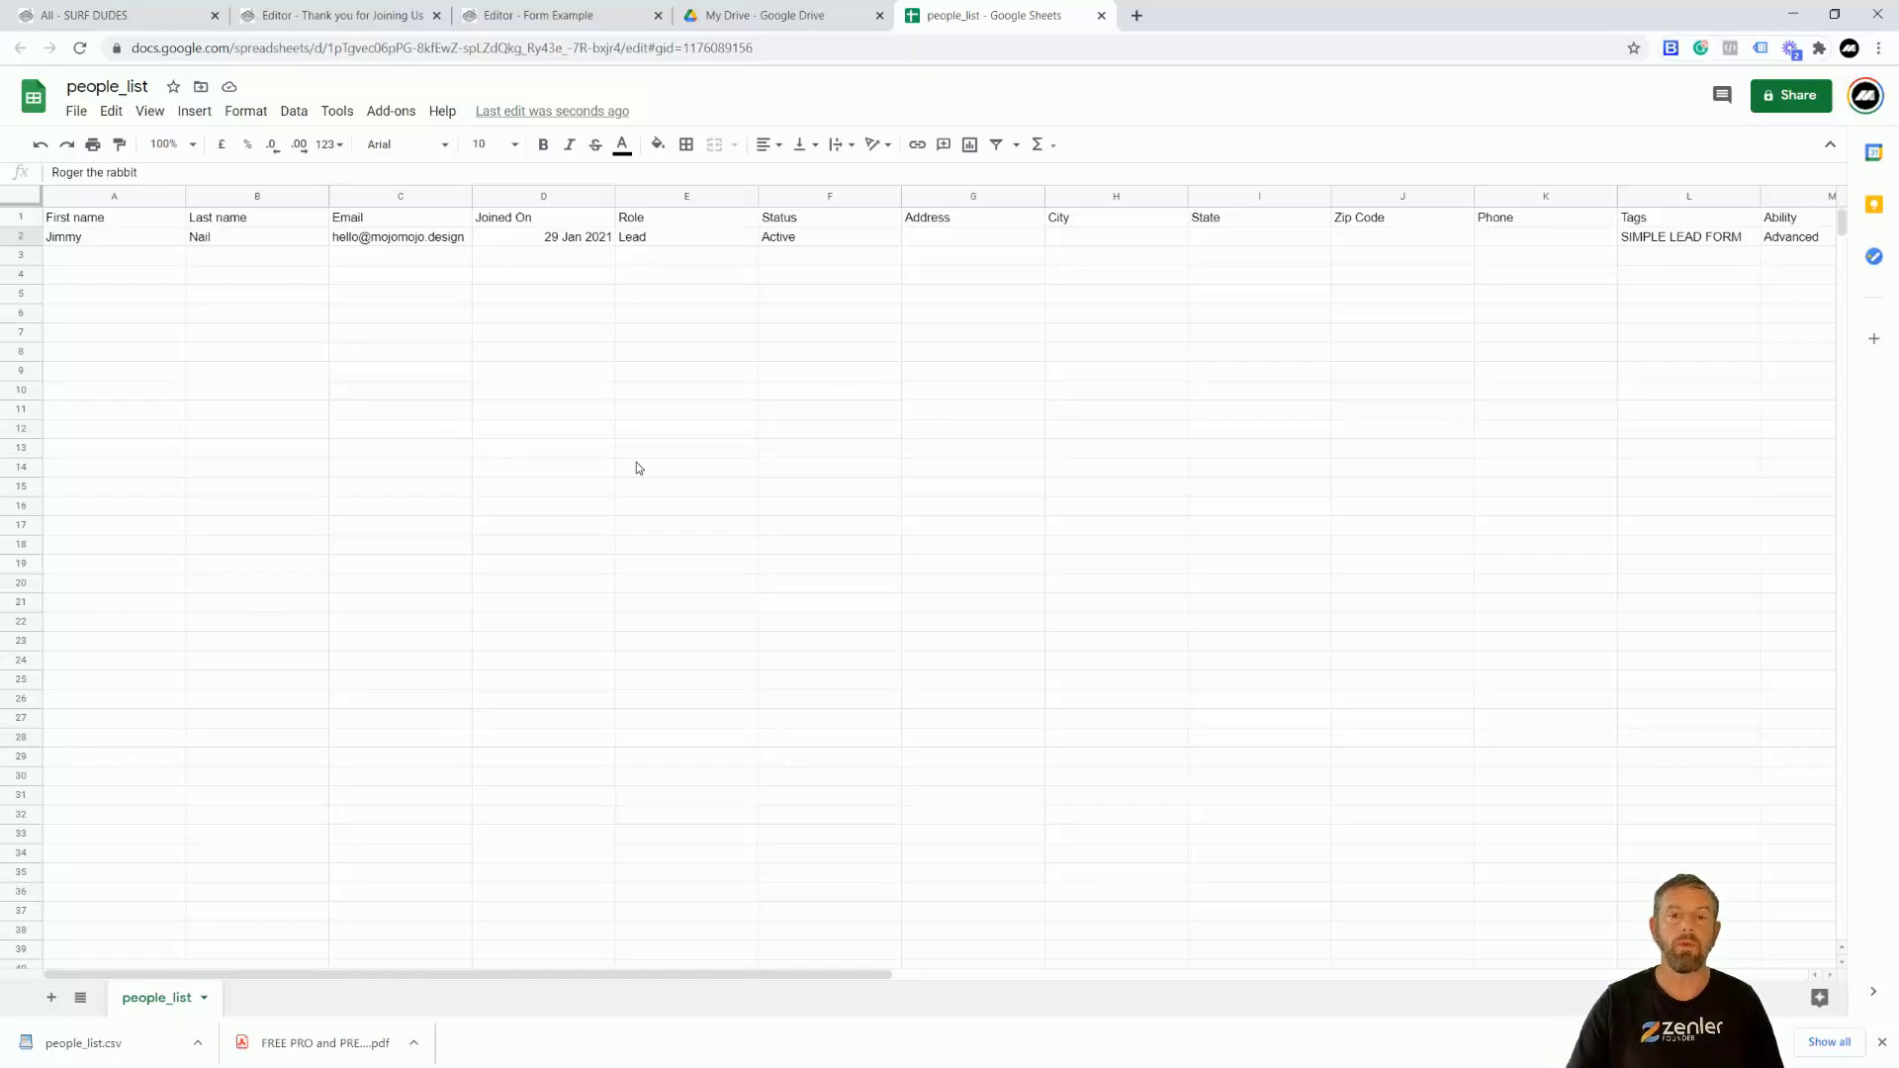
{"action": "left_click", "coordinate": [706, 263]}
{"action": "left_click", "coordinate": [168, 260]}
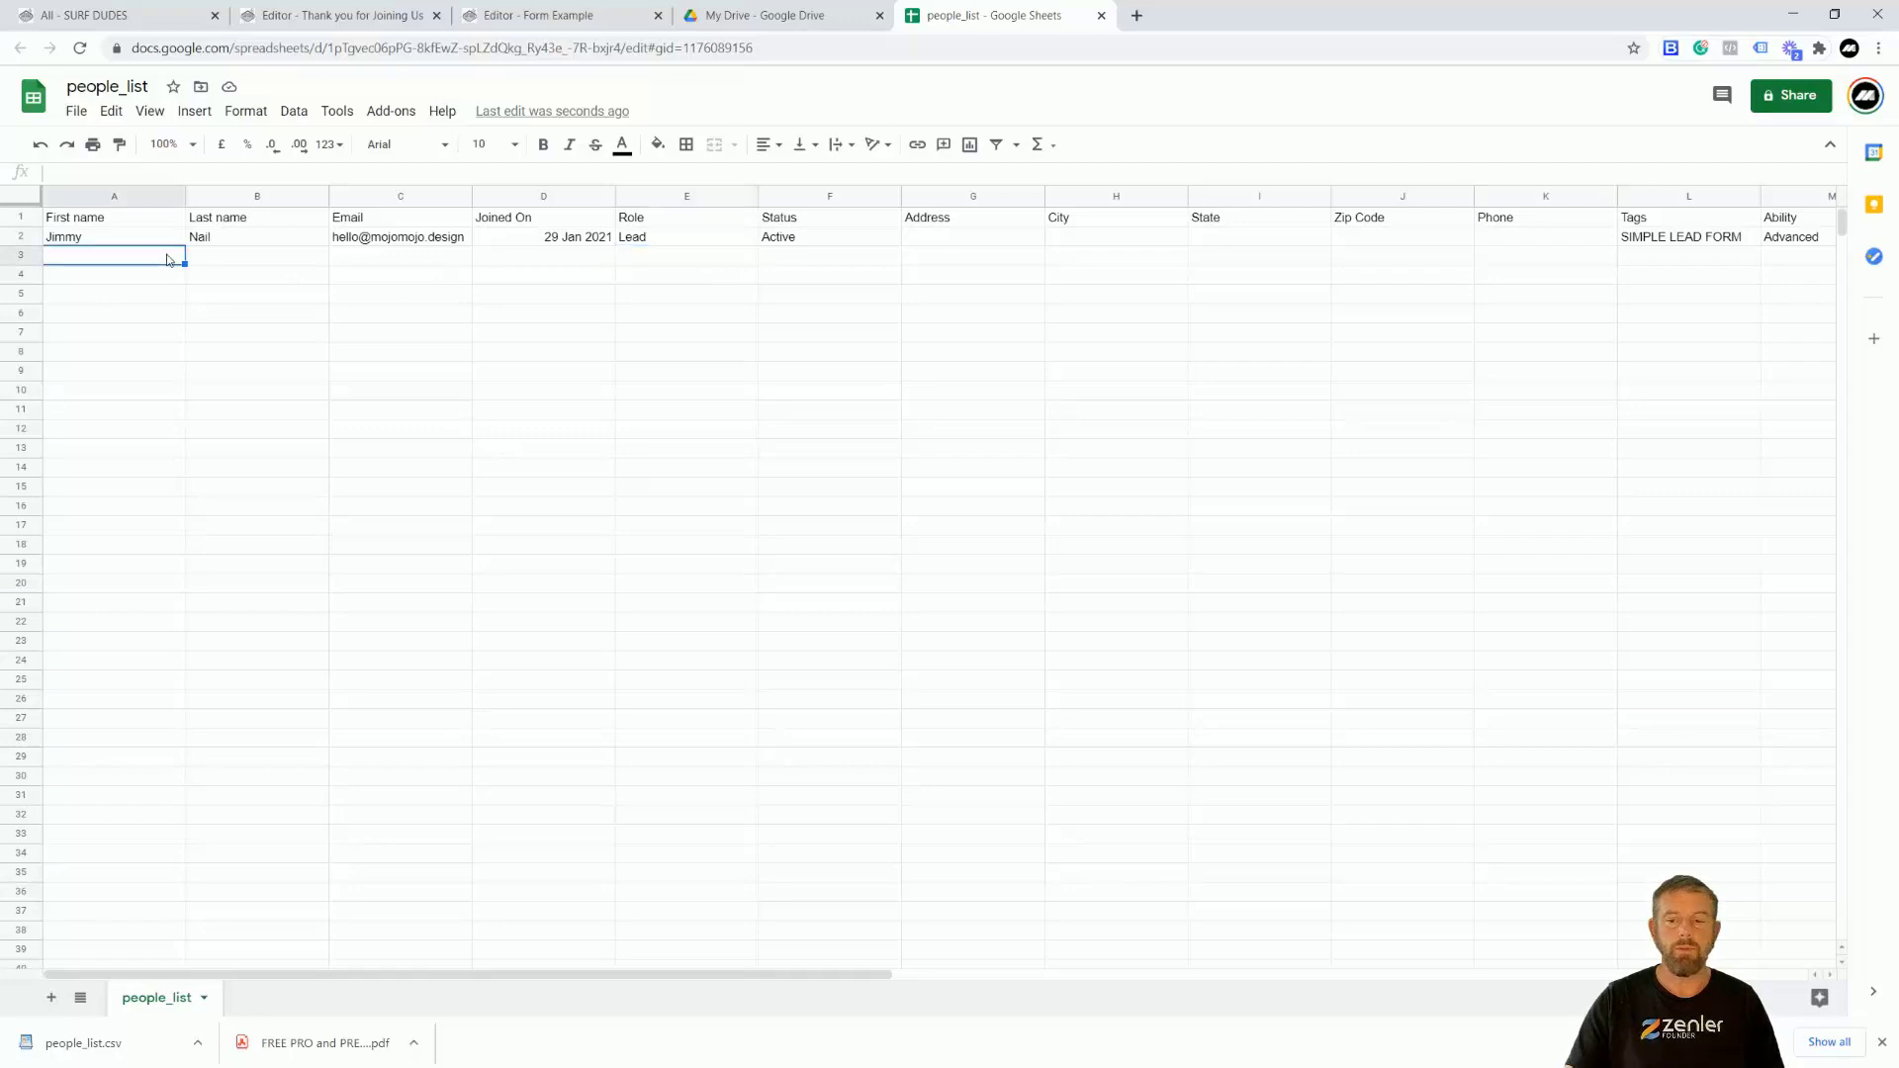